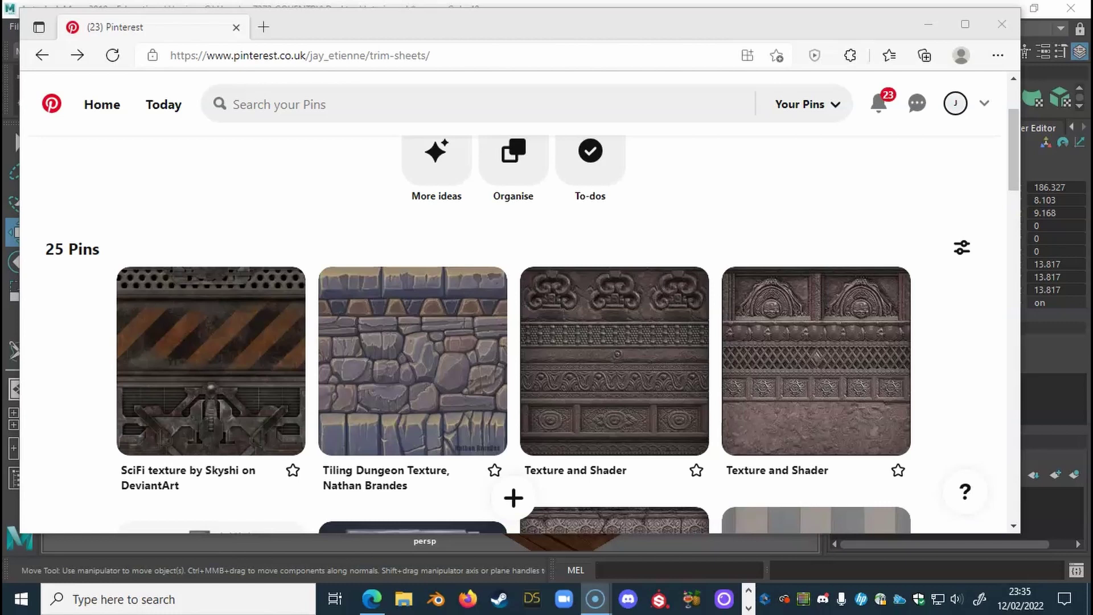
Browse the SciFi and Tiling Dungeon texture pins from the Trim Sheets board
click(180, 355)
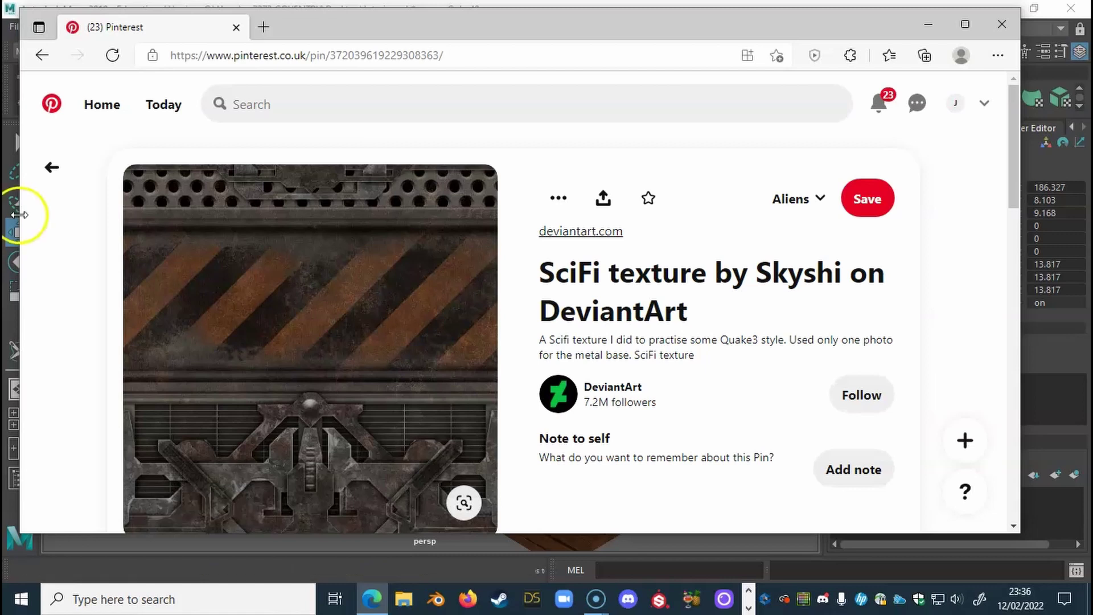
click(51, 168)
scroll(281, 313, down, 2)
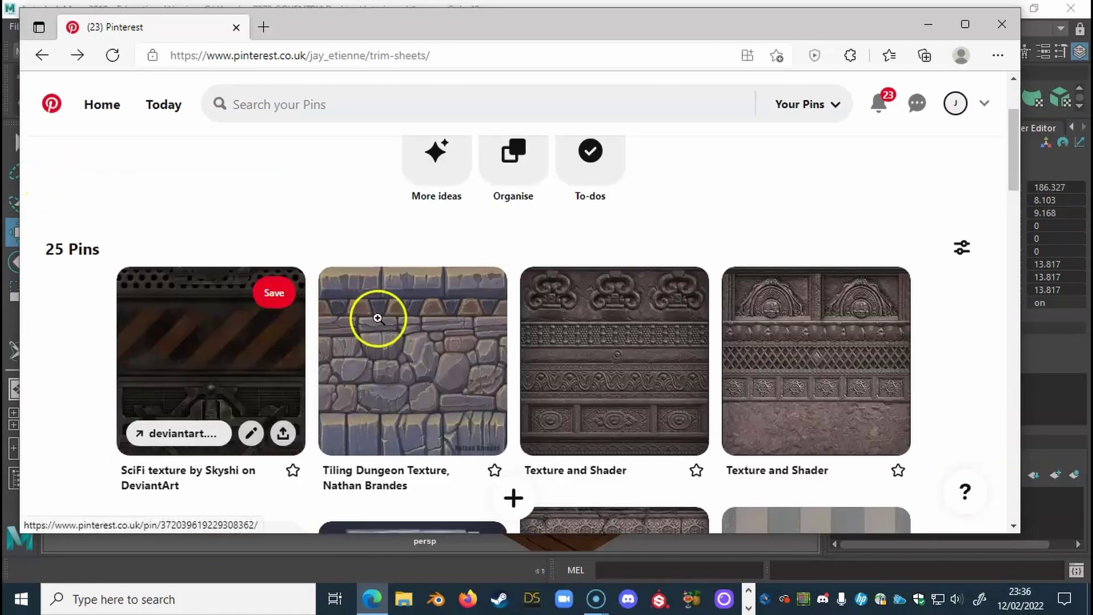
click(407, 367)
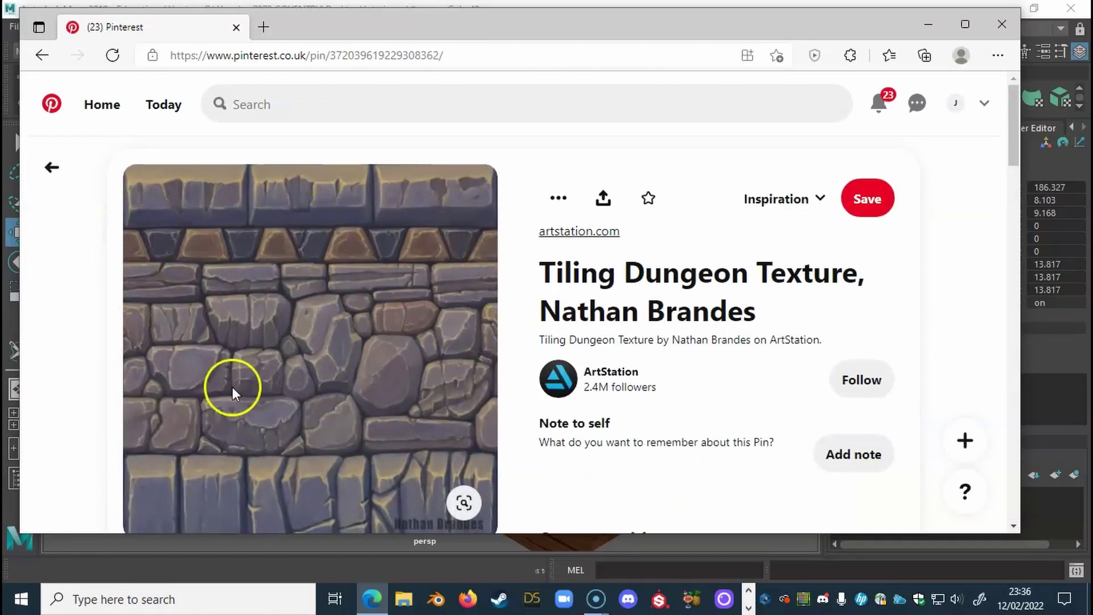
click(55, 171)
scroll(350, 262, down, 2)
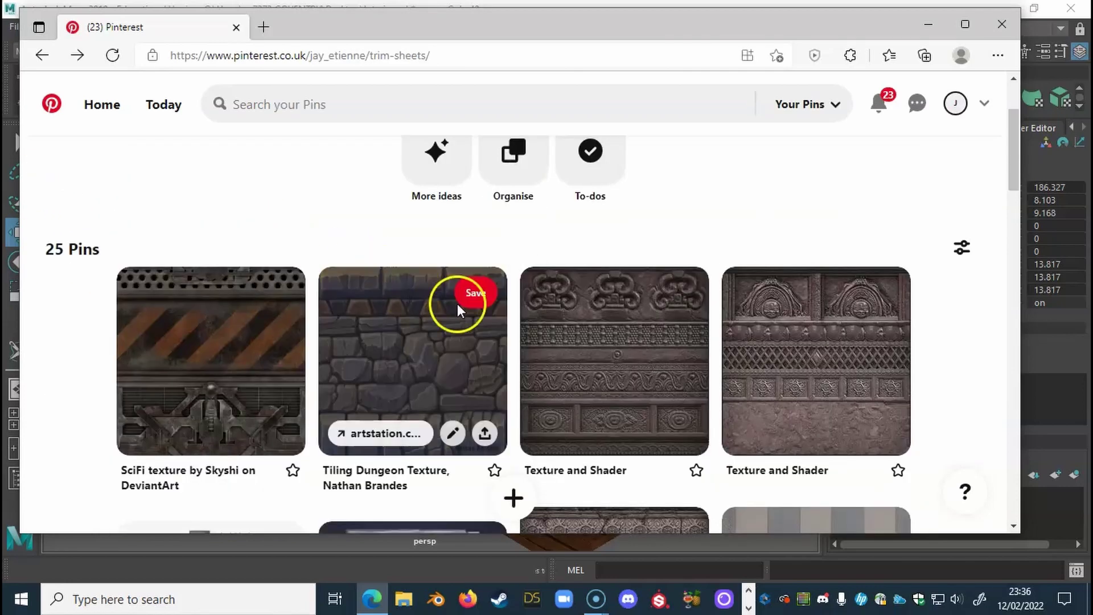
Look through the two Texture and Shader pins on the Trim Sheets board
click(635, 331)
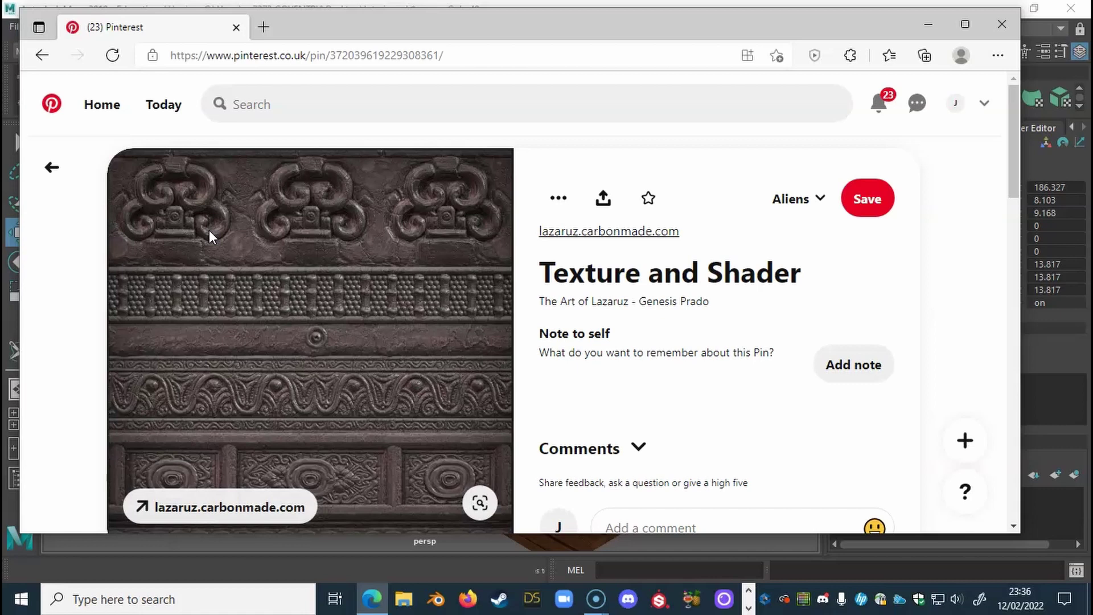
click(46, 169)
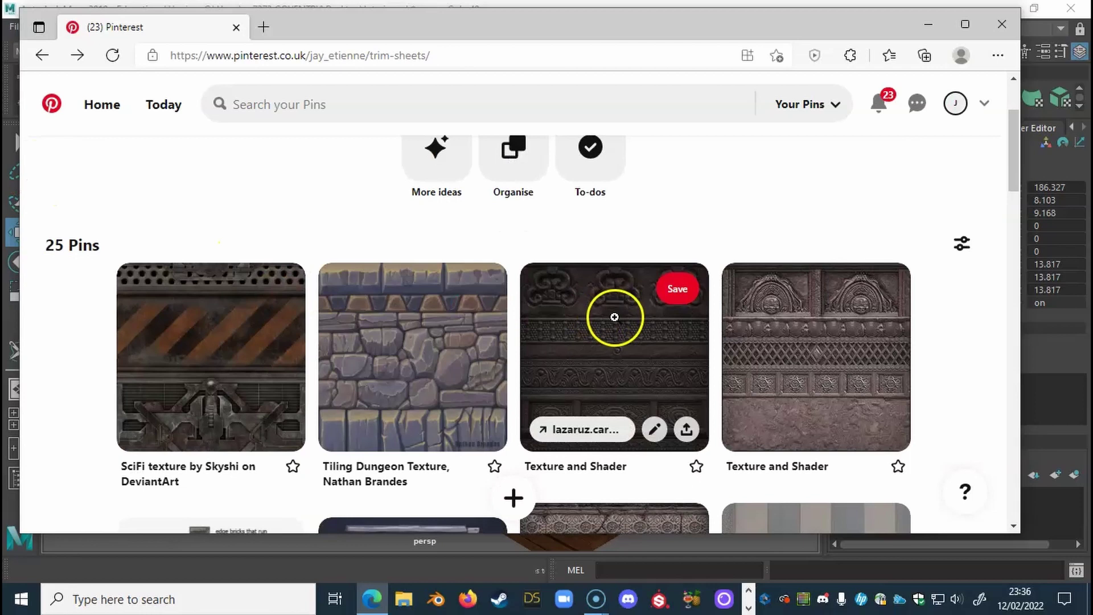
scroll(754, 298, down, 1)
click(754, 298)
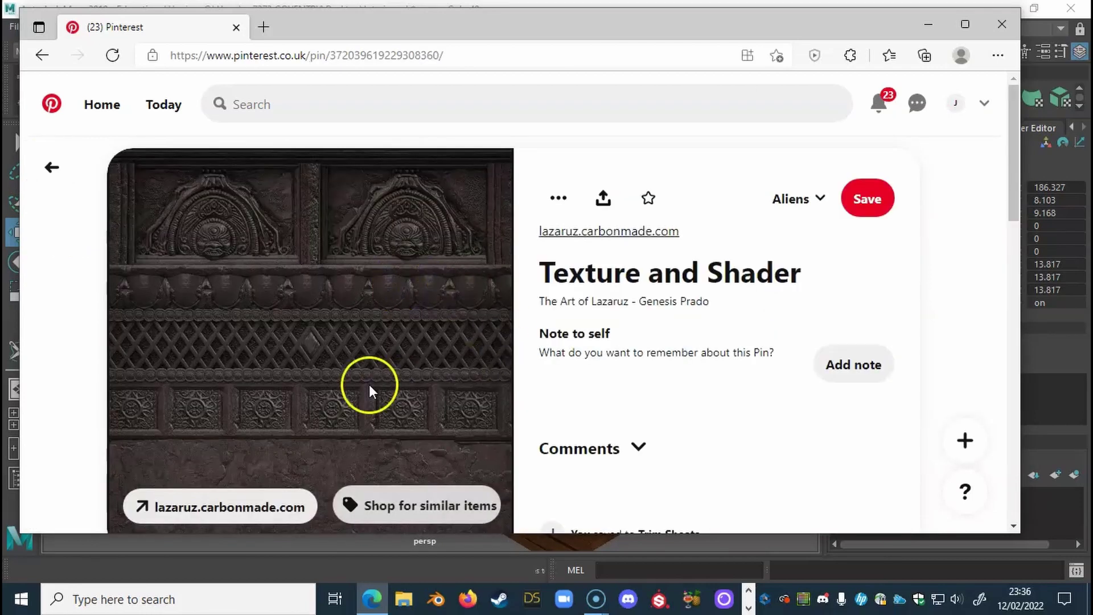
scroll(368, 384, down, 1)
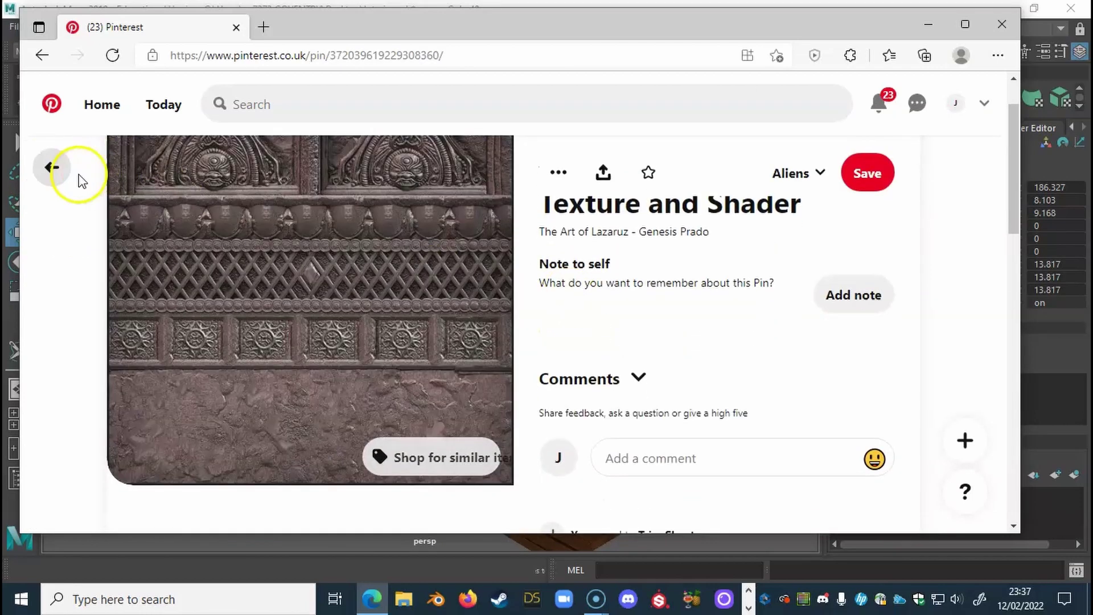
click(50, 168)
scroll(357, 326, down, 4)
View the stone rock and dark wood-grain texture pins
scroll(360, 363, down, 1)
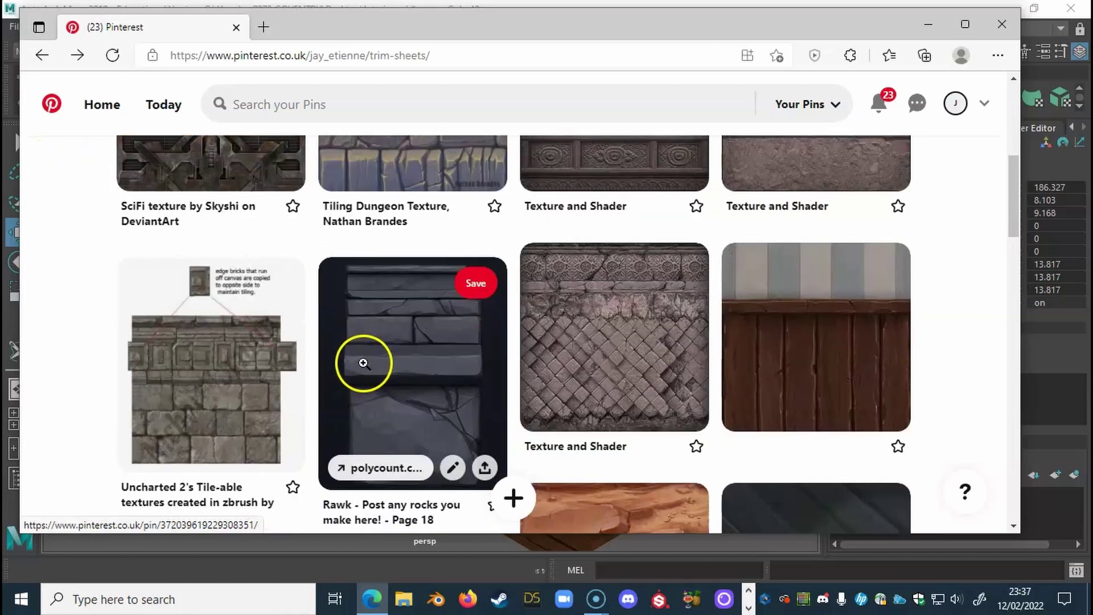
click(395, 364)
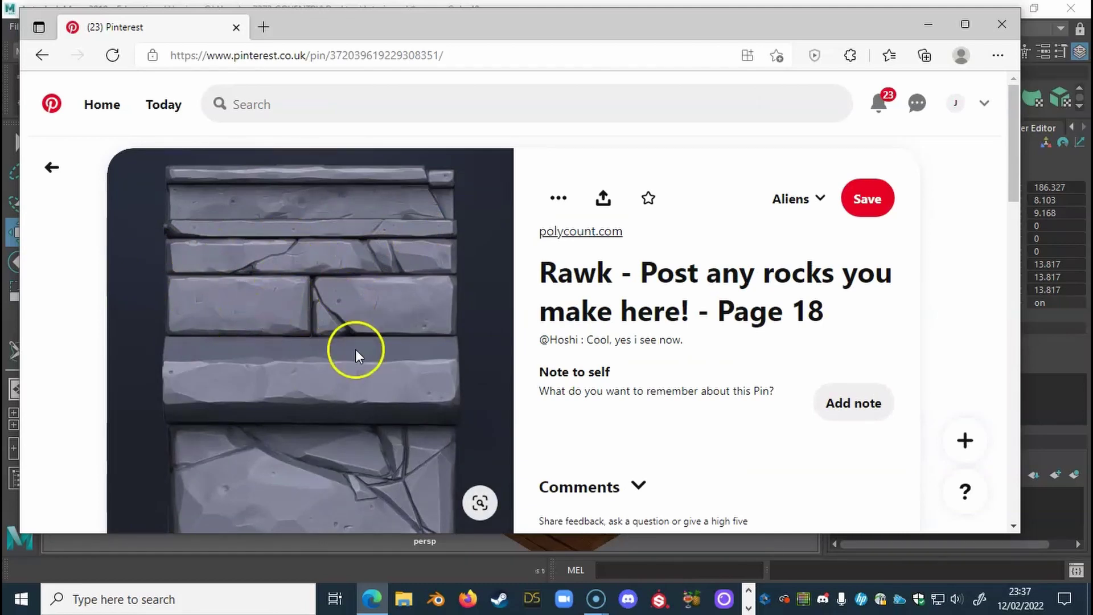
click(52, 167)
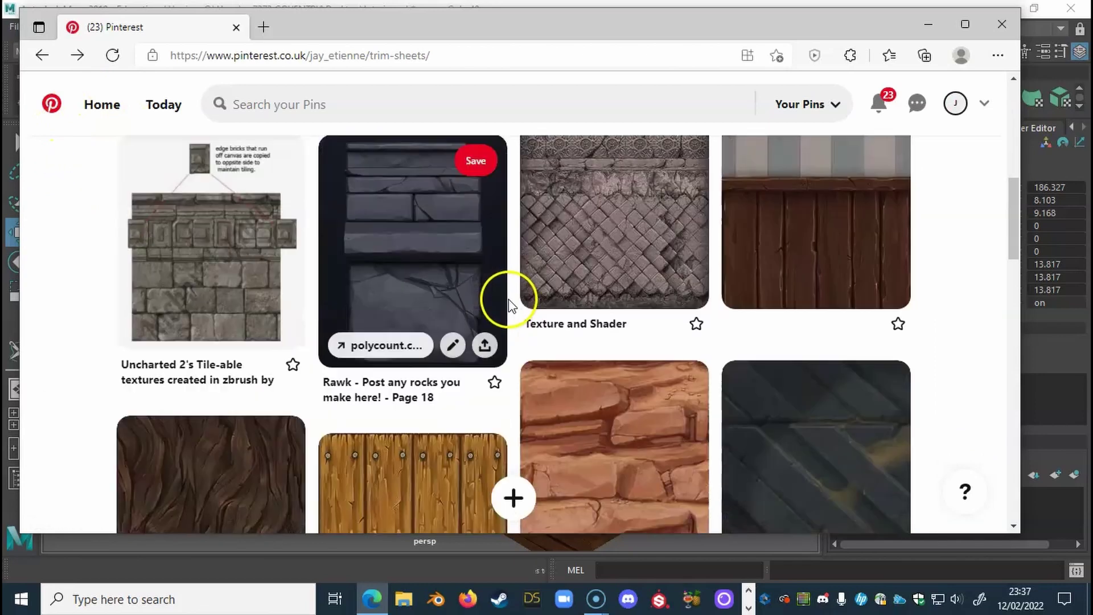
scroll(444, 287, down, 3)
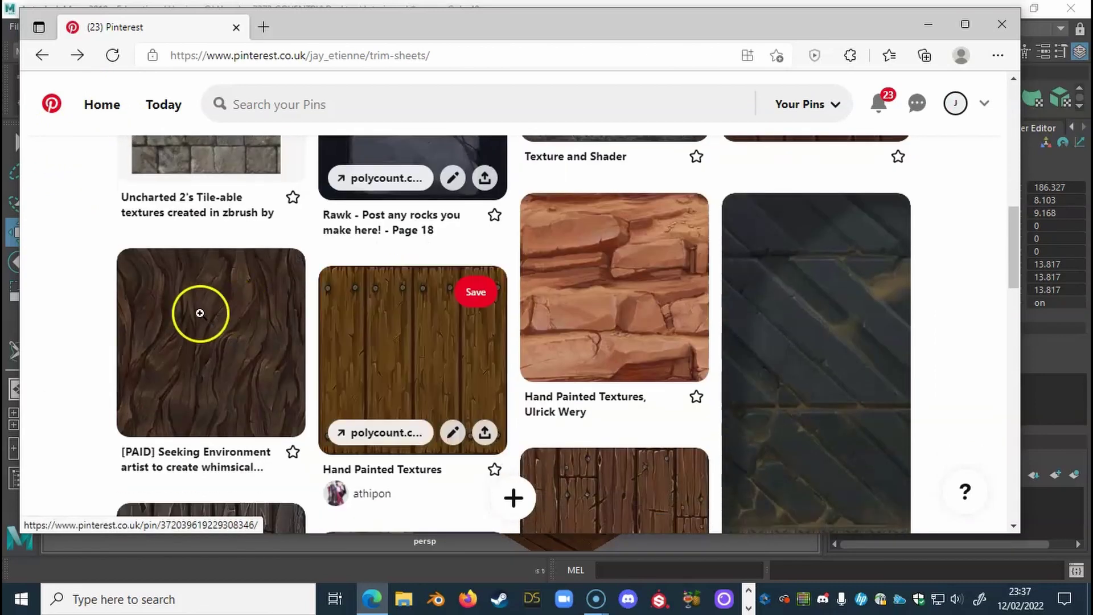
click(200, 314)
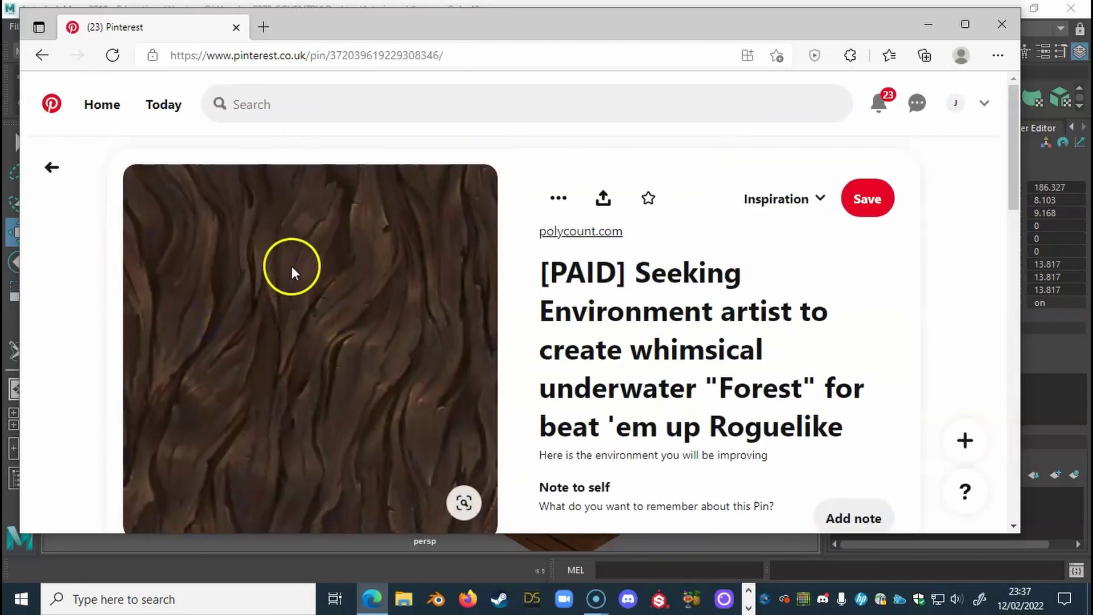
scroll(310, 345, down, 1)
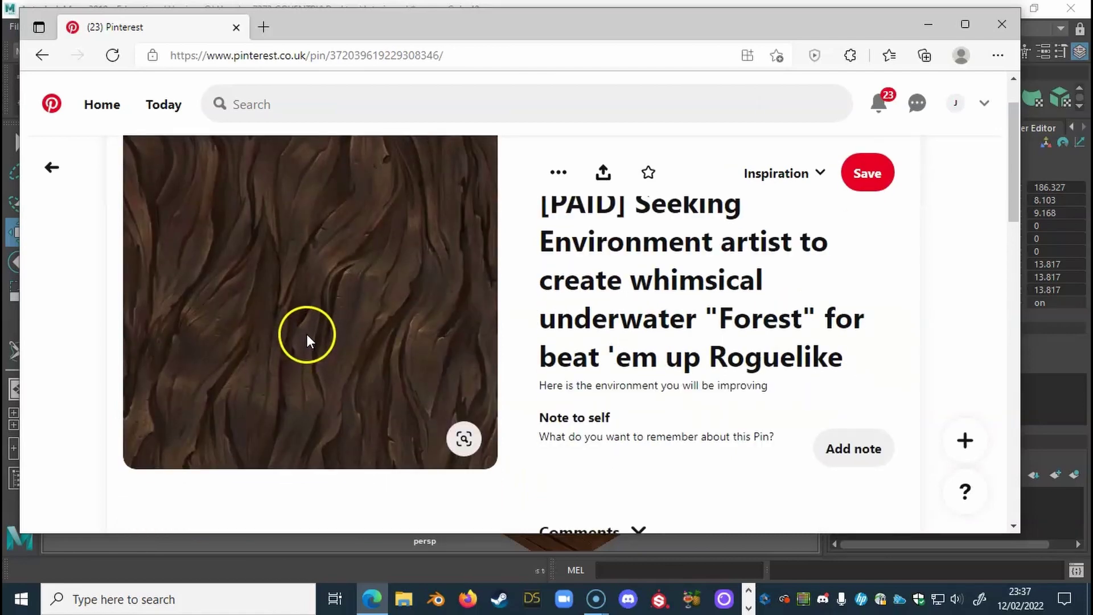
Return to the board, scroll further down and open the Dwarven Tavern pin's page
click(51, 167)
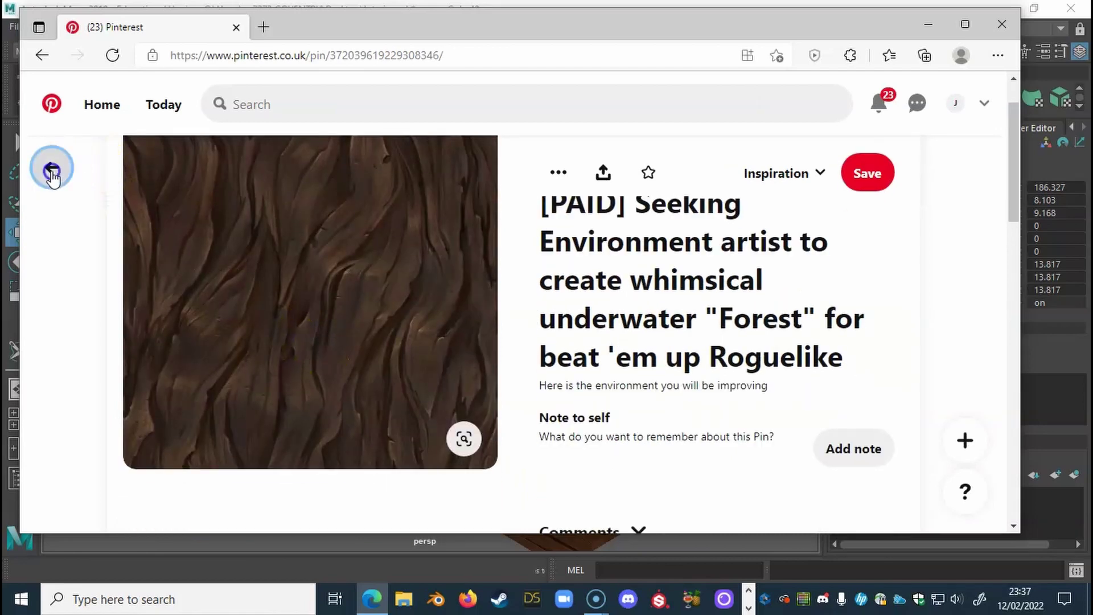
scroll(581, 324, down, 1)
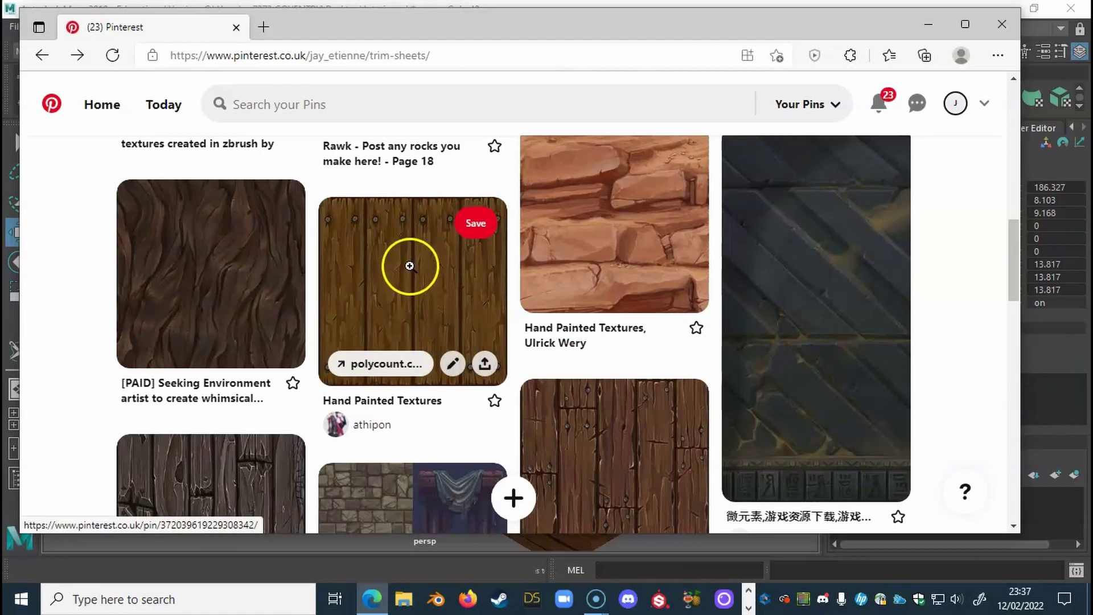
scroll(406, 273, down, 1)
scroll(357, 335, down, 3)
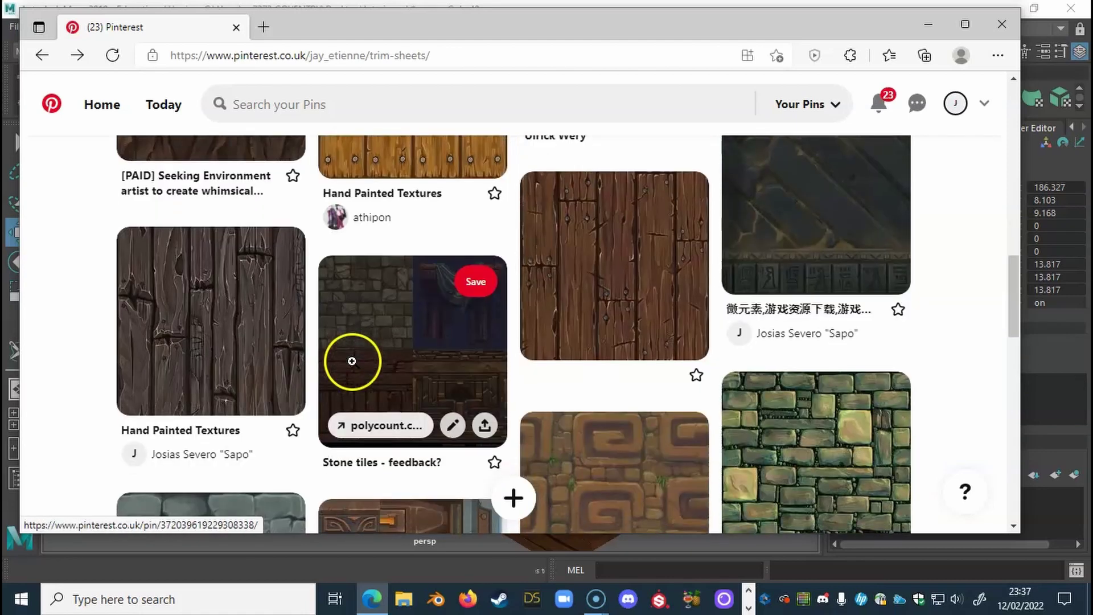
scroll(459, 373, down, 2)
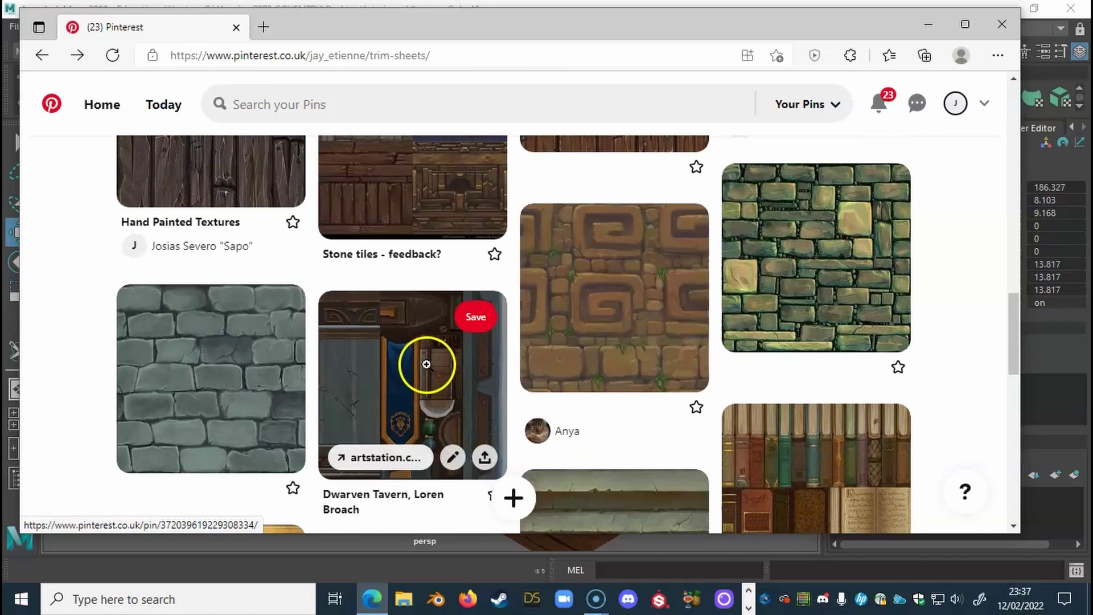
scroll(476, 374, down, 2)
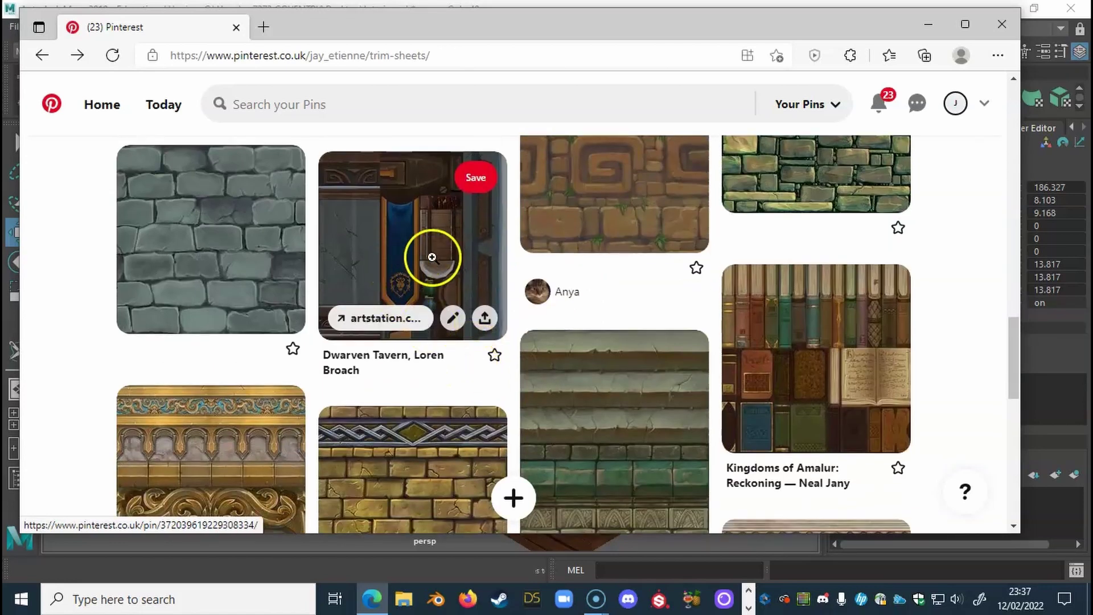
click(413, 257)
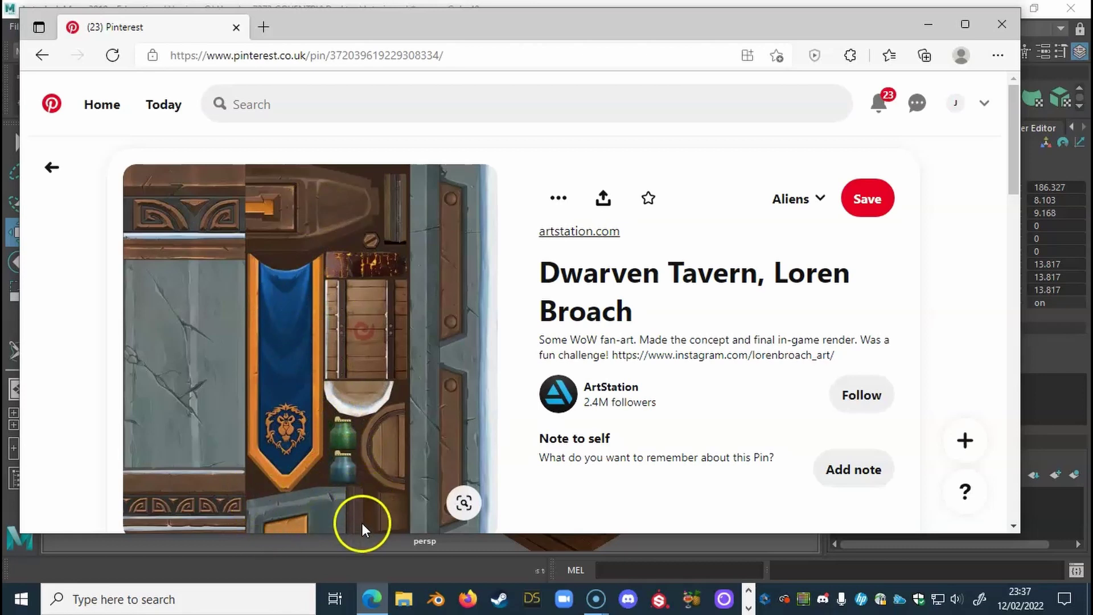
mouse_move(278, 505)
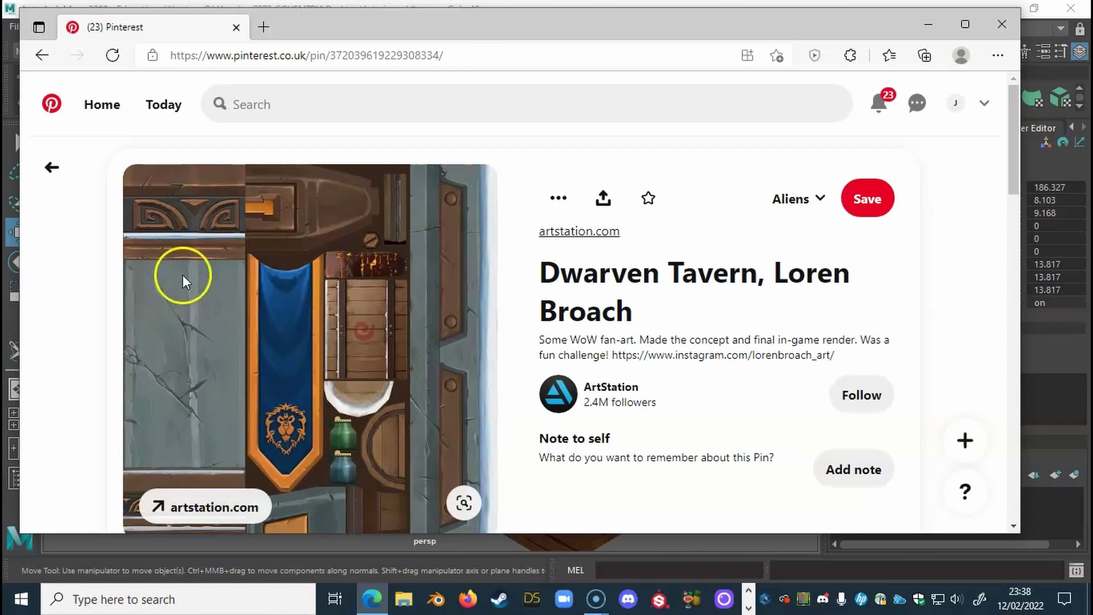
Return to the Trim Sheets board, scroll through its pins and pick two more entries
click(52, 167)
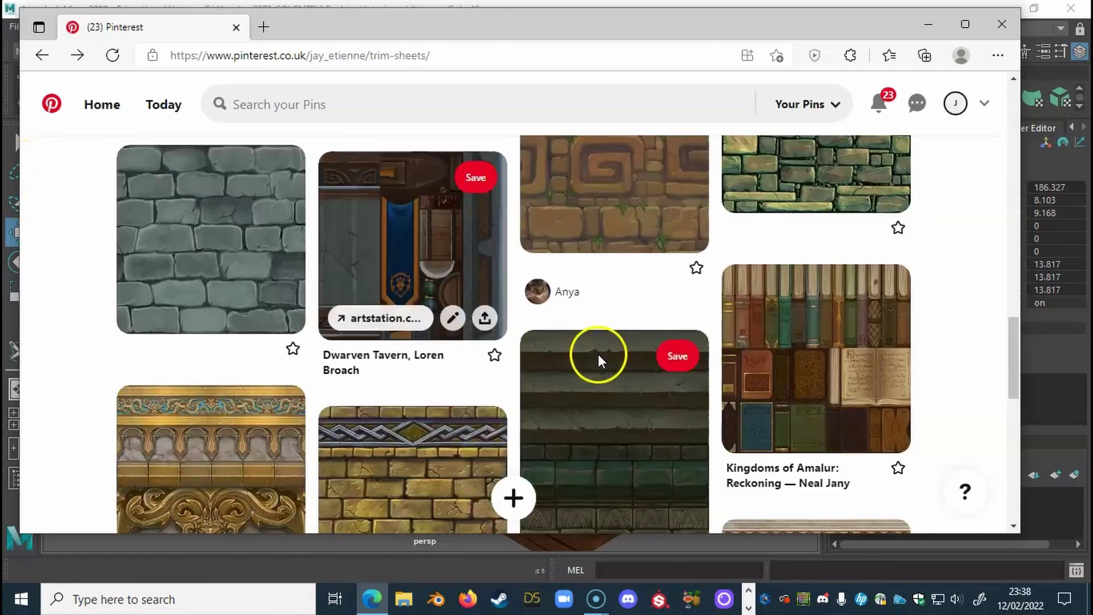
scroll(605, 361, down, 2)
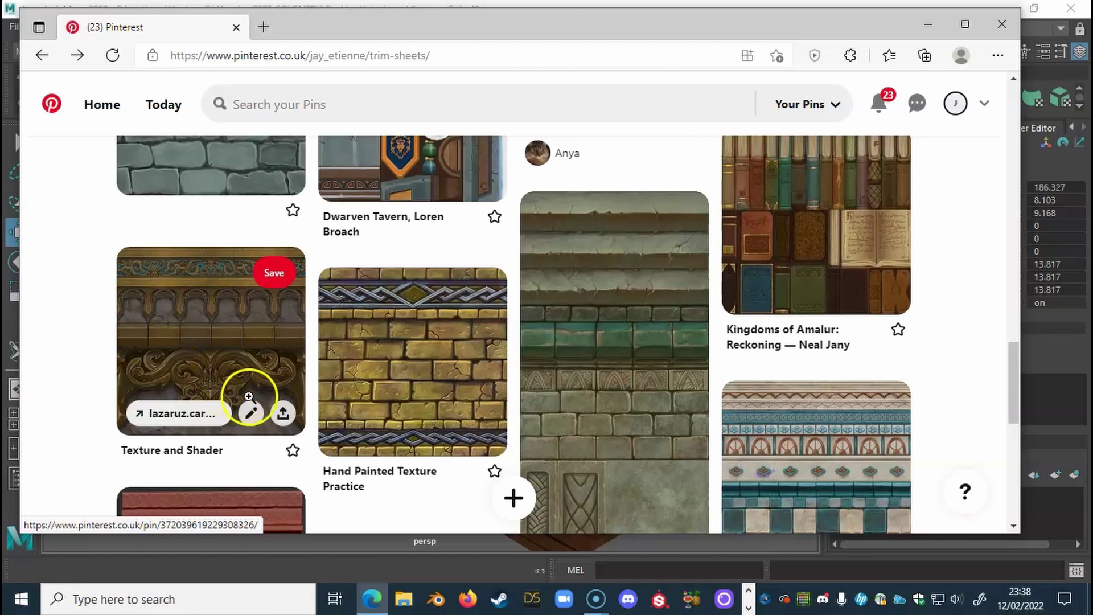
scroll(780, 432, down, 2)
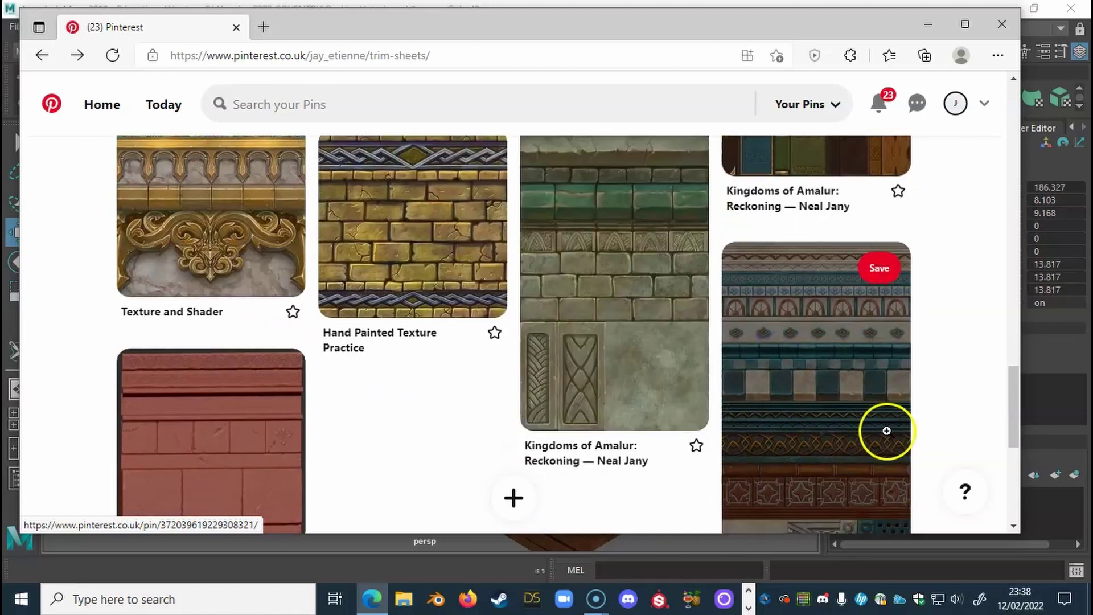
scroll(842, 463, down, 1)
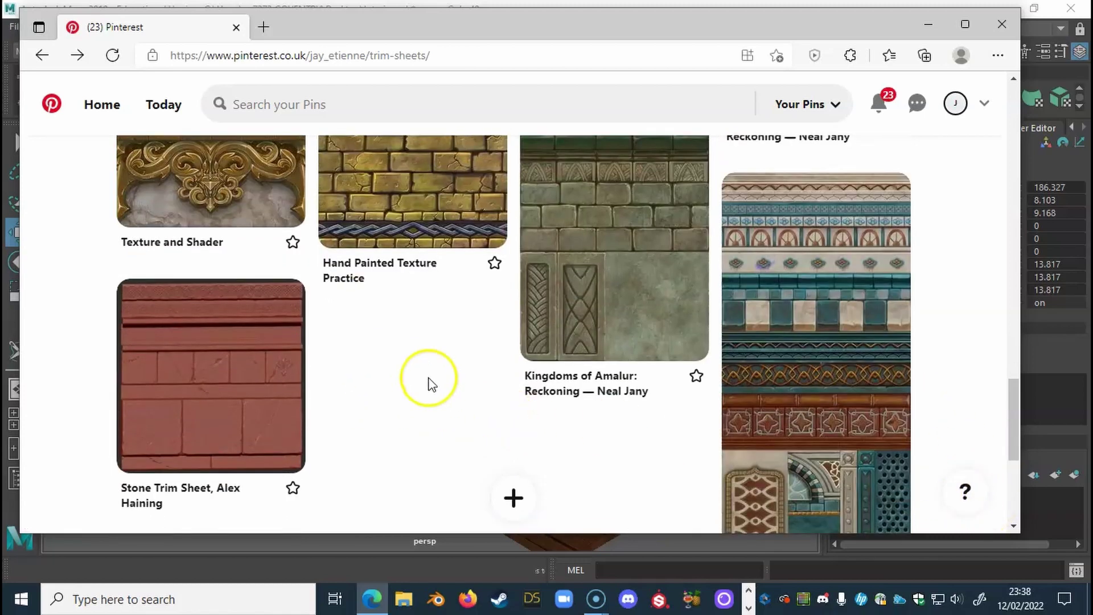
scroll(619, 366, down, 1)
scroll(619, 362, up, 2)
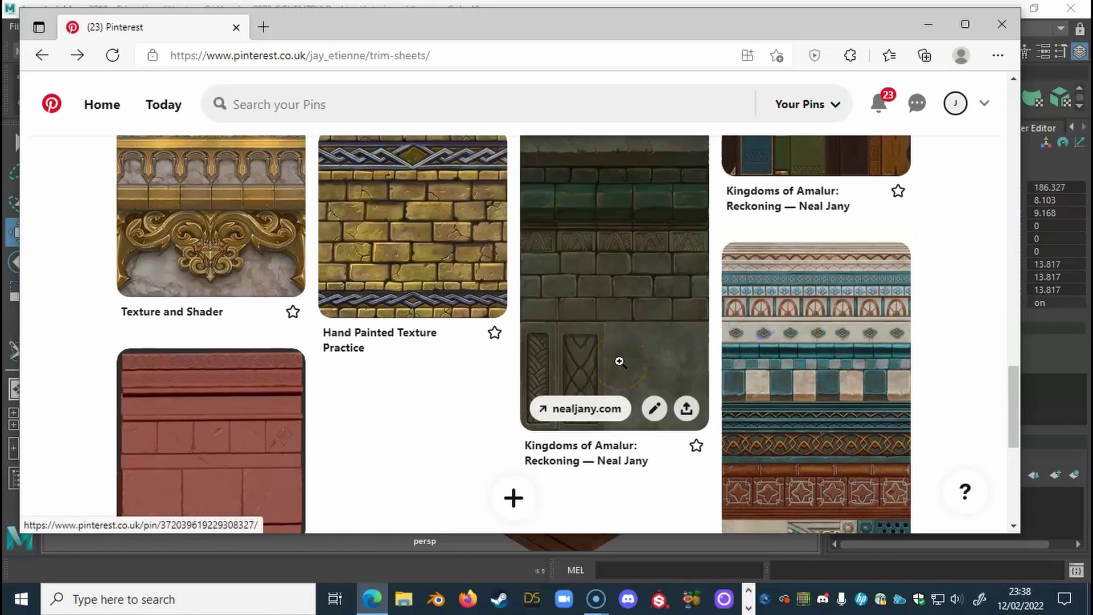
scroll(619, 362, up, 1)
click(604, 349)
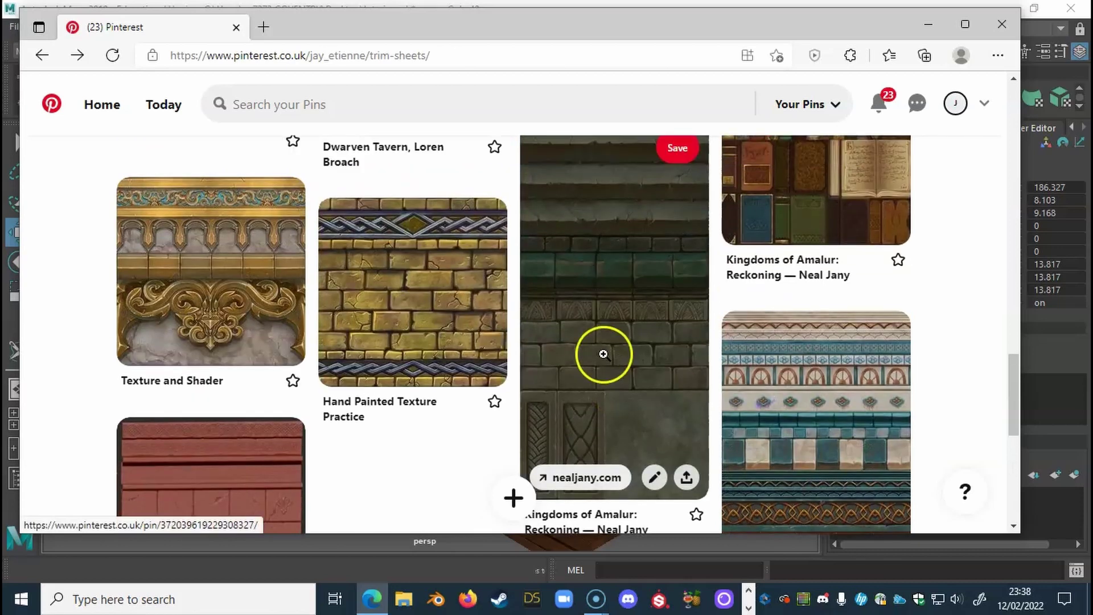
scroll(602, 353, up, 6)
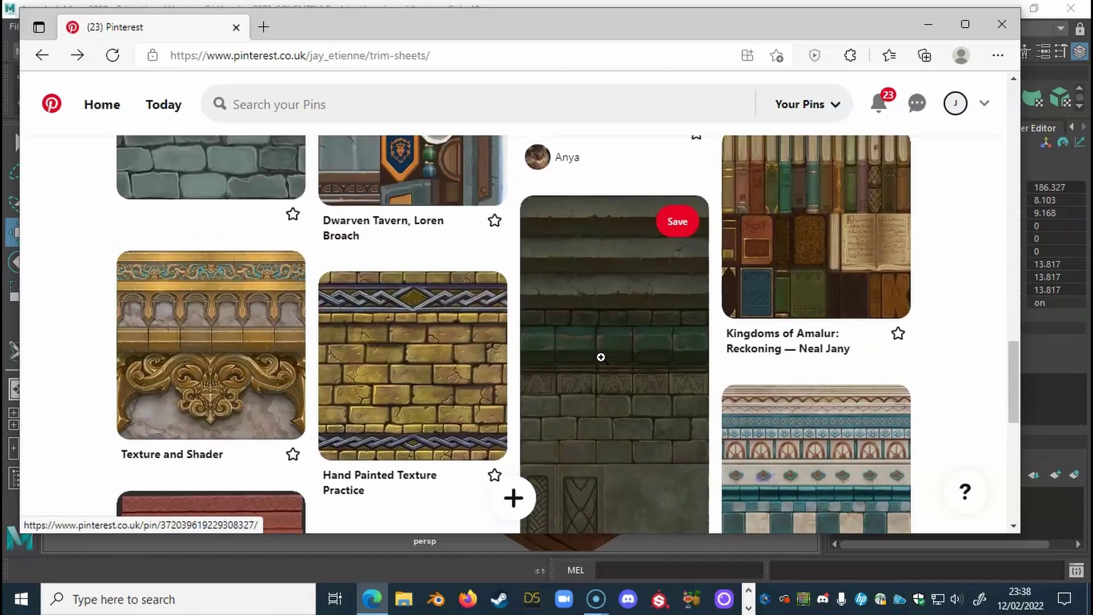
scroll(603, 355, up, 10)
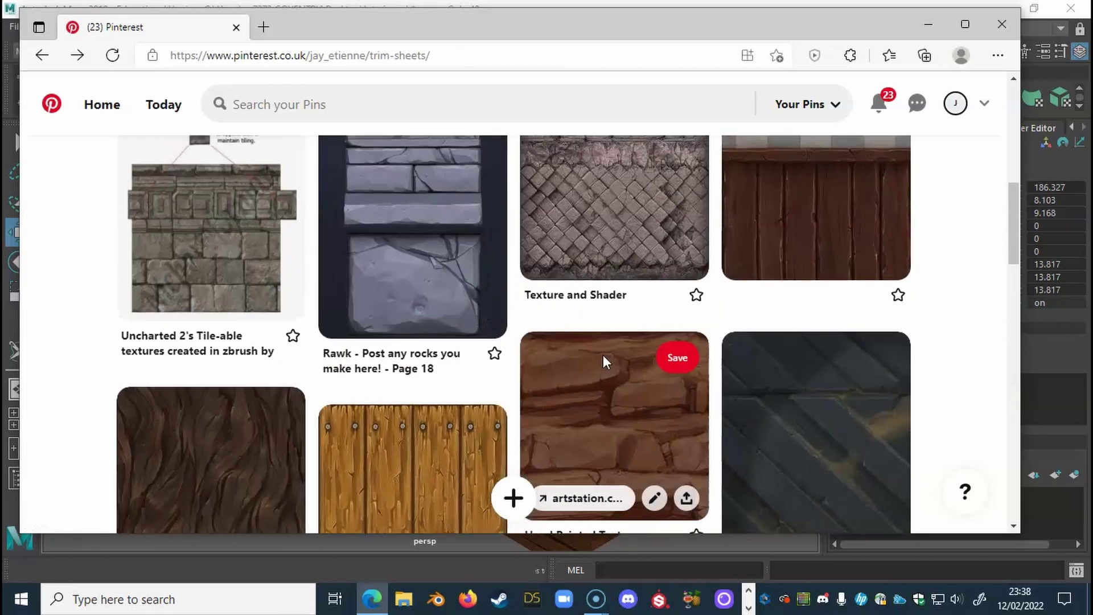
click(703, 326)
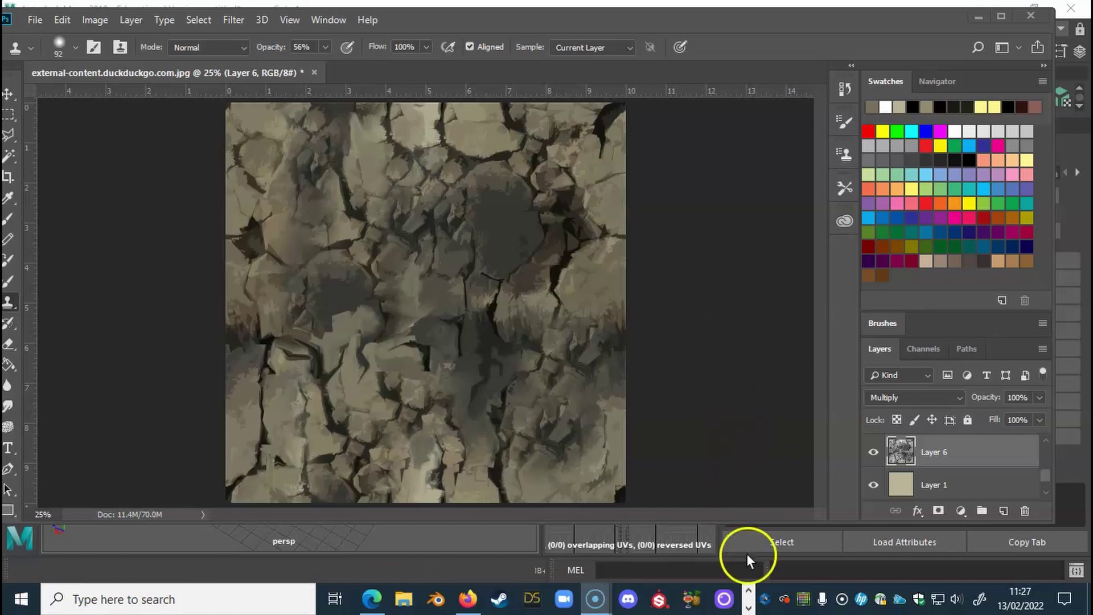
Bring Maya forward, widen the UV Editor, and frame the UV shells over the wall texture
click(748, 607)
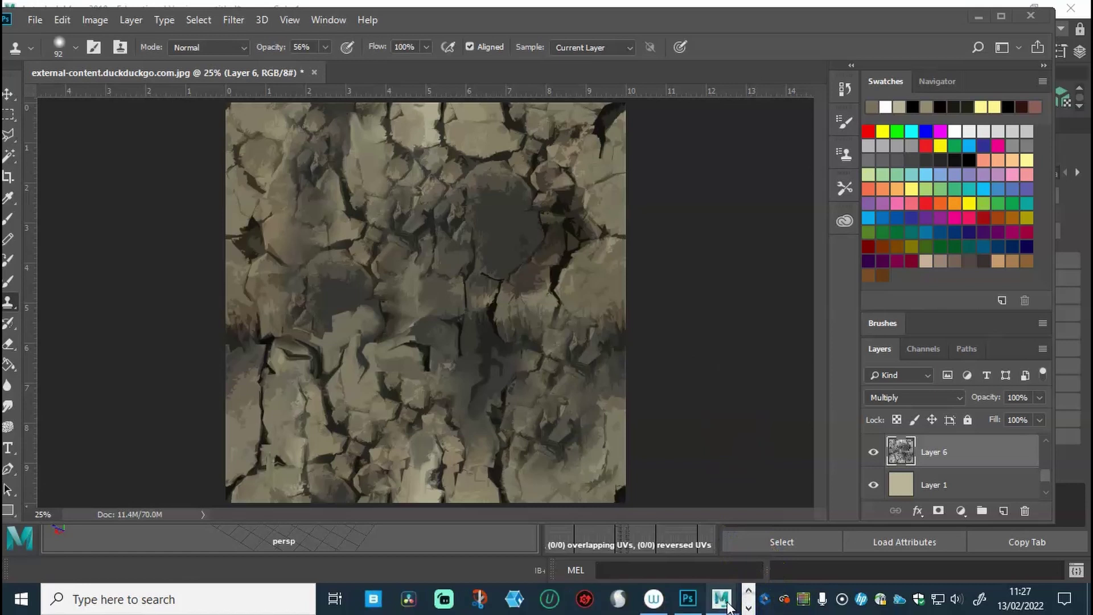
mouse_move(723, 603)
click(737, 542)
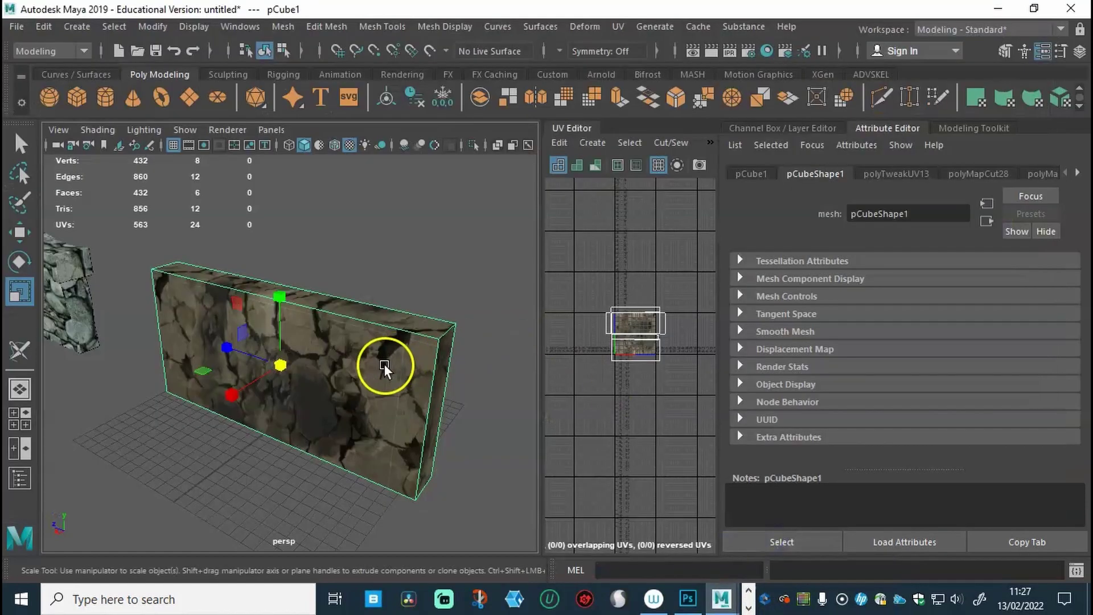
alt+drag(441, 392, 470, 369)
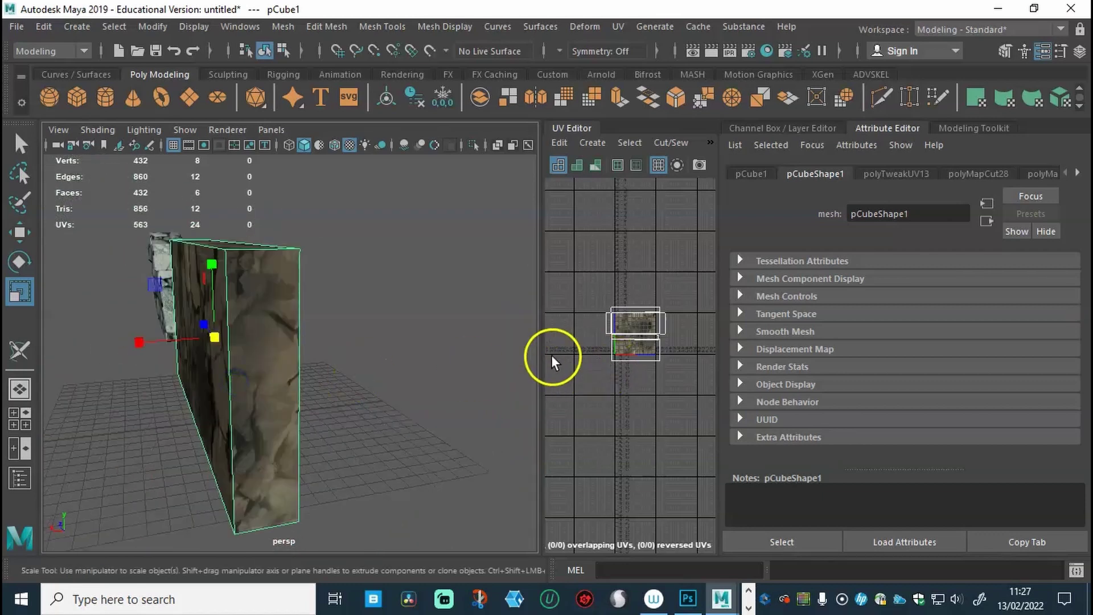
drag(537, 362, 378, 361)
scroll(561, 349, up, 5)
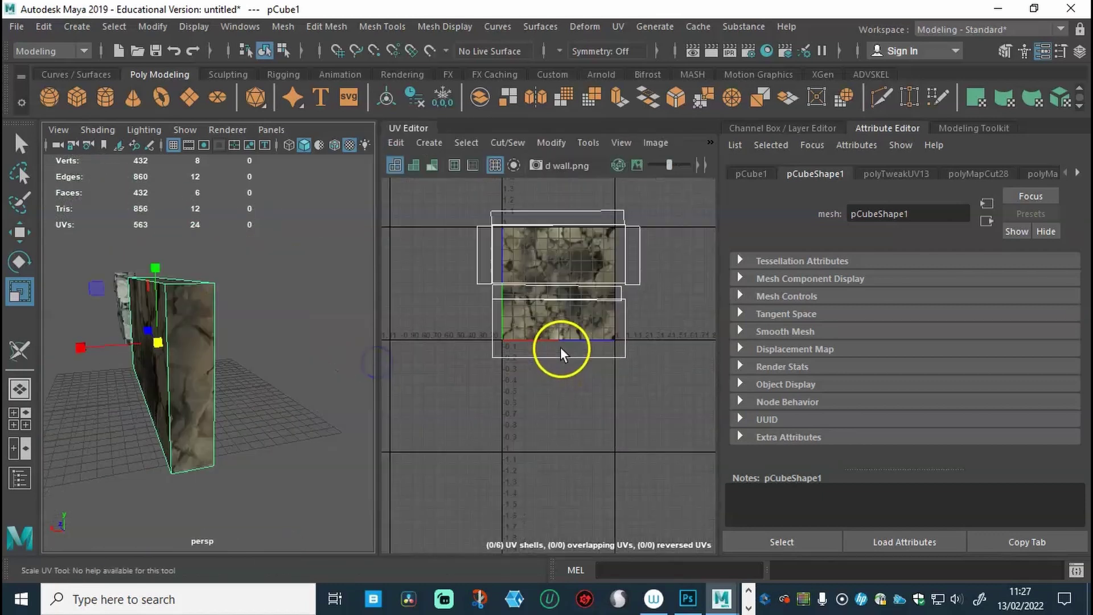
alt+middle_drag(564, 344, 627, 398)
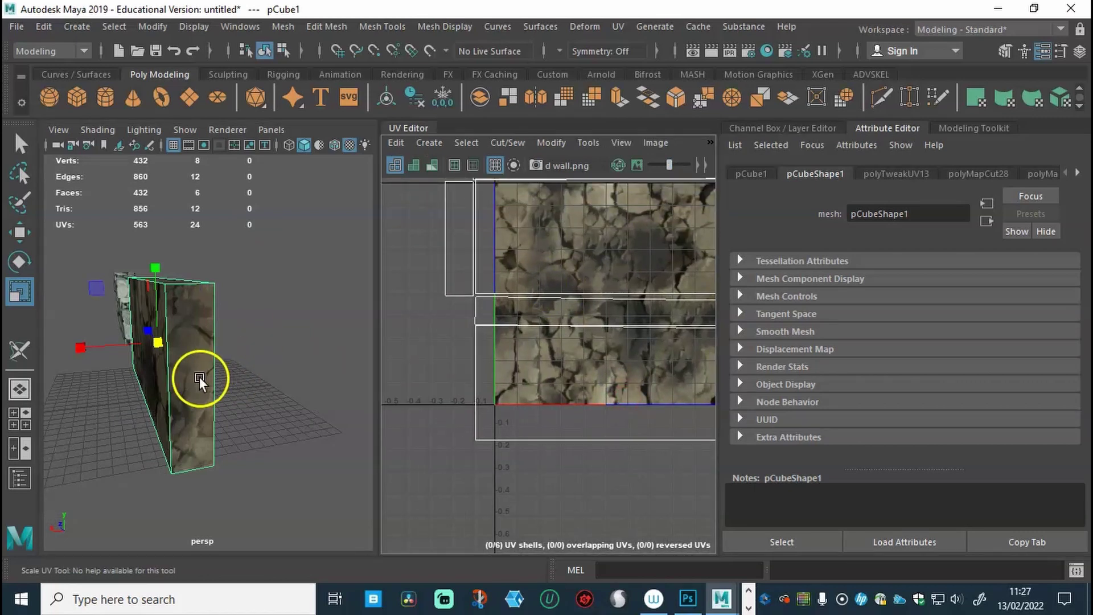
Tumble the persp view around the wall, including its thick edge, and set UV face selection
alt+drag(195, 378, 268, 395)
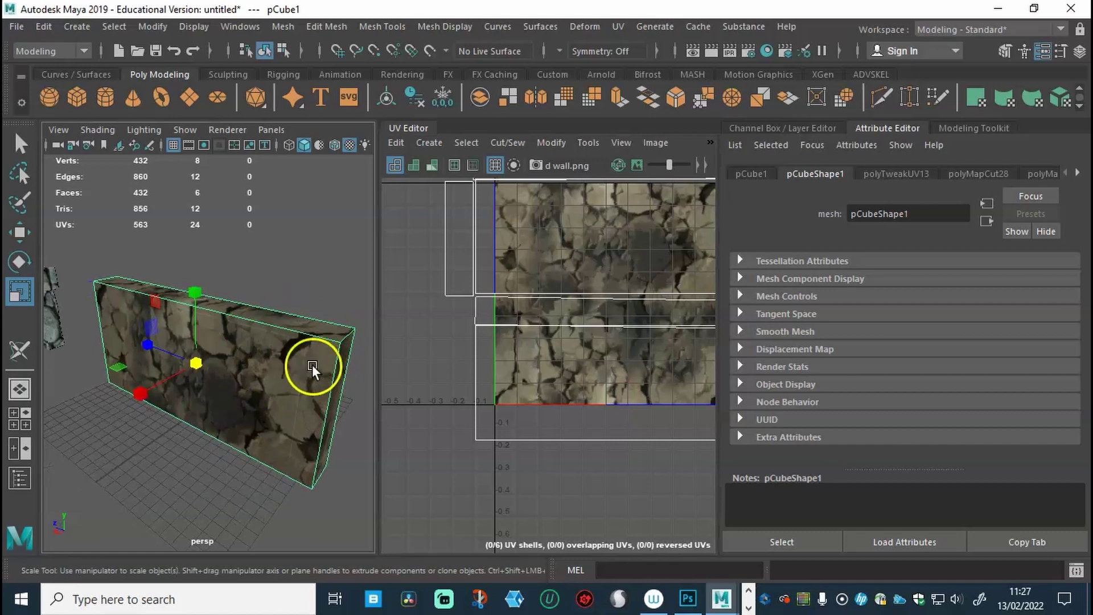
scroll(568, 317, down, 1)
scroll(630, 320, down, 1)
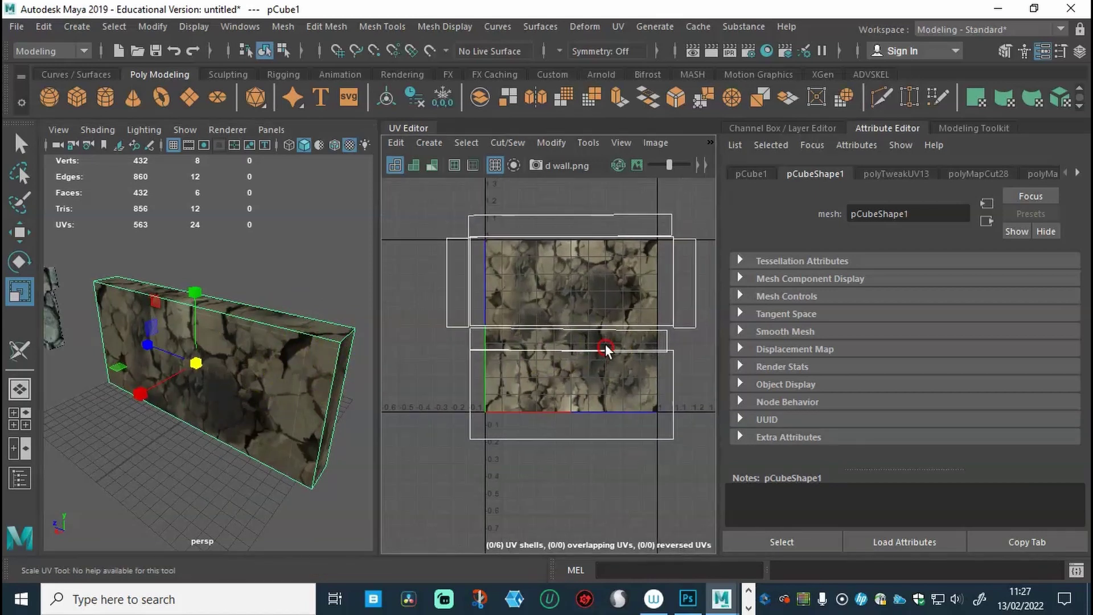
scroll(585, 309, up, 1)
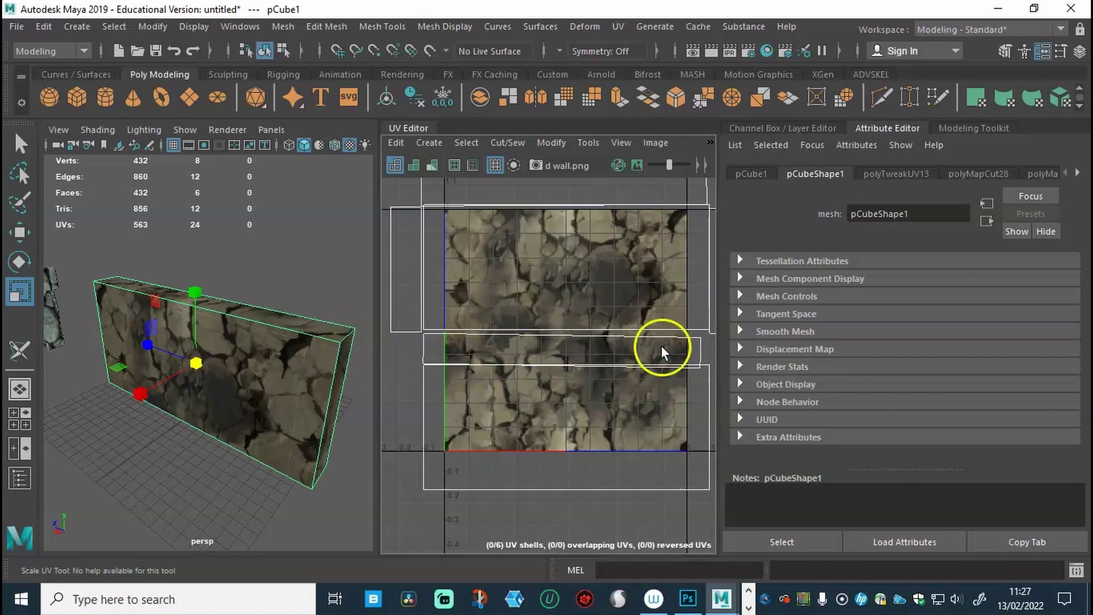
alt+drag(308, 389, 263, 364)
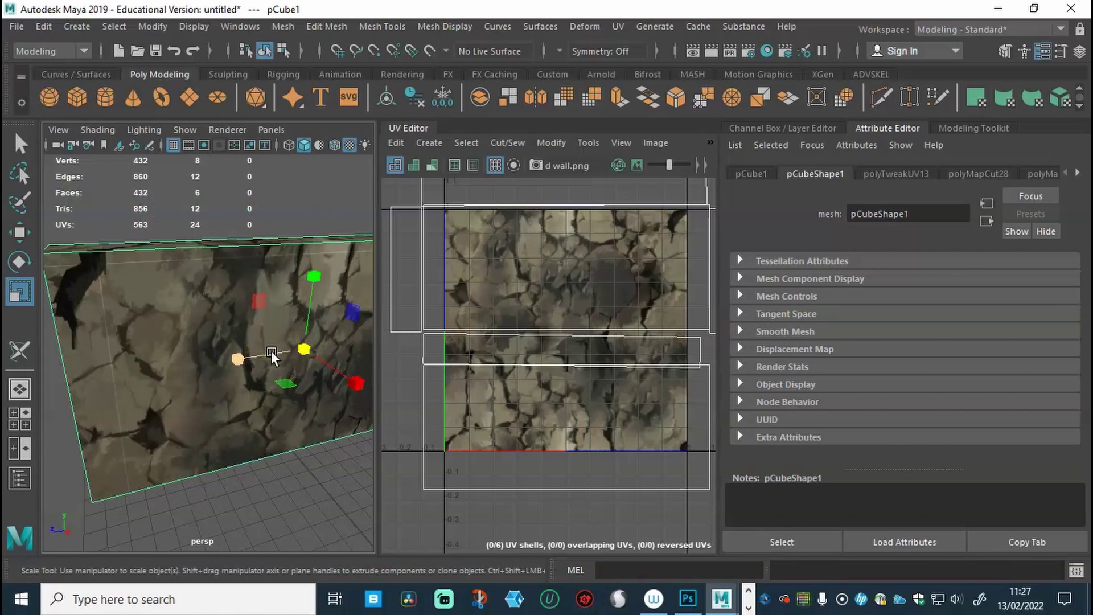
mouse_move(237, 353)
alt+mouse_down()
mouse_move(224, 378)
mouse_move(142, 366)
mouse_move(219, 353)
mouse_move(171, 341)
mouse_move(225, 336)
alt+mouse_up()
scroll(463, 285, down, 5)
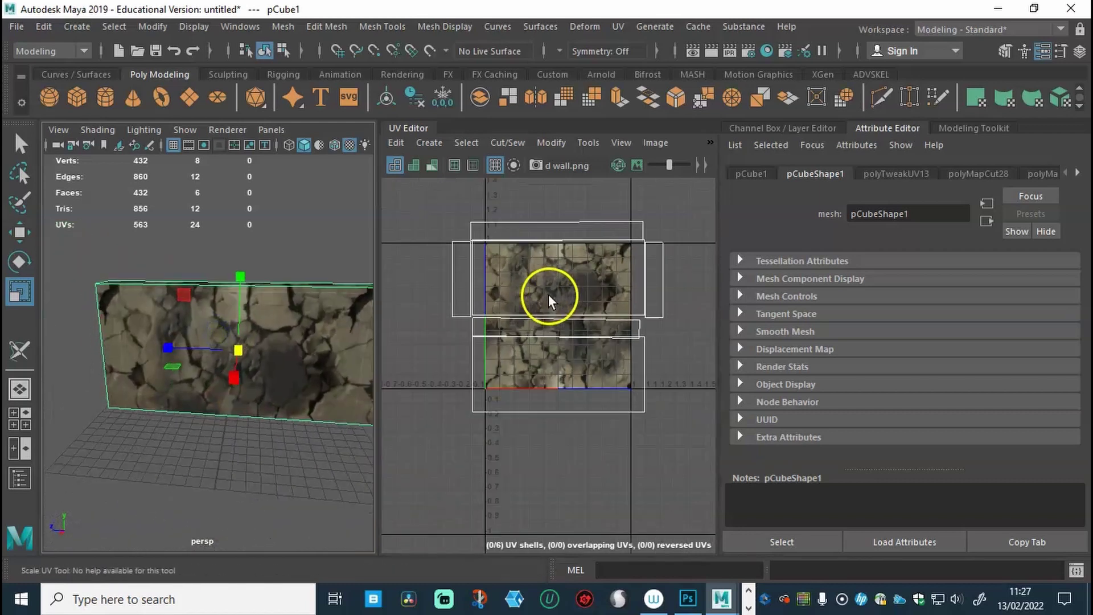
right_drag(508, 277, 430, 250)
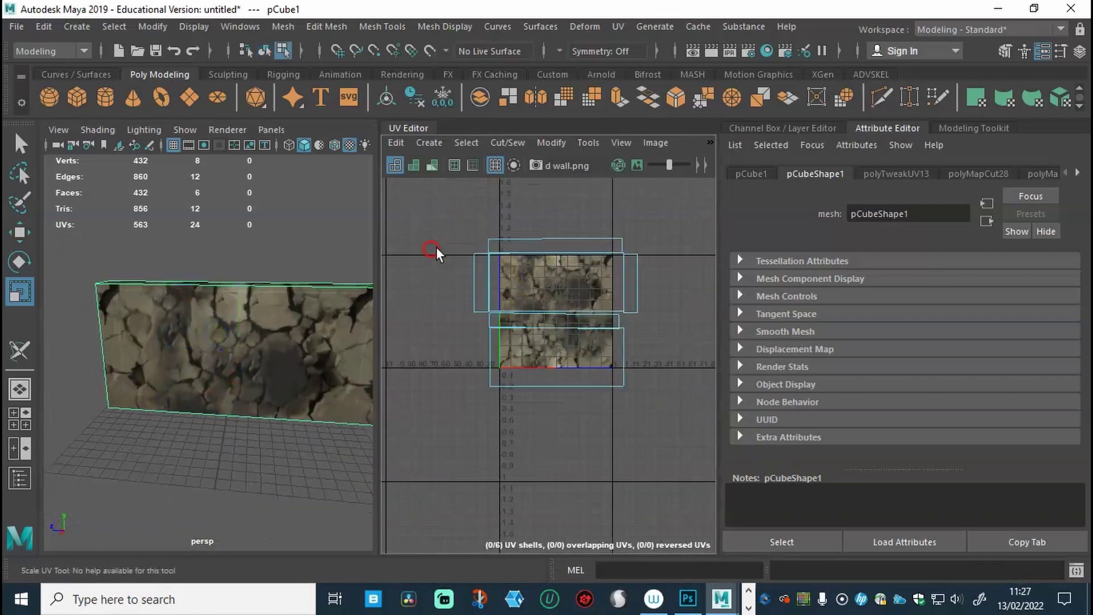
Select all six UV shells of the wall and scale them up about their centre
click(556, 278)
drag(656, 390, 467, 233)
drag(556, 312, 640, 312)
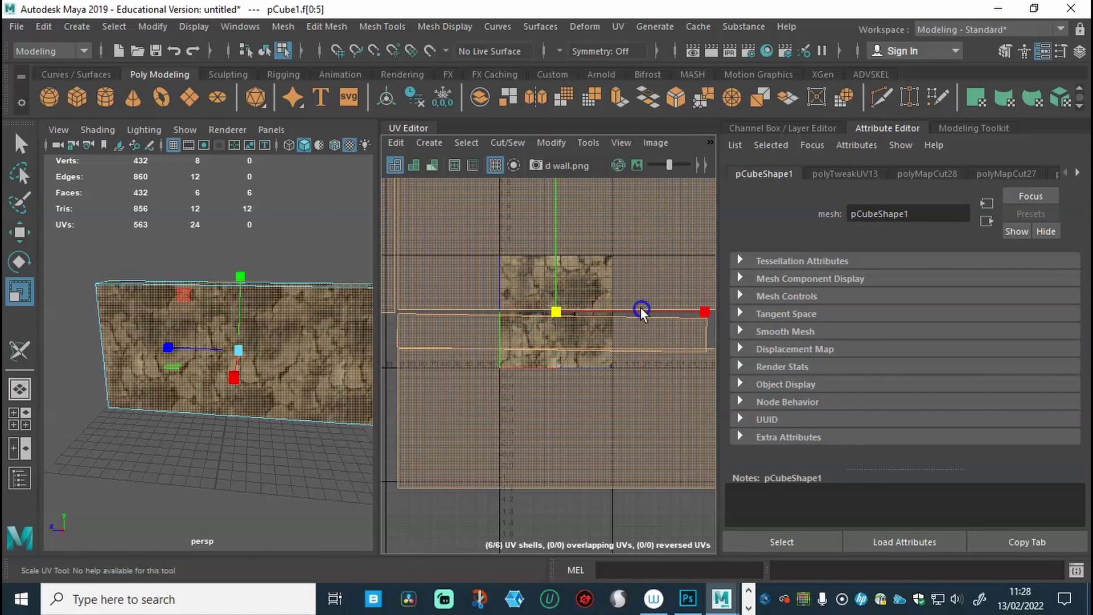
click(559, 312)
mouse_move(541, 317)
mouse_down()
mouse_move(522, 314)
mouse_move(571, 317)
mouse_move(558, 316)
mouse_up()
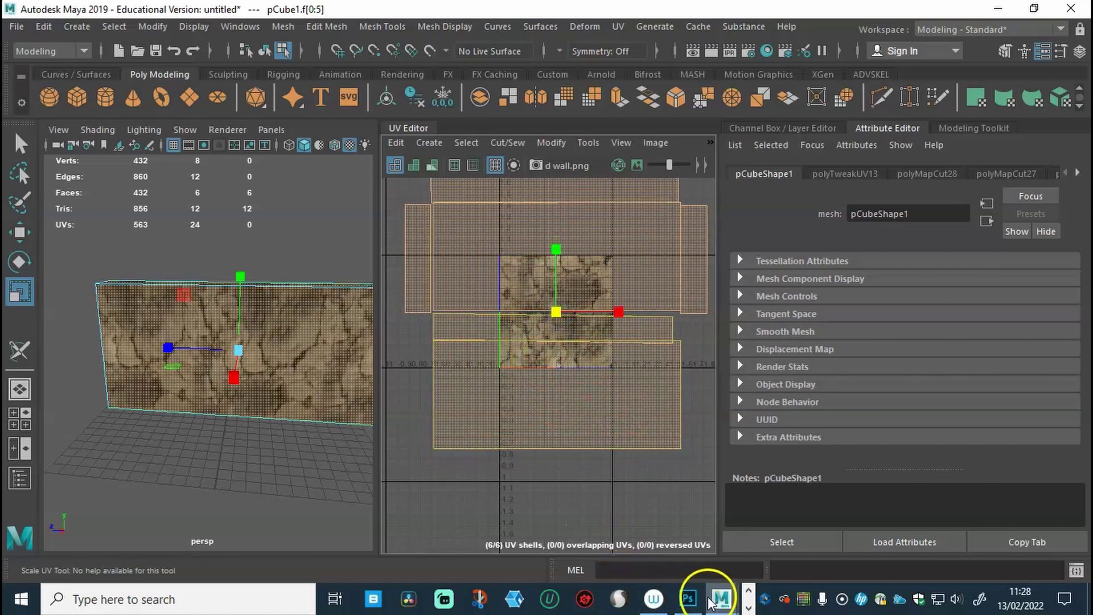
click(688, 598)
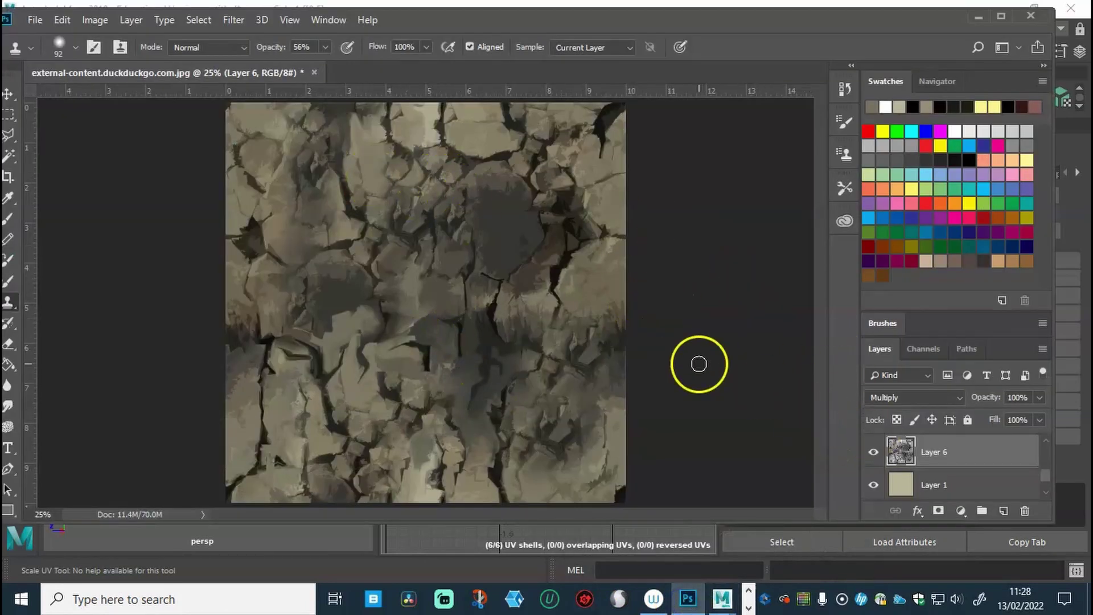
Hide Layer 6 and open Cracked wall.jpg from the Desktop
click(874, 452)
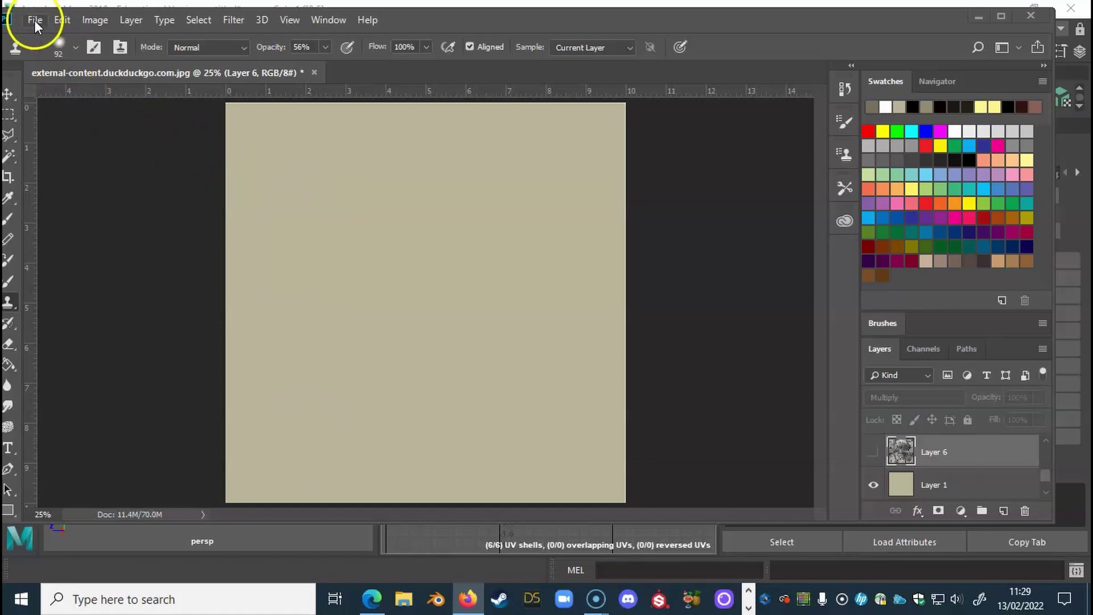
click(35, 19)
click(57, 51)
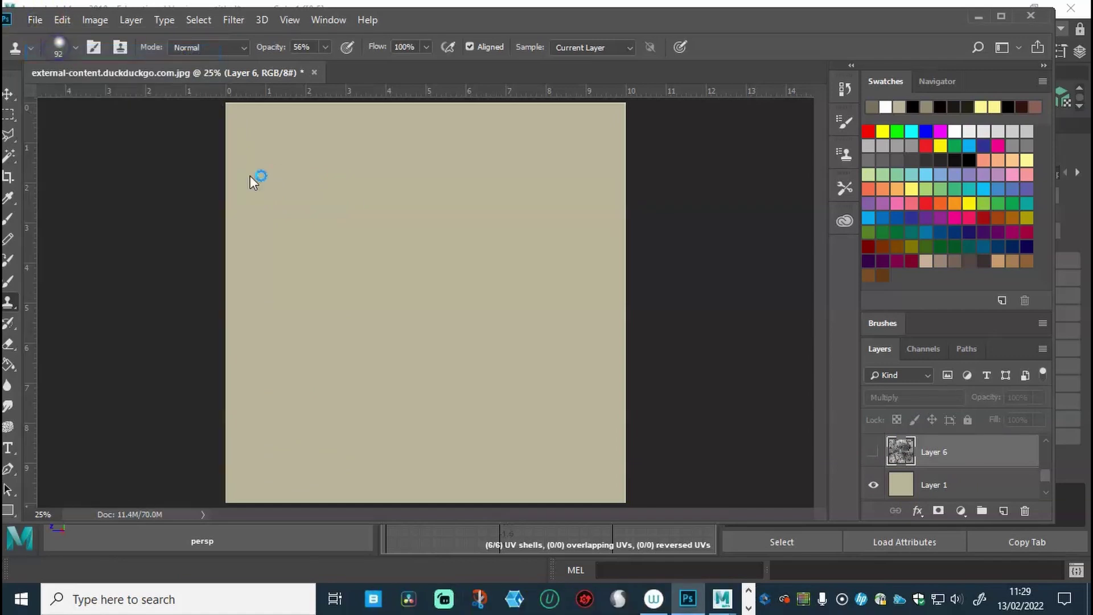
scroll(474, 235, down, 3)
scroll(475, 234, up, 2)
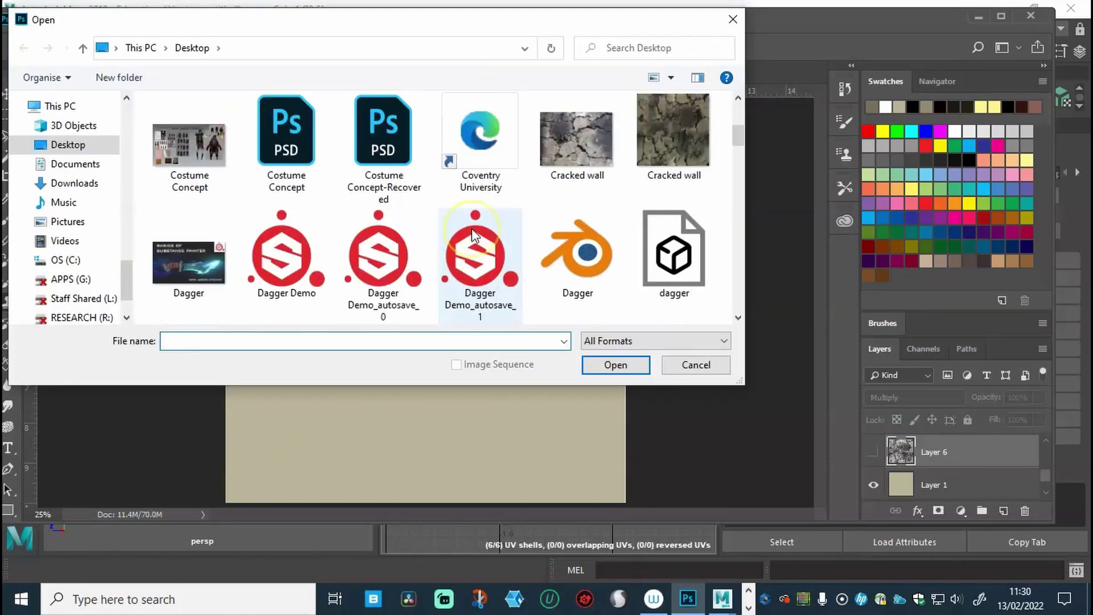
click(589, 137)
click(615, 365)
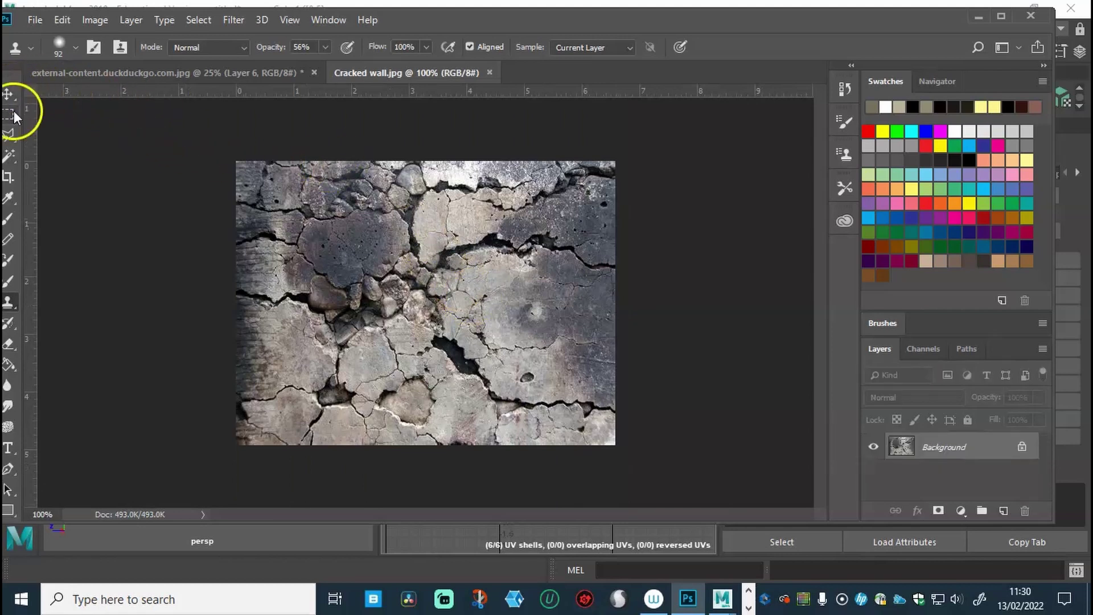
Marquee-select the whole Cracked wall image and paste it into the beige texture document
key(m)
click(96, 154)
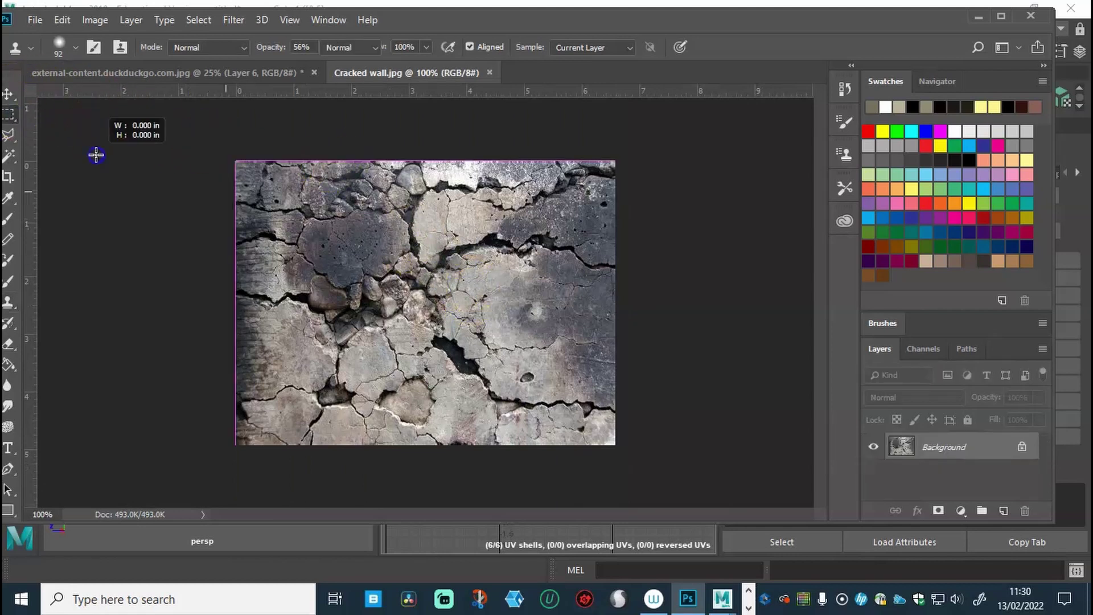
key(ctrl+j)
click(508, 283)
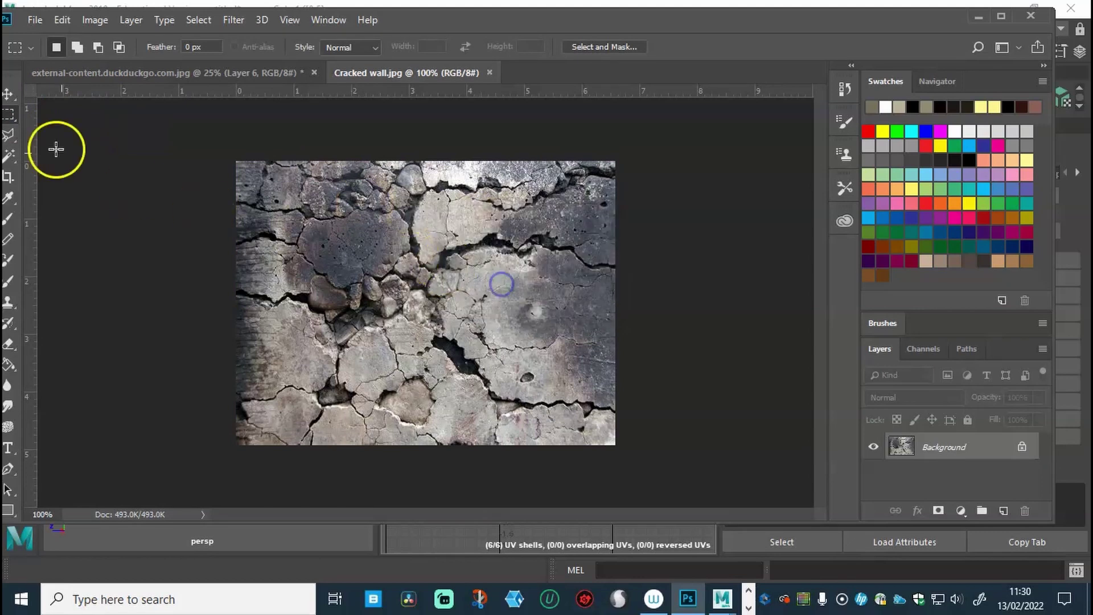
drag(186, 138, 701, 455)
click(207, 79)
click(472, 222)
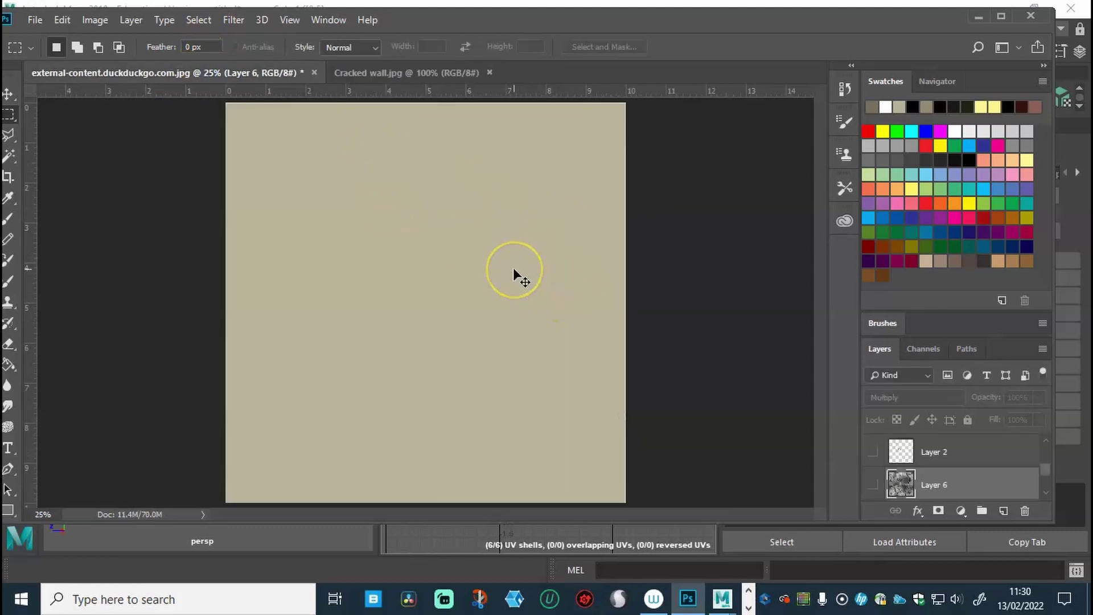
key(ctrl+v)
Free-transform the pasted photo, scaling it to about 567% so it covers the canvas
key(ctrl+t)
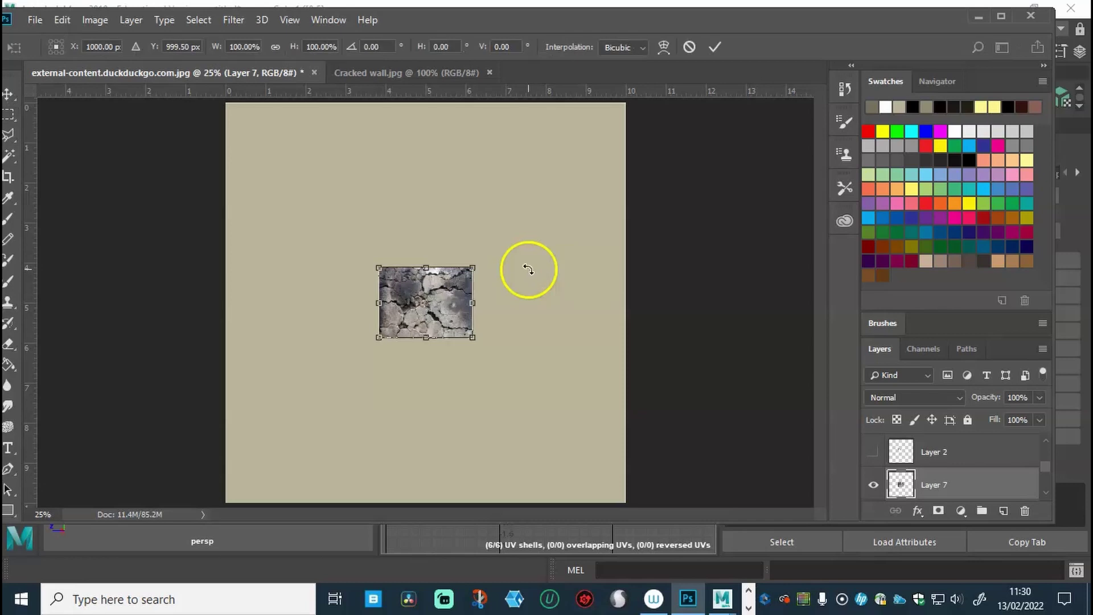
drag(456, 308, 302, 472)
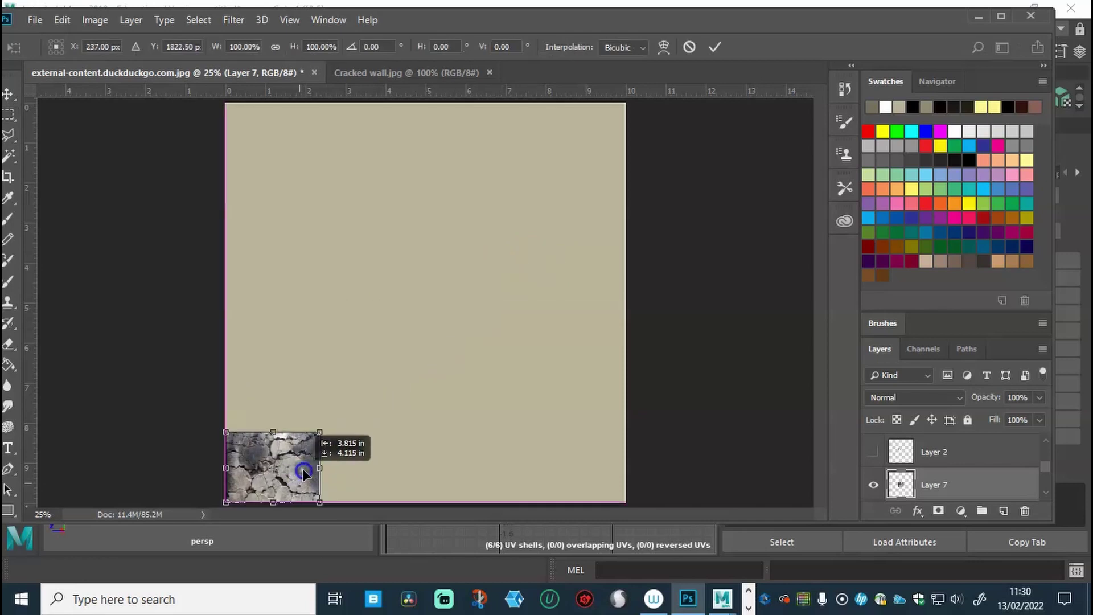
drag(320, 431, 624, 202)
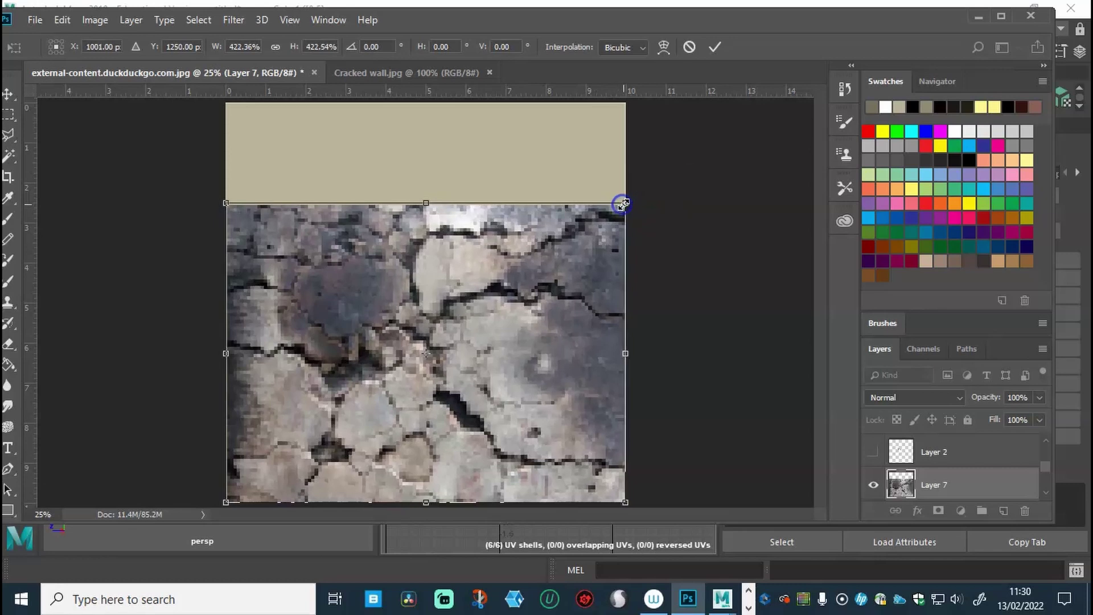
key(ctrl+minus)
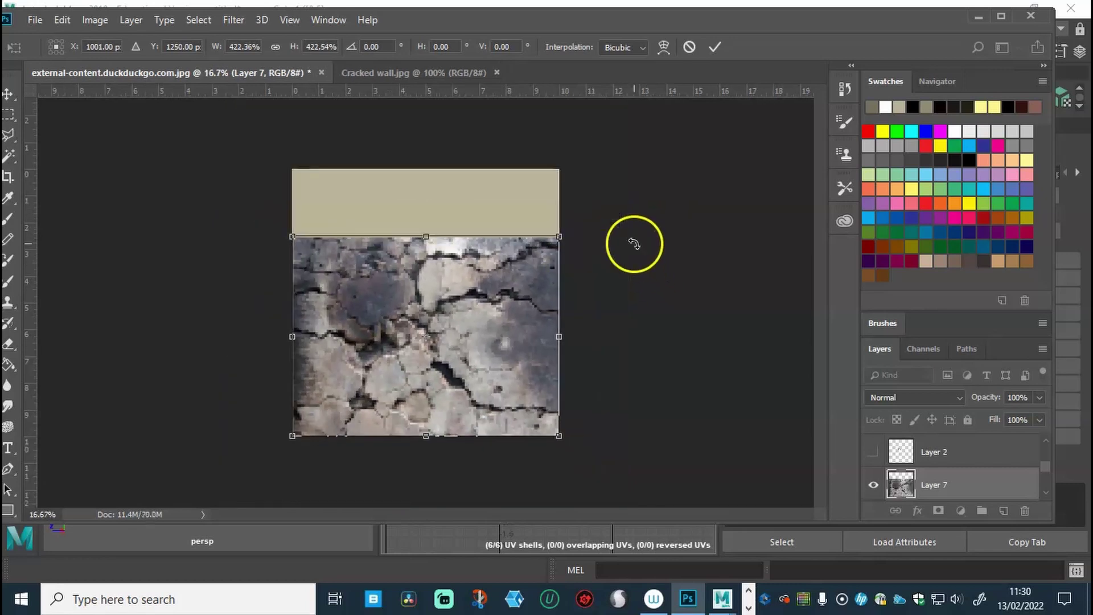
drag(559, 236, 651, 165)
drag(517, 285, 469, 280)
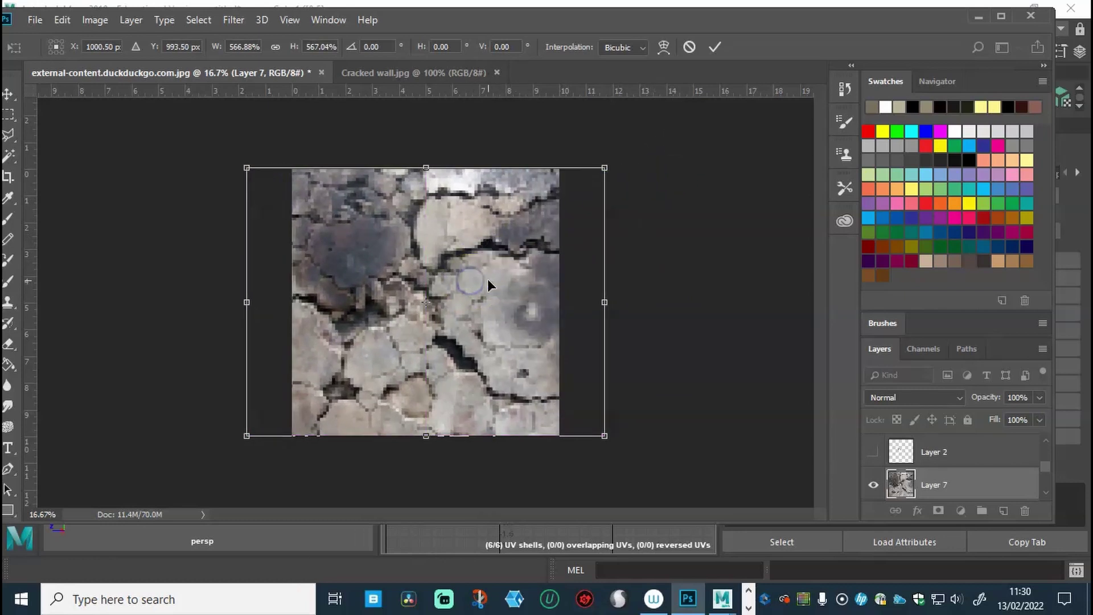
key(Return)
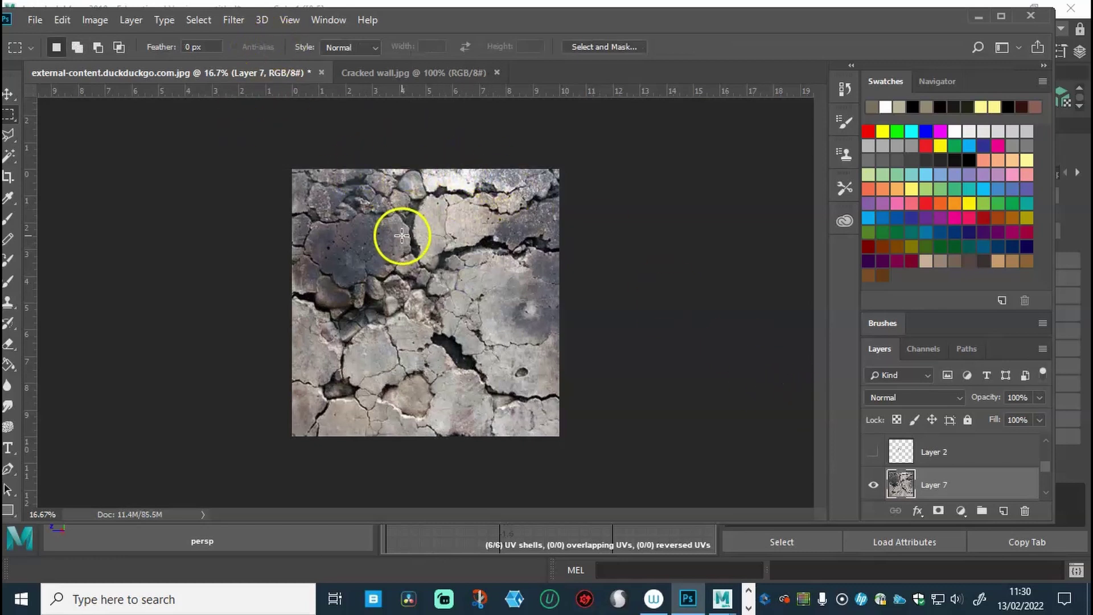
Apply Artistic > Cutout with 8 levels, edge simplicity 5, edge fidelity 1, previewing at 25%
click(225, 17)
mouse_move(312, 204)
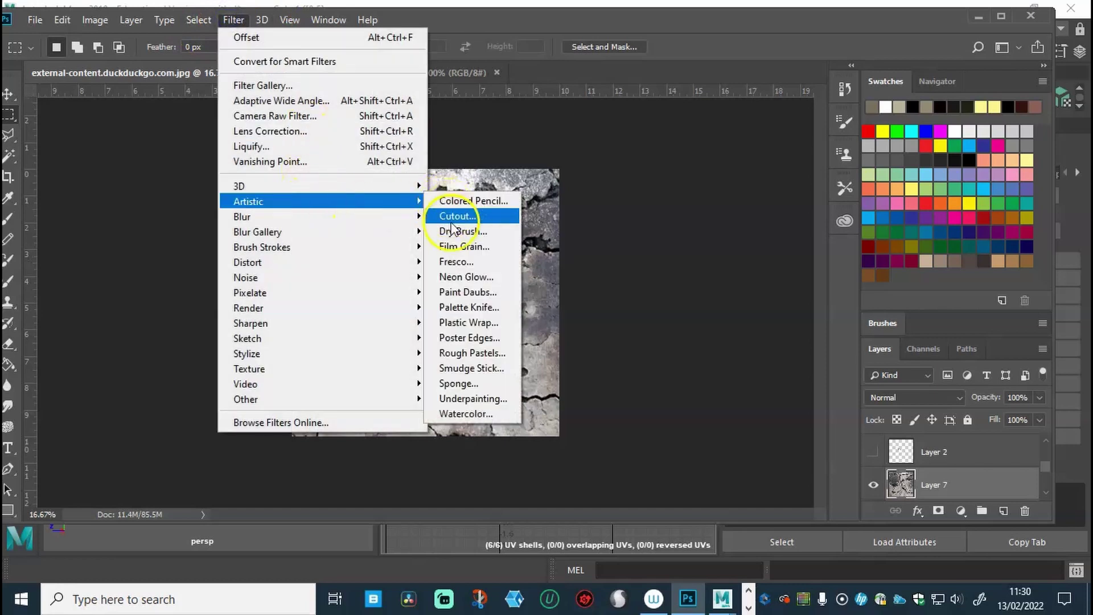
click(470, 216)
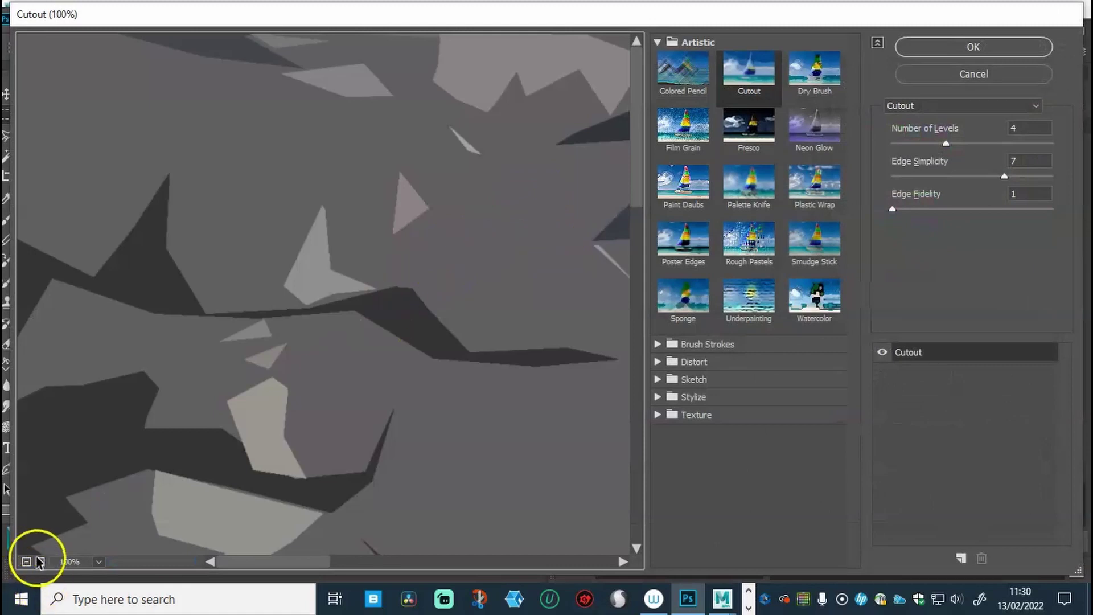
click(26, 561)
click(26, 561)
click(26, 562)
click(27, 561)
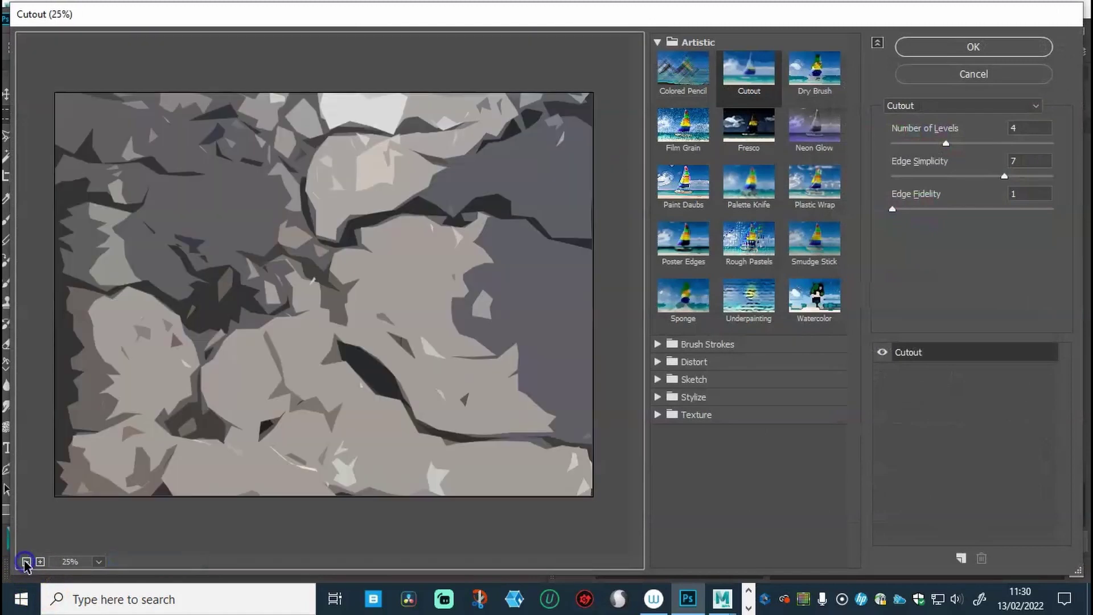
drag(945, 143, 990, 145)
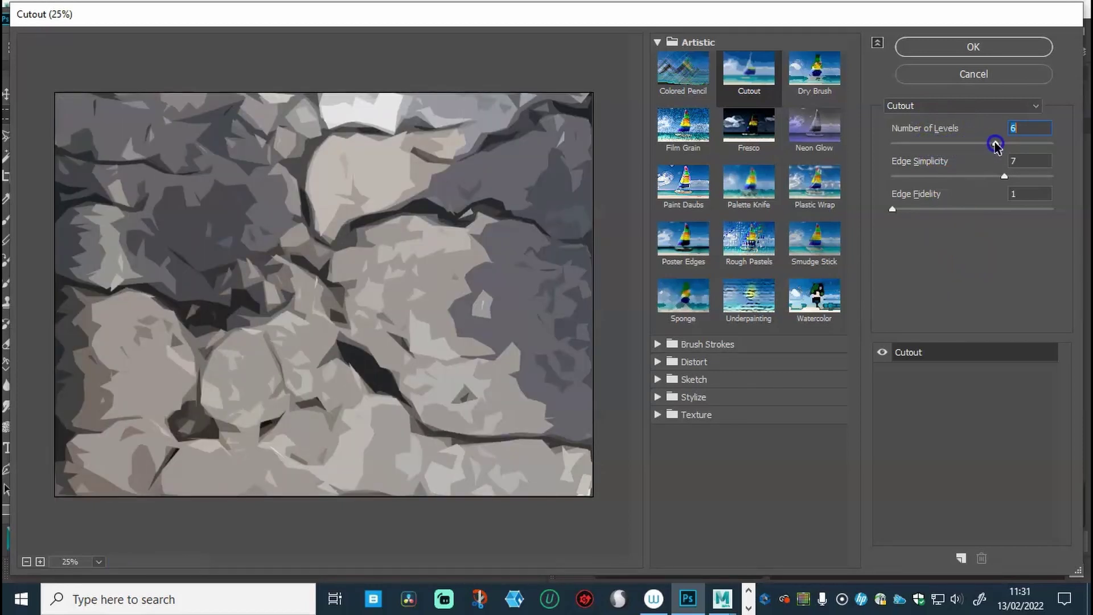
drag(1003, 146, 1047, 145)
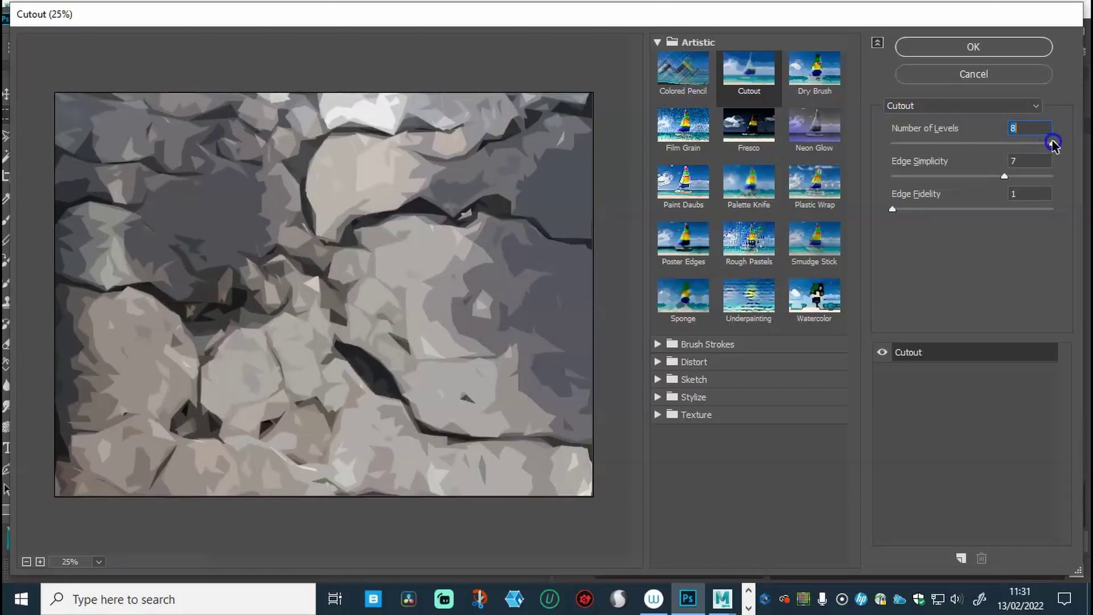
drag(1003, 176, 971, 181)
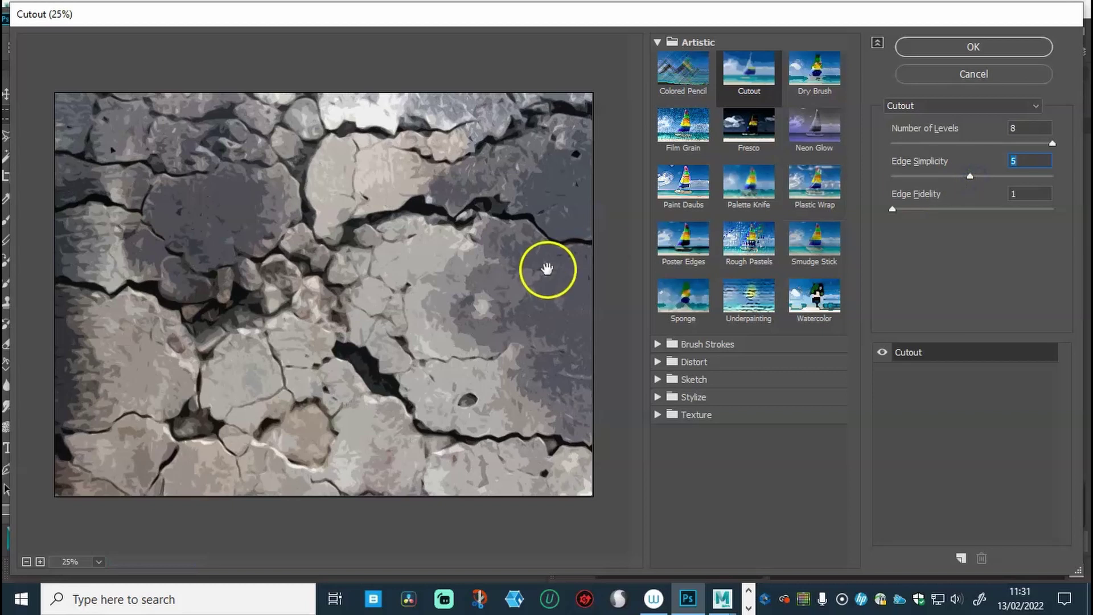
drag(898, 209, 960, 210)
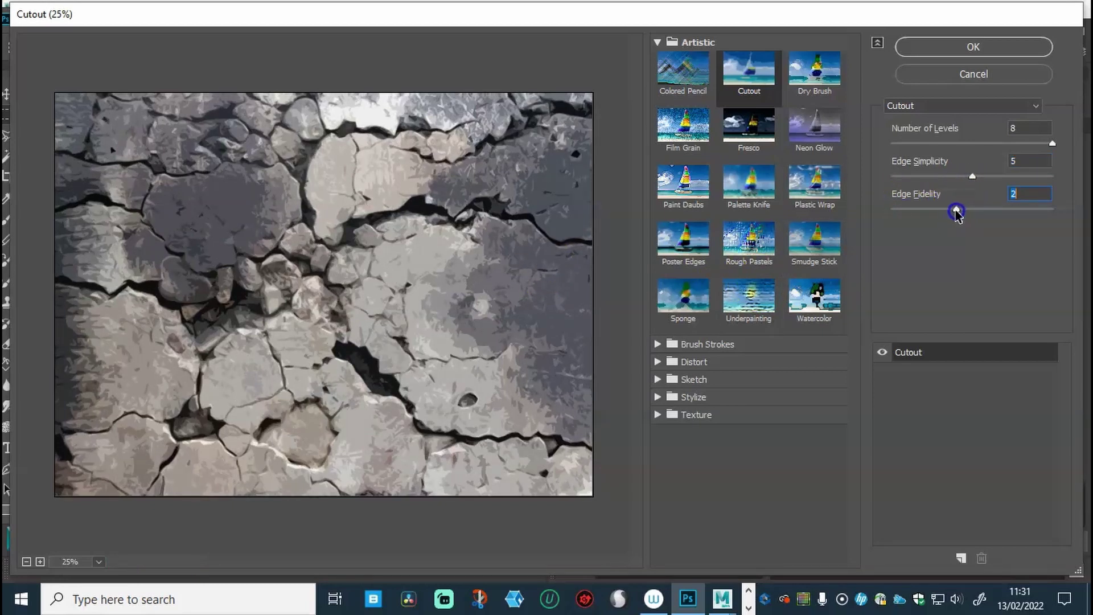
drag(937, 212, 931, 214)
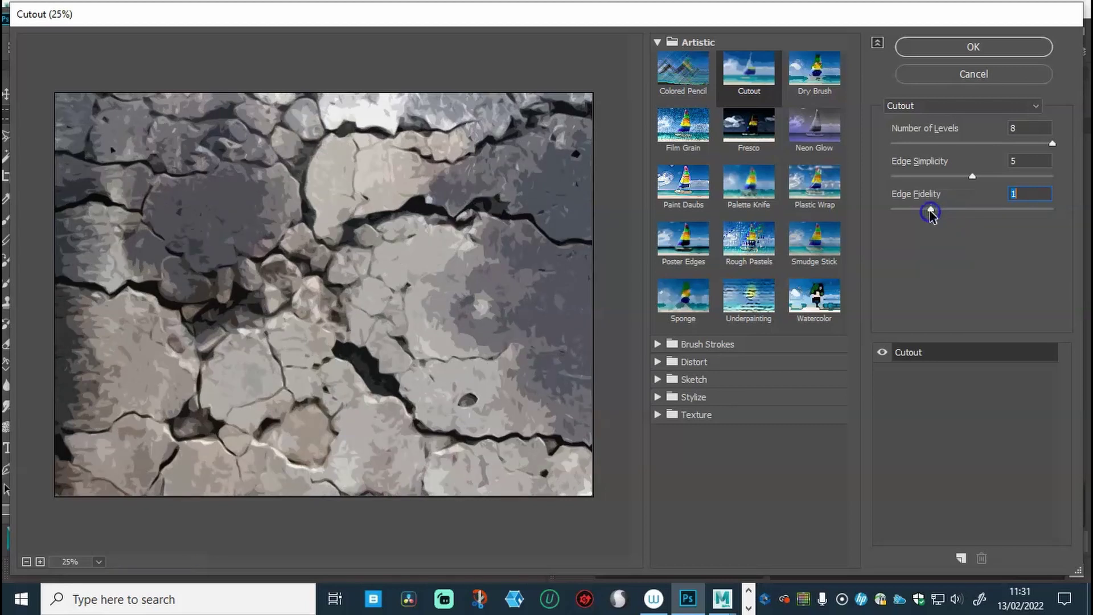
click(974, 48)
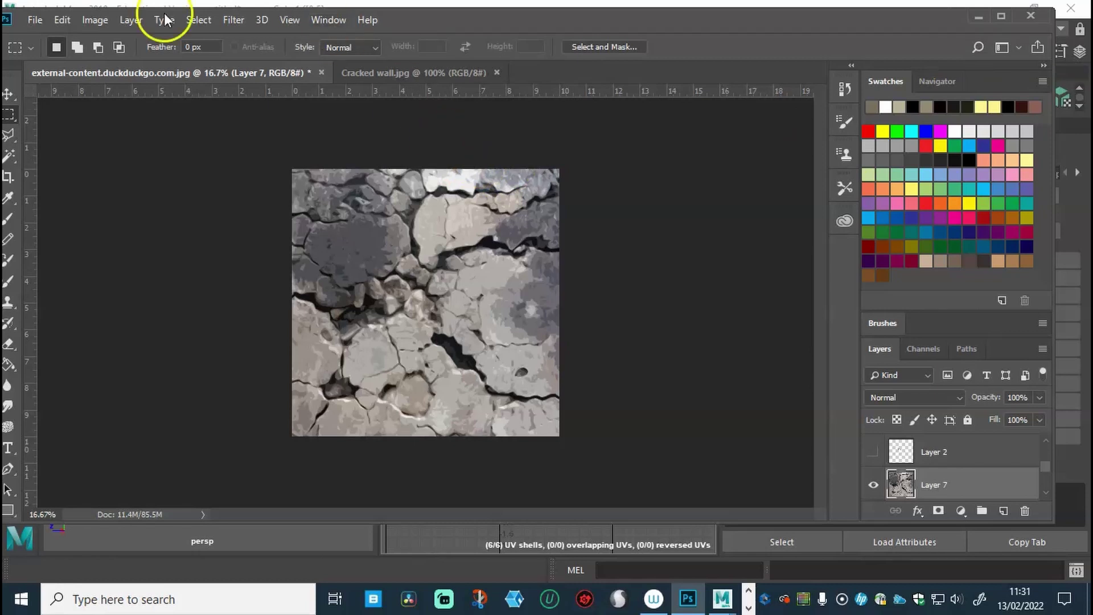
Marquee the image area, crop to it via Image > Crop, and deselect
drag(256, 151, 603, 450)
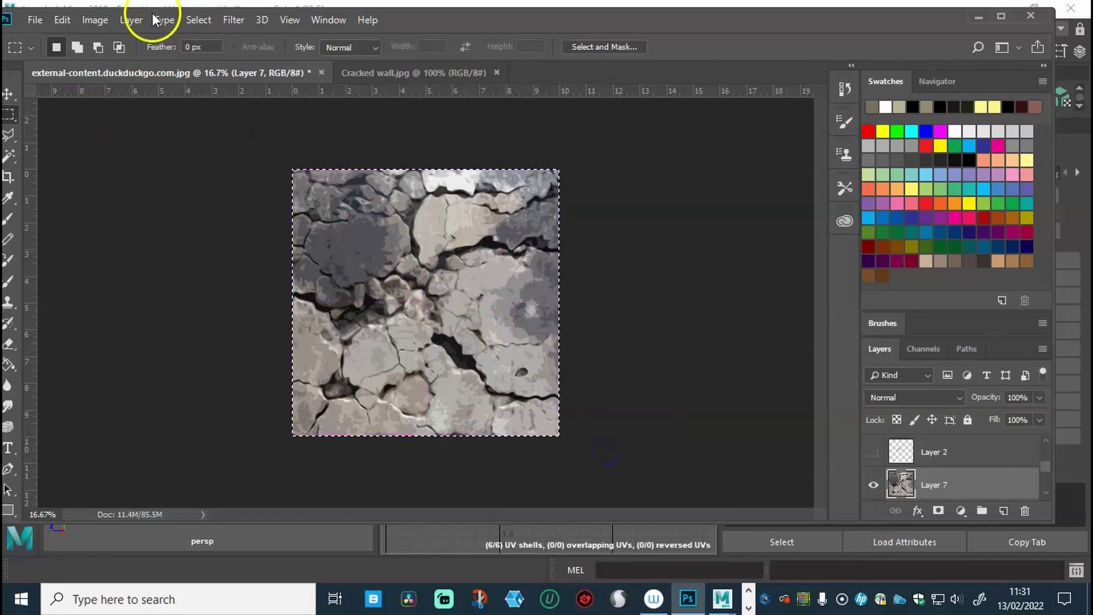
click(102, 20)
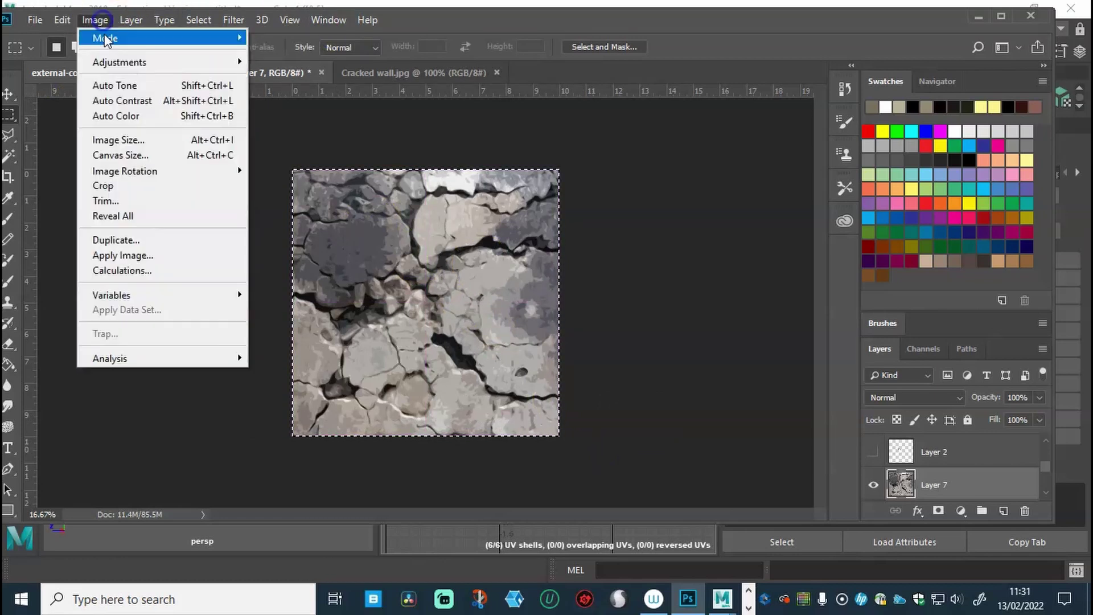
click(121, 185)
key(ctrl+d)
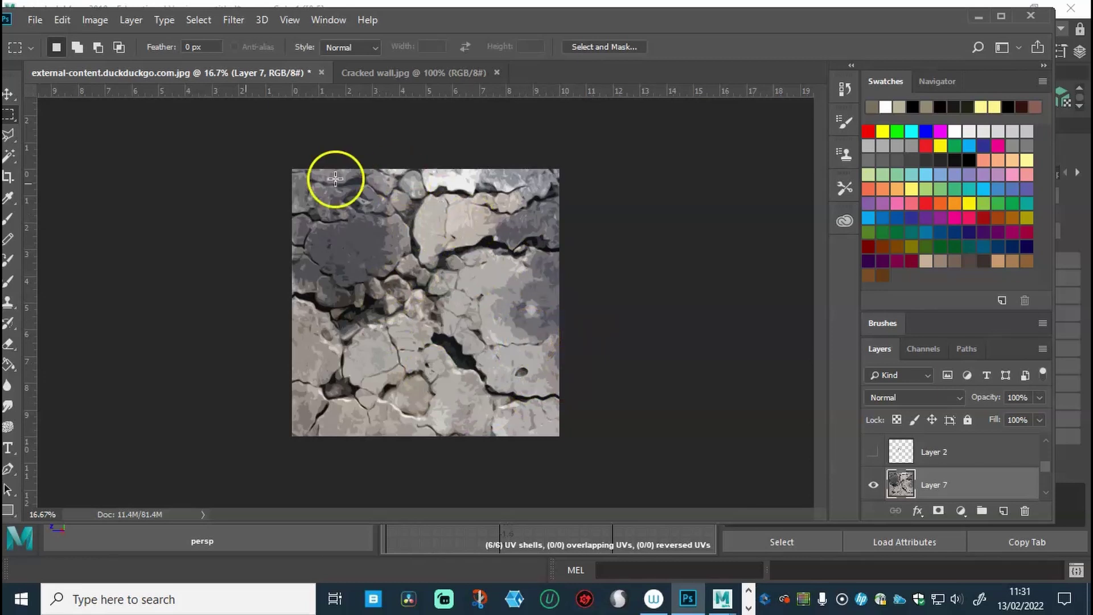
Run Filter > Other > Offset with Horizontal -2960, Vertical -957 and Wrap Around
click(231, 22)
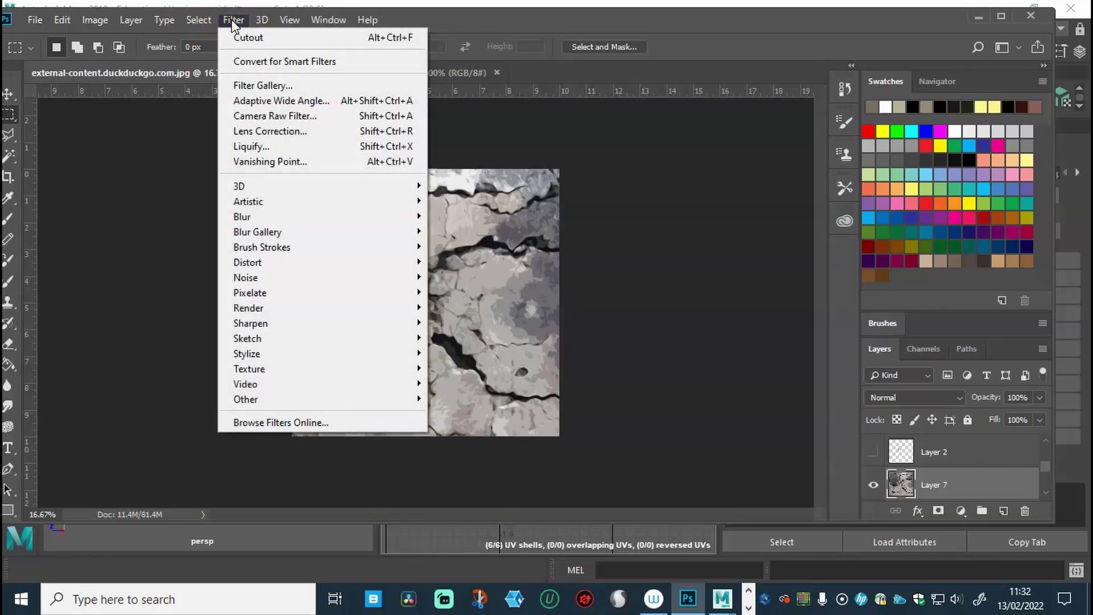
mouse_move(324, 398)
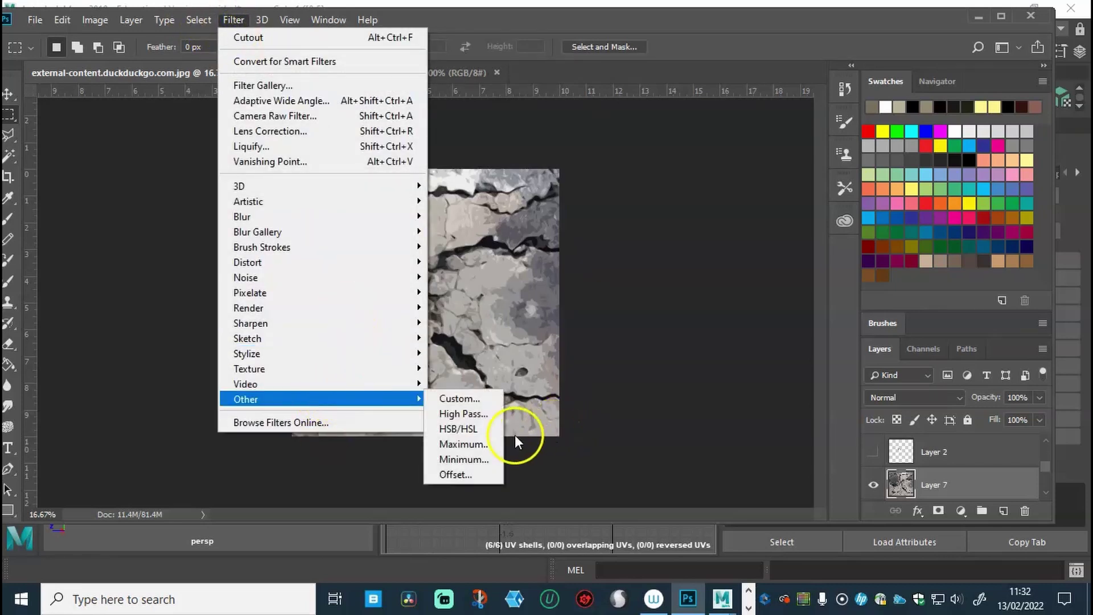
click(463, 473)
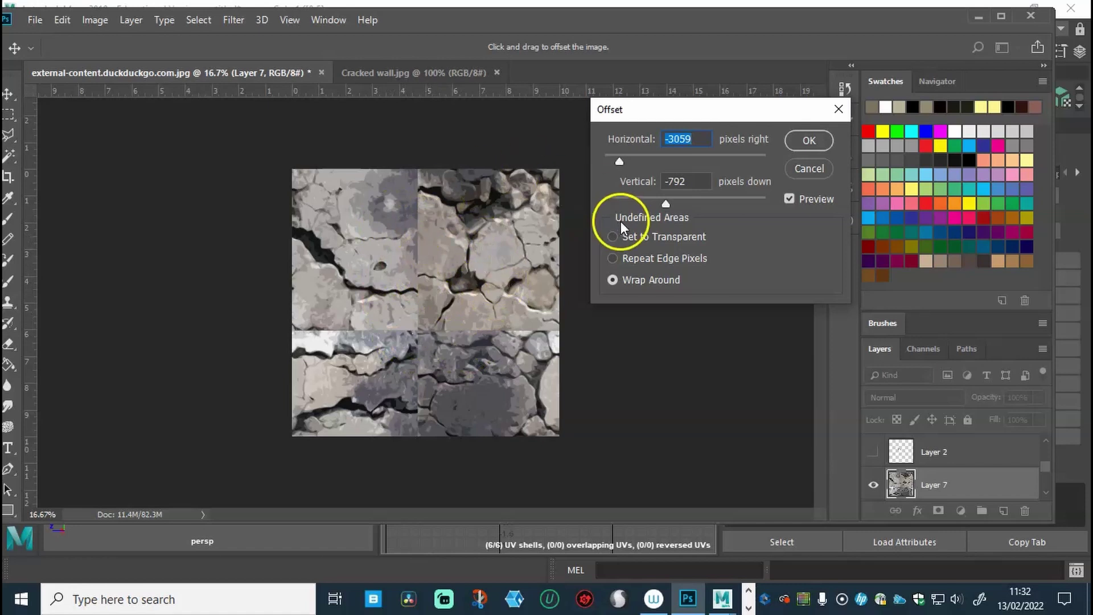
drag(665, 204, 672, 198)
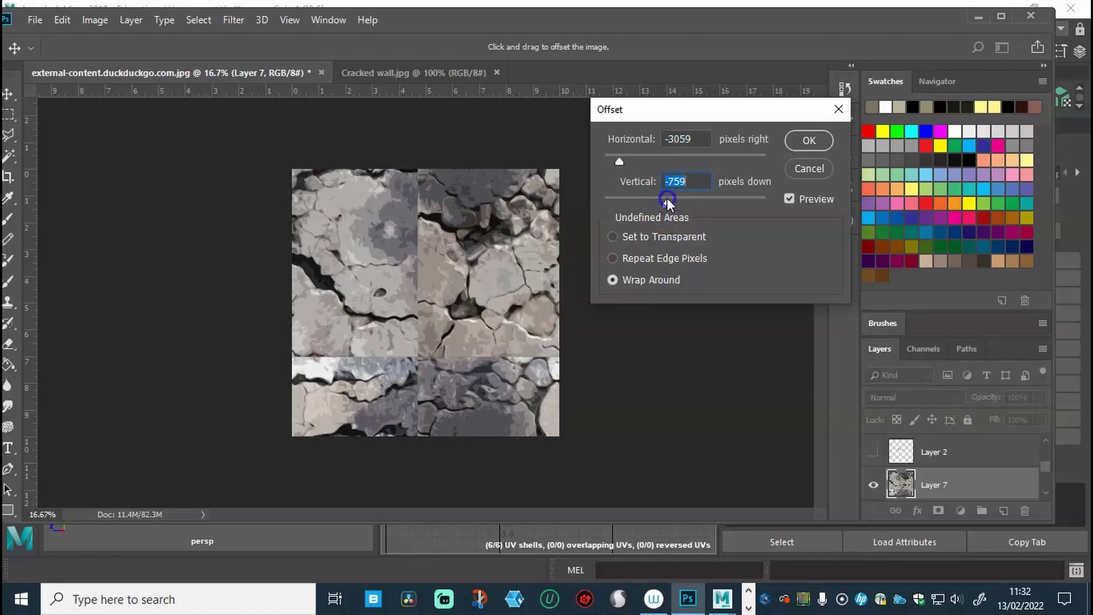
click(667, 197)
click(662, 199)
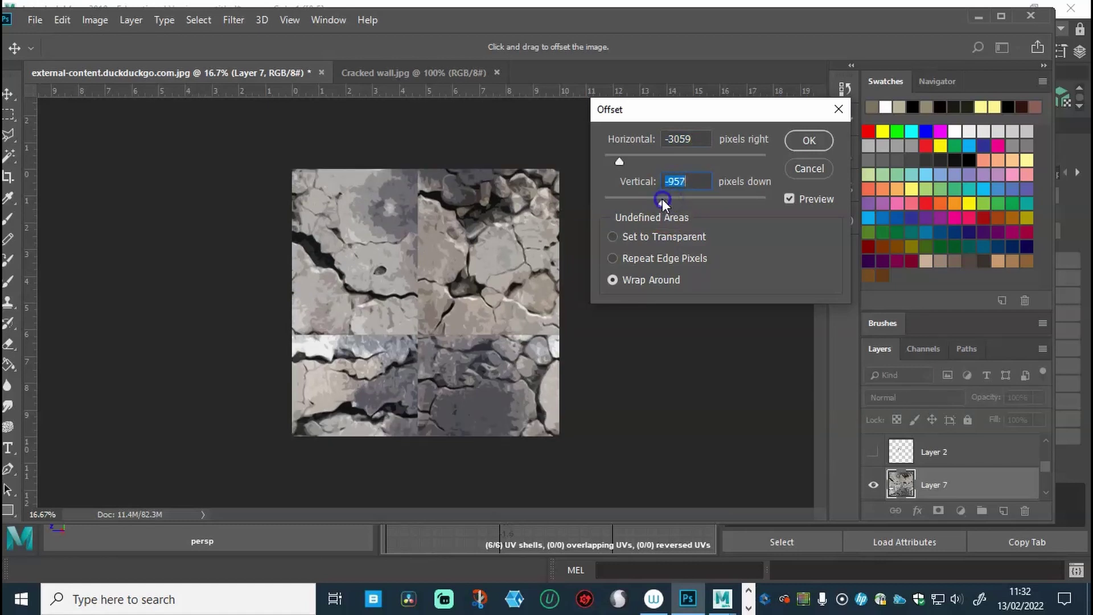
click(621, 155)
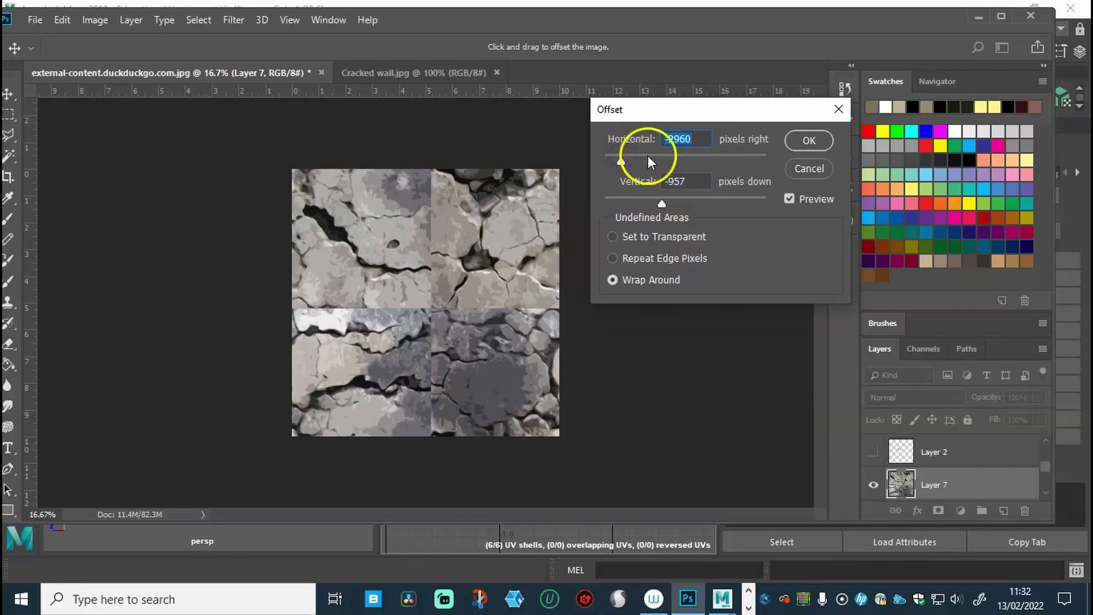
click(806, 142)
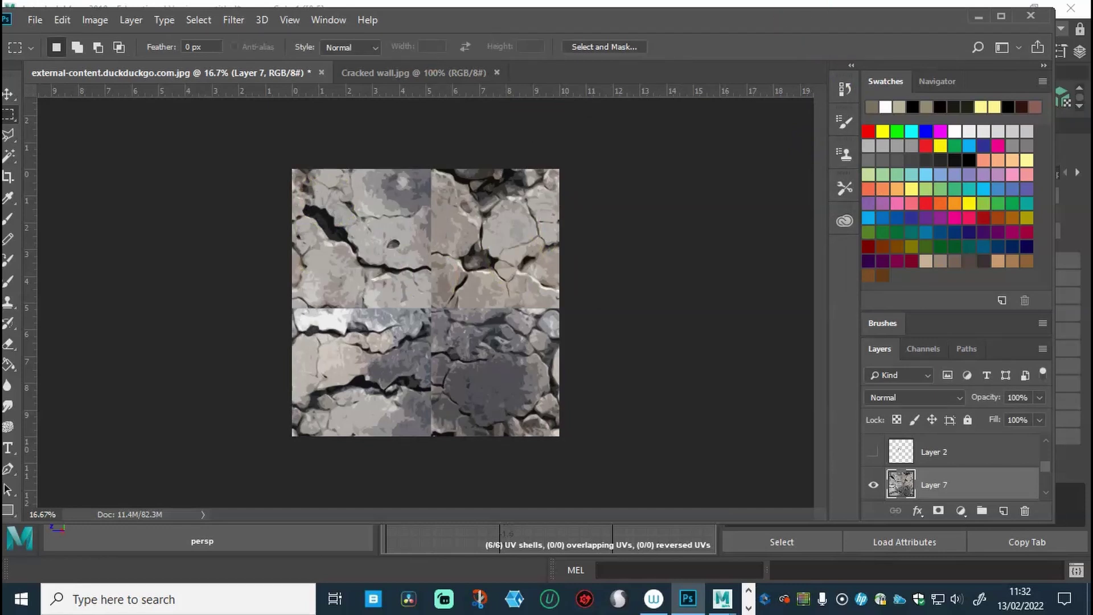
key(ctrl+plus)
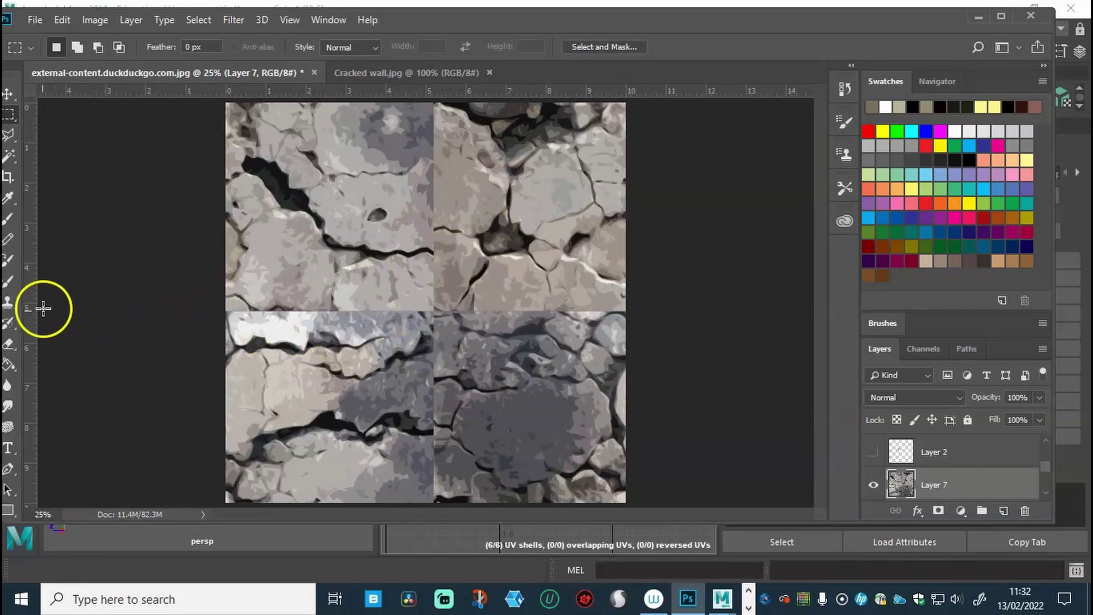
Smudge along the horizontal seam using a smudge brush enlarged to about 56 px
click(9, 408)
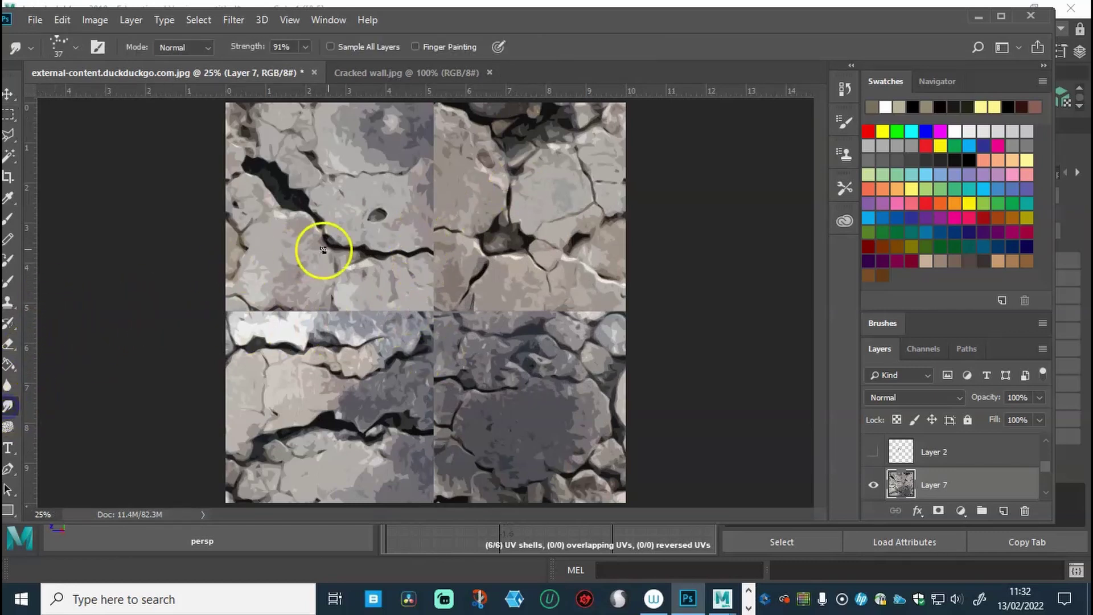
right_click(434, 294)
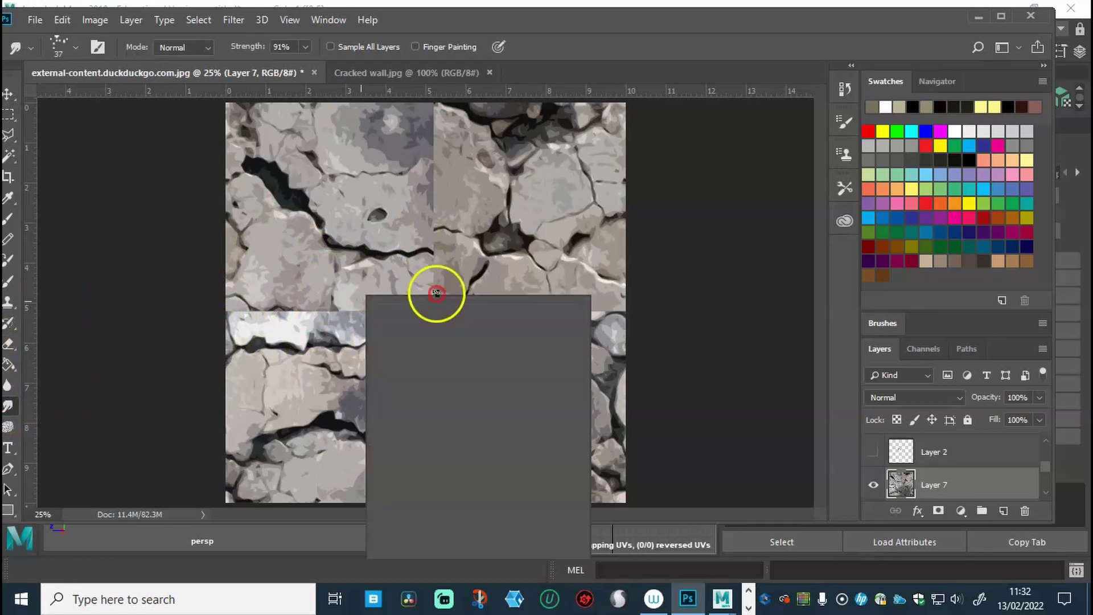
drag(461, 336, 471, 336)
click(347, 304)
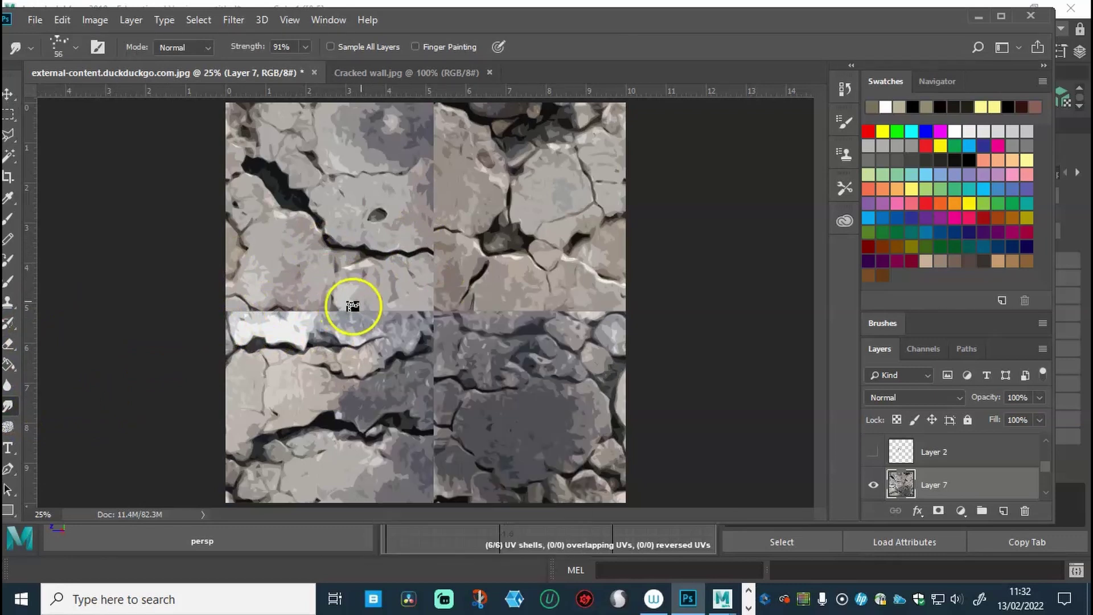
right_click(421, 283)
click(356, 297)
right_click(353, 279)
click(413, 315)
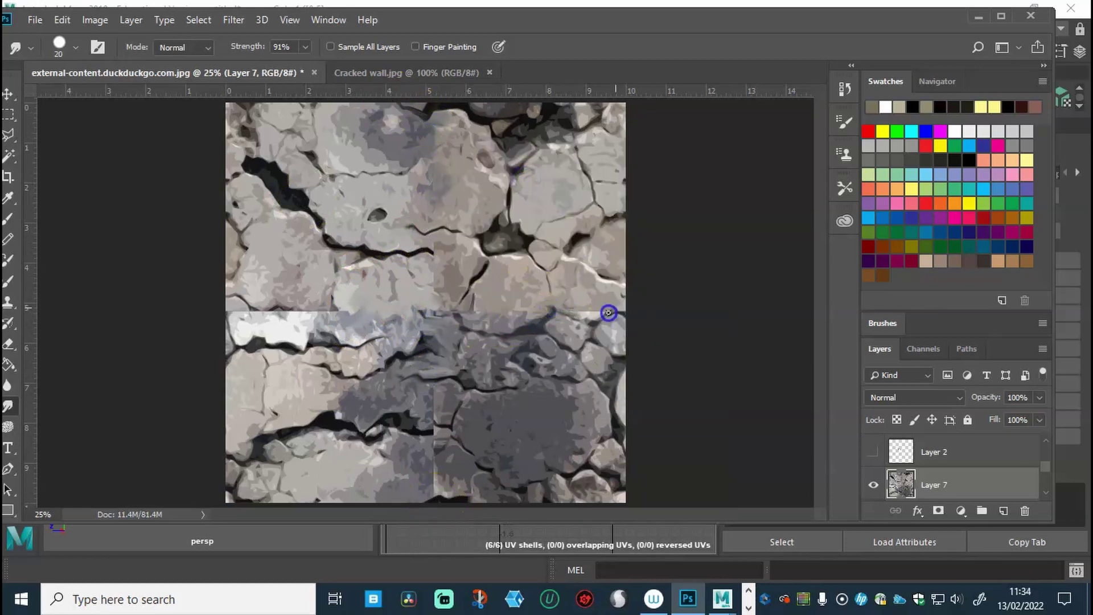
drag(253, 311, 228, 312)
alt+right_drag(426, 392, 431, 492)
Clone-stamp texture over the seam near the middle of the canvas
click(9, 301)
right_click(442, 303)
click(585, 342)
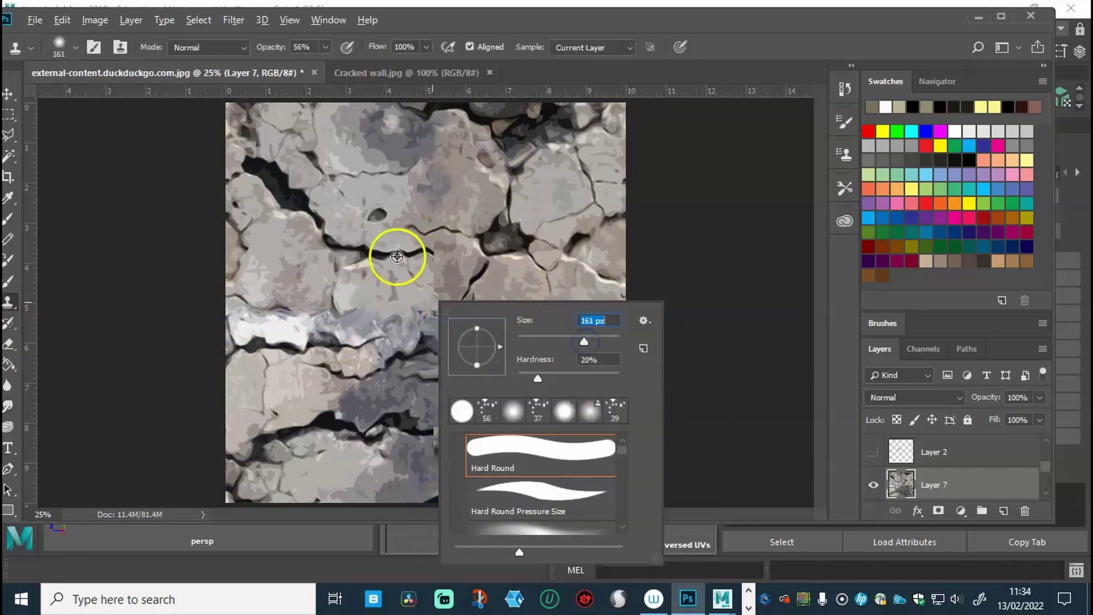
key(Return)
right_click(446, 251)
key(Return)
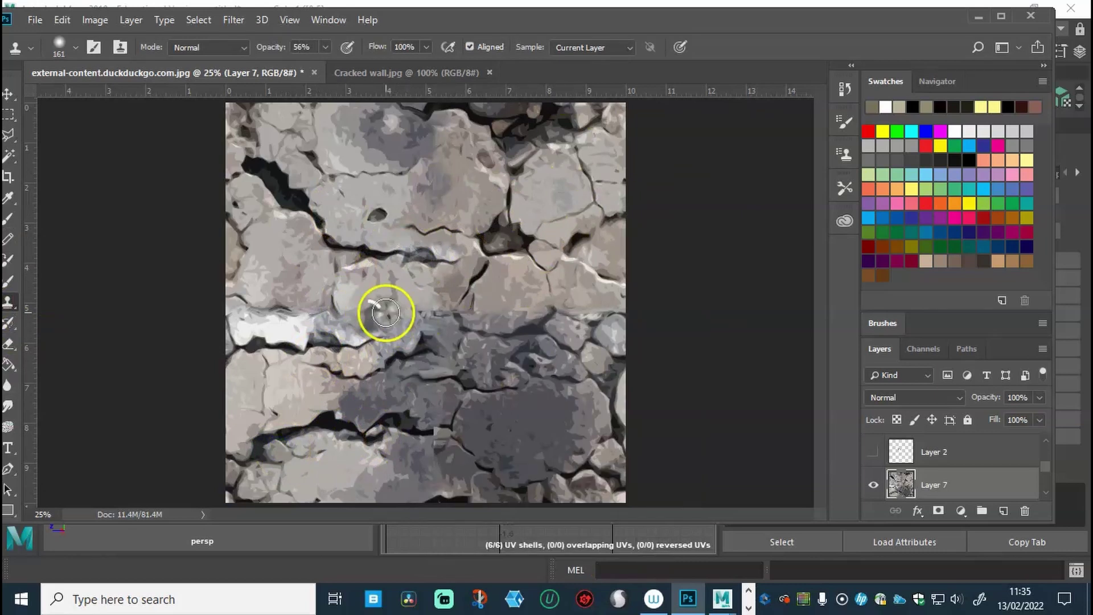
click(454, 316)
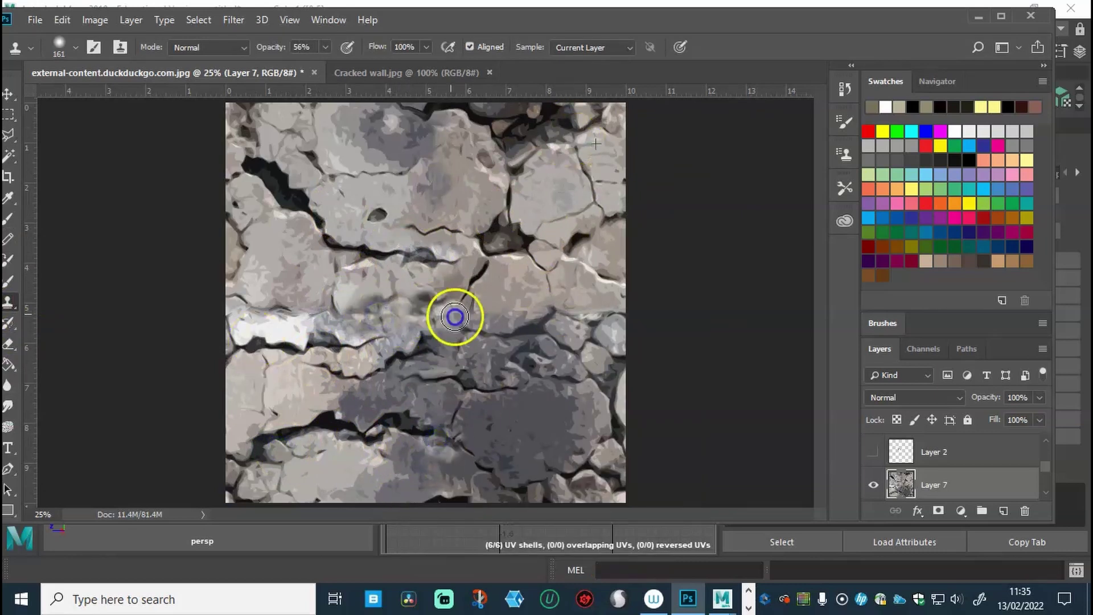
Switch smudging to a 10 px calligraphic brush with shape dynamics, angled near-horizontal
key(r)
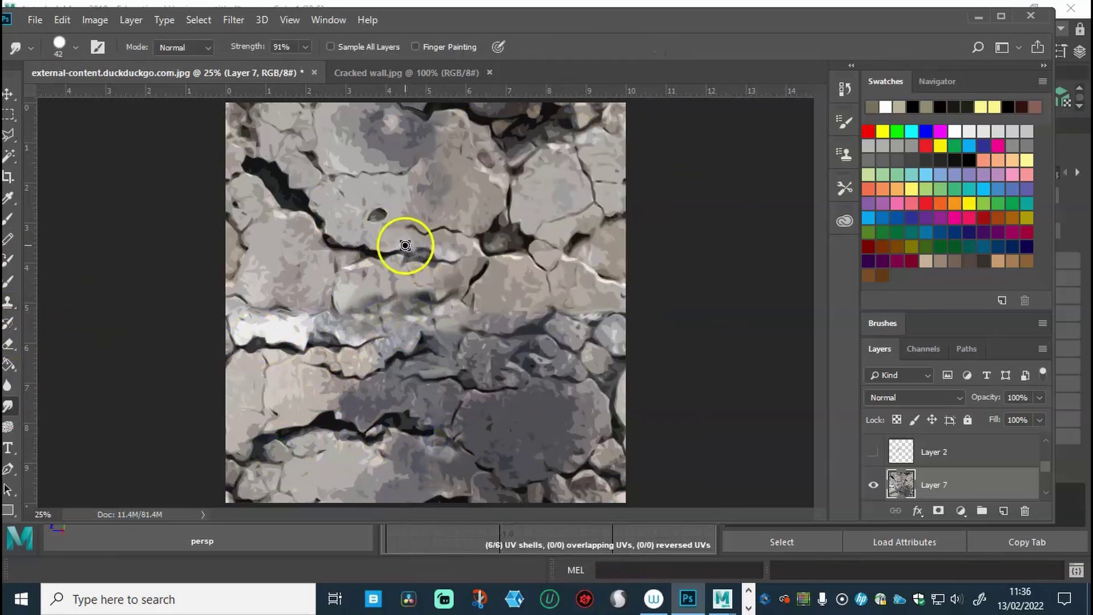
right_click(370, 292)
scroll(631, 478, down, 10)
click(475, 488)
scroll(631, 512, down, 10)
scroll(633, 501, down, 5)
click(541, 488)
key(F5)
click(578, 148)
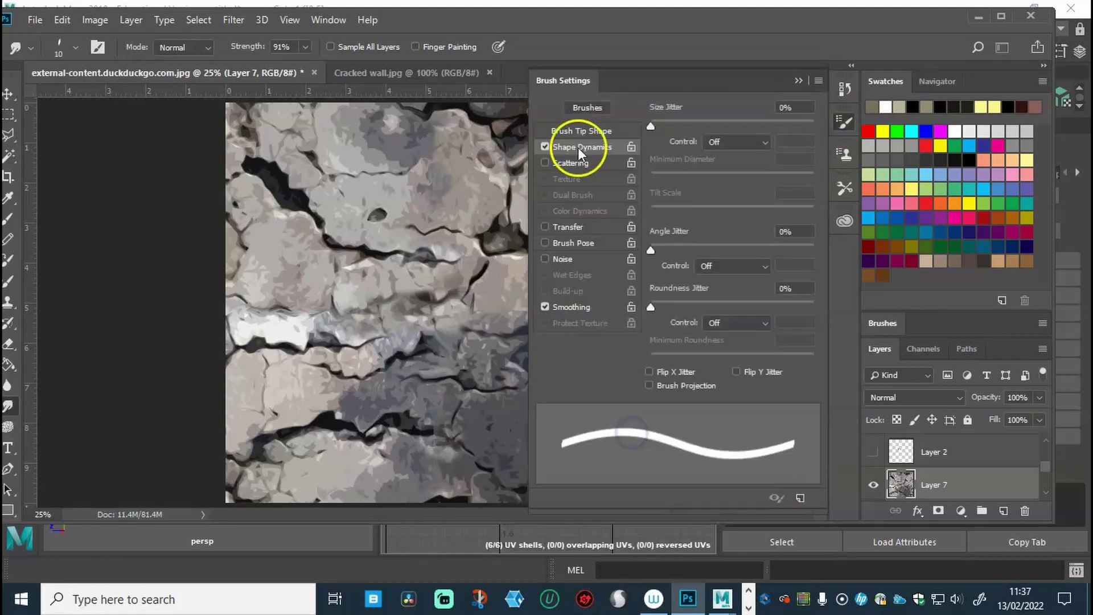
key(F5)
right_click(475, 312)
mouse_move(545, 330)
mouse_down()
mouse_move(484, 257)
mouse_move(434, 433)
mouse_up()
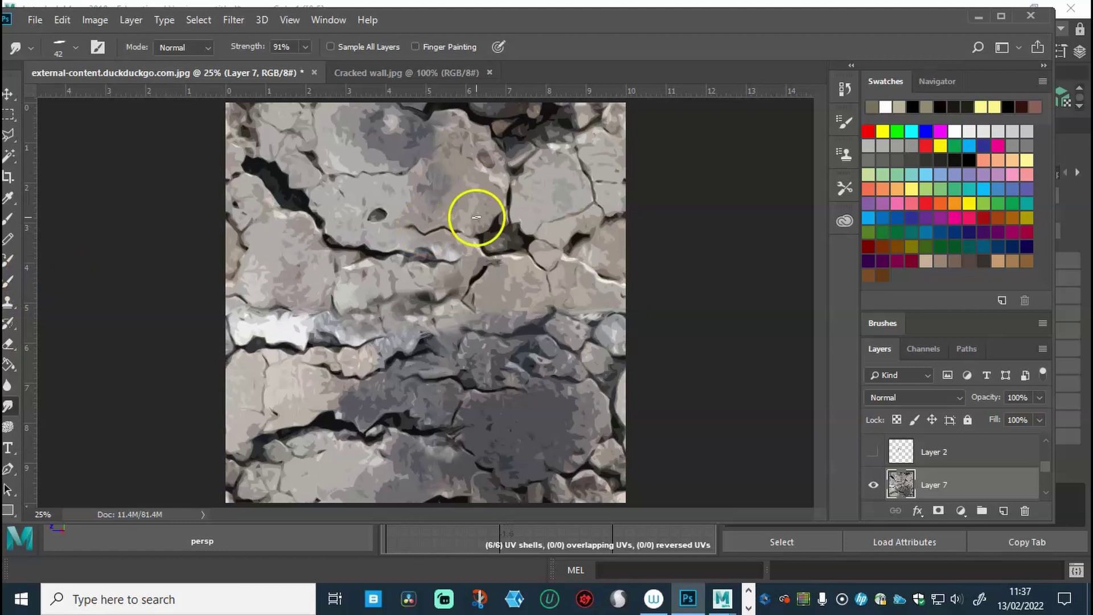
click(35, 20)
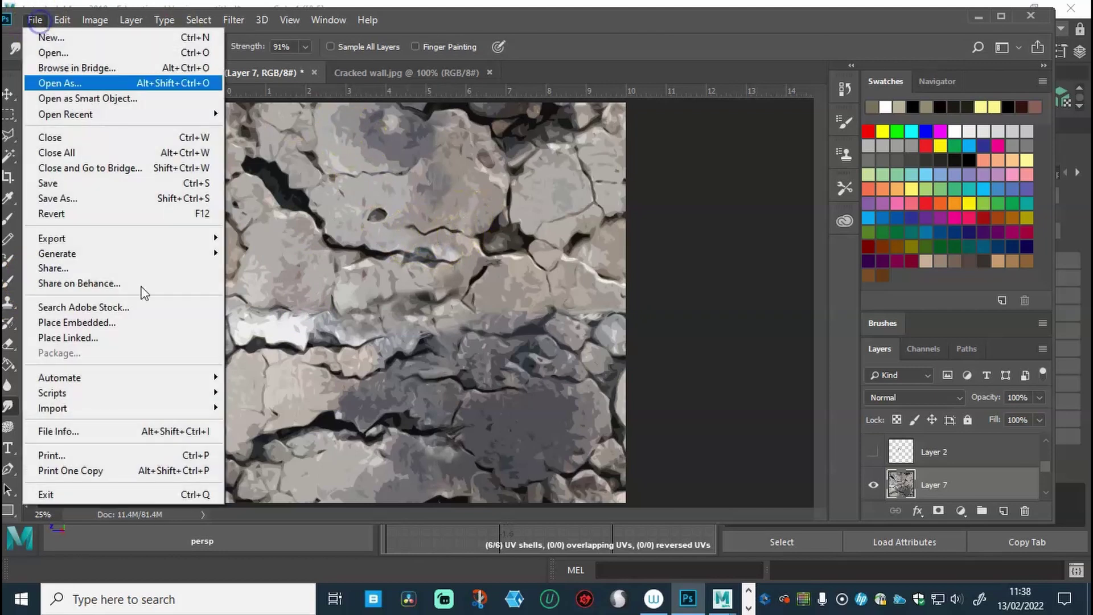
Save the cracked plaster texture to the Desktop as the PNG file 'Cracks', accepting the PNG options
click(116, 198)
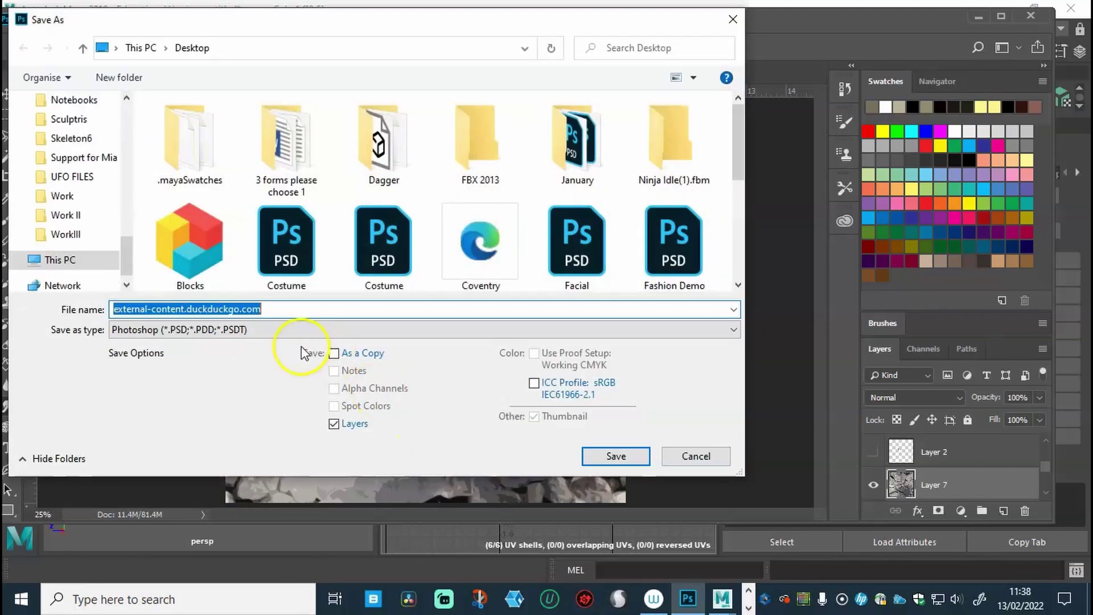
click(293, 329)
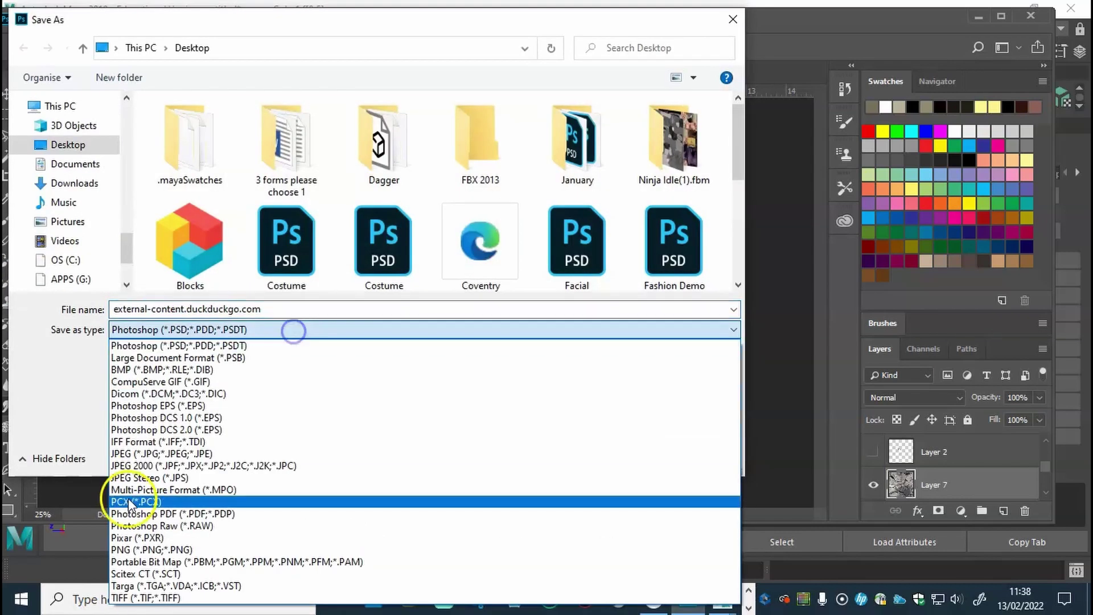
click(167, 550)
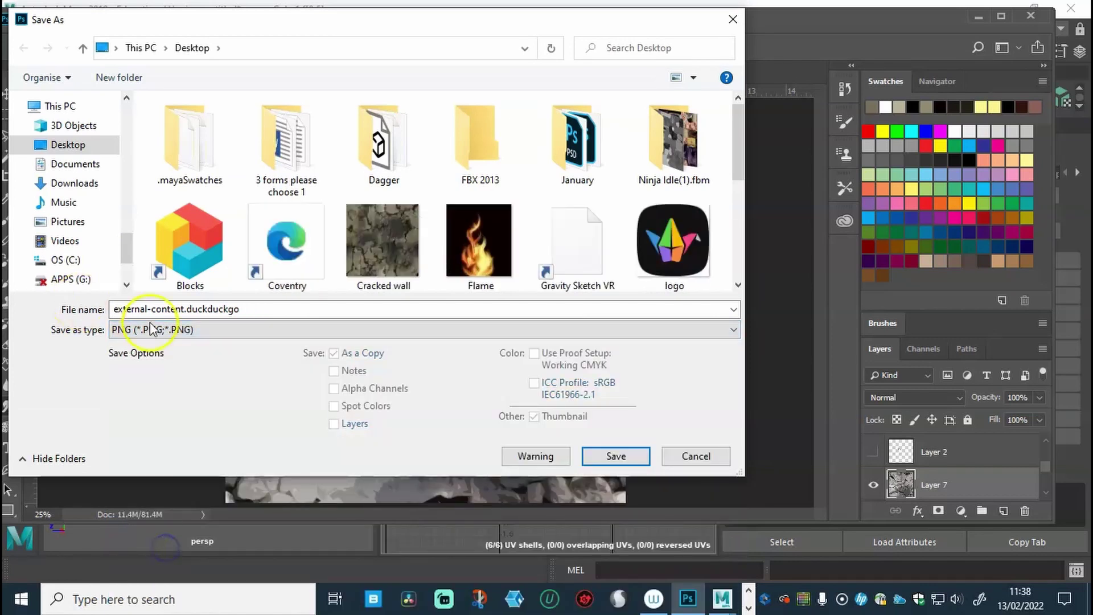
drag(234, 312, 109, 311)
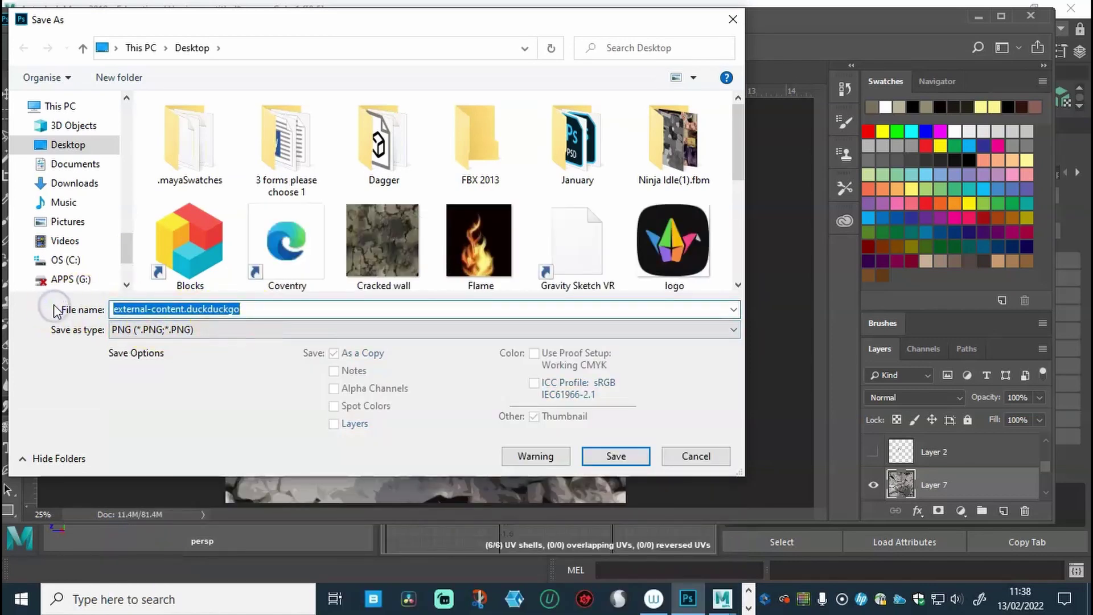
text(C)
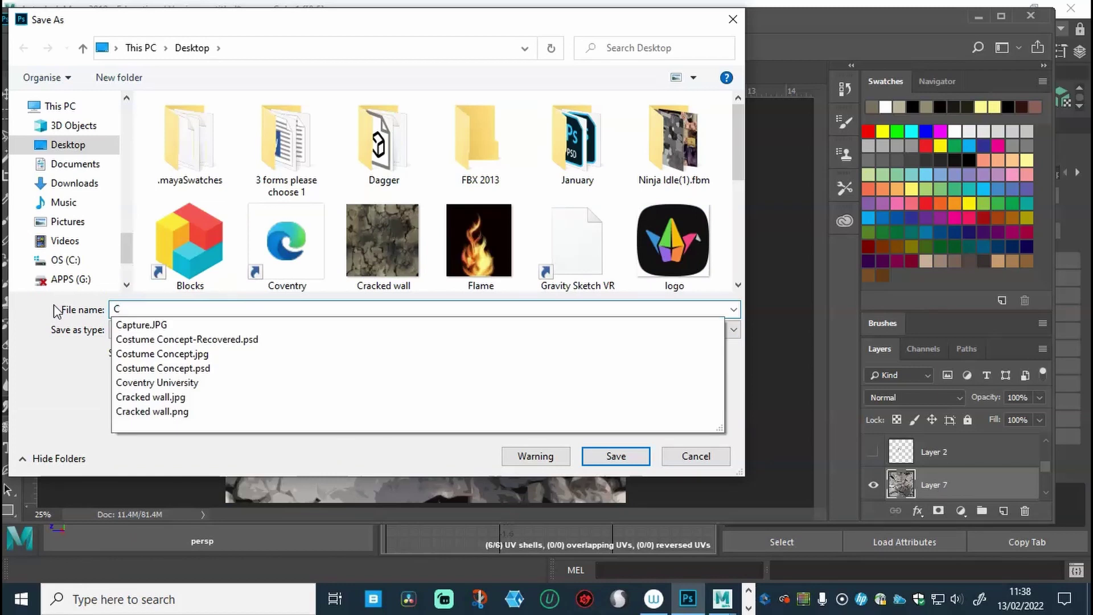
text(racks)
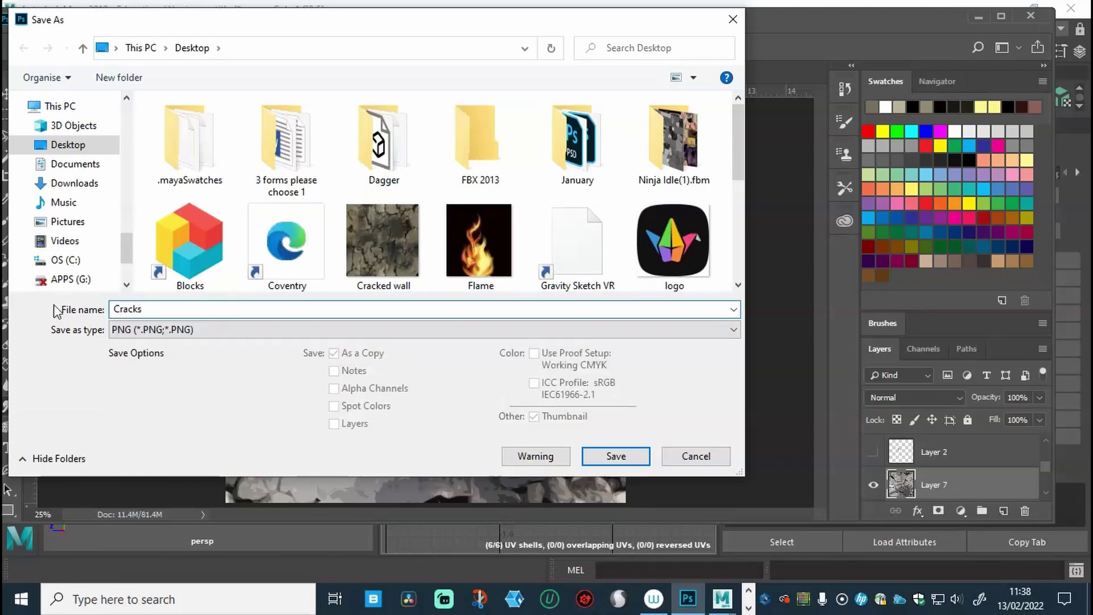
click(618, 461)
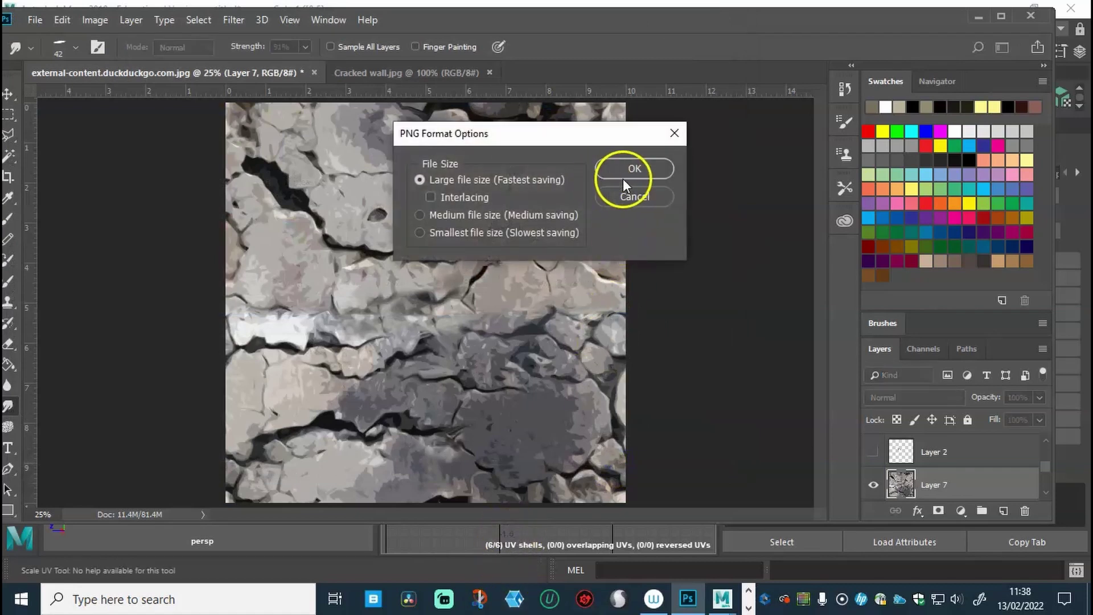
click(623, 178)
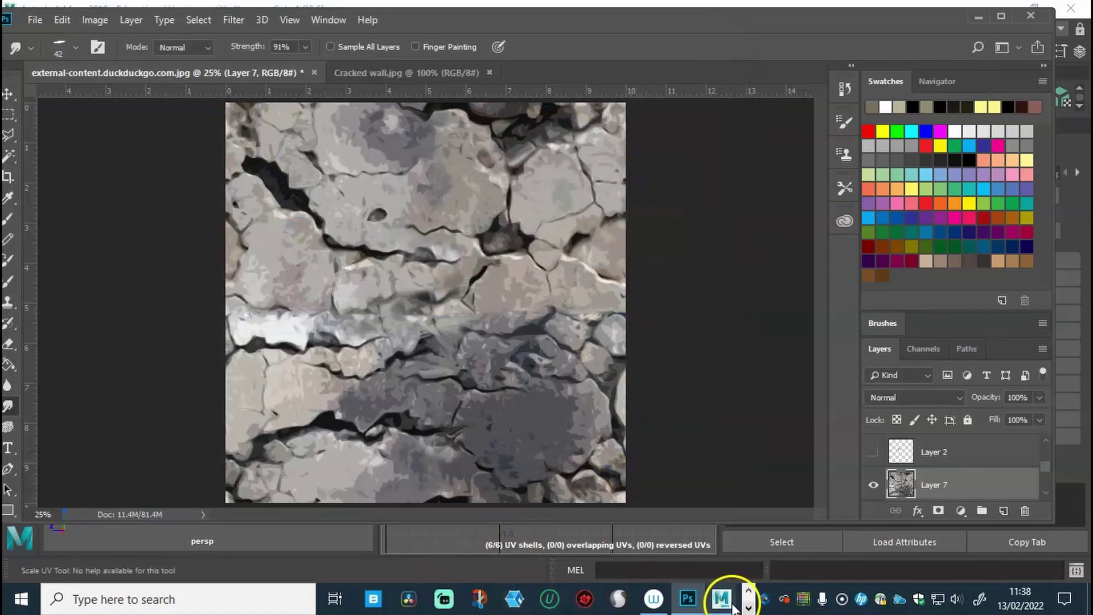
Back in Maya, create a polygon cube and move it along X beside the wall
mouse_move(722, 598)
click(780, 549)
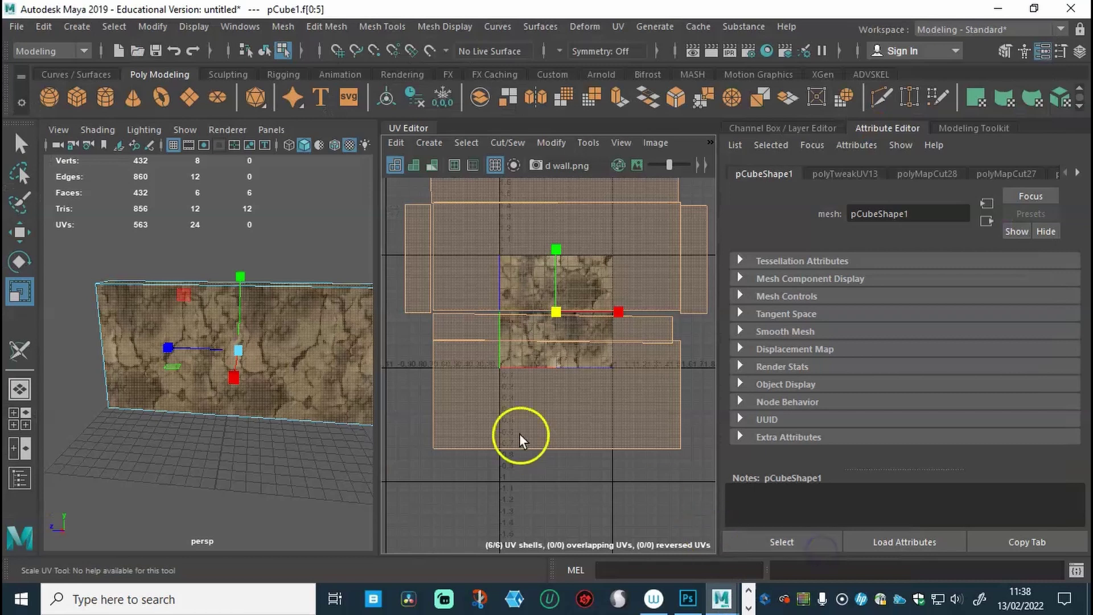
scroll(287, 353, down, 3)
alt+drag(317, 366, 285, 376)
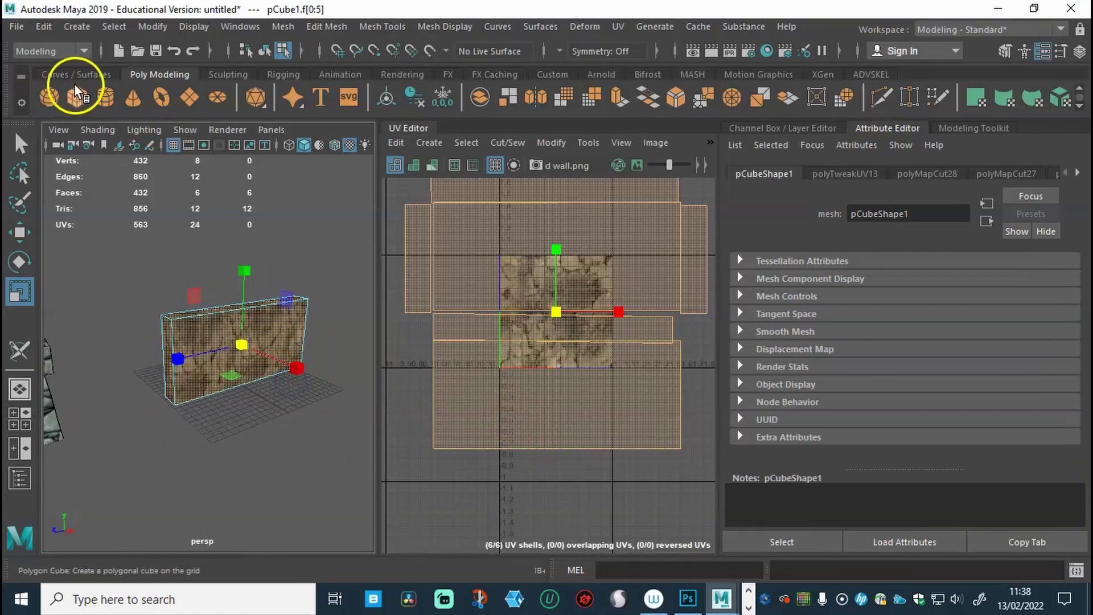
click(249, 363)
key(w)
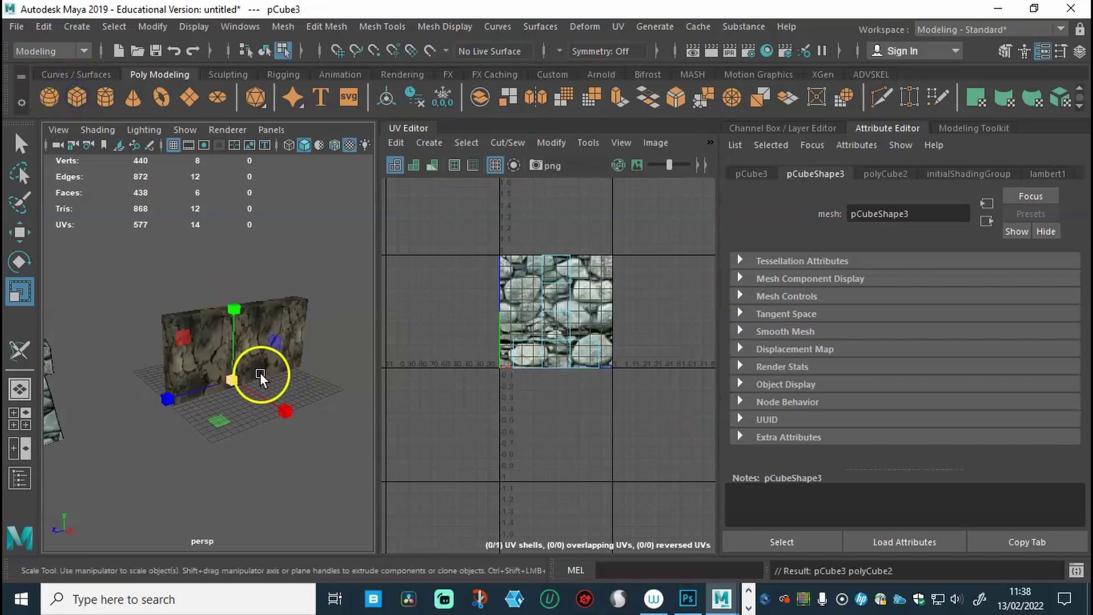
drag(256, 370, 344, 454)
Frame the new cube, assign it a new Lambert material, and widen the 3D view
key(r)
key(f)
right_drag(319, 370, 318, 433)
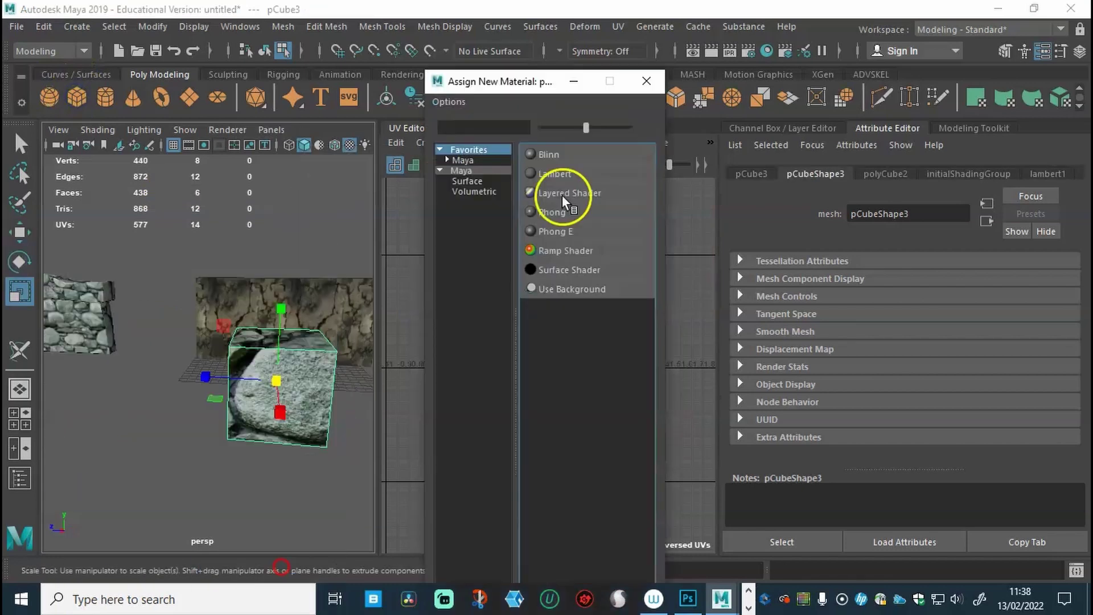
click(561, 195)
drag(378, 407, 532, 418)
alt+drag(205, 420, 212, 434)
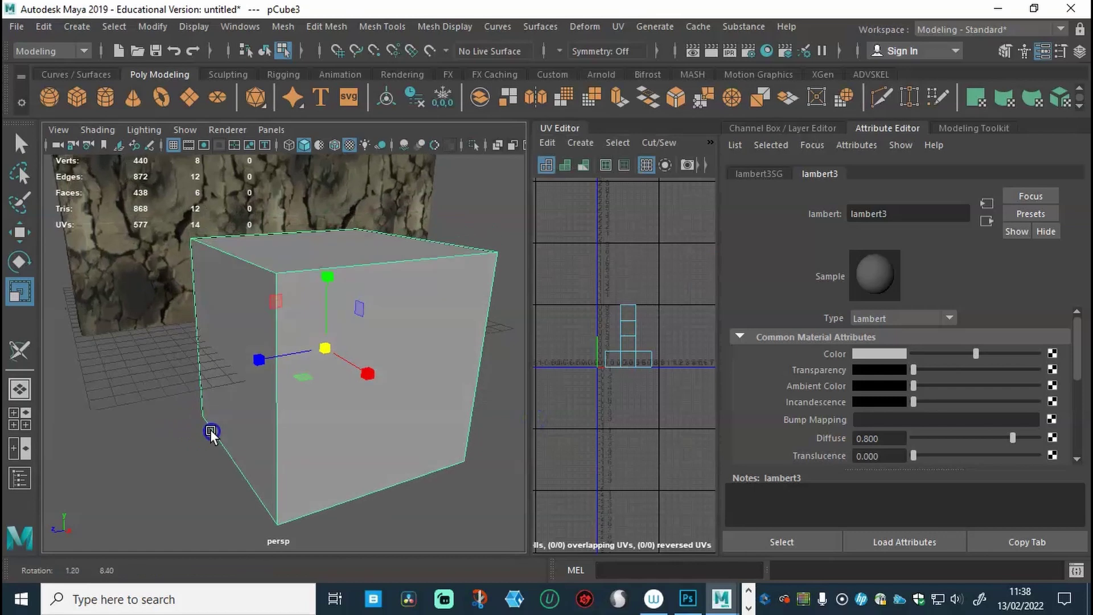
alt+drag(378, 420, 455, 404)
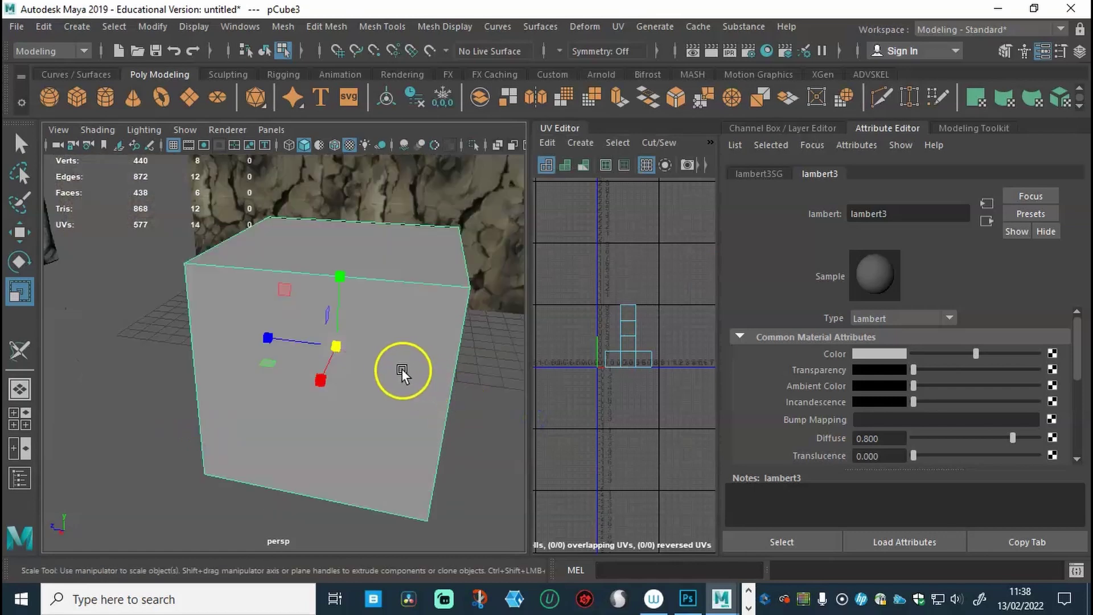
Cut the cube's UVs along a vertical edge with the 3D Cut and Sew UV Tool
click(19, 350)
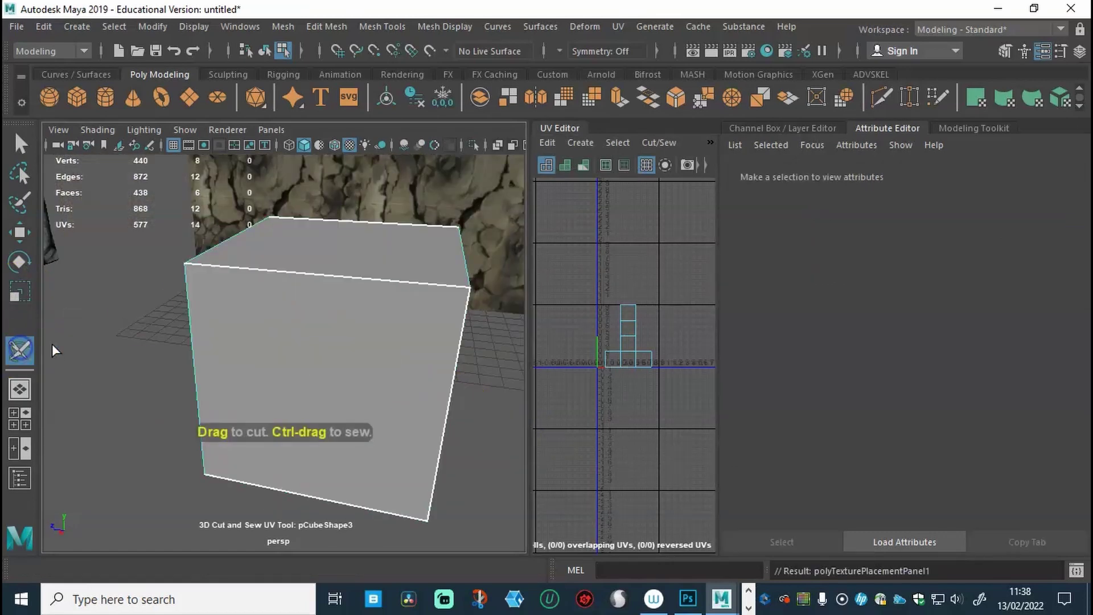
alt+drag(371, 342, 401, 353)
right_click(349, 335)
right_drag(348, 337, 360, 288)
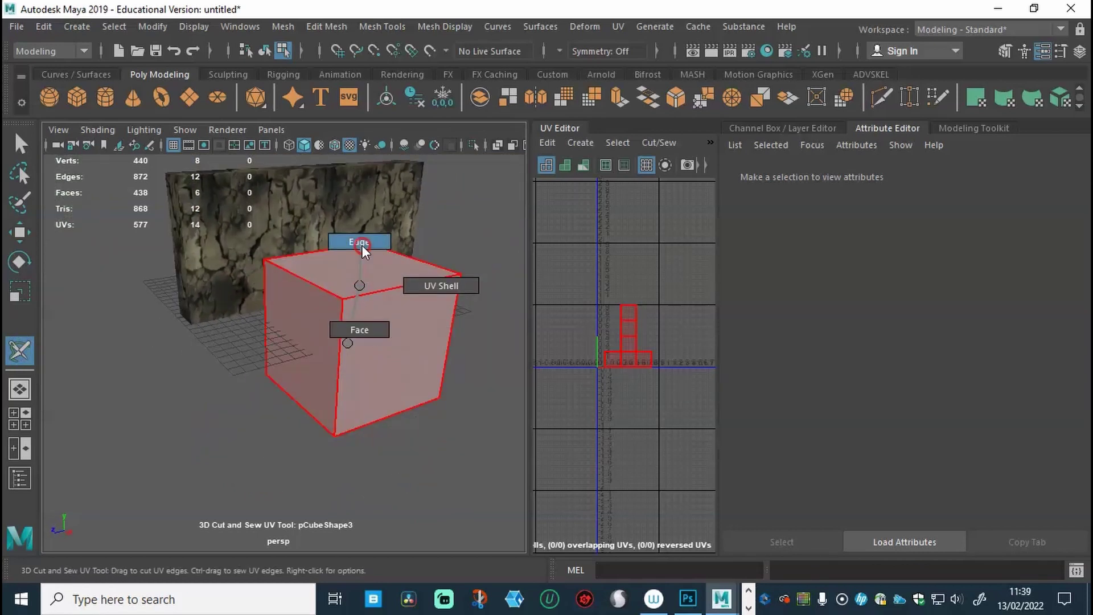
right_drag(362, 251, 361, 244)
mouse_move(336, 358)
mouse_down()
mouse_move(332, 293)
mouse_move(300, 305)
mouse_move(59, 298)
mouse_move(186, 381)
mouse_move(398, 369)
mouse_up()
In the UV Editor, select the cube's edges, convert them to faces, and pick the top face's UVs
click(571, 370)
click(576, 273)
right_drag(565, 273, 548, 234)
click(602, 330)
key(w)
scroll(610, 324, up, 3)
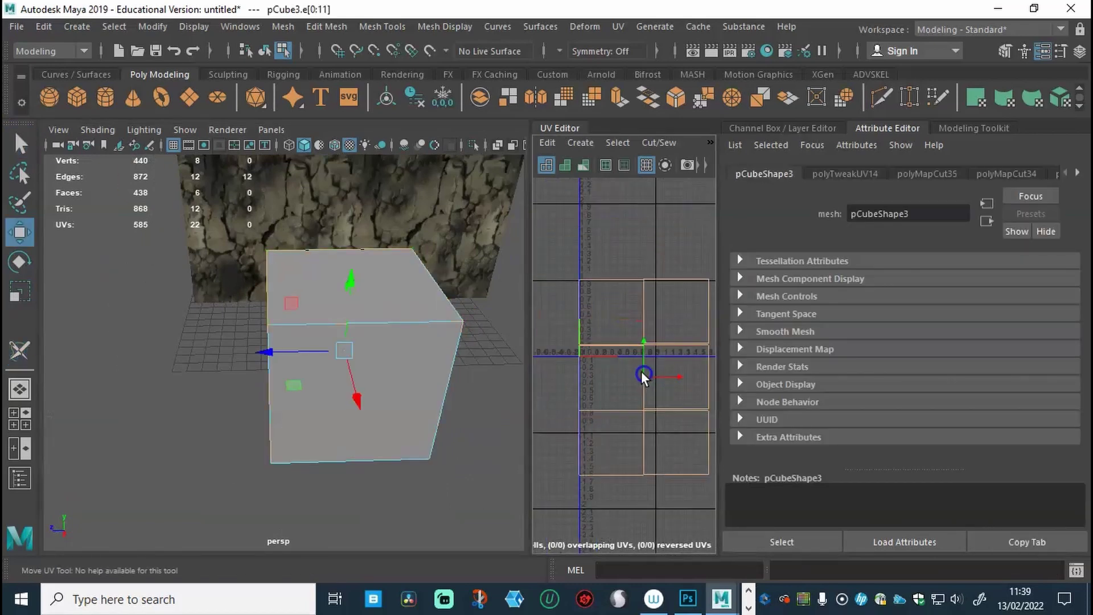
right_drag(673, 305, 686, 347)
click(690, 415)
Cut another cube edge, then scale face f[5]'s UV shell over the 0–1 square
click(415, 415)
alt+drag(415, 415, 329, 288)
right_drag(433, 280, 433, 280)
click(493, 398)
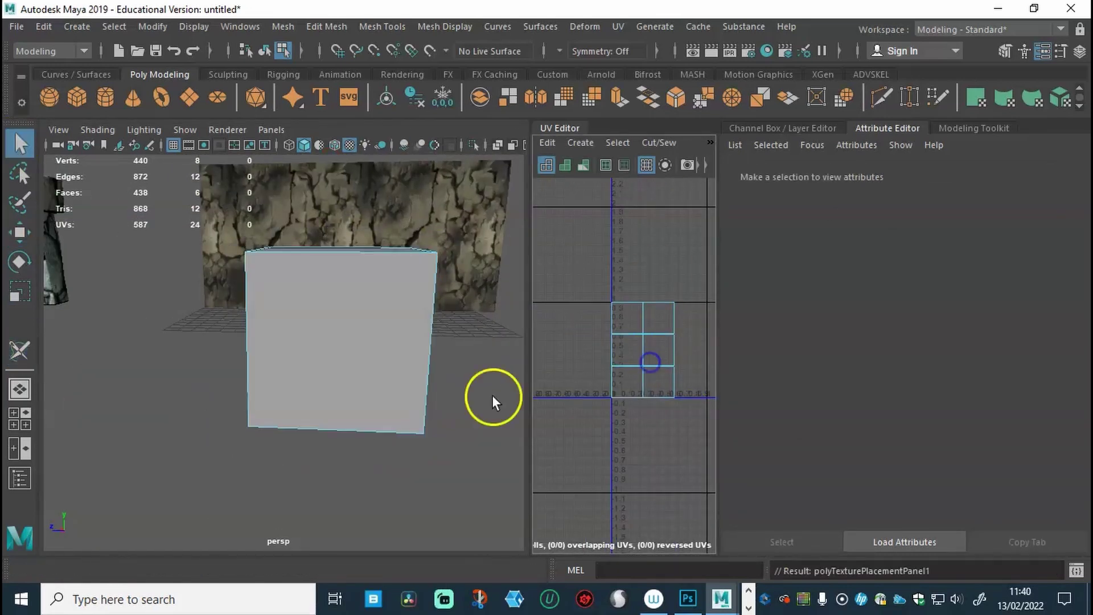
click(649, 398)
key(r)
drag(663, 354, 653, 346)
Move face f[2]'s UVs onto the 0–1 square
click(580, 403)
key(w)
drag(581, 403, 629, 317)
key(e)
key(w)
Move faces f[4] and f[1] onto the 0–1 square, then return the cube to object selection
click(658, 348)
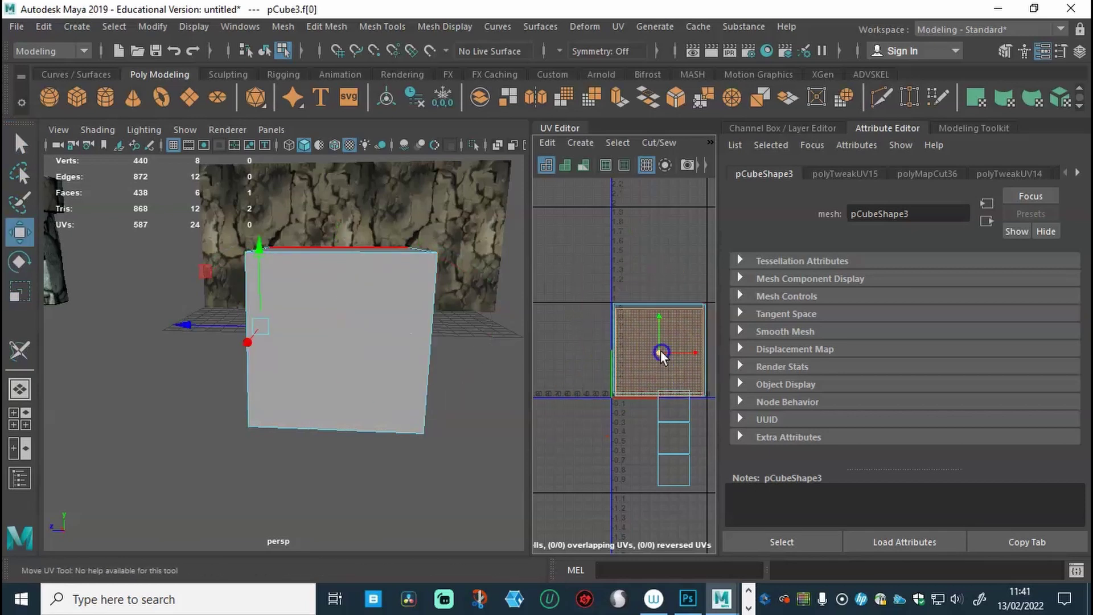
key(r)
key(w)
click(673, 438)
drag(673, 438, 725, 373)
key(r)
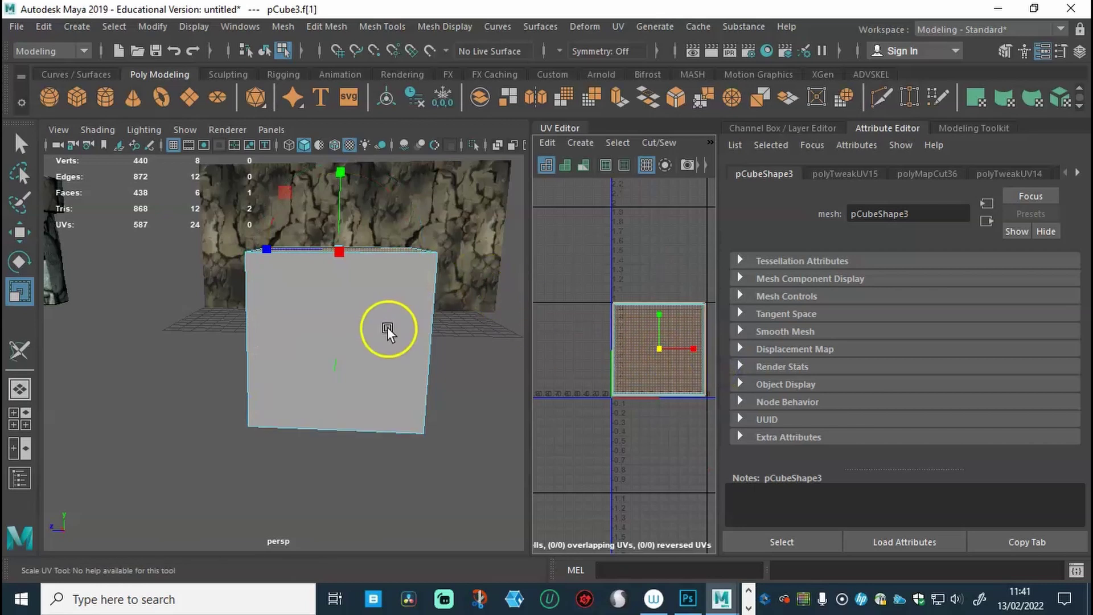
alt+drag(360, 380, 395, 380)
click(620, 336)
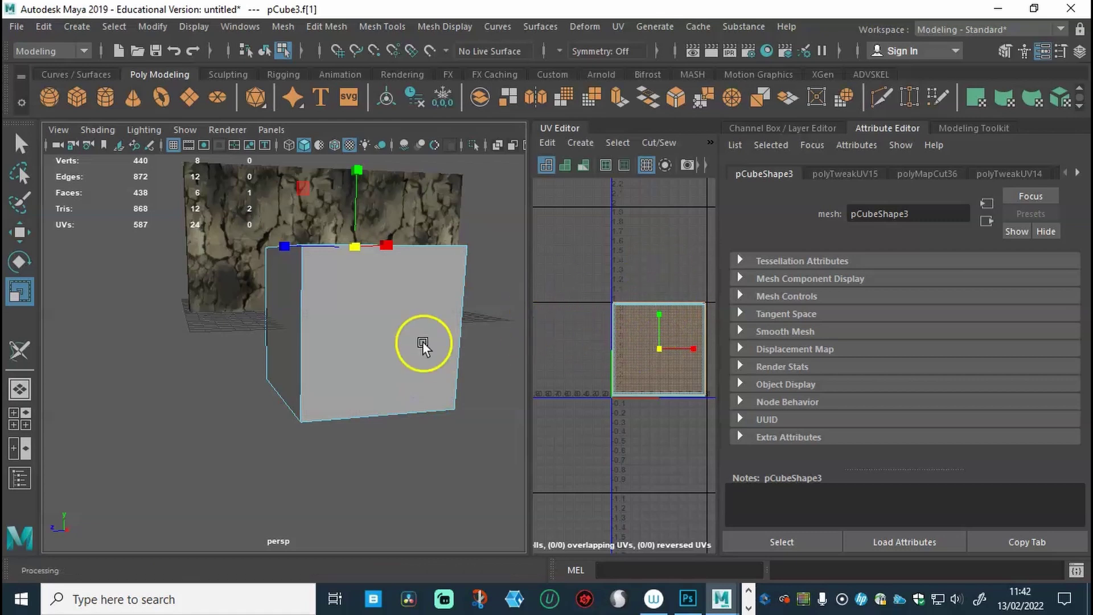
right_drag(357, 176, 425, 179)
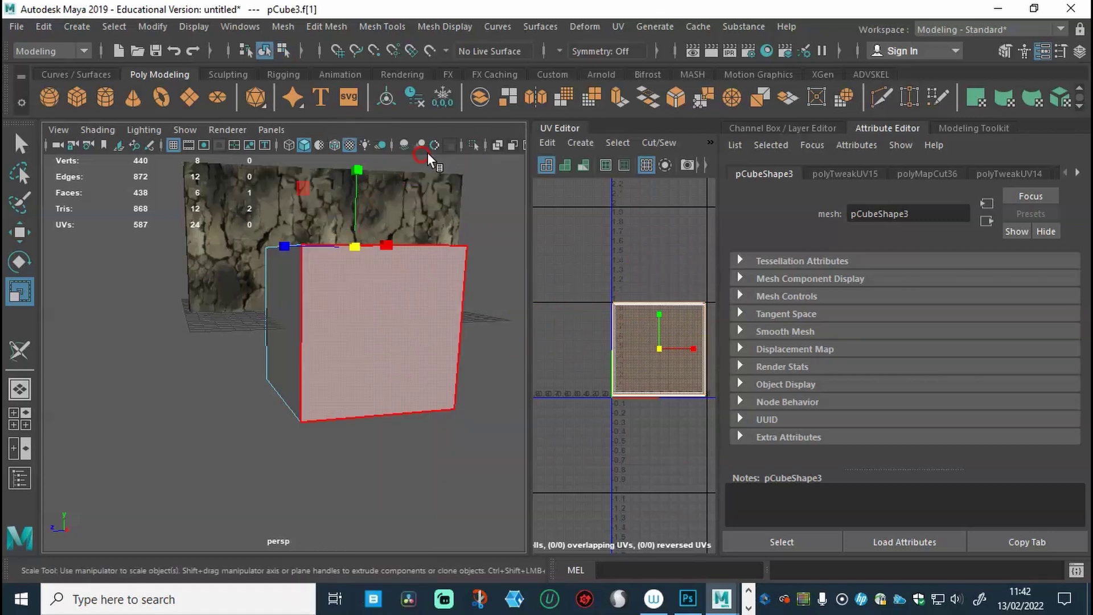
Select the cube and connect a File texture to its lambert3 material's Color
click(361, 297)
click(385, 316)
alt+right_drag(385, 317, 396, 293)
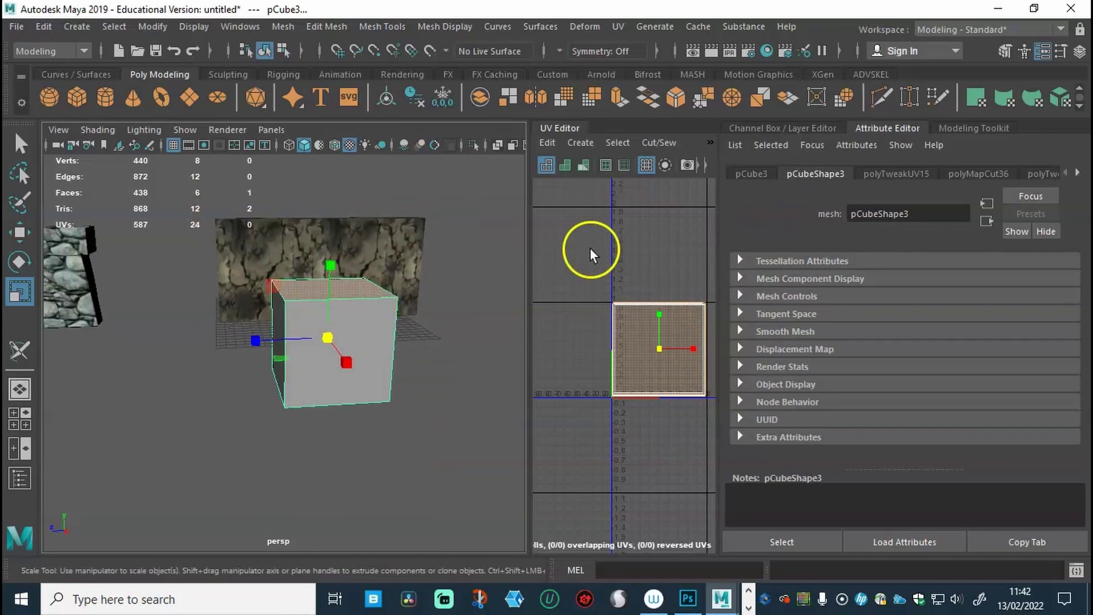
right_drag(369, 319, 372, 546)
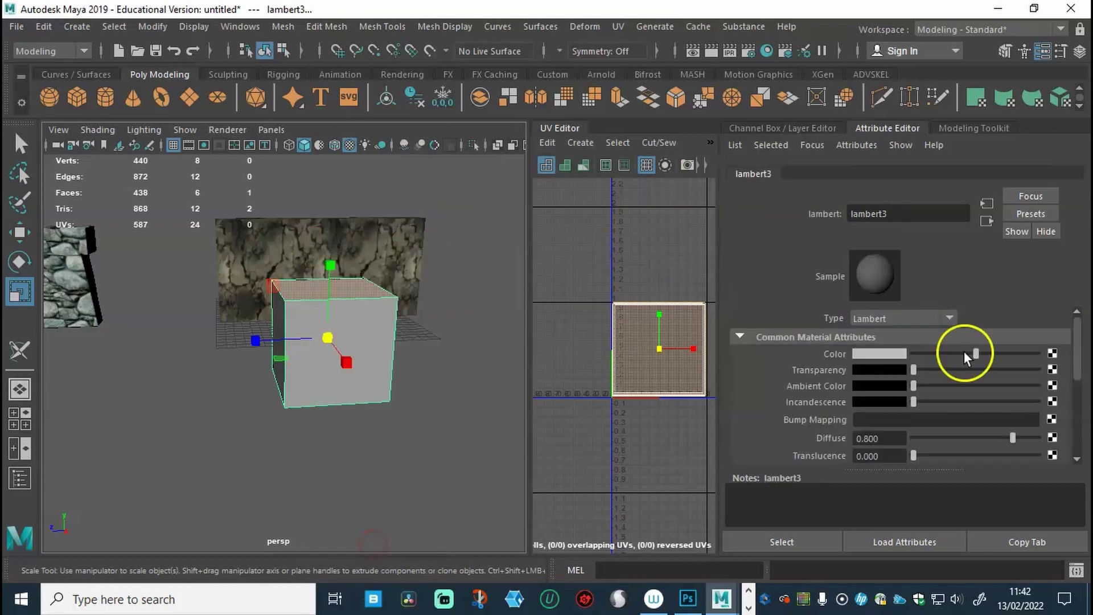
click(1052, 353)
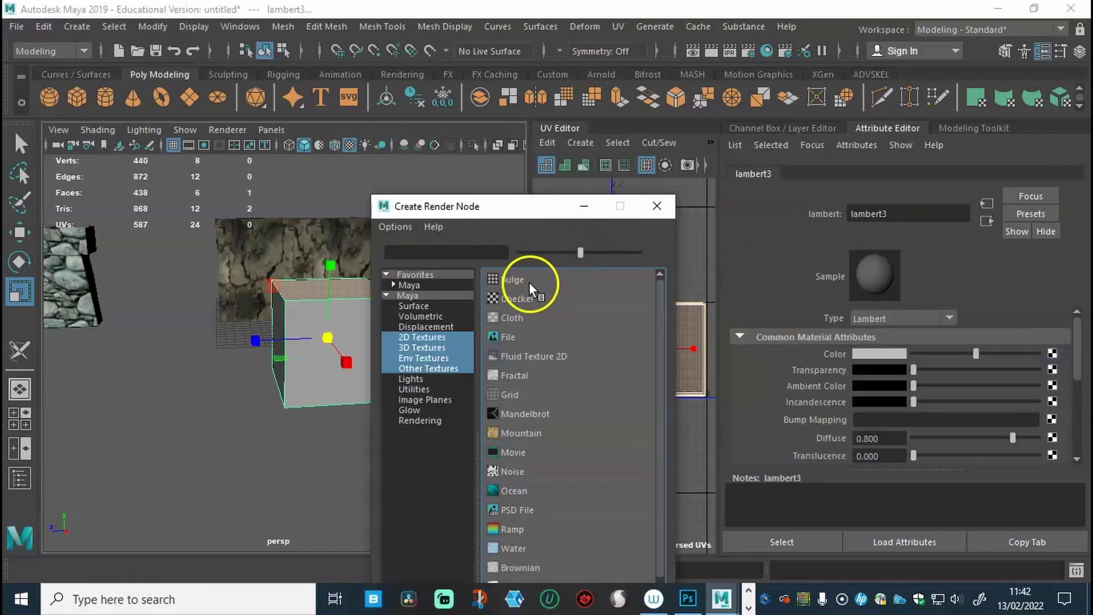
click(508, 337)
Load Cracks.png into the file texture and orbit to view the cracked-plaster cube
click(1056, 392)
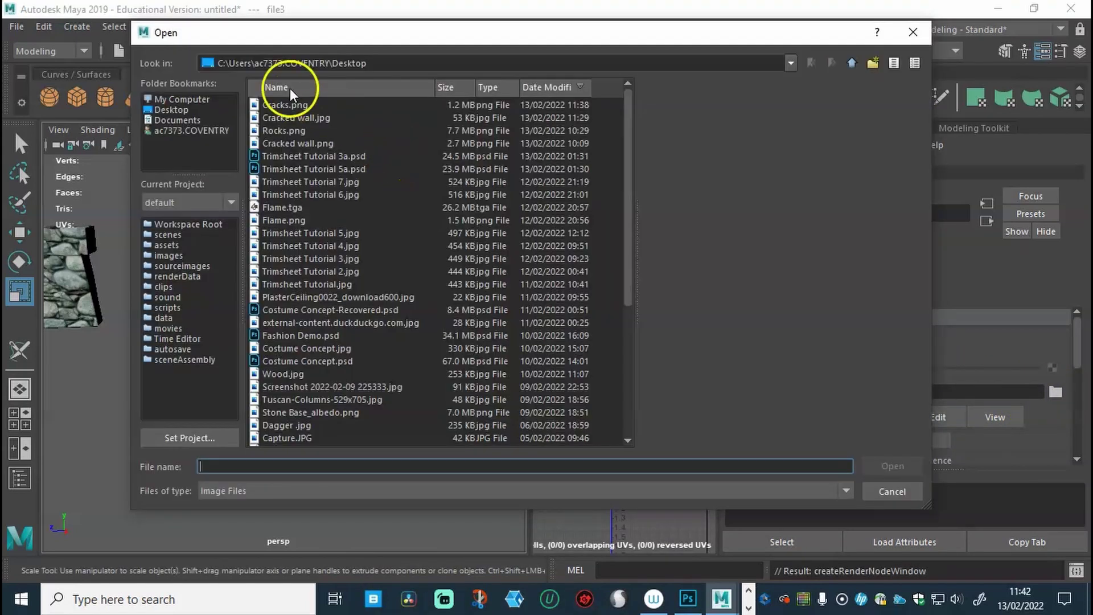
click(289, 105)
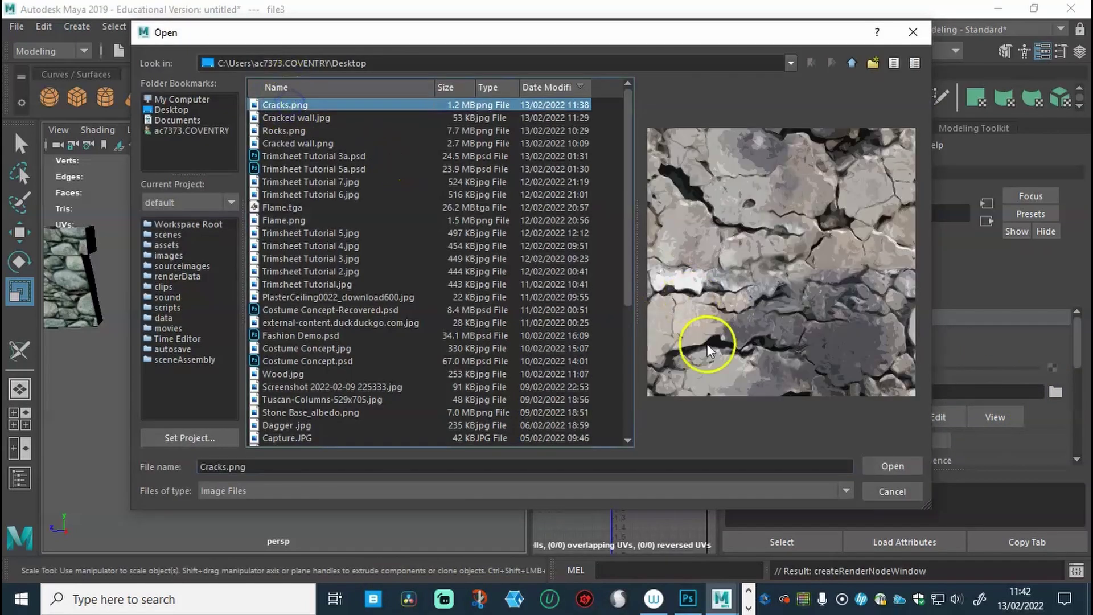
click(892, 466)
alt+drag(468, 273, 420, 310)
alt+right_drag(419, 310, 463, 310)
alt+drag(463, 310, 425, 312)
Select the textured cube and its UV shell in the UV Editor
alt+right_drag(425, 312, 397, 317)
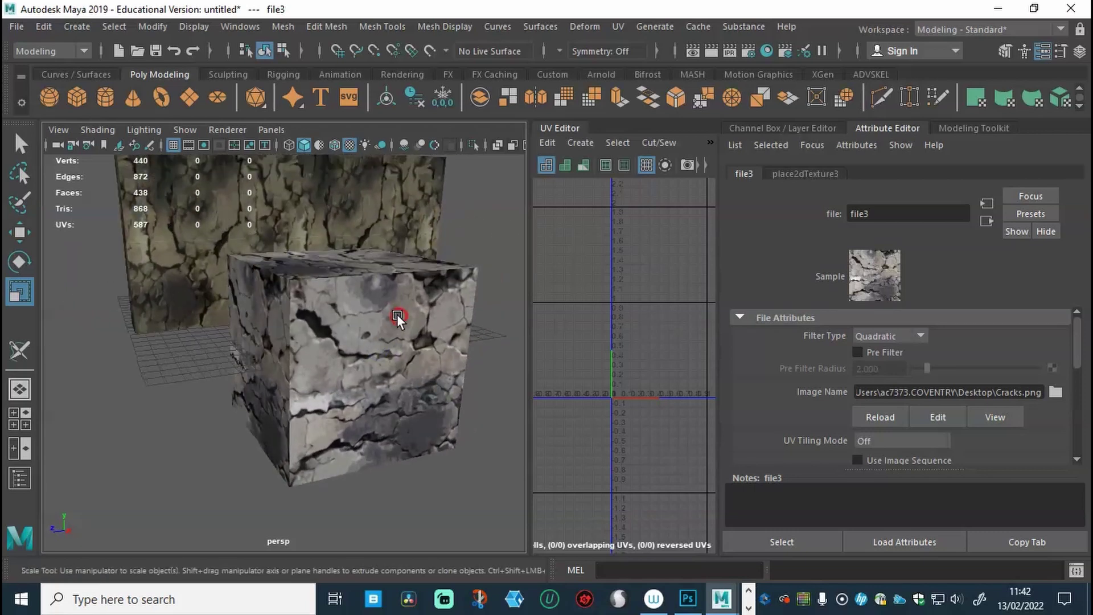
alt+drag(397, 317, 395, 308)
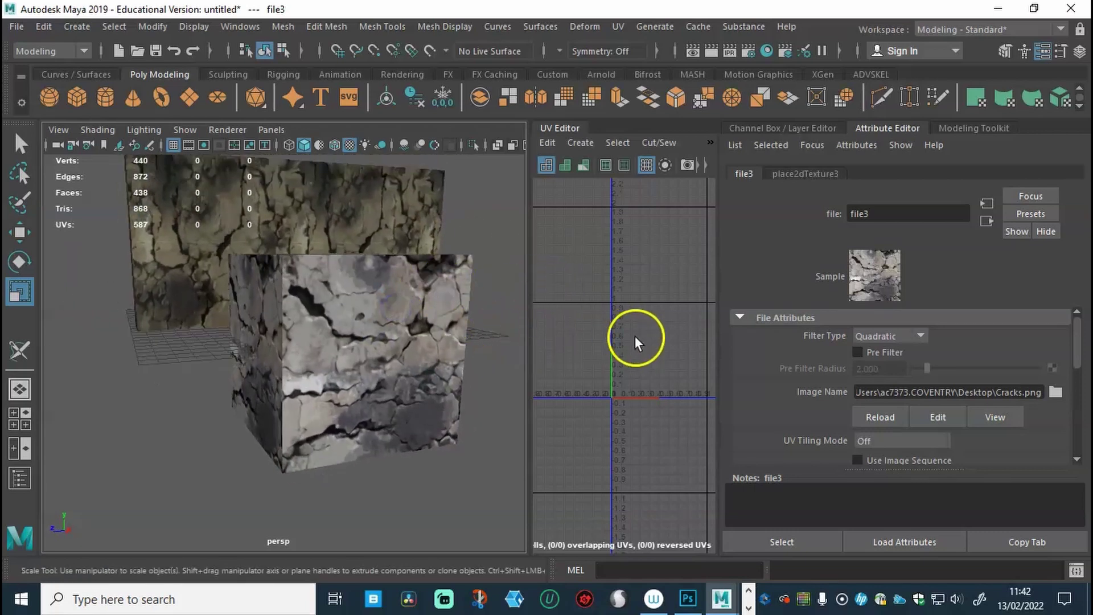
alt+drag(443, 339, 342, 342)
alt+right_drag(573, 344, 615, 336)
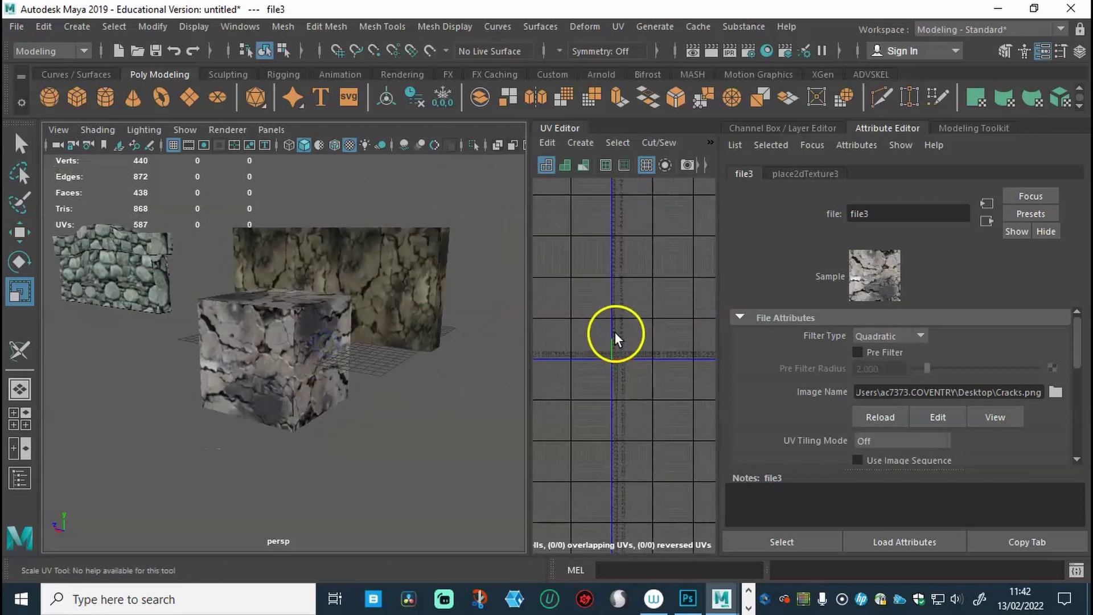
click(217, 319)
mouse_move(566, 362)
alt+middle_down()
mouse_move(710, 349)
mouse_move(552, 373)
alt+middle_up()
right_drag(628, 336, 563, 308)
click(639, 341)
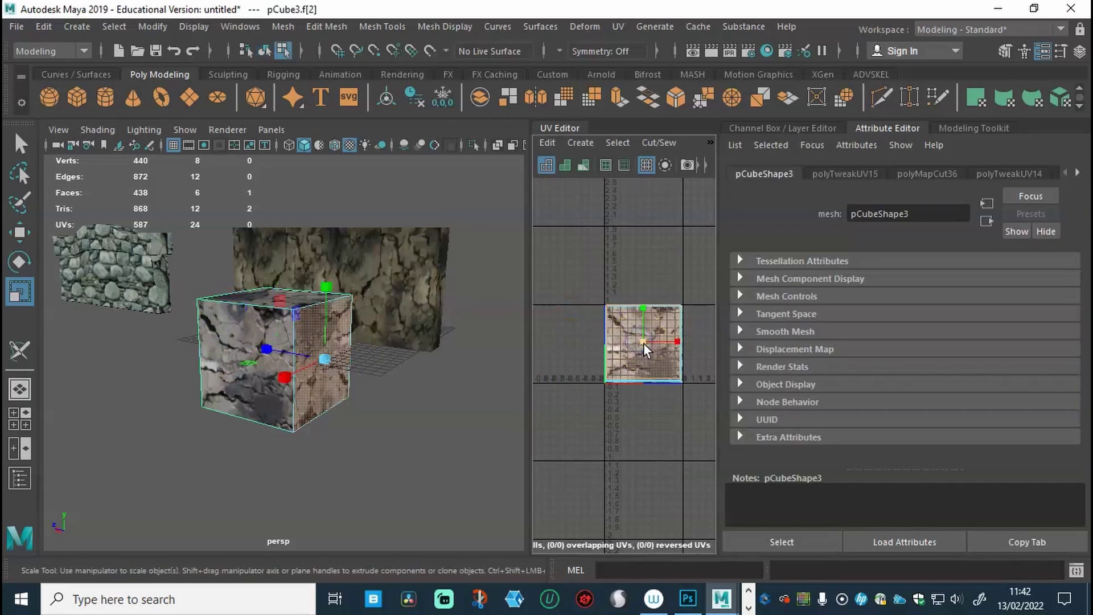
Move and sew the separate UV faces together into one connected shell
key(w)
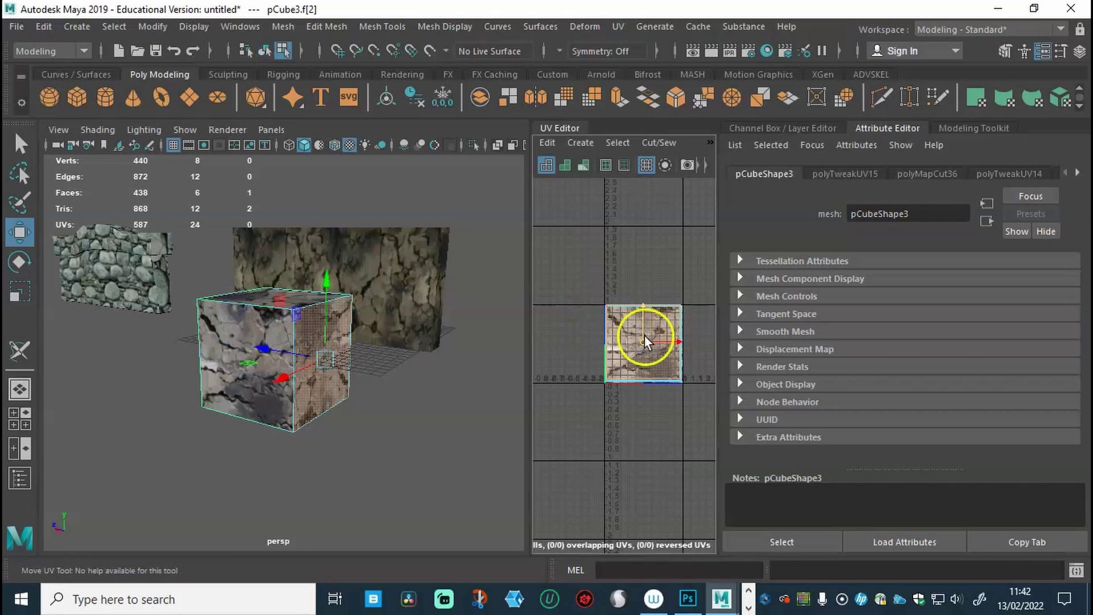
key(e)
key(w)
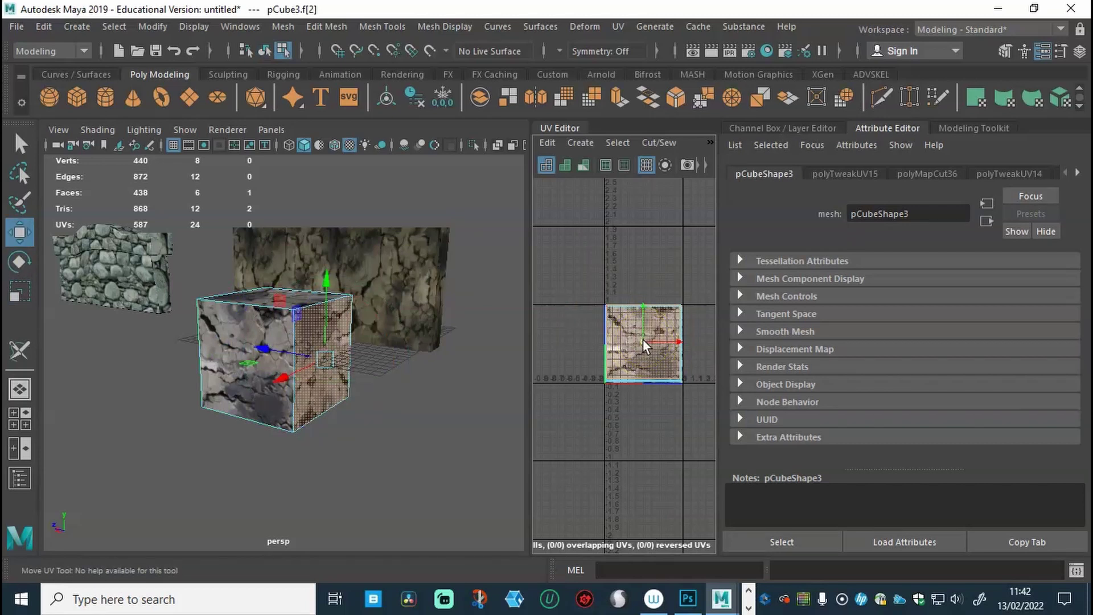
click(595, 397)
drag(529, 349, 482, 349)
mouse_move(581, 331)
shift+right_down()
mouse_move(547, 296)
mouse_move(574, 320)
shift+right_up()
click(598, 358)
click(532, 443)
Return to object mode with the cube selected and inspect it from several angles
alt+drag(299, 383, 244, 374)
alt+right_drag(244, 374, 381, 373)
alt+drag(382, 373, 300, 365)
right_drag(298, 387, 367, 163)
alt+drag(344, 479, 490, 488)
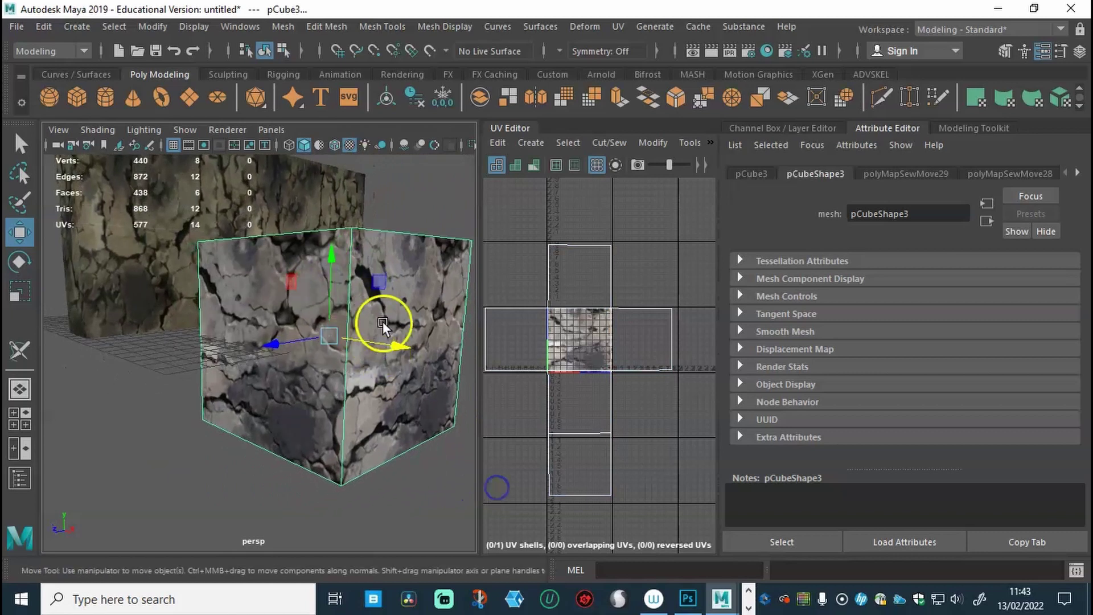
alt+drag(352, 317, 241, 393)
alt+drag(268, 405, 261, 373)
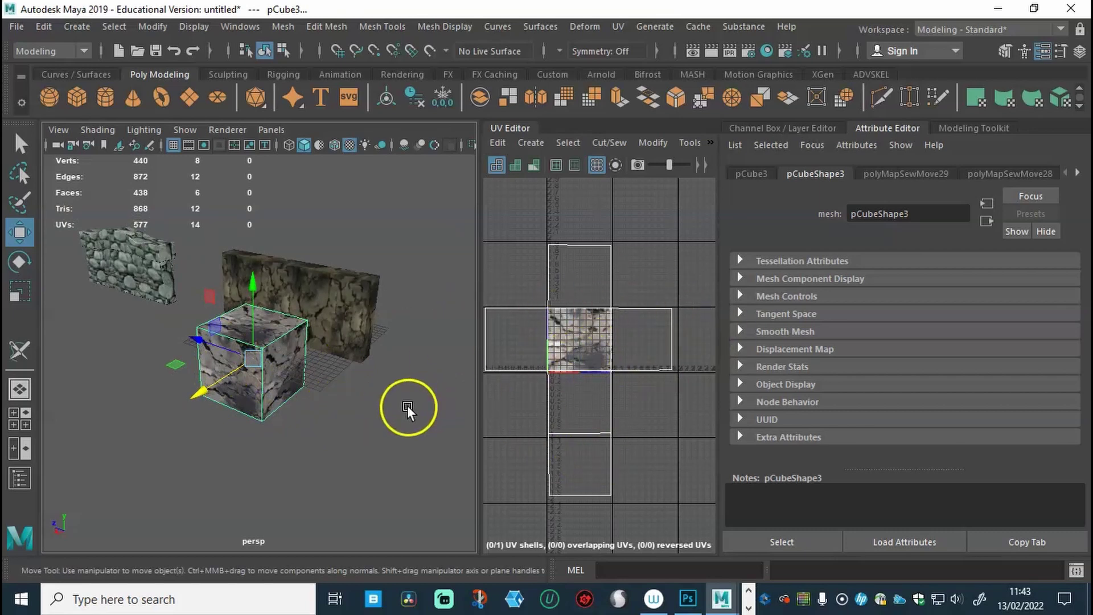
alt+drag(398, 402, 424, 390)
alt+right_drag(424, 390, 400, 391)
mouse_move(400, 391)
alt+mouse_down()
mouse_move(509, 383)
mouse_move(412, 389)
alt+mouse_up()
alt+drag(373, 357, 393, 387)
Add two Multi-Cut edge loops around the cube and select several of its vertices
click(879, 104)
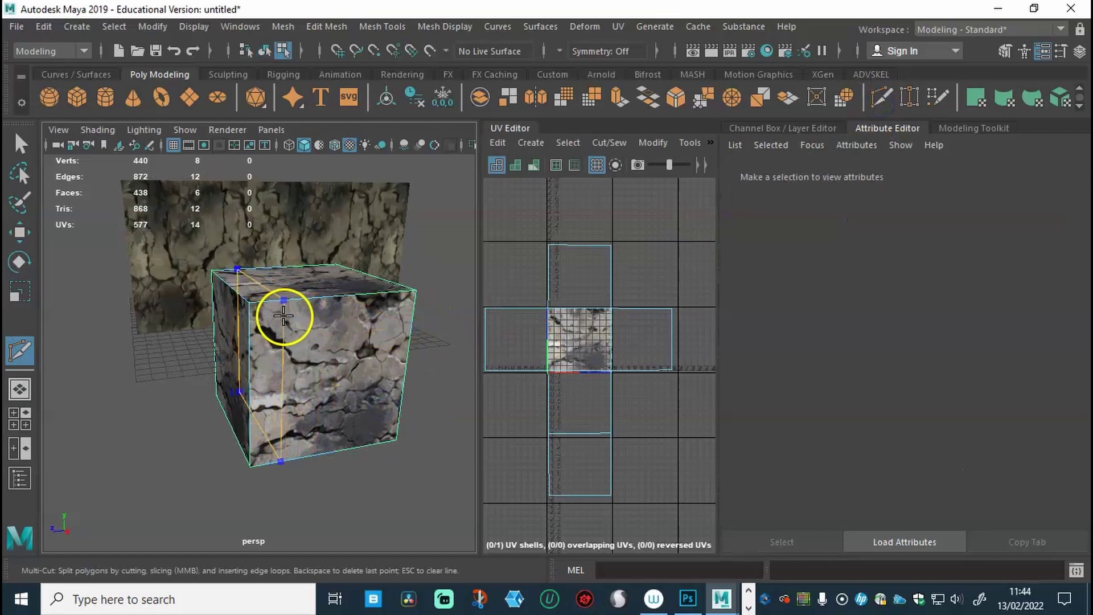
ctrl+click(337, 310)
ctrl+click(378, 292)
alt+drag(378, 292, 298, 408)
right_drag(356, 178, 292, 181)
key(w)
click(371, 320)
alt+drag(415, 330, 446, 397)
shift+drag(342, 402, 171, 370)
Cut another edge loop through the cube, then soften all its edges
click(21, 353)
ctrl+click(293, 439)
key(w)
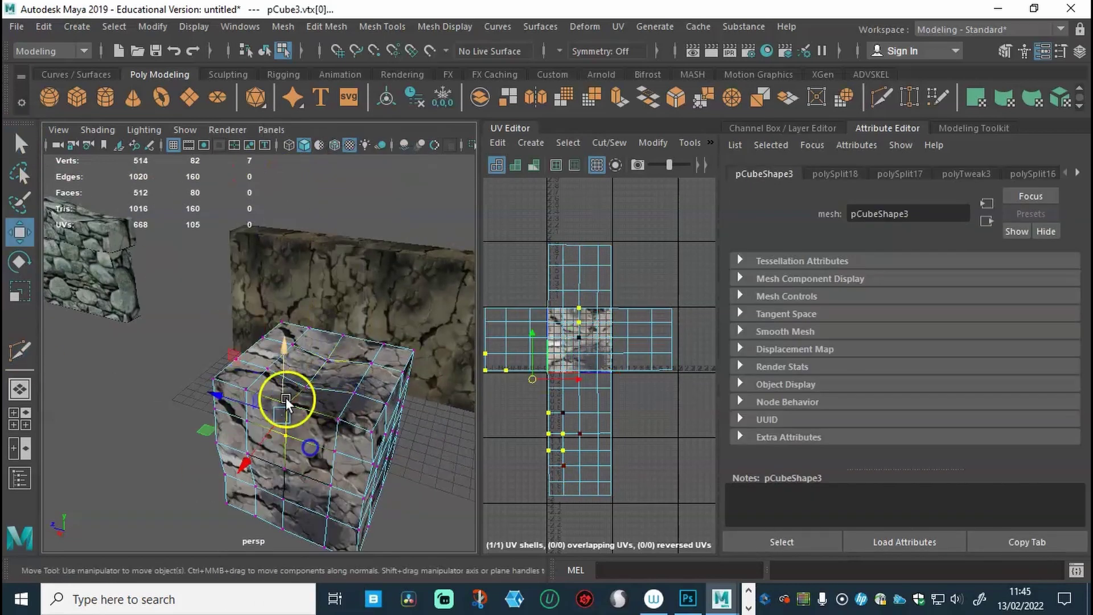
alt+drag(288, 398, 401, 426)
click(402, 426)
shift+right_click(451, 220)
alt+drag(451, 220, 451, 439)
click(427, 464)
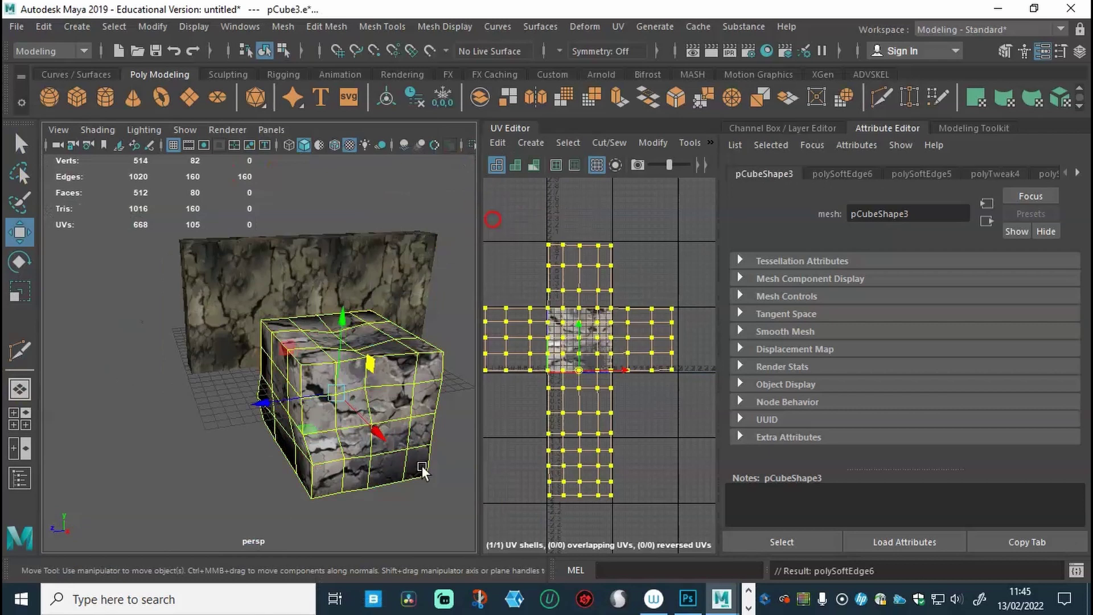
click(371, 474)
Return the cube to object mode, clear the selection, and bring up Photoshop
shift+right_click(329, 267)
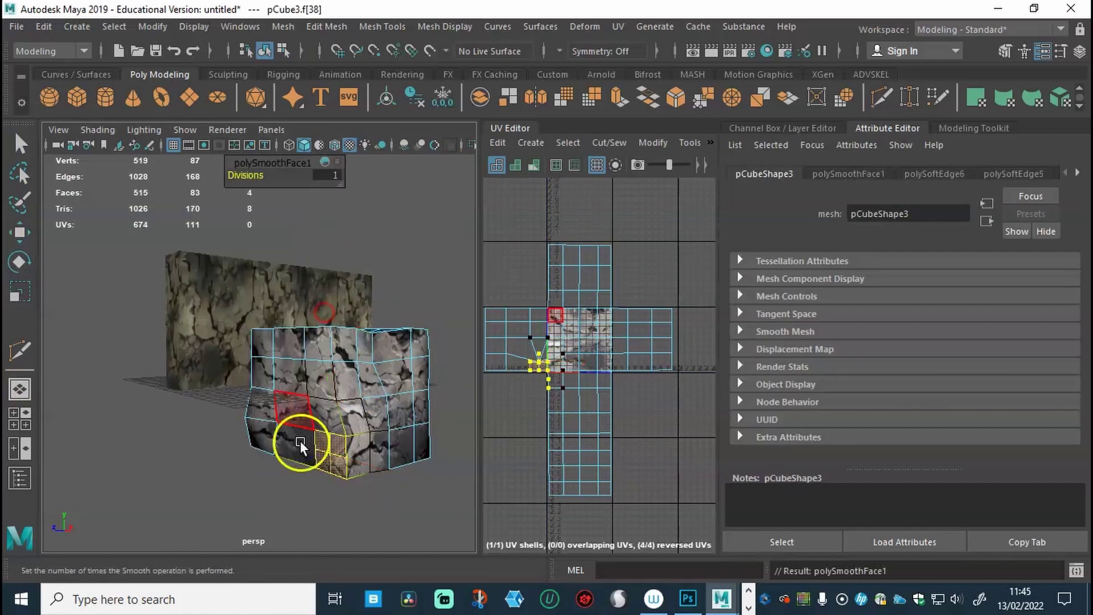
click(341, 444)
key(F8)
alt+drag(398, 446, 332, 456)
click(229, 424)
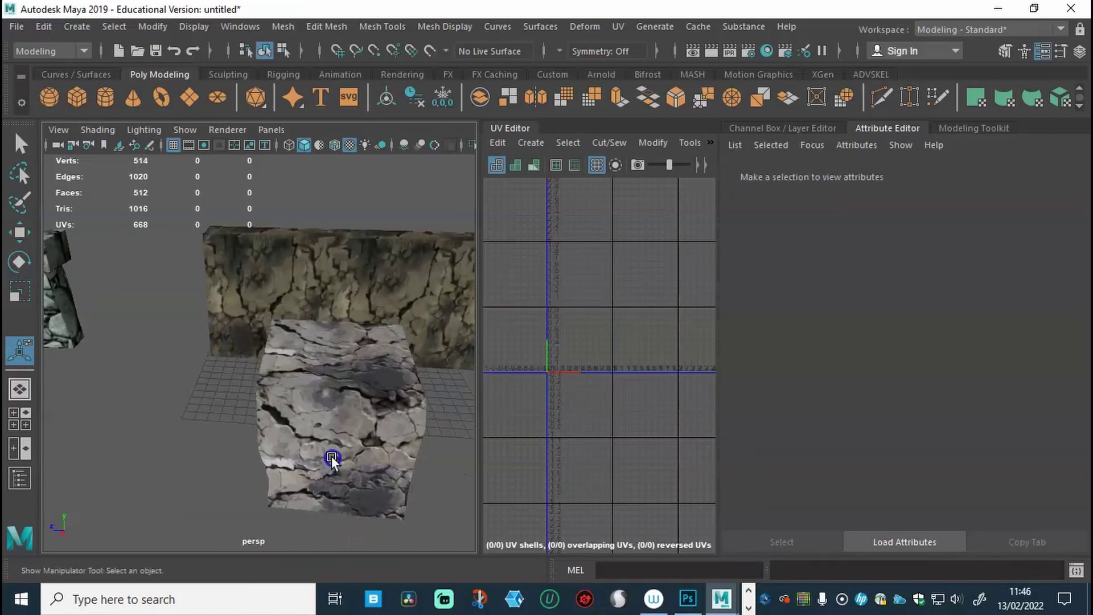
click(686, 601)
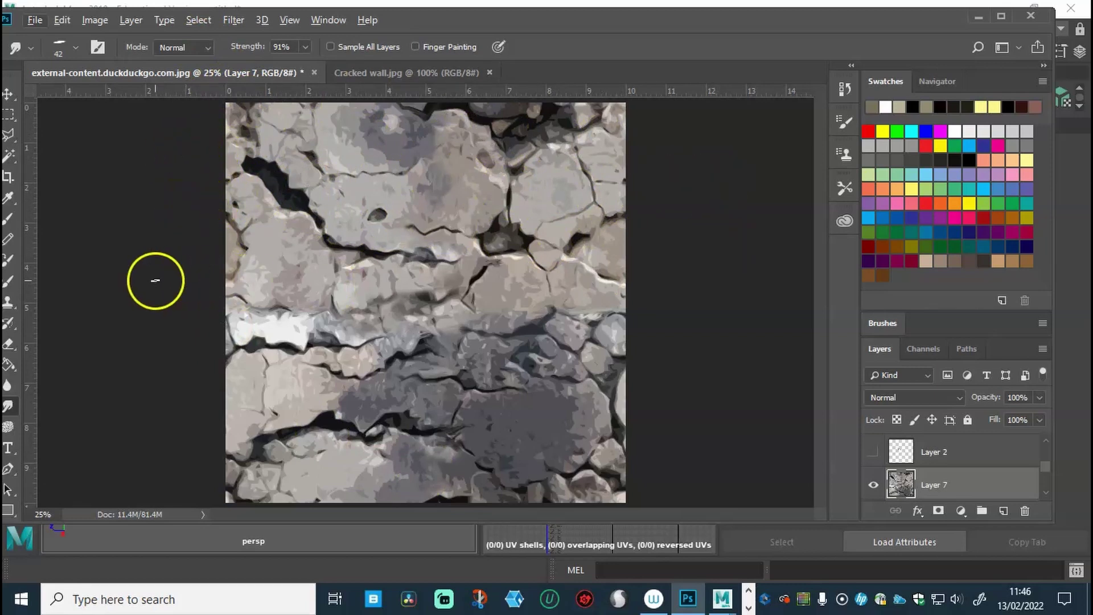
With a black brush, draw a straight line near the texture's top, undoing a stray line
click(8, 219)
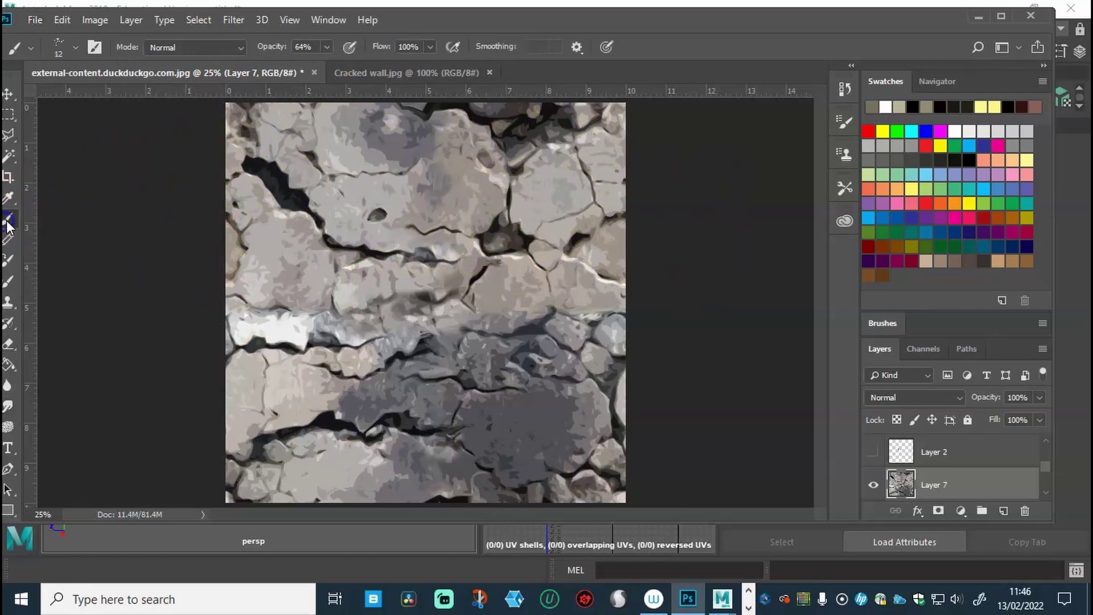
click(922, 105)
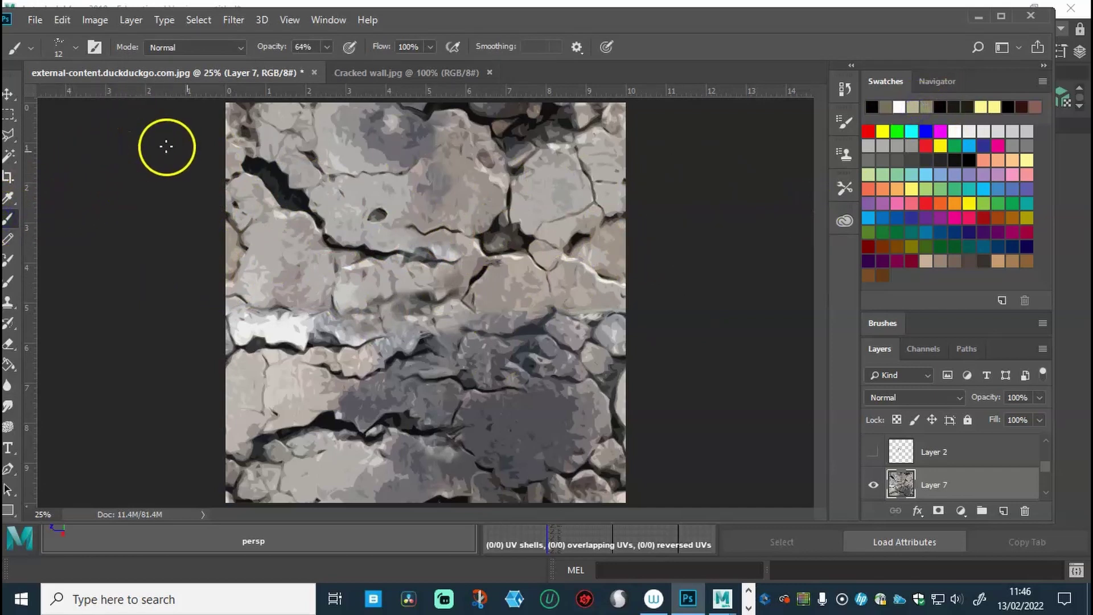
shift+drag(175, 151, 501, 149)
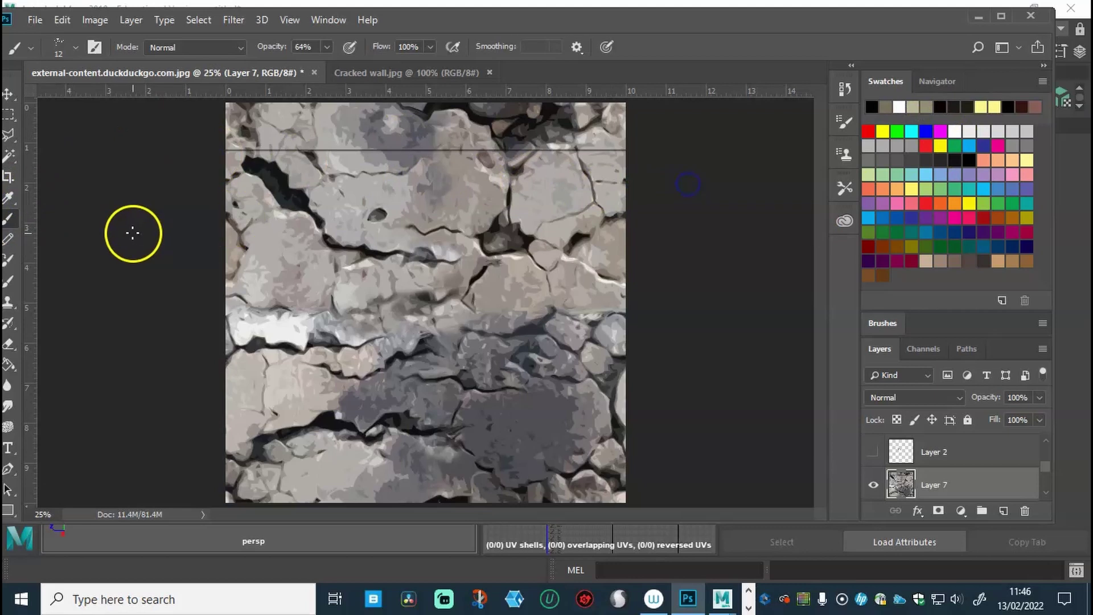
shift+drag(198, 233, 691, 285)
key(ctrl+z)
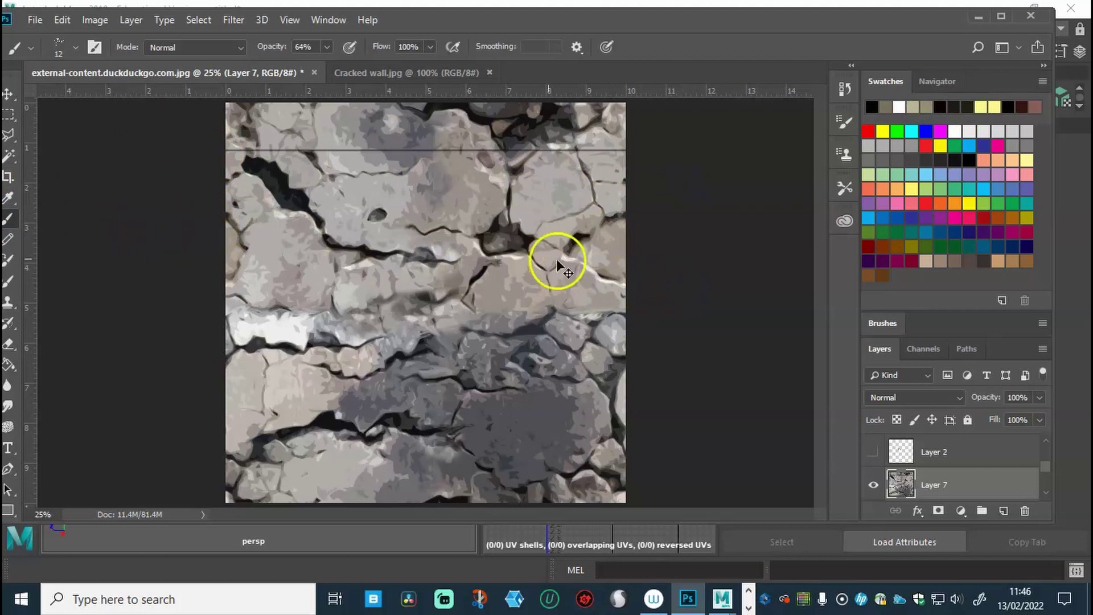
Draw two straight lines across the middle and add small diagonal crossing cracks
shift+drag(209, 238, 699, 290)
shift+drag(200, 364, 713, 408)
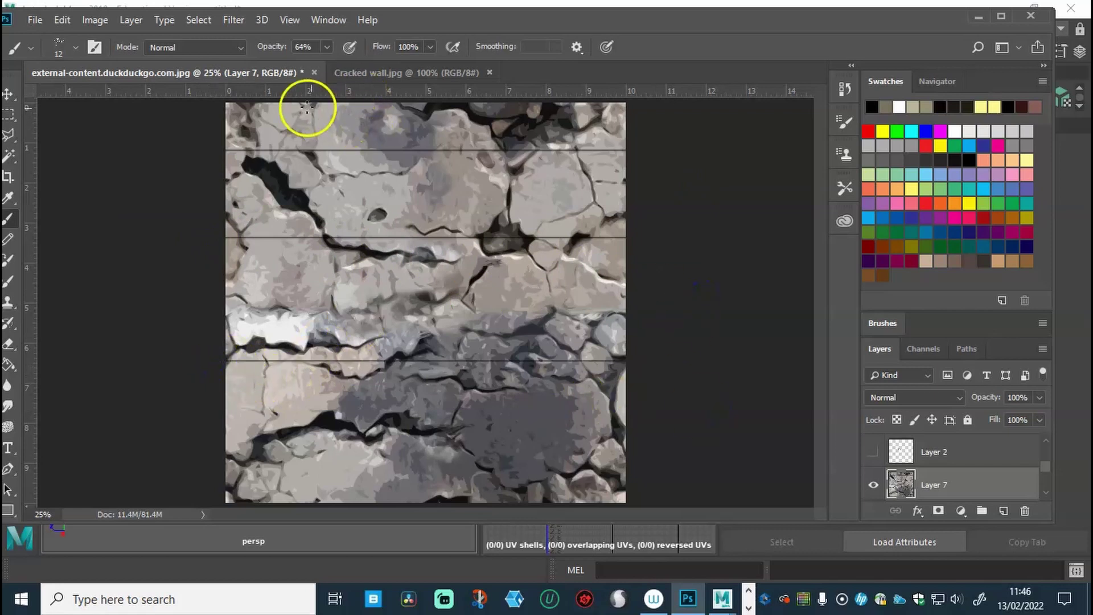
drag(480, 165, 431, 209)
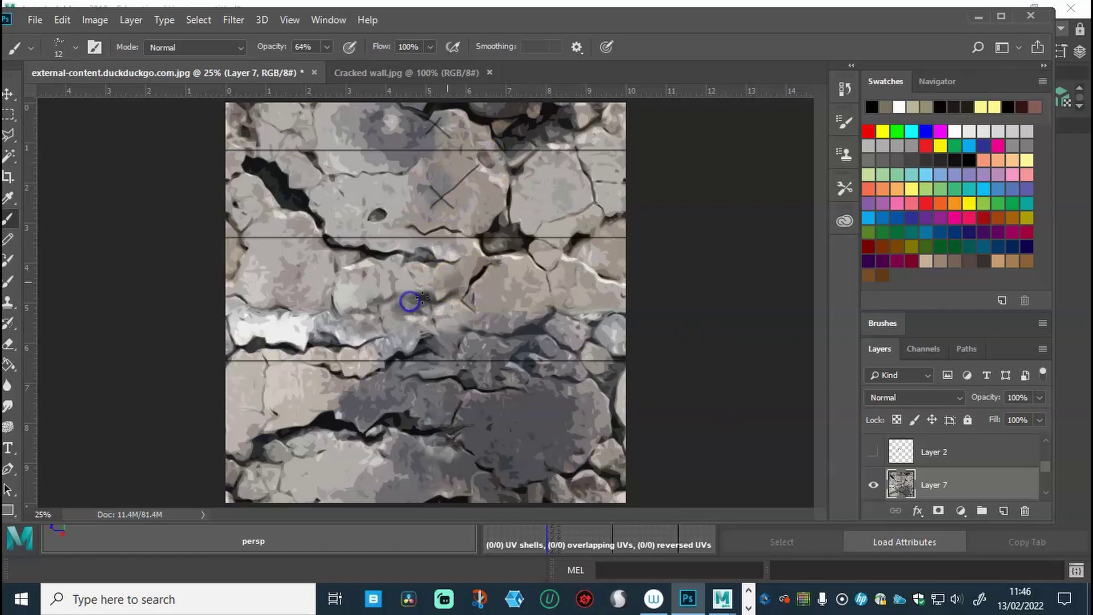
drag(436, 283, 422, 318)
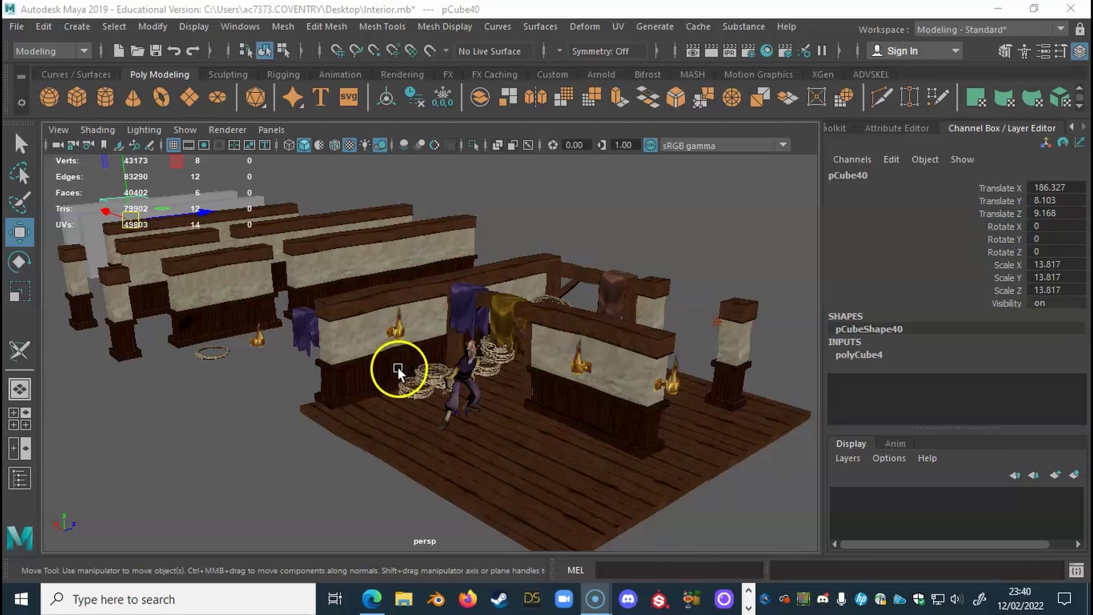
Orbit the Interior.mb room and select the wall block behind the rope coils
alt+right_drag(397, 370, 461, 349)
alt+drag(461, 348, 438, 388)
click(349, 367)
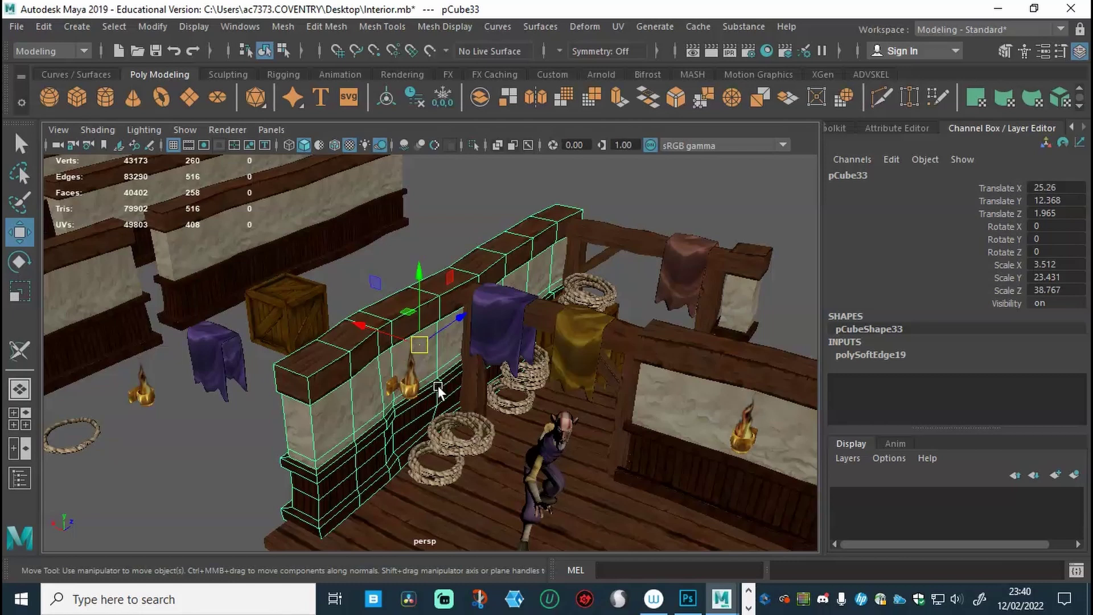
alt+drag(438, 388, 121, 323)
Select the grey wall block pCube32 and zoom in on it
click(154, 325)
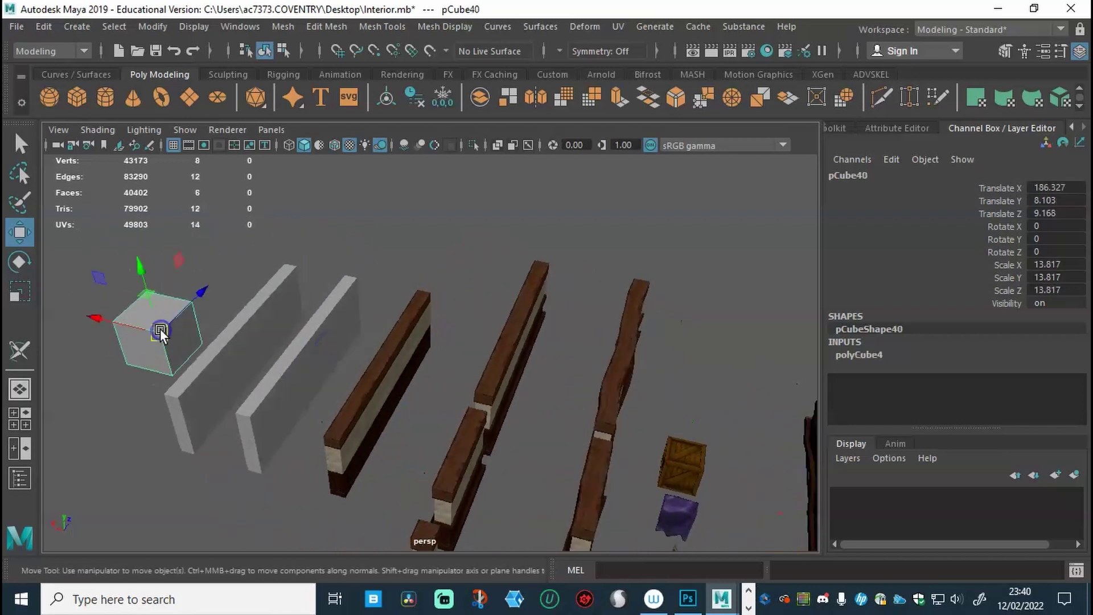
click(226, 344)
mouse_move(310, 361)
alt+mouse_down()
mouse_move(288, 378)
mouse_move(289, 357)
alt+mouse_up()
click(292, 360)
alt+right_drag(293, 360, 542, 281)
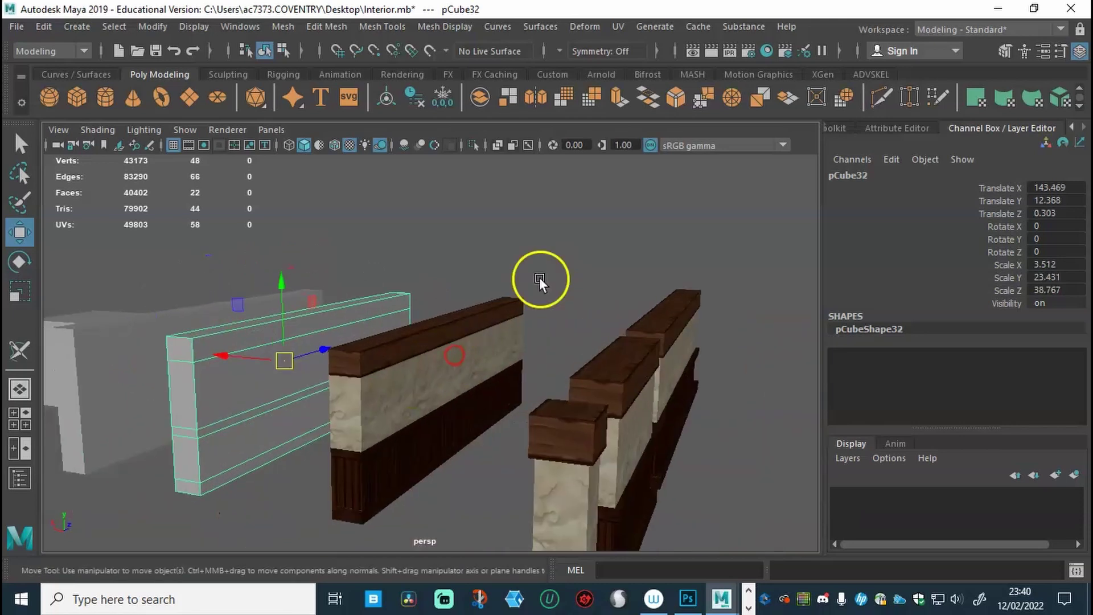
Activate the Multi-Cut tool and orbit around the grey wall pCube32
click(882, 101)
alt+drag(236, 398, 227, 395)
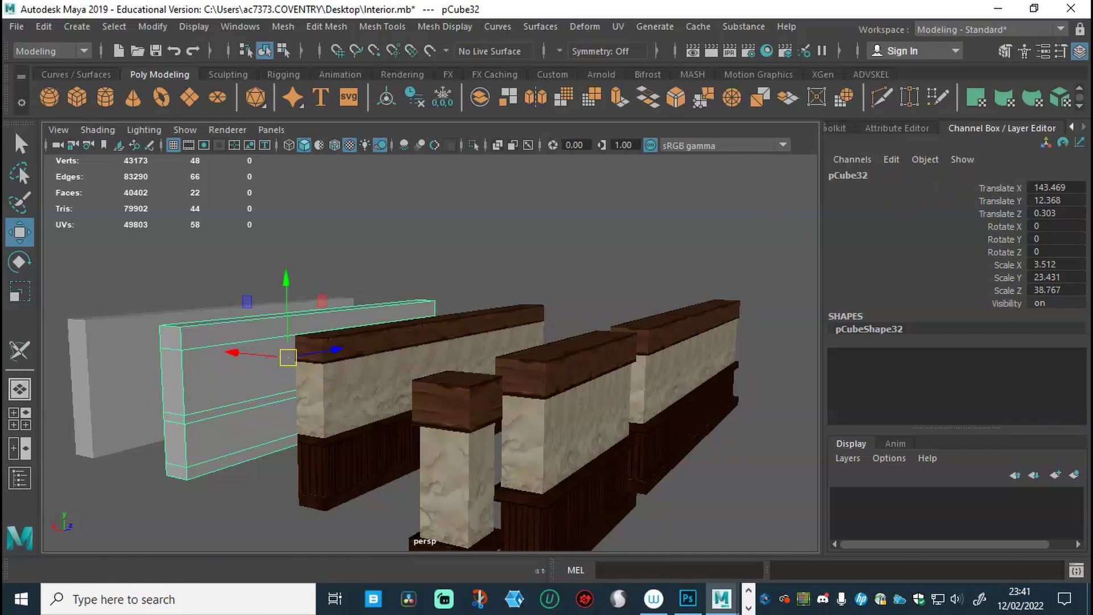
key(alt+Tab)
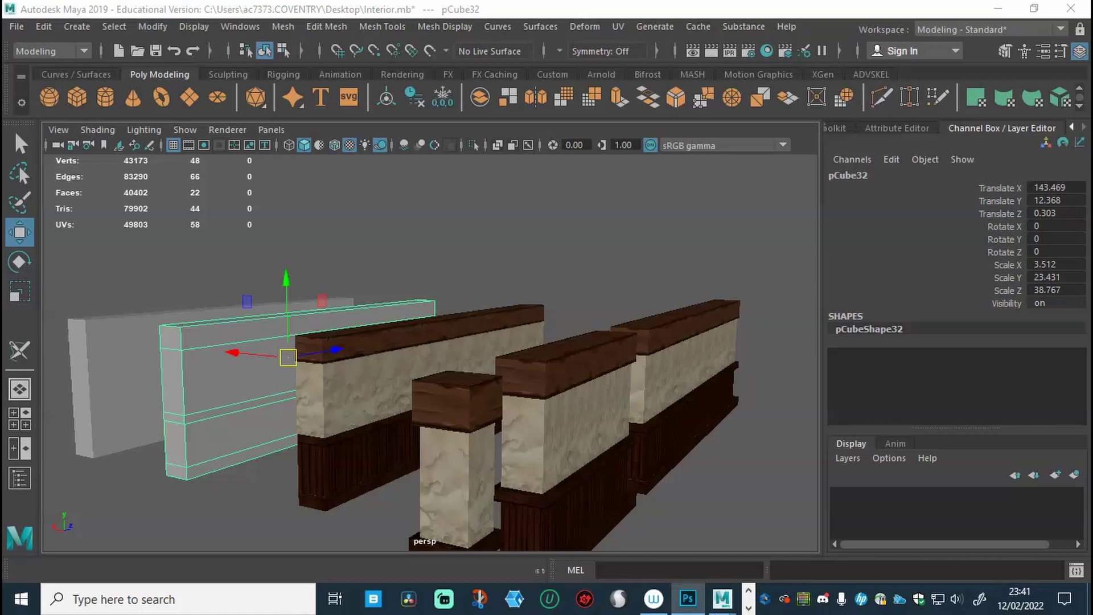
Move and widen Photoshop over Maya, then smudge the trim sheet's wood plank and rope edges
drag(1092, 171, 654, 39)
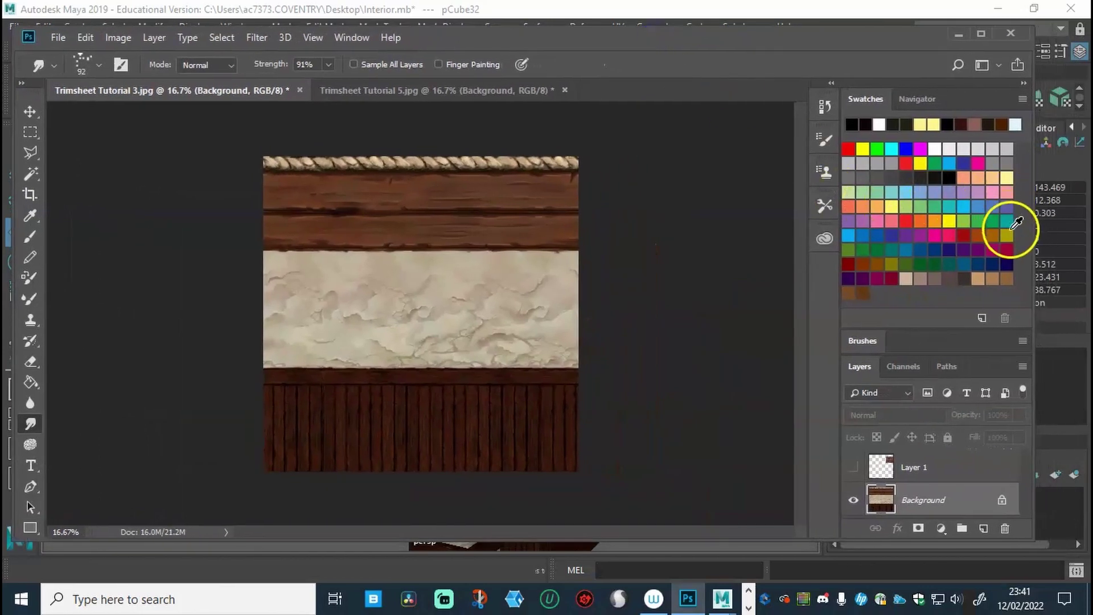
drag(1034, 236, 1080, 235)
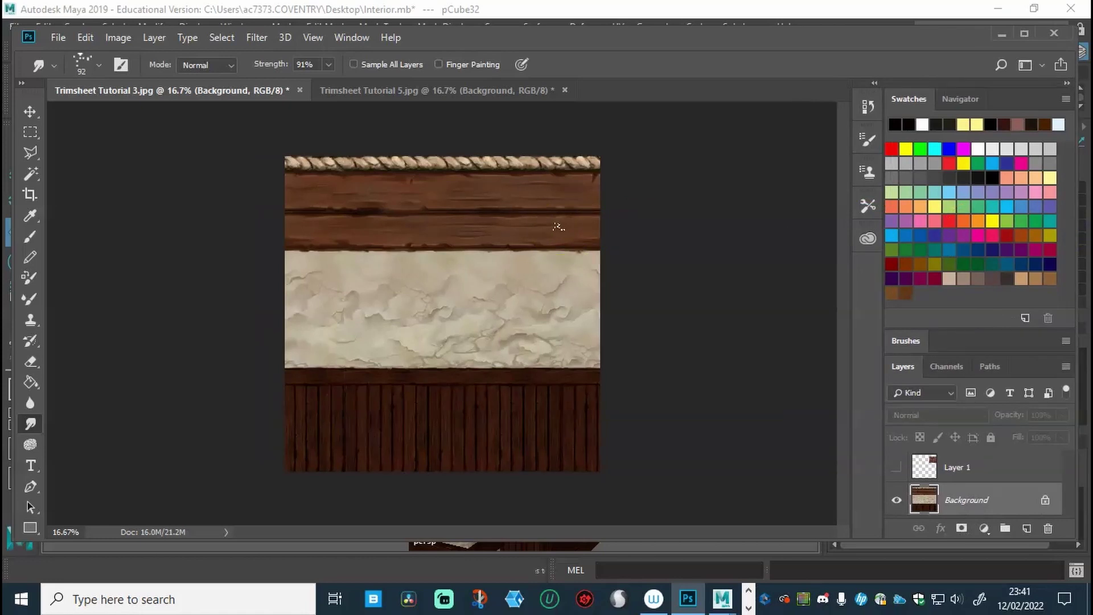
mouse_move(532, 221)
mouse_down()
mouse_move(508, 215)
mouse_move(515, 248)
mouse_up()
mouse_move(491, 132)
mouse_down()
mouse_move(431, 166)
mouse_move(342, 163)
mouse_move(470, 151)
mouse_up()
alt+scroll(419, 315, up, 1)
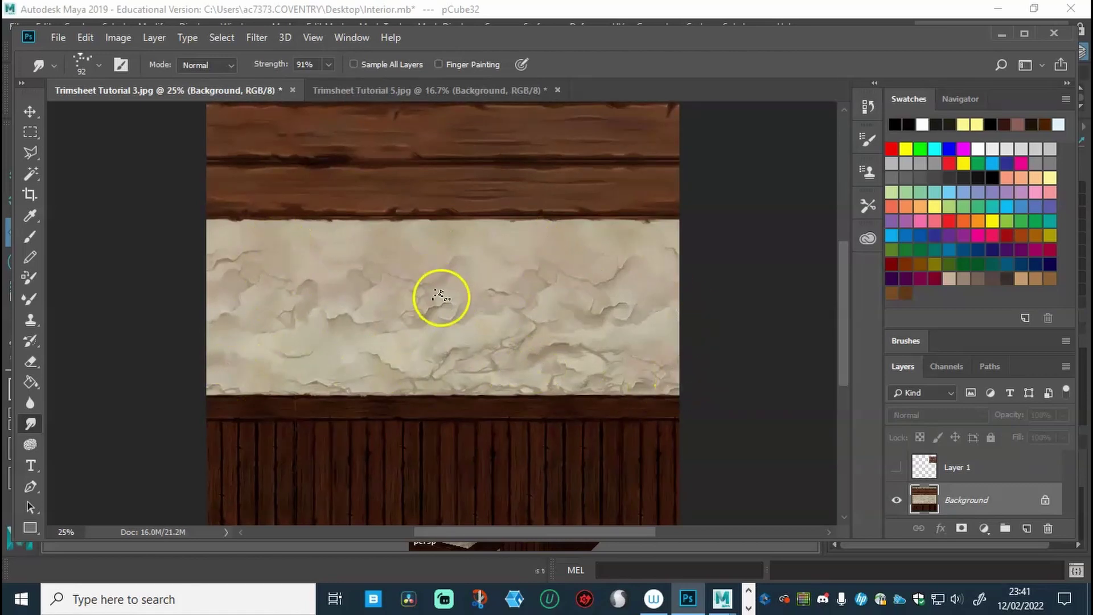
drag(841, 275, 844, 304)
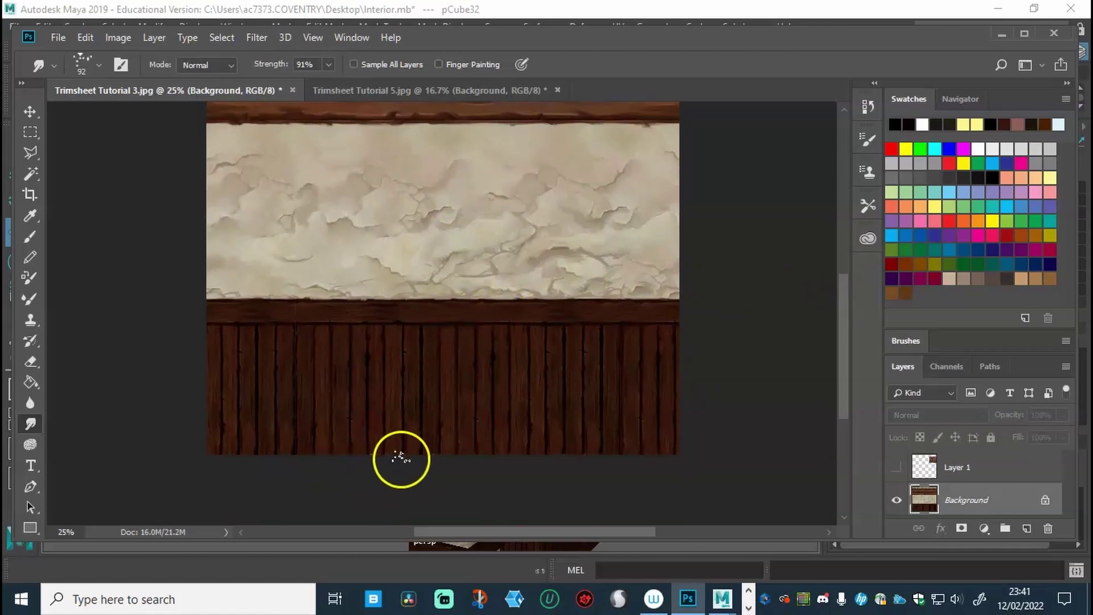
drag(843, 424, 844, 361)
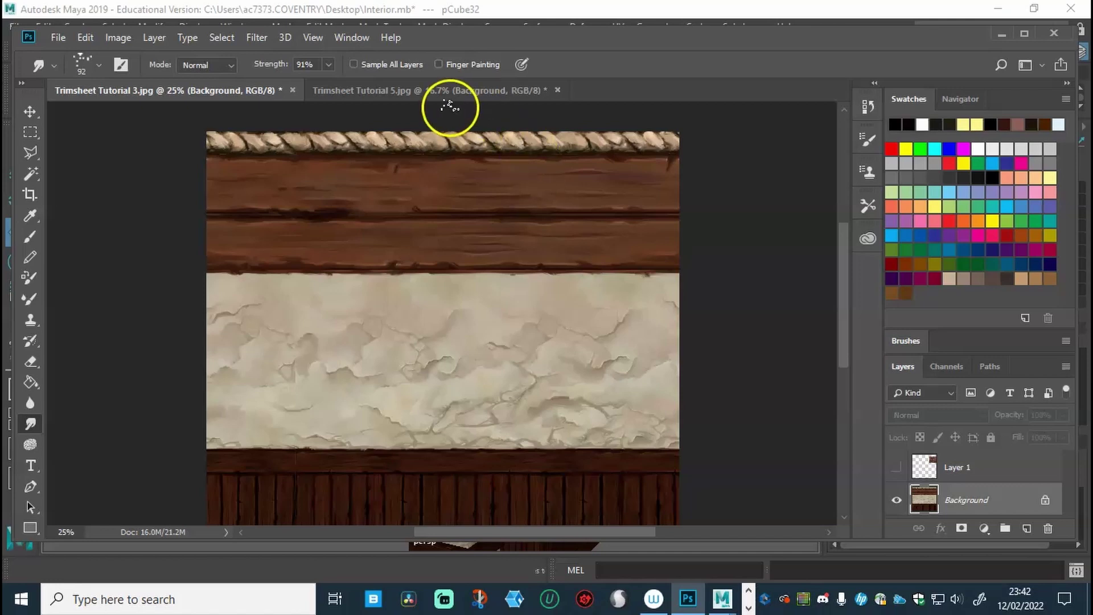
Switch to the torch, crate and curtains texture, zoom in, and smudge the flame cup's underside
click(414, 91)
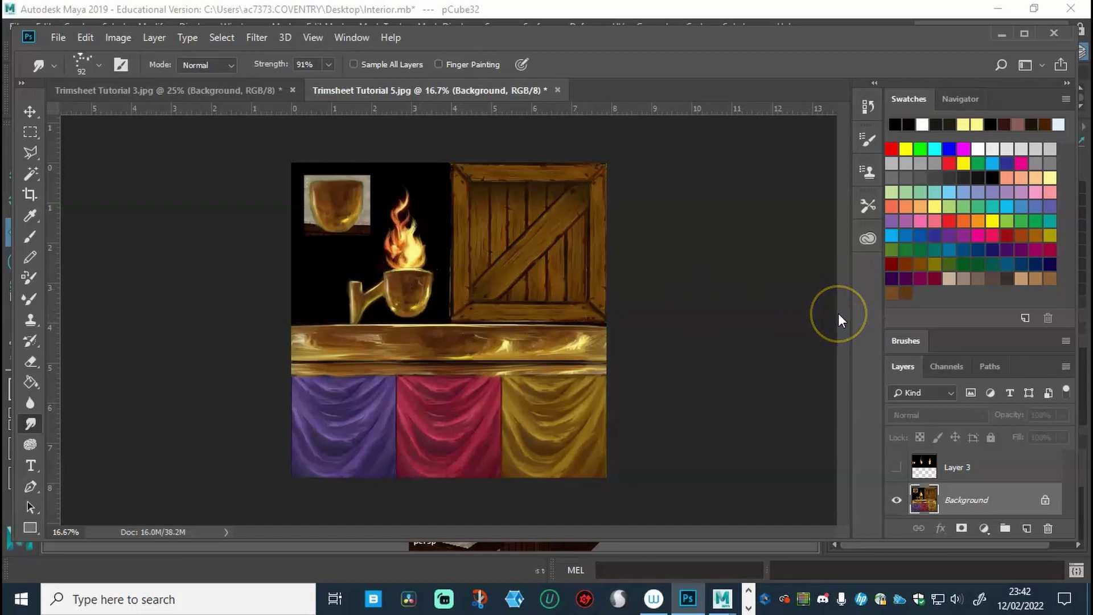
key(ctrl+plus)
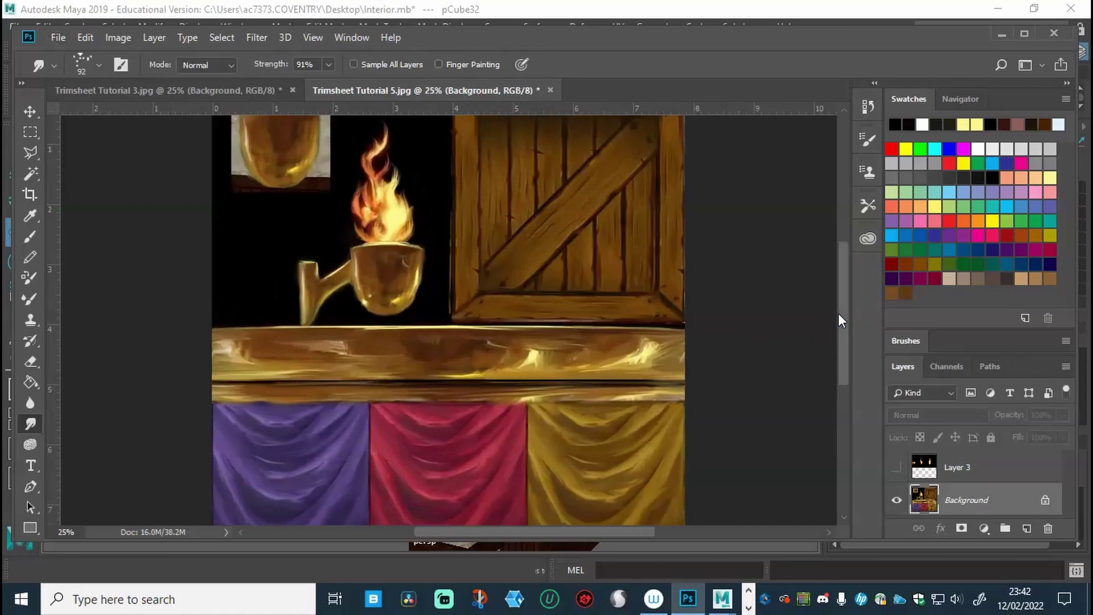
drag(841, 346, 841, 328)
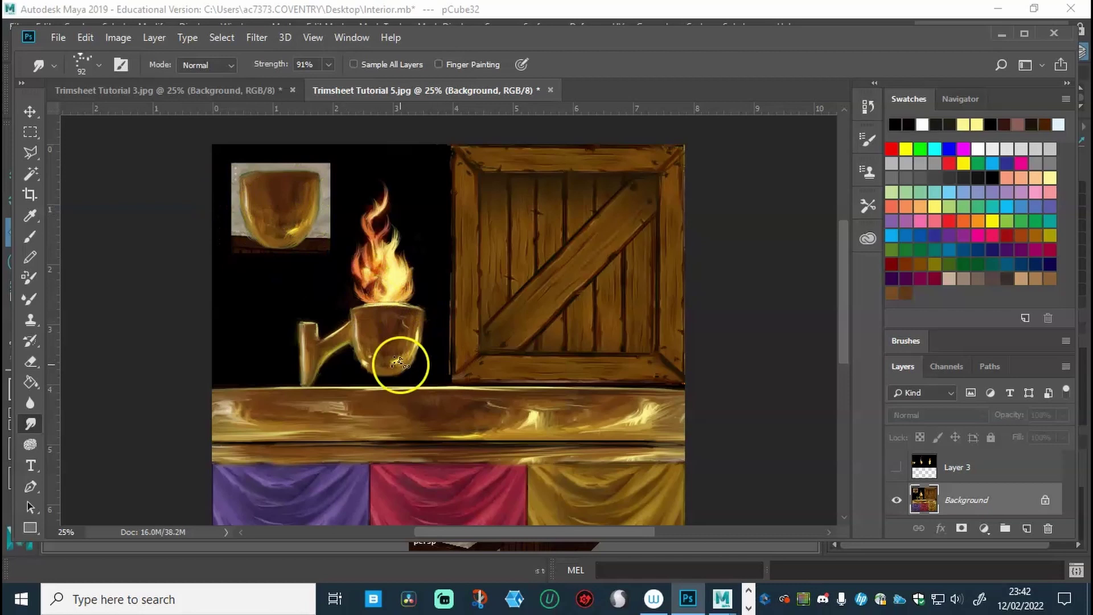
mouse_move(393, 352)
mouse_down()
mouse_move(354, 325)
mouse_move(384, 323)
mouse_up()
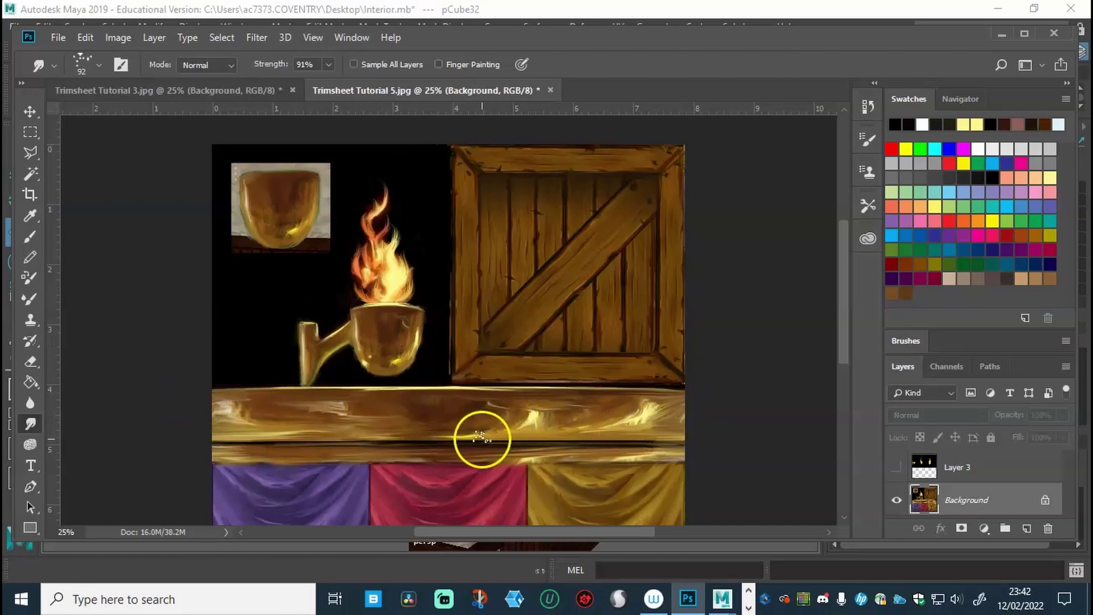
scroll(464, 432, down, 3)
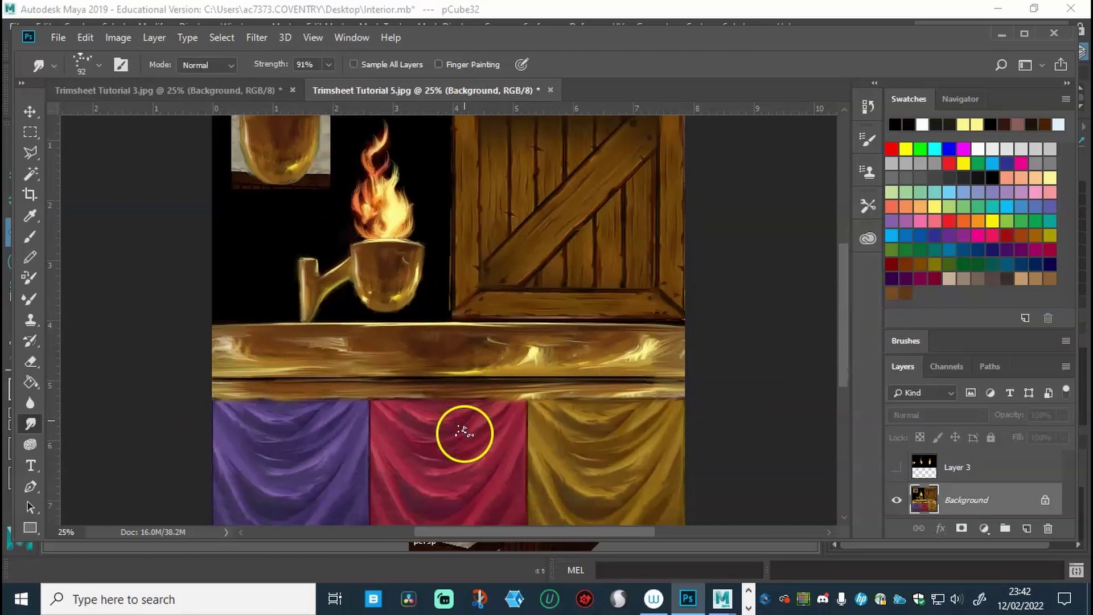
scroll(464, 432, down, 3)
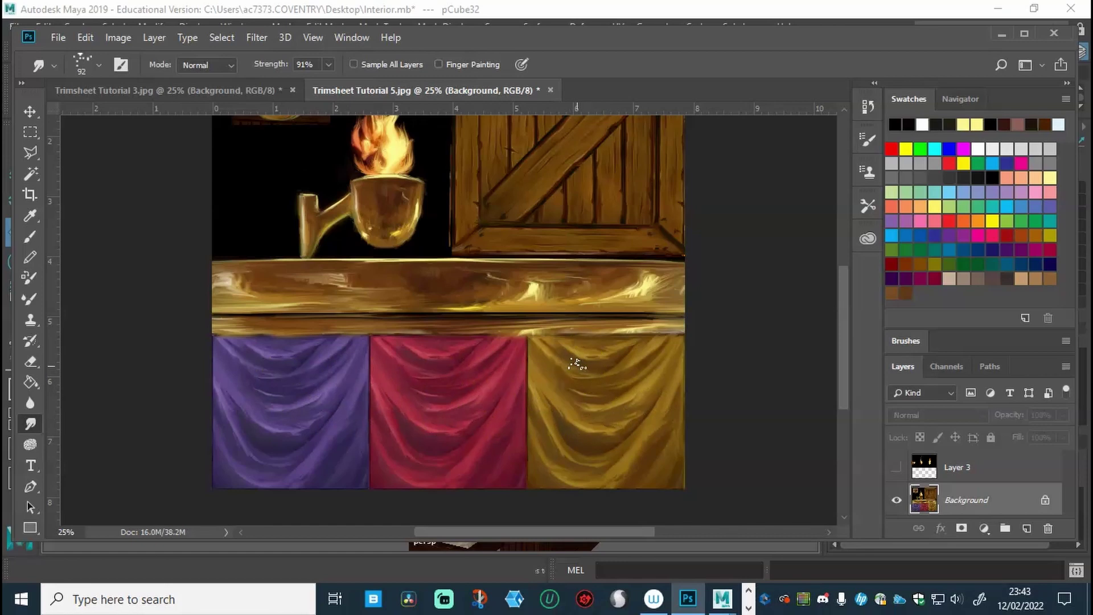
click(245, 91)
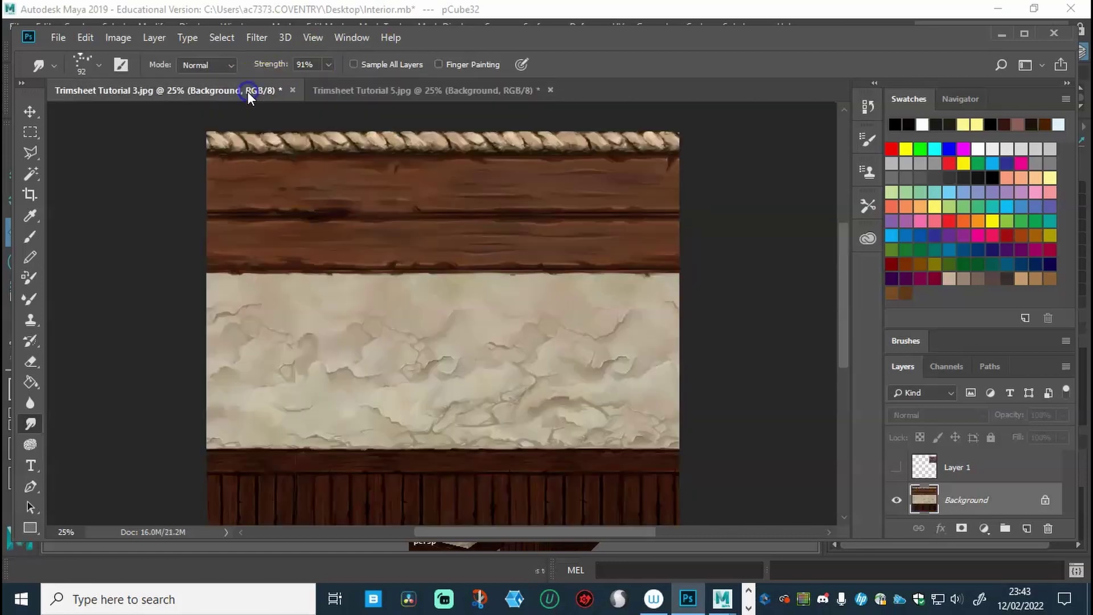
scroll(406, 258, down, 1)
scroll(406, 257, down, 3)
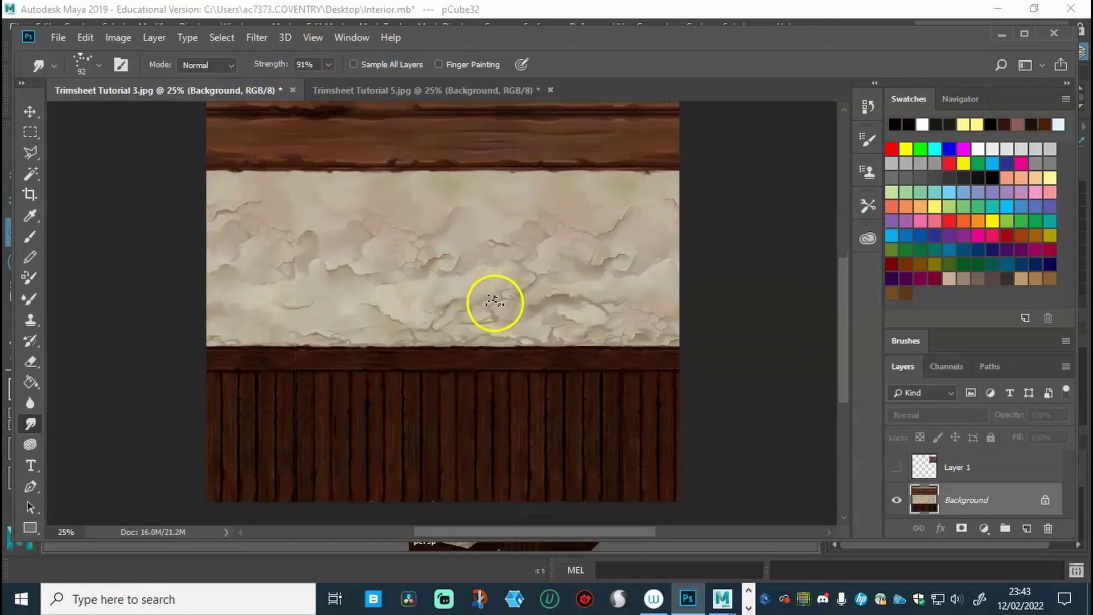
scroll(427, 295, up, 3)
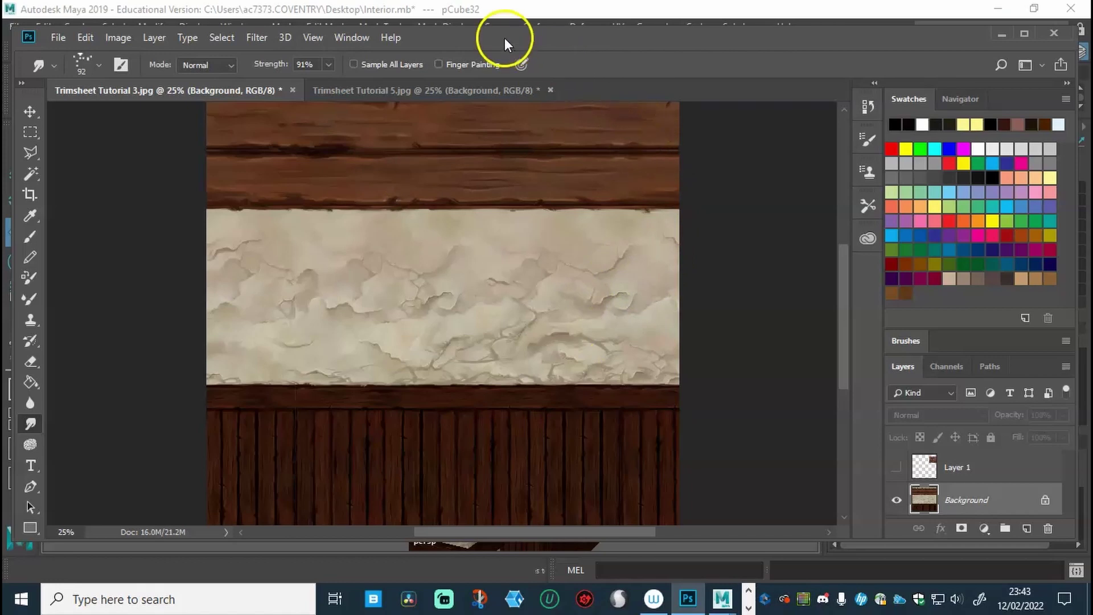
Switch back to Maya and orbit out over the wall blocks, crate, lamp and rope coils
key(alt+Tab)
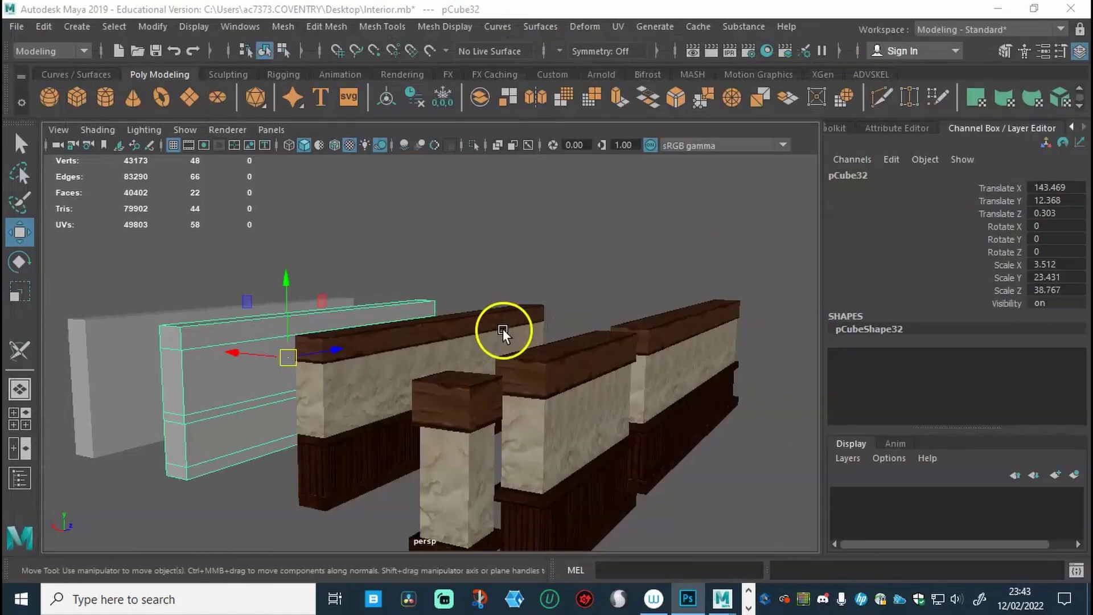
alt+drag(517, 366, 493, 387)
alt+right_drag(493, 388, 446, 312)
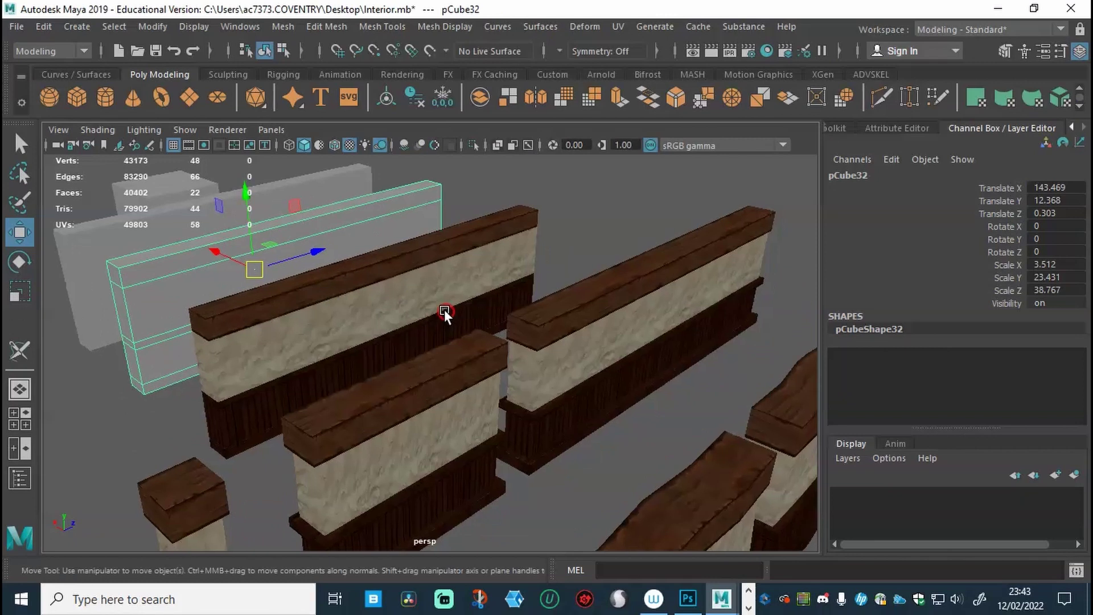
alt+drag(483, 366, 488, 348)
alt+right_drag(488, 349, 541, 366)
mouse_move(541, 366)
alt+mouse_down()
mouse_move(518, 358)
mouse_move(488, 384)
mouse_move(524, 366)
alt+mouse_up()
alt+right_drag(524, 366, 512, 395)
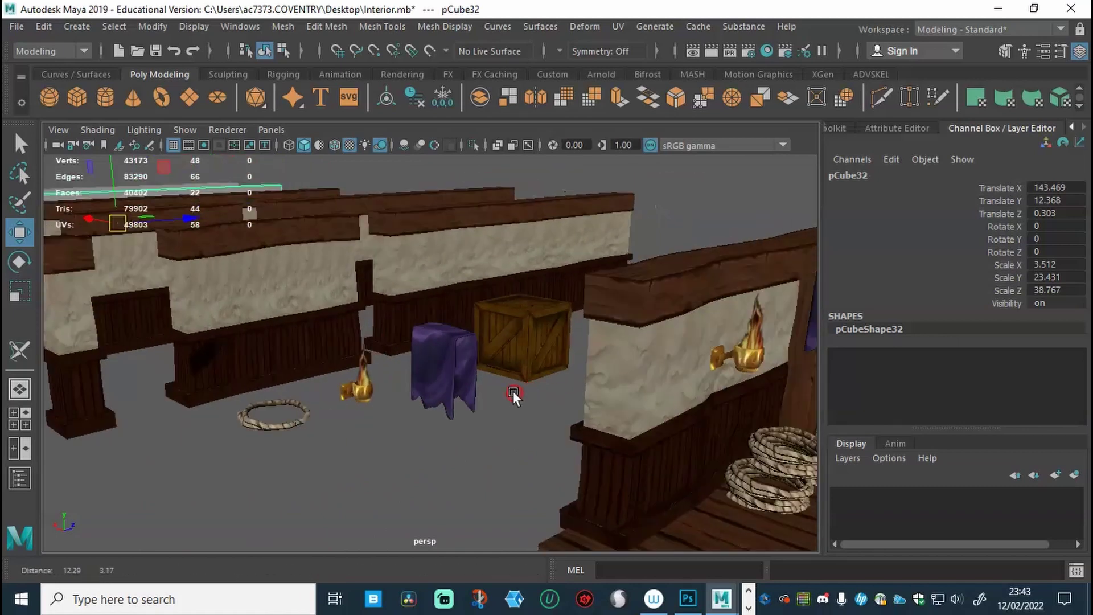
alt+drag(512, 395, 597, 415)
alt+right_drag(598, 415, 556, 398)
alt+middle_drag(556, 398, 571, 415)
Close in on the rope ring on the floor, select it, and tumble the view around it
click(384, 466)
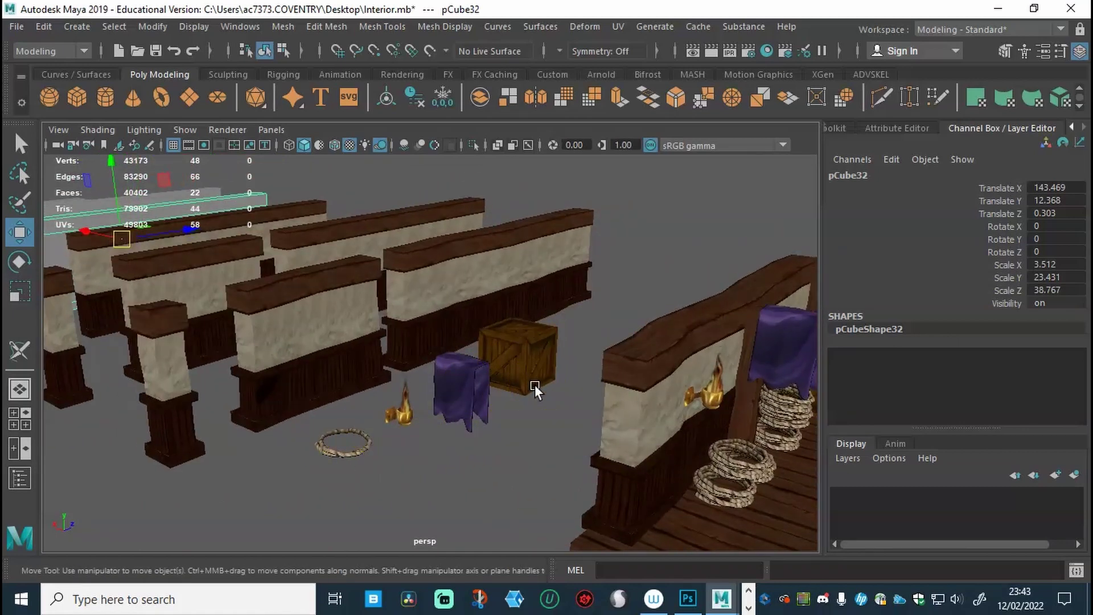
click(337, 395)
alt+right_drag(336, 395, 566, 336)
alt+drag(566, 336, 560, 393)
click(544, 388)
alt+right_drag(560, 393, 512, 440)
click(511, 440)
alt+drag(506, 444, 517, 438)
alt+click(571, 378)
alt+click(506, 379)
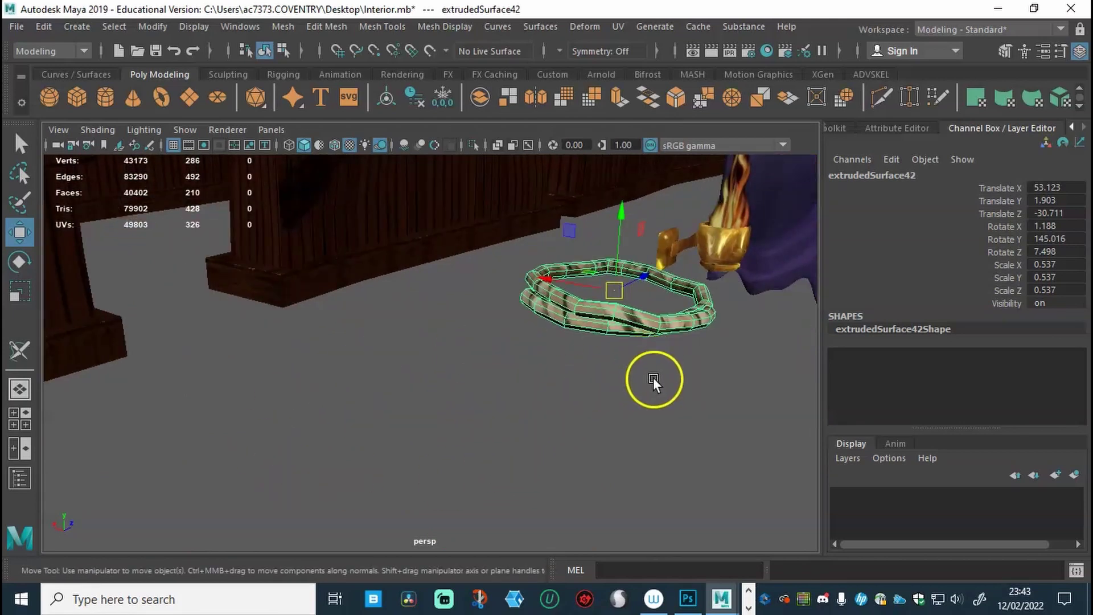
alt+drag(609, 336, 547, 366)
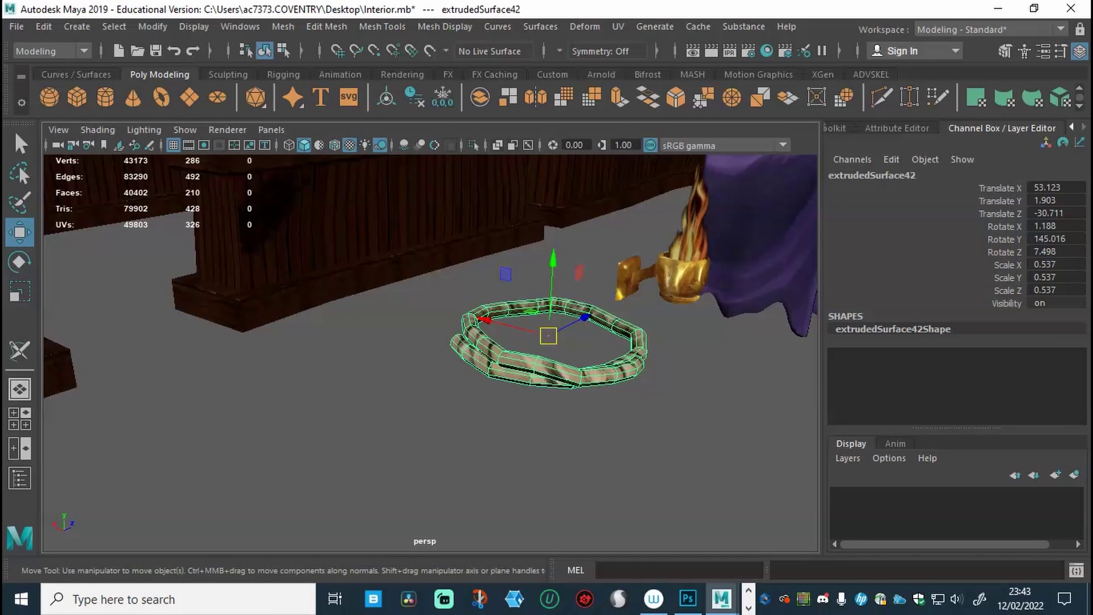
Glance at the Photoshop trim sheet, minimize it, and swing the view toward the torch and curtain
key(alt+Tab)
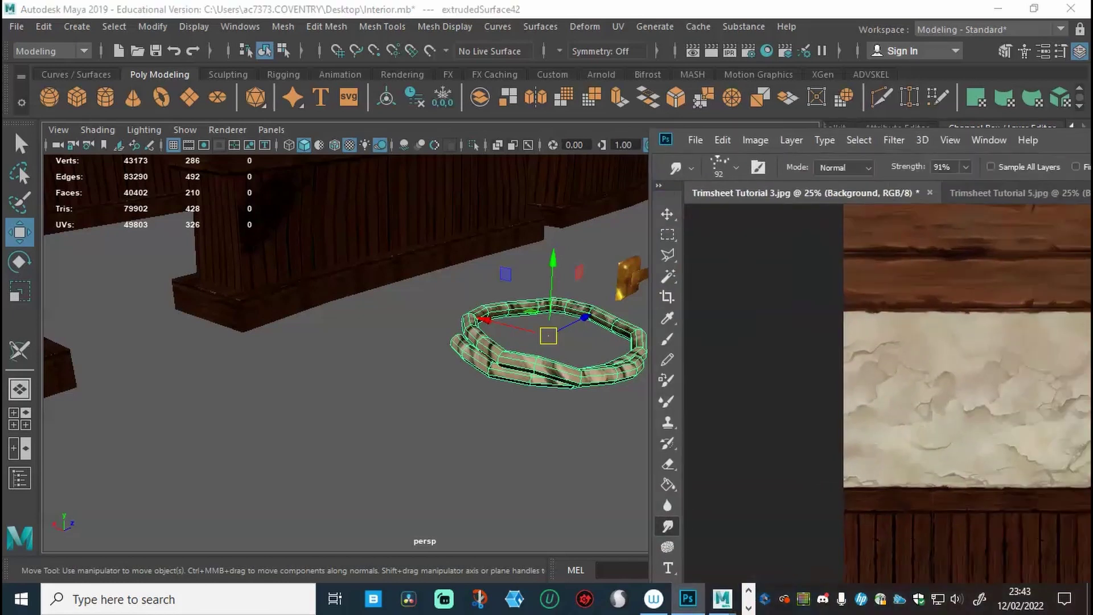
scroll(893, 267, up, 3)
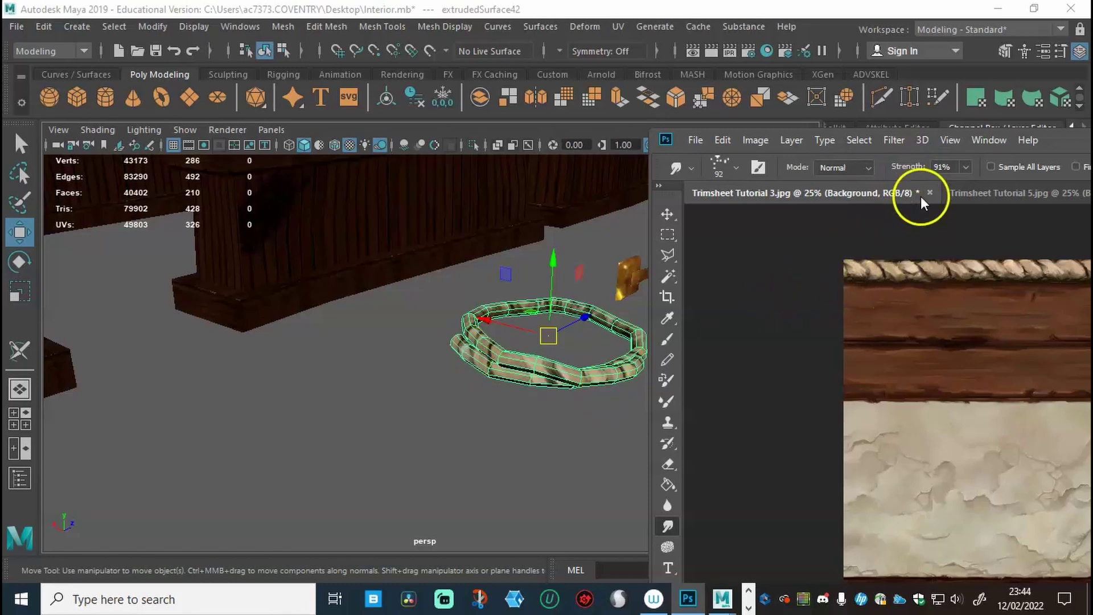
click(1067, 140)
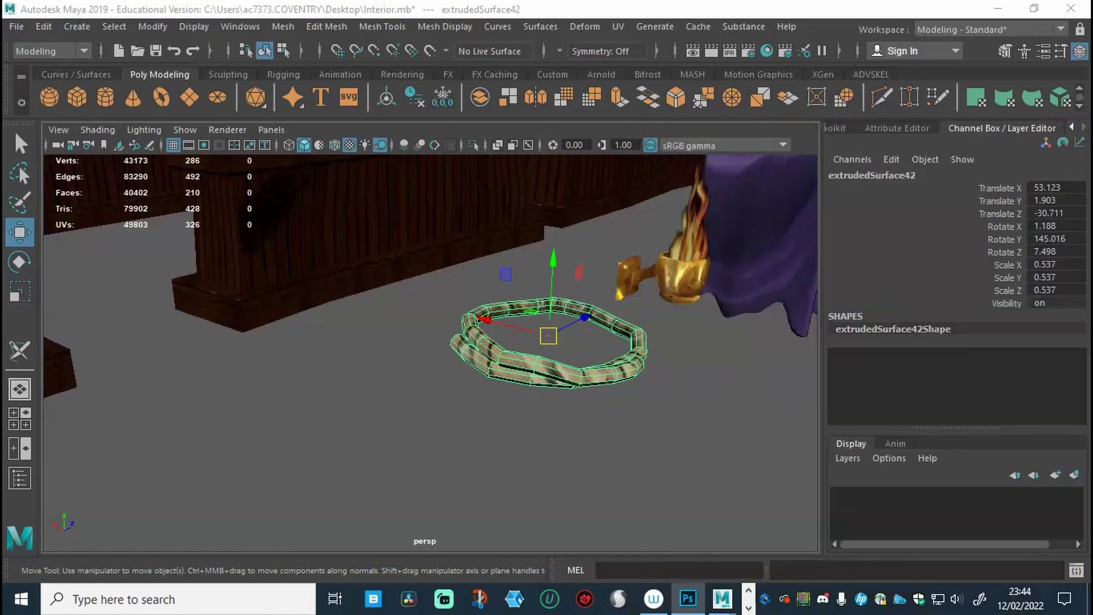
alt+drag(654, 305, 485, 335)
scroll(495, 338, down, 5)
scroll(501, 341, up, 3)
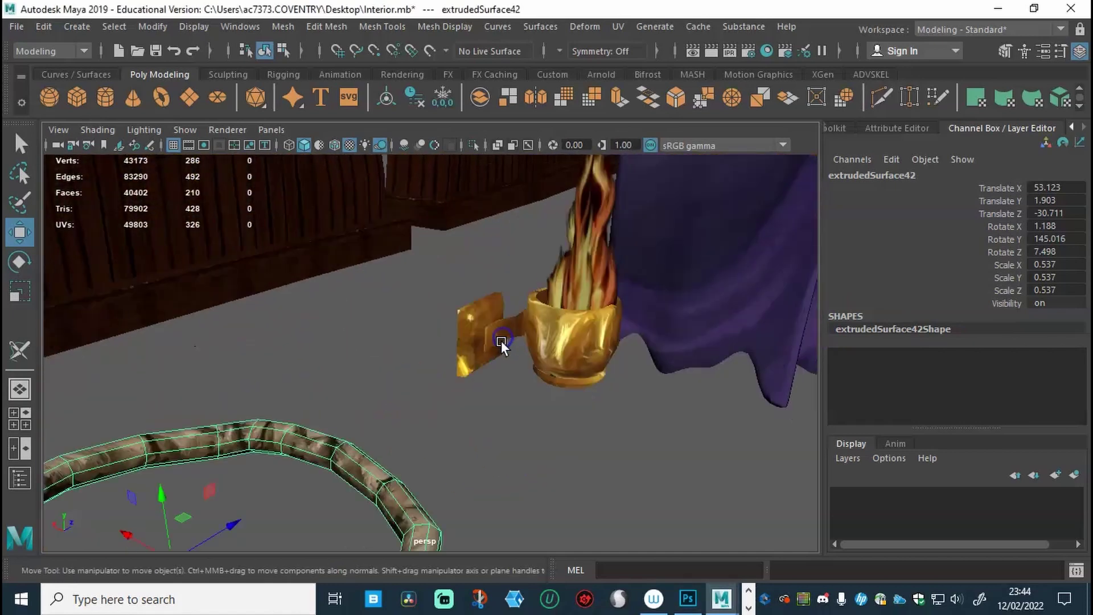
click(535, 335)
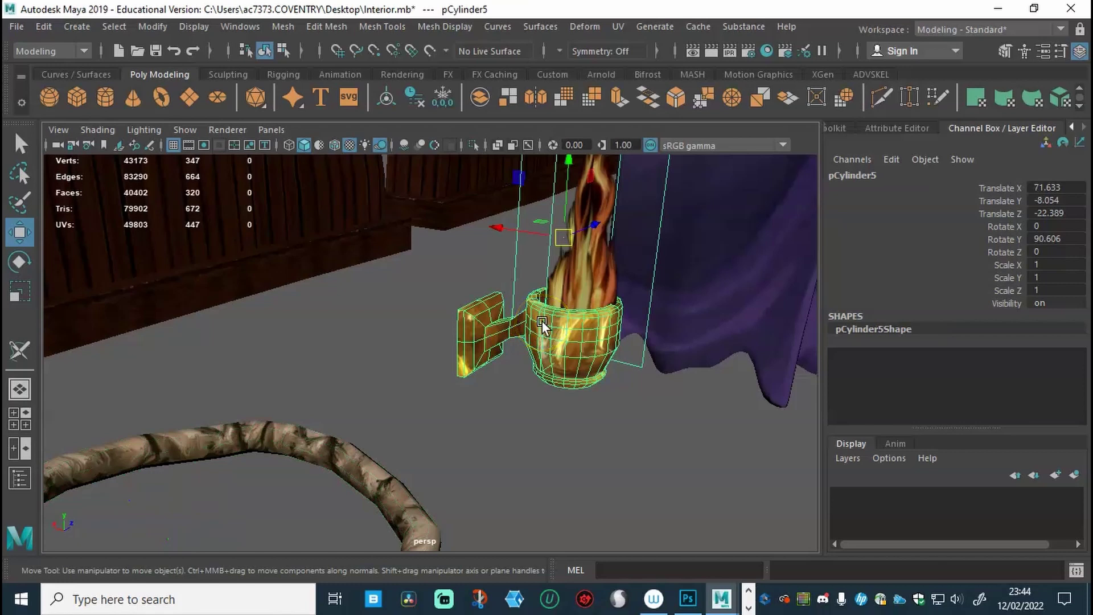
alt+drag(542, 325, 565, 383)
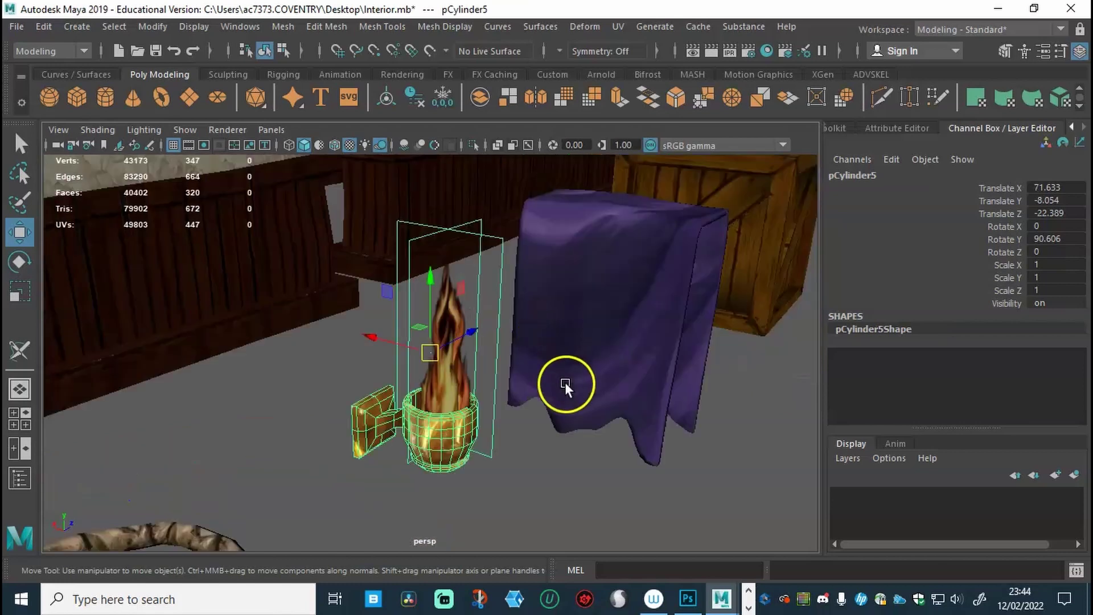
scroll(505, 378, up, 2)
alt+drag(511, 353, 646, 421)
alt+drag(460, 369, 406, 387)
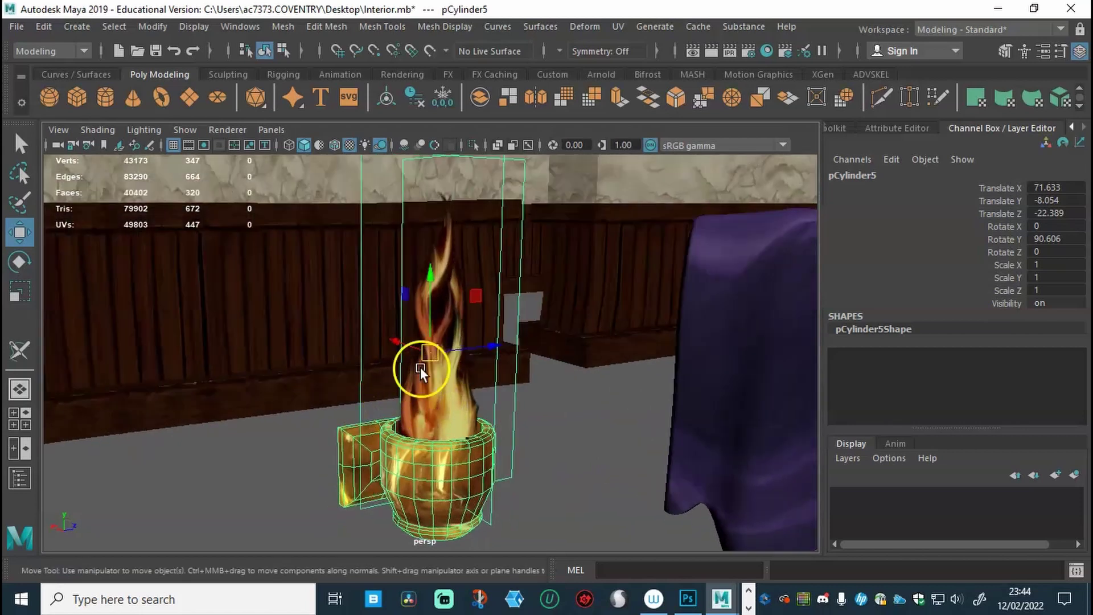
alt+drag(441, 373, 460, 432)
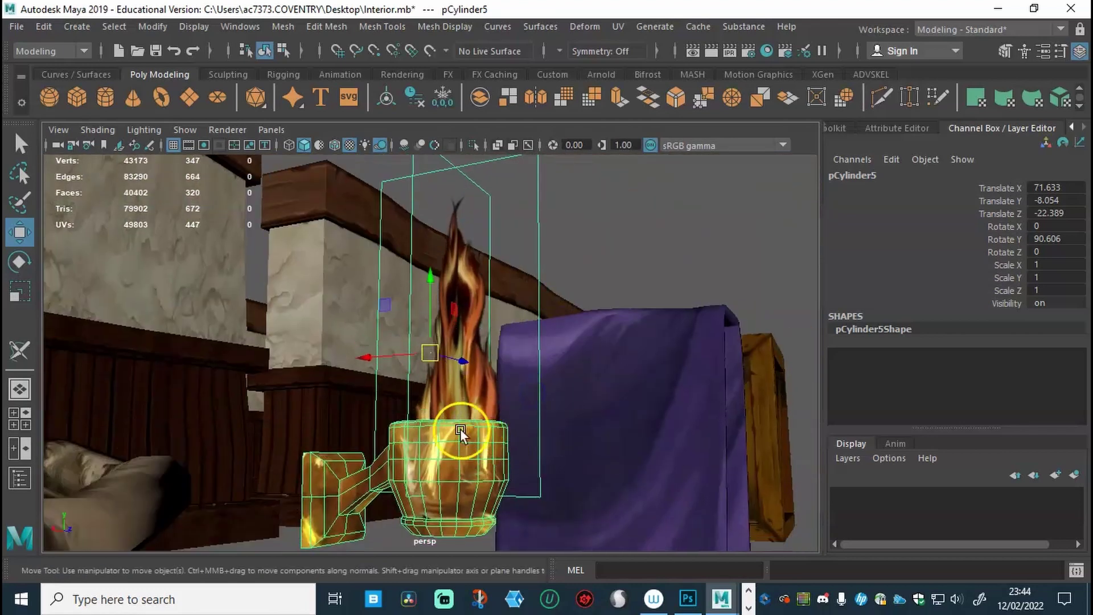
alt+drag(520, 478, 564, 382)
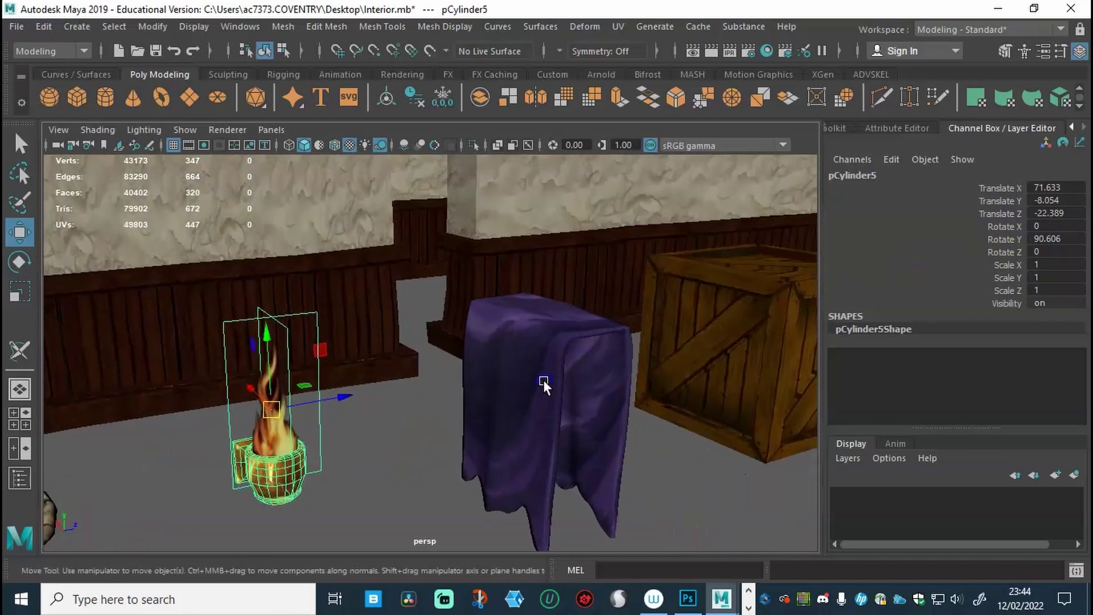
click(543, 385)
alt+right_drag(569, 442, 560, 490)
alt+drag(560, 490, 598, 415)
alt+right_drag(599, 503, 360, 373)
alt+drag(361, 373, 635, 360)
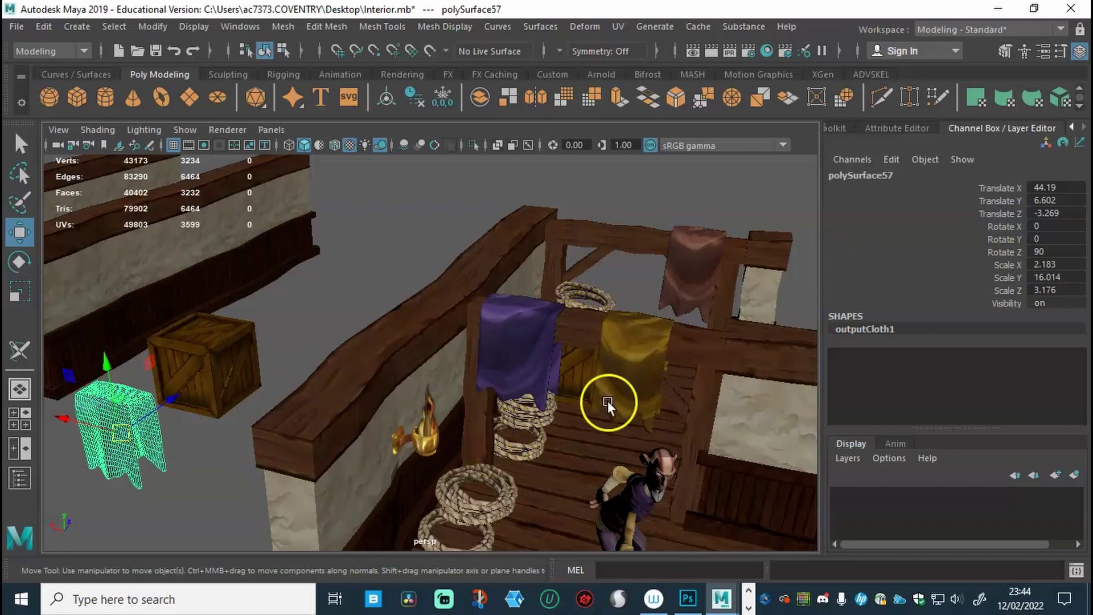
alt+right_drag(103, 385, 317, 359)
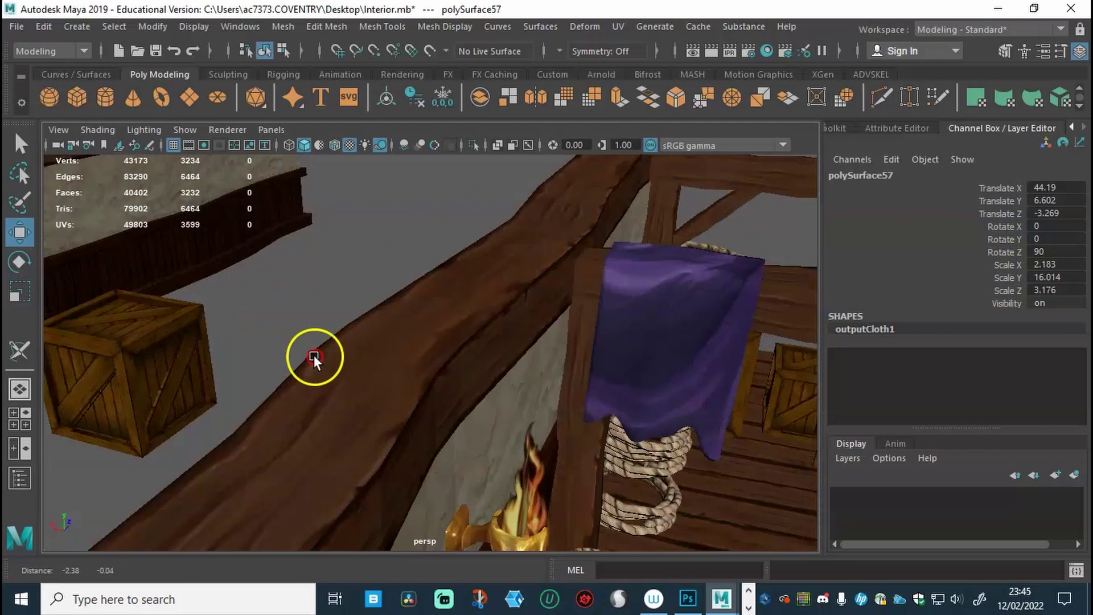
alt+middle_drag(317, 358, 740, 310)
alt+right_drag(740, 310, 486, 412)
click(486, 412)
alt+drag(519, 432, 602, 410)
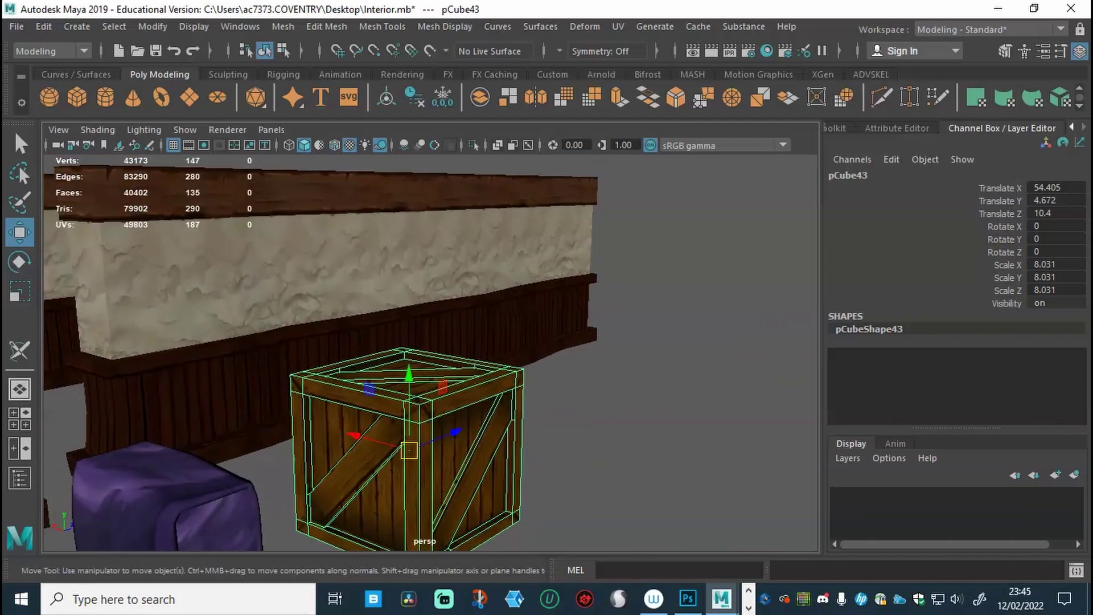
key(alt+Tab)
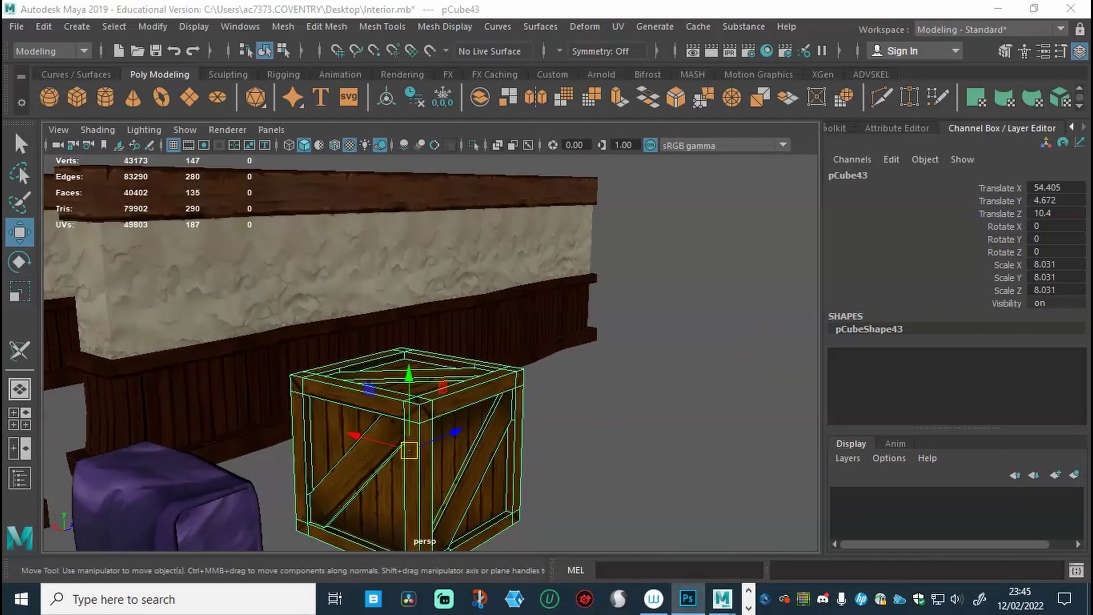
drag(1092, 112, 1092, 284)
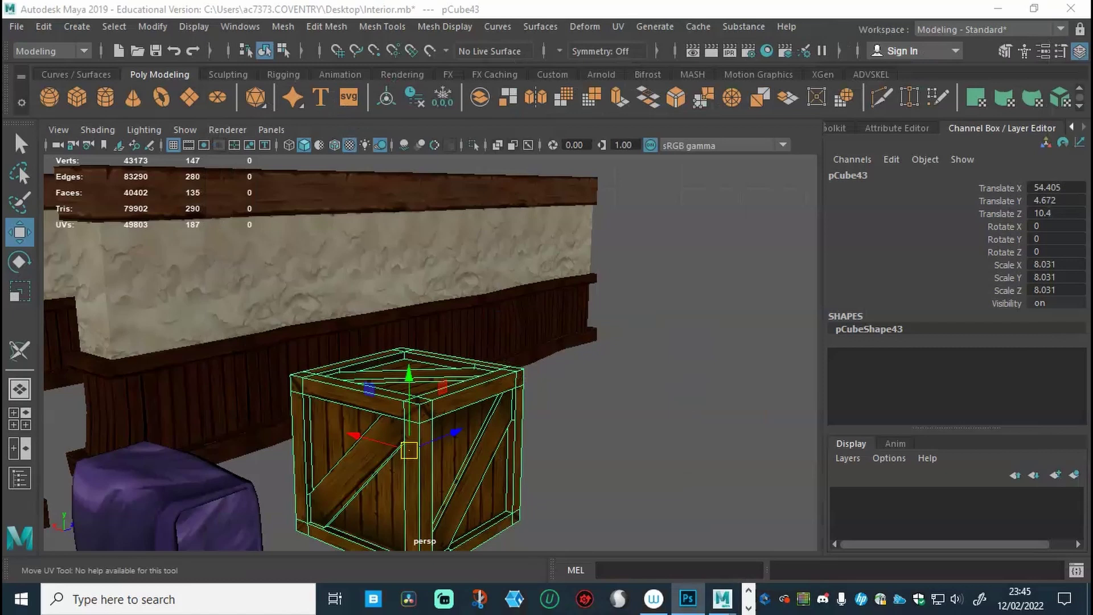
drag(1092, 171, 734, 88)
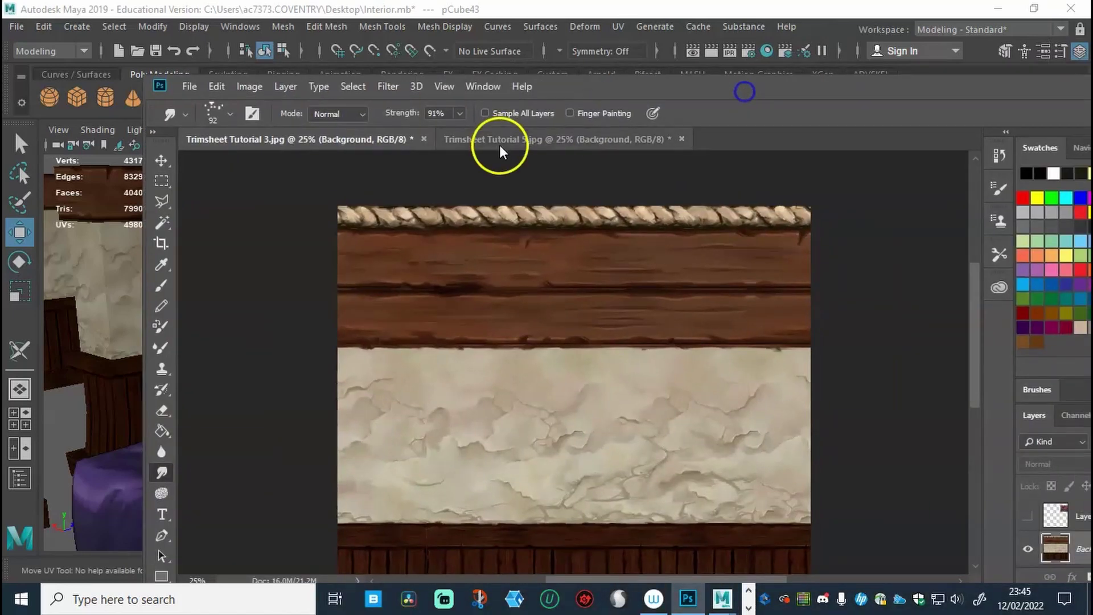
click(506, 147)
scroll(715, 232, up, 4)
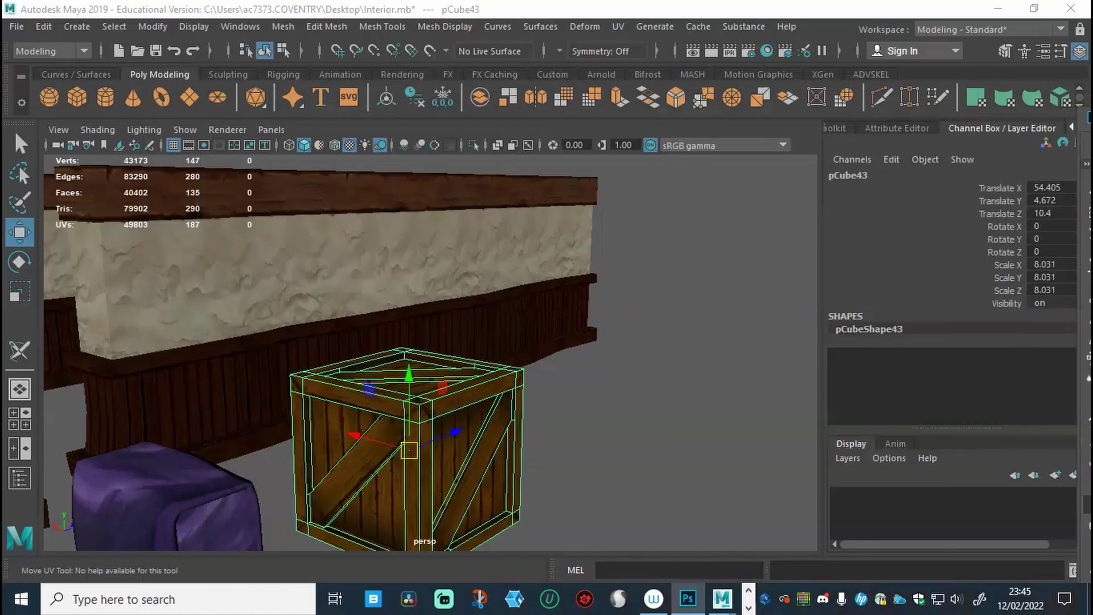
alt+drag(581, 336, 331, 263)
alt+drag(403, 322, 428, 331)
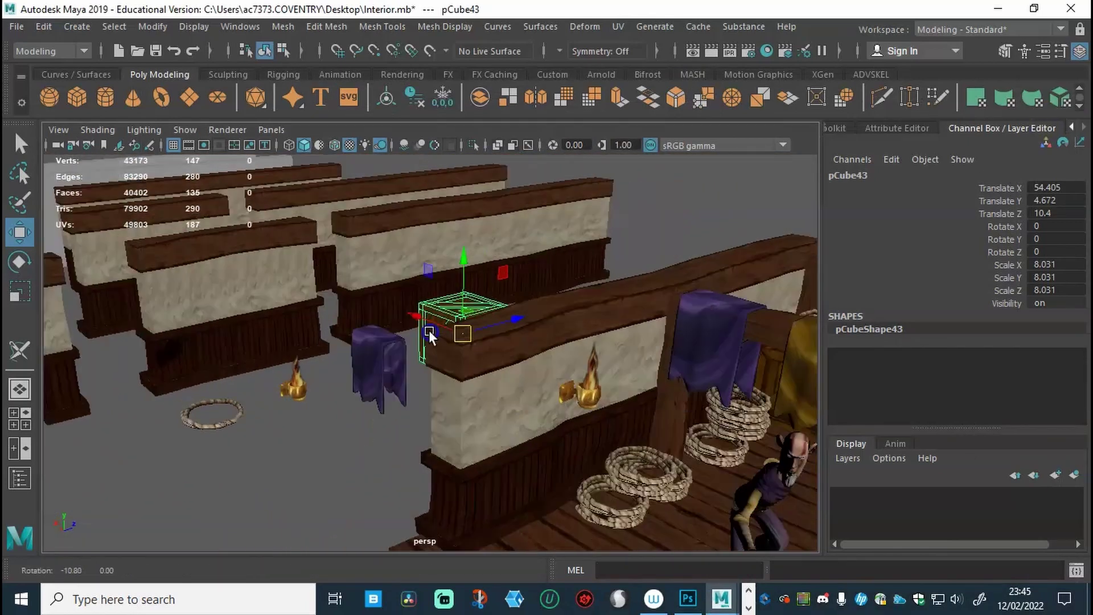
click(417, 312)
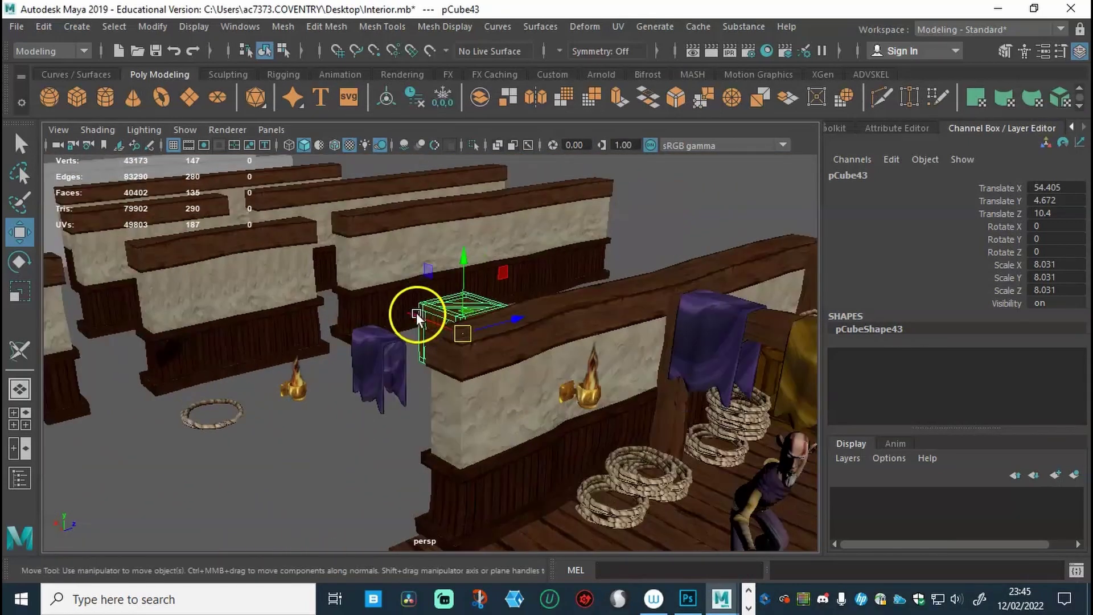
mouse_move(467, 347)
alt+mouse_down()
mouse_move(513, 331)
mouse_move(426, 334)
mouse_move(537, 370)
mouse_move(466, 342)
alt+mouse_up()
alt+right_drag(553, 359, 591, 336)
click(308, 170)
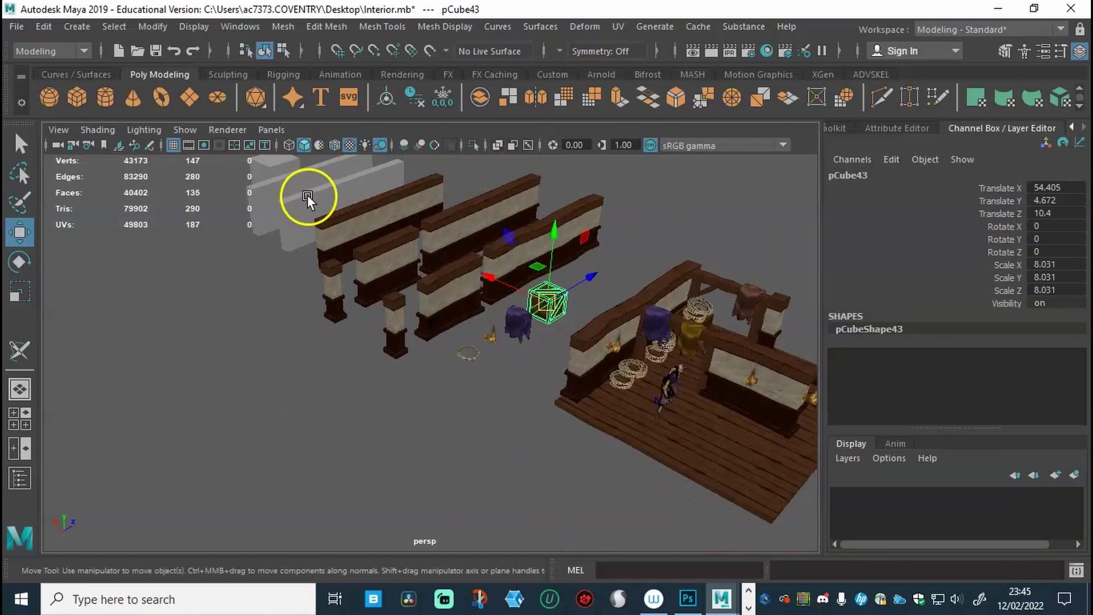
Duplicate the small cube pCube40 and move the copy over near the crate
click(275, 170)
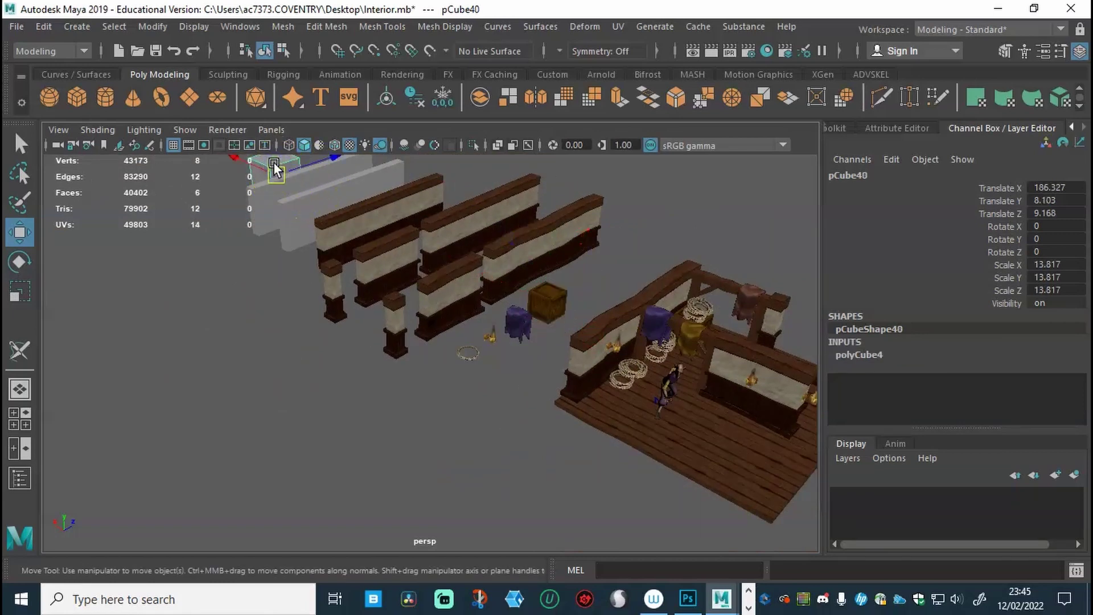
key(ctrl+d)
drag(259, 165, 519, 333)
drag(626, 280, 511, 386)
alt+drag(518, 459, 515, 416)
Scale the copy thin along X, long and taller into a wall slab, then slide it along
key(r)
drag(379, 409, 420, 434)
drag(481, 407, 599, 334)
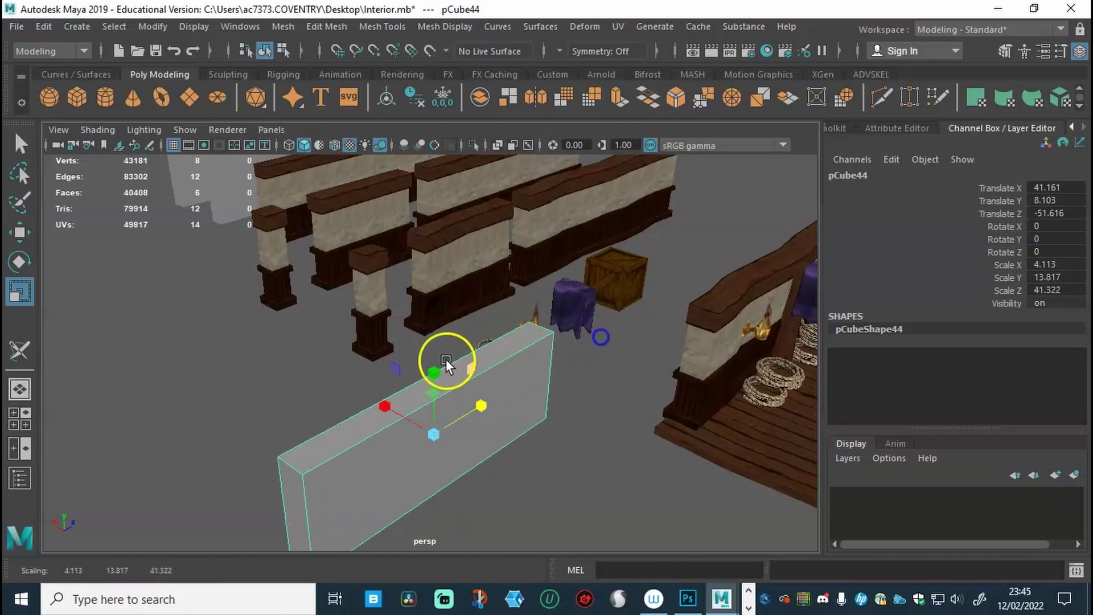
drag(429, 383, 495, 448)
key(w)
drag(478, 371, 592, 405)
scroll(491, 383, down, 6)
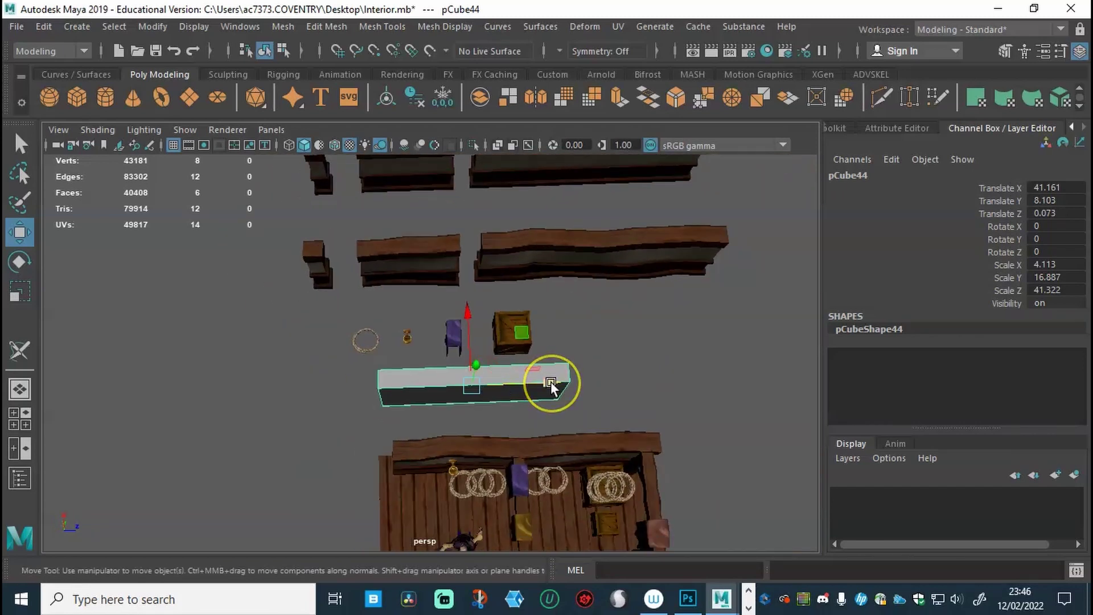
Lengthen the wall block further and raise it slightly
key(r)
drag(555, 381, 644, 369)
key(w)
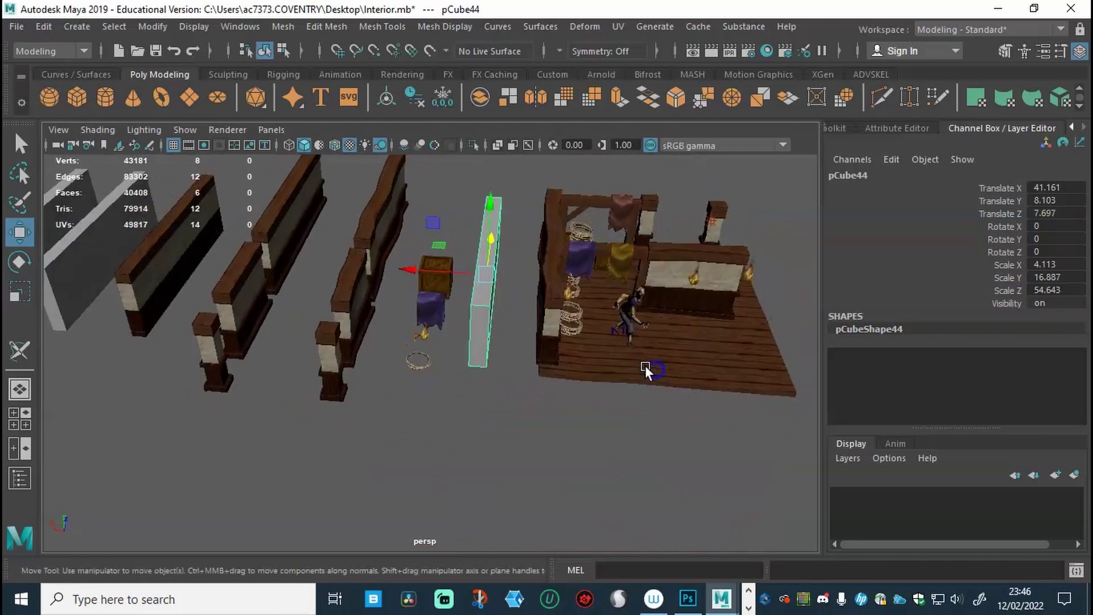
mouse_move(507, 374)
alt+mouse_down()
mouse_move(518, 342)
mouse_move(518, 406)
mouse_move(517, 385)
alt+mouse_up()
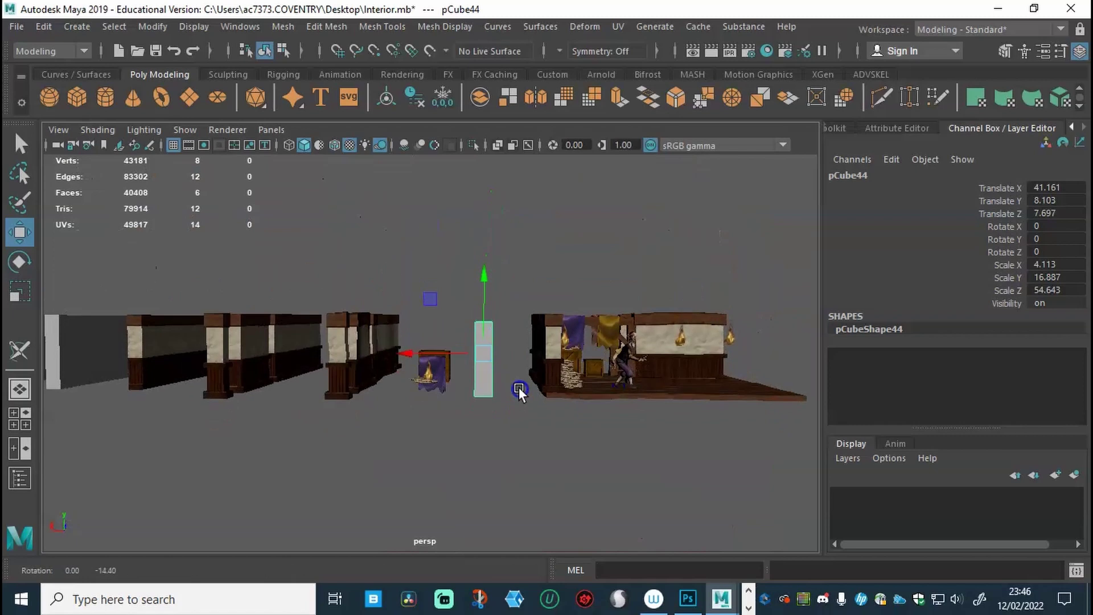
drag(480, 289, 480, 286)
alt+drag(541, 385, 545, 409)
Select the block's top face and adjust its height
right_drag(475, 320, 480, 227)
click(476, 314)
alt+drag(477, 314, 520, 346)
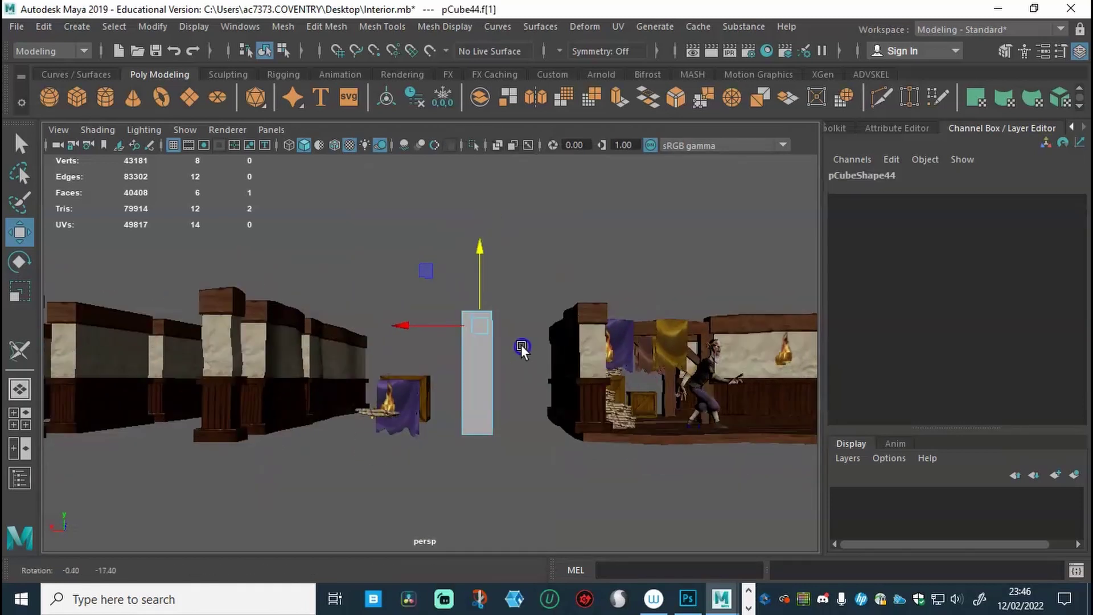
drag(470, 248, 477, 245)
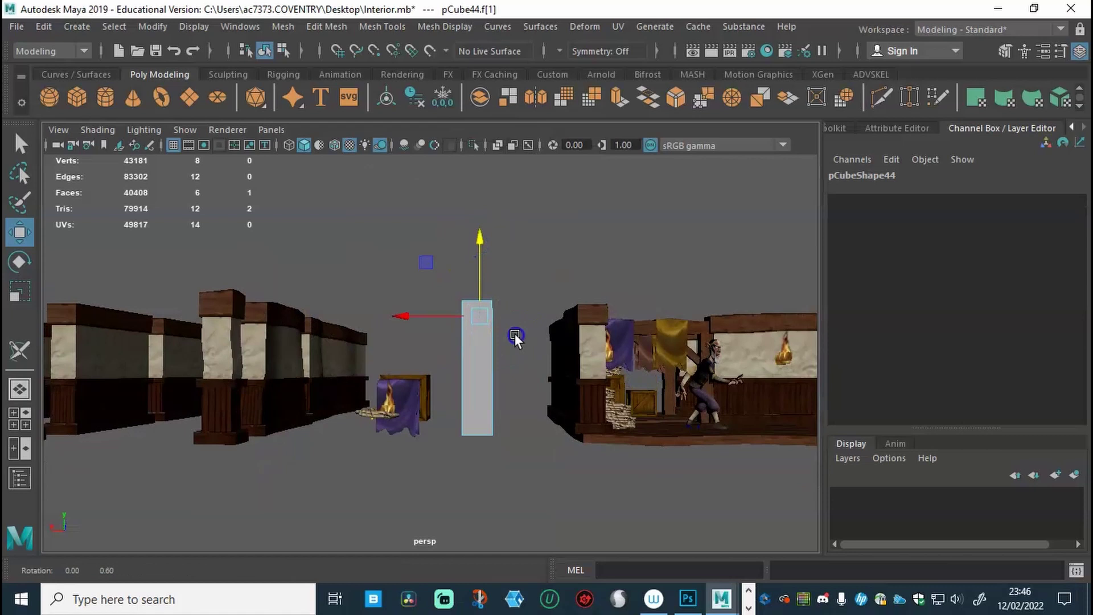
alt+drag(480, 432, 417, 459)
Return to object mode and move the new wall block pCube44 along its length to a clear spot
click(390, 377)
right_click(392, 376)
right_drag(398, 365, 457, 151)
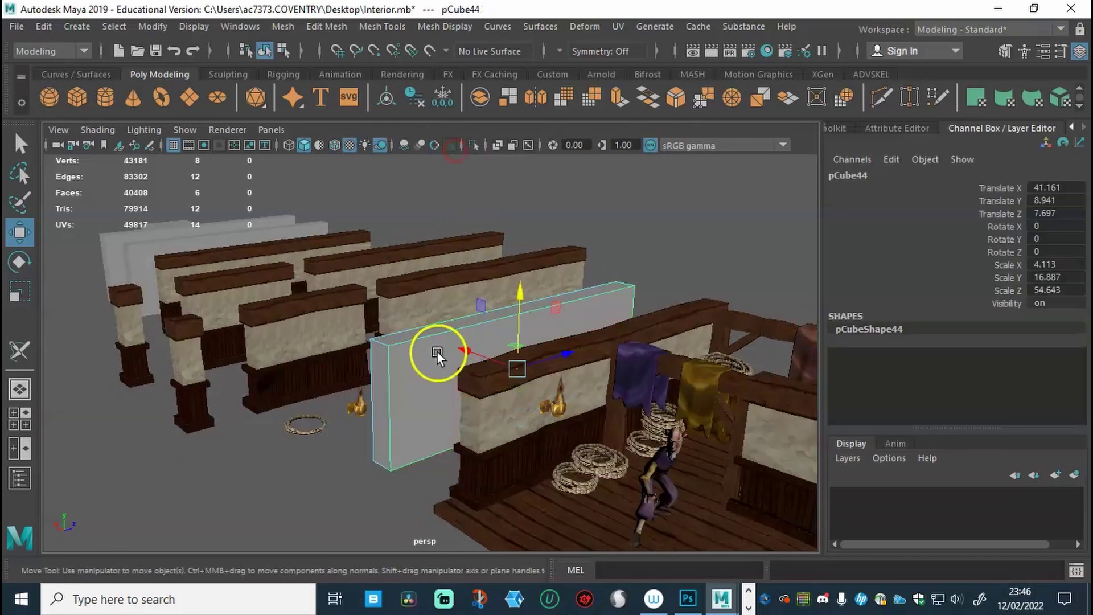
click(386, 382)
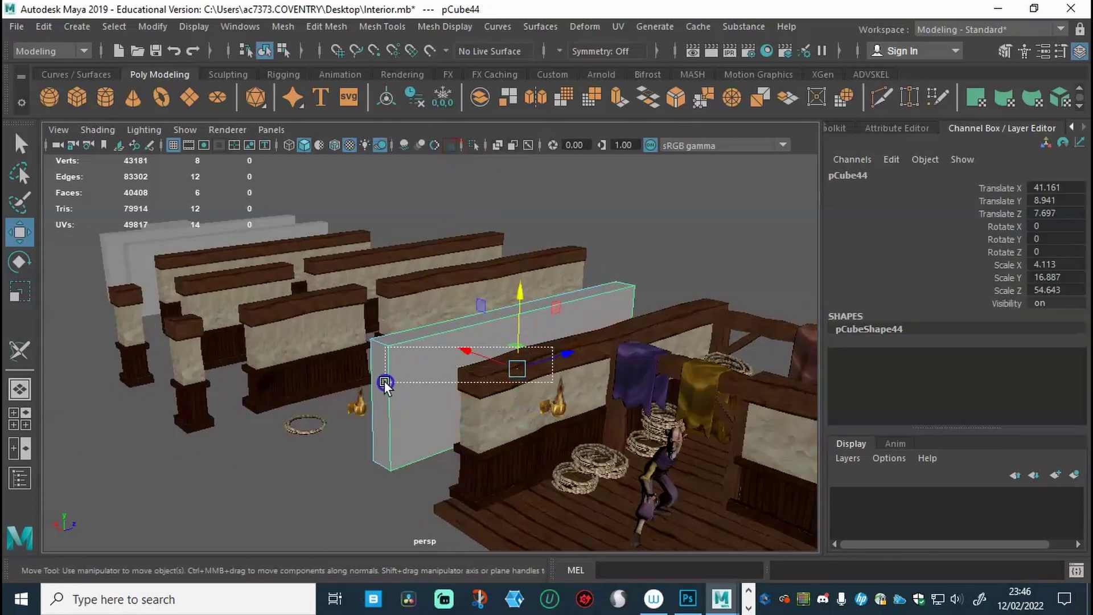
click(419, 359)
drag(573, 353, 285, 446)
alt+middle_drag(285, 446, 521, 422)
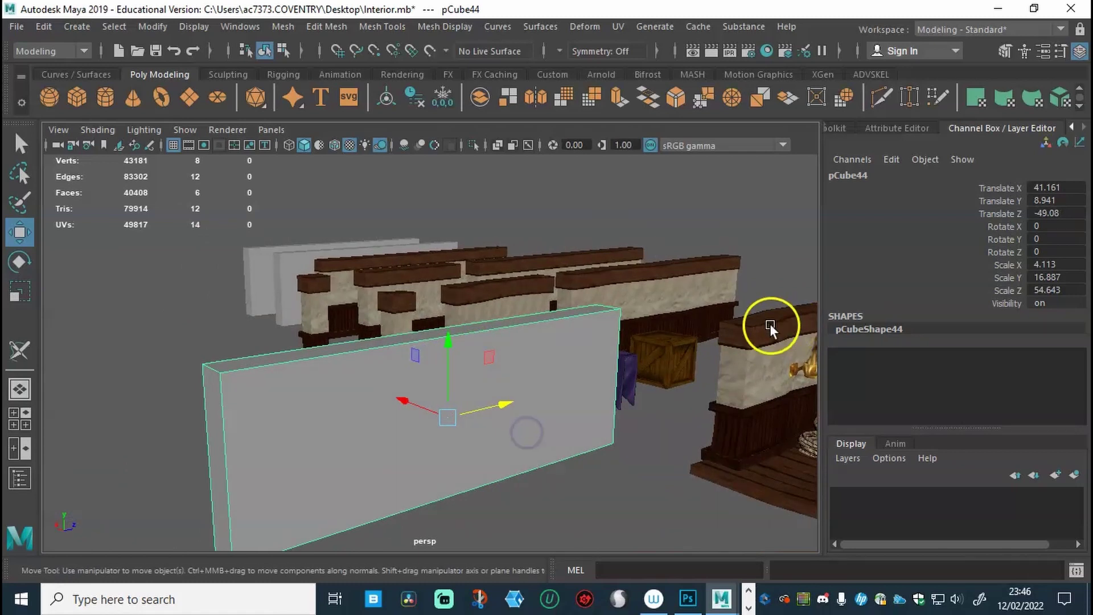
click(879, 98)
alt+drag(541, 336, 530, 334)
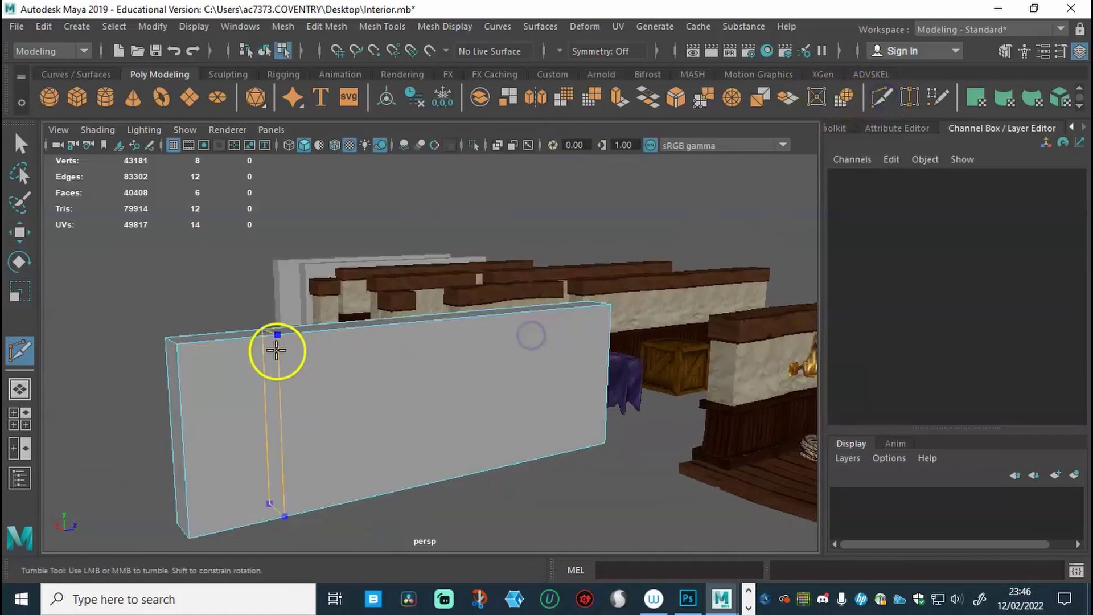
Cut four horizontal edge loops down the wall block, from near the top to near the bottom
ctrl+click(189, 374)
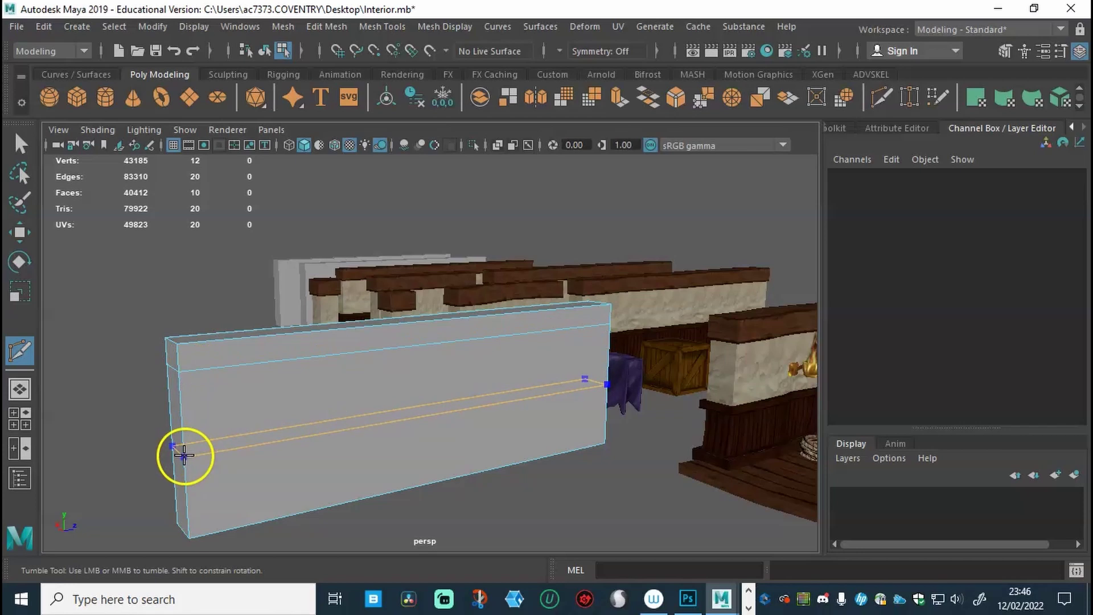
ctrl+click(183, 456)
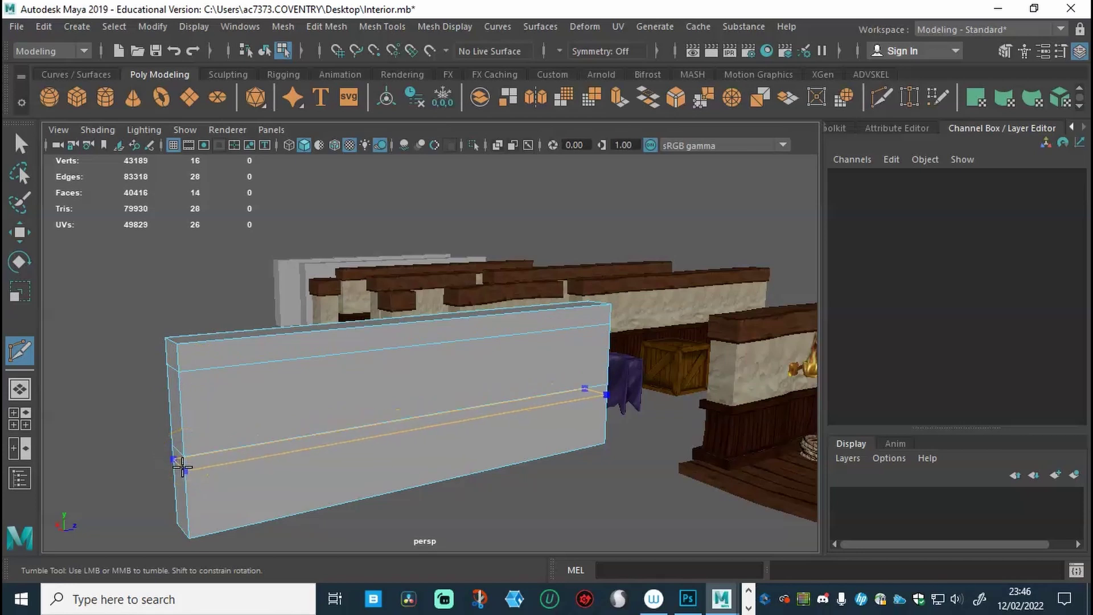
ctrl+click(188, 500)
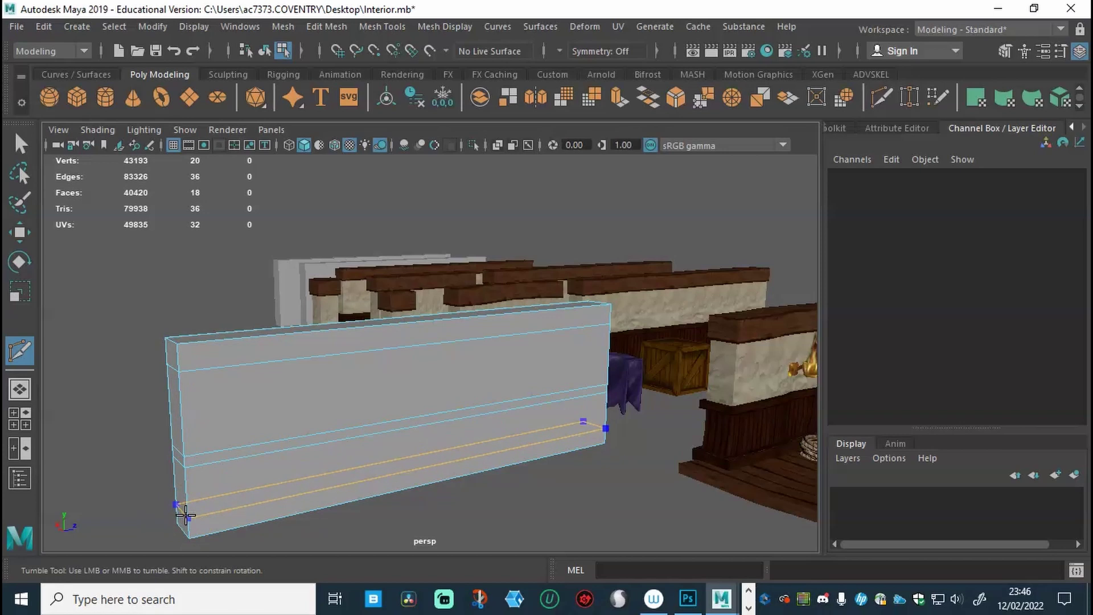
ctrl+click(186, 514)
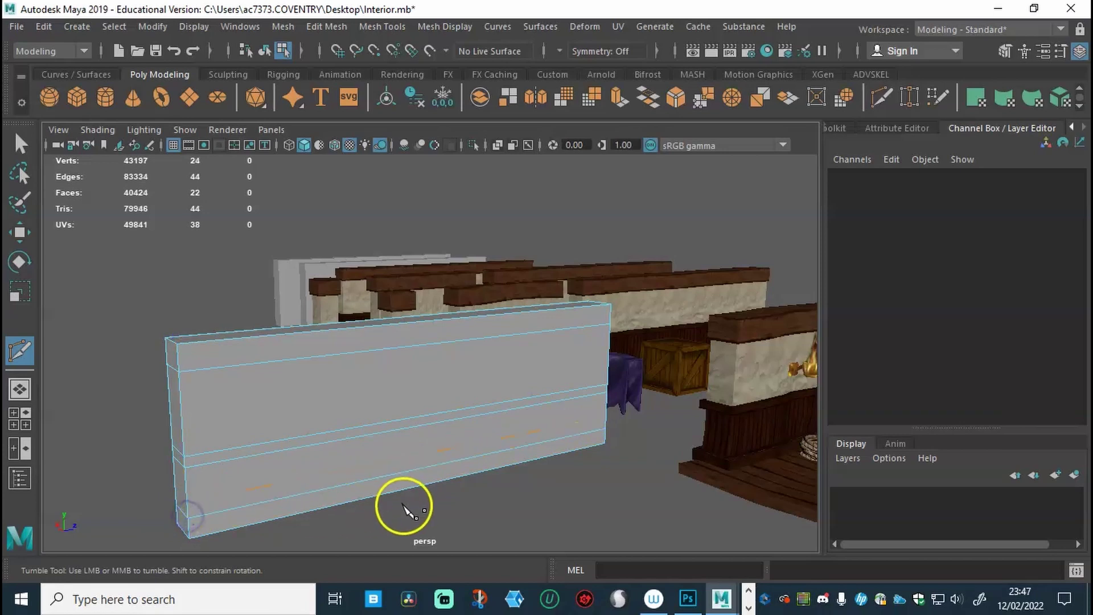
alt+drag(402, 506, 446, 504)
mouse_move(447, 505)
alt+right_down()
mouse_move(407, 488)
mouse_move(446, 471)
mouse_move(434, 490)
alt+right_up()
alt+drag(434, 490, 434, 480)
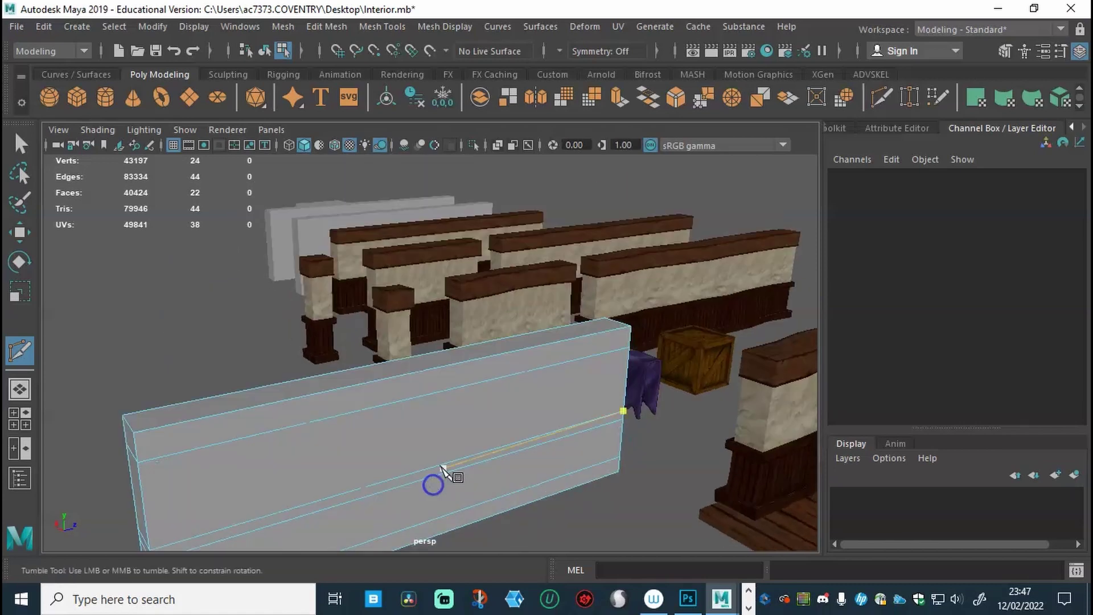
alt+right_drag(435, 480, 434, 454)
alt+drag(433, 453, 478, 412)
Try placing another edge loop starting from the block's left edge
click(326, 425)
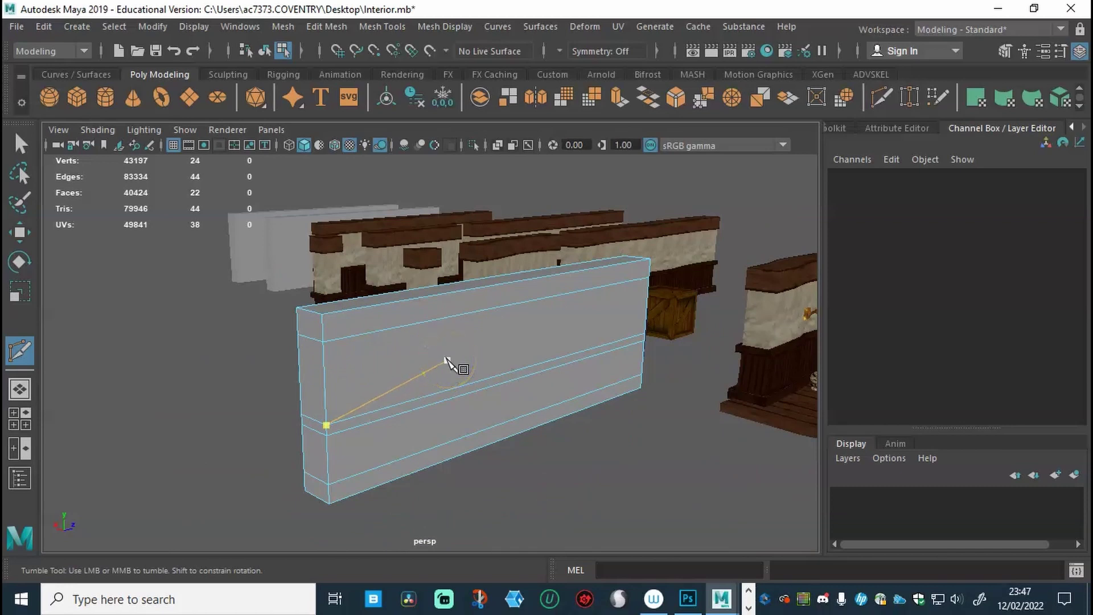
alt+drag(420, 348, 412, 349)
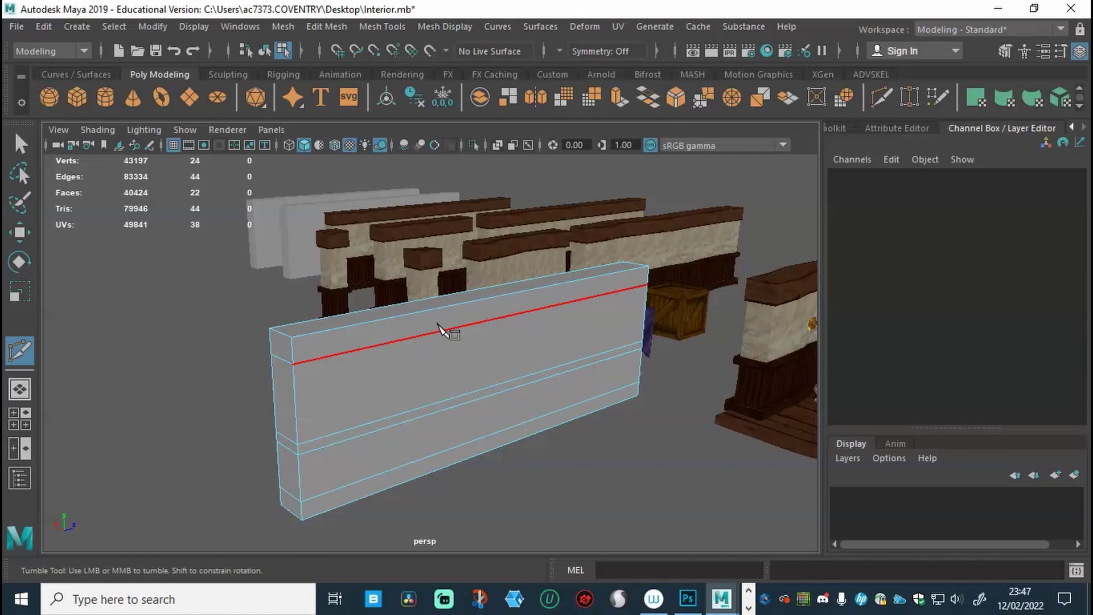
drag(441, 331, 524, 366)
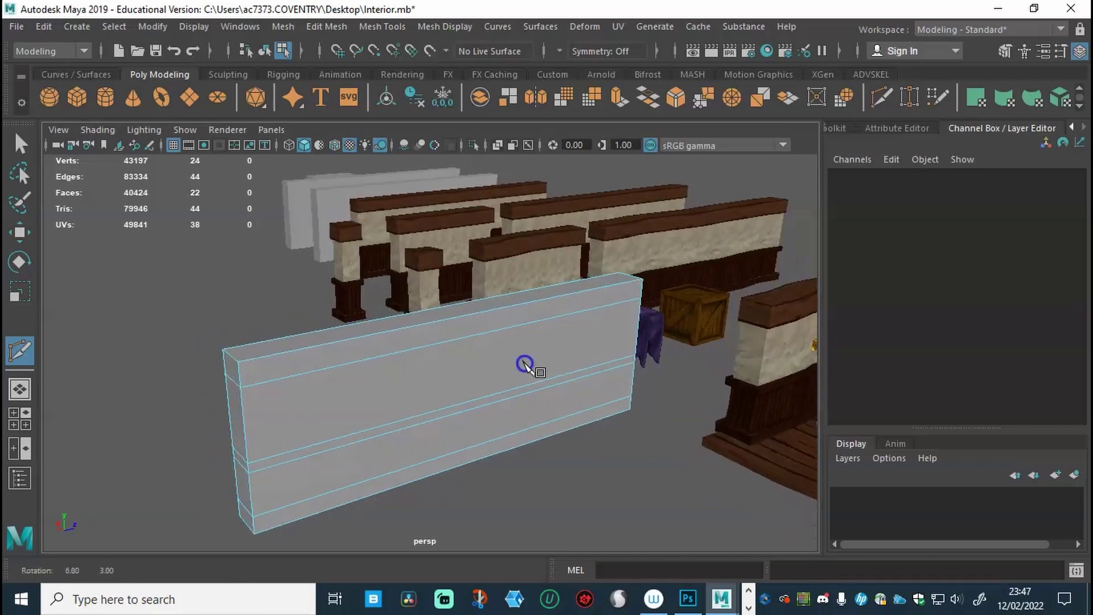
Cancel the unfinished cut and give the block a camera-based planar UV projection
click(75, 140)
click(20, 147)
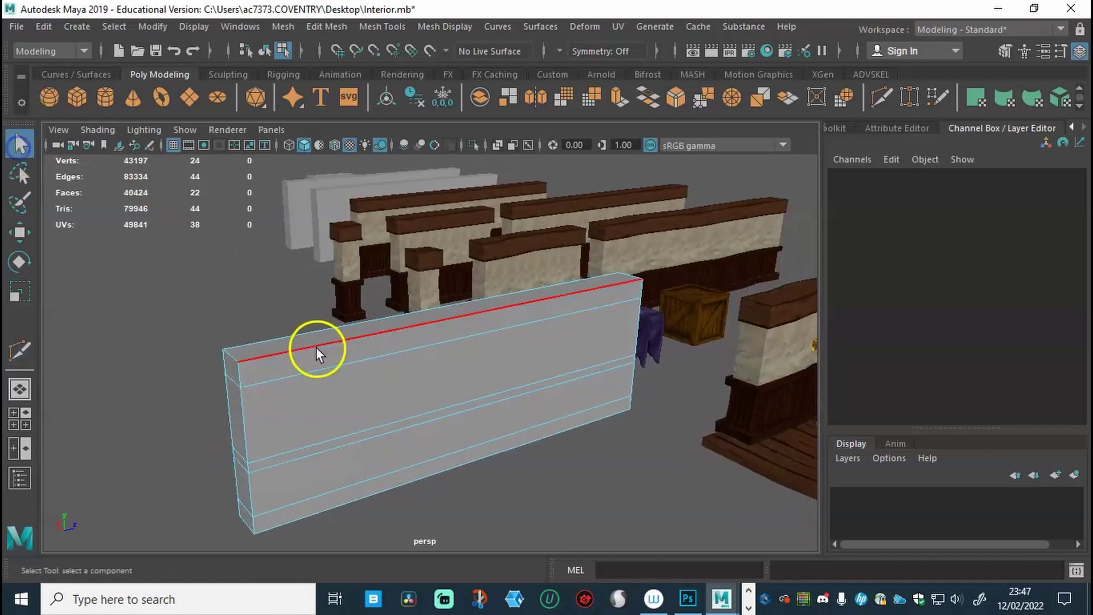
alt+drag(415, 370, 495, 369)
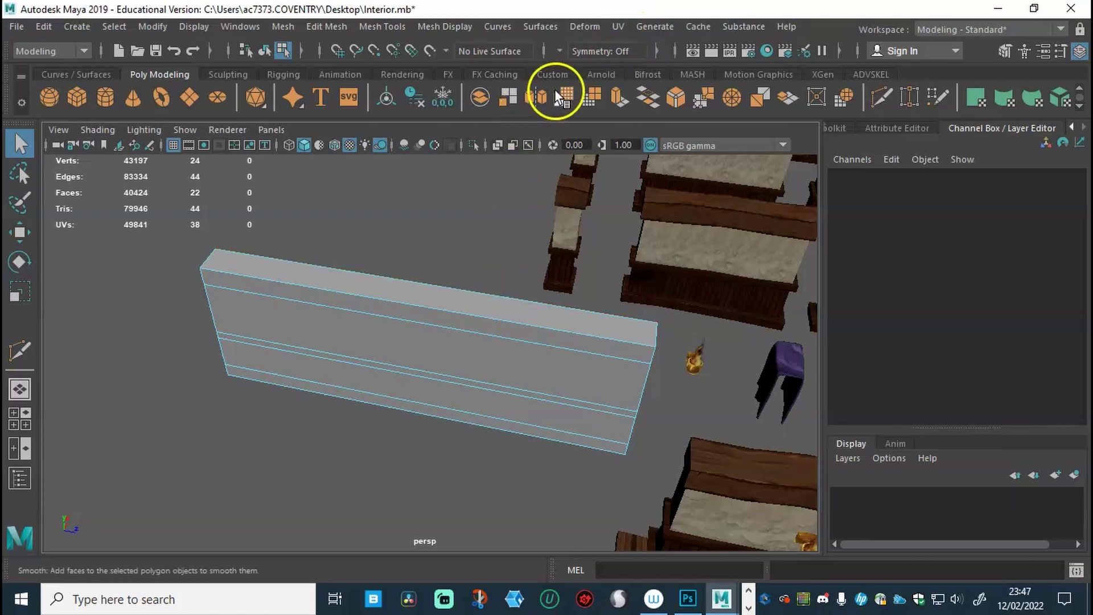
click(616, 27)
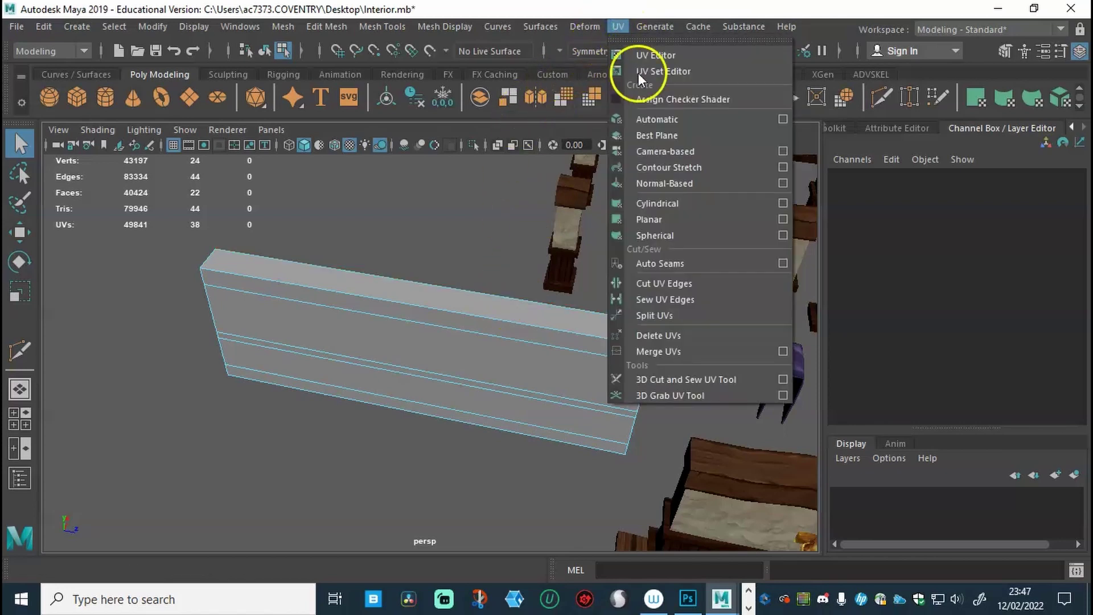
click(666, 152)
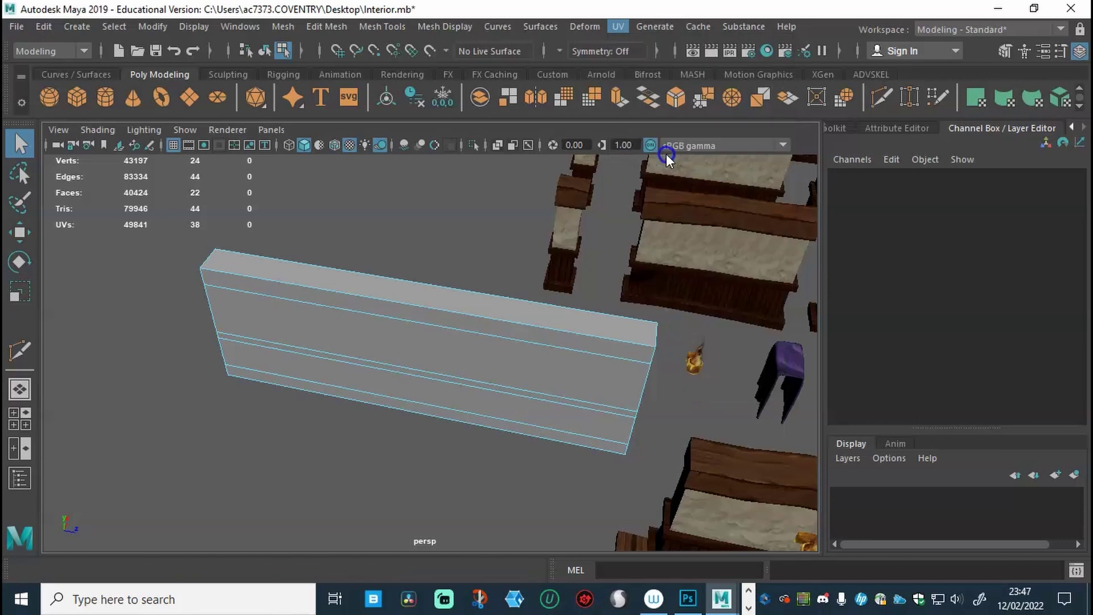
Open the UV Editor without its UV Toolkit and position it over the viewport
click(619, 26)
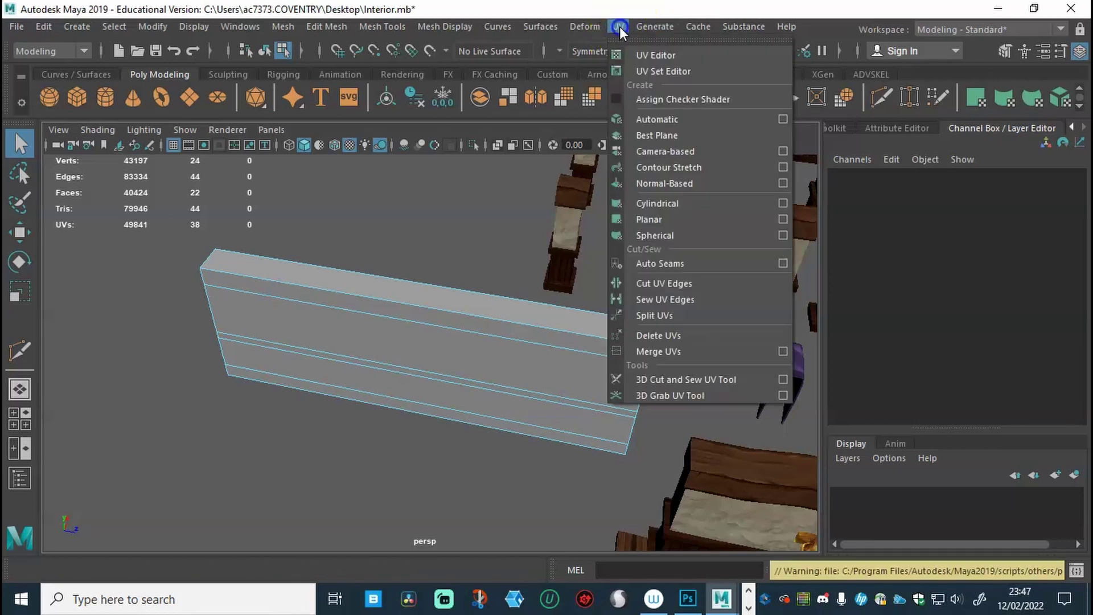
click(644, 55)
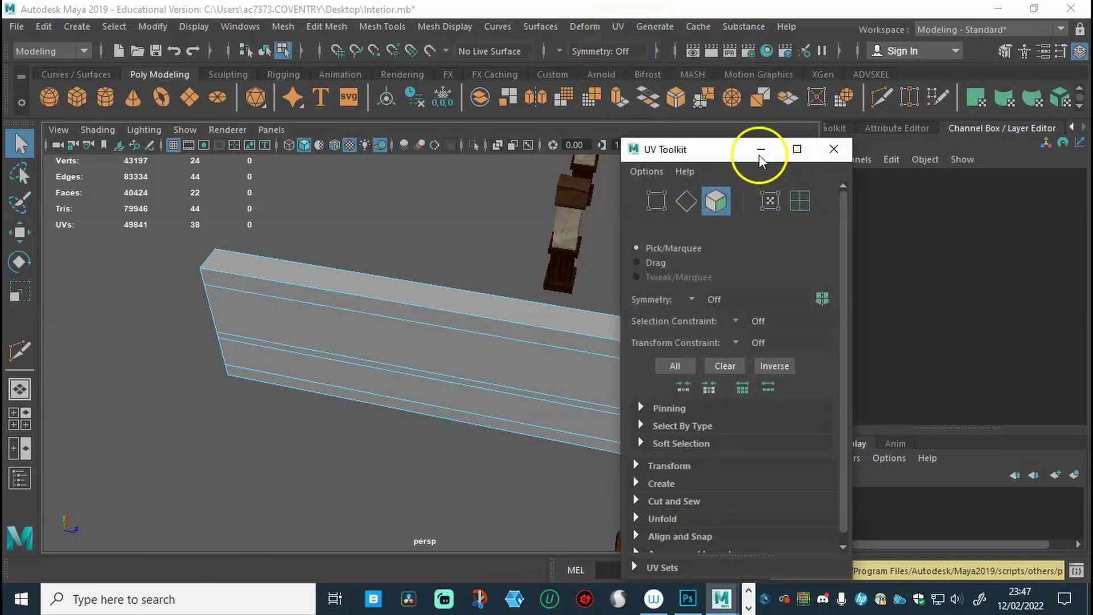
click(831, 149)
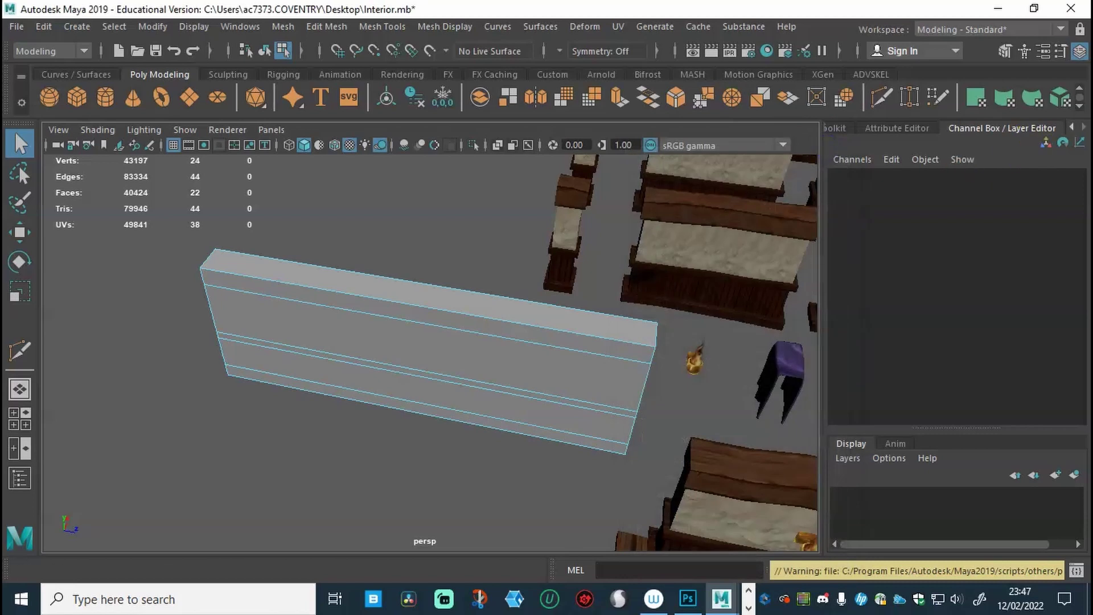
drag(1019, 111, 1070, 128)
scroll(706, 171, down, 3)
right_drag(558, 178, 629, 155)
Reapply the camera planar projection and float the UV Editor aside in its own window
click(618, 26)
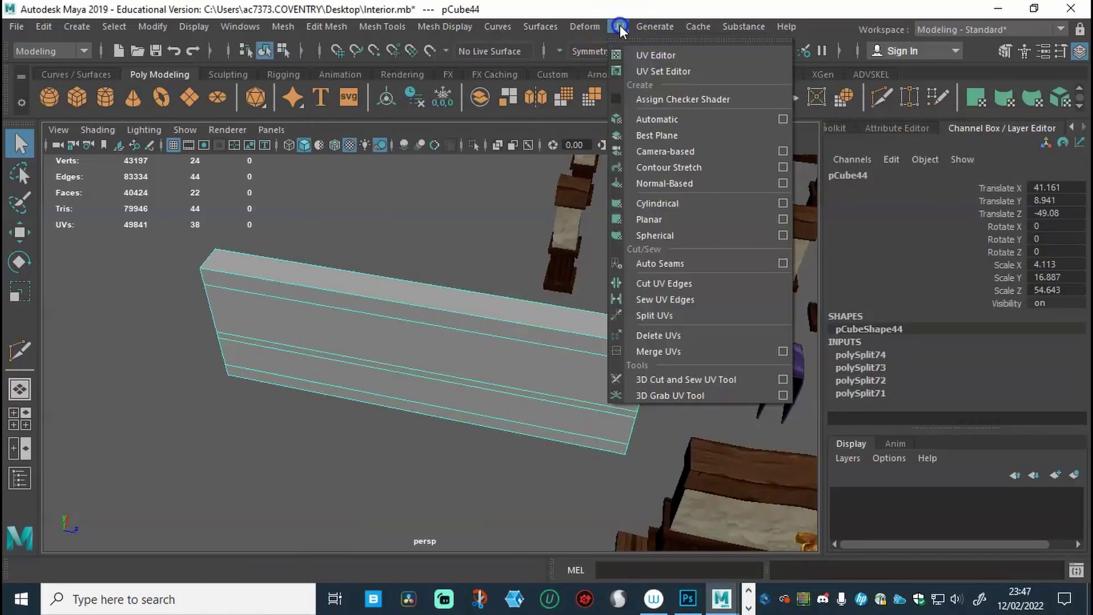
click(671, 152)
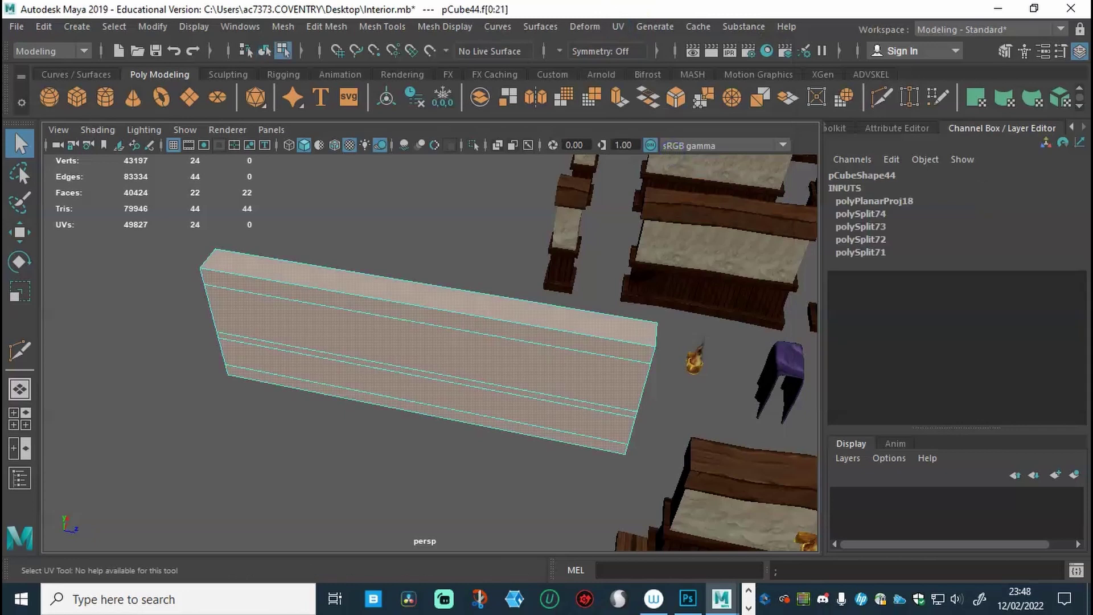
drag(1037, 231, 374, 61)
double_click(582, 428)
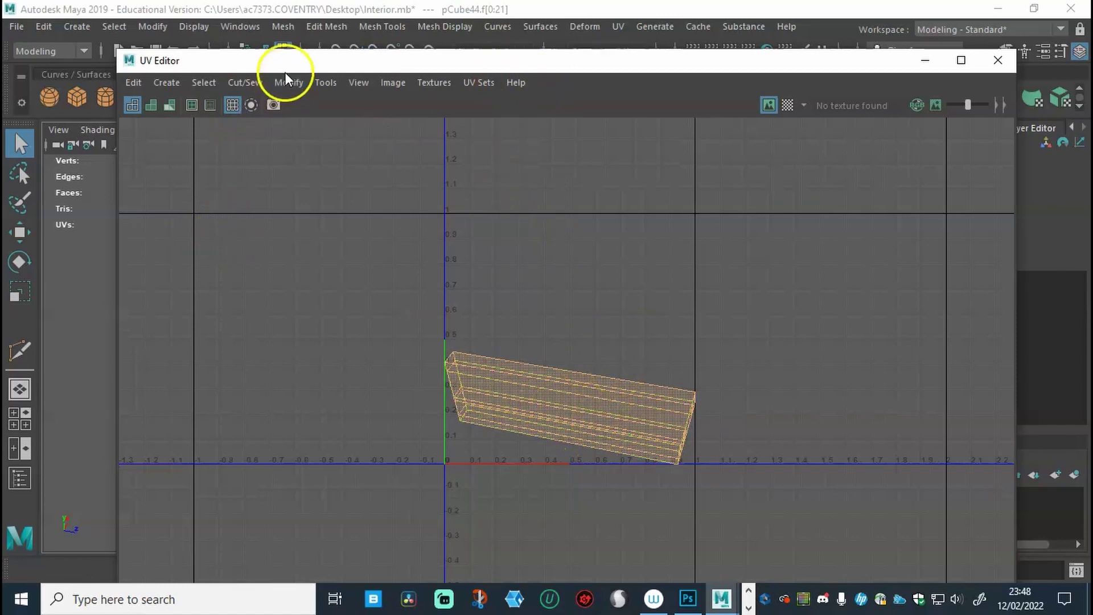
drag(297, 66, 823, 199)
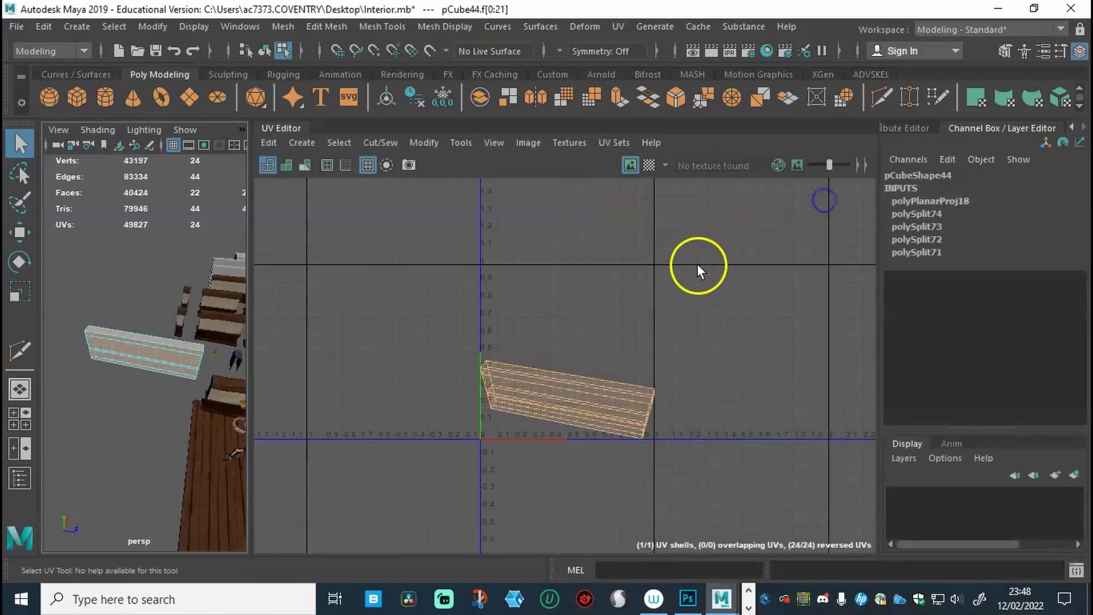
Widen the 3D view beside the UV Editor and select the wall block's middle face strip
drag(250, 311, 477, 321)
alt+drag(325, 431, 298, 427)
click(182, 329)
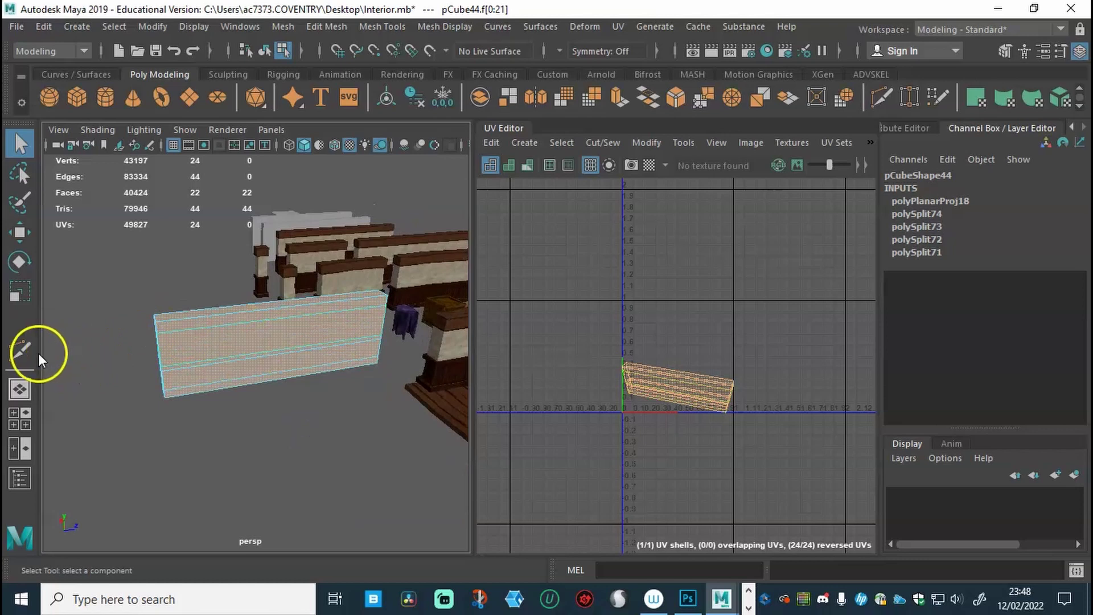
click(624, 27)
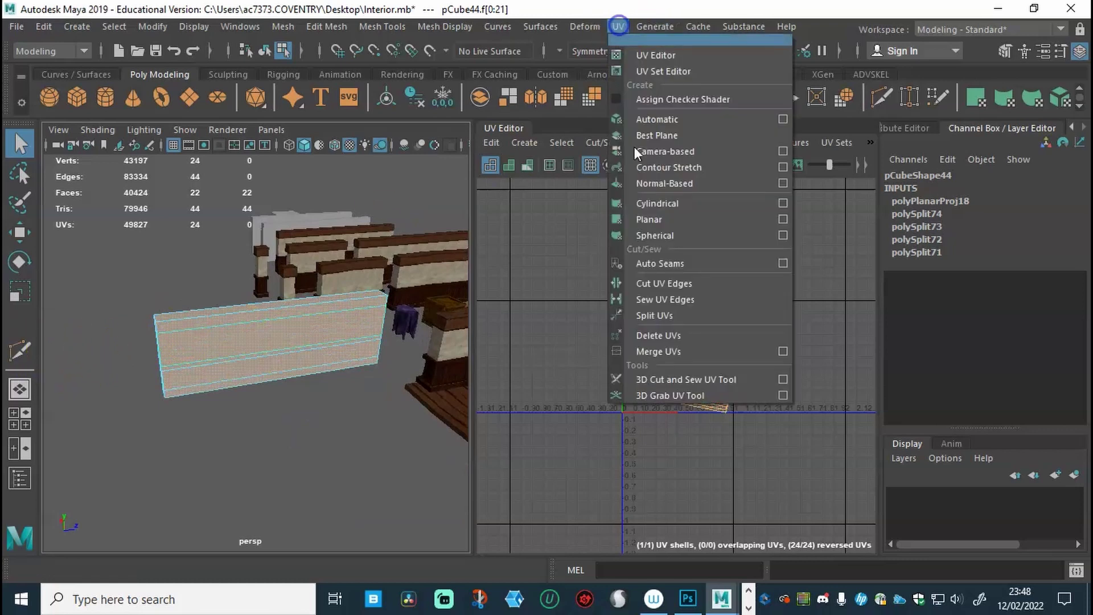
Activate the 3D Cut and Sew UV Tool in Edge mode and cut the first seams, including the long edge
click(665, 376)
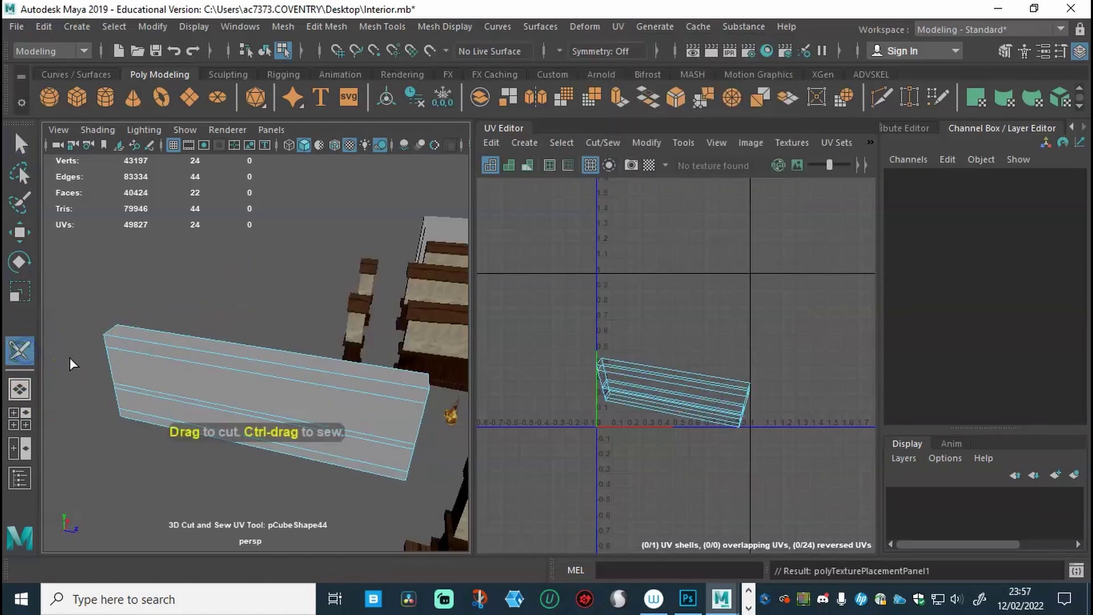
right_drag(266, 369, 266, 268)
mouse_move(313, 374)
alt+mouse_down()
mouse_move(242, 370)
mouse_move(288, 386)
mouse_move(232, 395)
mouse_move(258, 342)
mouse_move(226, 368)
mouse_move(378, 368)
mouse_move(332, 385)
mouse_move(467, 375)
mouse_move(263, 367)
mouse_move(322, 387)
mouse_move(288, 391)
mouse_move(410, 424)
mouse_move(398, 410)
mouse_move(300, 391)
alt+mouse_up()
click(272, 372)
click(227, 434)
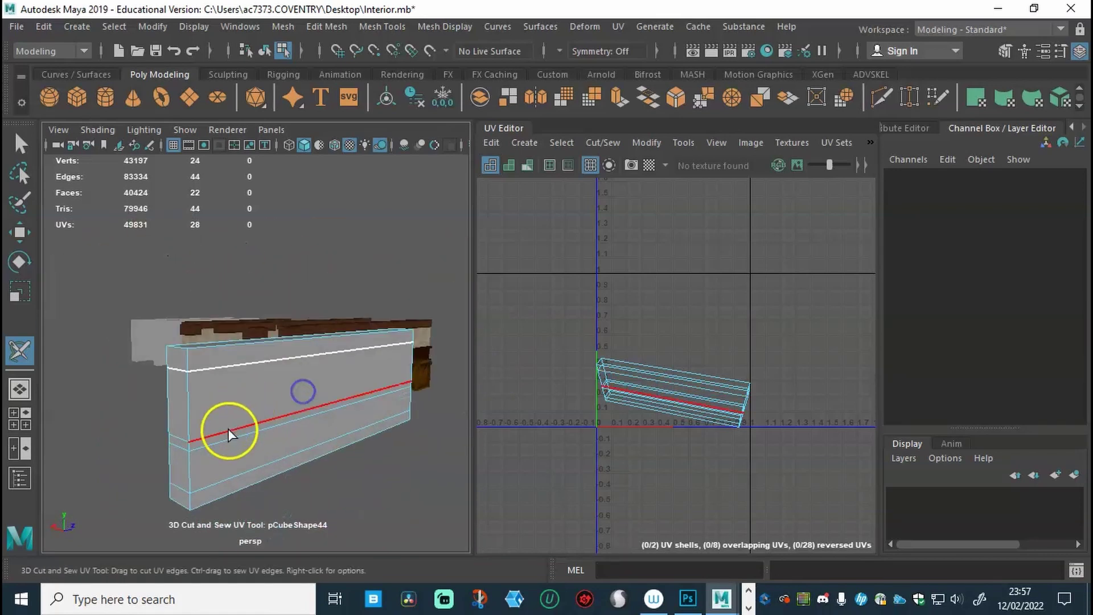
Cut seams along the long red edge and further edges on the block's side
alt+drag(289, 431, 305, 413)
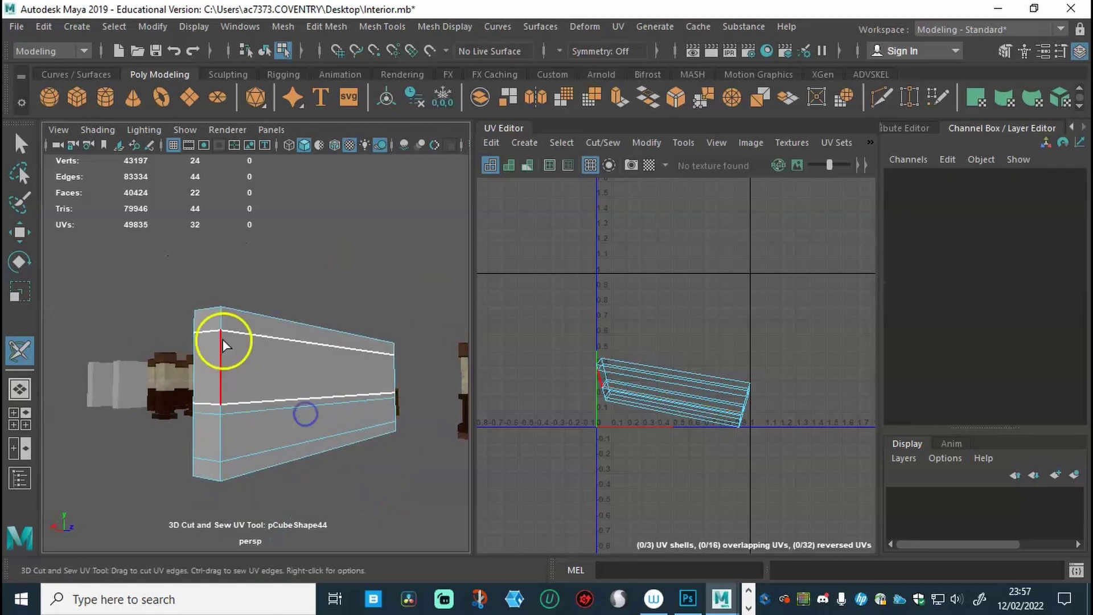
click(248, 417)
alt+drag(208, 415, 275, 458)
mouse_move(268, 452)
mouse_down()
mouse_move(326, 443)
mouse_move(232, 464)
mouse_move(342, 482)
mouse_move(422, 453)
mouse_move(222, 470)
mouse_move(424, 461)
mouse_move(257, 454)
mouse_move(297, 434)
mouse_move(261, 451)
mouse_move(276, 419)
mouse_move(274, 436)
mouse_move(419, 429)
mouse_up()
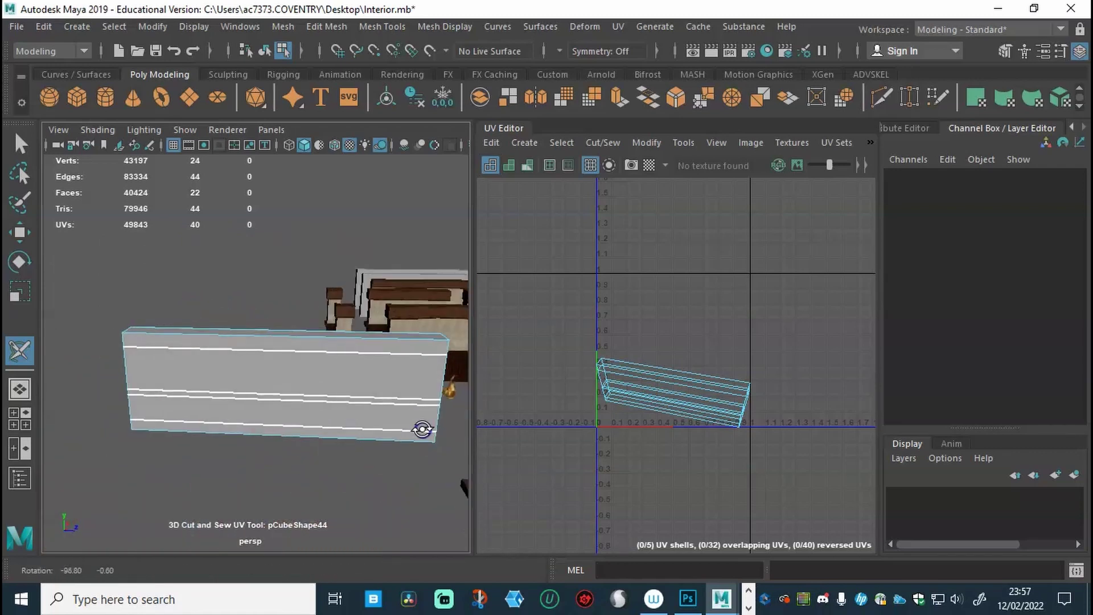
alt+drag(325, 403, 195, 430)
click(193, 481)
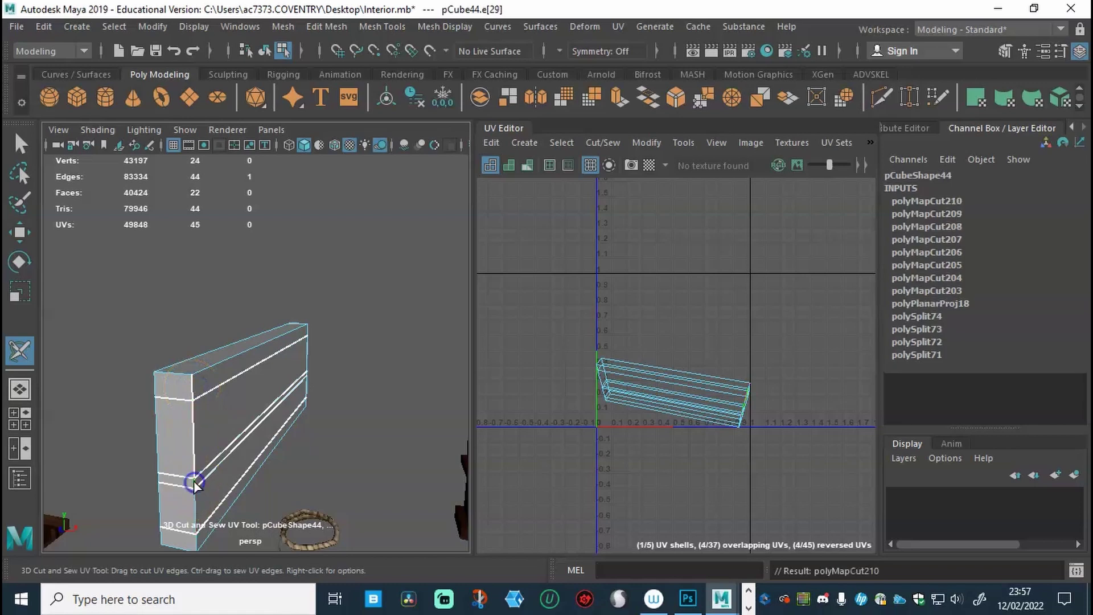
click(196, 502)
Cut seams along the remaining block edges, including the bottom and lower vertical corner
alt+drag(207, 500, 249, 329)
click(215, 447)
click(267, 358)
alt+drag(178, 342, 265, 403)
click(185, 422)
click(376, 416)
click(268, 378)
click(292, 402)
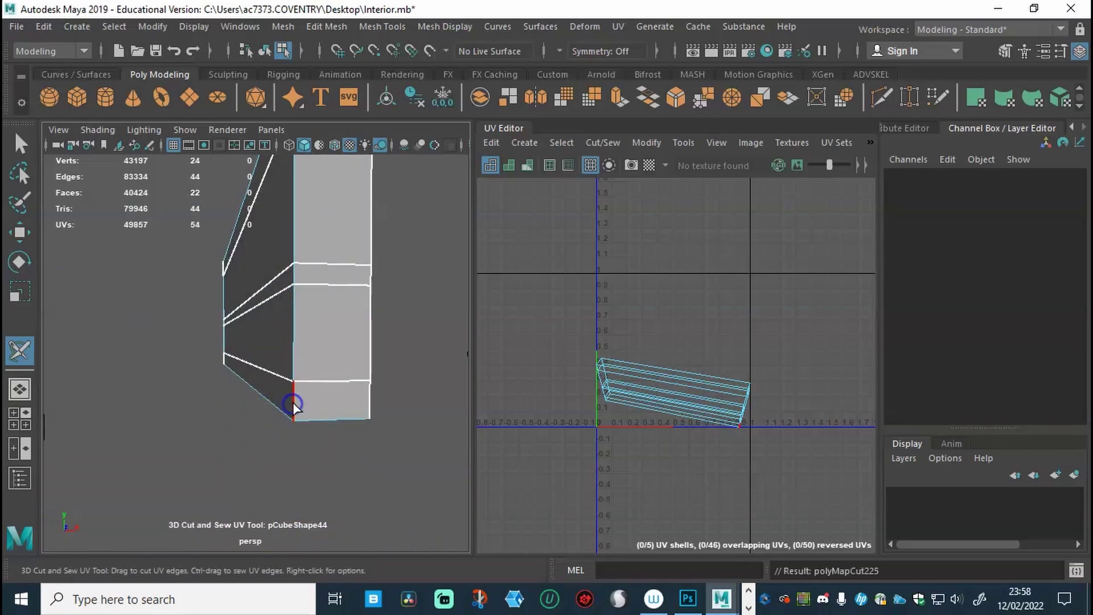
Select the block's top UV shell from a full view of the wall block
alt+drag(325, 418, 272, 329)
right_drag(272, 330, 341, 279)
click(279, 358)
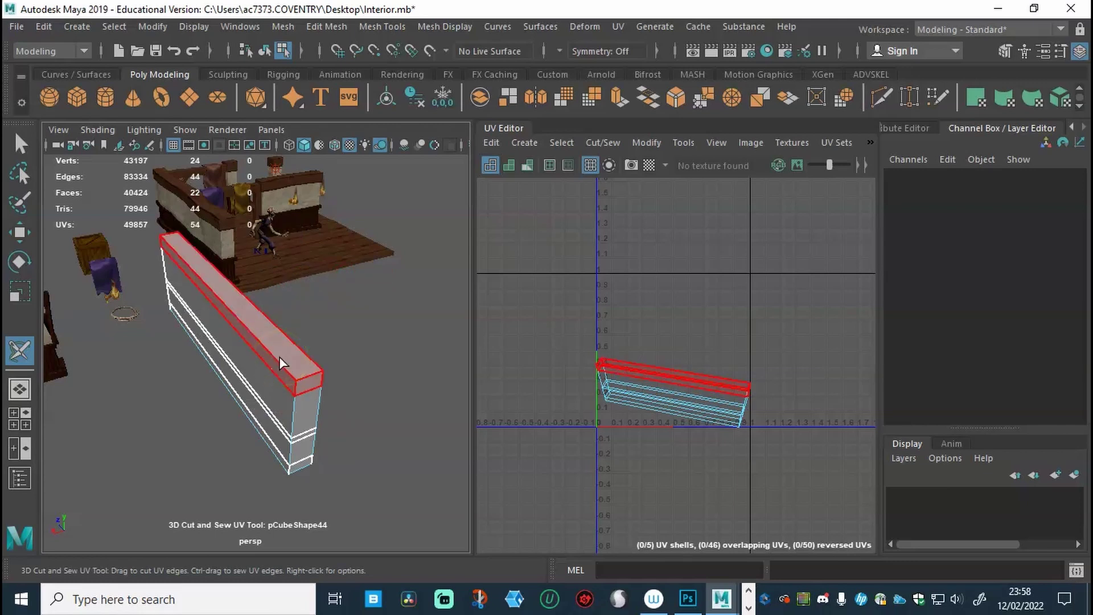
Automatically re-lay out the wall block's UV shells with Layout
key(ctrl+l)
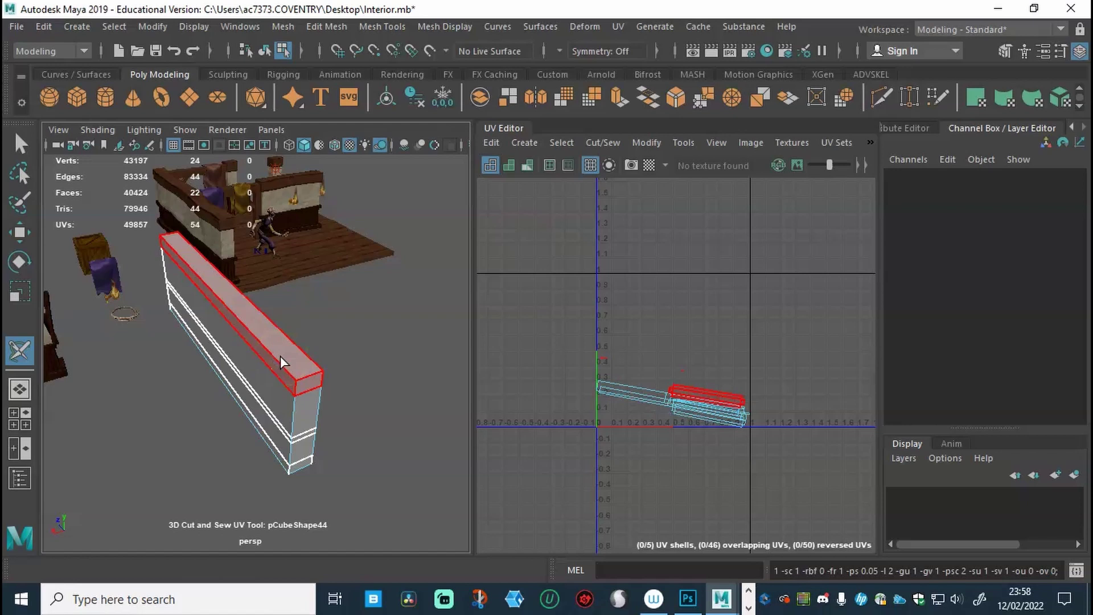
click(279, 381)
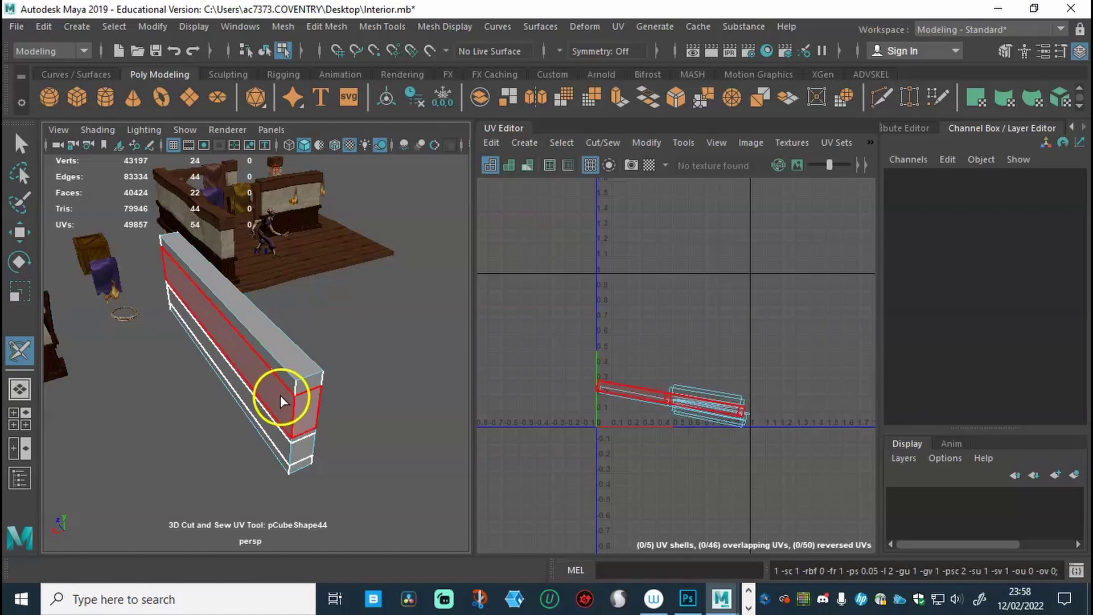
click(393, 410)
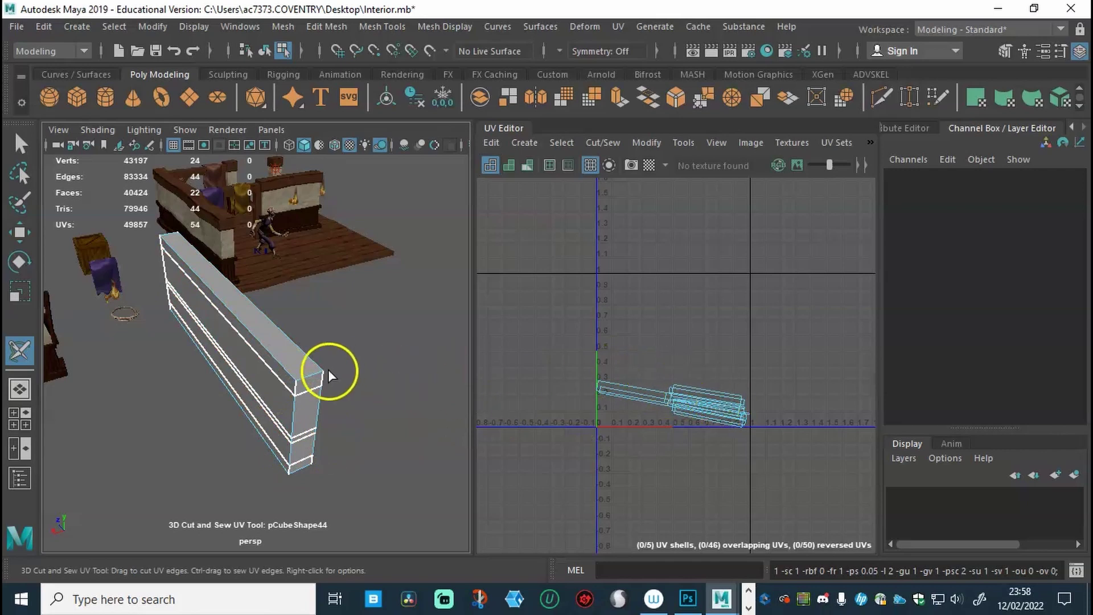
Move the top-face UV shell up to about V 0.6
click(298, 370)
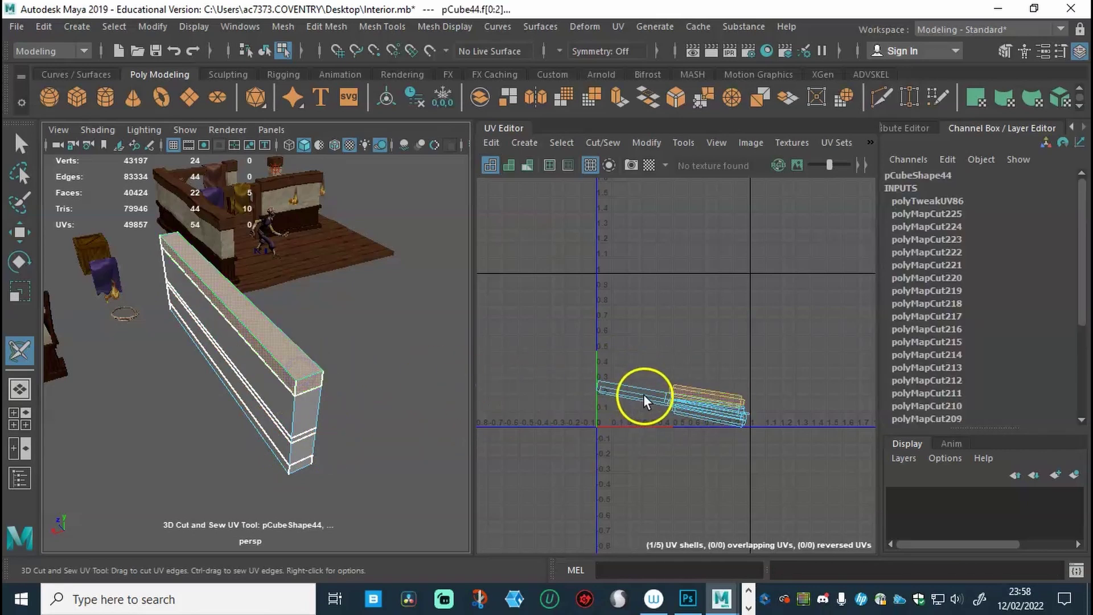
key(w)
drag(706, 376, 698, 314)
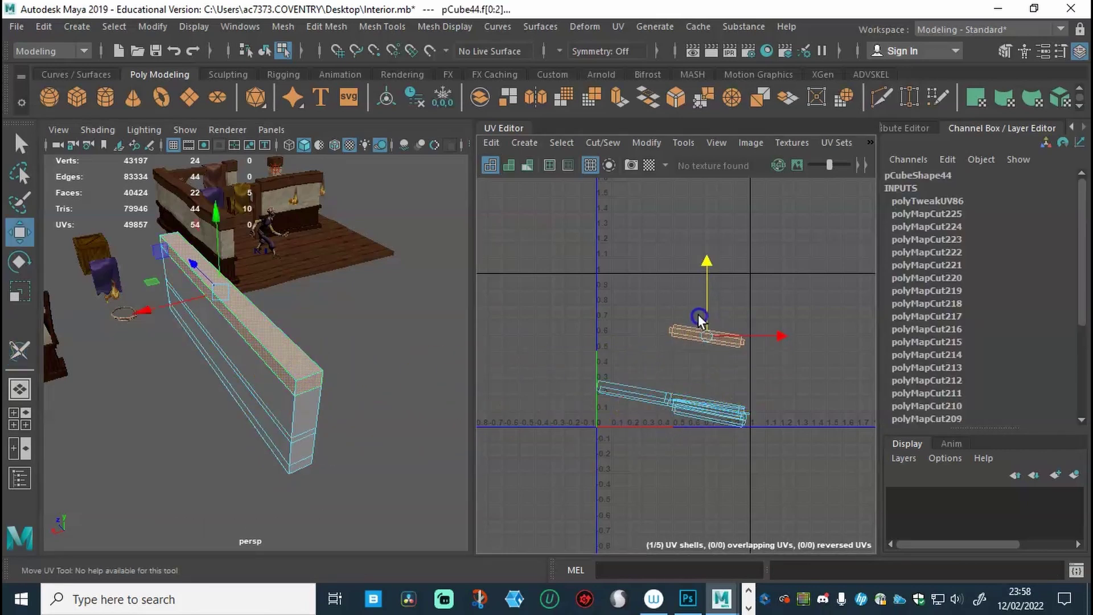
scroll(716, 358, up, 5)
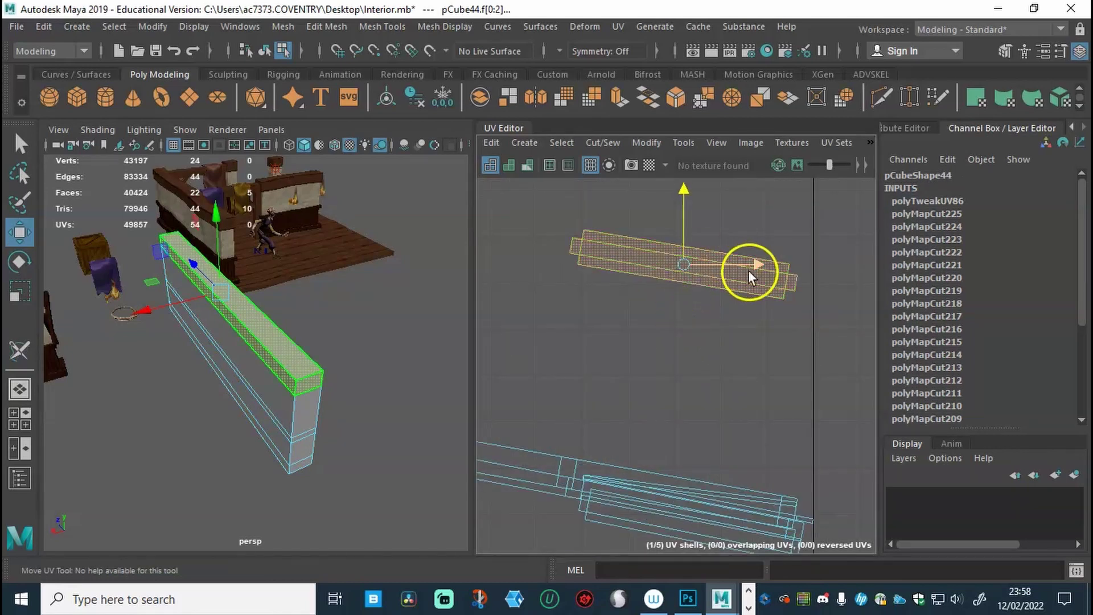
Shift the side-face UV shell upward and to the right
click(281, 404)
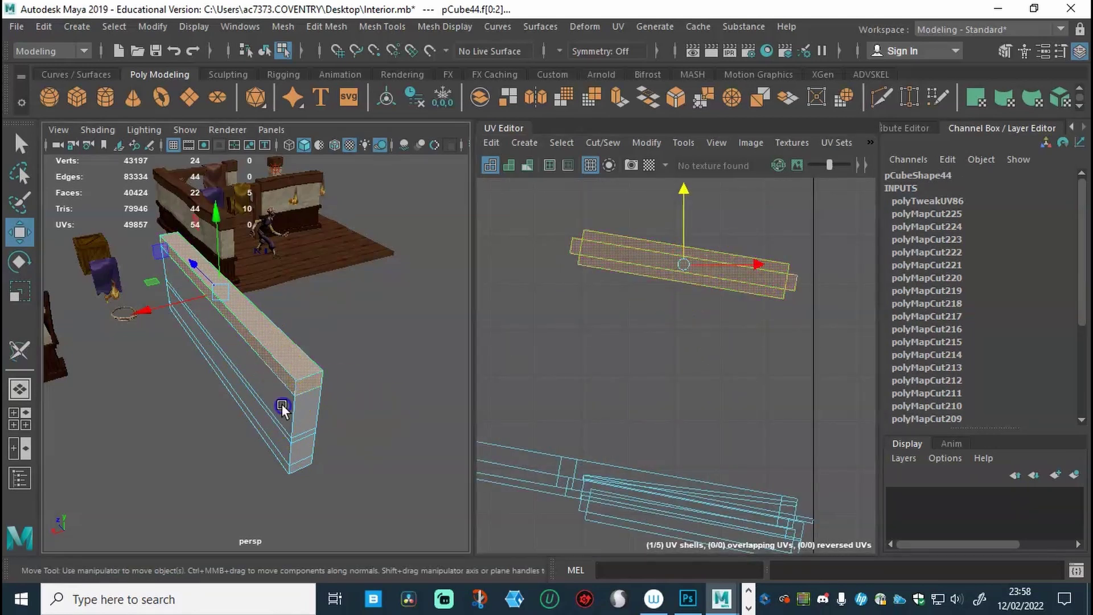
drag(575, 439, 588, 337)
drag(609, 376, 688, 368)
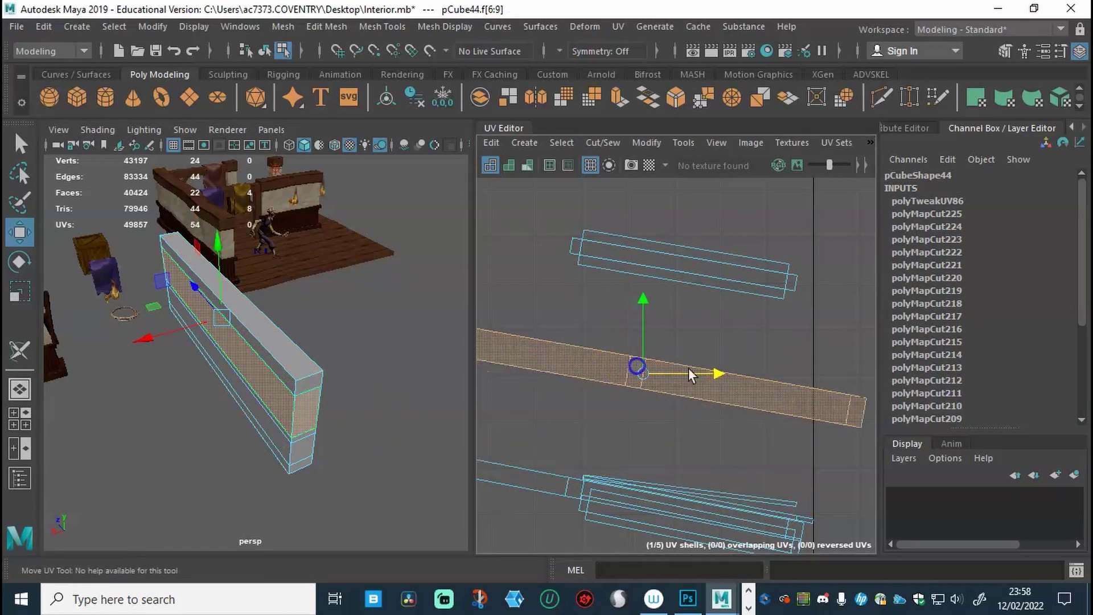
scroll(634, 407, down, 2)
scroll(633, 407, down, 2)
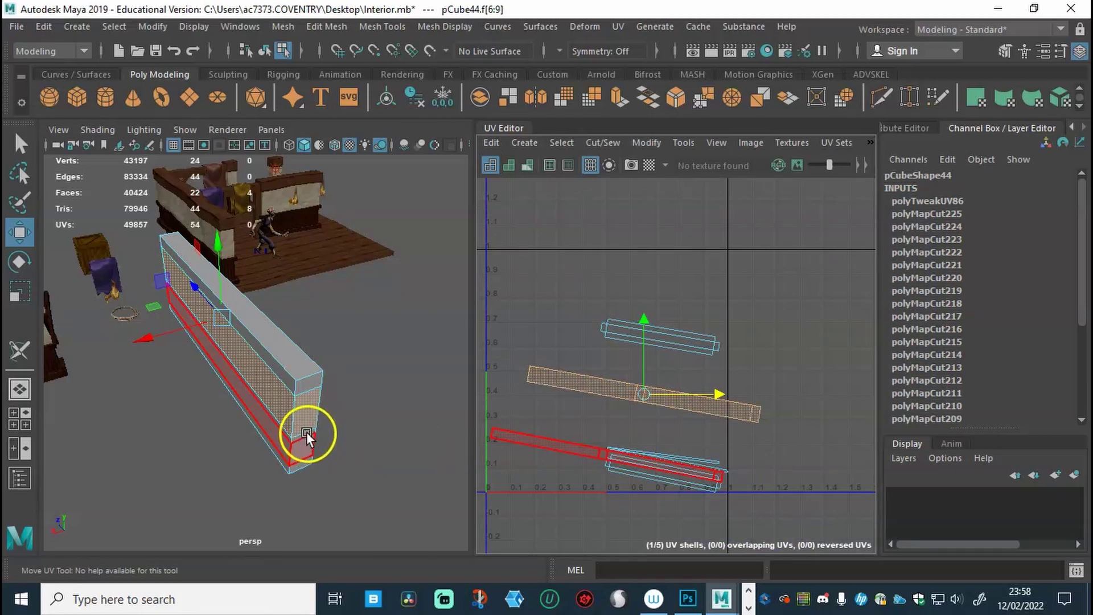
Move the lower strip's UVs upward, away from the other shells
alt+drag(302, 462, 348, 421)
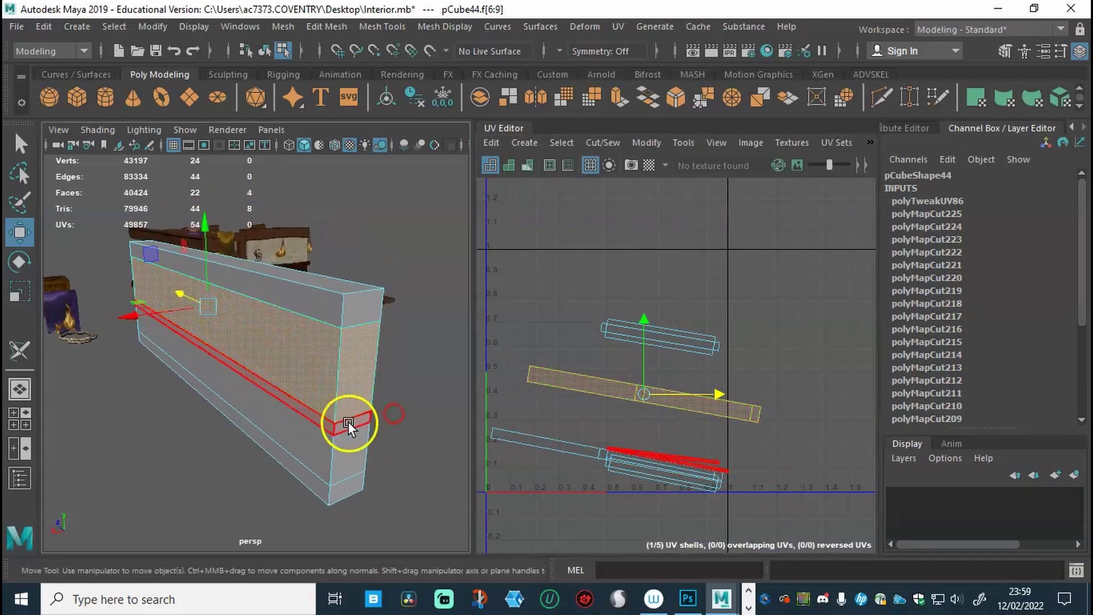
click(347, 424)
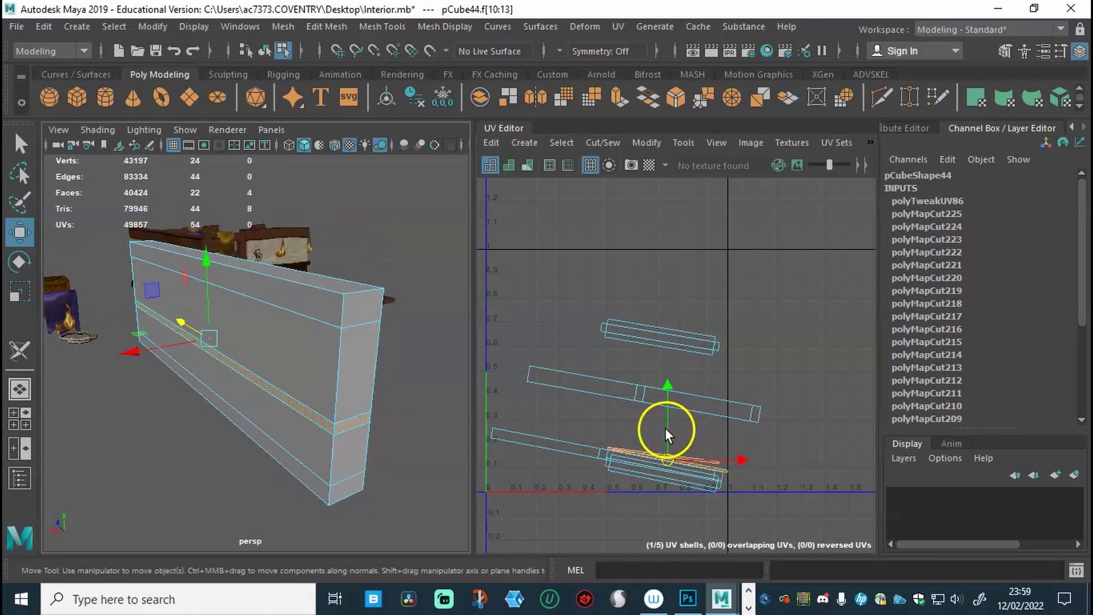
drag(665, 428, 674, 408)
scroll(663, 470, up, 2)
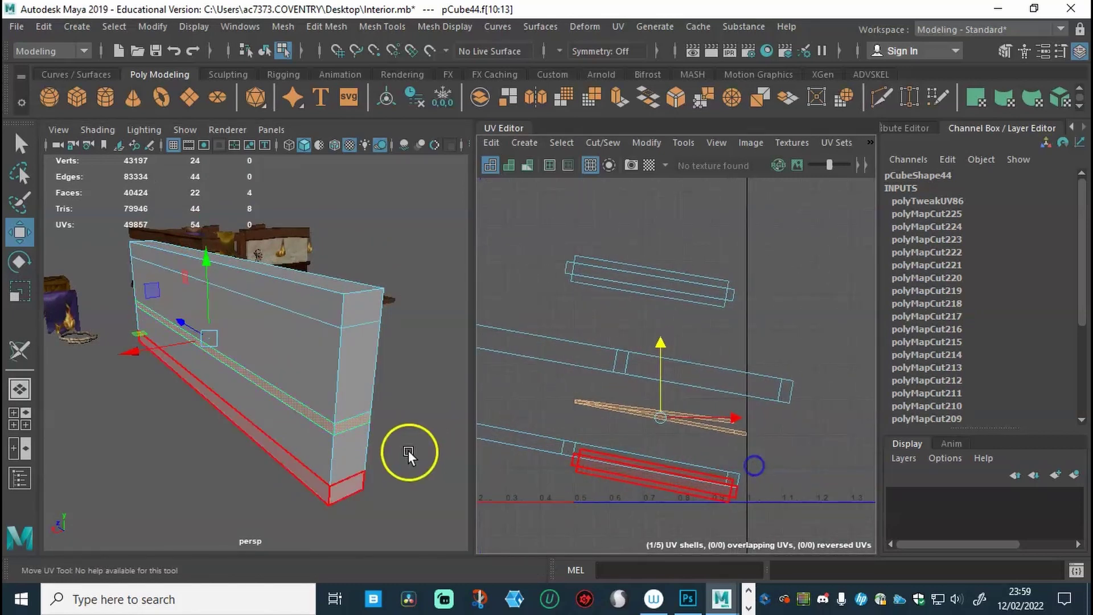
click(20, 350)
alt+drag(325, 429, 271, 378)
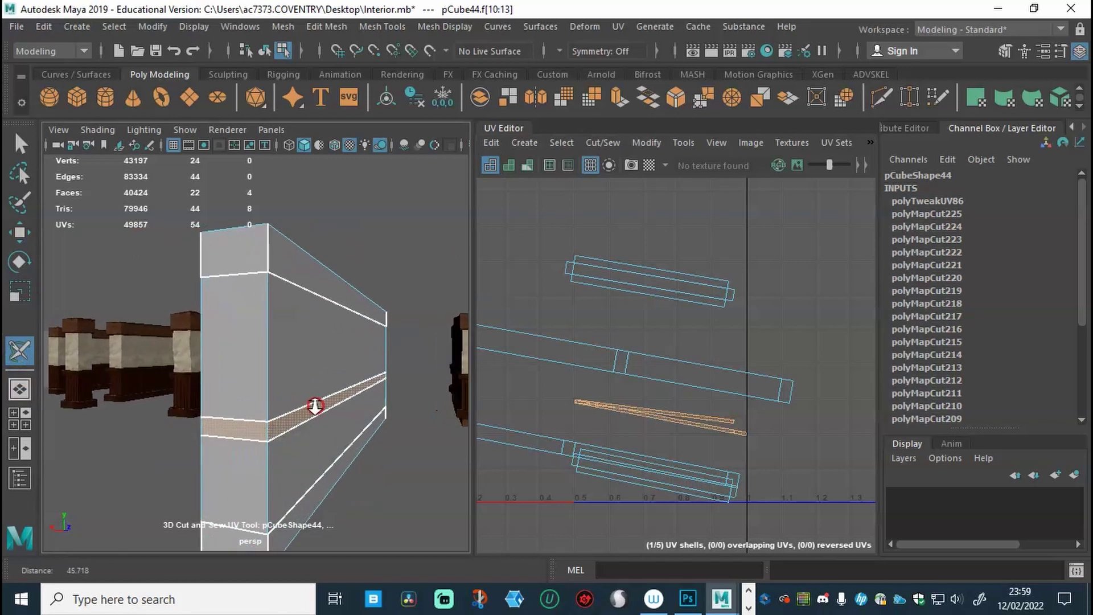
Cut the middle vertical edge and its lower segment into UV seams on the wall block
click(264, 435)
right_drag(273, 384, 285, 339)
drag(275, 409, 273, 429)
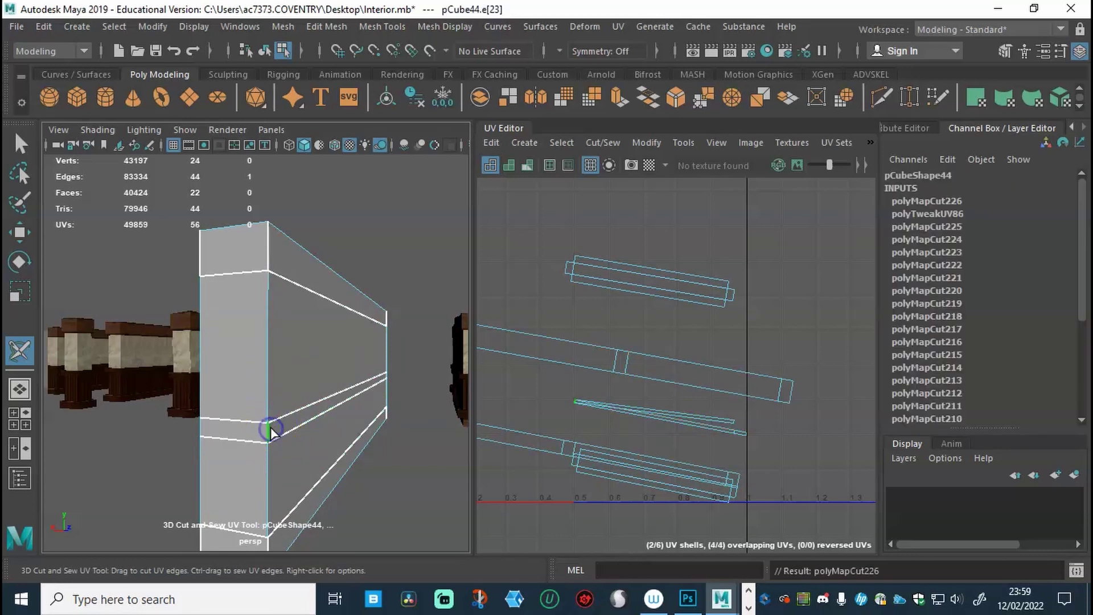
click(269, 356)
click(268, 468)
mouse_move(307, 455)
alt+mouse_down()
mouse_move(317, 372)
mouse_move(318, 403)
mouse_move(317, 442)
mouse_move(308, 362)
mouse_move(329, 366)
alt+mouse_up()
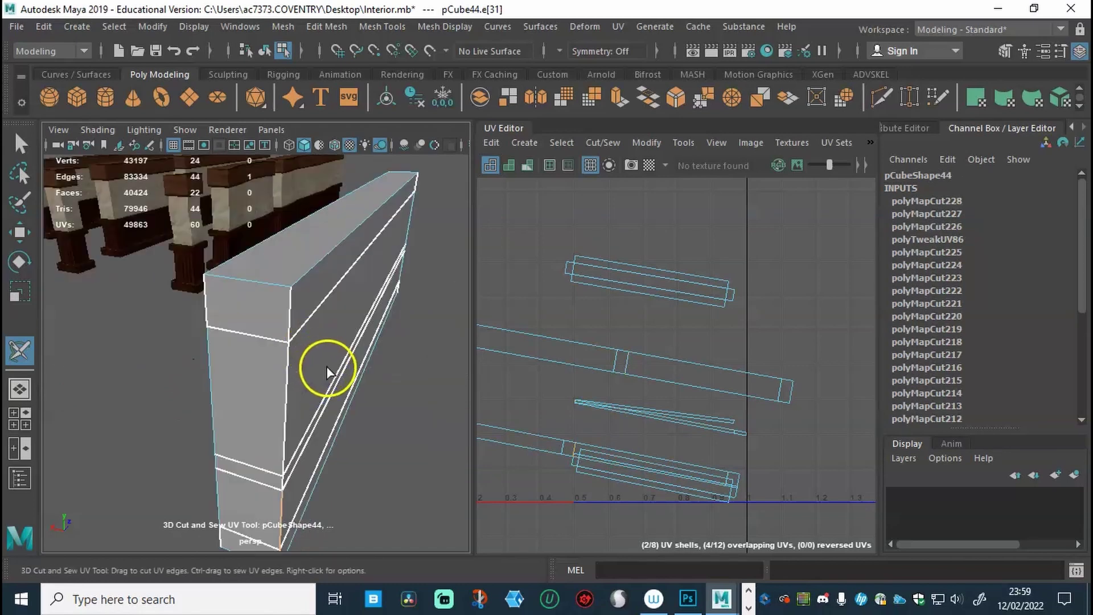
alt+drag(326, 415, 322, 446)
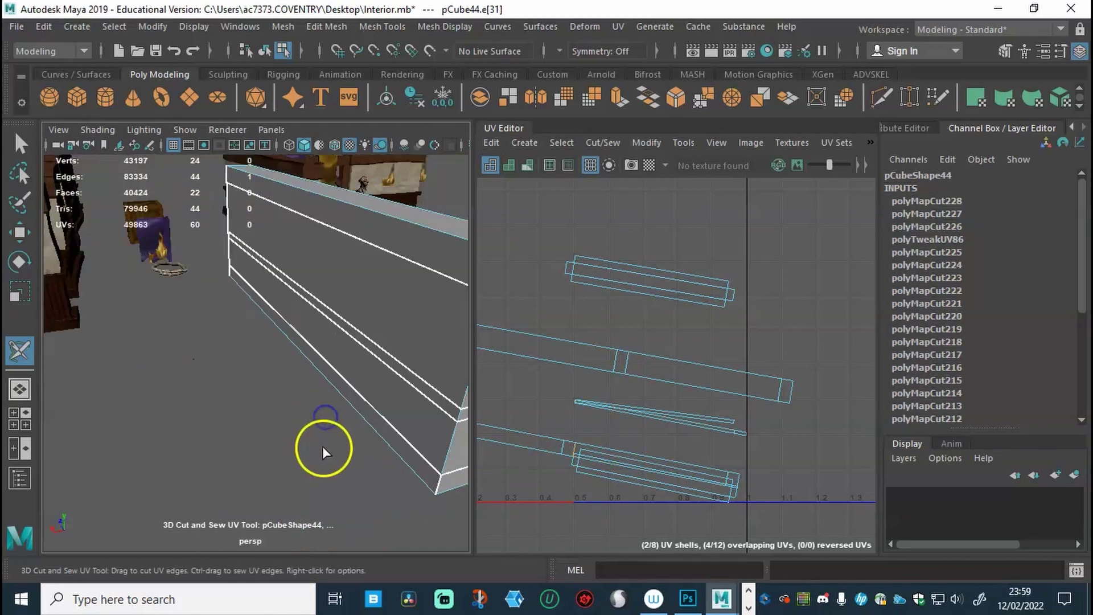
alt+drag(395, 398, 334, 399)
Switch to UV Shell selection and select the top strip in the UV layout
right_click(322, 422)
right_drag(319, 373, 388, 366)
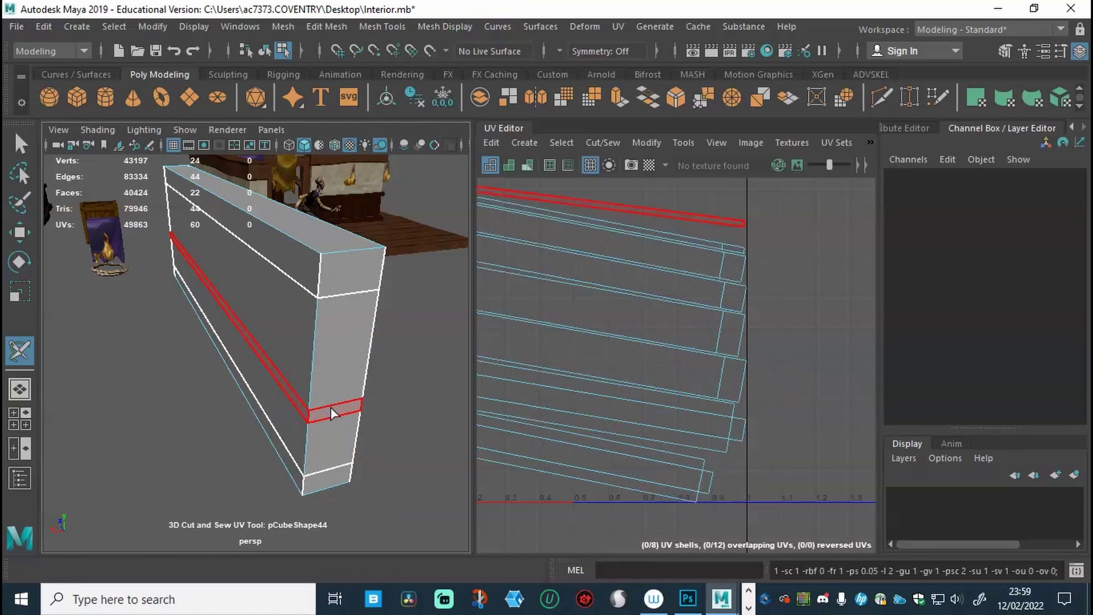
scroll(588, 337, down, 3)
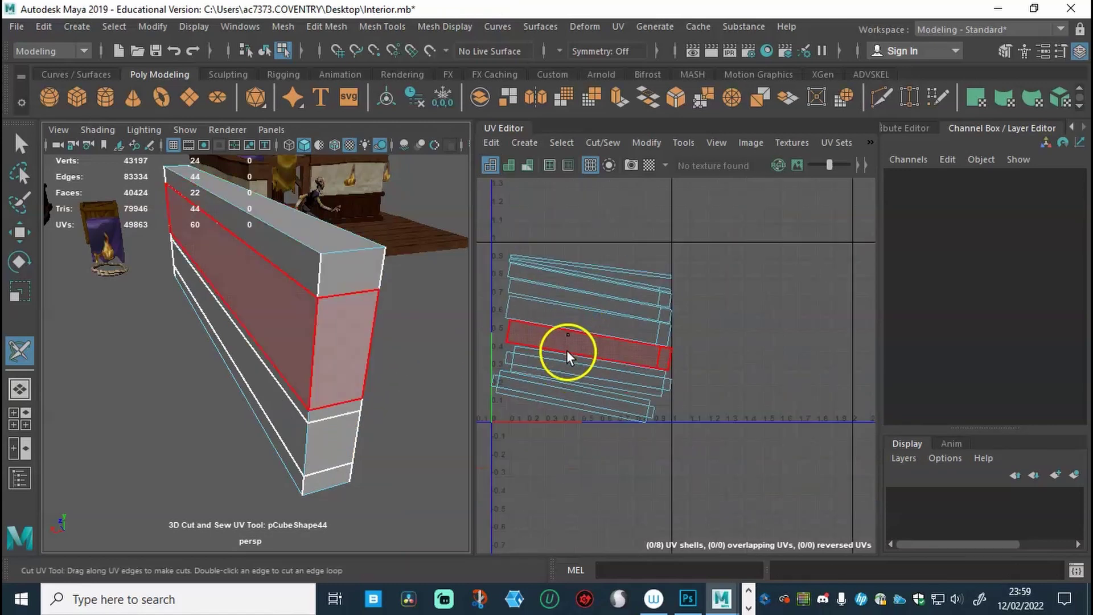
alt+middle_drag(543, 328, 597, 353)
alt+right_drag(651, 349, 734, 349)
click(599, 274)
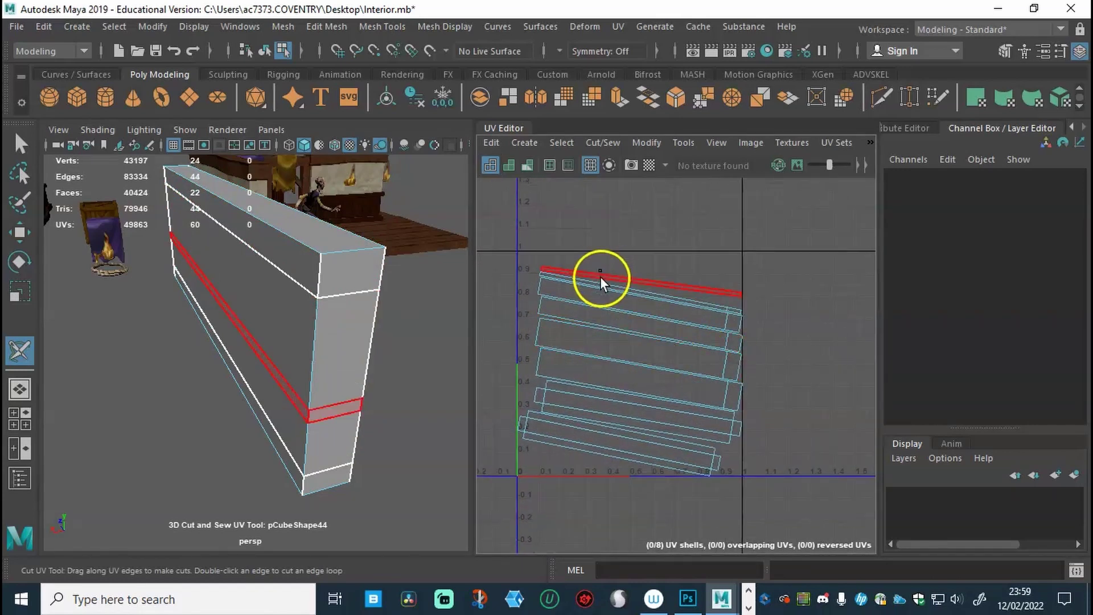
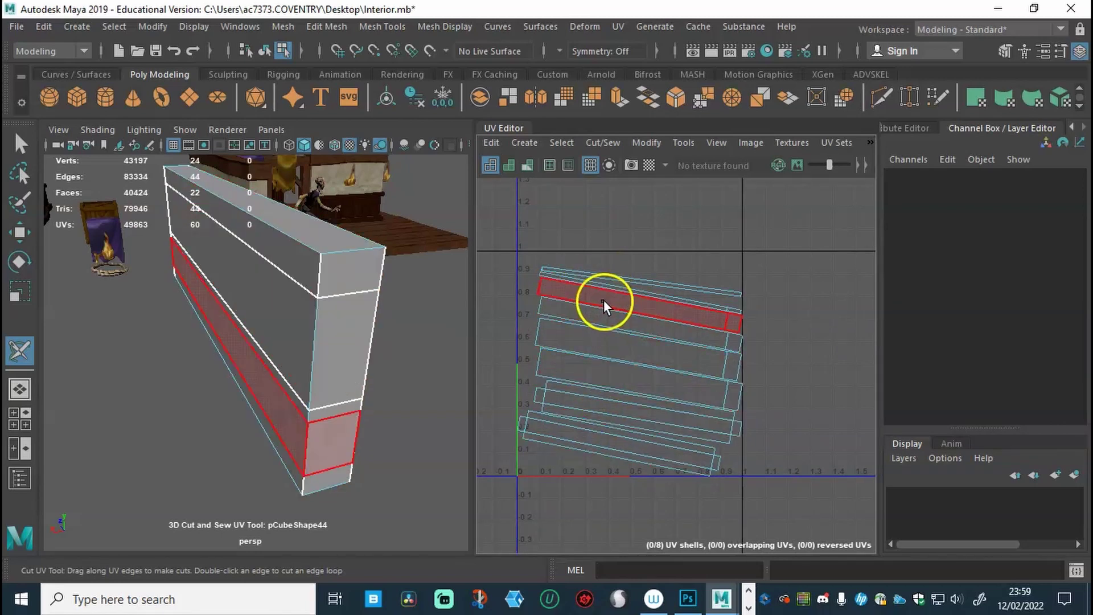
Move one wall strip's UV shell away from the stacked shells
click(609, 354)
key(w)
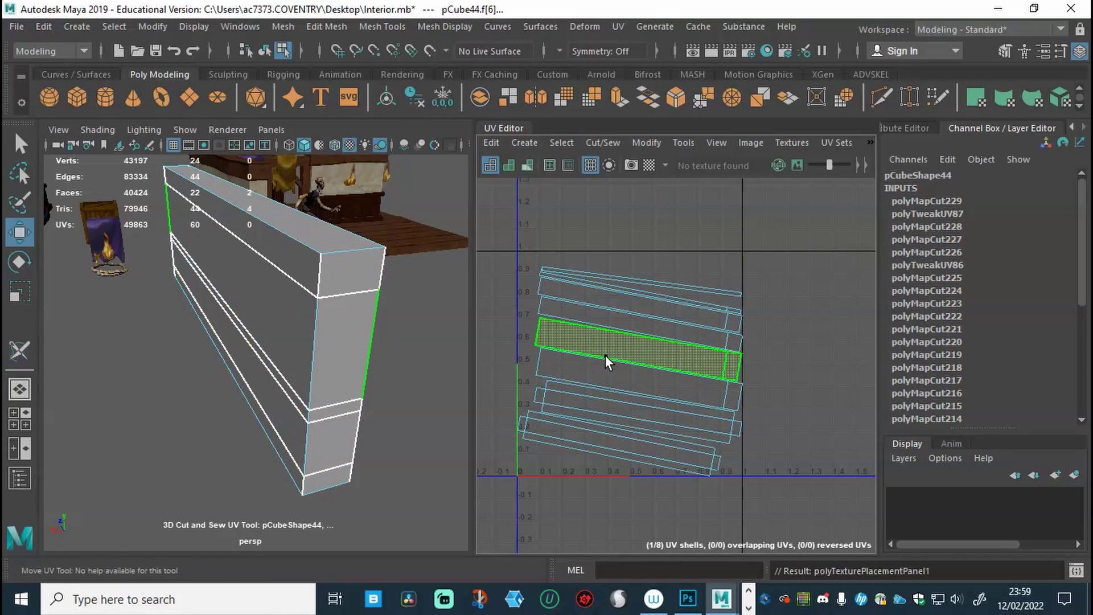
mouse_move(640, 346)
mouse_down()
mouse_move(699, 349)
mouse_move(685, 305)
mouse_move(629, 347)
mouse_up()
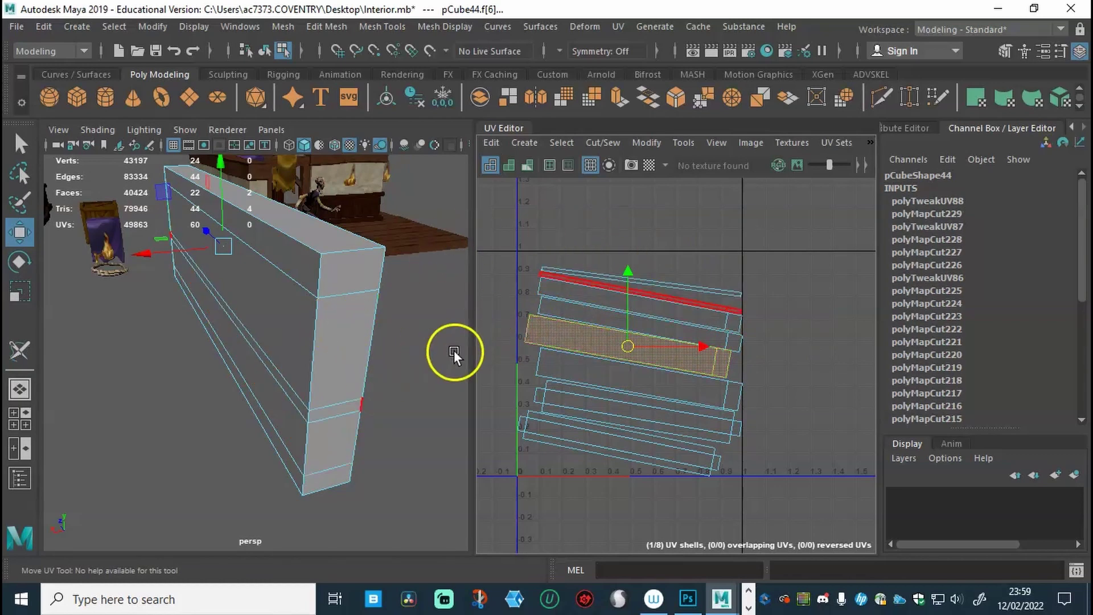
Raise the thin top strips' edges to about V 1.05 and V 0.93
click(647, 281)
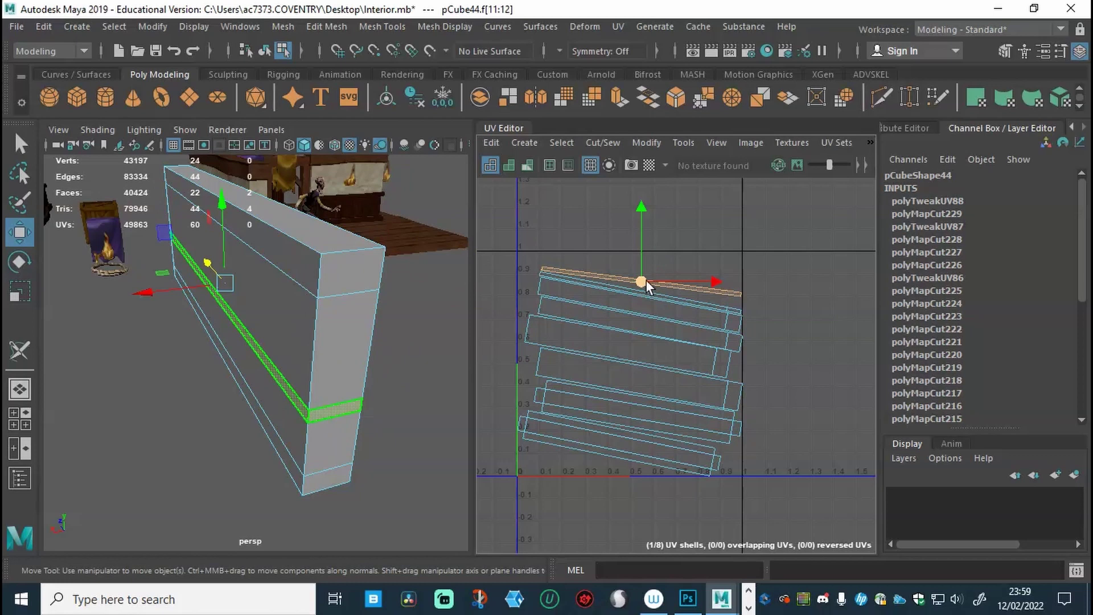
drag(642, 279, 640, 237)
click(632, 291)
drag(634, 289, 640, 263)
click(640, 305)
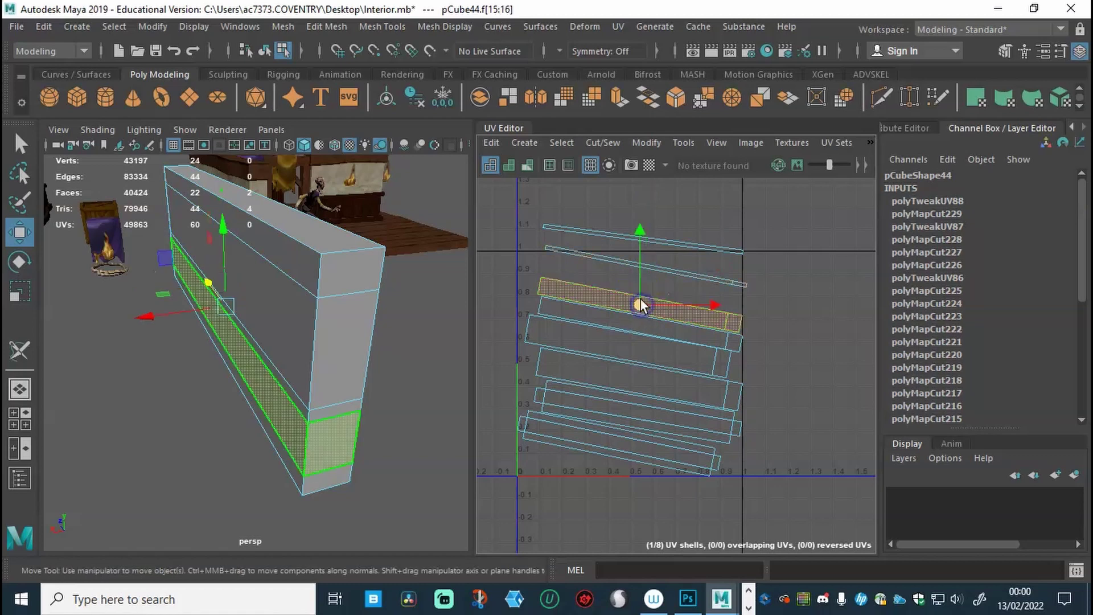
right_drag(573, 224, 632, 226)
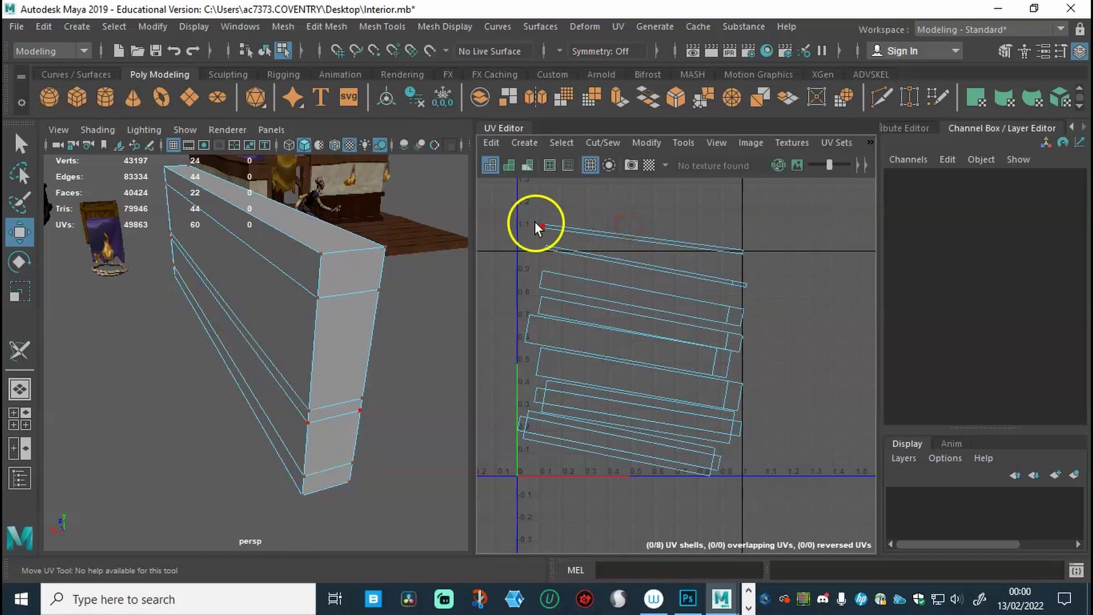
Try straightening the top strip's end UVs, check the result, then undo it
drag(718, 242, 785, 254)
ctrl+drag(535, 239, 570, 257)
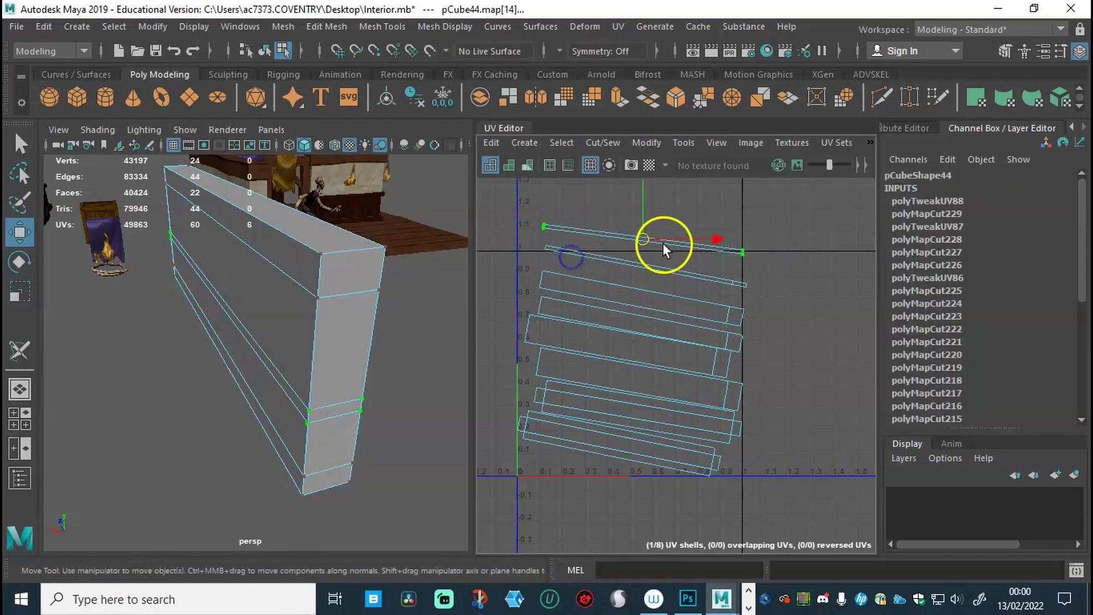
shift+right_drag(660, 236, 688, 173)
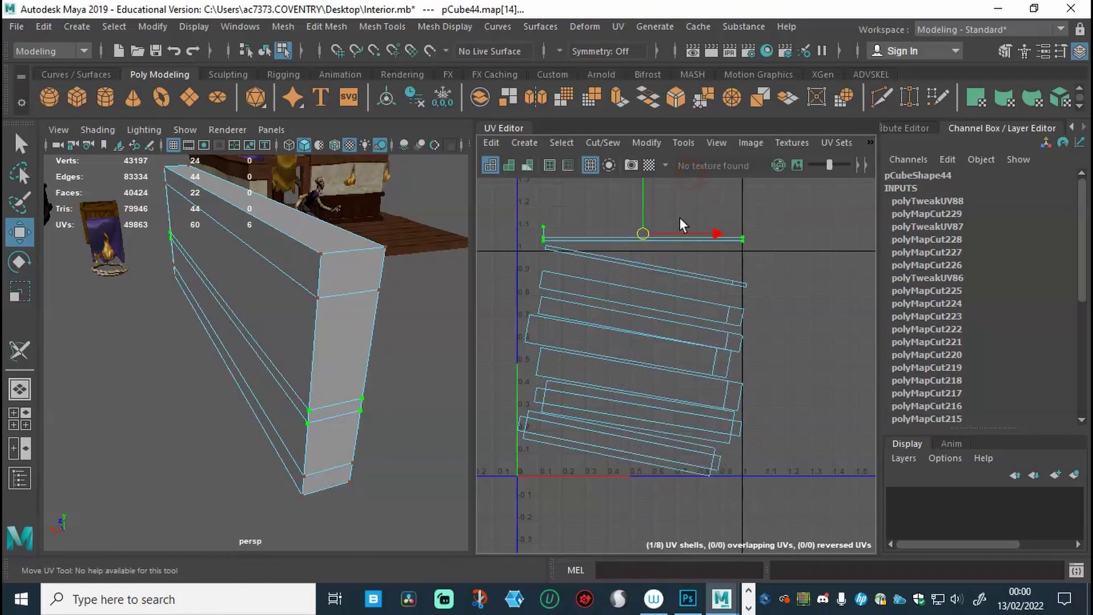
scroll(564, 245, up, 4)
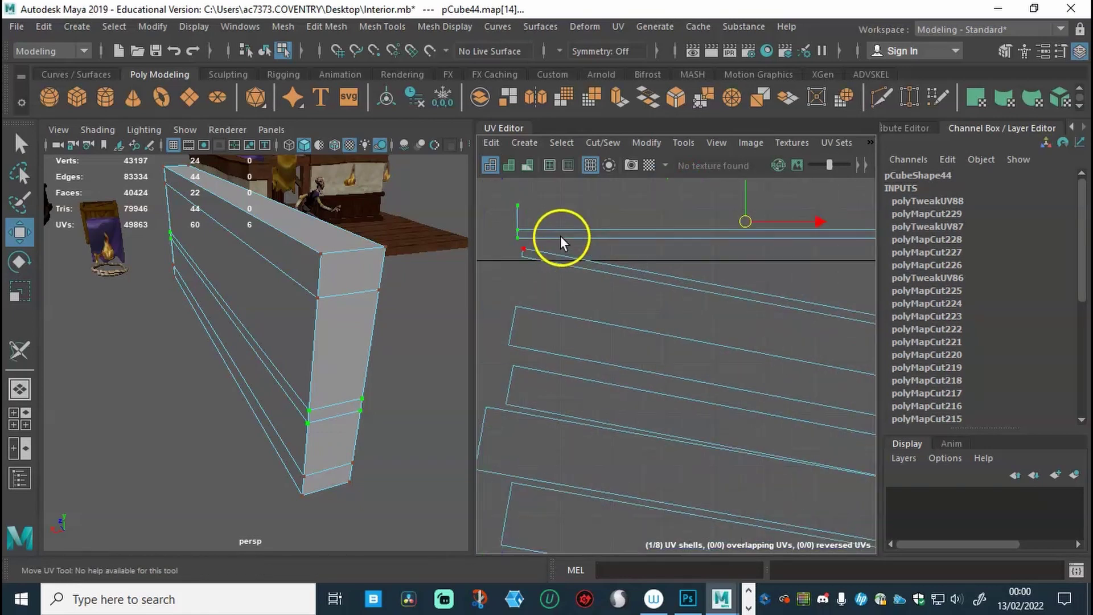
alt+middle_drag(530, 225, 576, 276)
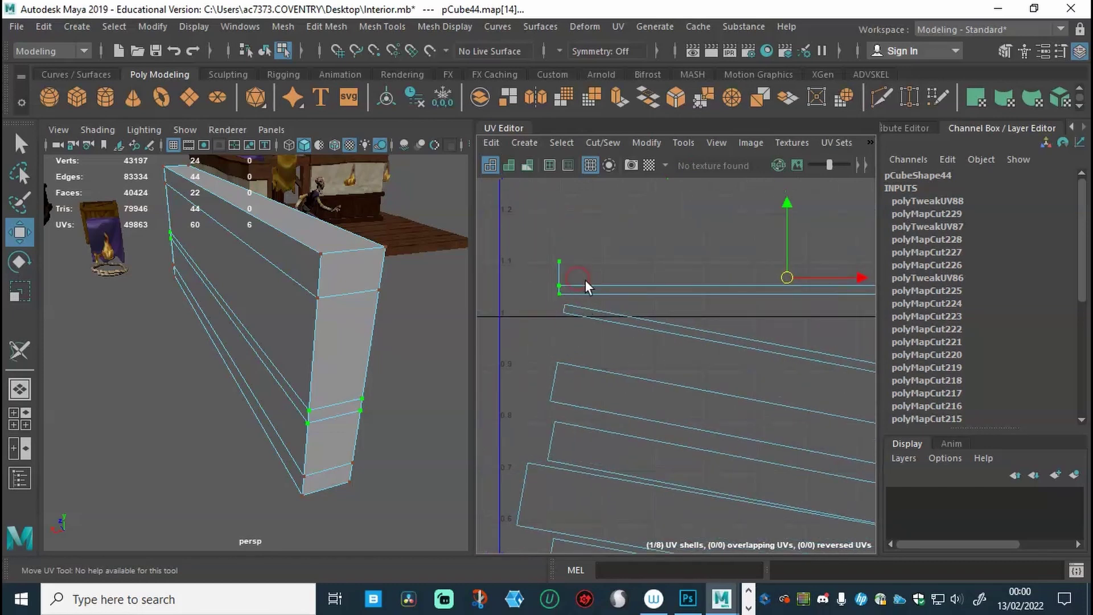
alt+middle_drag(696, 283, 617, 268)
scroll(654, 281, down, 2)
scroll(592, 279, down, 1)
key(ctrl+z)
key(ctrl+z)
Lift the top thin strip's shell above V 1 and rotate it horizontal
right_drag(649, 265, 651, 222)
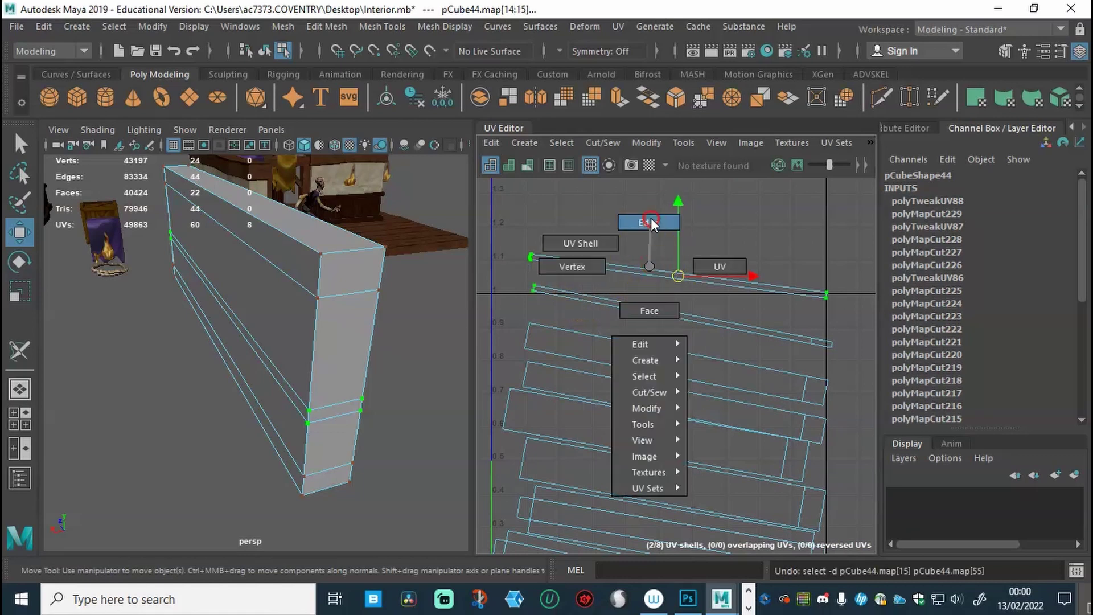
right_drag(590, 238, 591, 239)
click(635, 267)
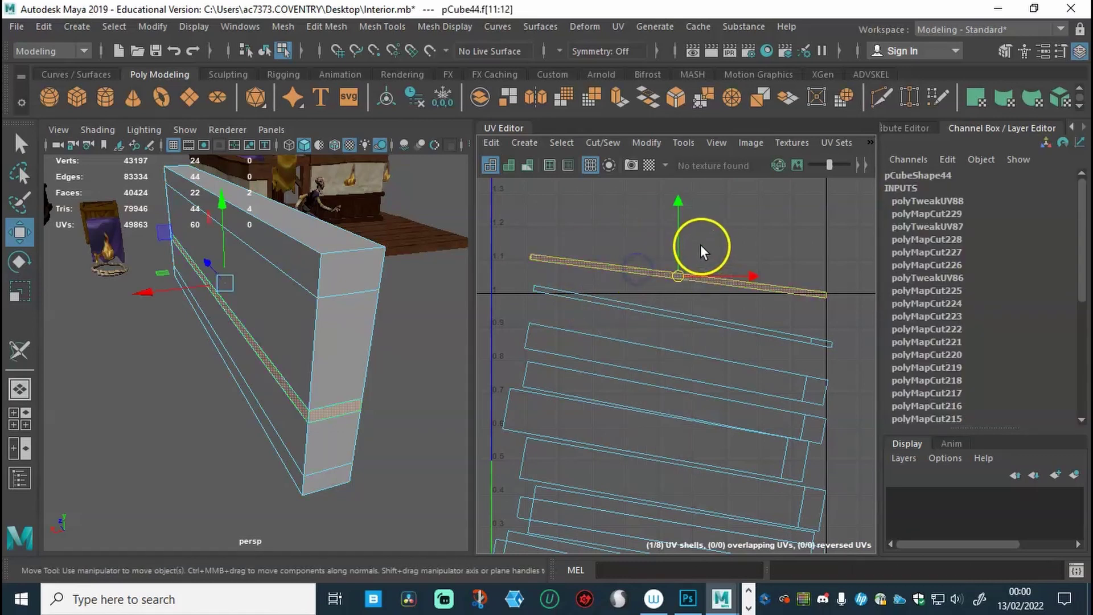
drag(677, 246, 679, 221)
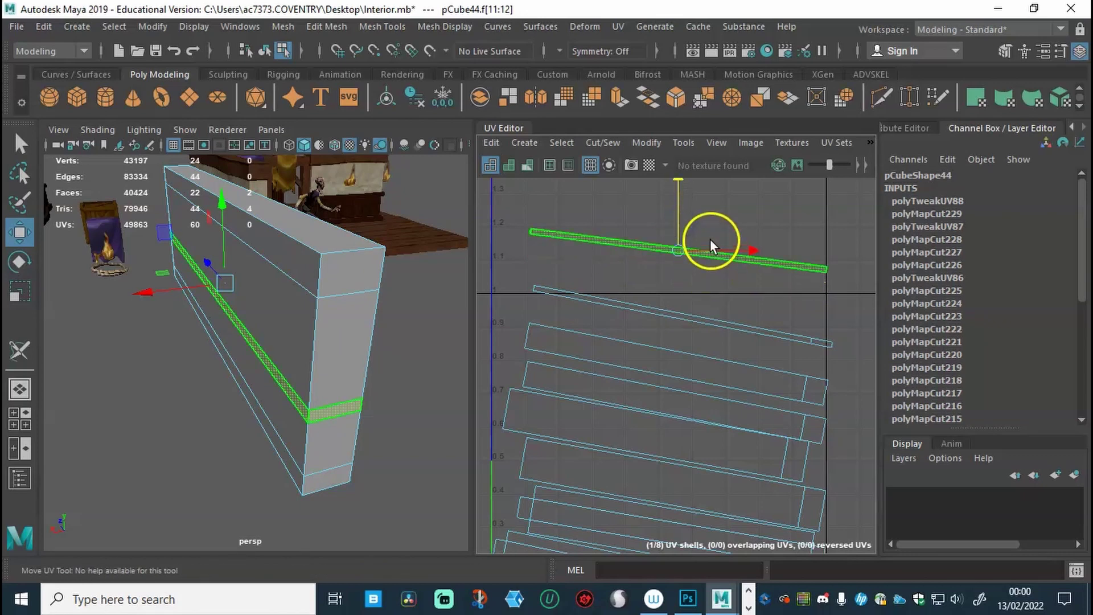
key(e)
drag(749, 243, 748, 233)
scroll(587, 275, up, 6)
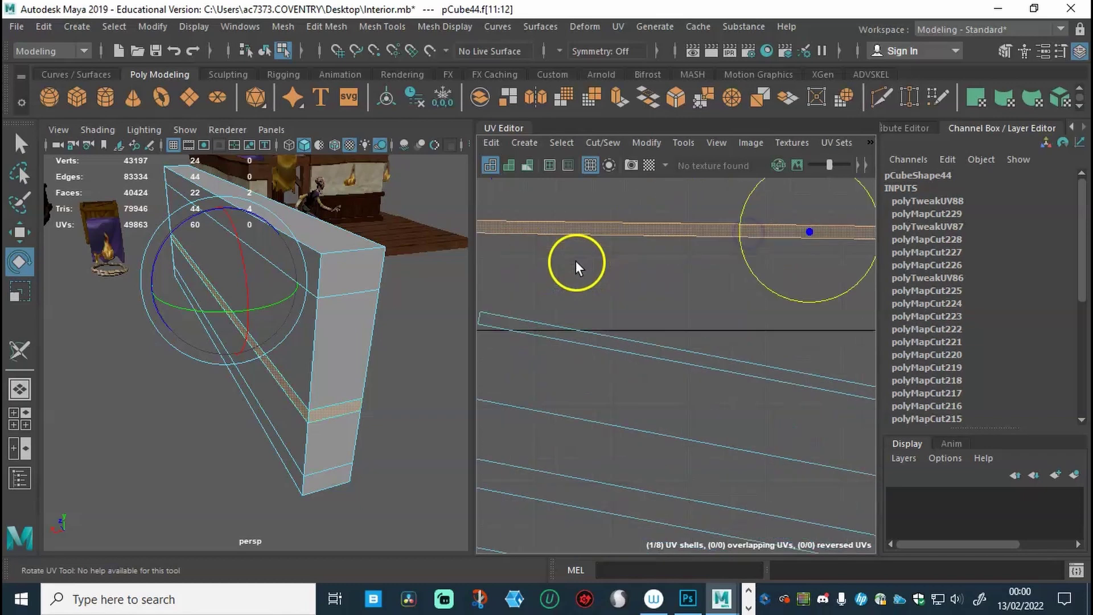
alt+middle_drag(568, 273, 721, 334)
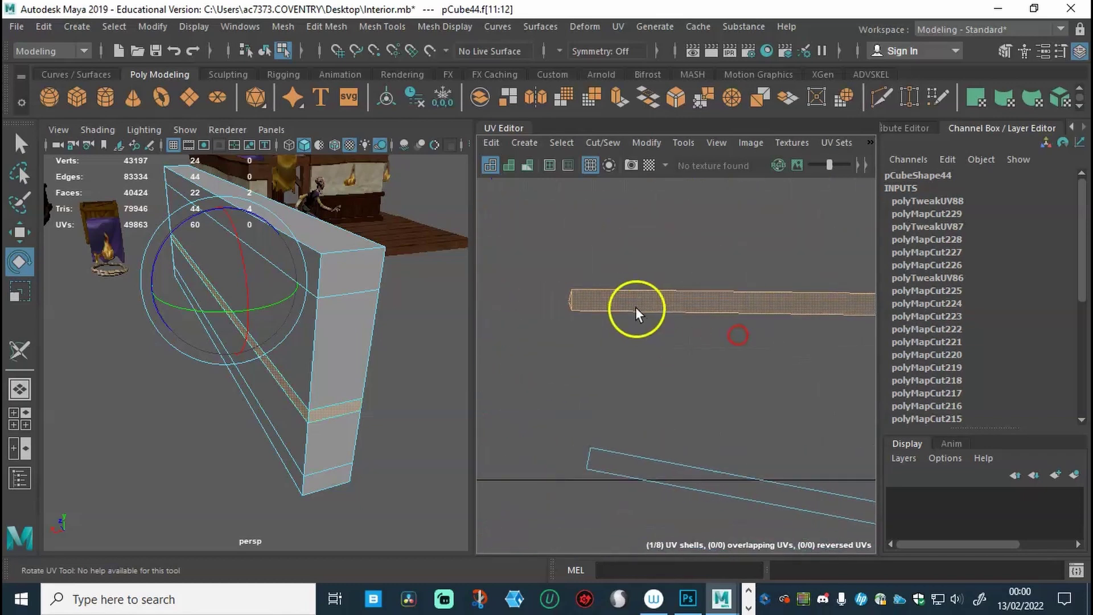
scroll(565, 302, up, 8)
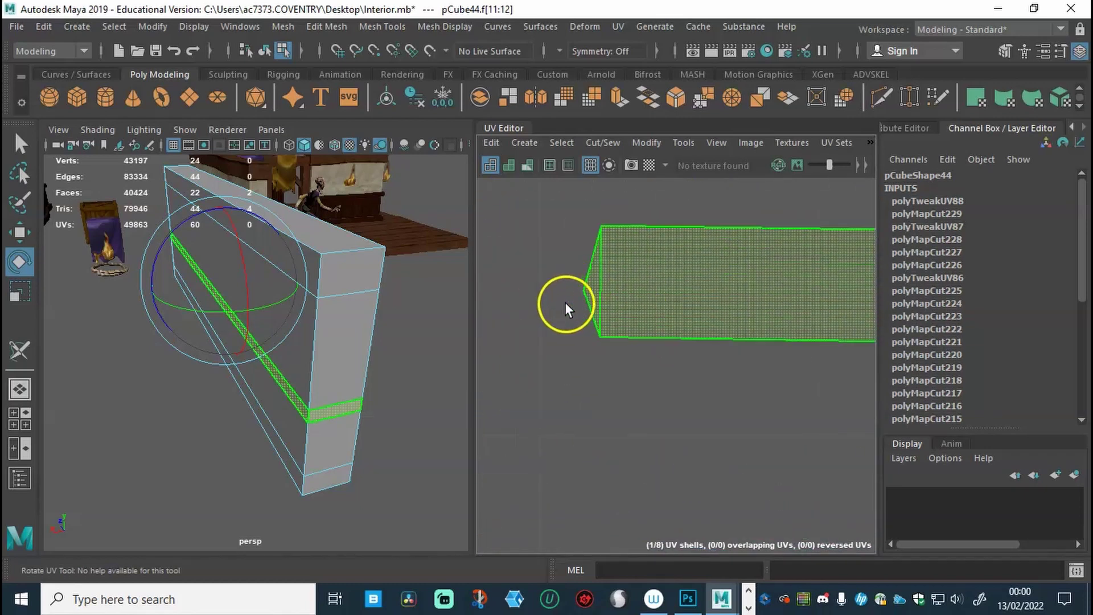
right_drag(578, 294, 633, 298)
click(575, 271)
Square the top strip's left end by moving its corner UVs to its top and bottom edges
click(584, 288)
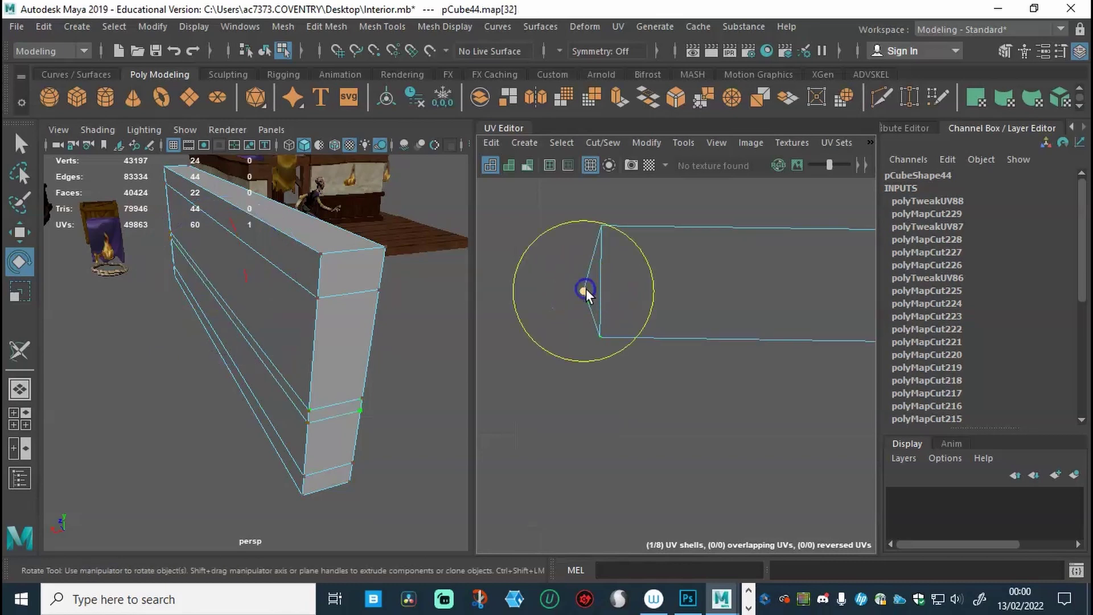
key(w)
drag(580, 279, 580, 210)
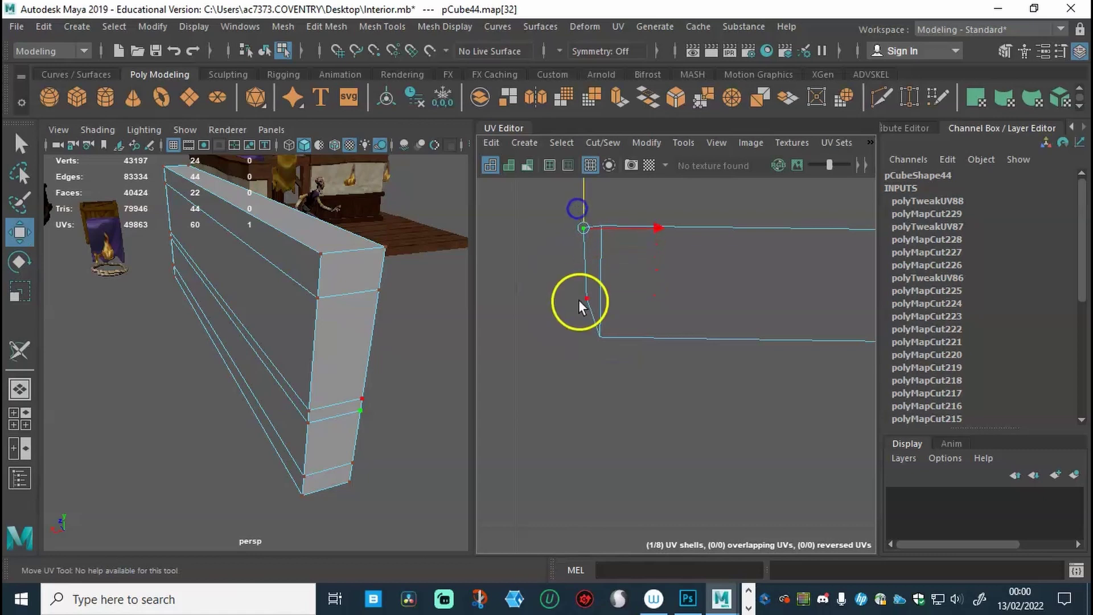
click(587, 299)
drag(587, 295, 587, 316)
click(586, 229)
scroll(678, 296, down, 4)
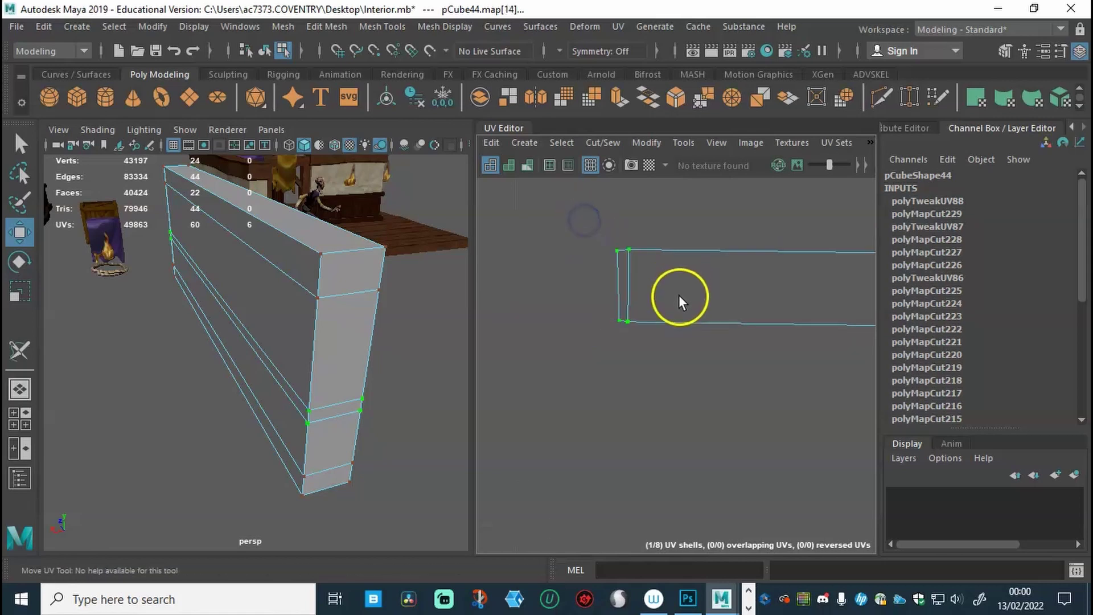
scroll(703, 344, down, 4)
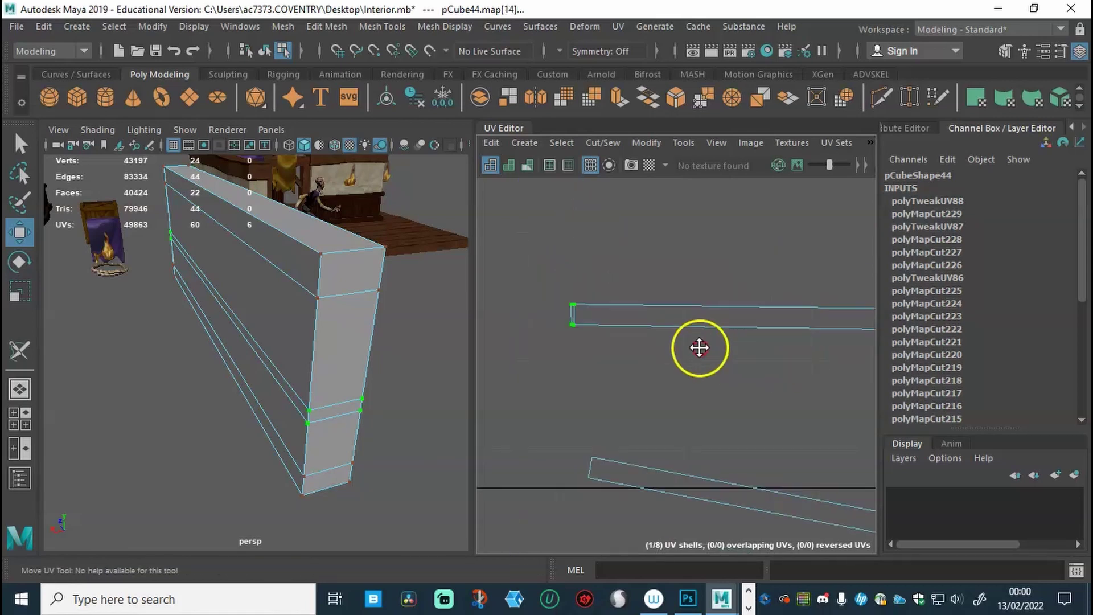
scroll(734, 353, up, 4)
alt+middle_drag(714, 359, 608, 358)
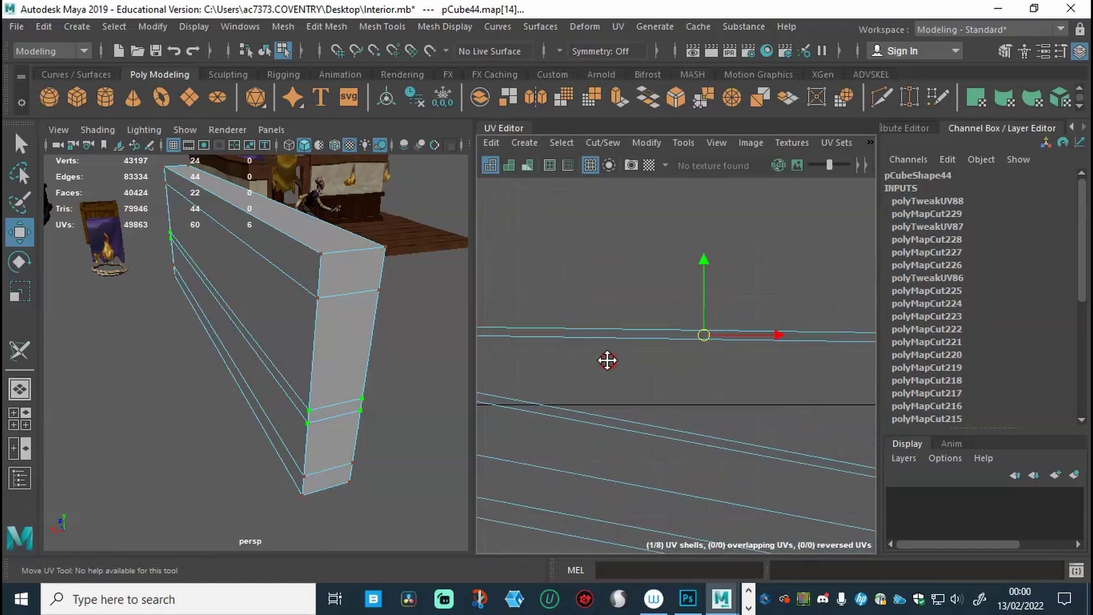
scroll(707, 354, down, 2)
alt+middle_drag(716, 364, 761, 398)
scroll(808, 344, up, 6)
Slide the strip's right-end UVs out to U 1, then straighten all its UVs
click(703, 279)
click(704, 327)
click(712, 317)
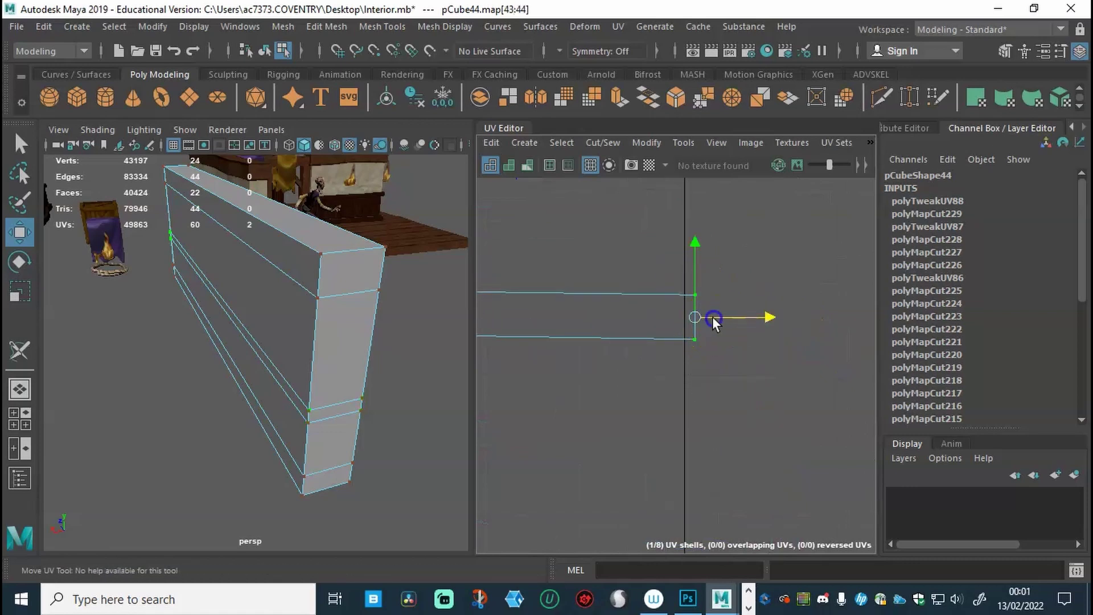
alt+right_drag(708, 319, 609, 312)
drag(526, 325, 842, 358)
shift+right_drag(669, 357, 704, 221)
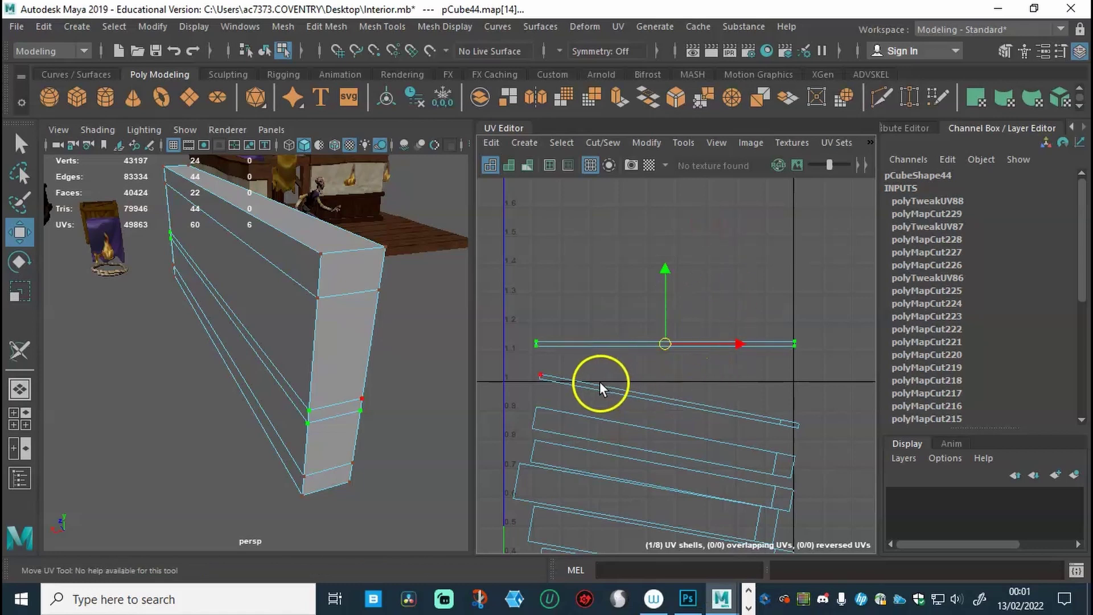
Rotate the slanted strip just below V 1 horizontal and straighten its end UVs
click(681, 403)
right_drag(683, 404, 634, 354)
click(662, 399)
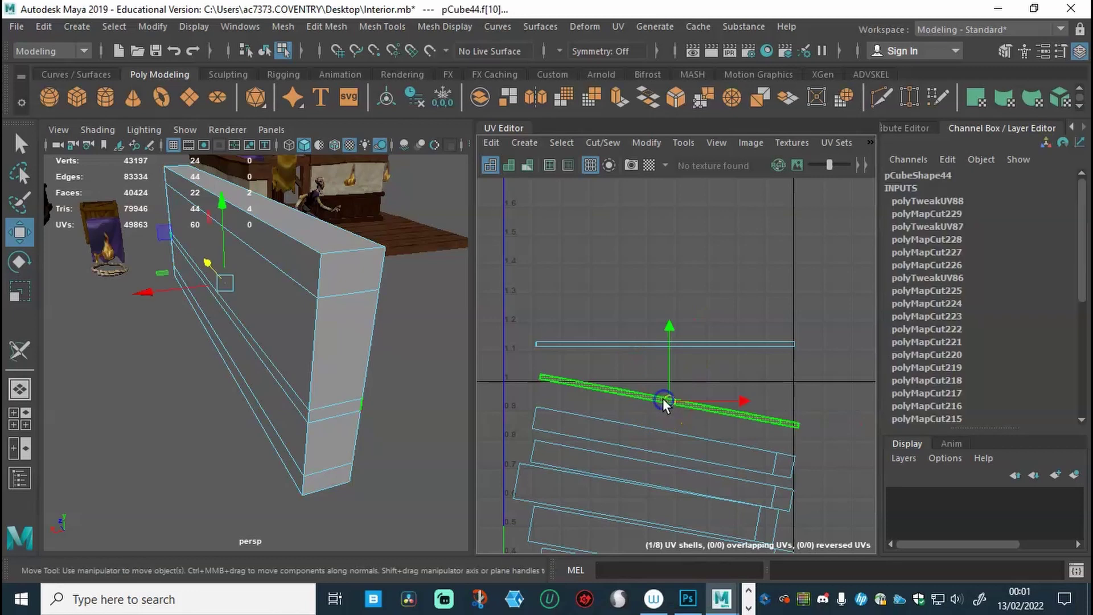
key(e)
drag(737, 387, 669, 363)
key(w)
right_drag(643, 375, 697, 371)
click(558, 370)
shift+click(813, 391)
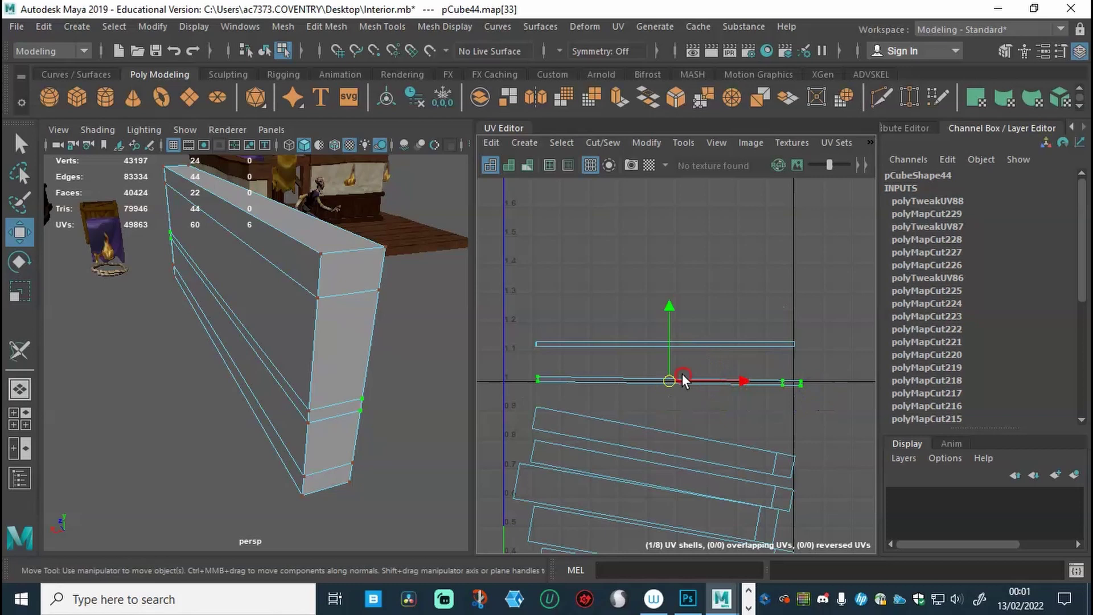
shift+right_drag(682, 373, 729, 220)
click(635, 430)
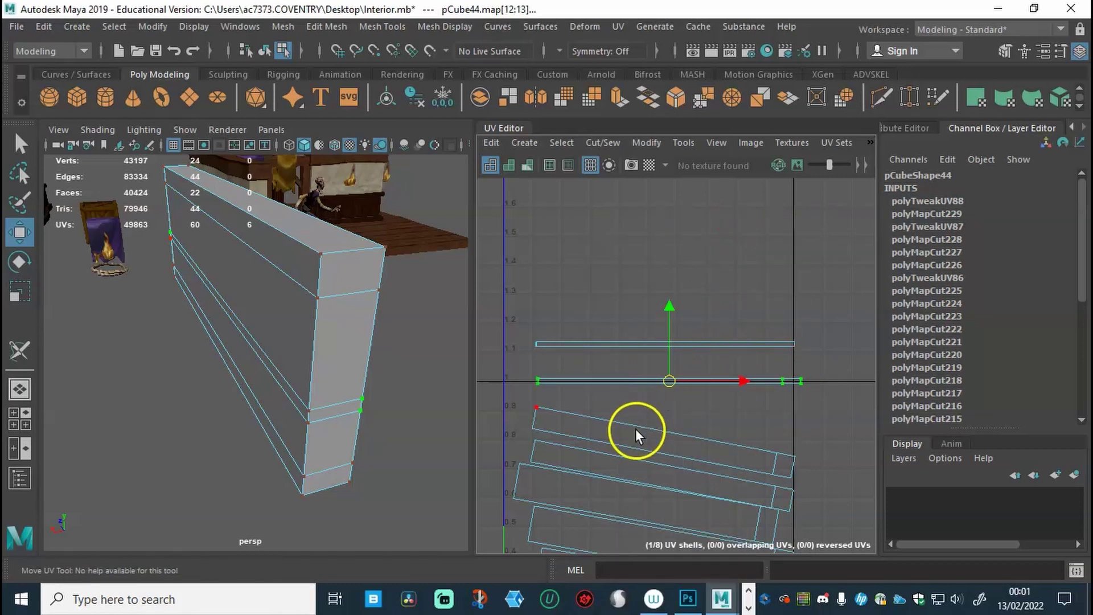
Rotate the next lower strip level and straighten all of its UVs
right_drag(627, 377, 563, 356)
click(618, 432)
click(674, 362)
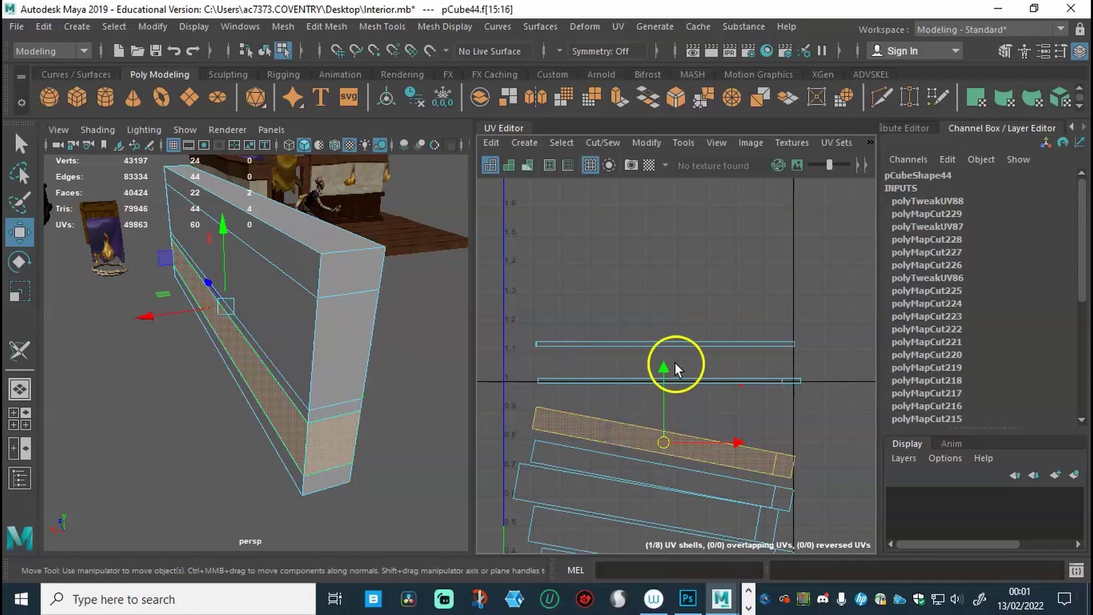
key(e)
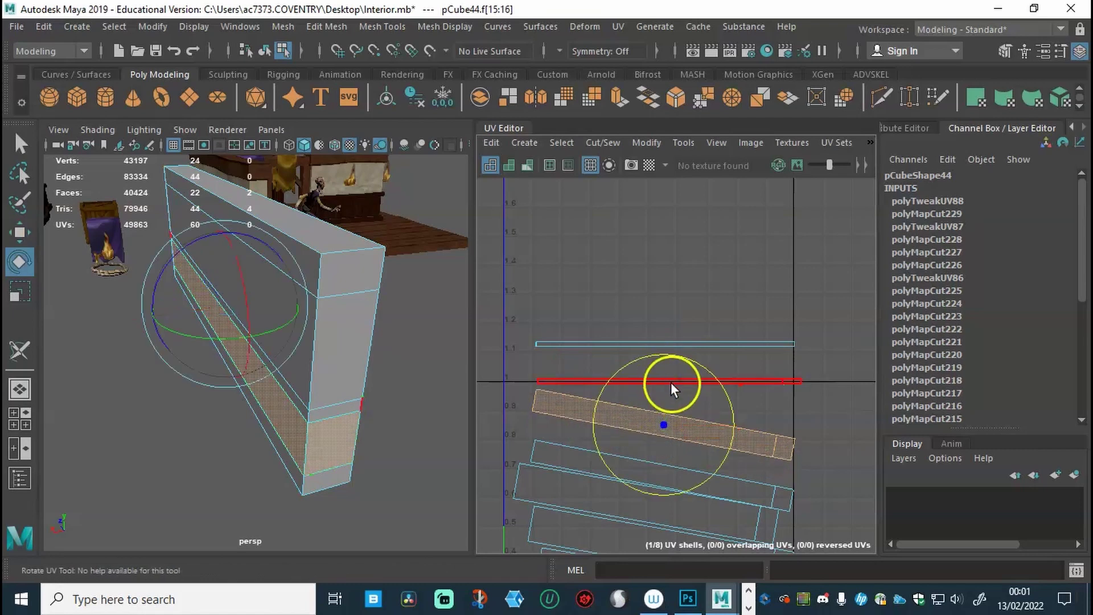
drag(715, 385, 662, 390)
key(w)
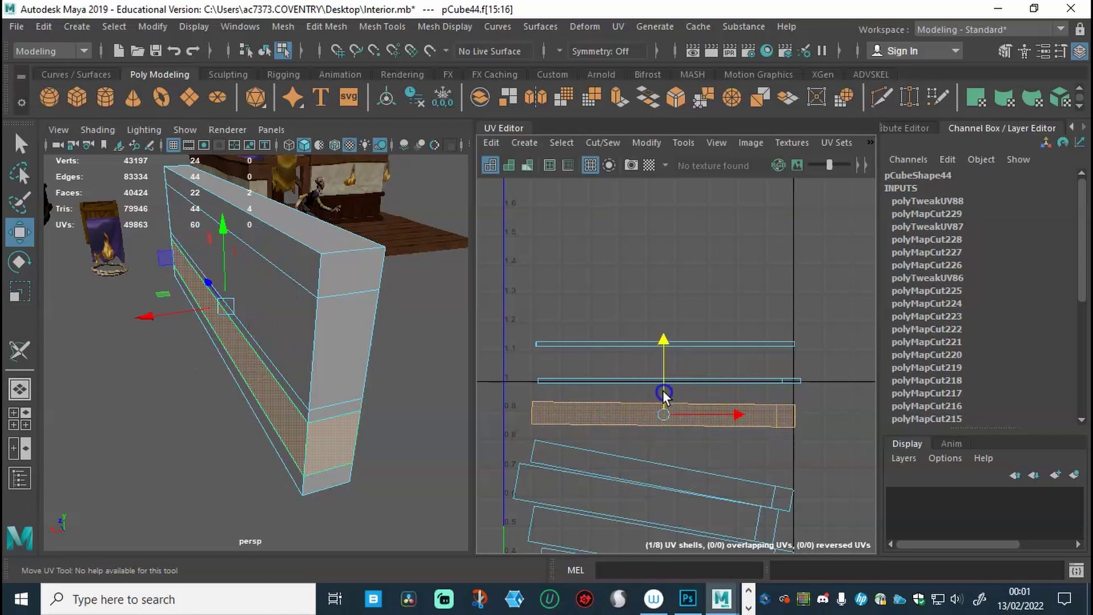
right_drag(561, 378, 615, 378)
click(532, 389)
drag(584, 415, 807, 426)
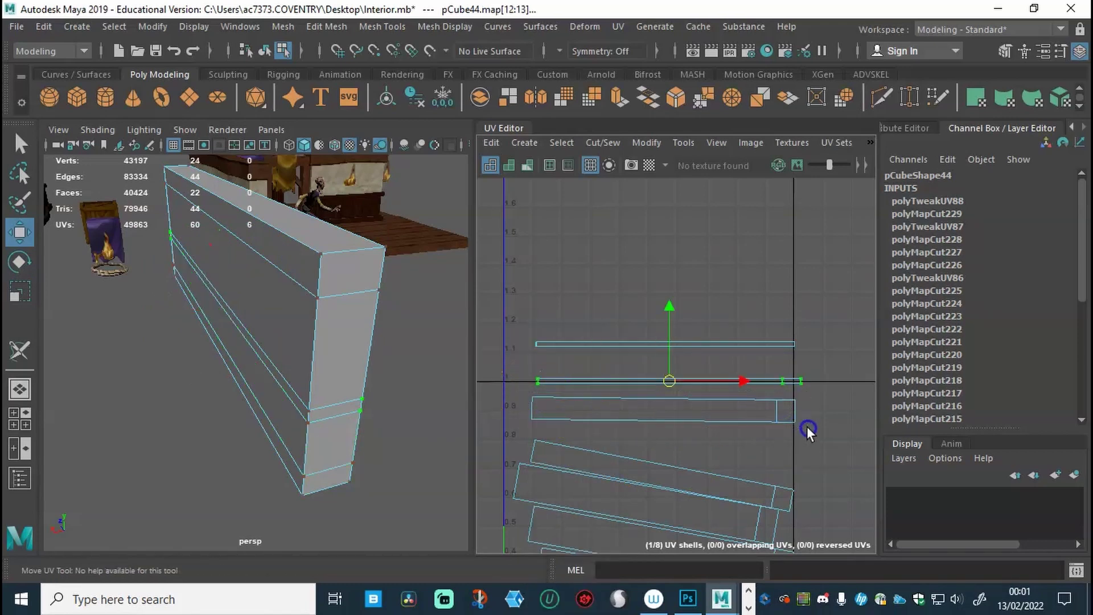
click(685, 416)
shift+right_drag(680, 416, 736, 218)
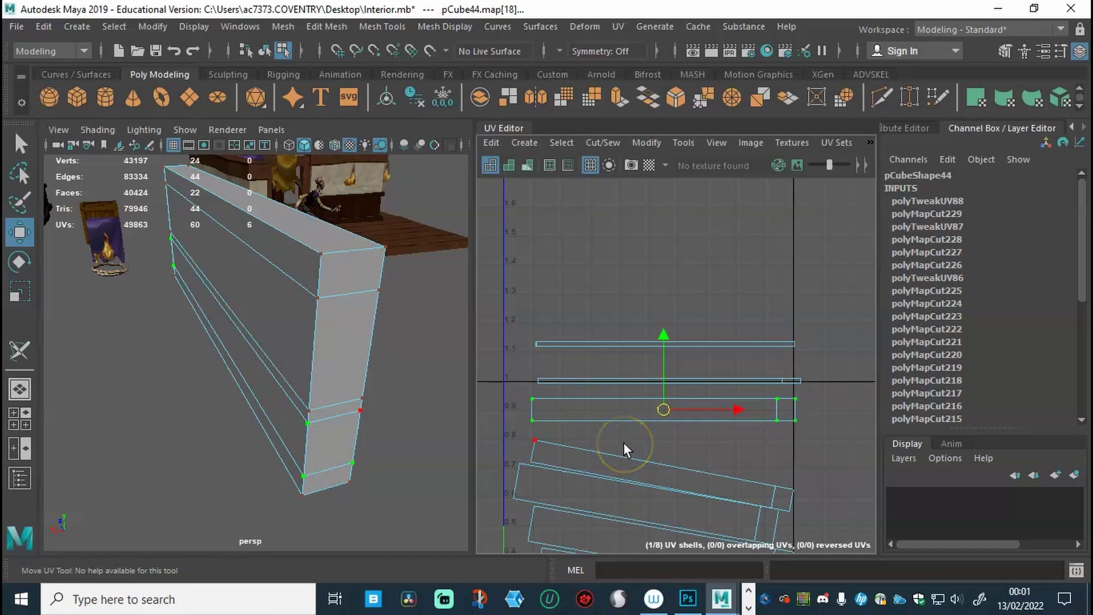
right_drag(688, 470, 629, 354)
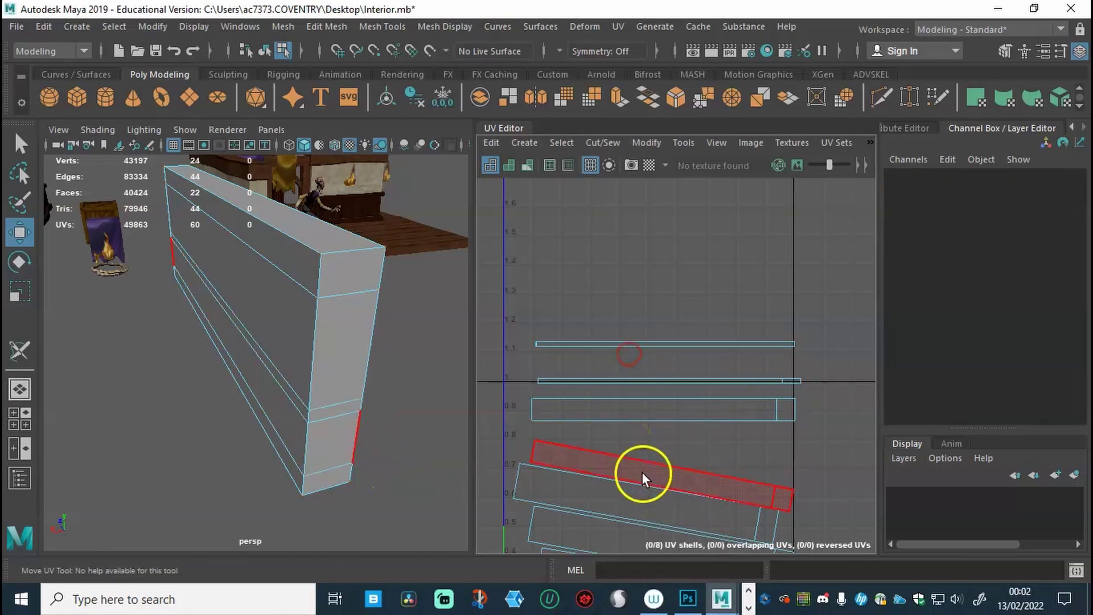
Rotate the tilted strip level, nudge it up under the row above, and straighten its UVs
click(643, 478)
drag(661, 452, 718, 415)
key(e)
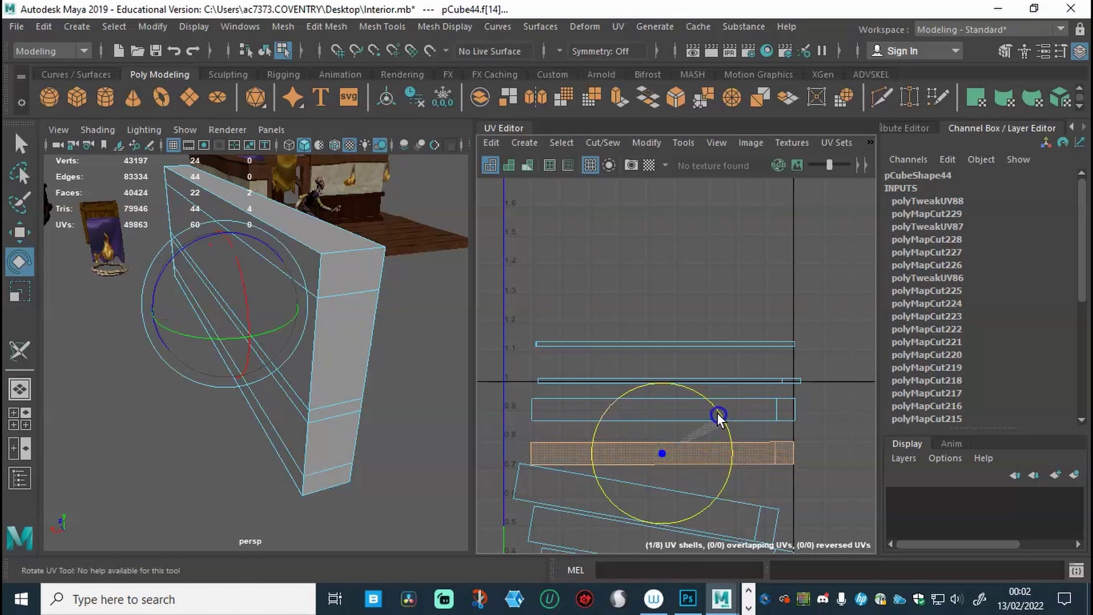
click(705, 450)
key(w)
drag(657, 436, 659, 428)
right_drag(640, 445, 703, 379)
drag(523, 428, 811, 459)
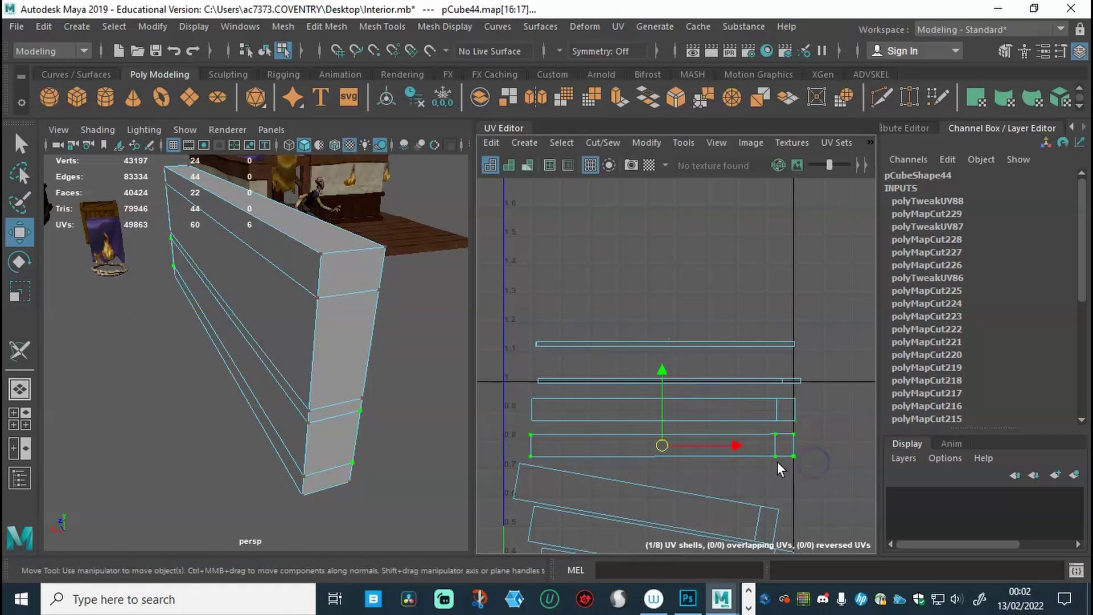
shift+right_drag(700, 436, 777, 225)
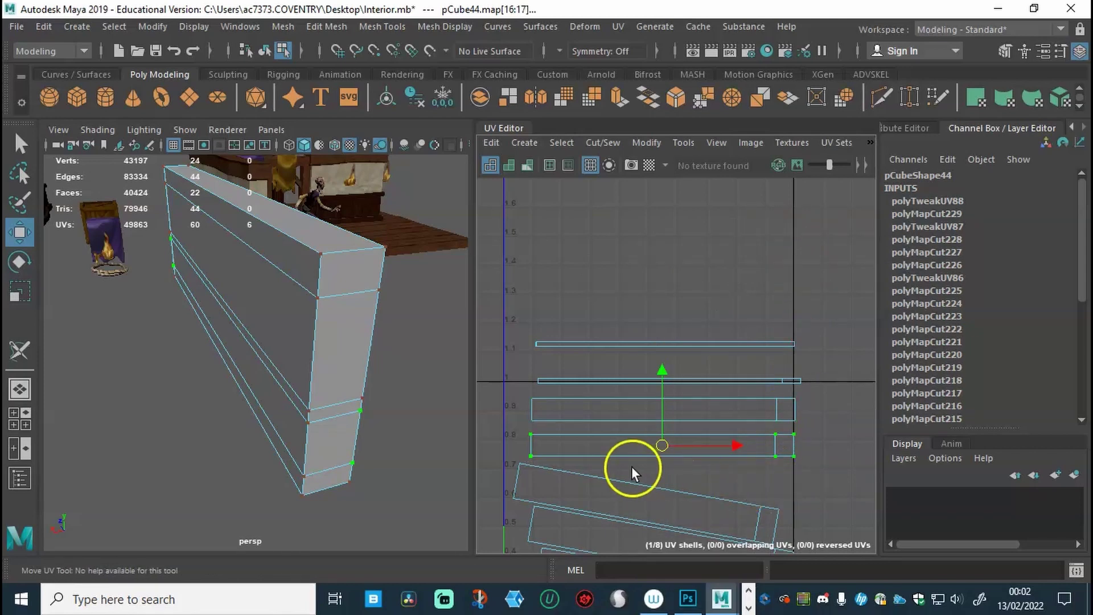
scroll(675, 461, up, 3)
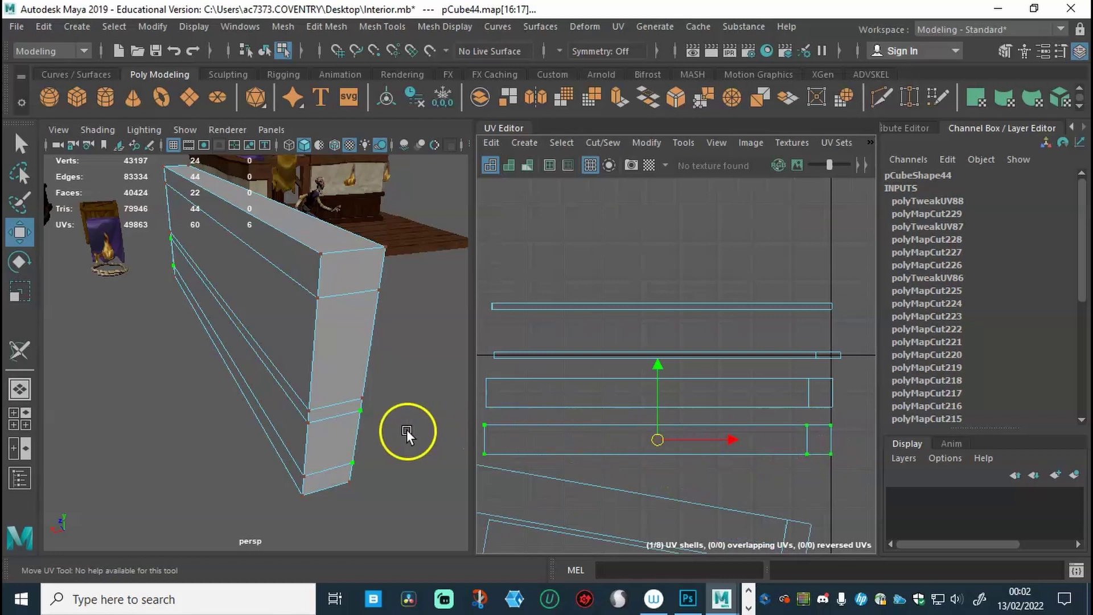
right_drag(816, 442, 816, 422)
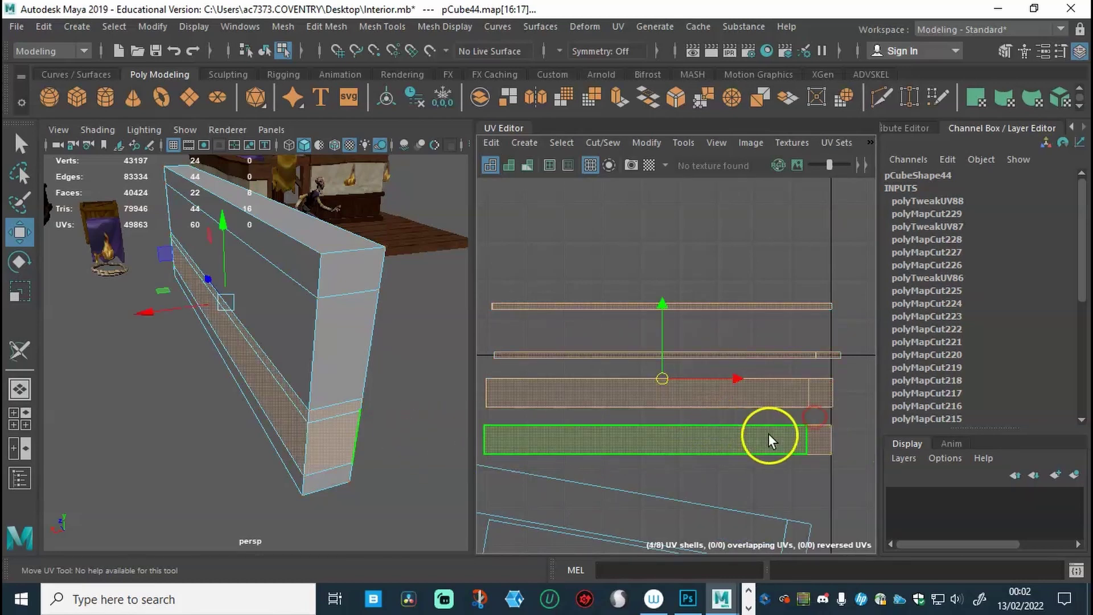
Select faces on the wall's long side and end in the viewport to find face f[6]
click(823, 438)
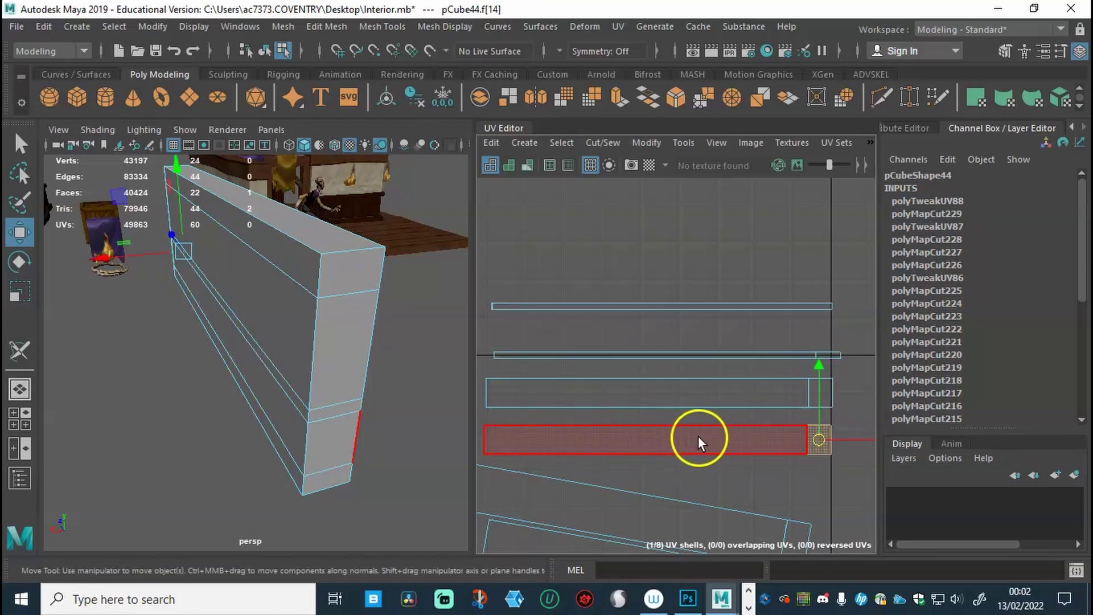
alt+drag(378, 456, 626, 478)
click(735, 438)
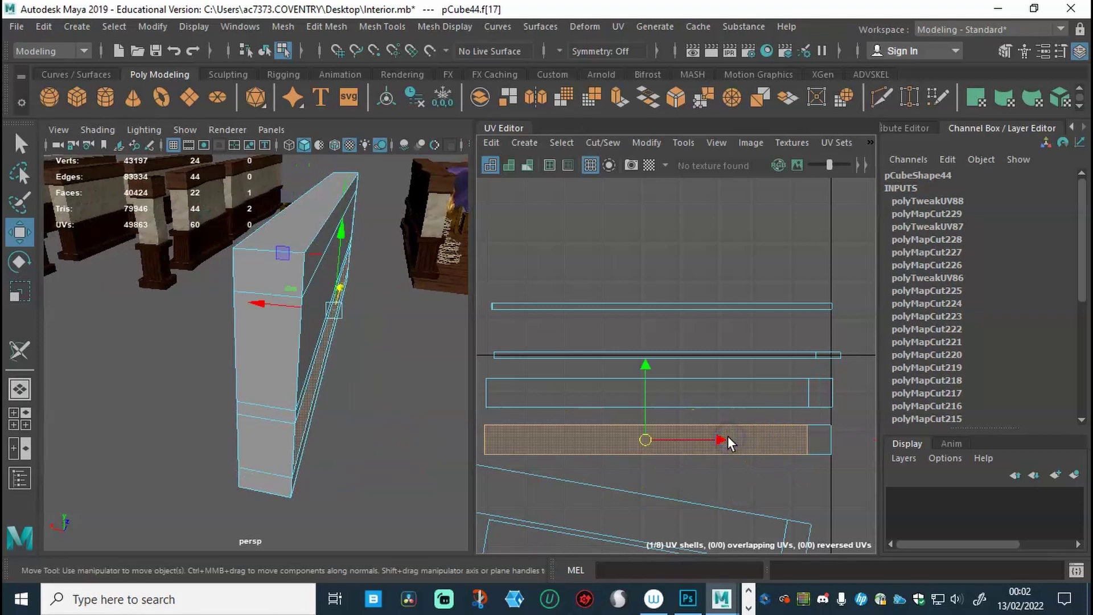
alt+drag(395, 439, 477, 433)
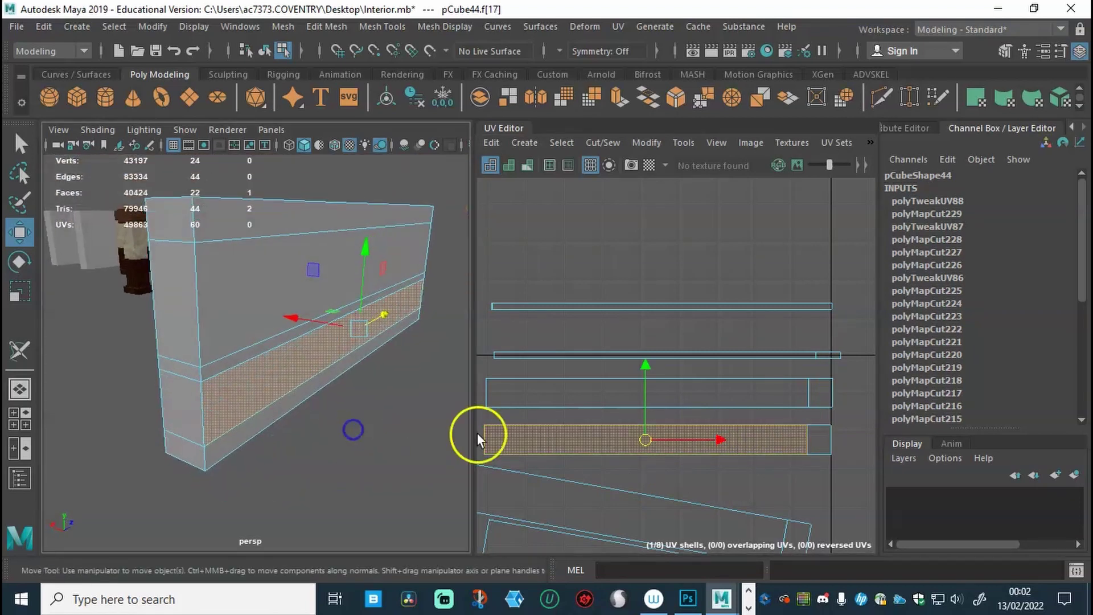
click(822, 440)
click(522, 436)
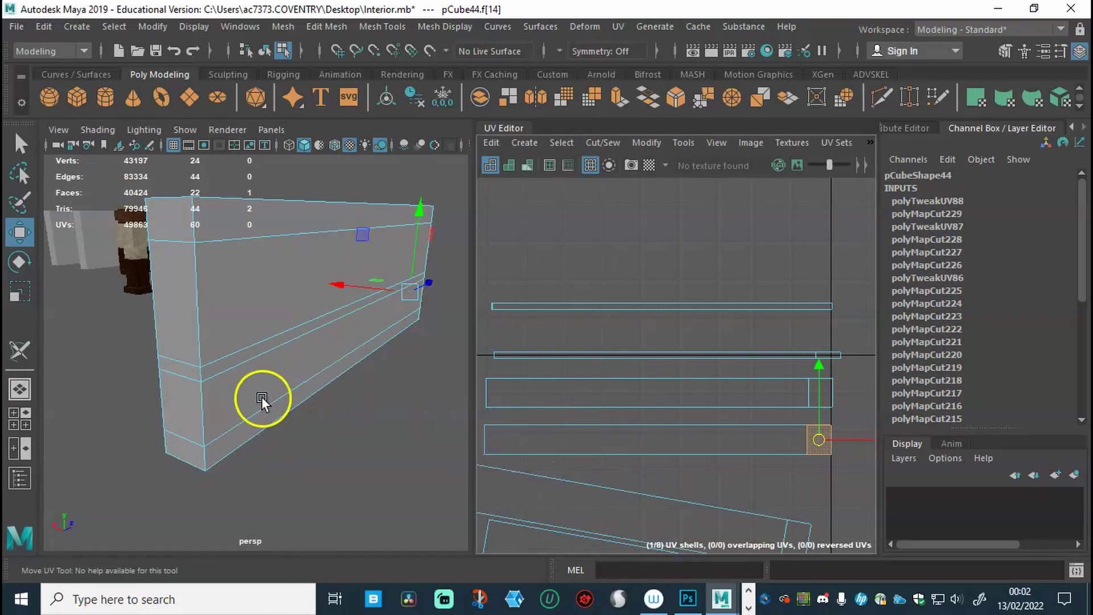
alt+drag(196, 404, 339, 421)
click(259, 419)
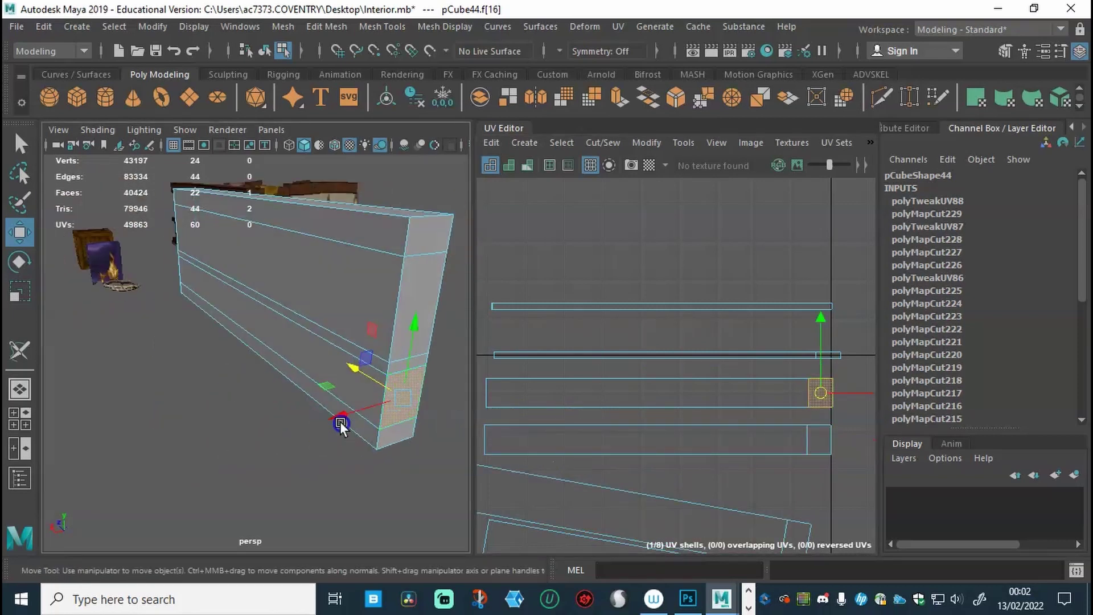
click(342, 339)
click(401, 360)
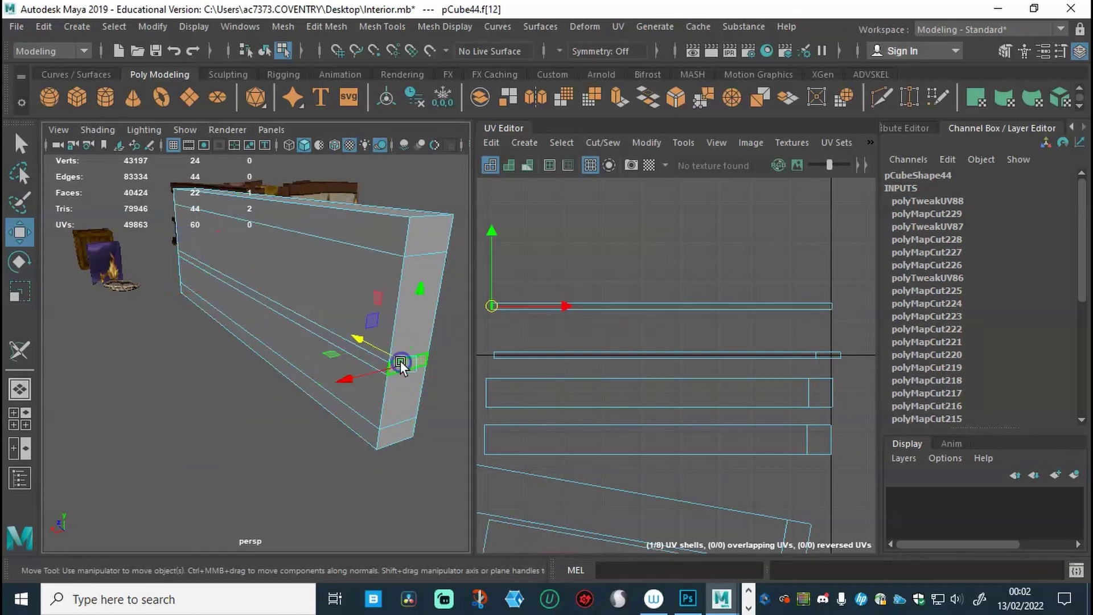
click(560, 306)
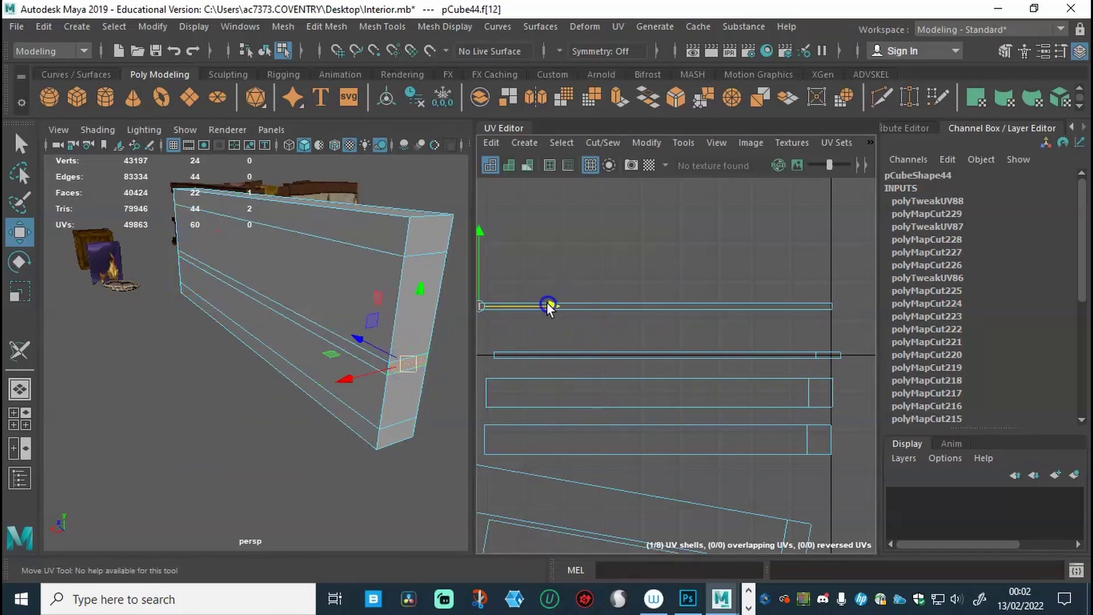
Frame the strip in the UV view, try rotating the tilted shell, then undo
scroll(537, 303, up, 5)
alt+middle_drag(537, 303, 664, 358)
scroll(686, 366, up, 2)
alt+right_drag(664, 358, 646, 316)
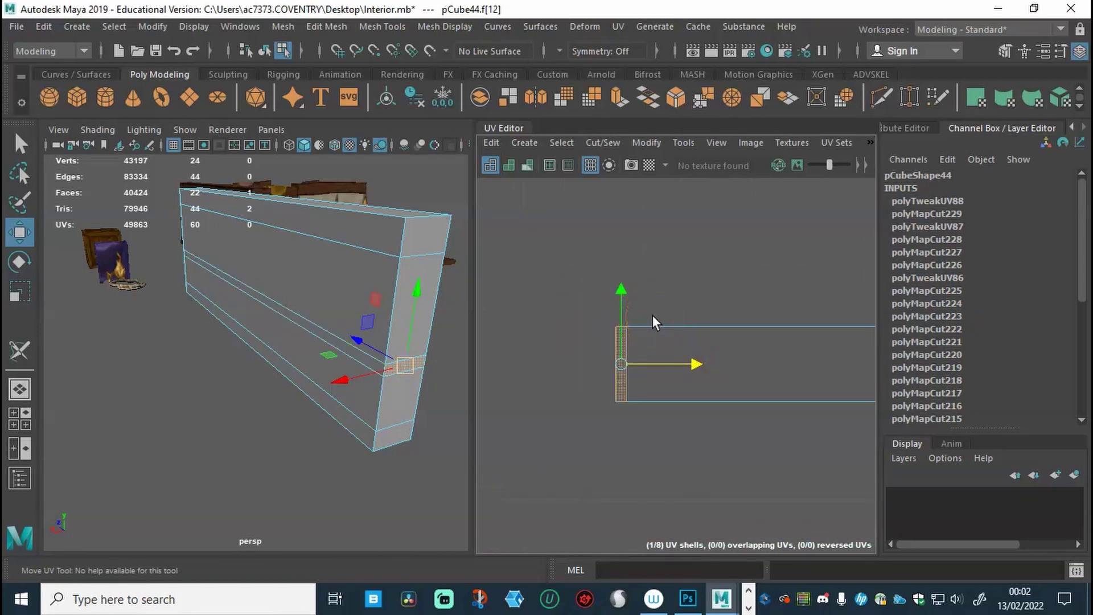
click(645, 378)
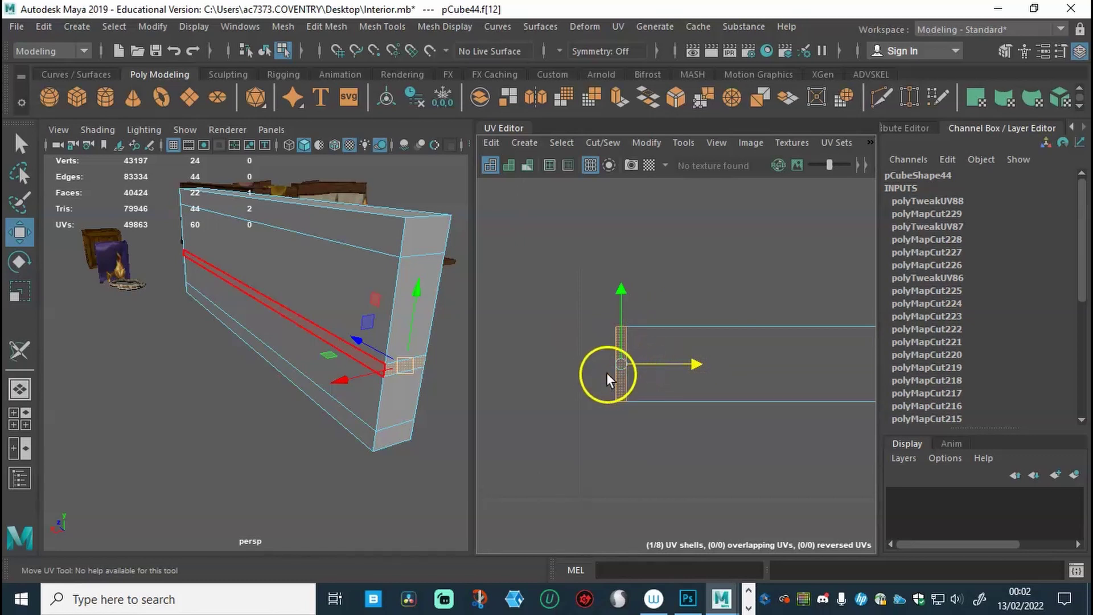
alt+right_drag(639, 391, 763, 458)
alt+middle_drag(763, 459, 656, 366)
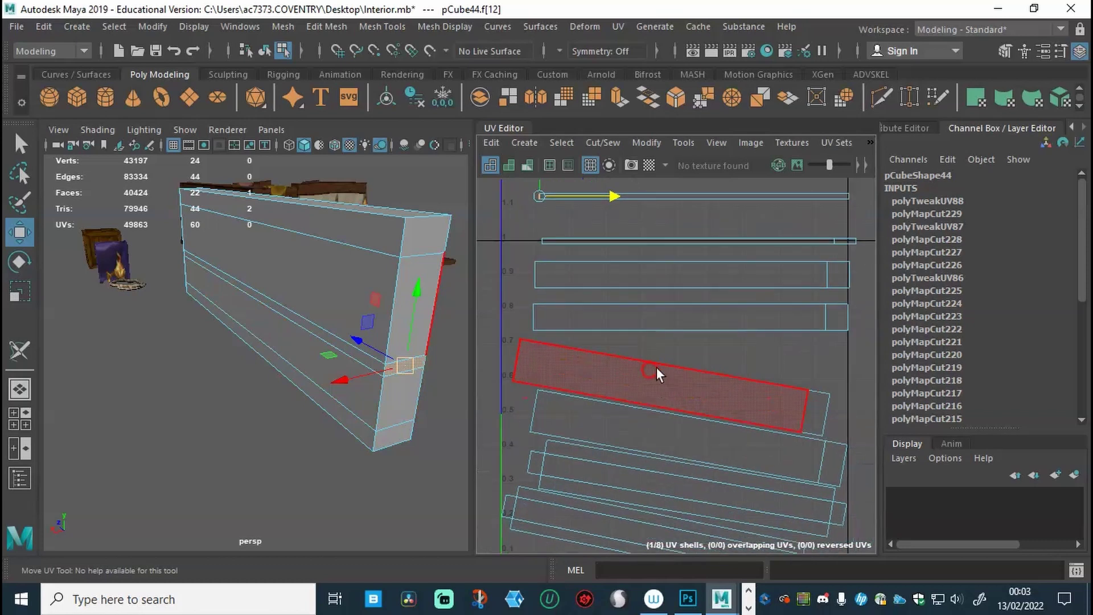
click(810, 404)
key(e)
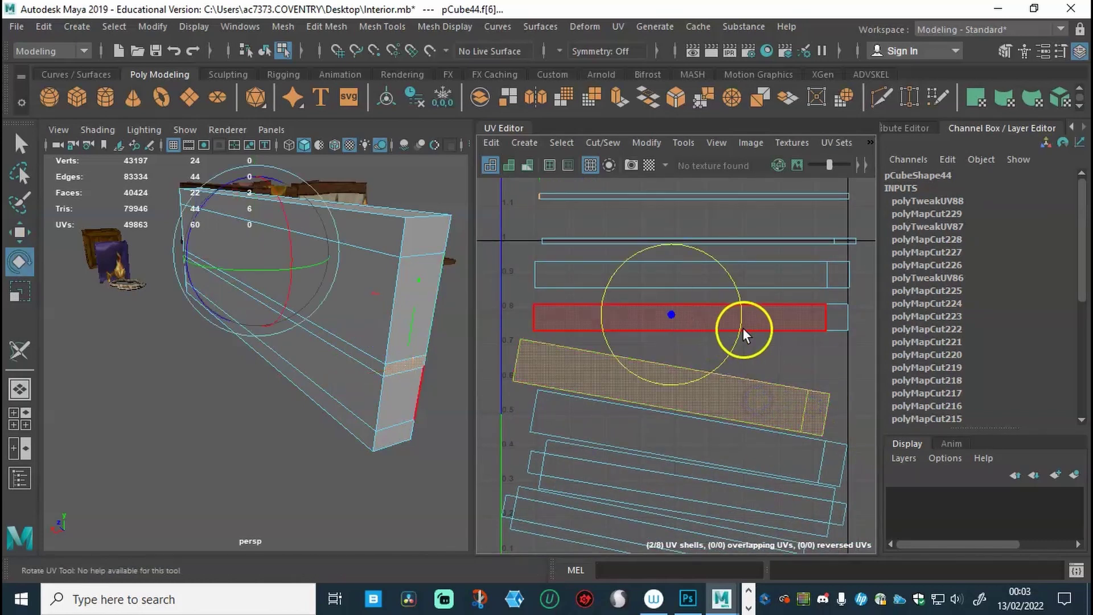
mouse_move(737, 338)
mouse_down()
mouse_move(739, 322)
mouse_move(734, 344)
mouse_up()
key(ctrl+z)
key(ctrl+z)
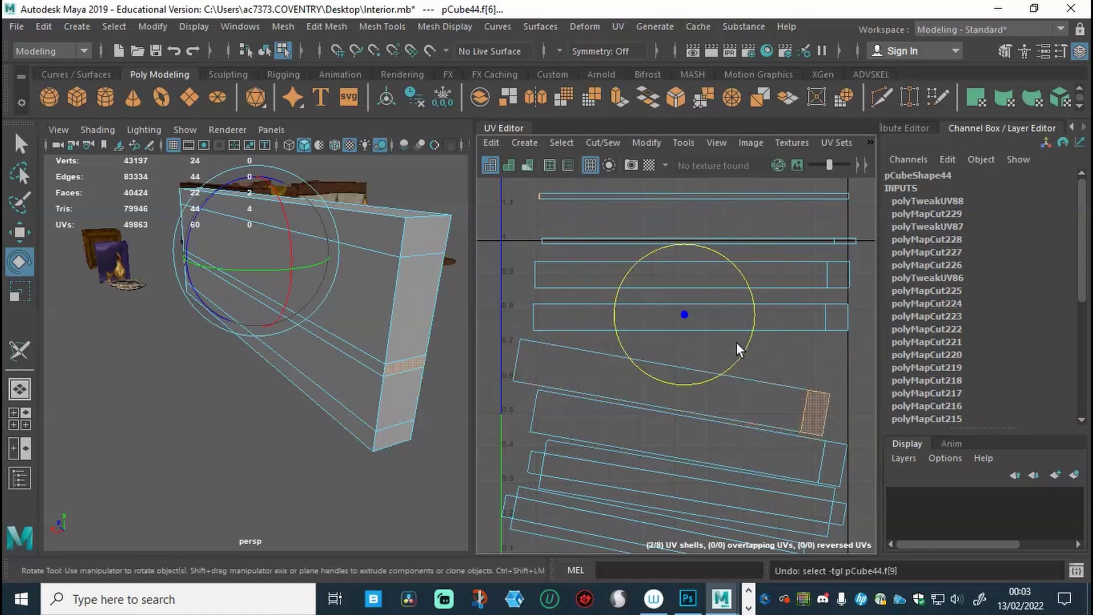
key(ctrl+z)
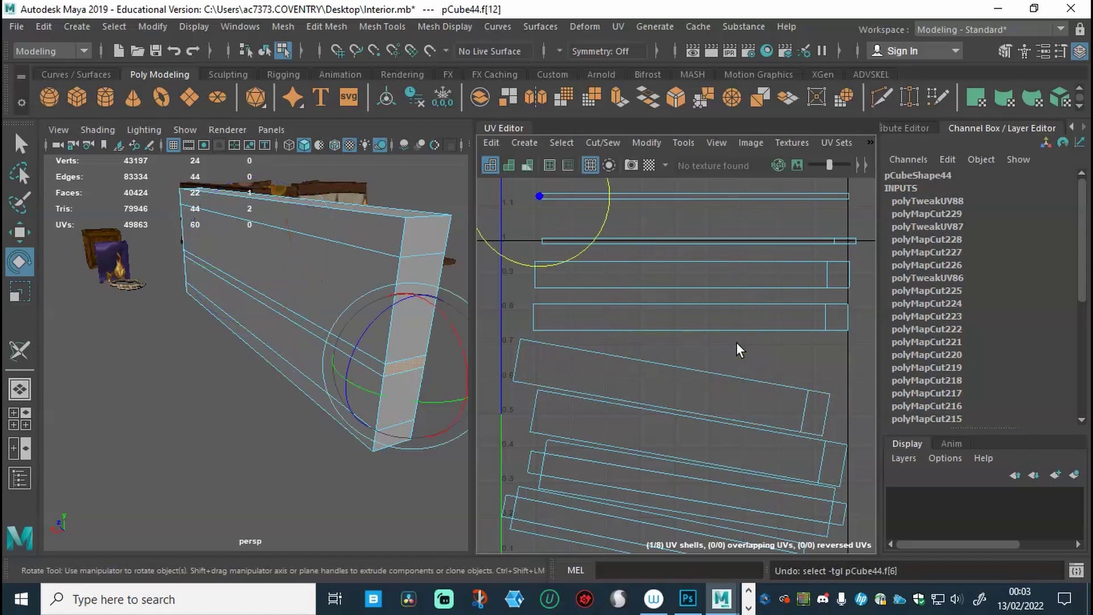
Rotate the tilted strip level, move it to about V 0.6–0.7, and select all its UVs
click(731, 392)
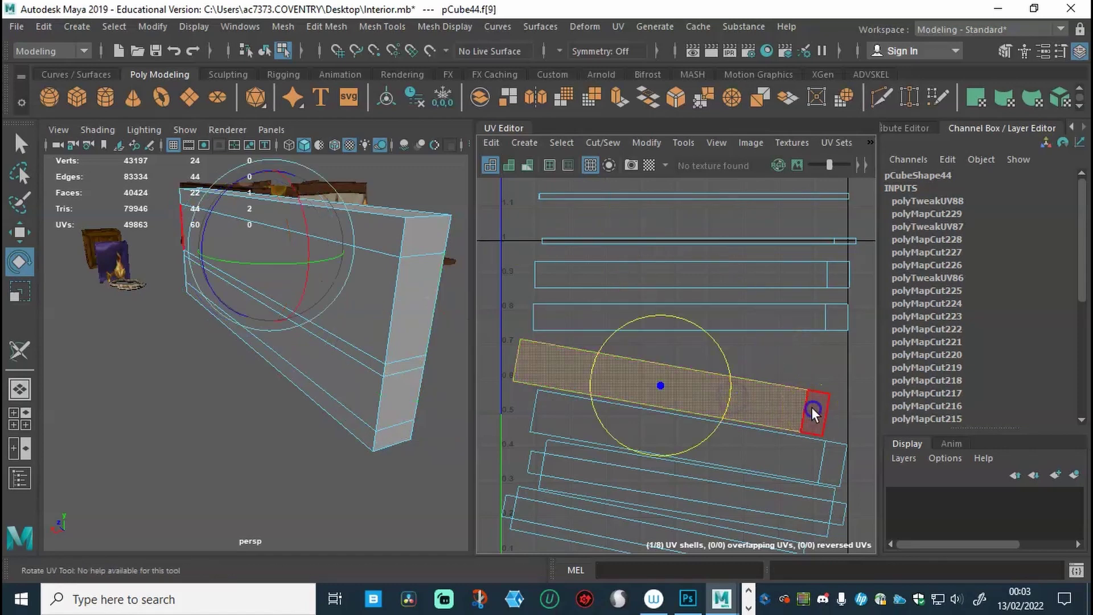
drag(720, 313, 714, 336)
key(w)
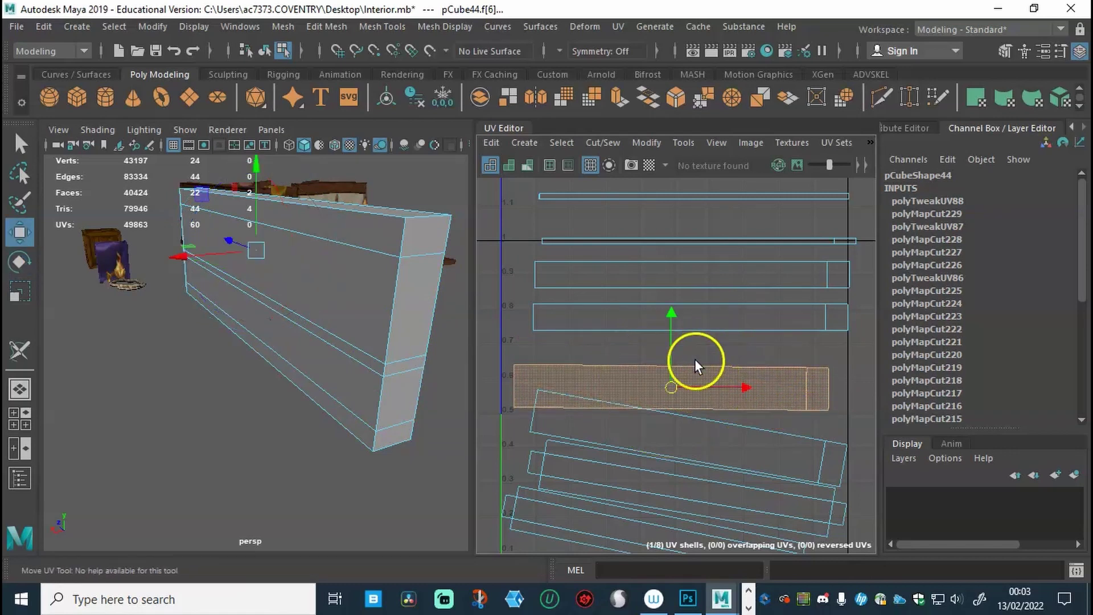
drag(671, 390, 690, 365)
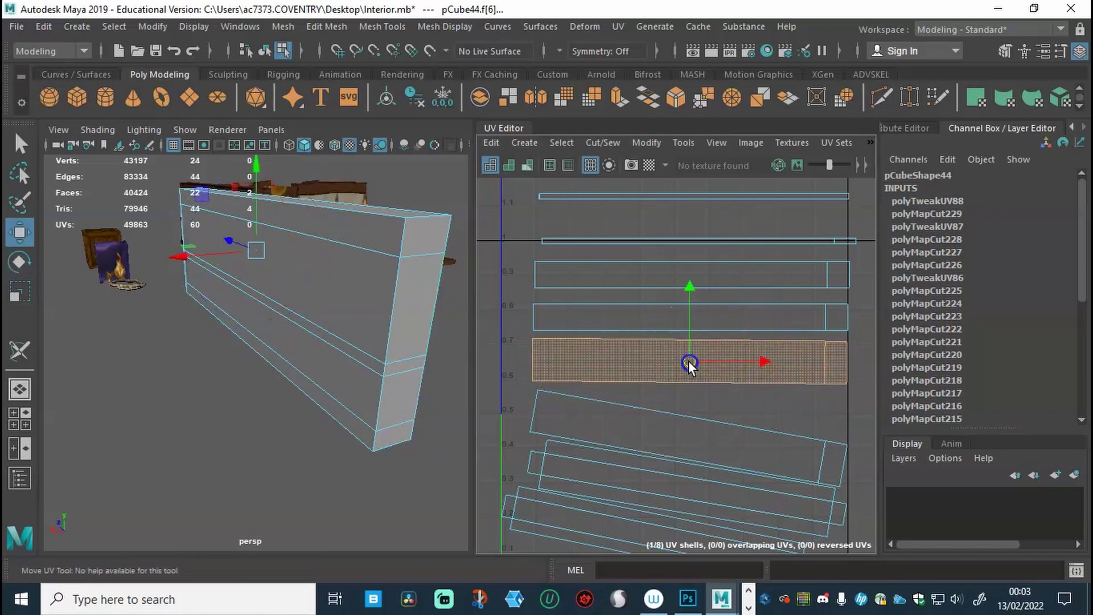
right_drag(689, 362, 741, 361)
click(569, 329)
drag(522, 333, 854, 388)
shift+right_drag(754, 290, 787, 221)
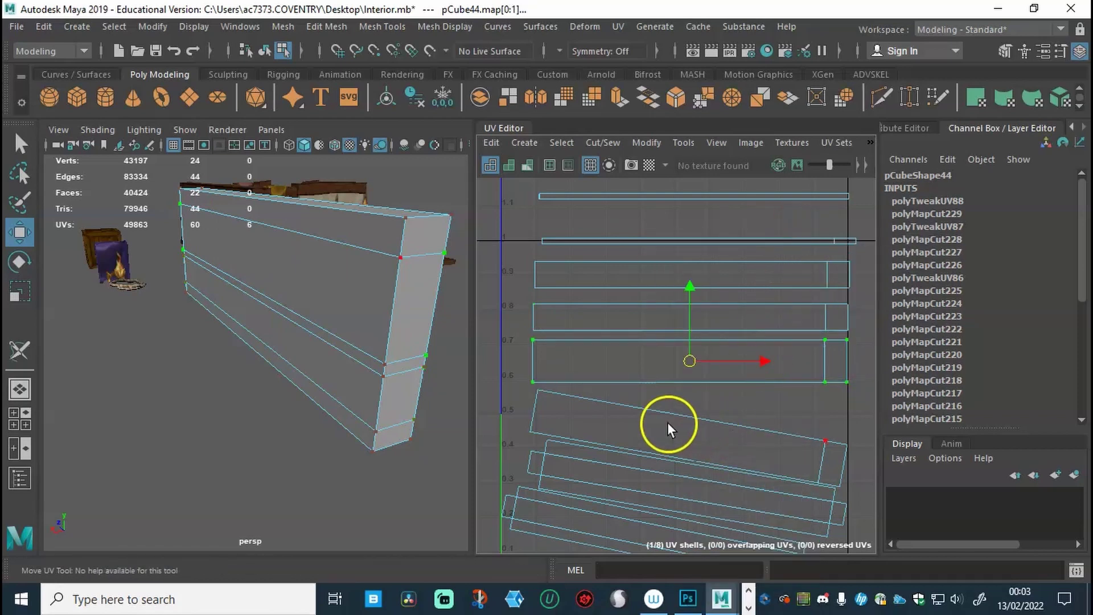
Rotate the next tilted strip level and select all of its UVs for adjustment
scroll(672, 430, down, 1)
alt+middle_drag(676, 427, 678, 380)
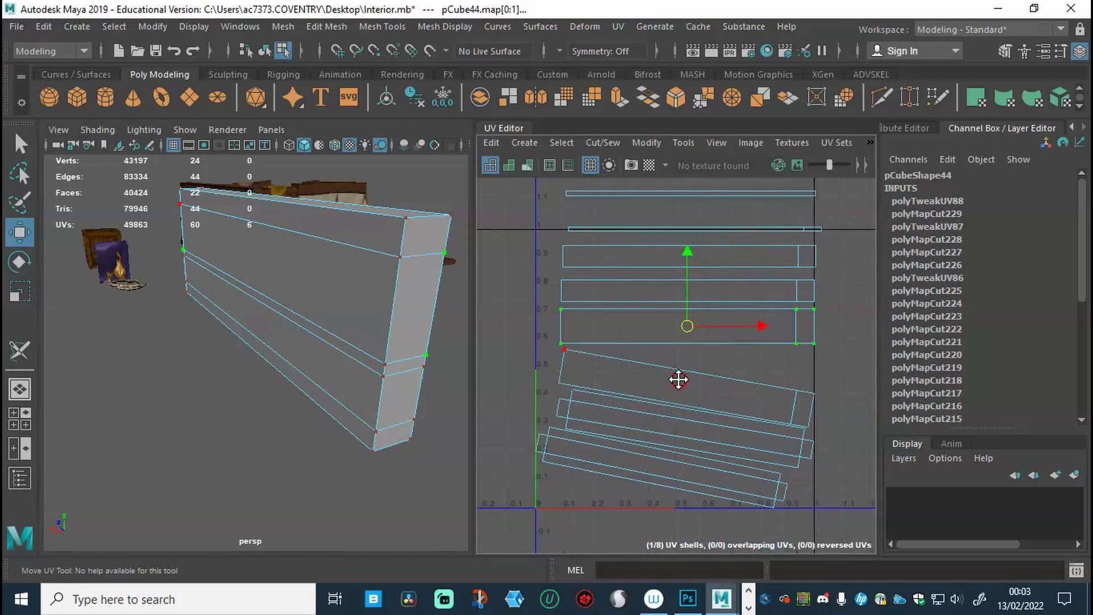
right_drag(688, 377, 613, 350)
click(641, 377)
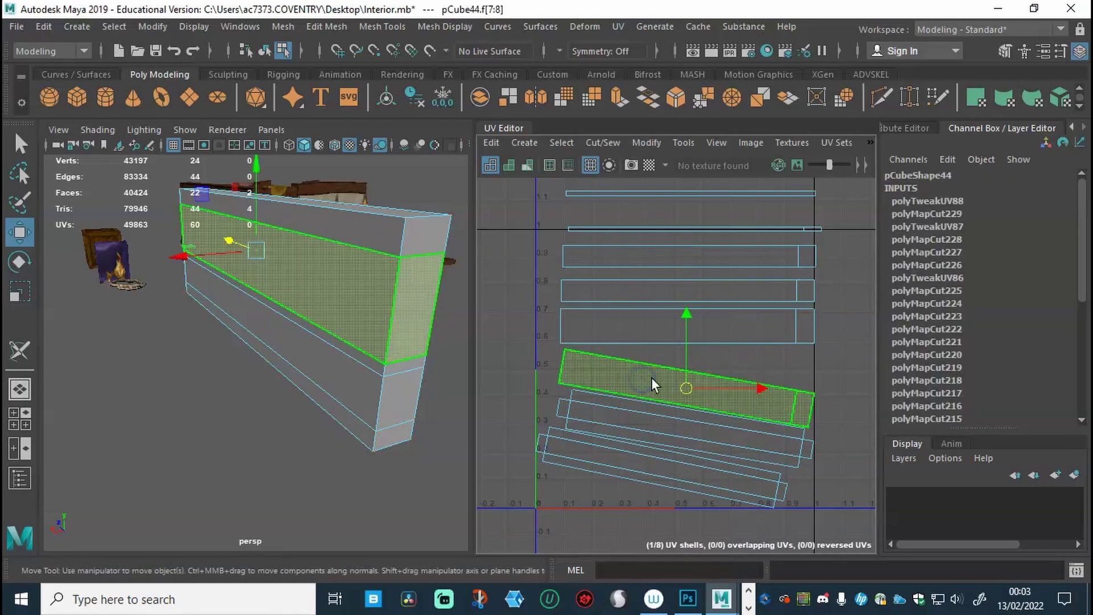
key(e)
drag(733, 340, 688, 340)
key(w)
right_drag(578, 363, 644, 366)
click(561, 353)
drag(549, 347, 828, 384)
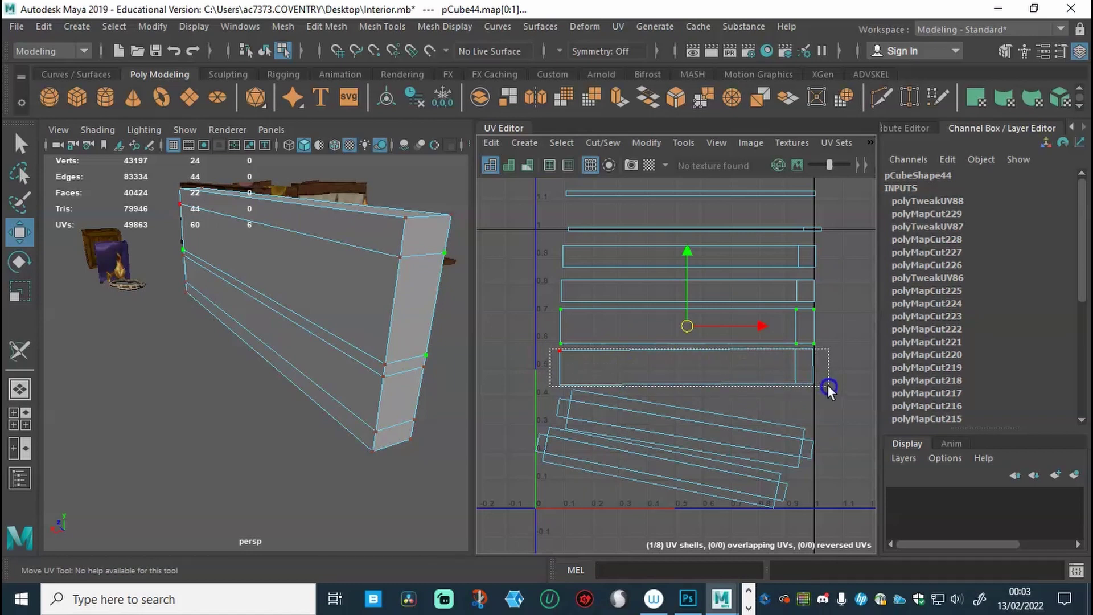
shift+right_drag(702, 374, 780, 222)
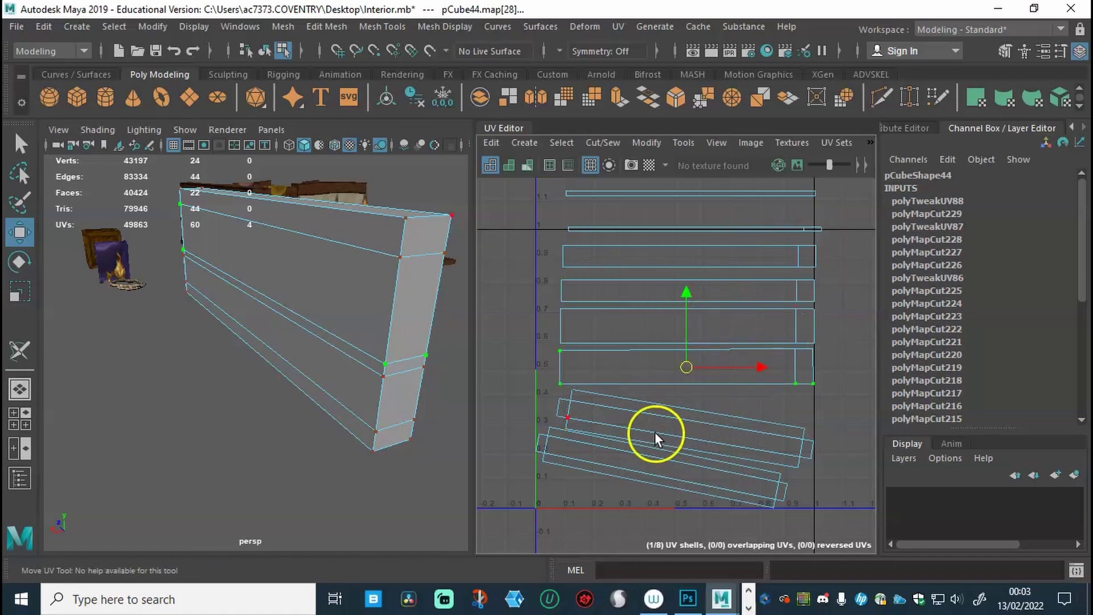
Move the bottom strip's shell down toward V 0 and rotate it flat
key(w)
right_drag(617, 462, 555, 356)
click(611, 458)
drag(659, 425, 674, 484)
alt+middle_drag(674, 484, 651, 367)
key(e)
drag(690, 359, 695, 325)
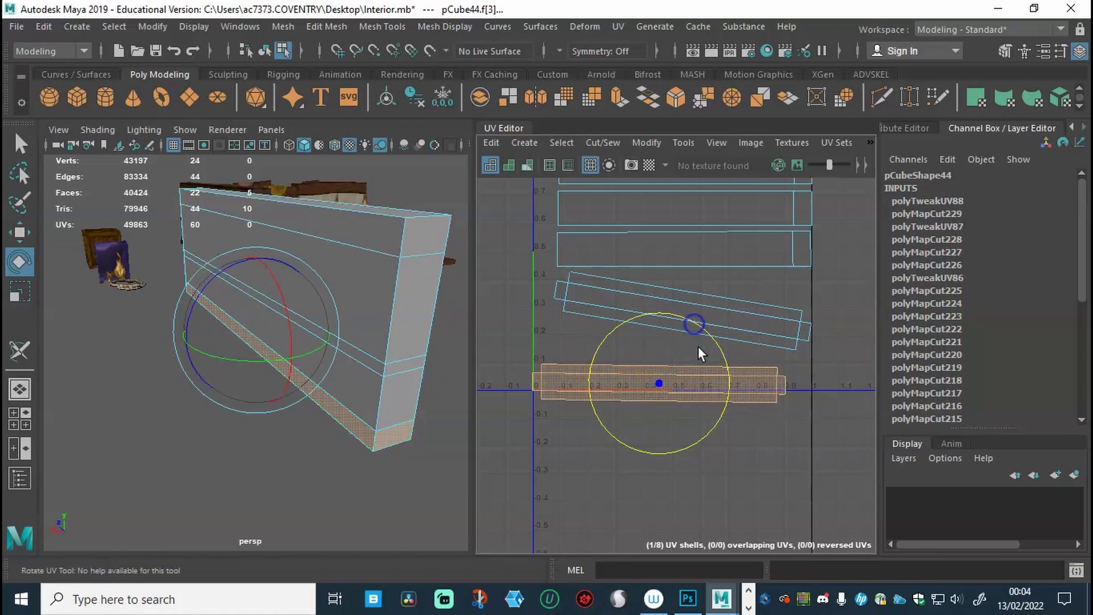
Select all UVs of the bottom wall strip's shell and straighten them
alt+middle_drag(683, 383, 707, 410)
alt+right_drag(707, 410, 766, 468)
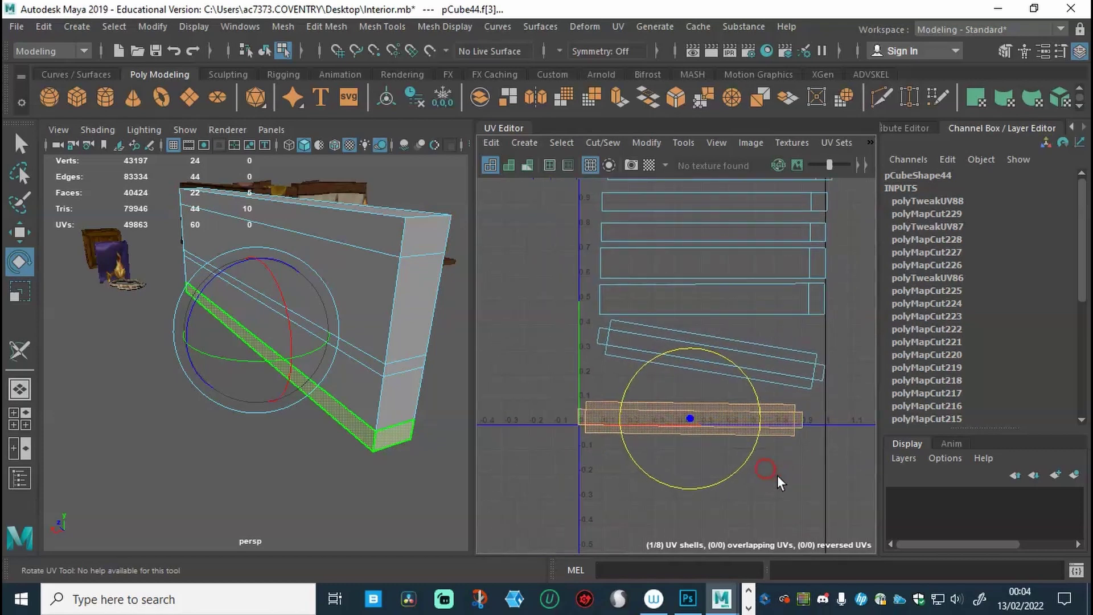
alt+middle_drag(777, 474, 749, 435)
right_click(701, 386)
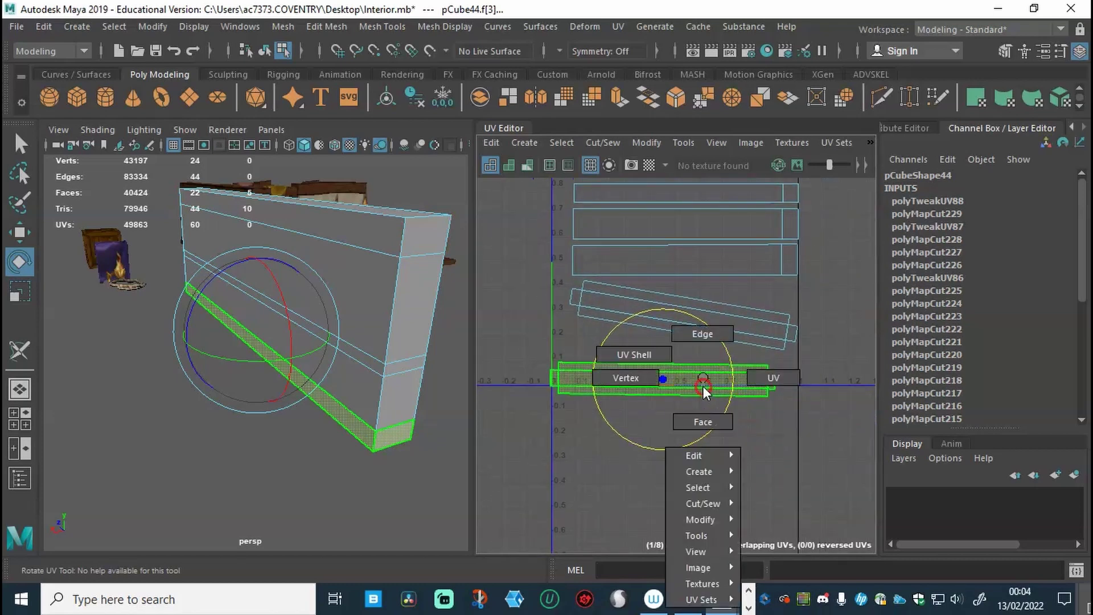
right_drag(703, 387, 769, 373)
drag(545, 358, 791, 422)
shift+right_drag(706, 379, 763, 215)
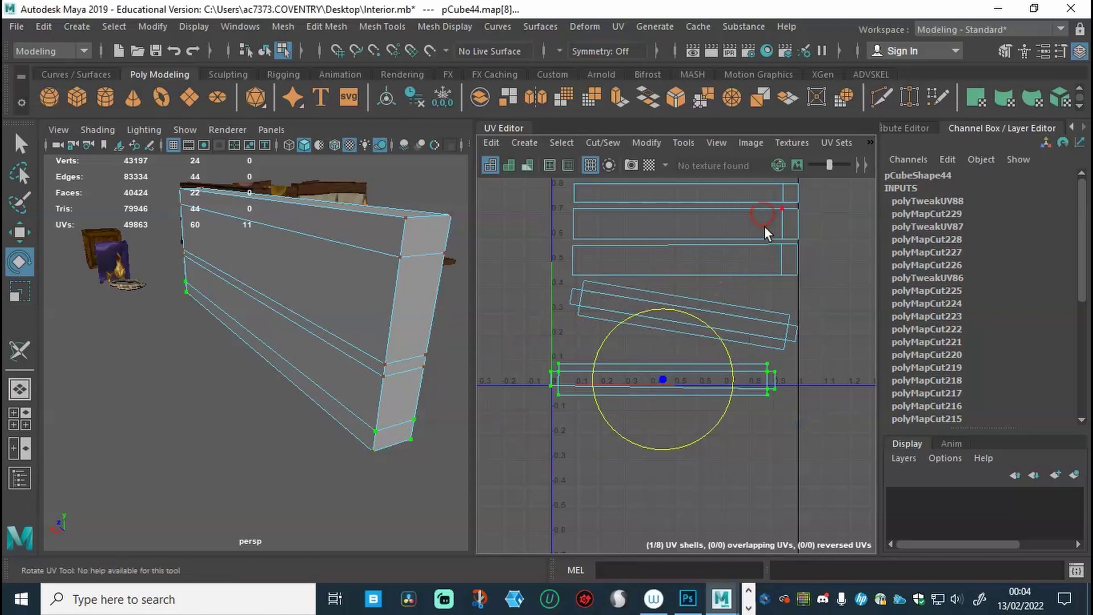
Rotate the tilted shell level, then straighten its UVs into a row near V 0.3
right_drag(709, 318, 652, 292)
click(664, 303)
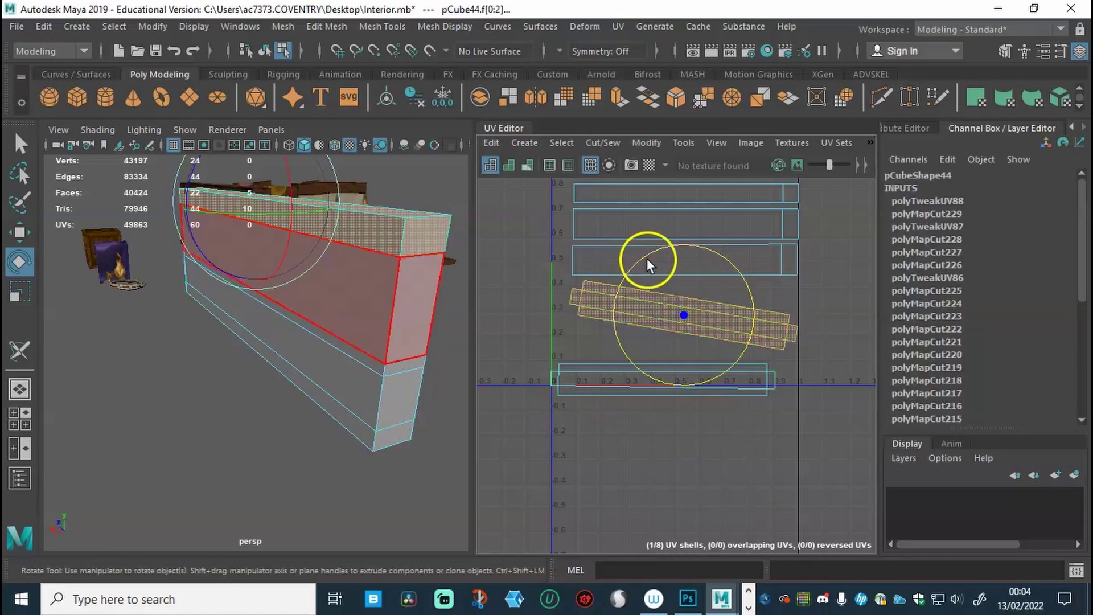
mouse_move(644, 255)
mouse_down()
mouse_move(626, 264)
mouse_move(640, 267)
mouse_up()
right_drag(672, 325, 722, 319)
click(592, 291)
drag(551, 288, 822, 336)
shift+right_drag(714, 309, 769, 226)
click(733, 328)
Switch to face selection and select the small end face f[16]
alt+middle_drag(718, 301, 727, 366)
right_drag(411, 393, 412, 221)
click(397, 294)
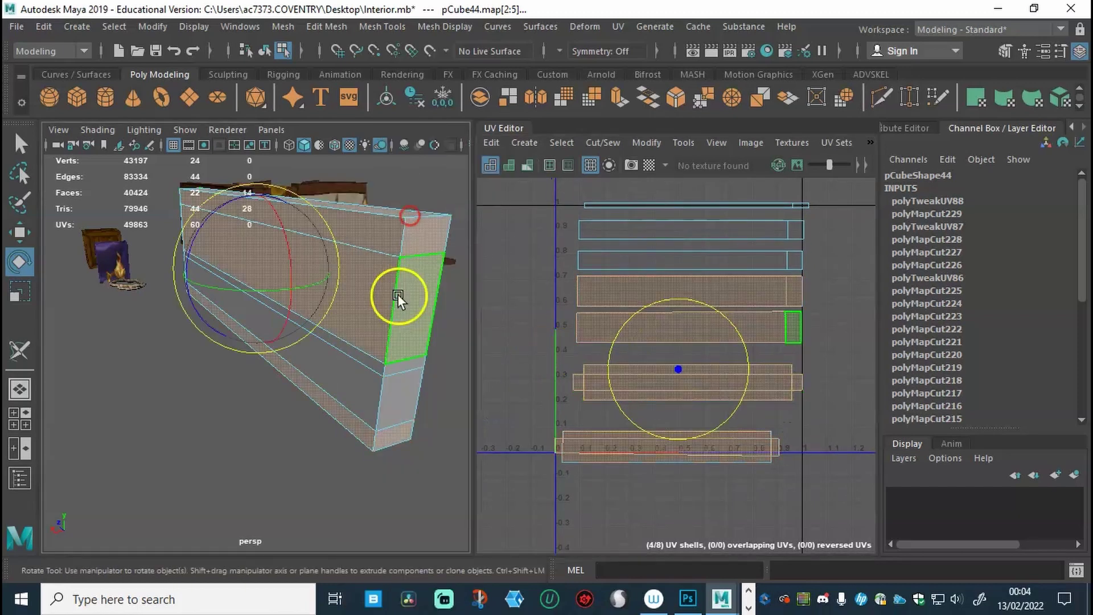
click(394, 386)
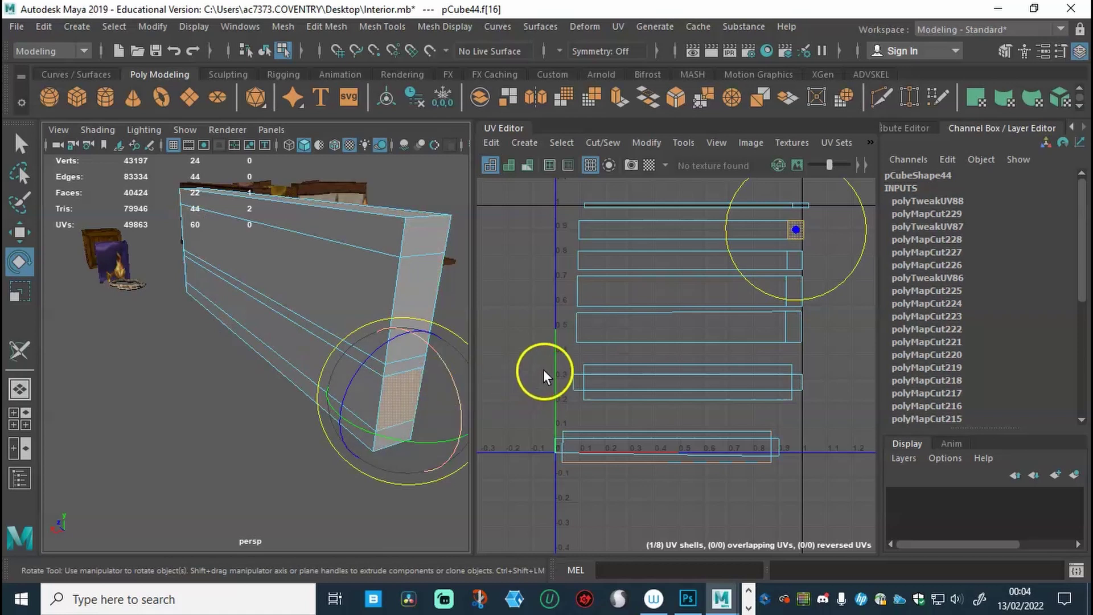
Select strip face f[14] and tumble the camera in on the wall beam's end
alt+drag(272, 343, 218, 418)
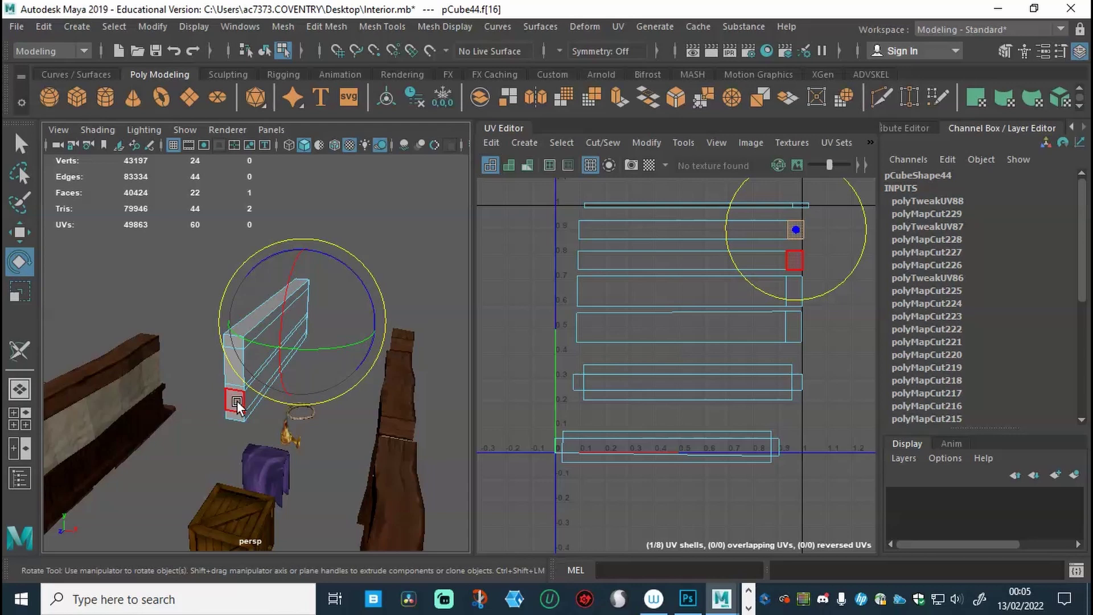
click(237, 404)
alt+drag(302, 354, 228, 394)
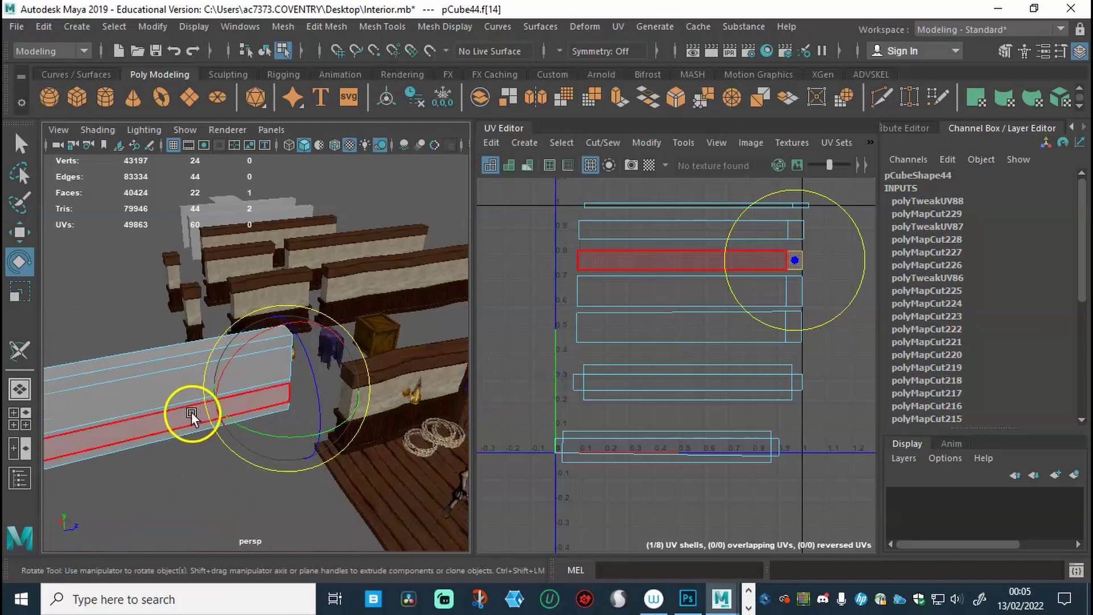
alt+drag(374, 351, 29, 336)
alt+right_drag(29, 336, 276, 350)
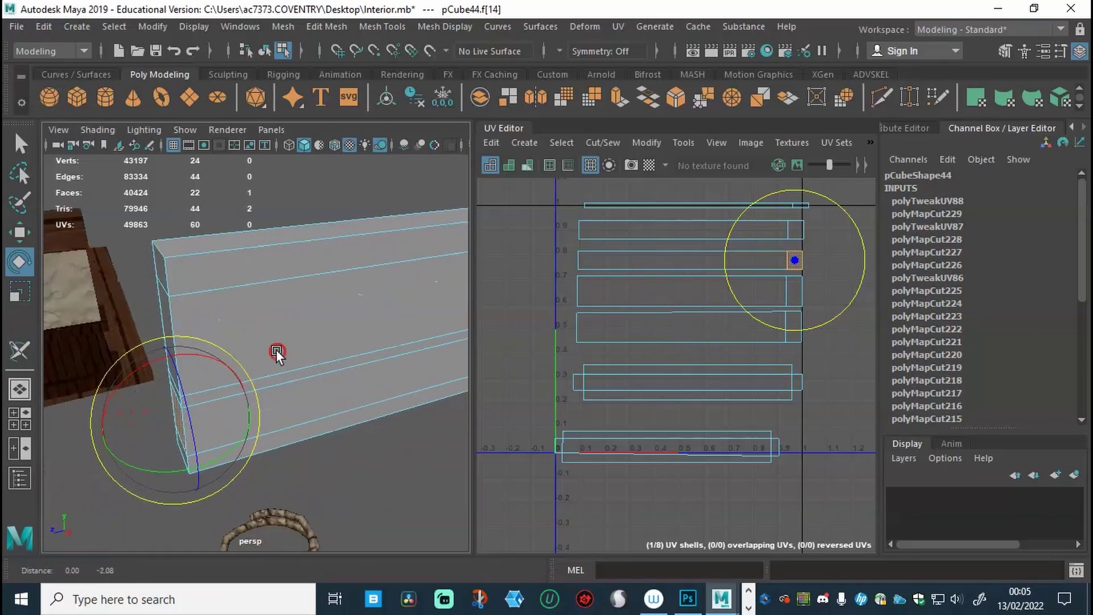
right_drag(204, 398, 202, 134)
Switch to edge selection and pick the vertical end edge e[37]
click(191, 364)
click(180, 414)
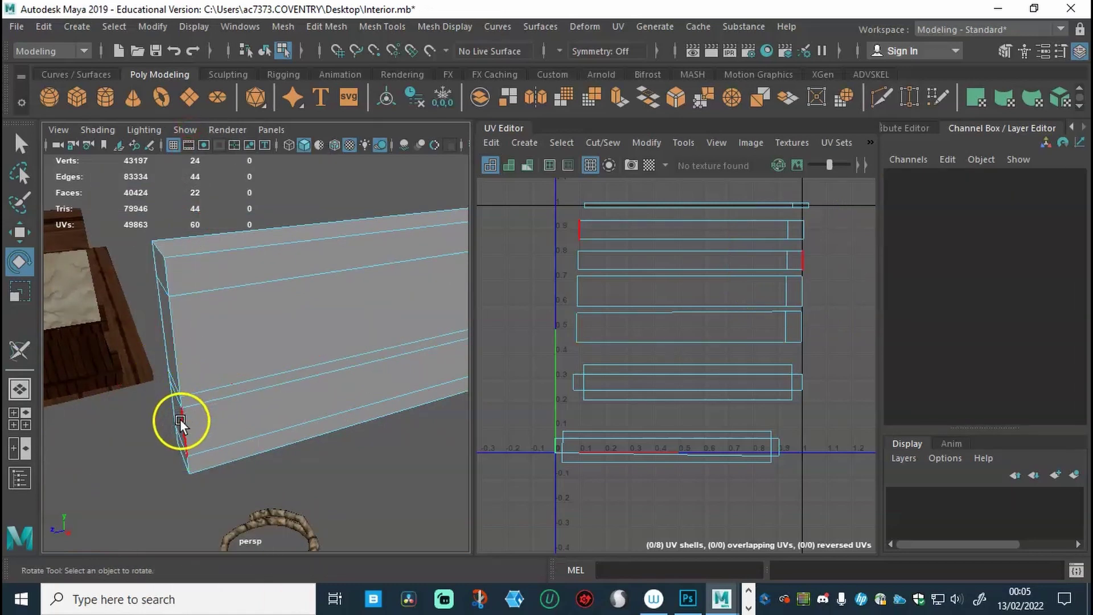
click(180, 419)
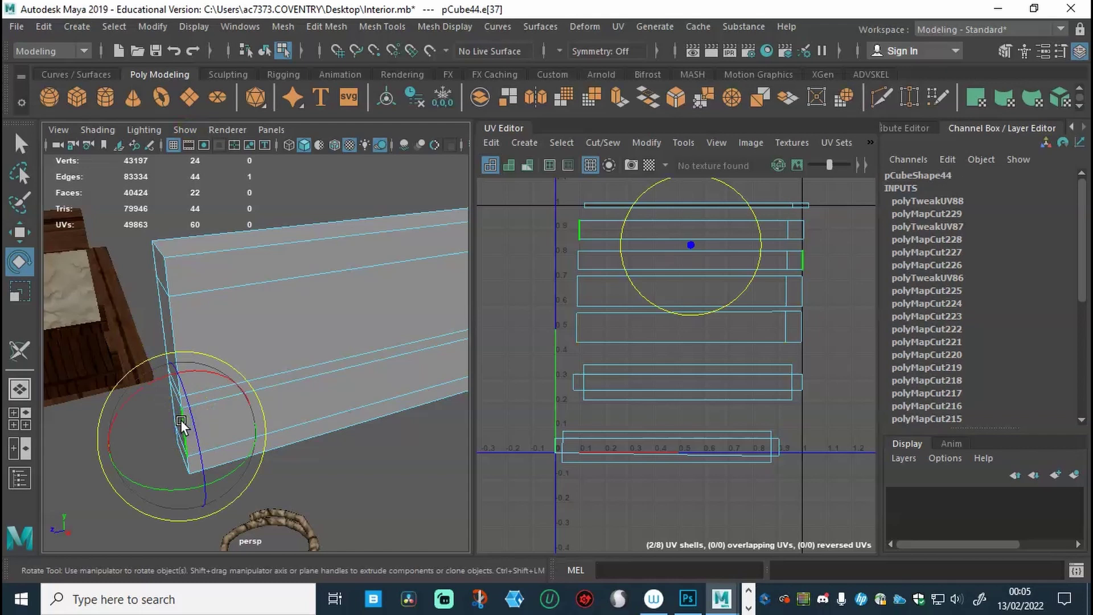
click(196, 422)
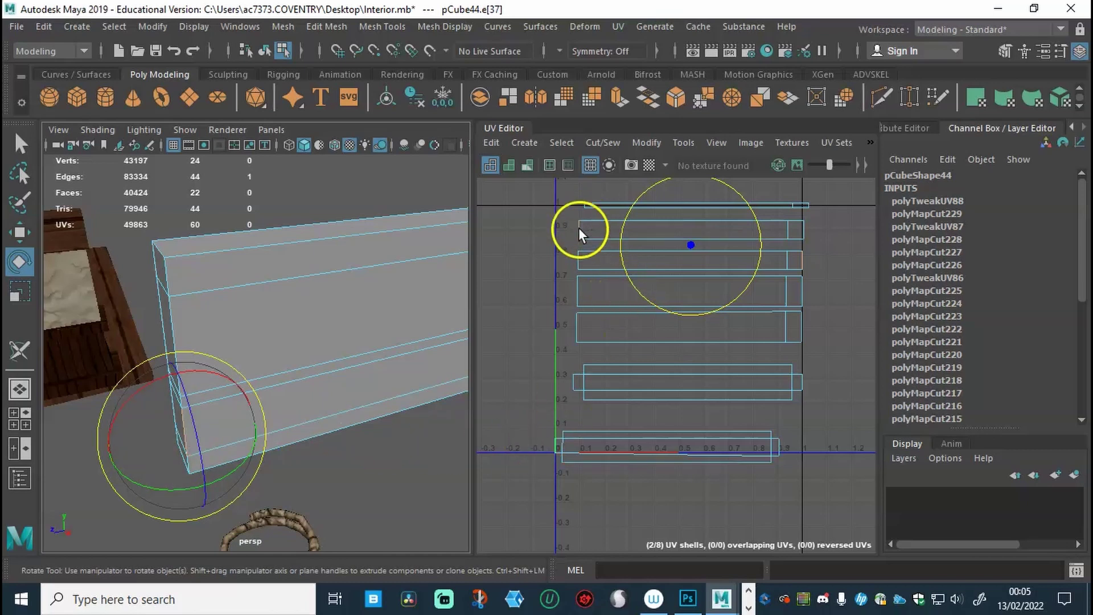
Move and sew the strip shells along the selected edge and edge e[21]
shift+right_click(801, 261)
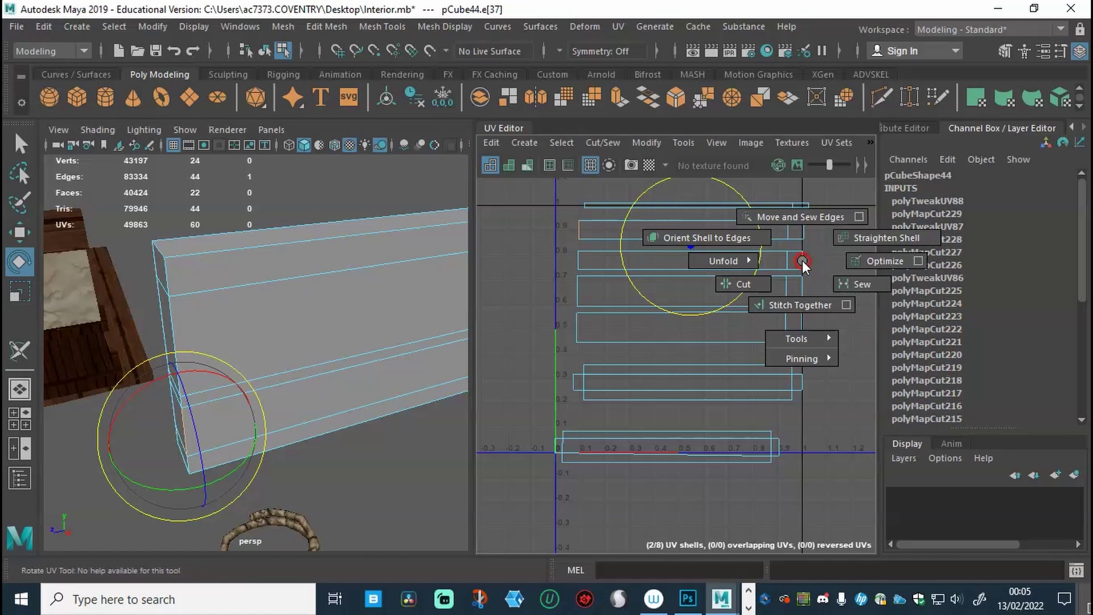
shift+right_drag(801, 261, 801, 216)
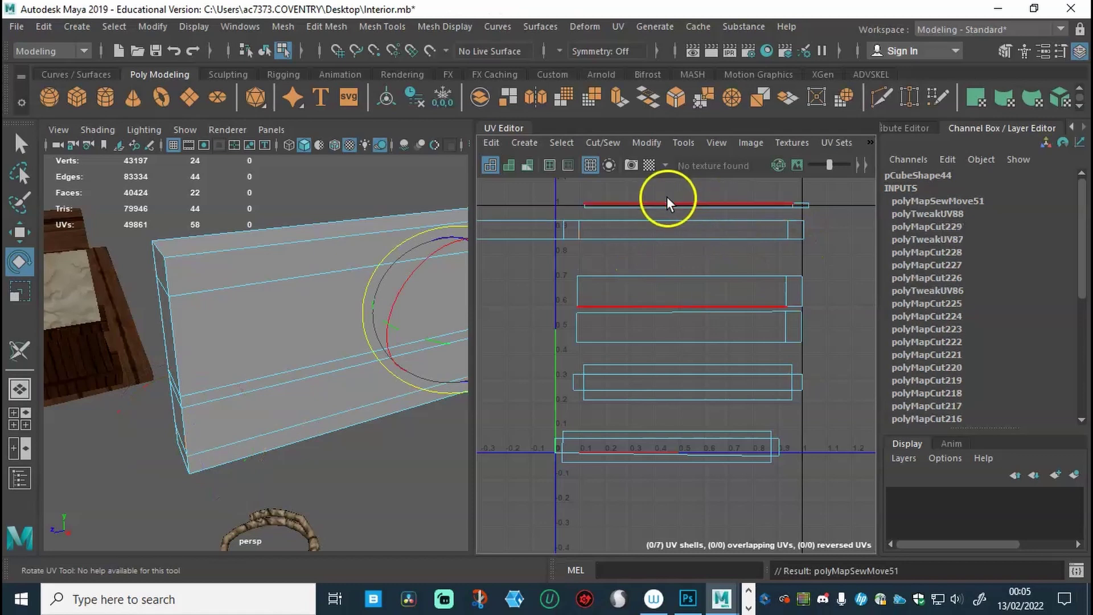
click(802, 296)
shift+right_drag(802, 295, 803, 251)
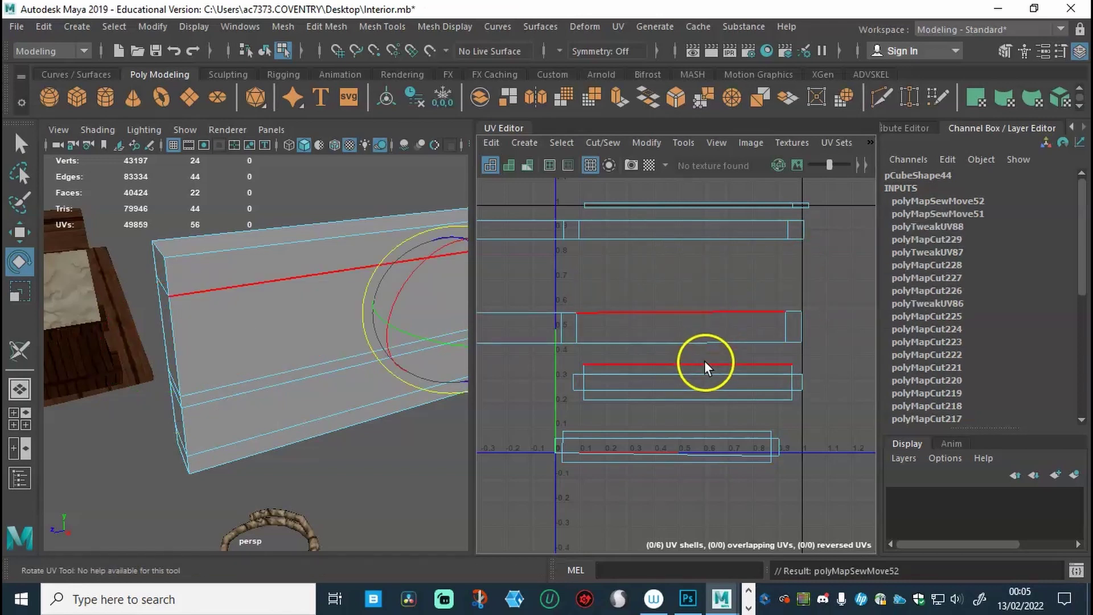
Move and sew along edge e[29], then select the merged f[10:13] shell
alt+middle_drag(719, 285, 733, 311)
scroll(733, 309, down, 2)
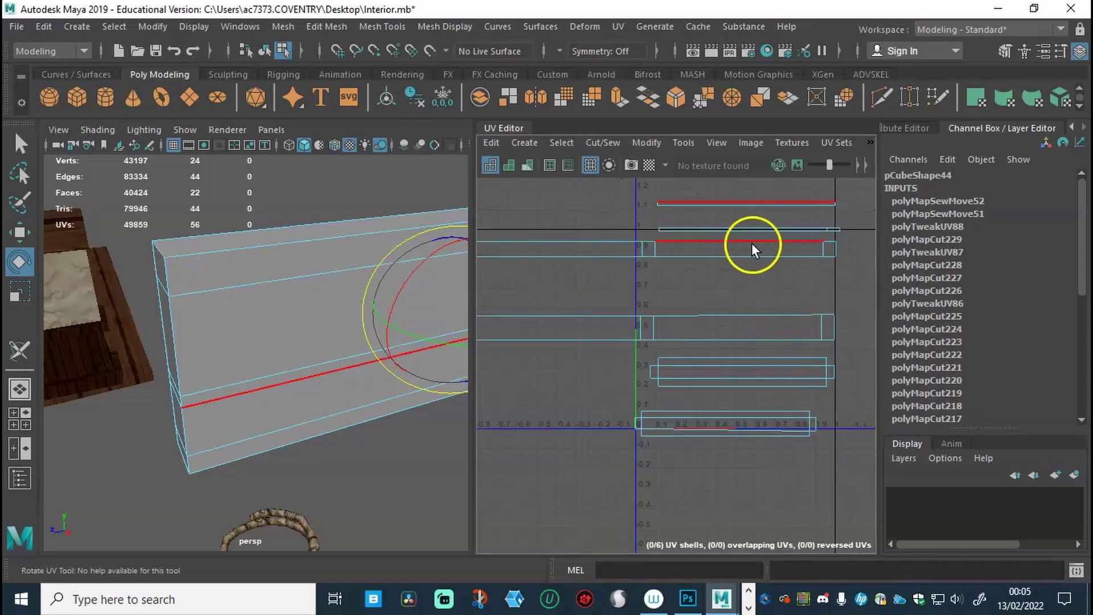
alt+middle_drag(751, 242, 713, 315)
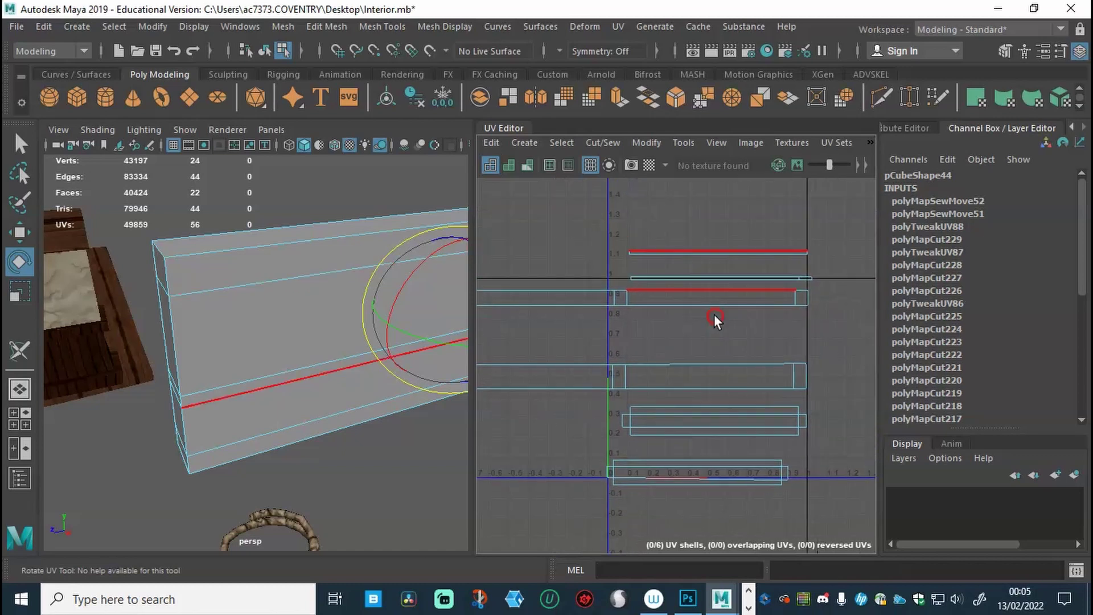
click(812, 278)
shift+right_drag(813, 278, 743, 242)
scroll(808, 281, down, 3)
click(828, 265)
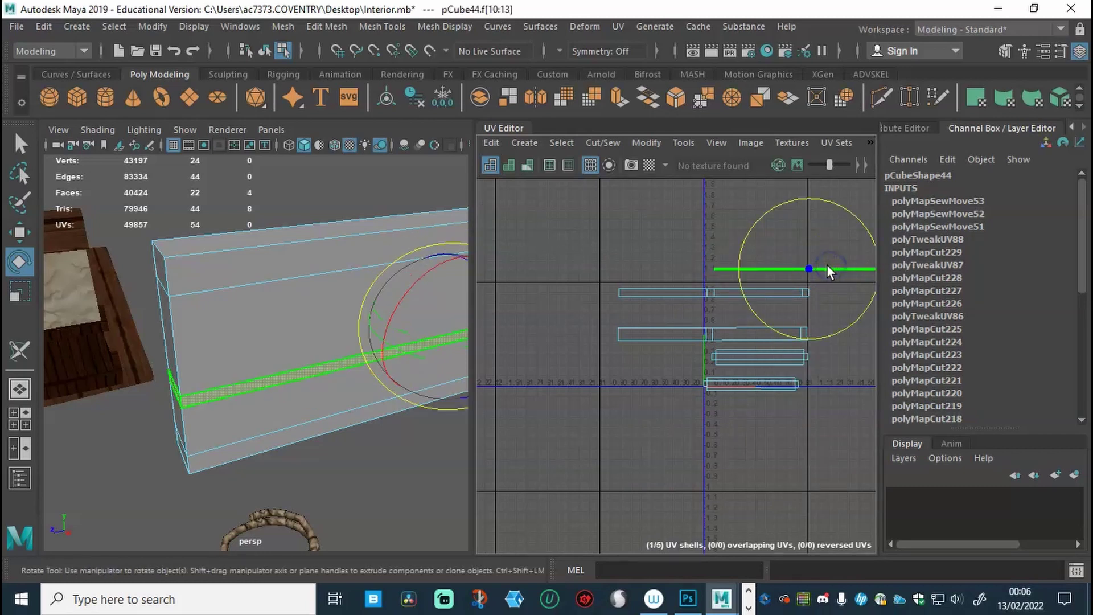
Slide the merged shell left with Move and pick out the top UV shell
key(w)
drag(807, 267, 709, 315)
click(695, 291)
click(692, 315)
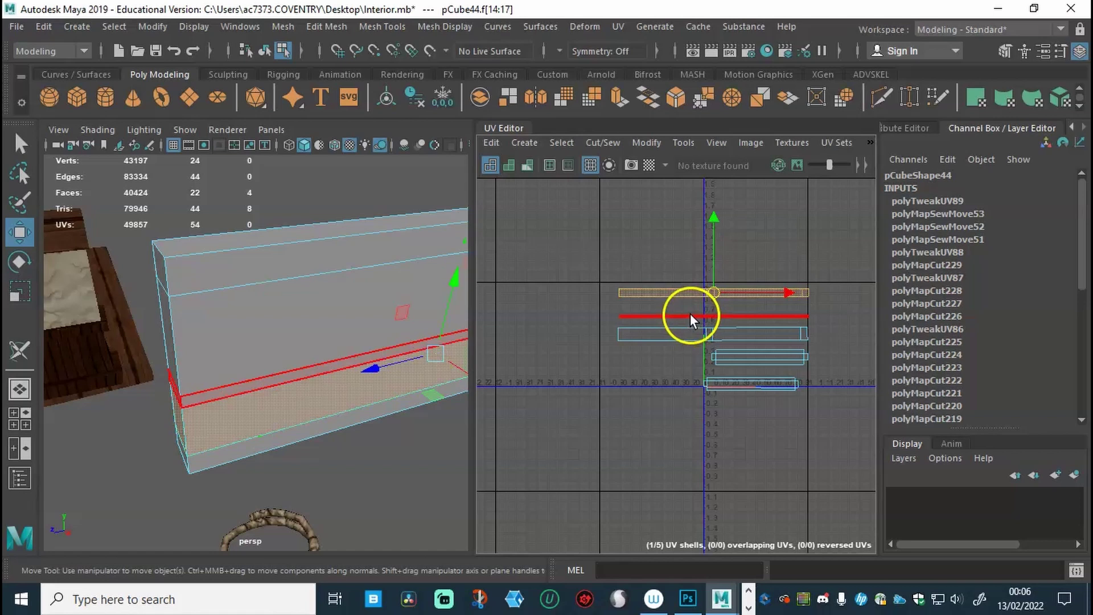
click(694, 291)
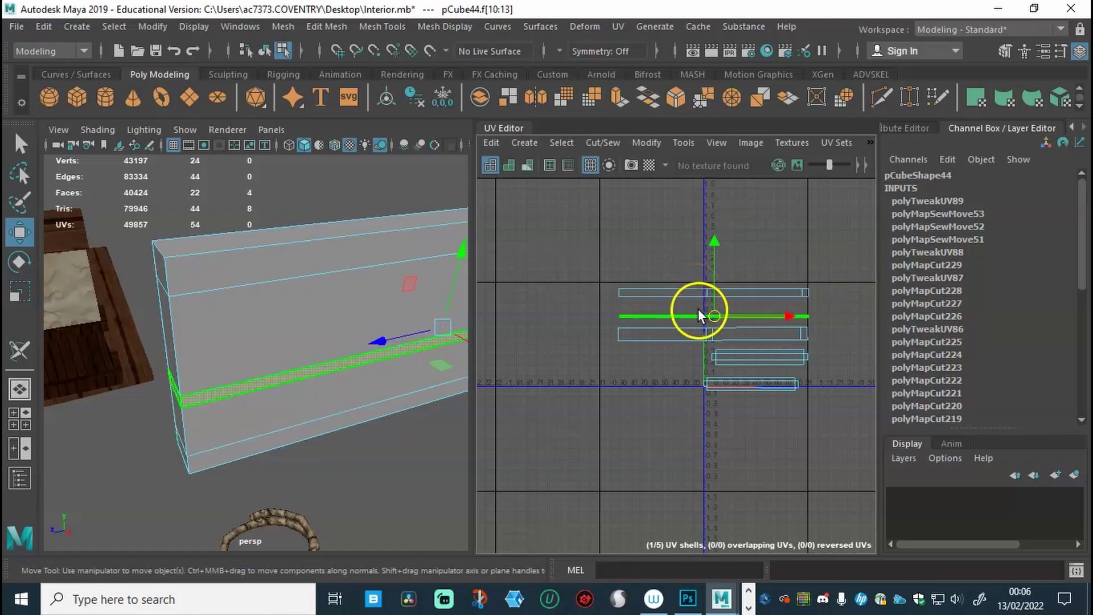
Rotate the top shell f[14:17] and the lower shell together until level
click(728, 291)
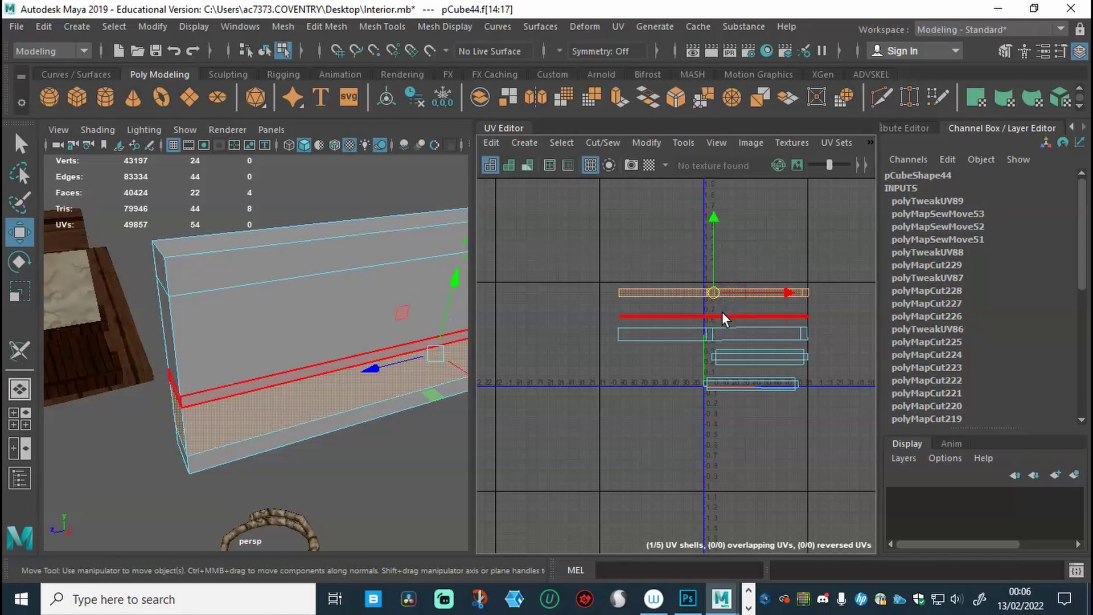
key(e)
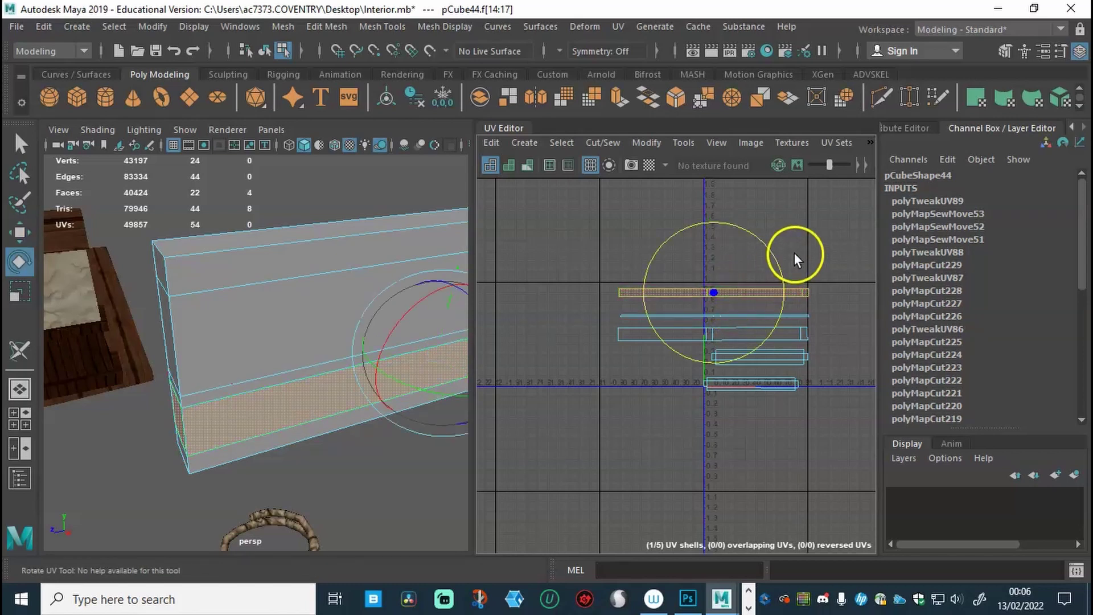
shift+click(759, 312)
mouse_move(770, 268)
mouse_down()
mouse_move(750, 249)
mouse_move(649, 246)
mouse_move(633, 313)
mouse_move(649, 342)
mouse_up()
Switch to UV Shell selection and select the stacked strip shells one by one
click(633, 288)
right_click(634, 288)
right_drag(634, 238, 584, 263)
click(655, 313)
click(654, 338)
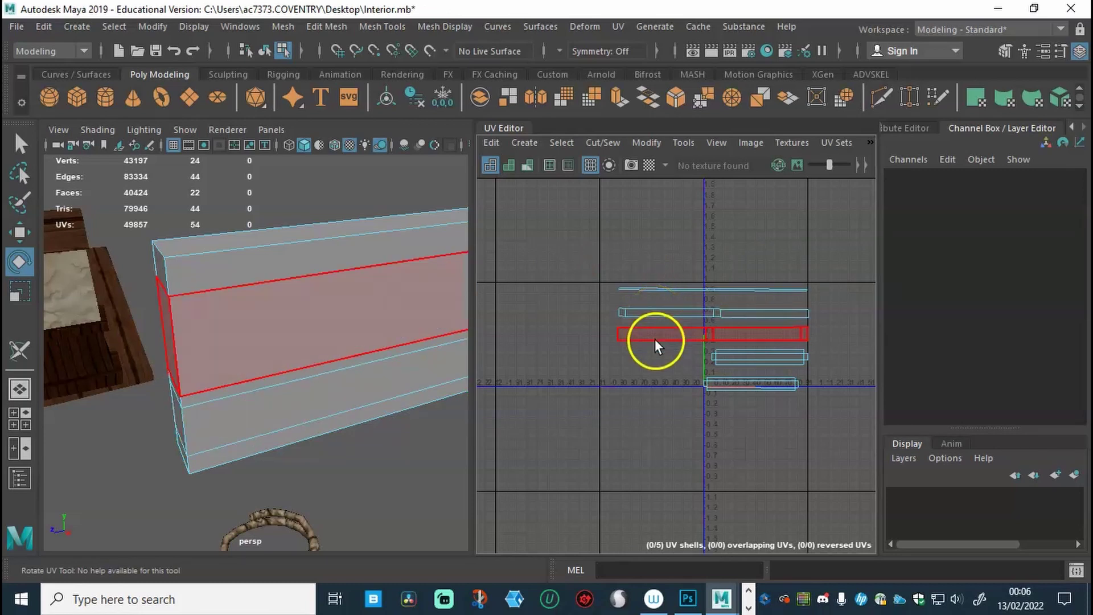
click(722, 357)
click(723, 404)
click(737, 386)
click(780, 352)
Move the top-faces shell down a row, then widen shell f[3] and line it up
click(770, 352)
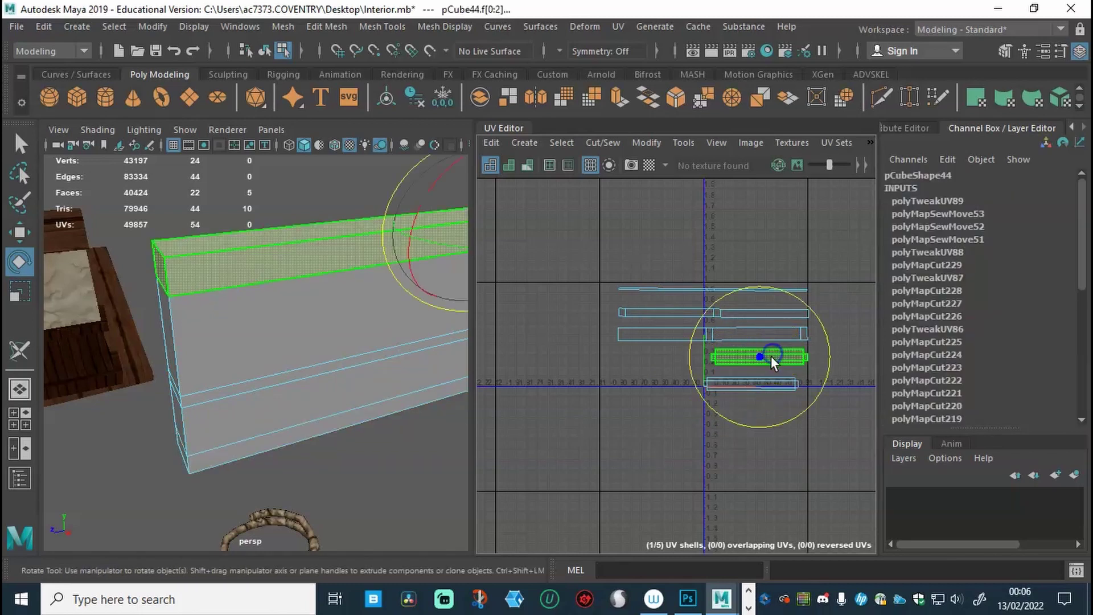
key(w)
drag(760, 305, 746, 350)
click(735, 386)
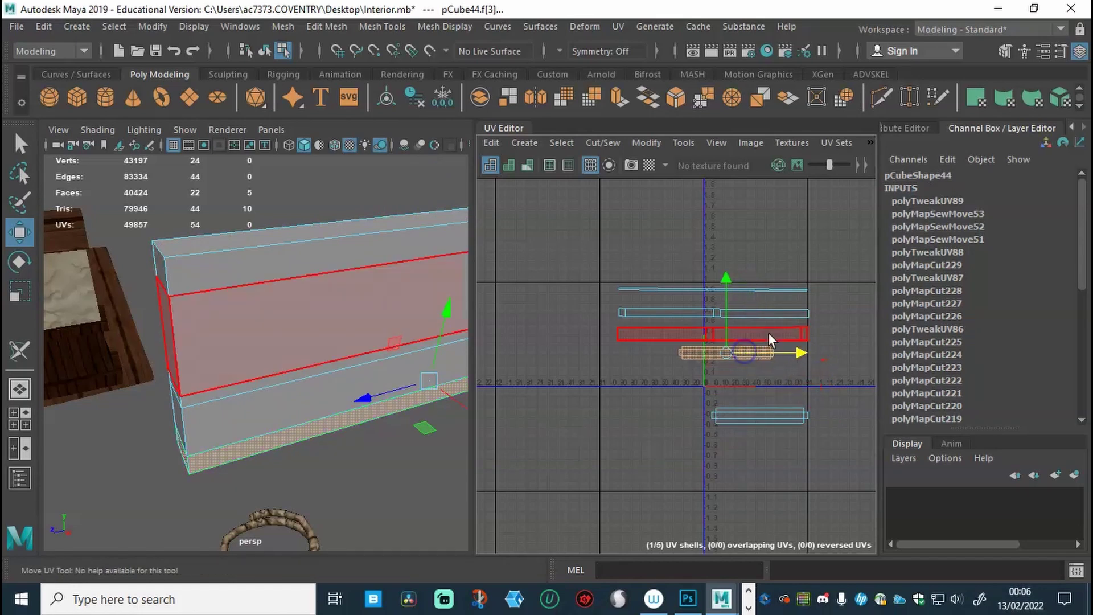
key(e)
key(r)
drag(797, 354, 871, 353)
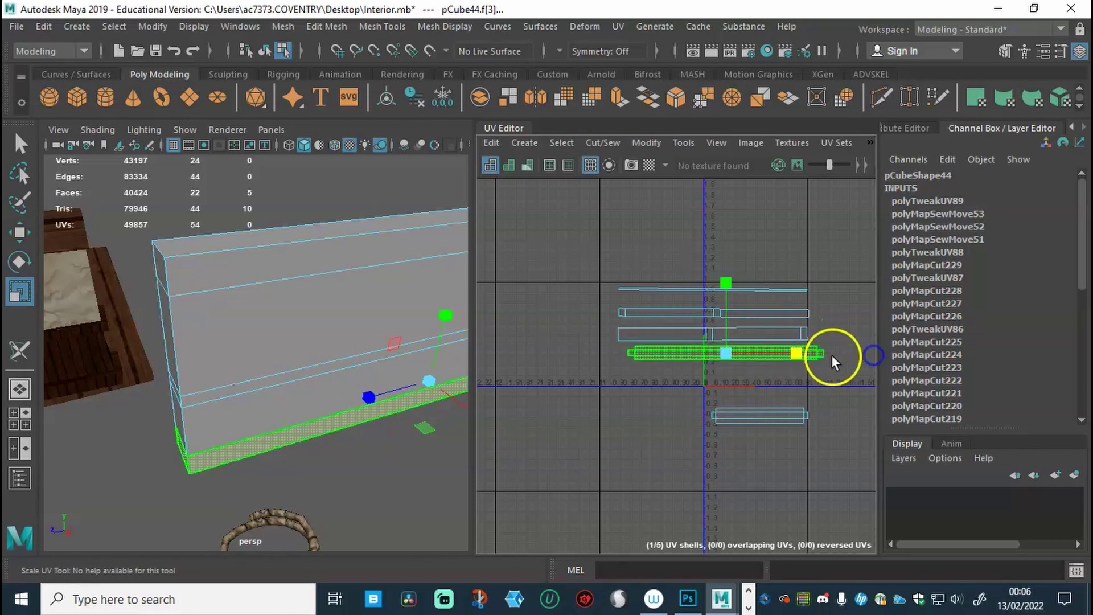
key(w)
drag(773, 356, 759, 353)
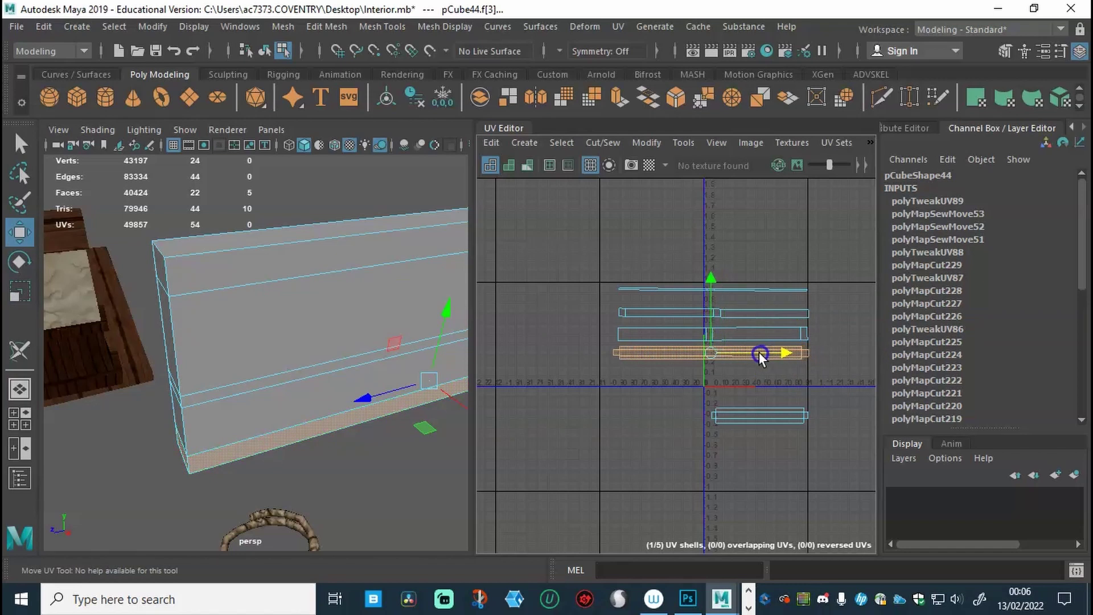
Raise the top-face shell to a higher row, stretch it wider and nudge it left
click(741, 411)
drag(755, 412, 716, 268)
key(r)
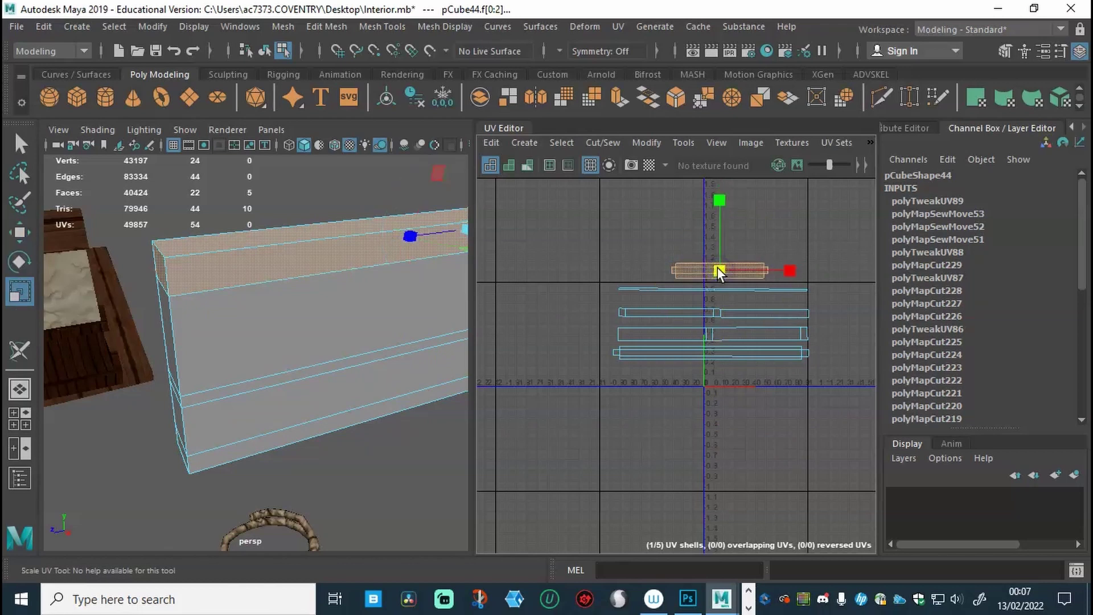
drag(791, 271, 865, 272)
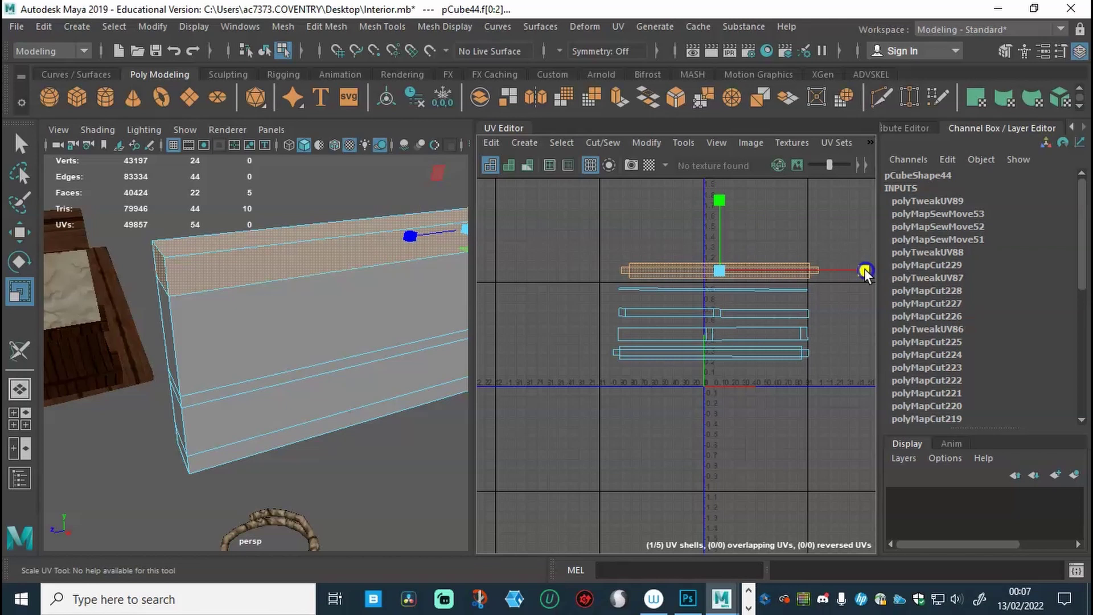
key(w)
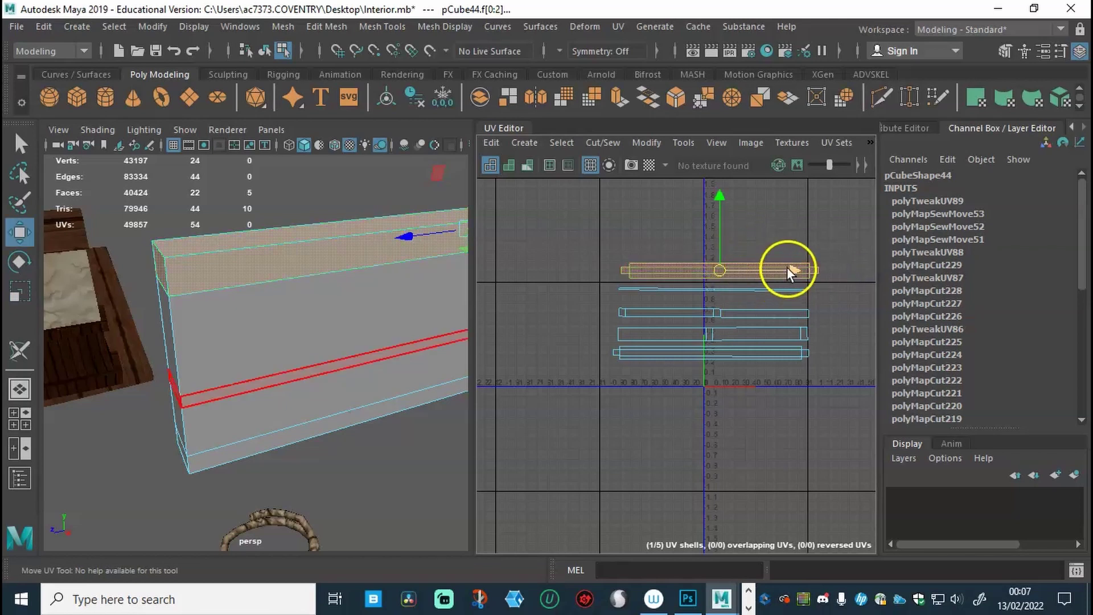
drag(785, 268, 779, 268)
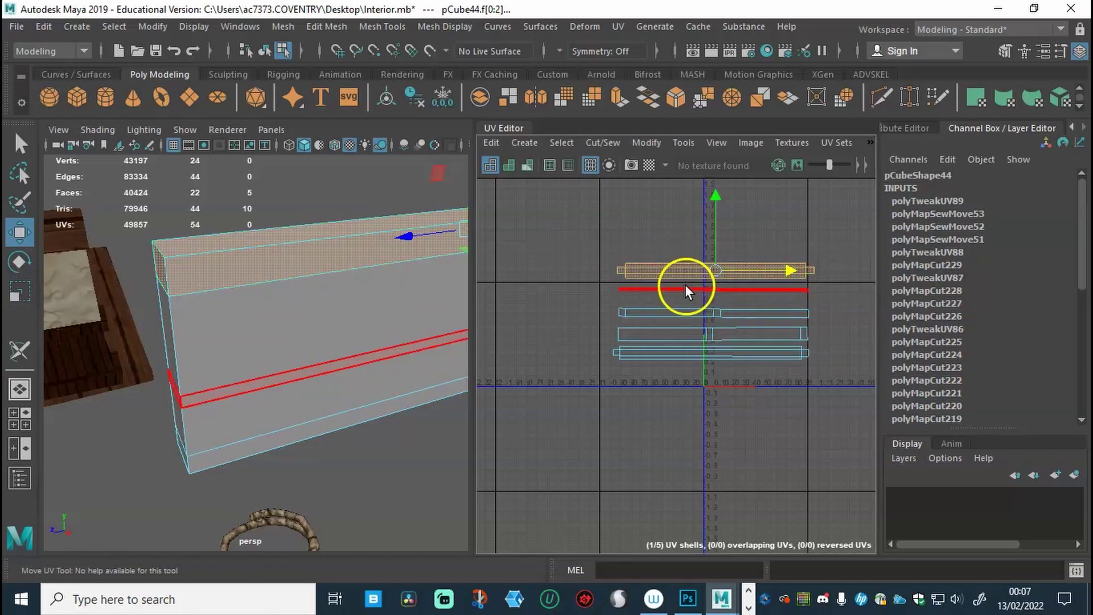
Move the middle strip's shell up and drop the thin f[10:13] shell below it
double_click(388, 295)
drag(712, 305, 716, 275)
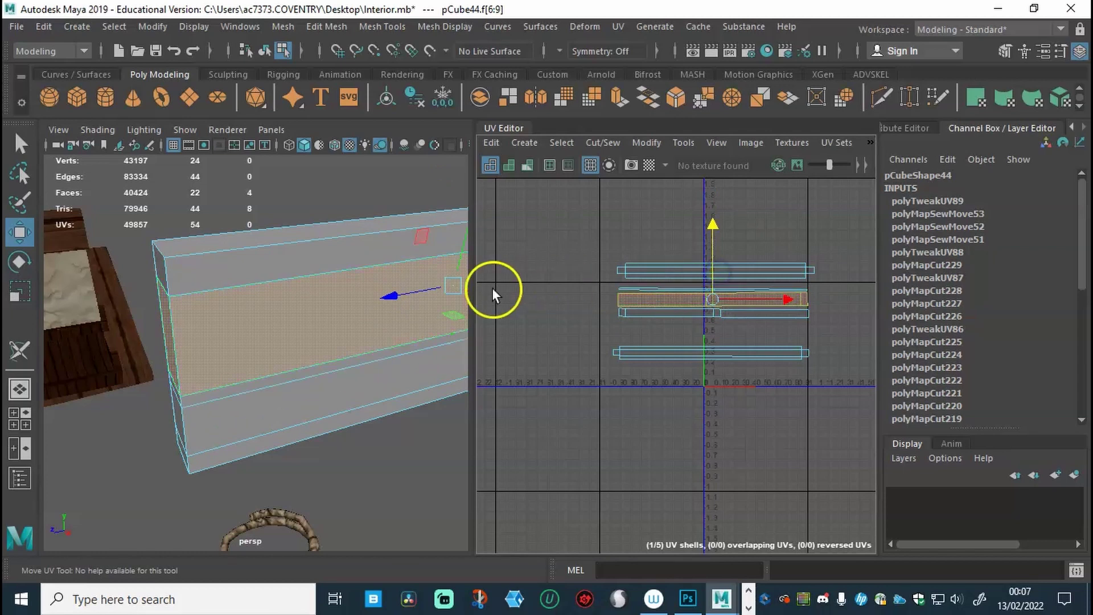
click(632, 290)
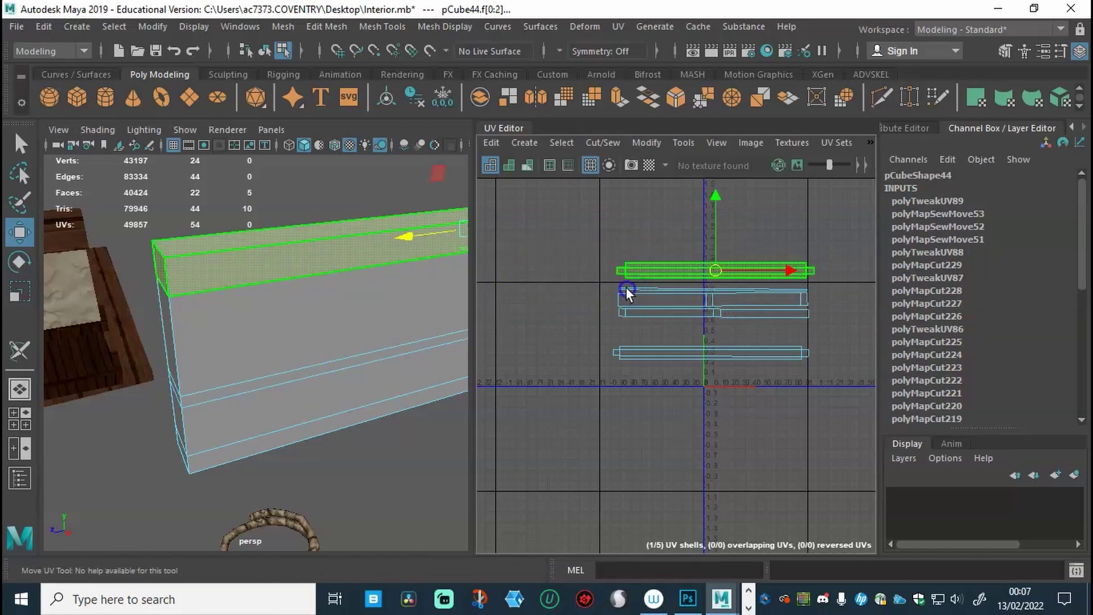
click(615, 289)
scroll(699, 319, up, 5)
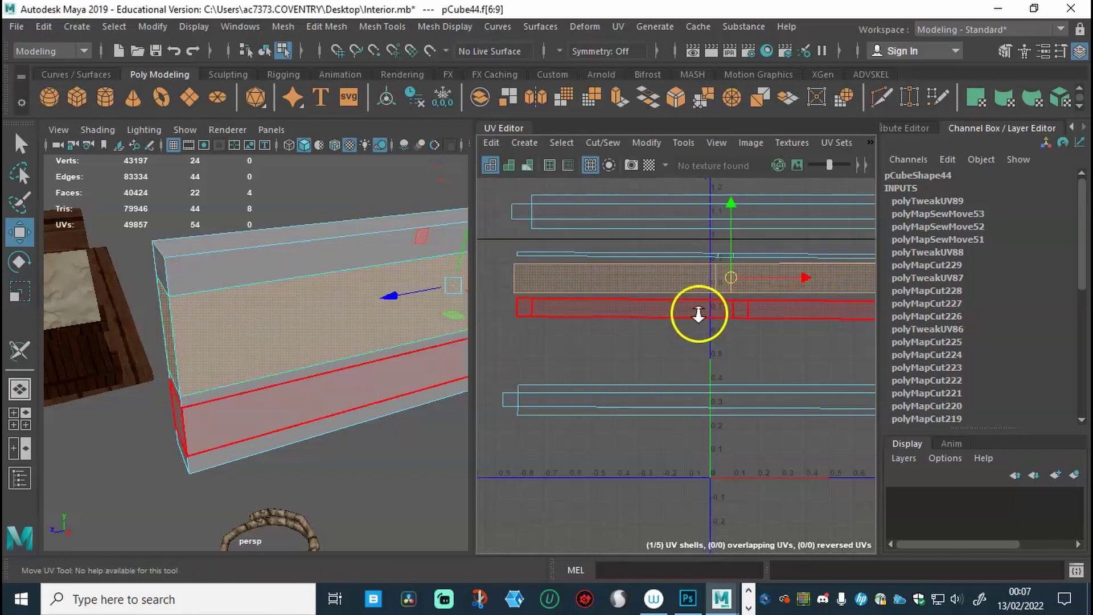
click(609, 237)
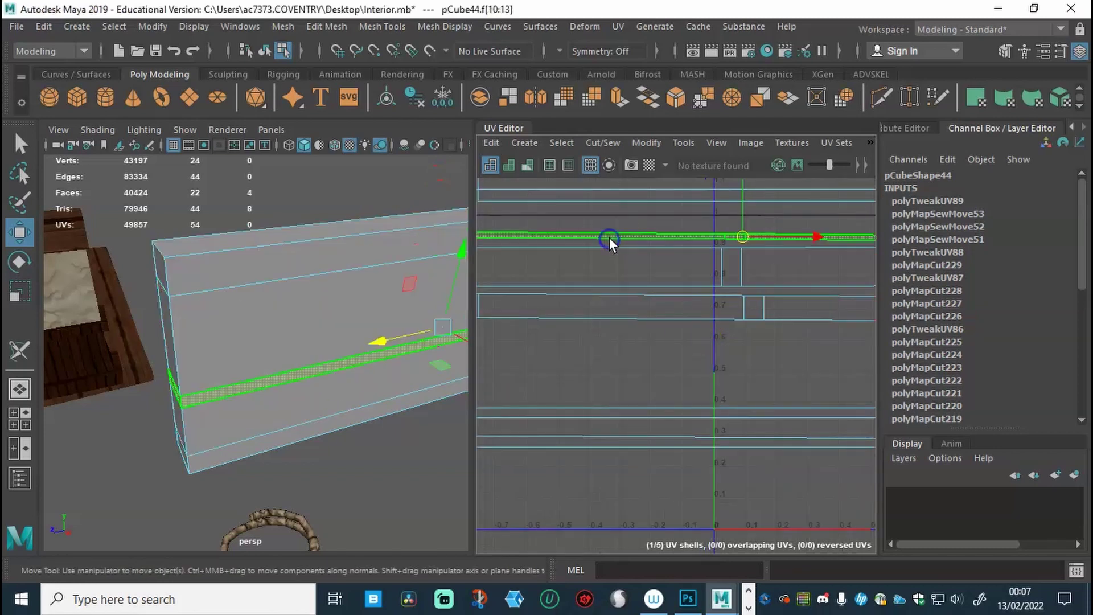
shift+click(688, 301)
drag(739, 224, 739, 282)
click(735, 226)
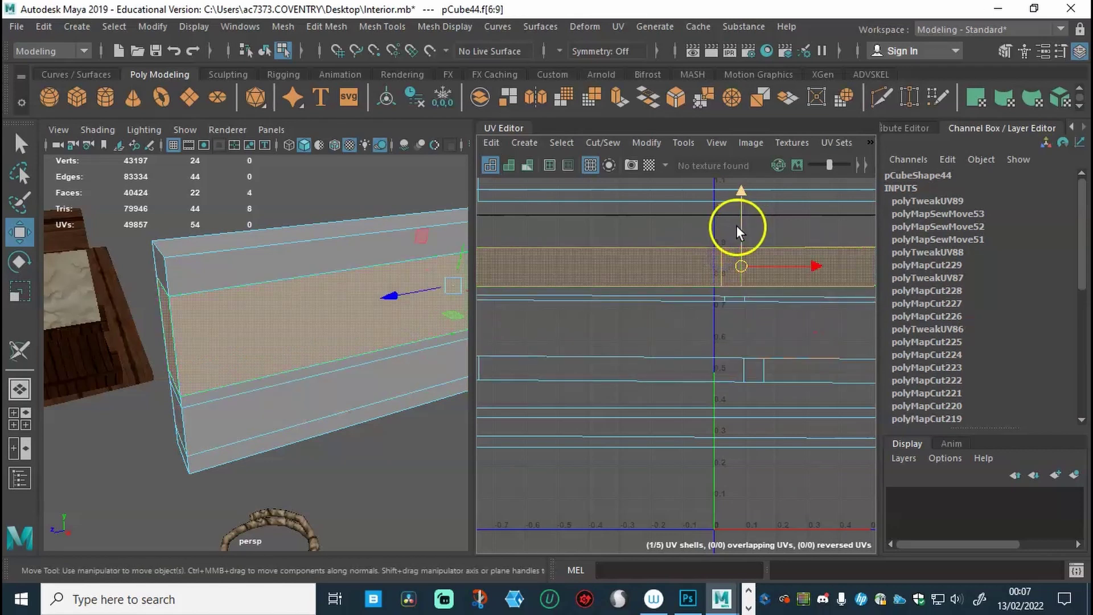
drag(736, 224, 737, 219)
Marquee-select all five strip shells and drag them together just left of U 0
scroll(716, 270, down, 3)
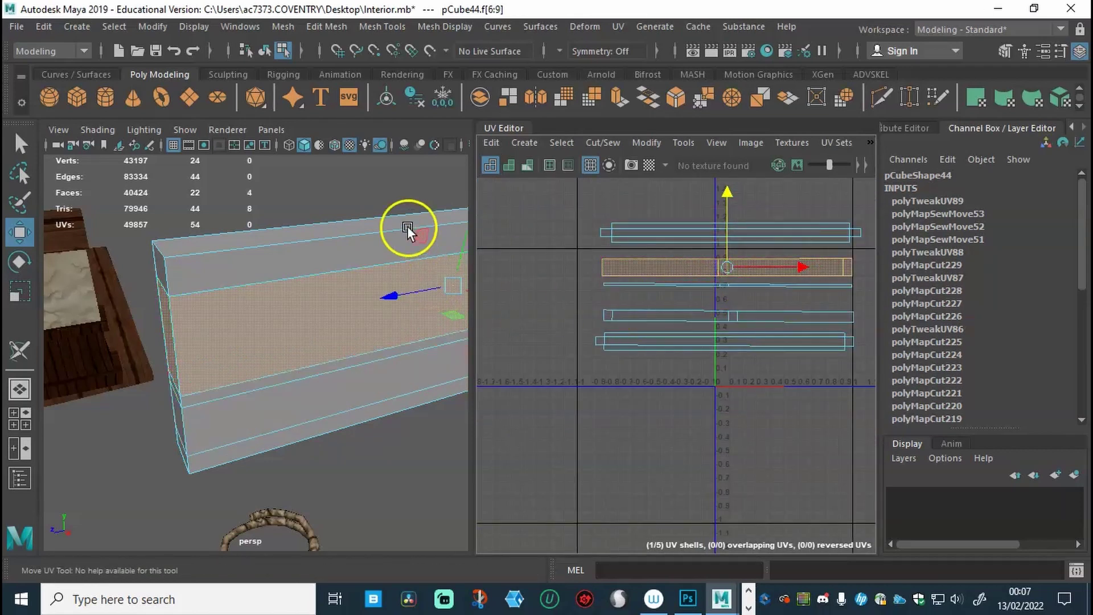
click(351, 239)
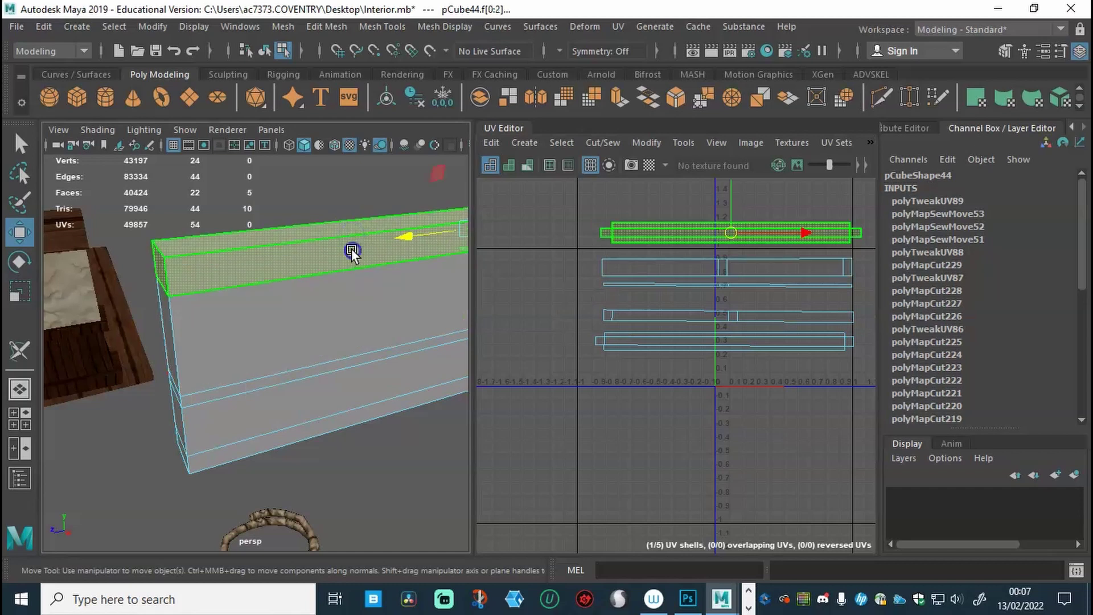
click(357, 288)
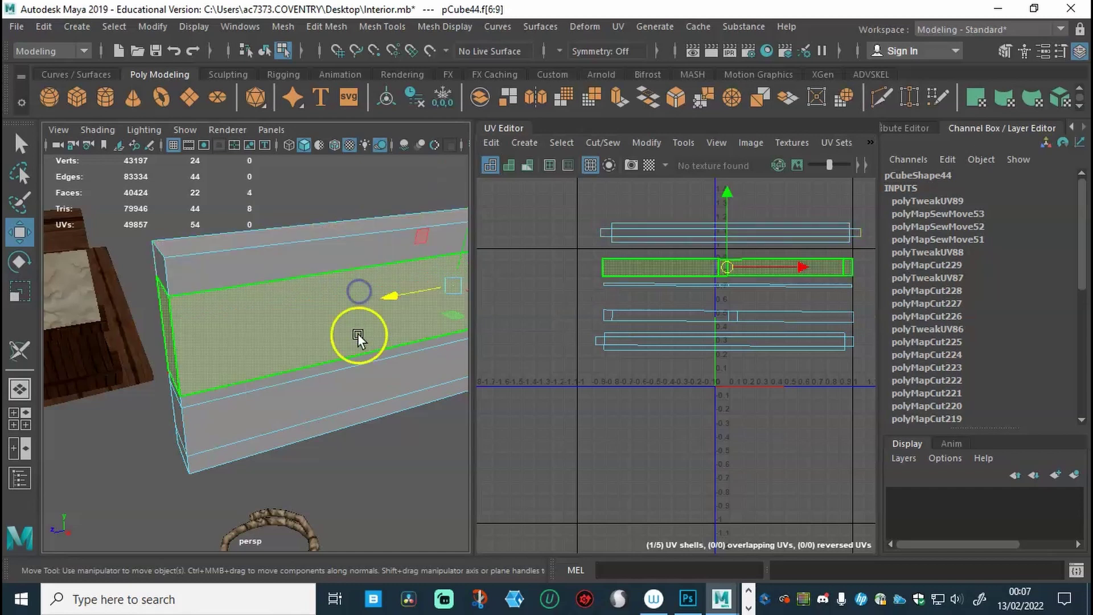
click(352, 371)
click(350, 413)
click(353, 415)
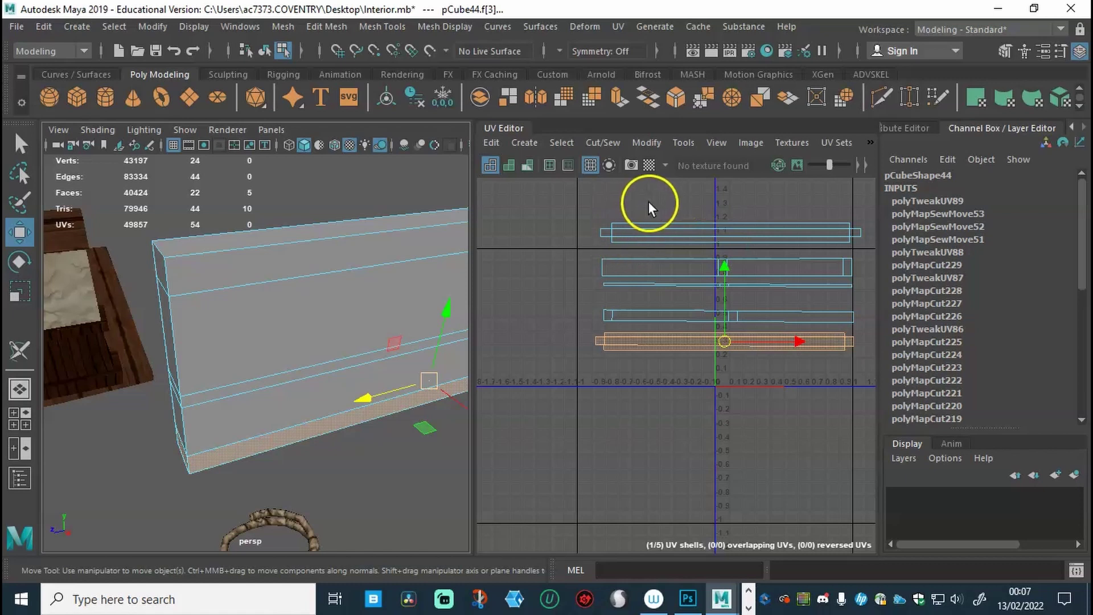
scroll(695, 227, down, 3)
drag(626, 220, 826, 337)
drag(729, 219, 810, 299)
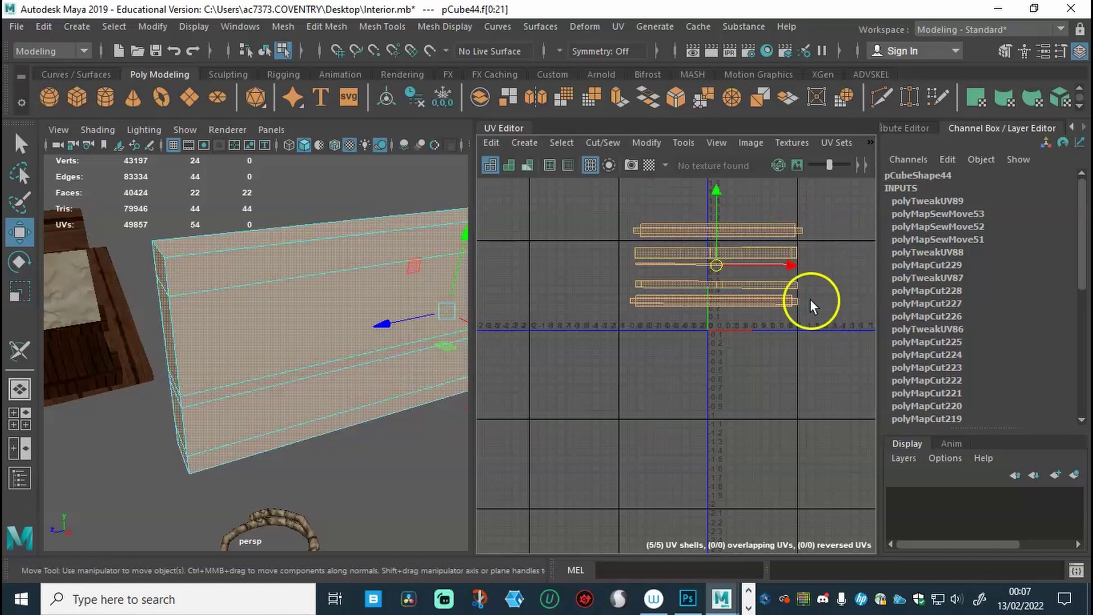
drag(785, 264, 677, 264)
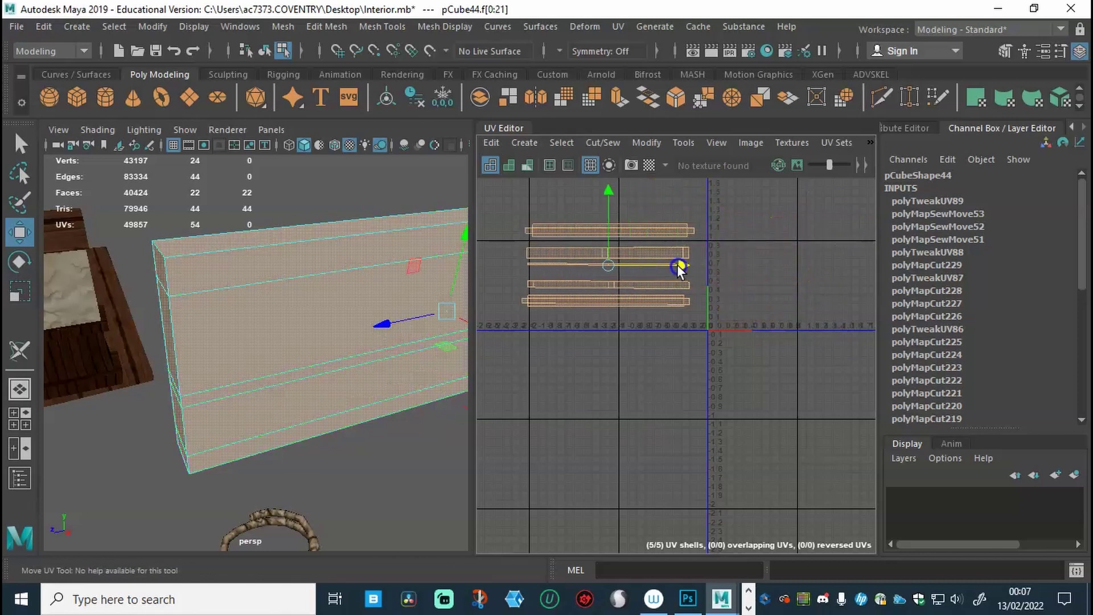
click(310, 272)
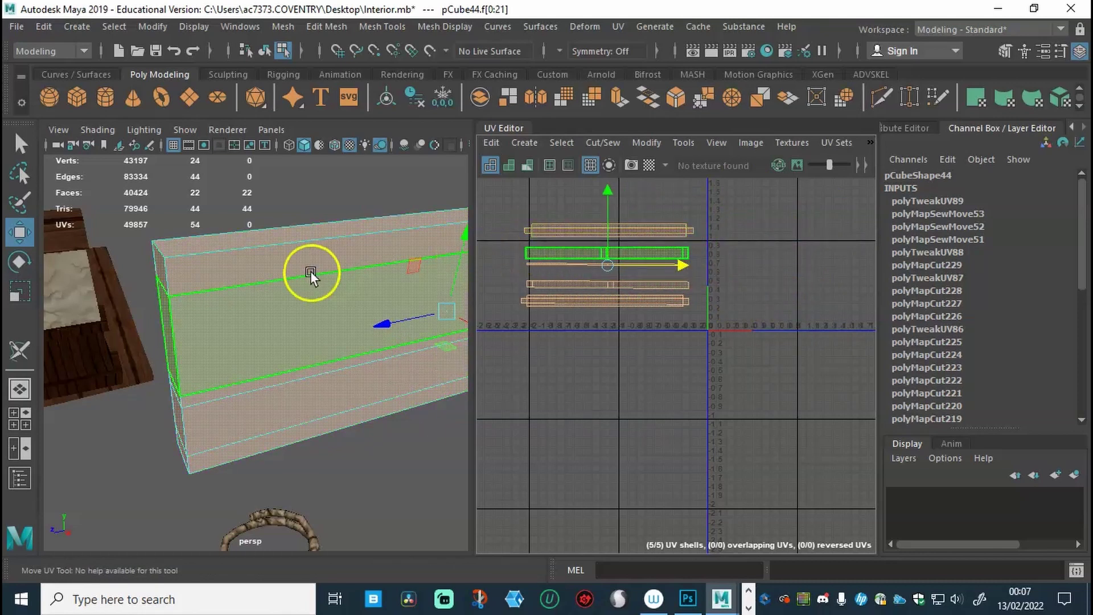
alt+drag(349, 292, 290, 303)
Switch to Object Mode and select the wall mesh pCube44
click(294, 323)
right_click(295, 323)
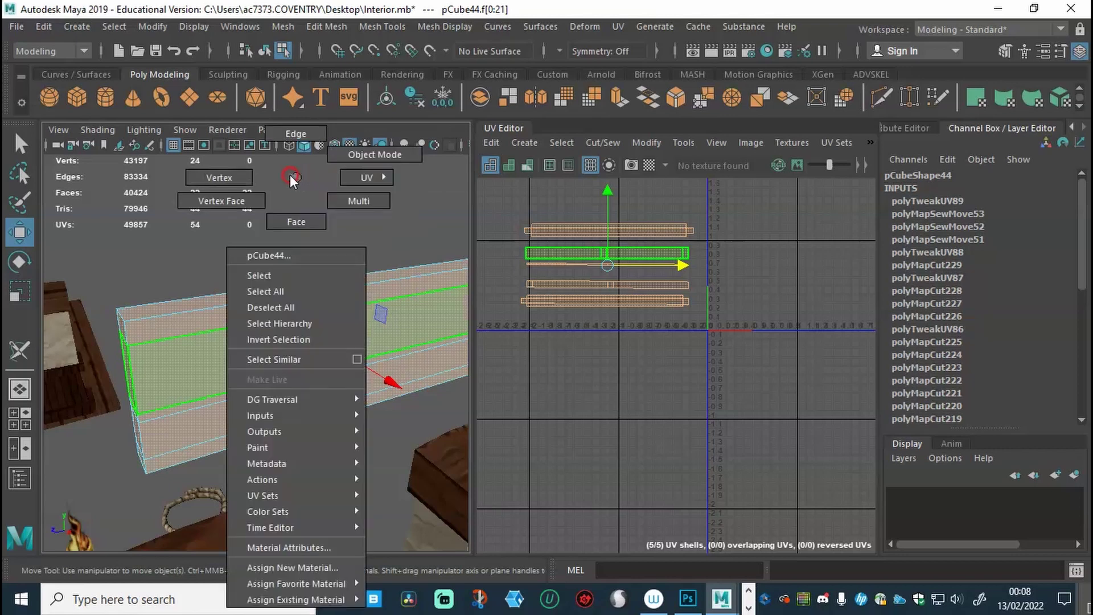
click(364, 153)
click(352, 223)
click(351, 295)
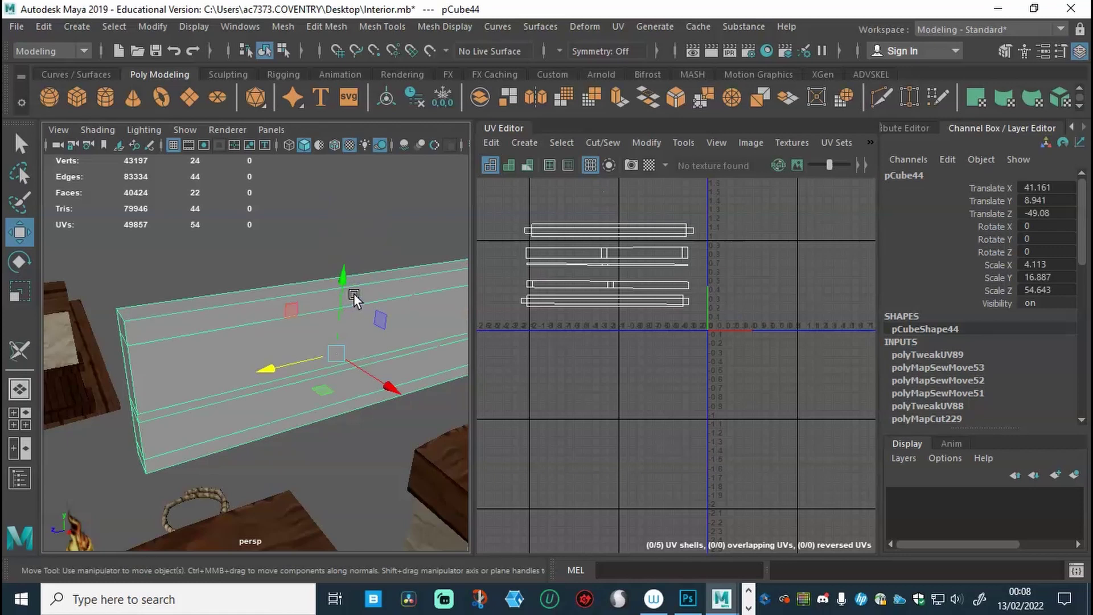
Open lambert19's Material Attributes and add a texture to its Color
right_drag(289, 333, 300, 549)
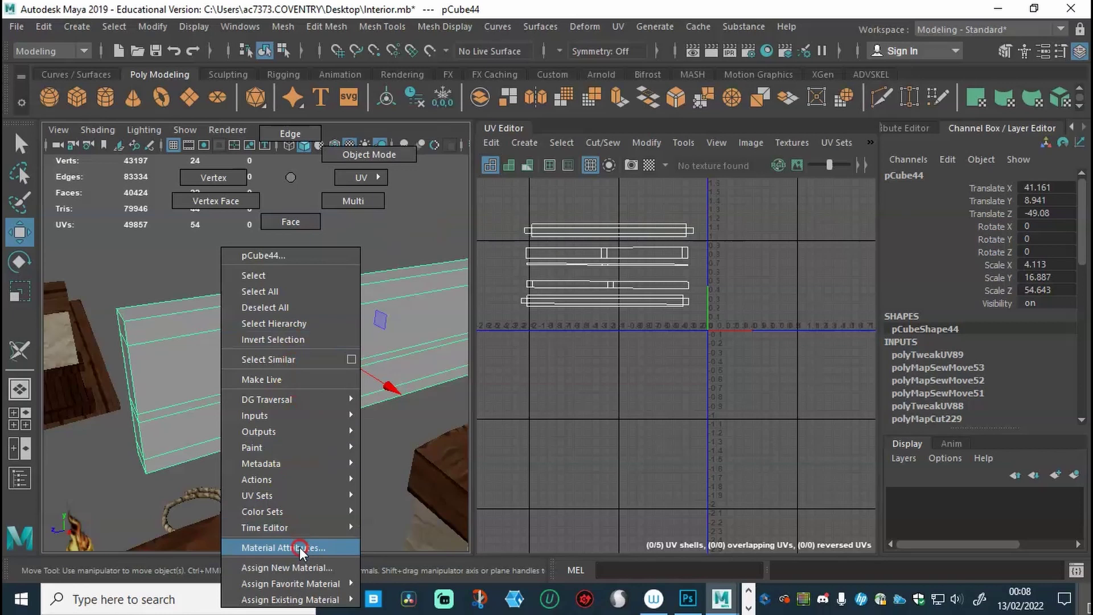
right_drag(300, 549, 300, 549)
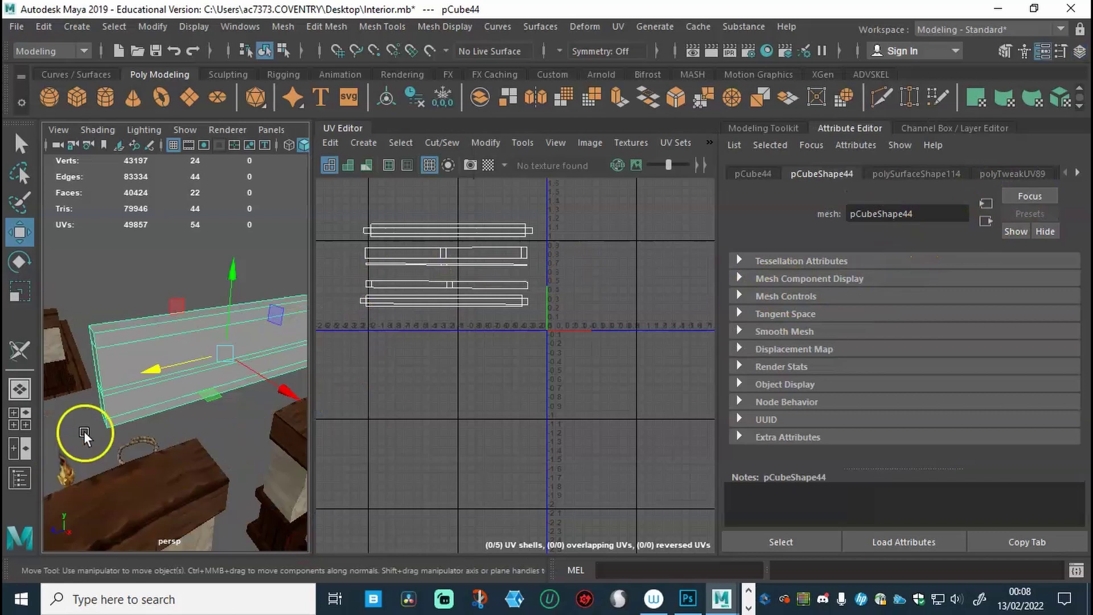
right_drag(151, 369, 149, 549)
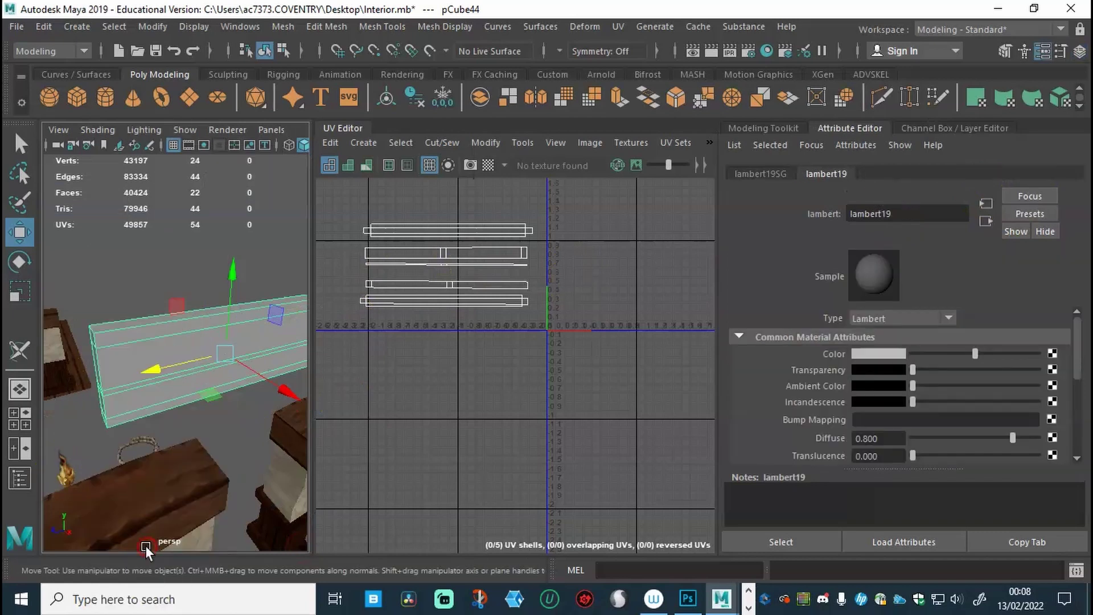
click(1052, 354)
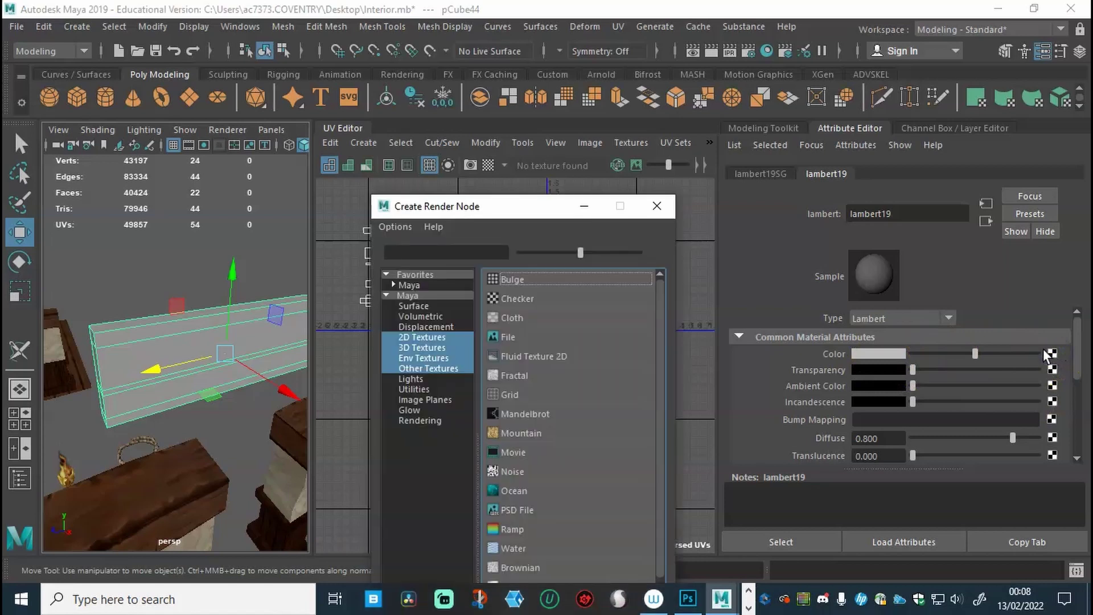
Create a File texture for lambert19's colour loading Trimsheet Tutorial 4.jpg, then reselect pCube44
click(506, 337)
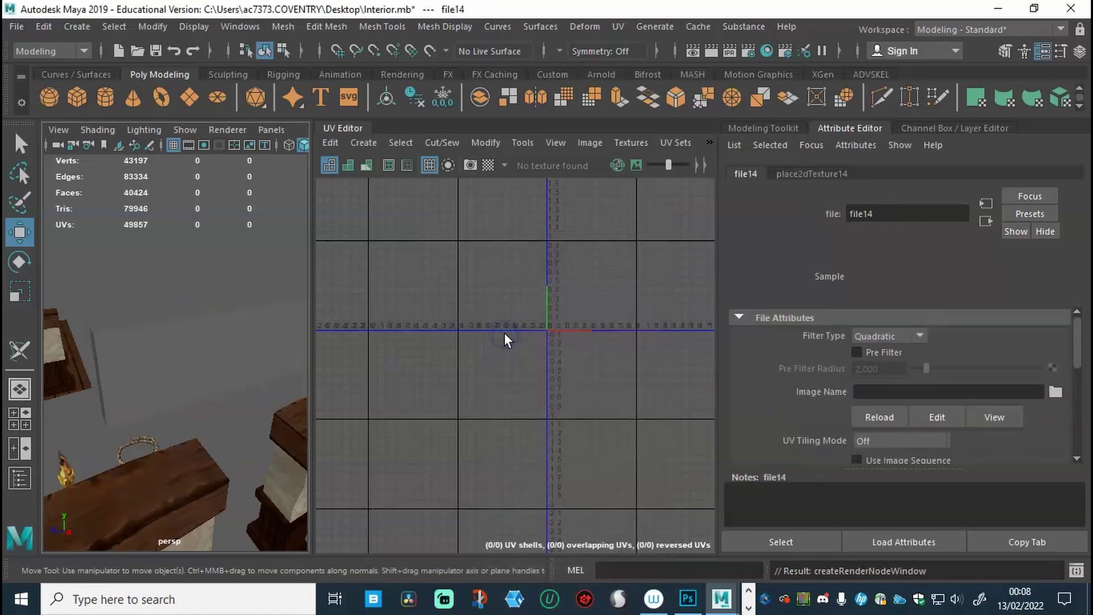
click(1054, 393)
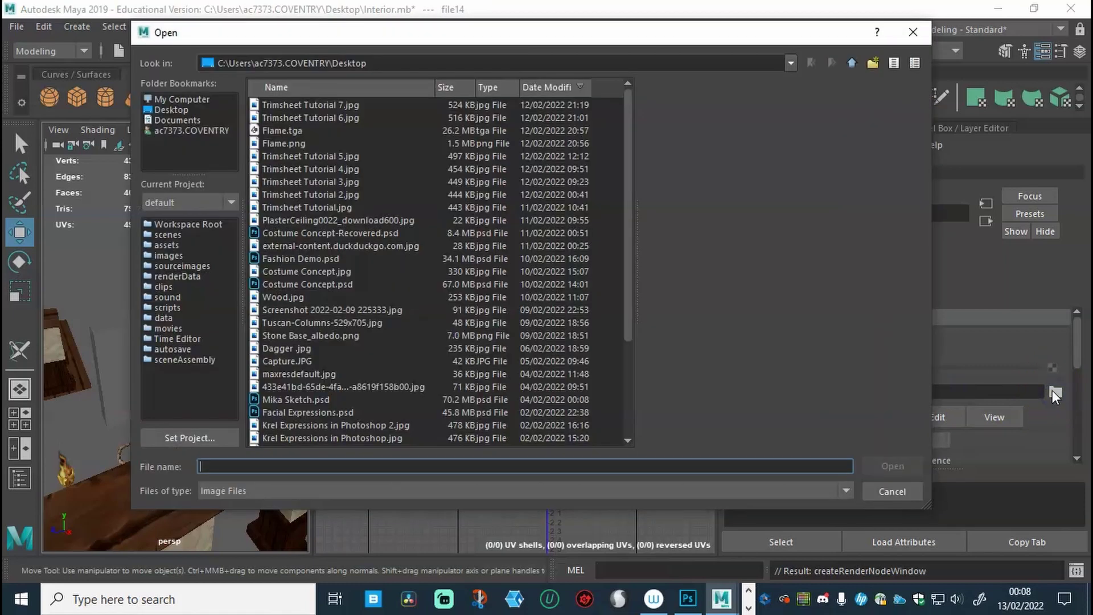
click(322, 119)
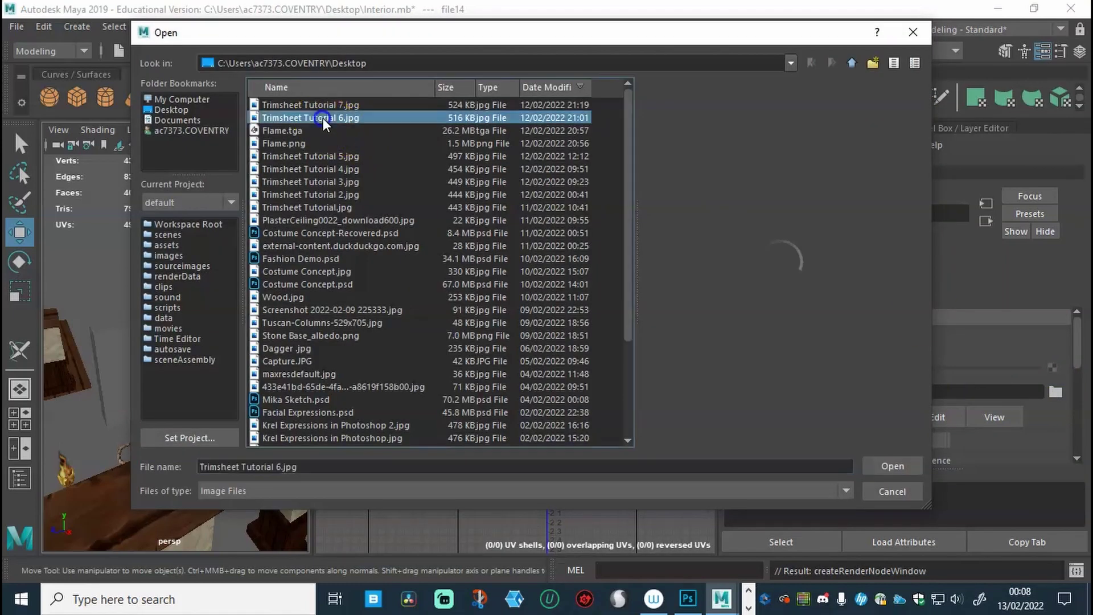
click(312, 156)
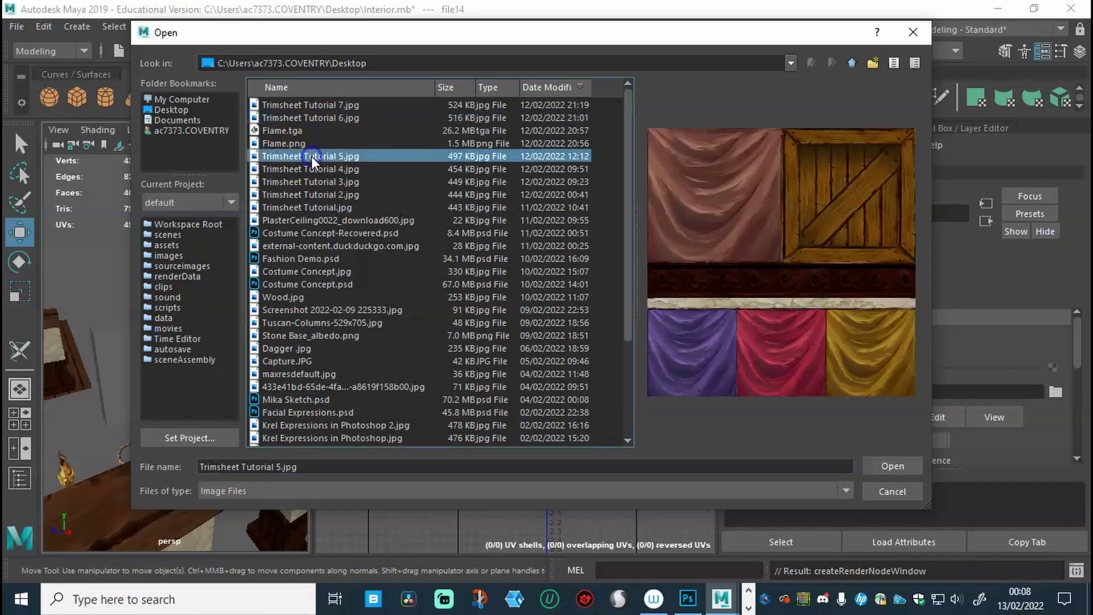
click(312, 169)
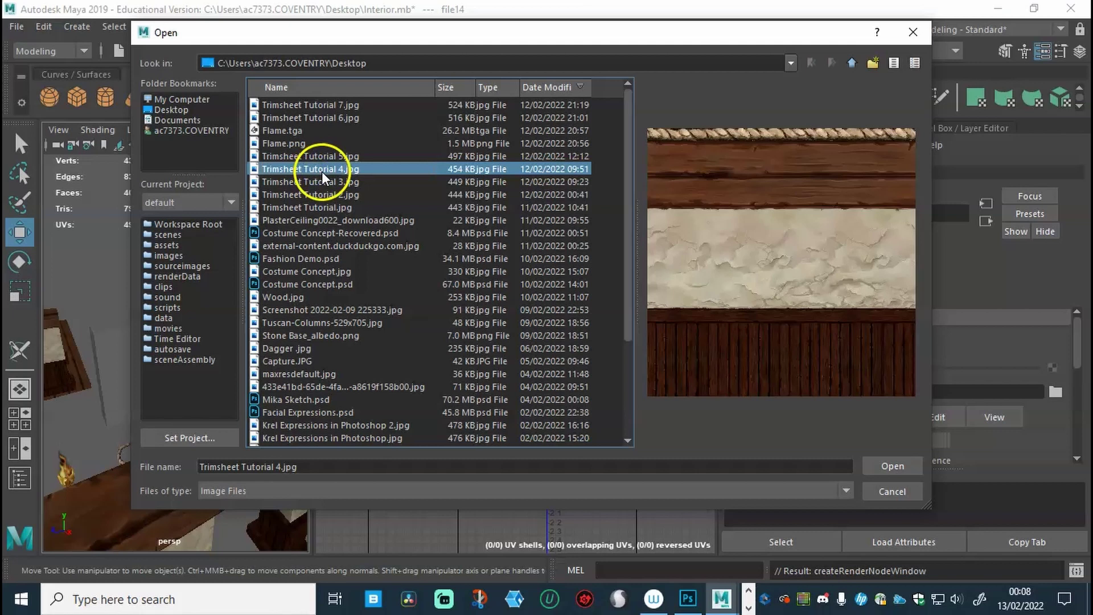
click(891, 465)
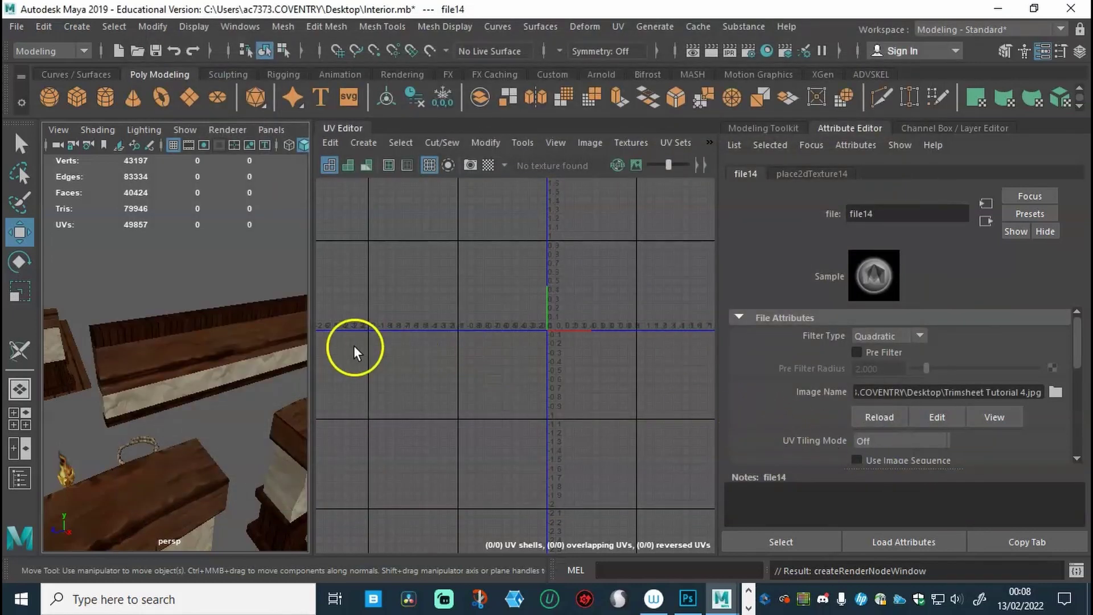
click(220, 343)
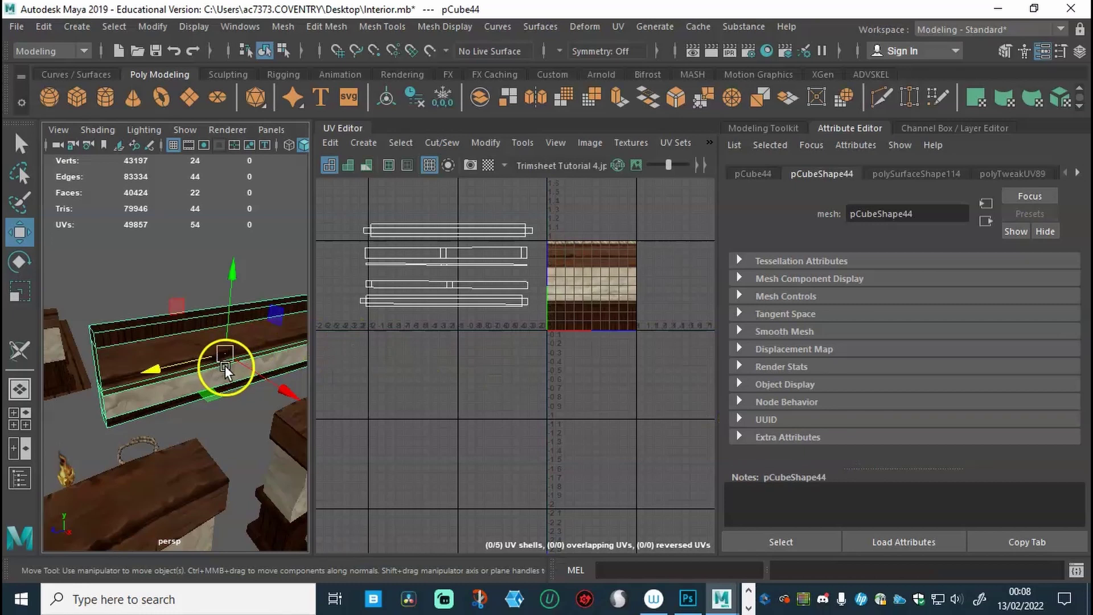
mouse_move(268, 370)
alt+right_down()
mouse_move(166, 366)
mouse_move(181, 361)
alt+right_up()
alt+drag(181, 362, 51, 341)
alt+right_drag(51, 341, 207, 366)
alt+drag(207, 366, 164, 380)
alt+right_drag(164, 381, 219, 378)
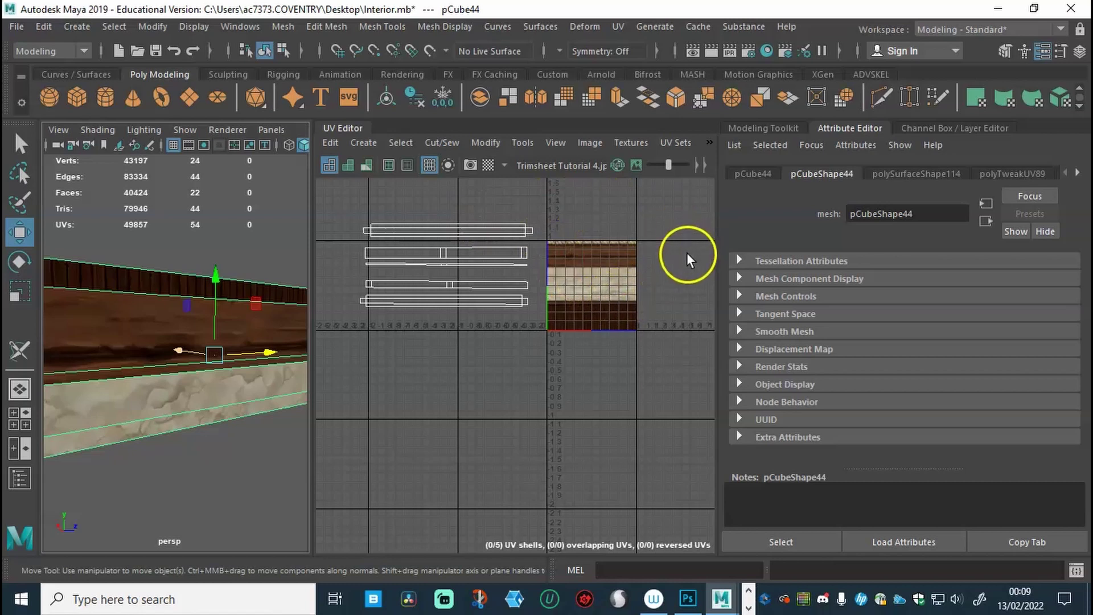
scroll(542, 303, up, 5)
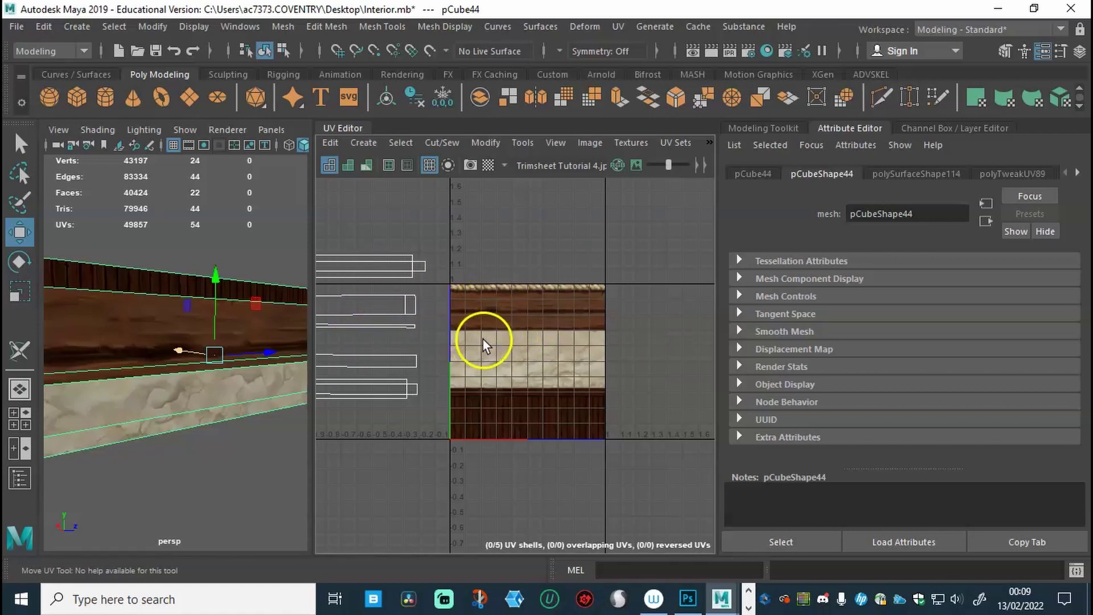
alt+right_drag(516, 342, 465, 335)
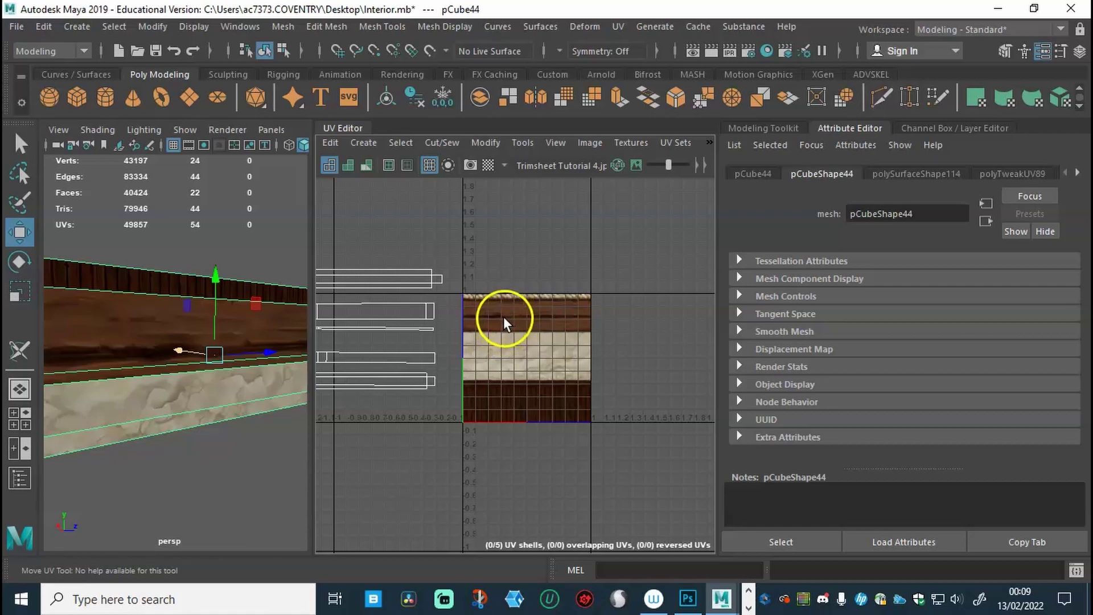
alt+drag(202, 297, 196, 319)
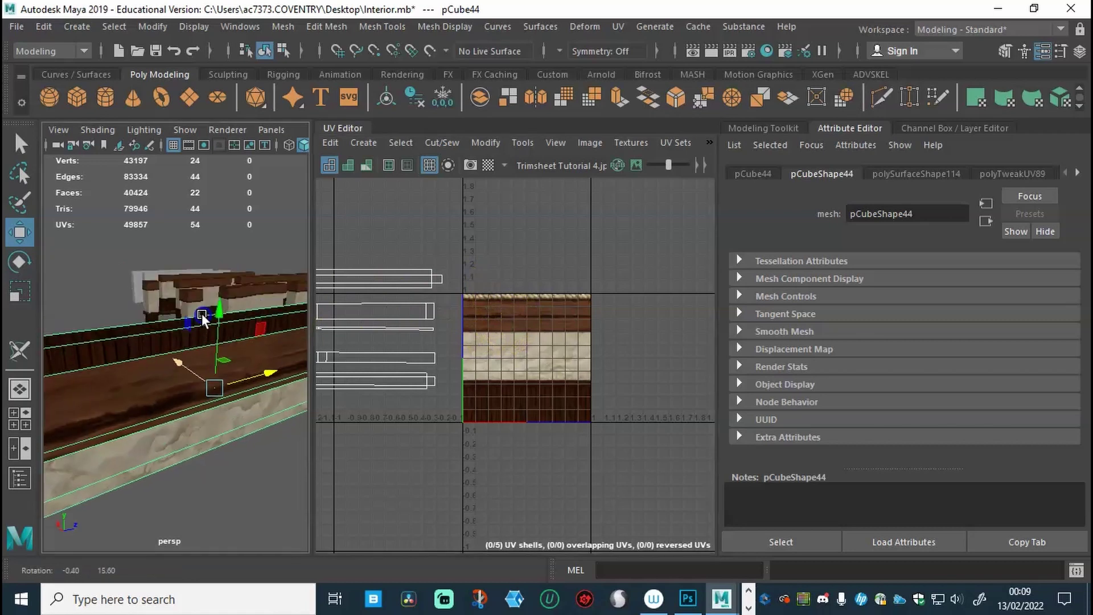
Switch to UV Shell selection and move the four left shells up, clear of the tile
right_click(191, 344)
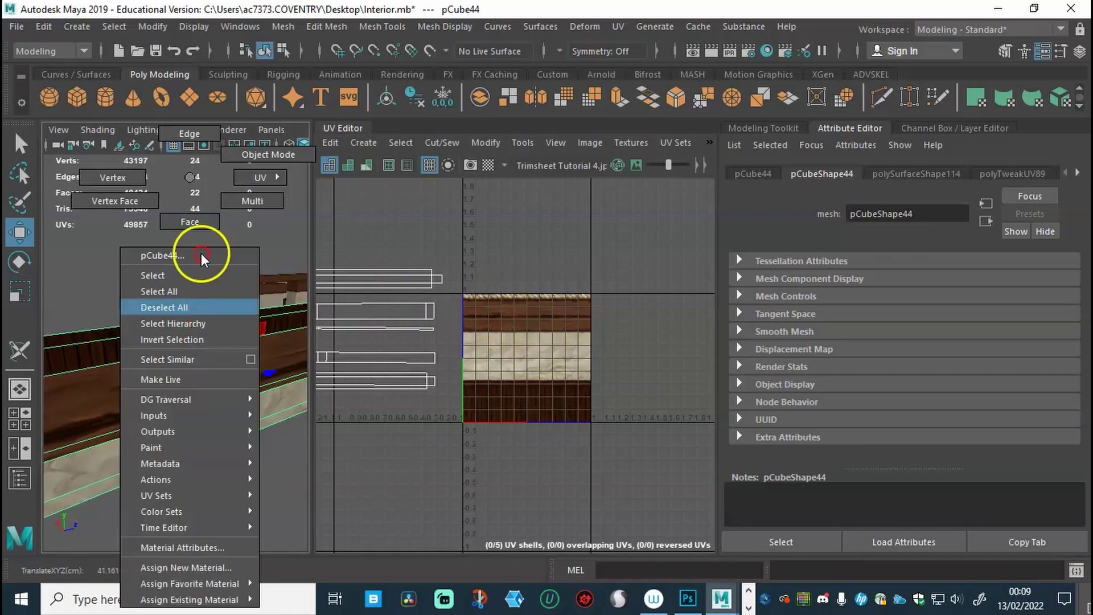
right_drag(200, 193, 264, 236)
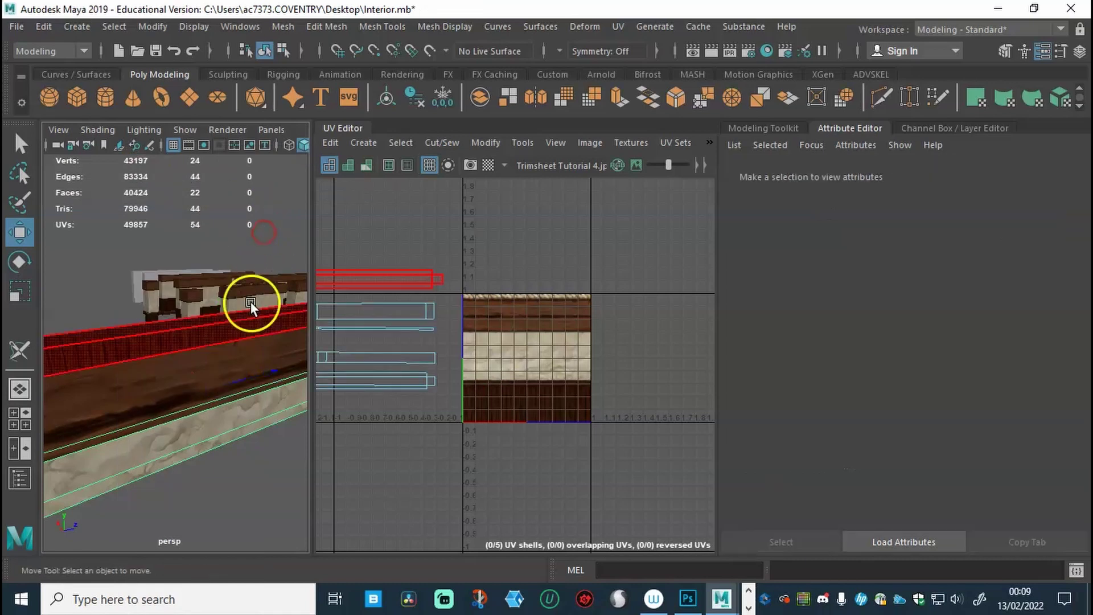
click(250, 301)
drag(410, 292, 604, 290)
alt+drag(151, 383, 228, 369)
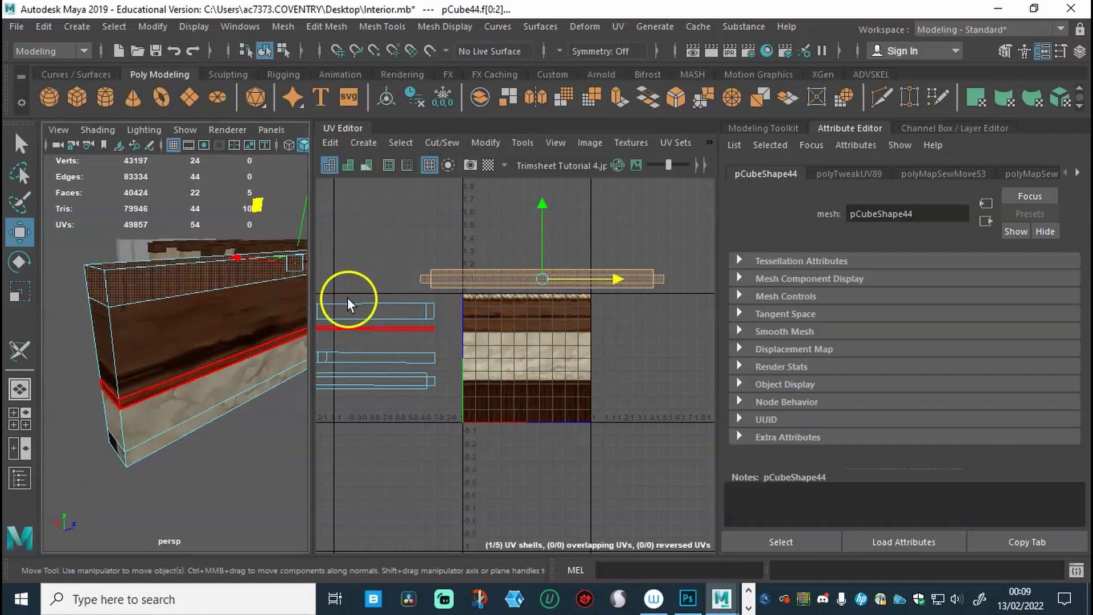
scroll(376, 329, down, 4)
drag(353, 303, 377, 385)
drag(391, 335, 654, 328)
drag(597, 292, 600, 181)
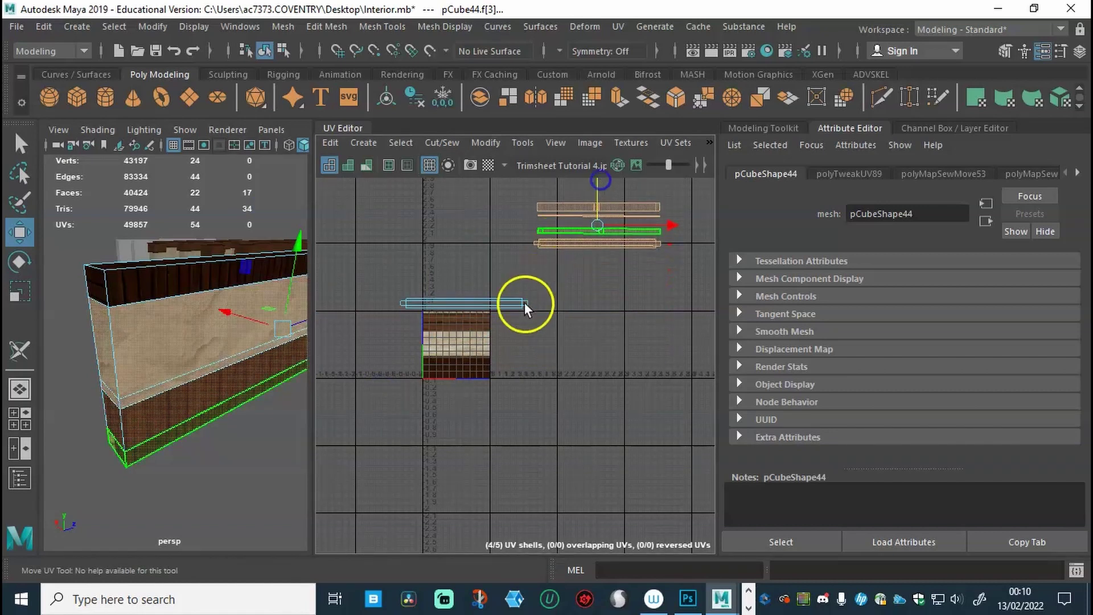
Move the top band's UV shells onto the texture tile's top edge
scroll(521, 341, up, 2)
scroll(583, 342, up, 3)
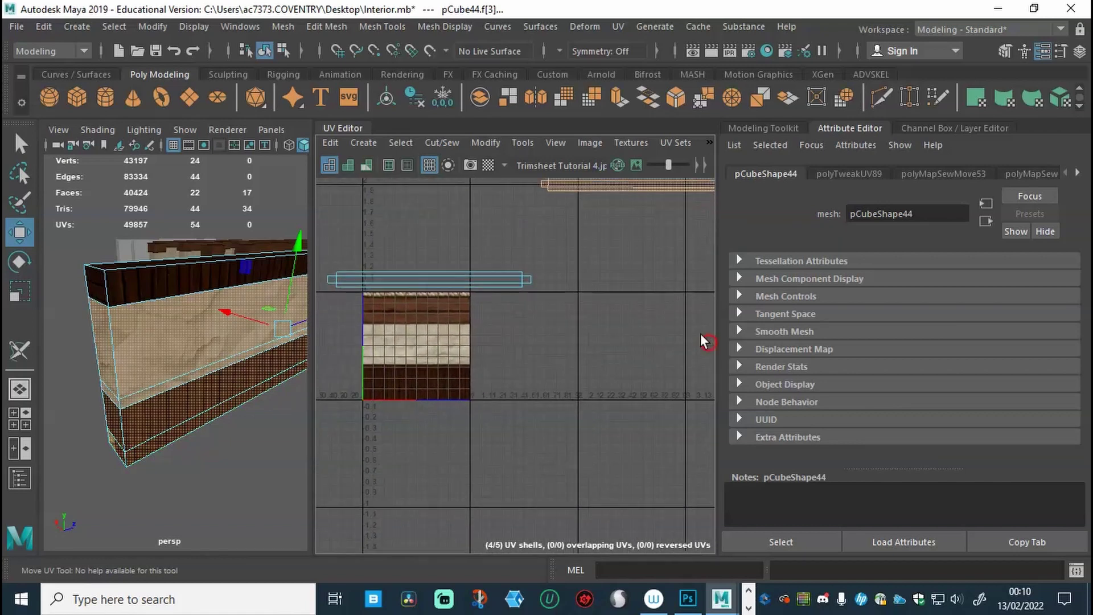
alt+middle_drag(478, 288, 588, 334)
scroll(639, 361, up, 2)
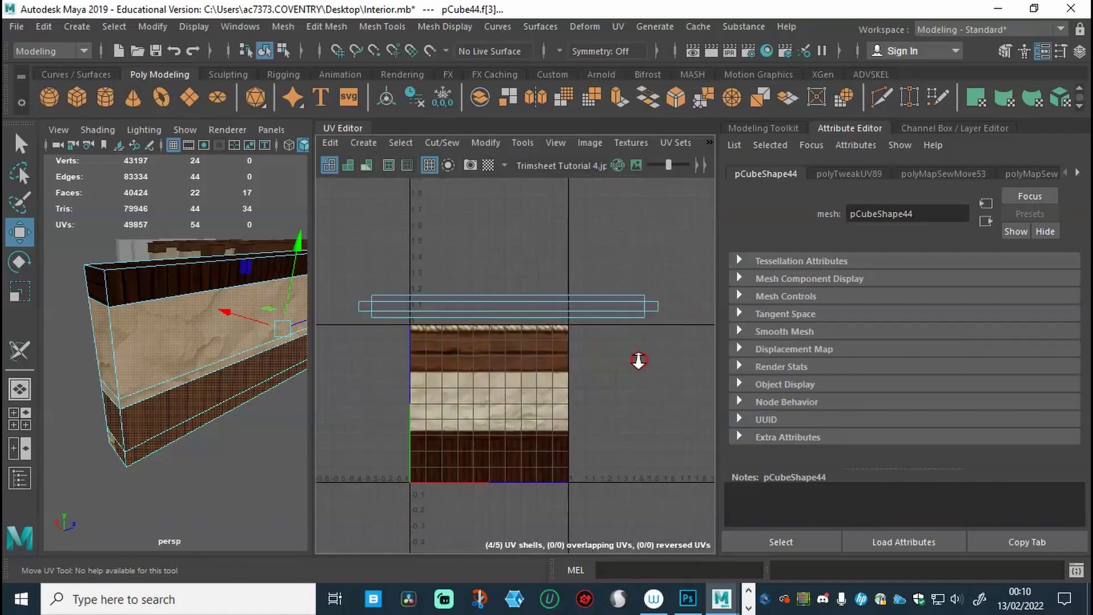
click(535, 290)
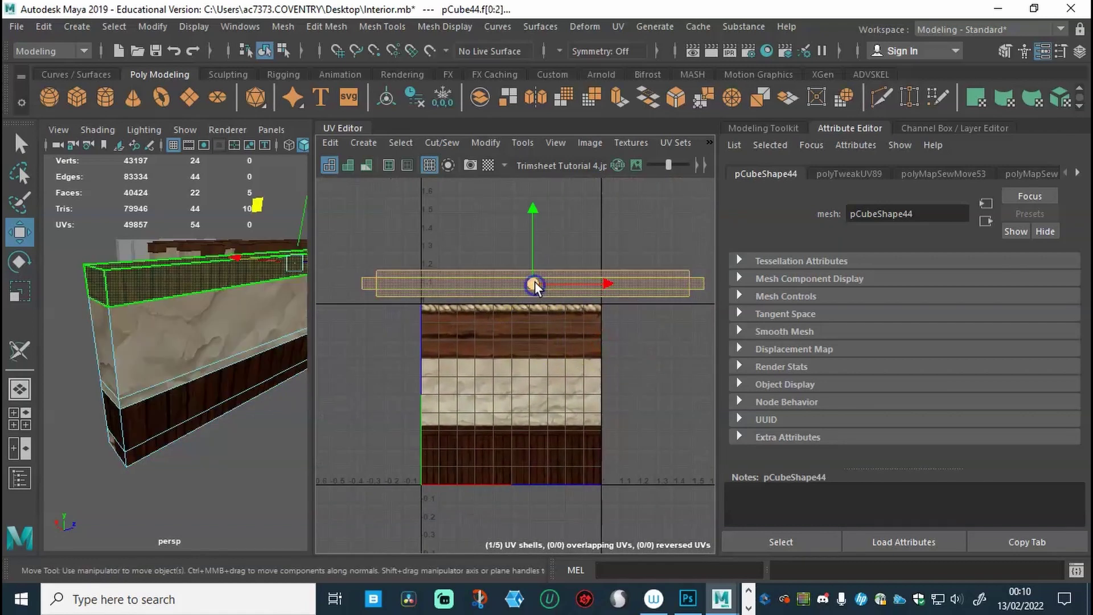
drag(533, 283, 527, 321)
Scale and lower the top strip to fit the trim sheet's top wood row
key(r)
scroll(524, 334, up, 2)
click(527, 329)
click(535, 249)
key(w)
drag(536, 246, 536, 249)
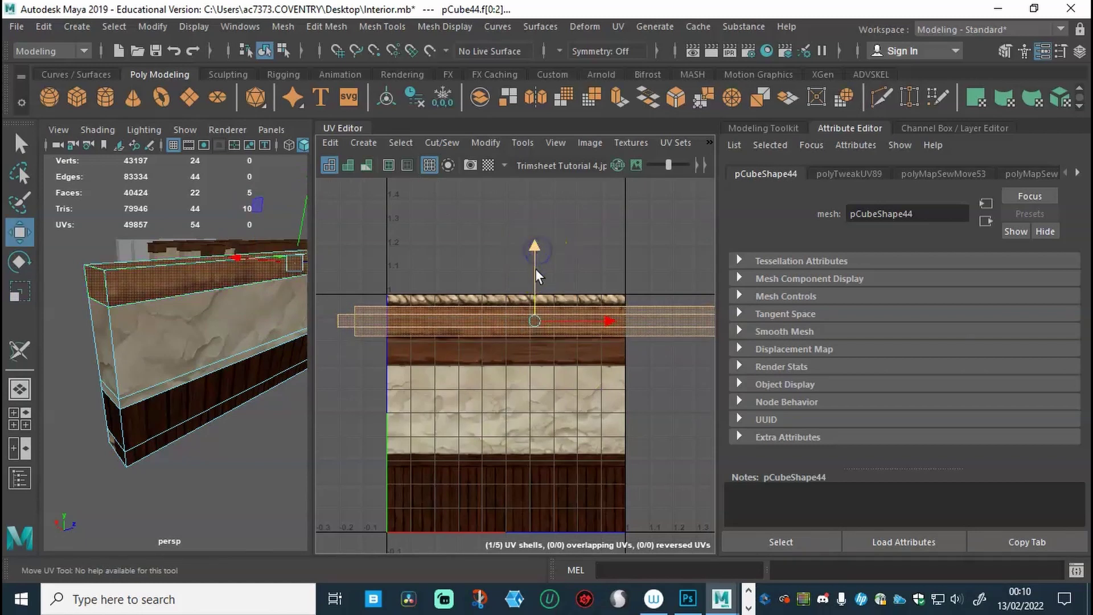
key(r)
drag(531, 320, 529, 321)
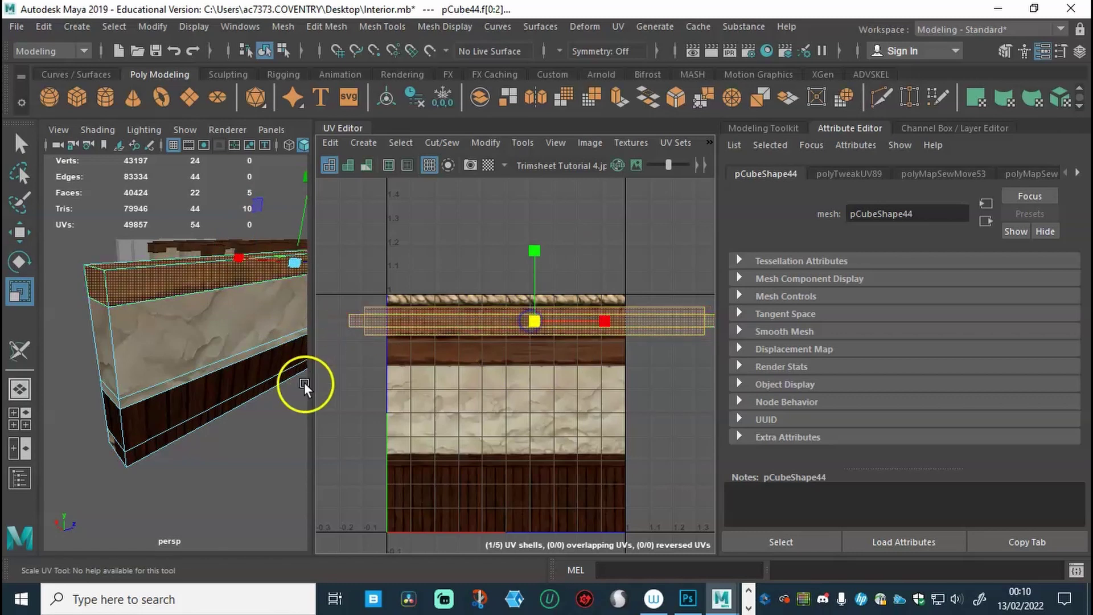
click(246, 436)
alt+drag(243, 405, 541, 391)
alt+drag(296, 404, 438, 356)
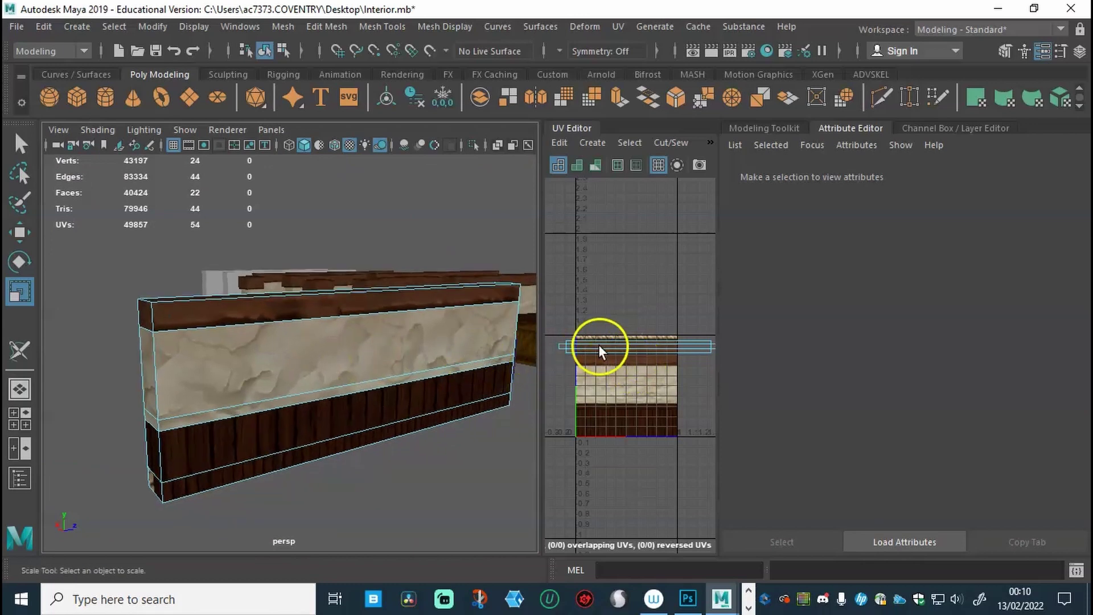
Select the top strip's UV shell and stretch it horizontally past the tile
drag(518, 358, 419, 358)
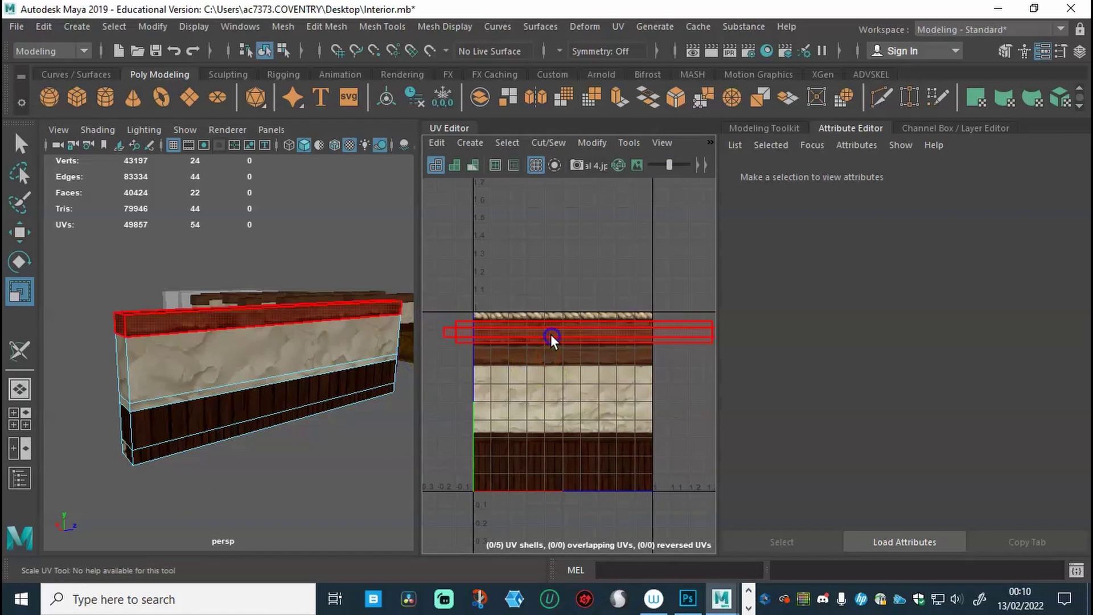
click(551, 334)
scroll(643, 370, down, 3)
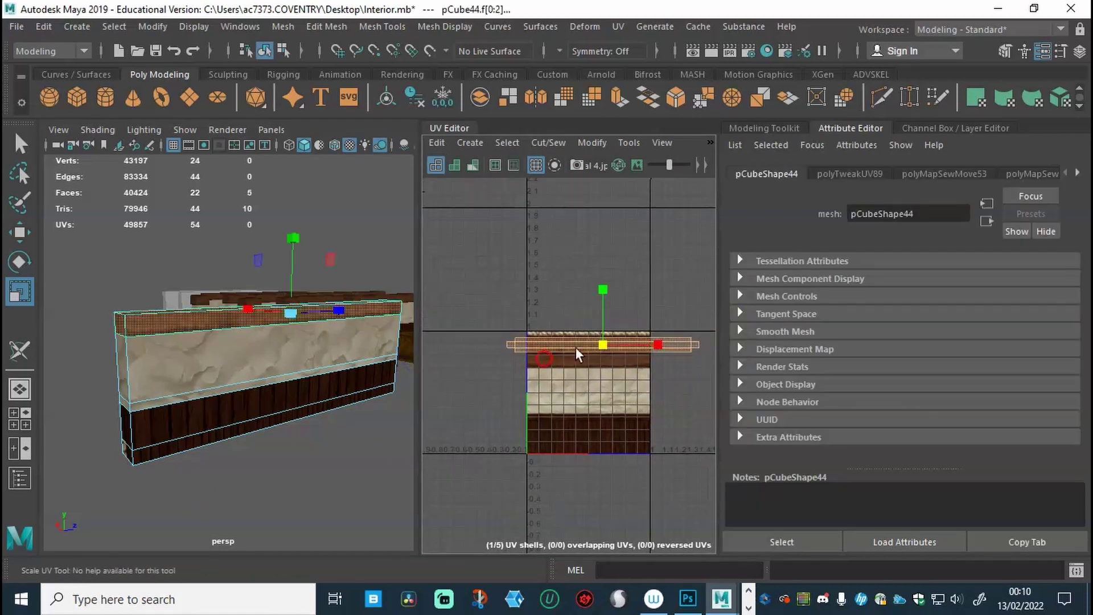
drag(660, 344, 722, 349)
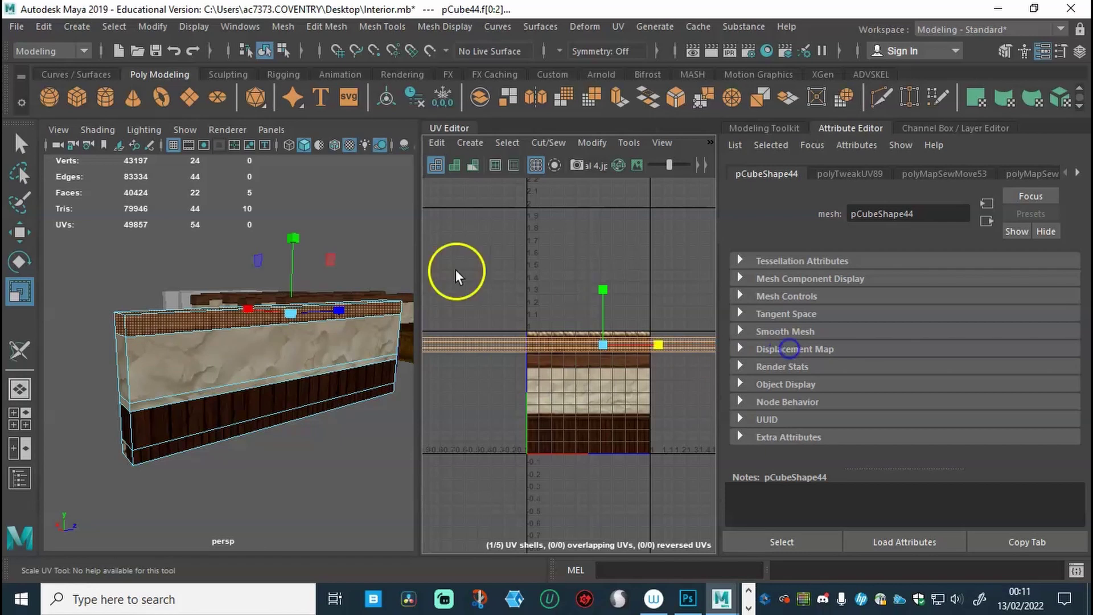
Check the wall from a new angle, then widen the top strip's shell slightly more
click(385, 227)
mouse_move(296, 325)
alt+mouse_down()
mouse_move(264, 332)
mouse_move(294, 324)
alt+mouse_up()
alt+right_drag(293, 325, 237, 318)
alt+drag(238, 318, 307, 327)
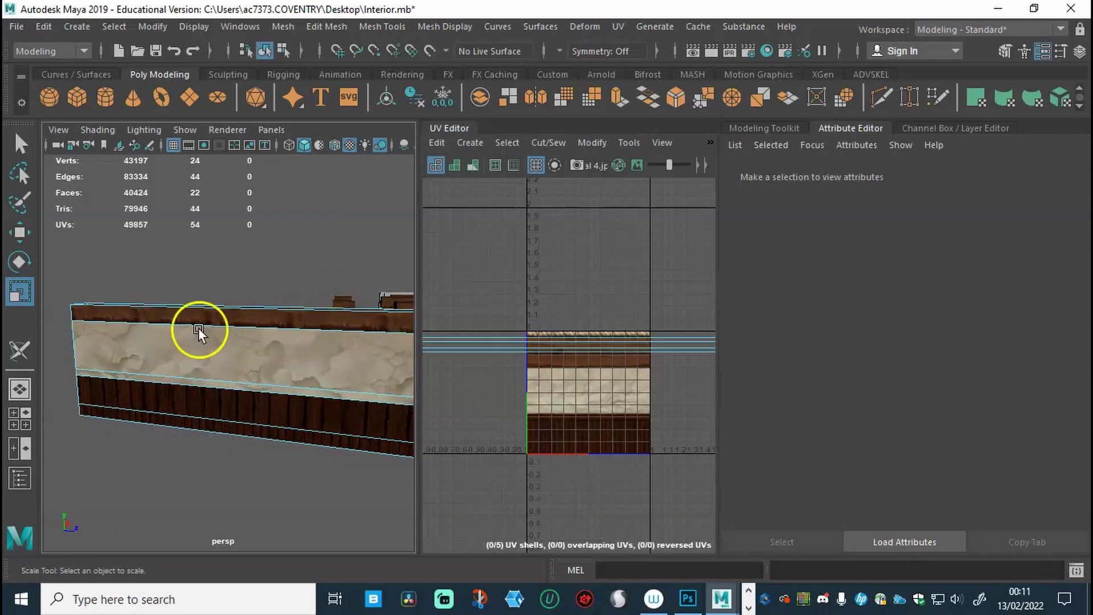
alt+drag(204, 342, 268, 344)
drag(548, 343, 551, 340)
mouse_move(650, 344)
mouse_down()
mouse_move(616, 342)
mouse_move(661, 341)
mouse_up()
Nudge the top strip's UV shell slightly left with Move UV
key(w)
click(539, 331)
click(599, 340)
drag(627, 344, 630, 345)
Frame the wall straight on and select its middle plaster face
alt+drag(286, 373, 521, 358)
click(391, 284)
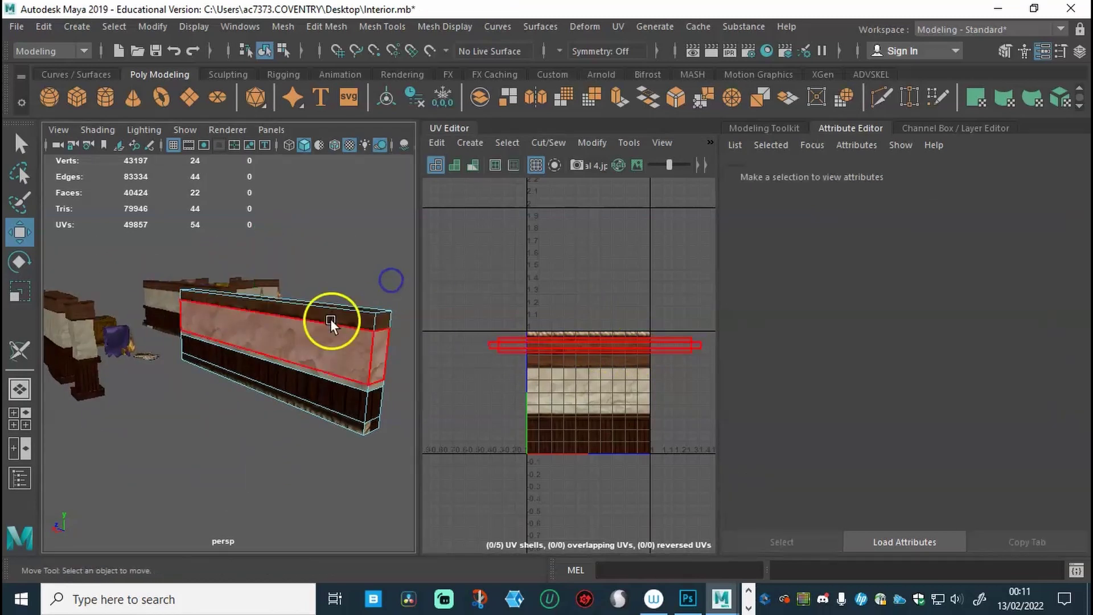
alt+right_drag(341, 341, 160, 421)
alt+drag(161, 421, 158, 395)
alt+right_drag(158, 395, 214, 391)
alt+drag(215, 390, 233, 367)
click(272, 340)
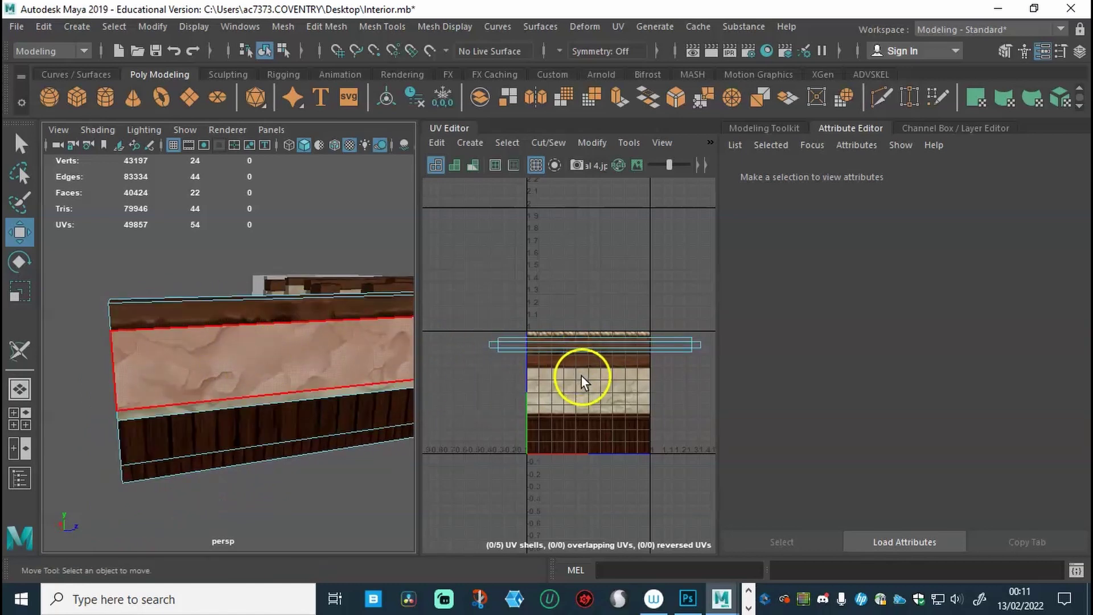
scroll(641, 385, down, 2)
alt+middle_drag(654, 399, 531, 409)
click(470, 329)
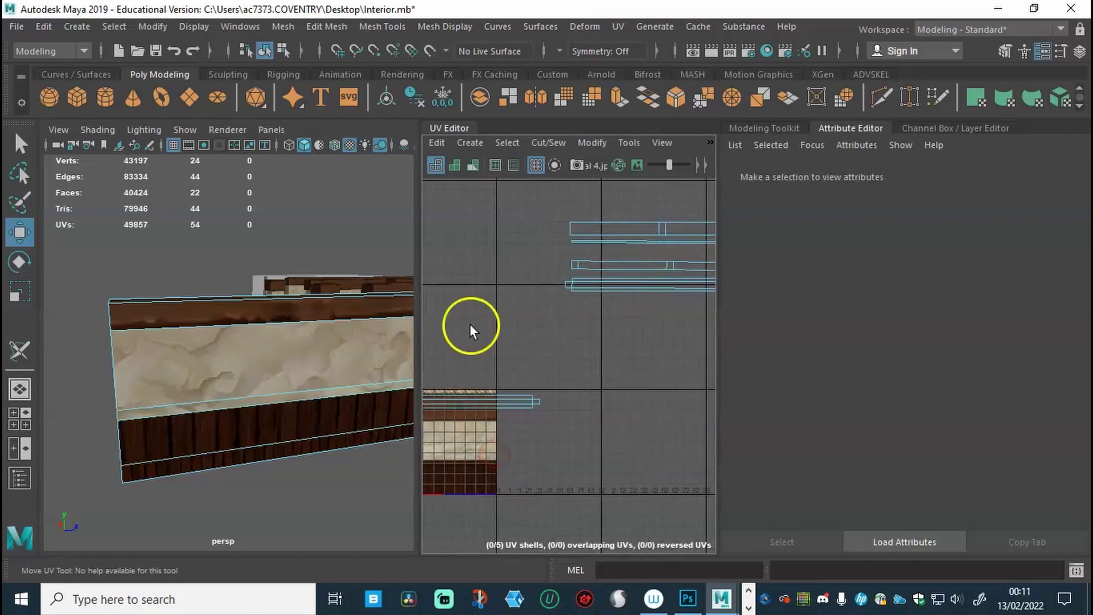
Select the middle plaster face and convert the selection to its UV shell
click(257, 344)
right_drag(258, 177, 327, 177)
right_drag(348, 213, 348, 213)
click(326, 312)
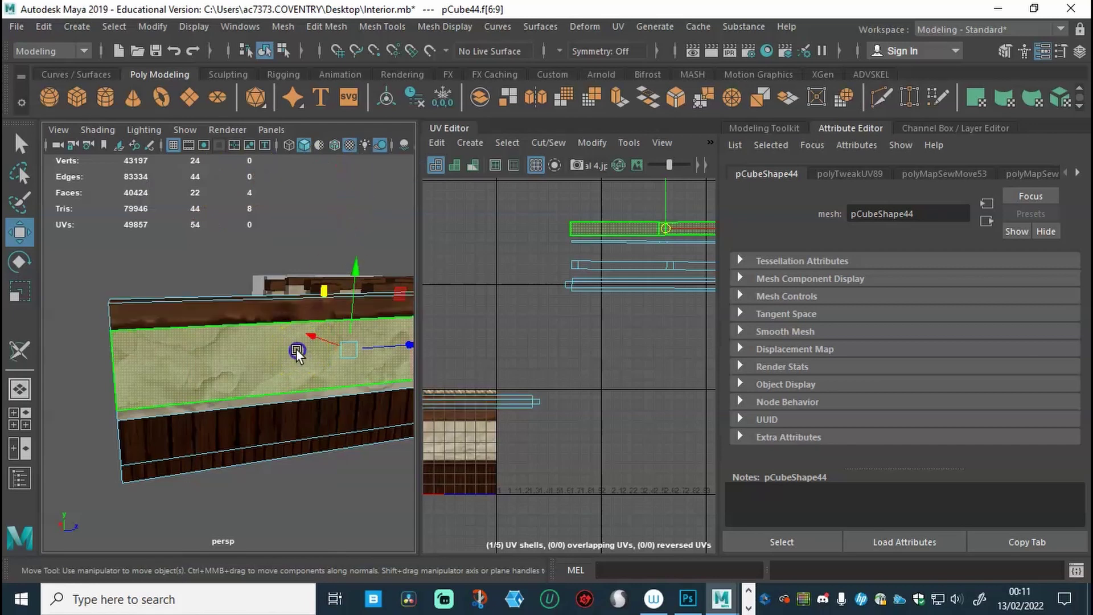
Move the middle face's UV shell down onto the trim sheet's plaster row
drag(665, 193, 665, 376)
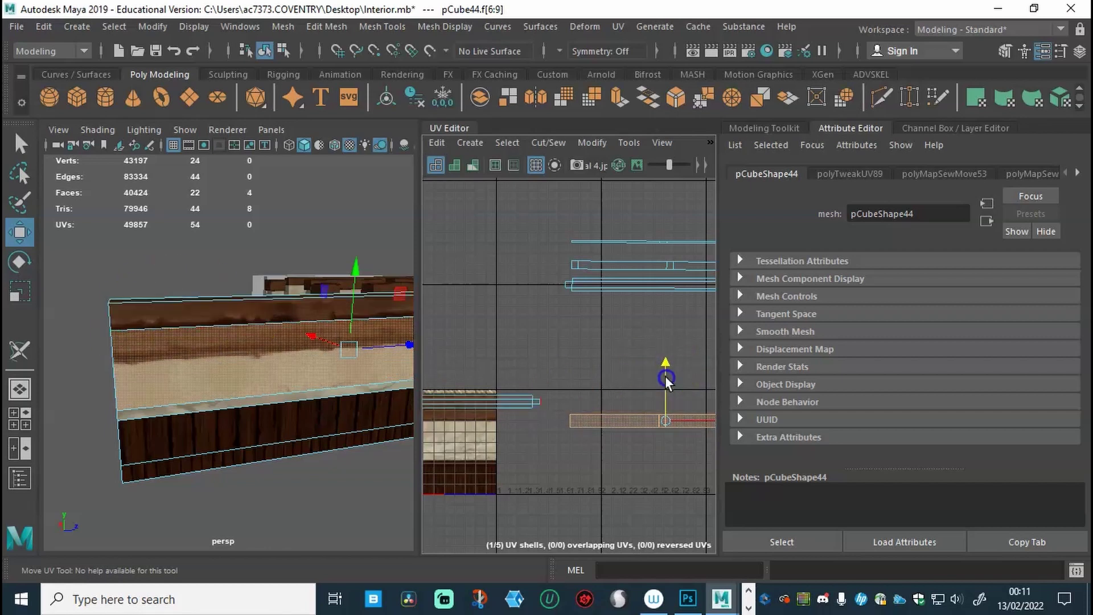
scroll(578, 452, up, 1)
alt+middle_drag(578, 452, 578, 374)
alt+right_drag(578, 374, 615, 364)
drag(636, 354, 684, 336)
alt+middle_drag(664, 376, 523, 393)
drag(713, 342, 517, 356)
alt+middle_drag(517, 356, 659, 380)
drag(670, 343, 626, 346)
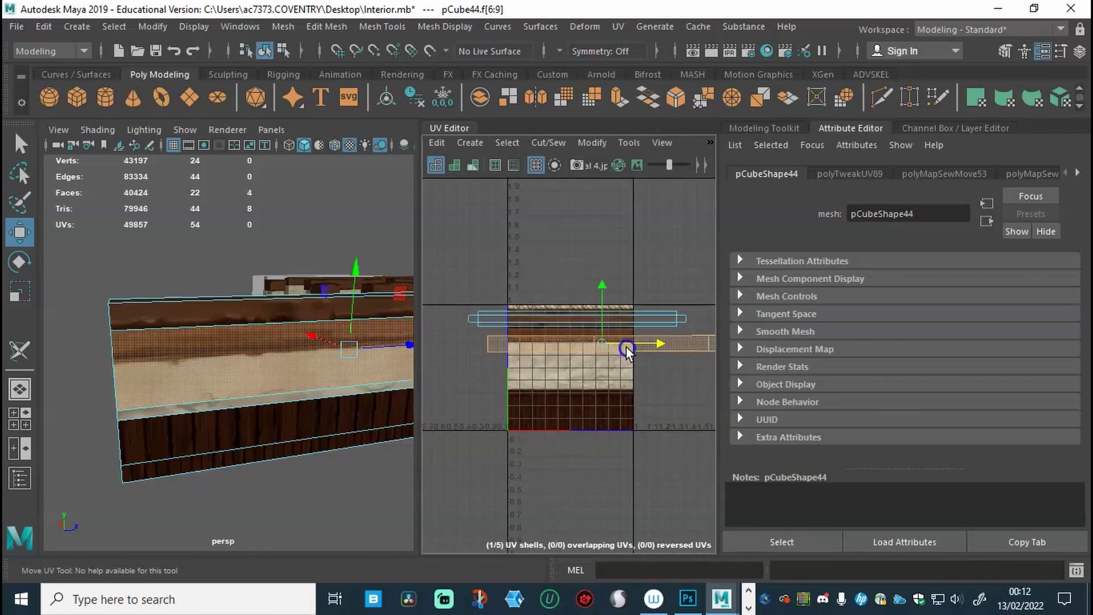
drag(603, 292, 598, 302)
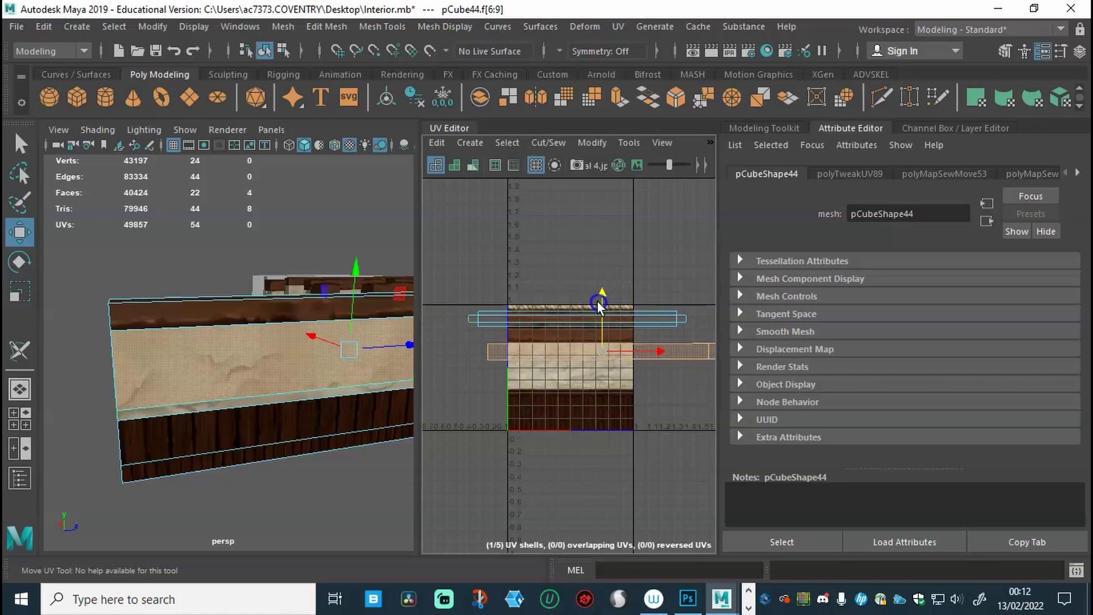
alt+middle_drag(622, 374, 602, 375)
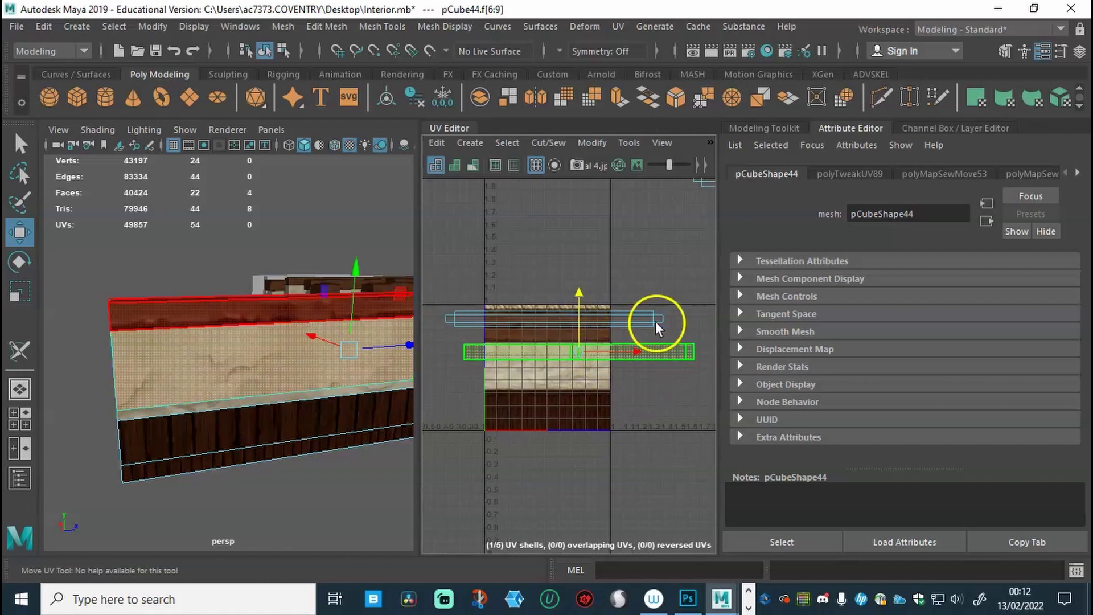
Stretch the shell taller to fill the plaster row, lowering it slightly
key(r)
drag(578, 296, 581, 195)
key(w)
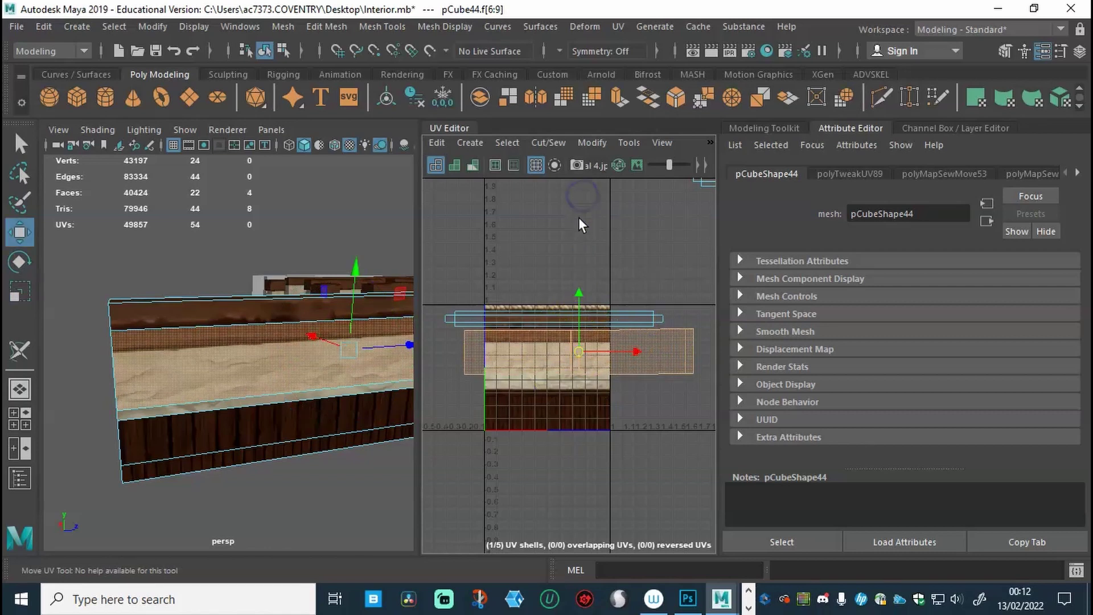
drag(576, 291, 579, 302)
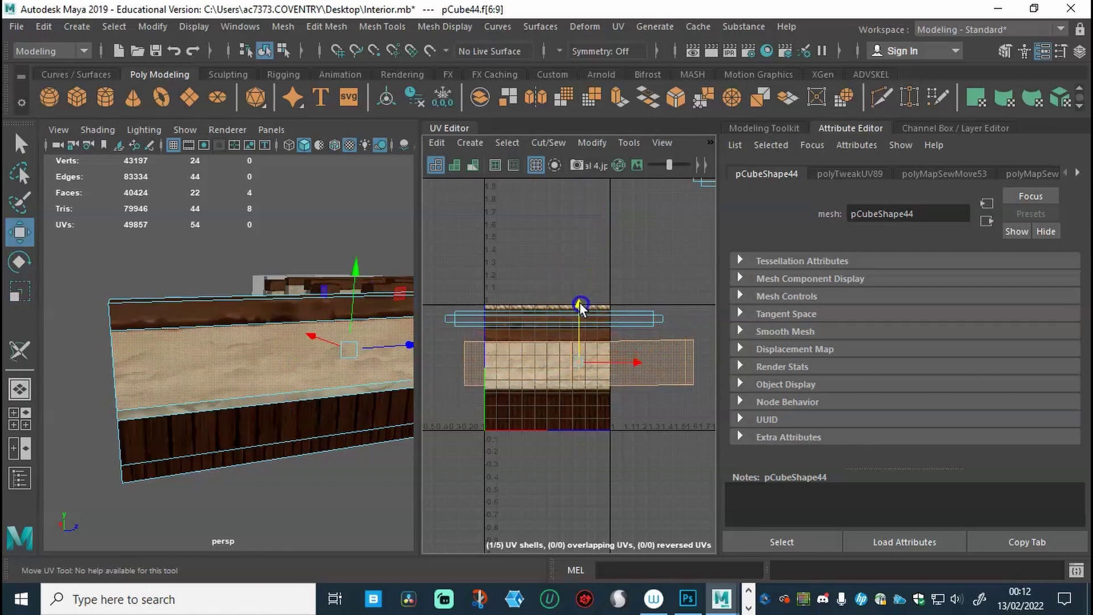
key(e)
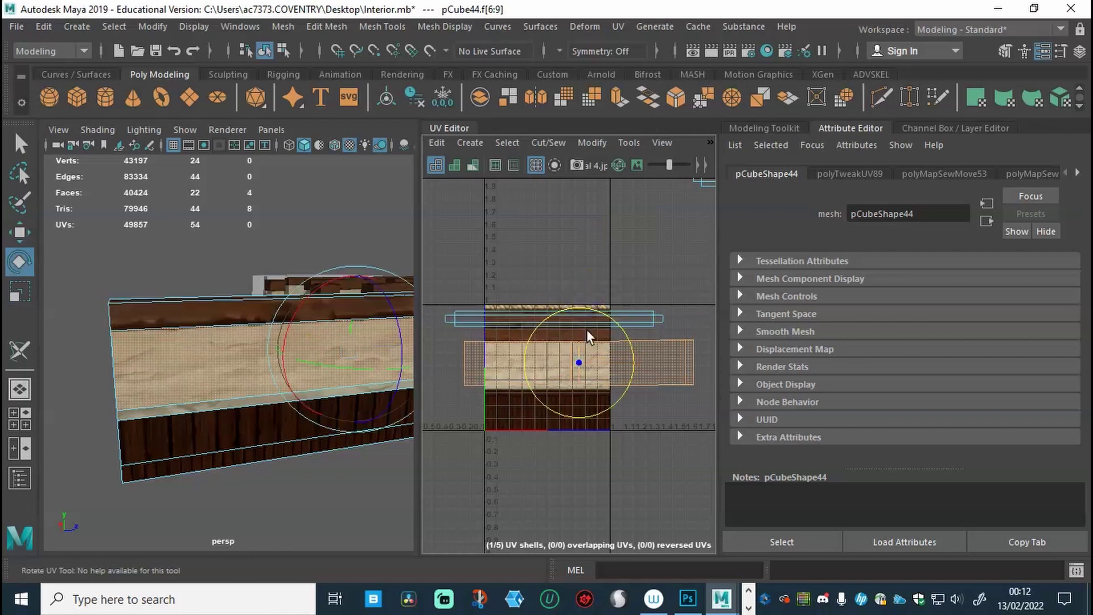
key(r)
drag(579, 303, 579, 310)
key(w)
key(e)
key(r)
key(w)
Orbit around the shelf to check the plaster mapping from a side-on view
mouse_move(408, 399)
alt+mouse_down()
mouse_move(439, 395)
mouse_move(298, 390)
mouse_move(407, 391)
alt+mouse_up()
alt+right_drag(408, 390, 282, 406)
alt+drag(281, 405, 336, 394)
alt+right_drag(336, 394, 240, 386)
alt+drag(240, 386, 308, 393)
alt+right_drag(308, 392, 288, 394)
alt+drag(288, 394, 220, 384)
alt+middle_drag(220, 384, 361, 397)
mouse_move(361, 398)
alt+right_down()
mouse_move(379, 401)
mouse_move(346, 395)
alt+right_up()
alt+drag(346, 395, 332, 420)
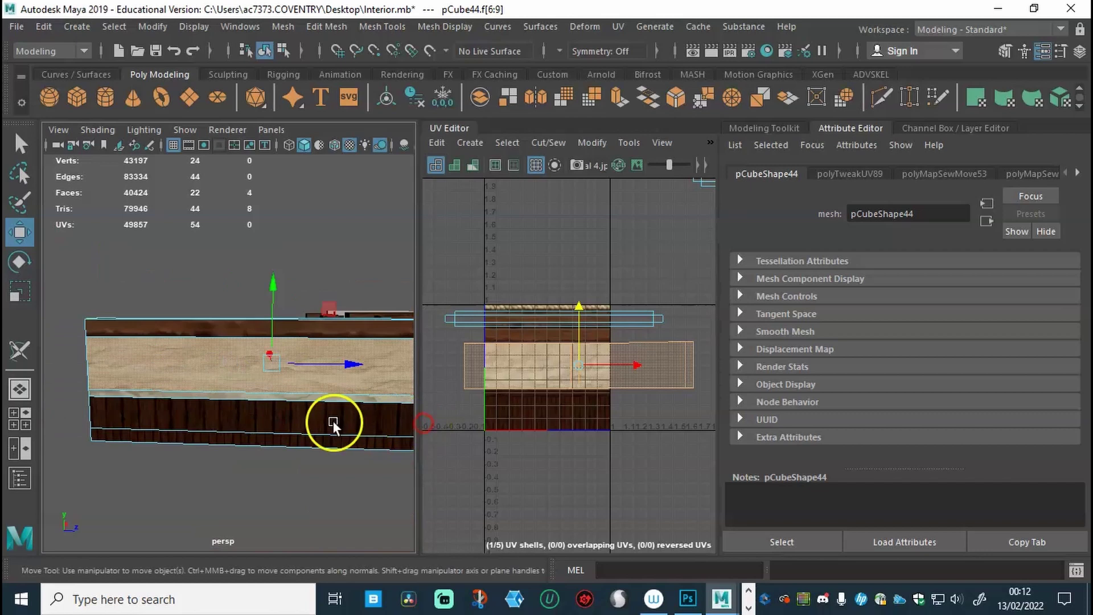
Stretch the plaster strip's UVs wider horizontally with the Scale UV tool
scroll(615, 434, down, 3)
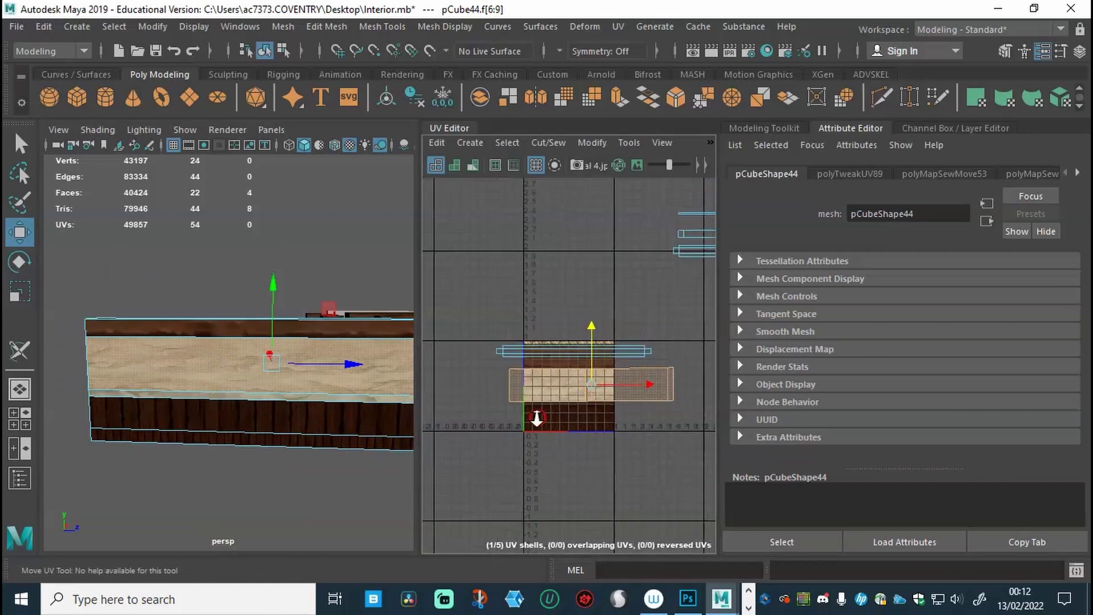
key(r)
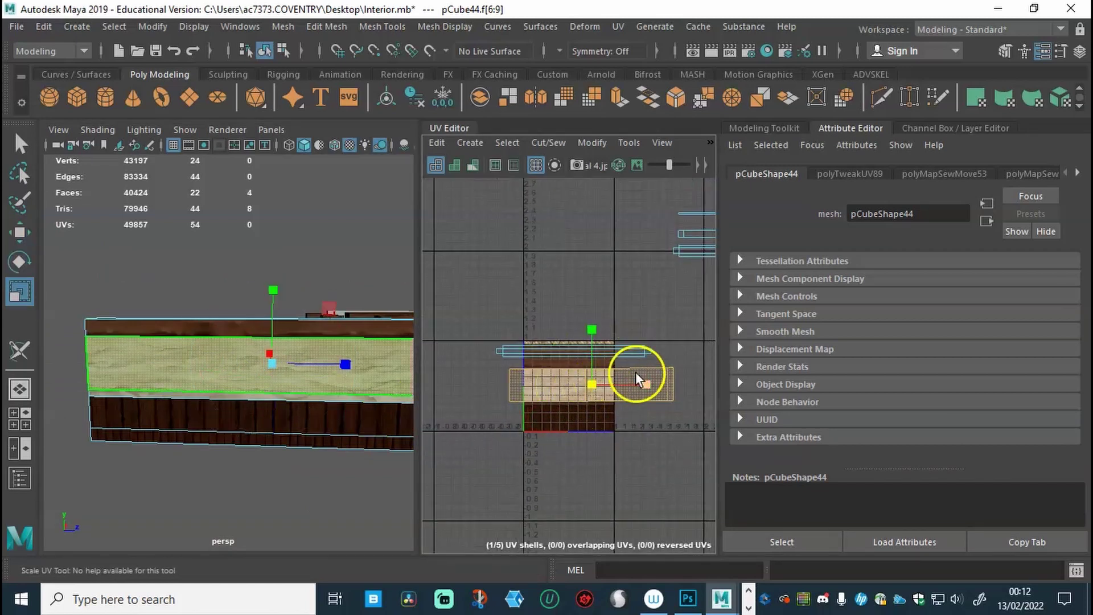
drag(643, 385, 709, 388)
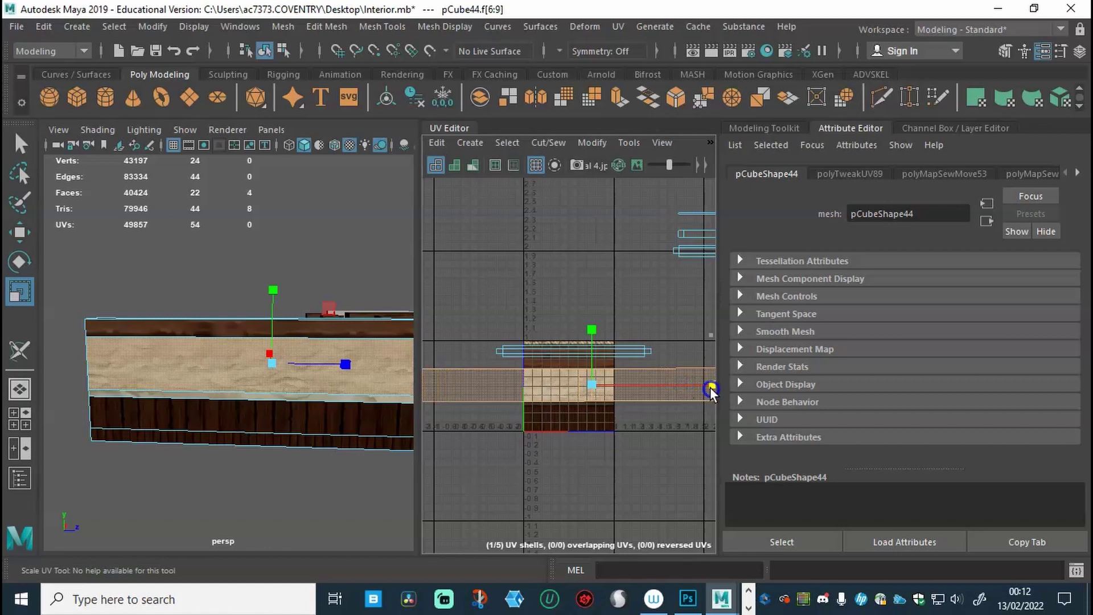
click(316, 399)
Orbit around the plank to inspect the sand texture along its face
alt+drag(315, 407, 385, 404)
alt+right_drag(385, 404, 296, 394)
click(244, 375)
alt+drag(241, 412, 291, 420)
alt+right_drag(291, 420, 214, 414)
alt+click(328, 424)
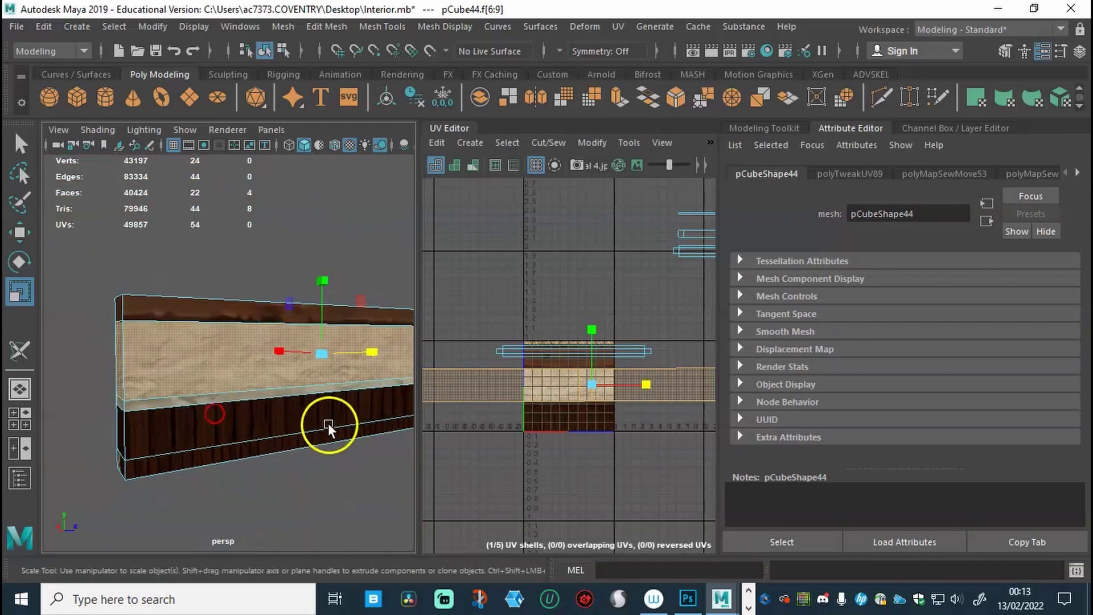
alt+drag(268, 413, 211, 430)
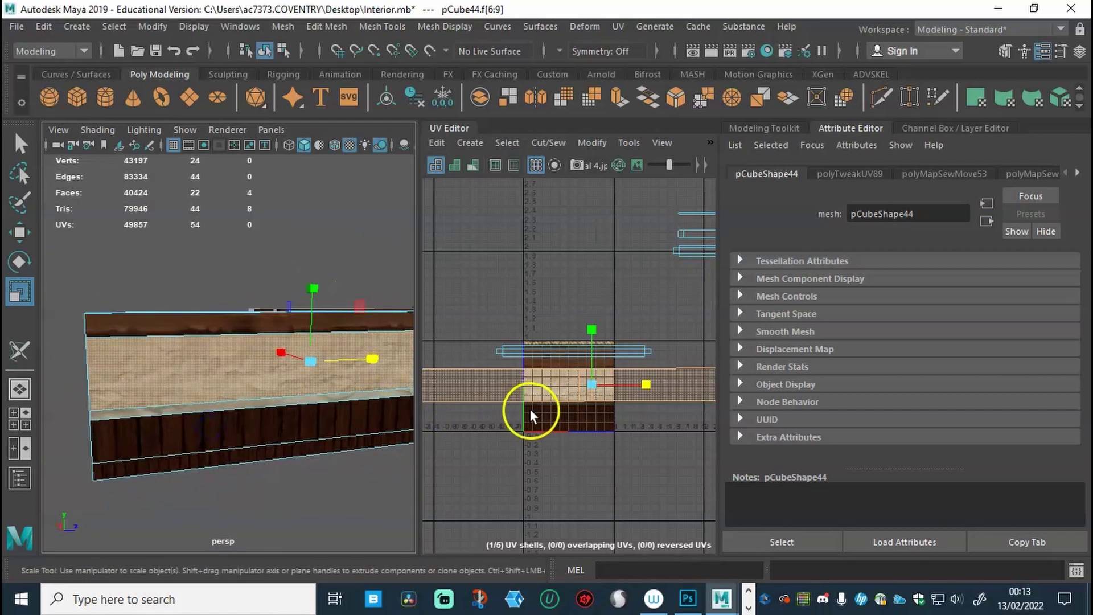
scroll(569, 404, up, 5)
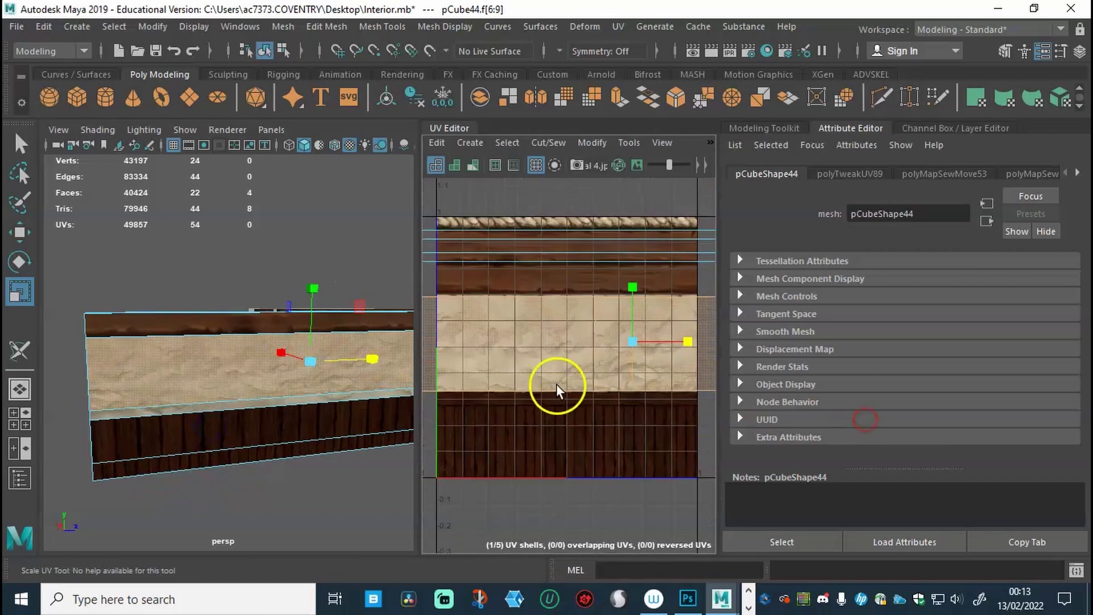
Nudge the plaster strip's UV shell slightly upward onto the plaster row
alt+middle_drag(556, 384, 565, 405)
key(w)
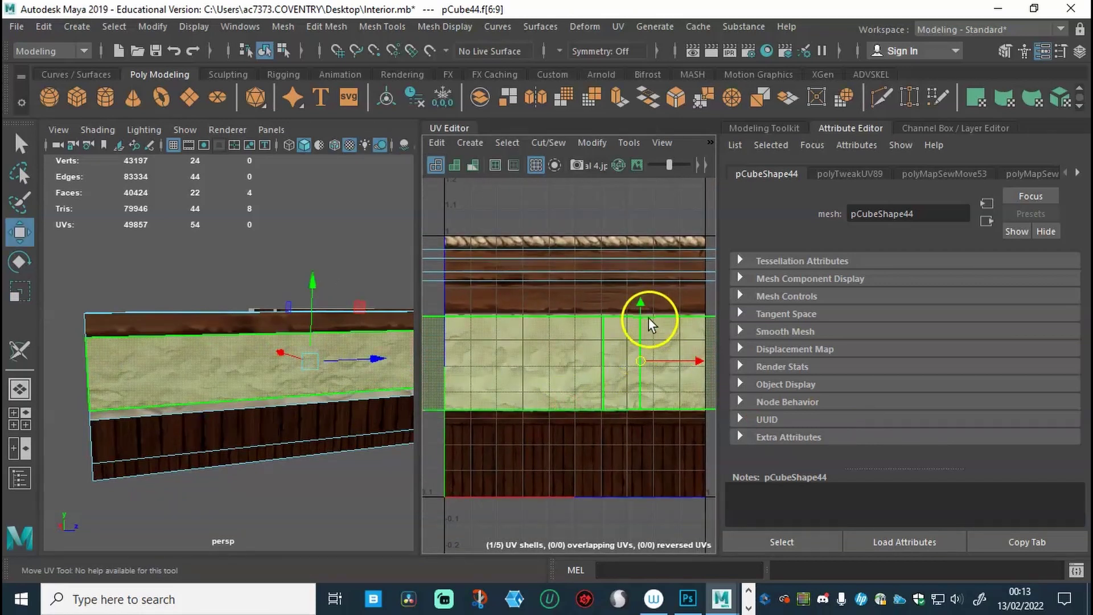
drag(641, 330, 640, 328)
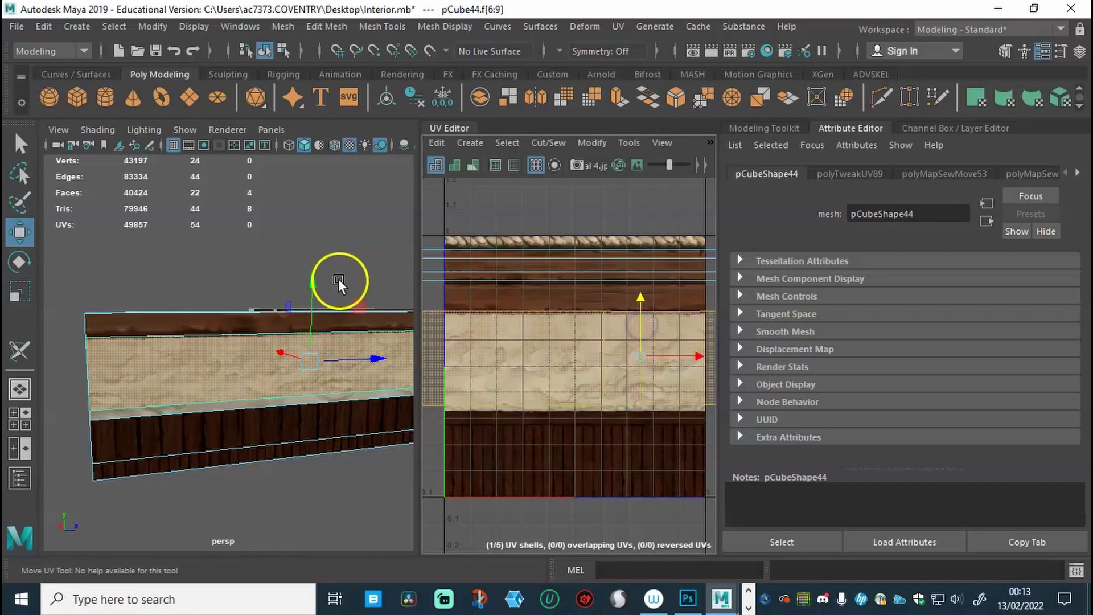
Return the wall to Object Mode and select it as a whole object
click(355, 258)
right_drag(300, 354, 358, 226)
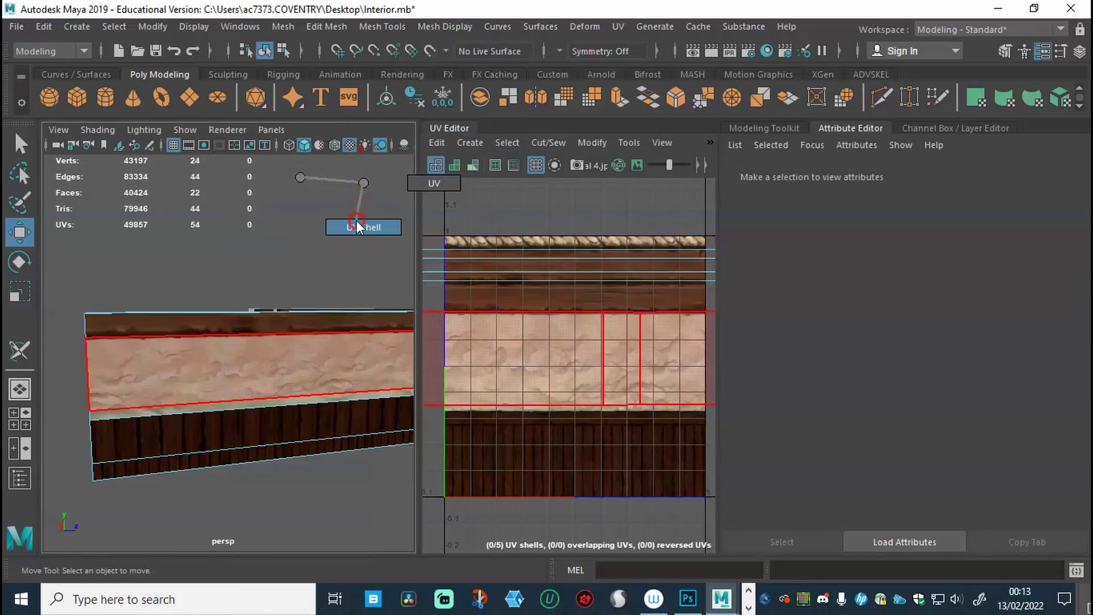
right_drag(312, 164, 356, 151)
click(274, 316)
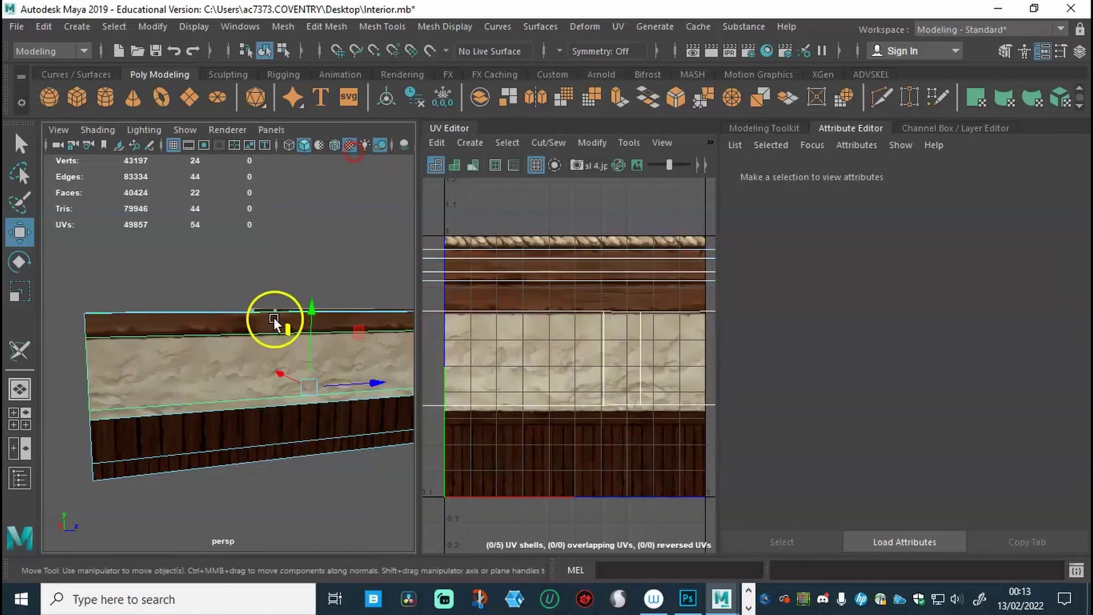
click(239, 376)
scroll(245, 376, up, 3)
Orbit round to the wall's front face and select pCube44
click(329, 232)
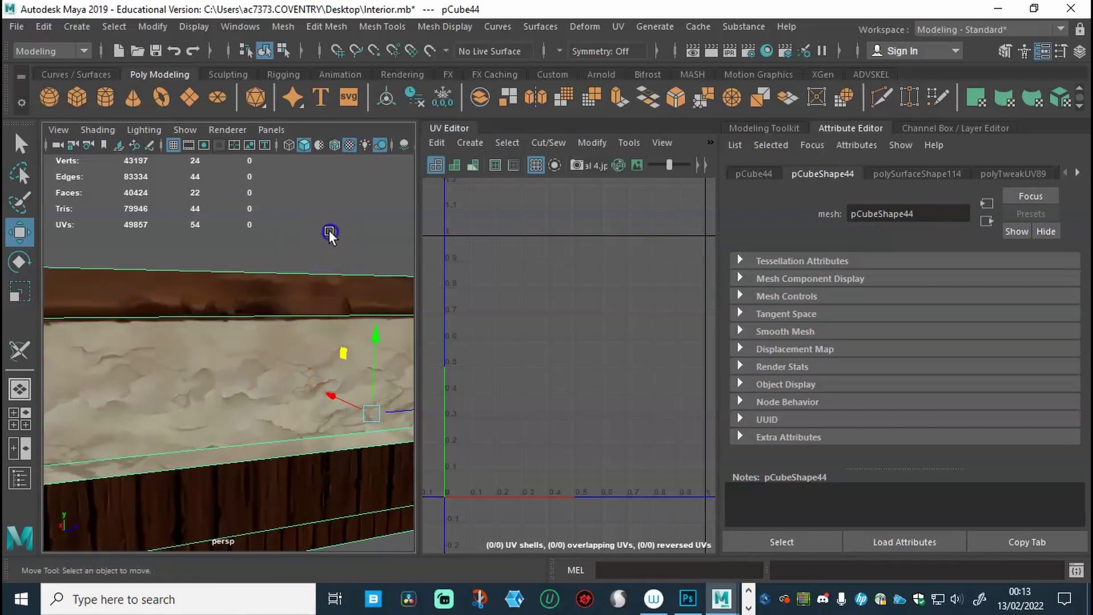
alt+drag(287, 347, 342, 347)
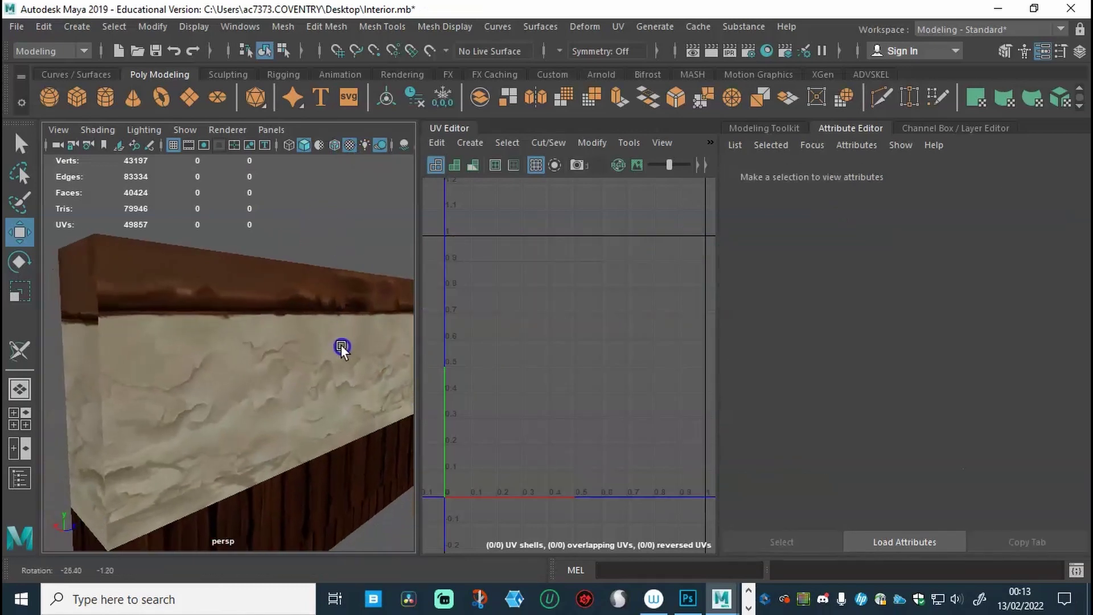
mouse_move(254, 349)
alt+mouse_down()
mouse_move(246, 356)
mouse_move(275, 344)
mouse_move(256, 344)
mouse_move(360, 359)
mouse_move(374, 344)
mouse_move(238, 354)
mouse_move(247, 357)
alt+mouse_up()
alt+right_drag(248, 357, 234, 340)
alt+drag(234, 340, 217, 373)
click(210, 339)
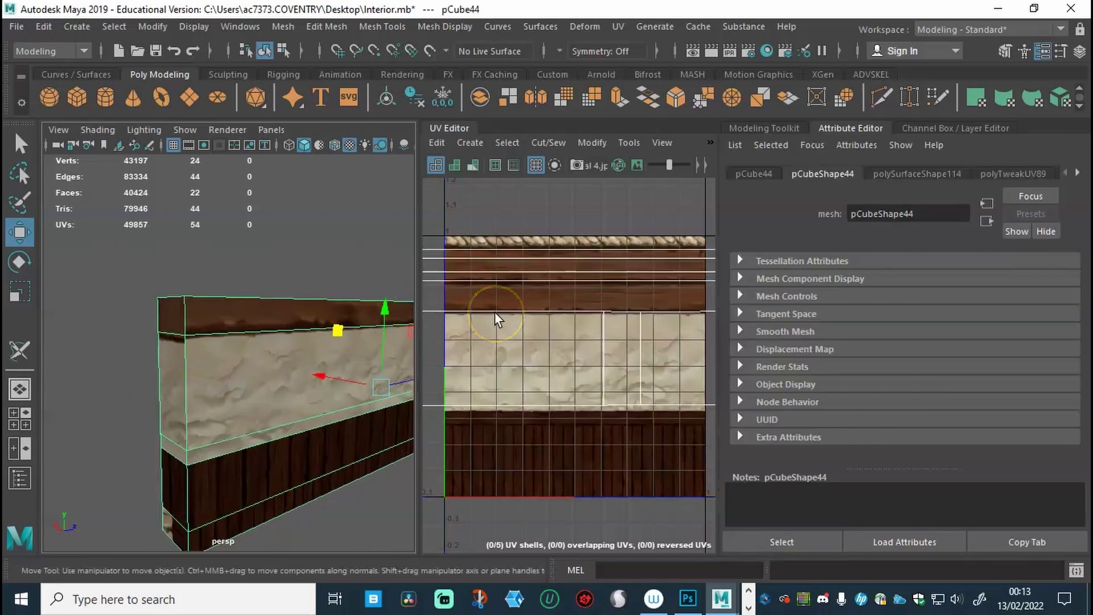
scroll(525, 309, down, 5)
scroll(527, 309, up, 3)
click(313, 322)
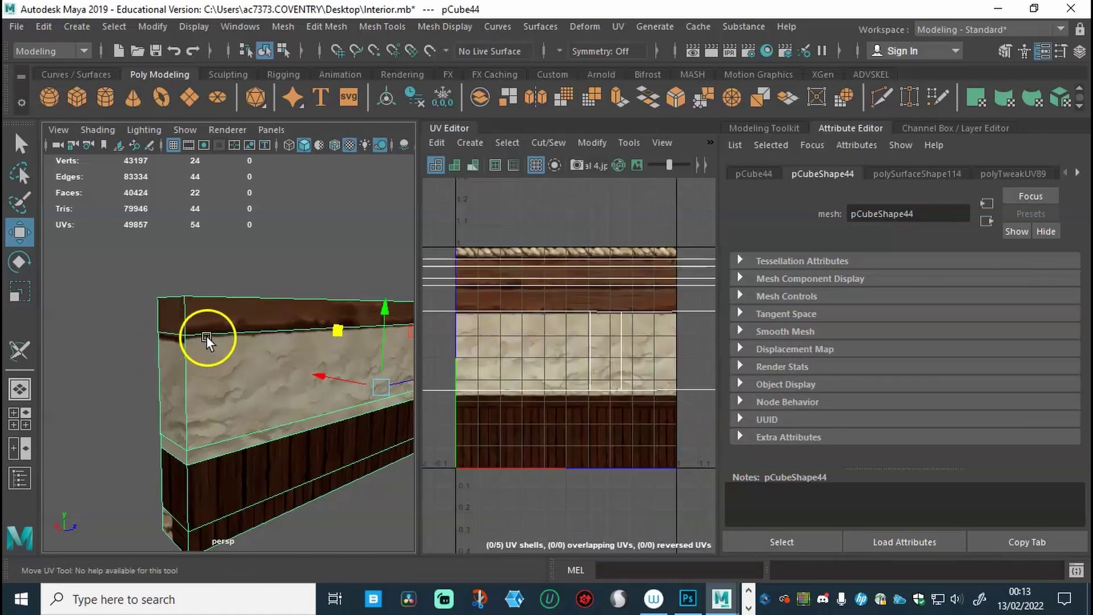
Switch the wall to UV selection mode and frame the texture tile in the UV Editor
alt+middle_drag(604, 326, 630, 342)
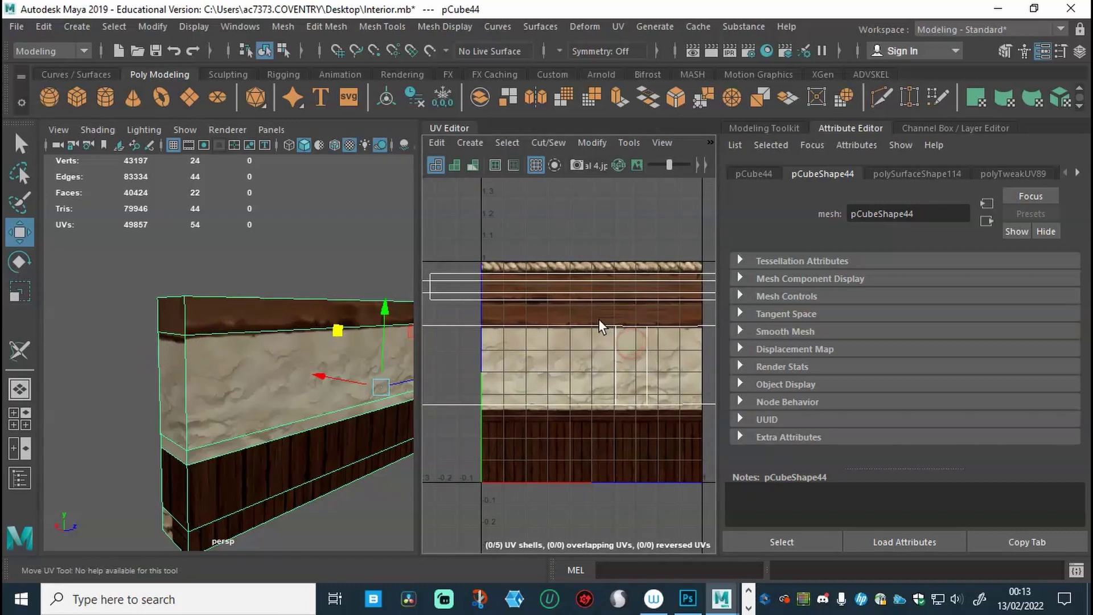
right_drag(588, 344, 650, 343)
click(596, 350)
alt+middle_drag(596, 350, 611, 374)
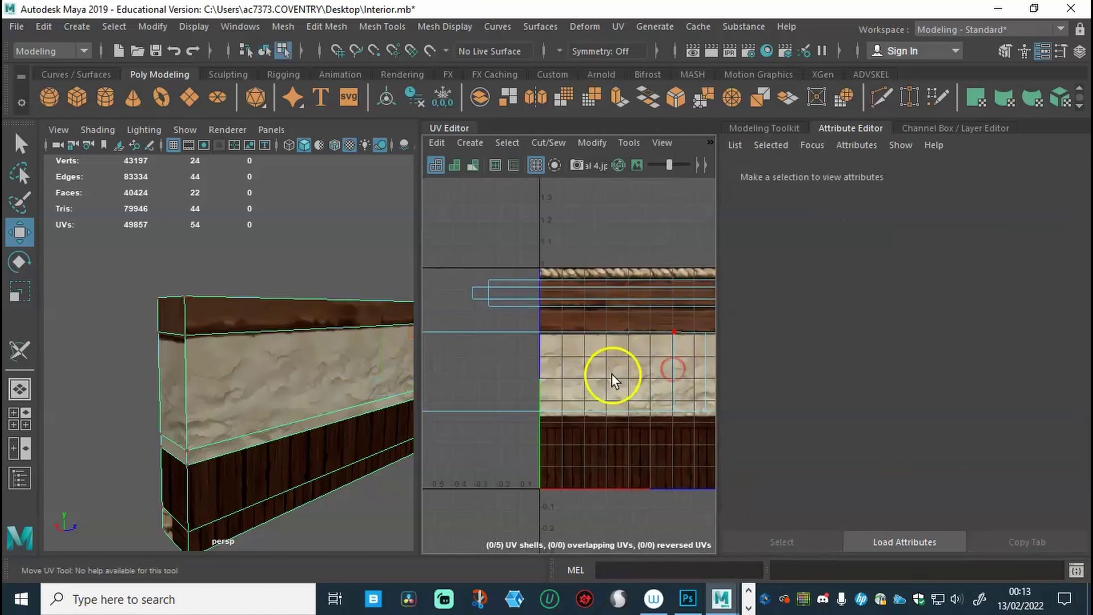
scroll(611, 373, down, 5)
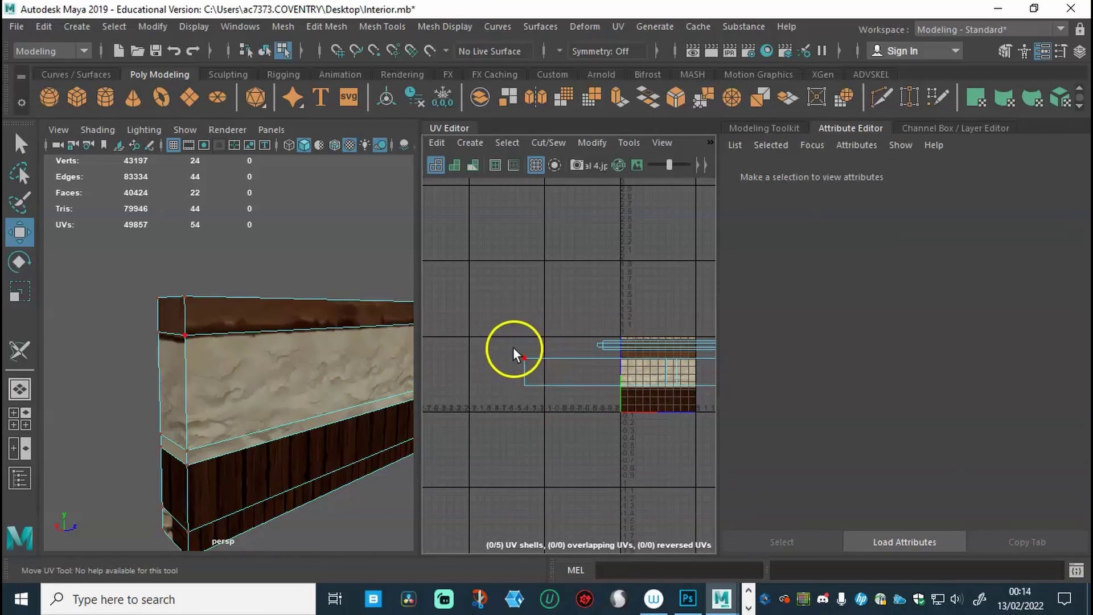
Select the corner UV at the wall's end and raise it slightly
click(531, 365)
drag(520, 315, 520, 313)
drag(584, 371, 610, 377)
alt+middle_drag(610, 377, 487, 359)
alt+right_drag(487, 359, 650, 347)
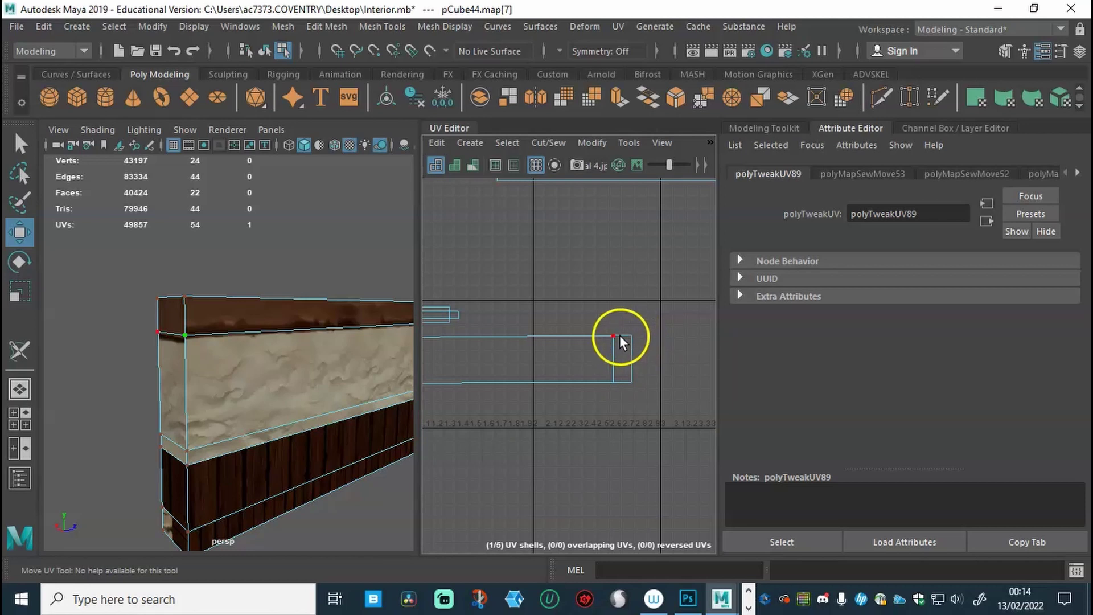
Add the neighbouring corner UV to the selection for moving with Move UV
mouse_move(609, 332)
mouse_down()
mouse_move(627, 339)
mouse_move(623, 321)
mouse_up()
key(w)
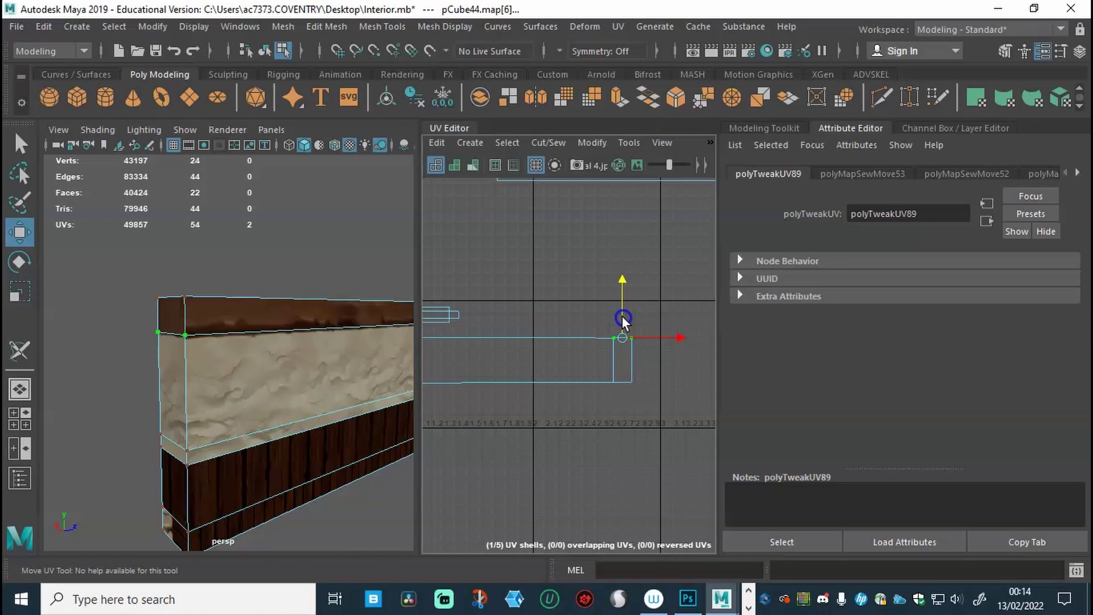
scroll(138, 352, up, 5)
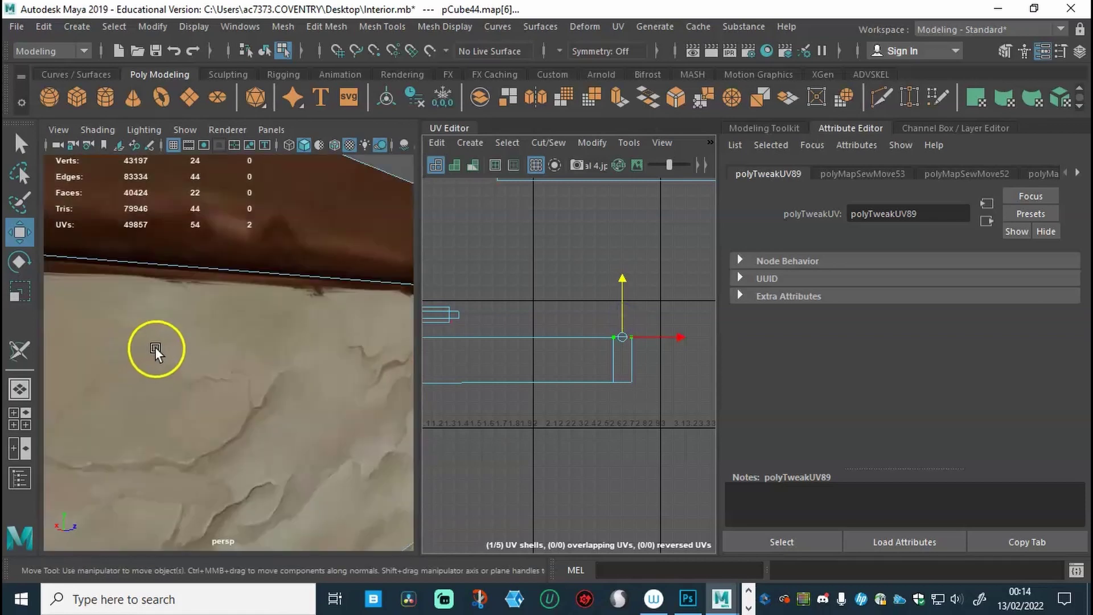
scroll(176, 367, down, 5)
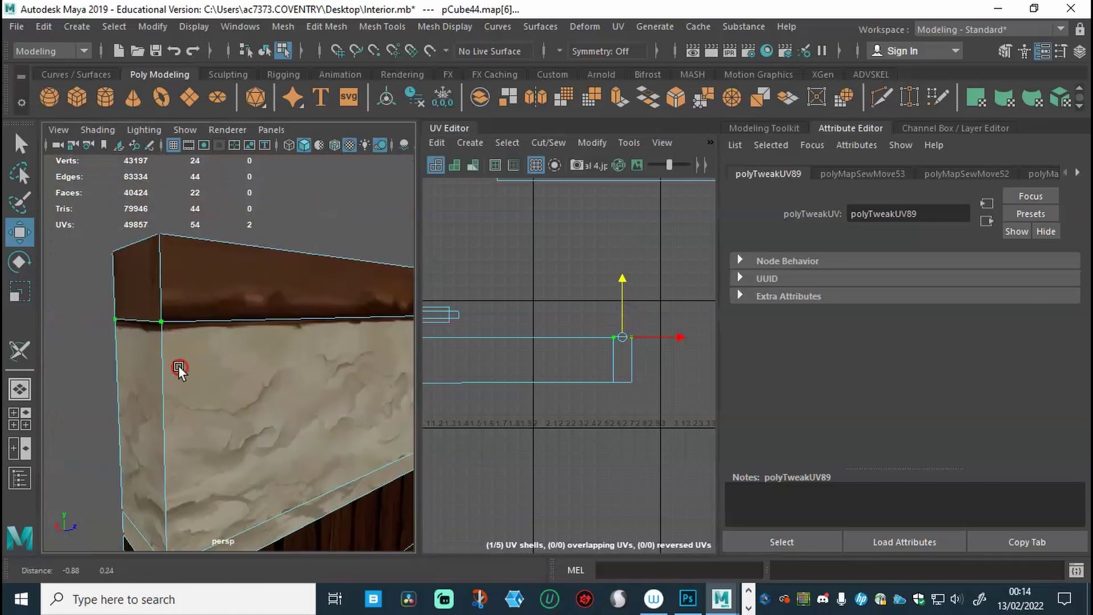
alt+middle_drag(191, 368, 233, 353)
click(619, 288)
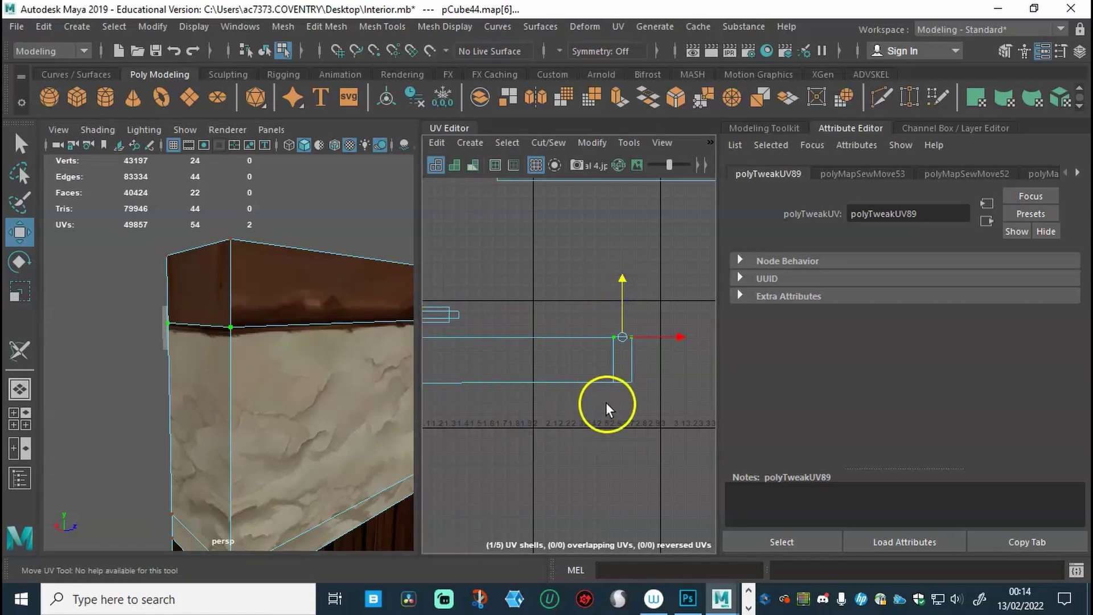
Pull back to inspect the whole wall block and the UV shells on the tile
mouse_move(244, 405)
alt+mouse_down()
mouse_move(283, 410)
mouse_move(246, 402)
alt+mouse_up()
alt+middle_drag(247, 401, 317, 415)
alt+right_drag(316, 414, 292, 408)
alt+drag(291, 408, 446, 417)
alt+middle_drag(447, 417, 309, 438)
alt+right_drag(310, 439, 182, 426)
alt+drag(182, 426, 159, 427)
alt+right_drag(564, 357, 512, 383)
alt+middle_drag(513, 383, 617, 380)
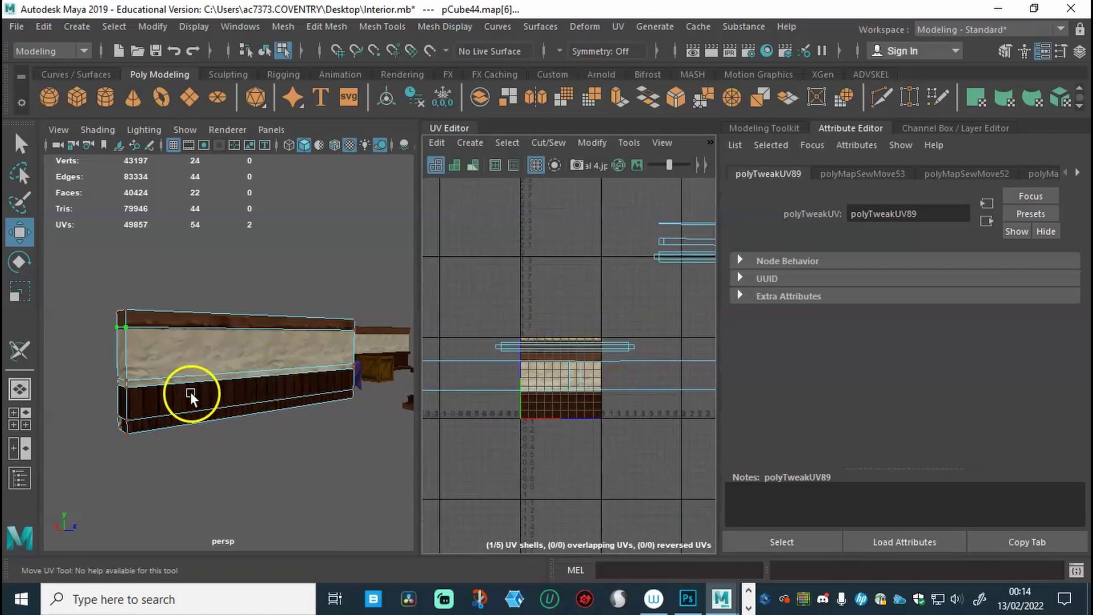
right_drag(190, 396, 245, 182)
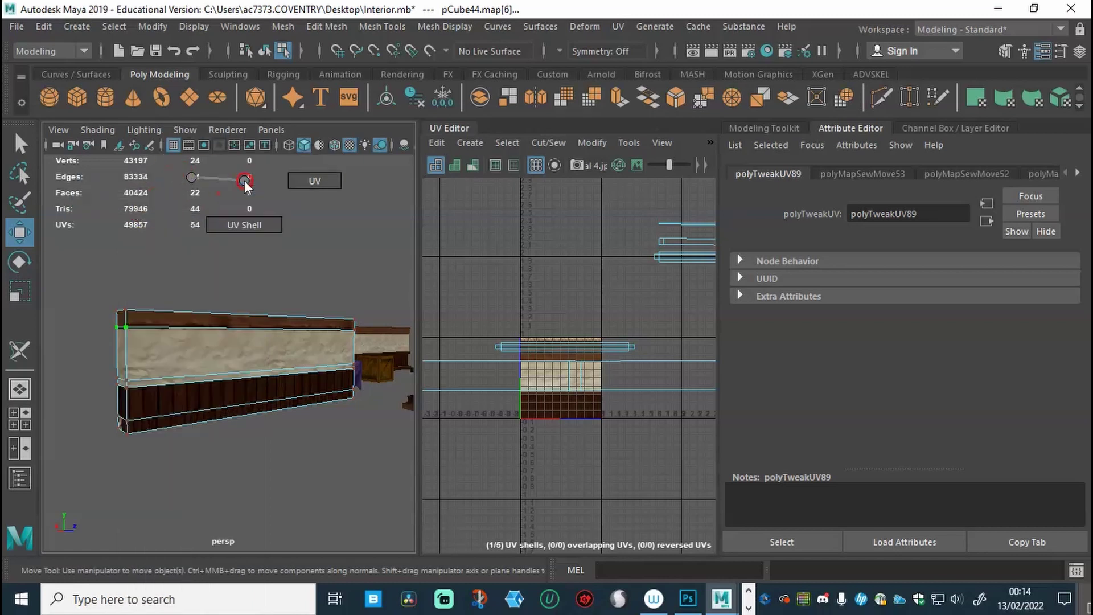
In UV shell mode, select the trim strip shell and move its UVs down toward the trim rows
right_drag(245, 223, 245, 223)
click(243, 389)
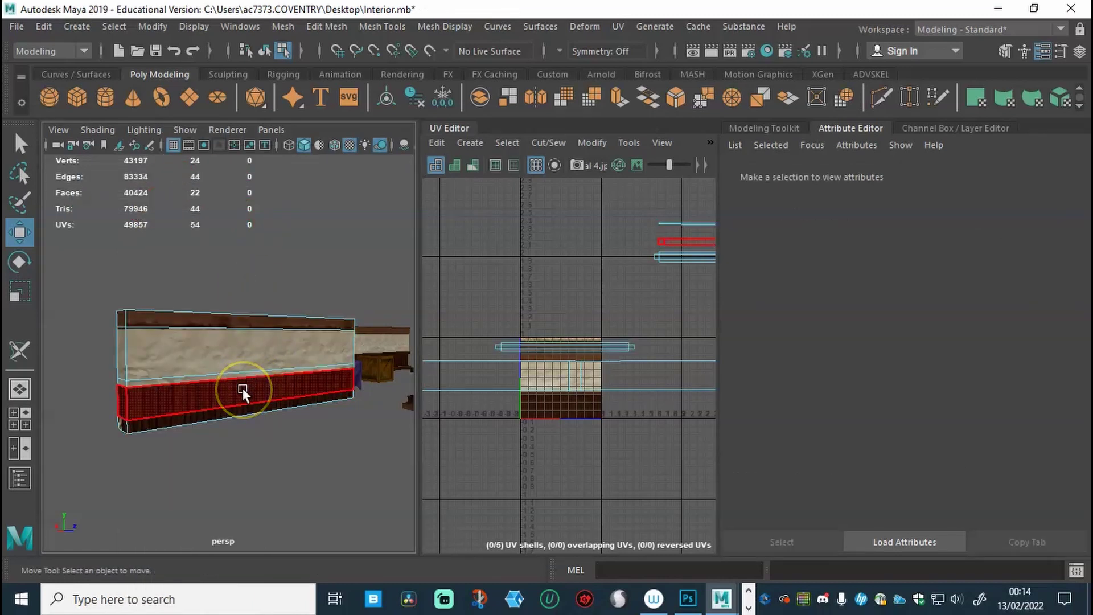
click(243, 375)
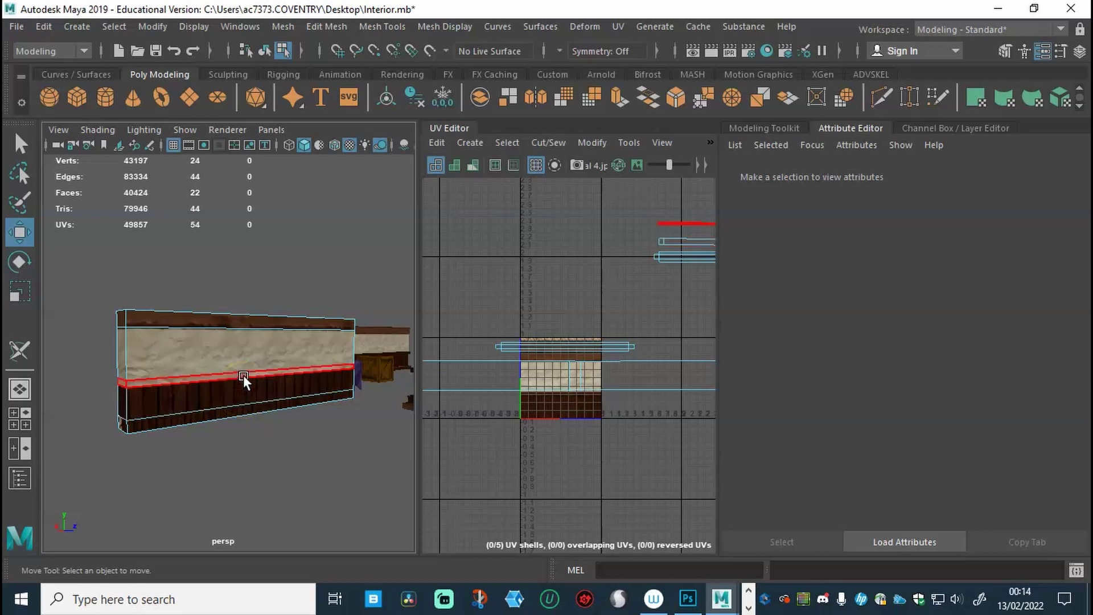
click(243, 374)
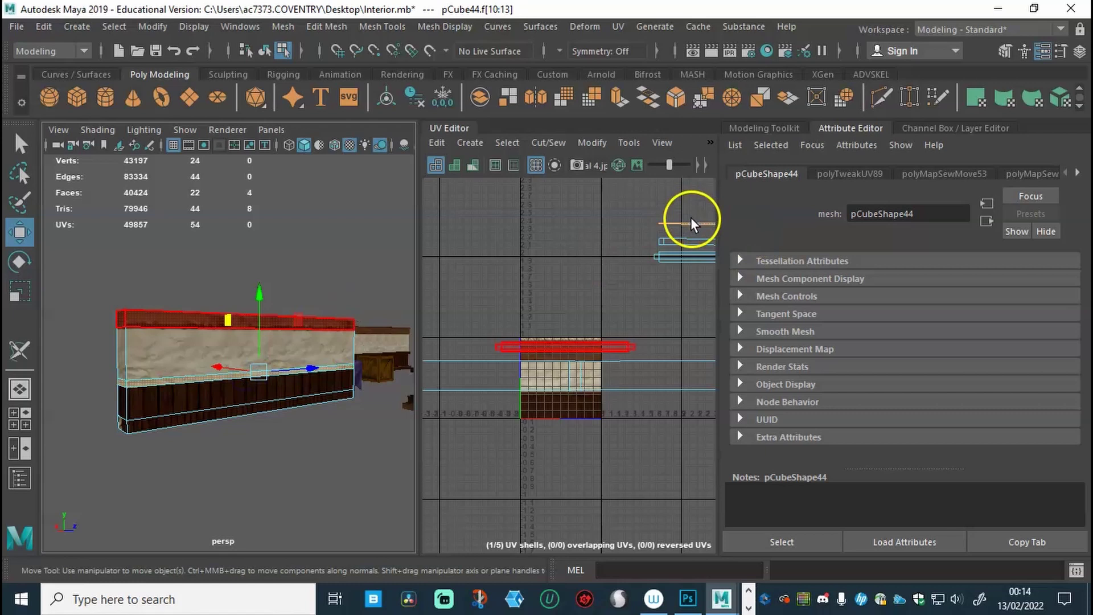
click(705, 231)
scroll(706, 229, down, 2)
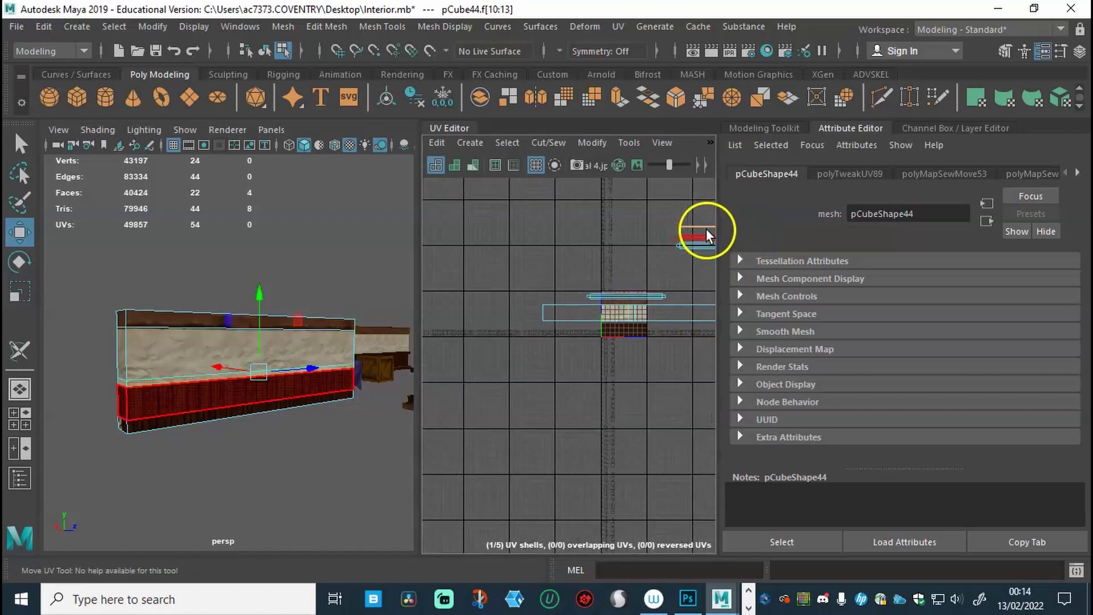
alt+middle_drag(700, 229, 612, 254)
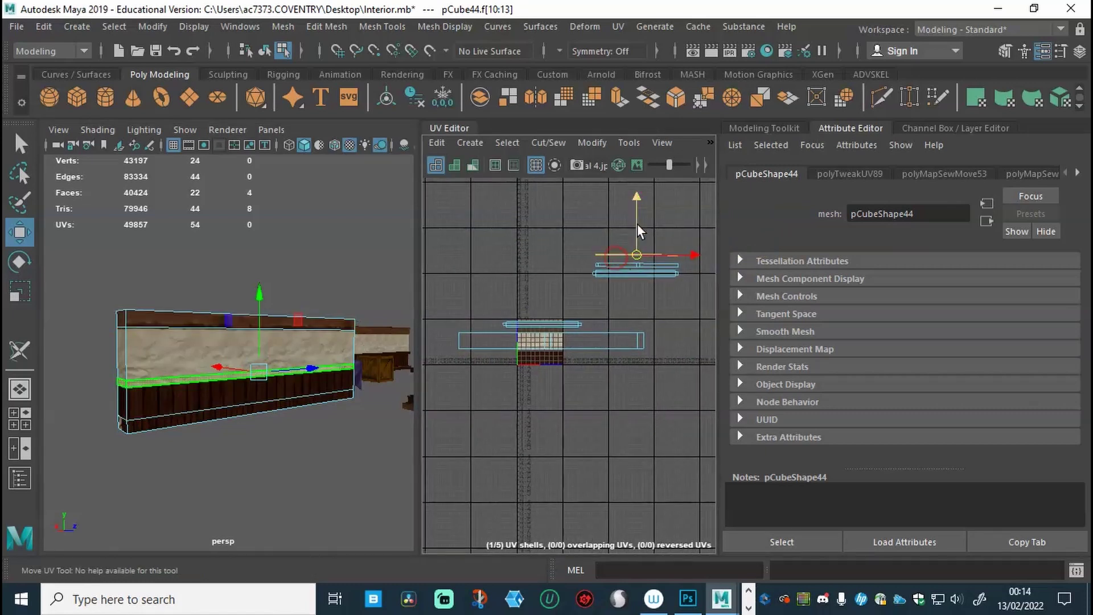
drag(630, 246, 628, 320)
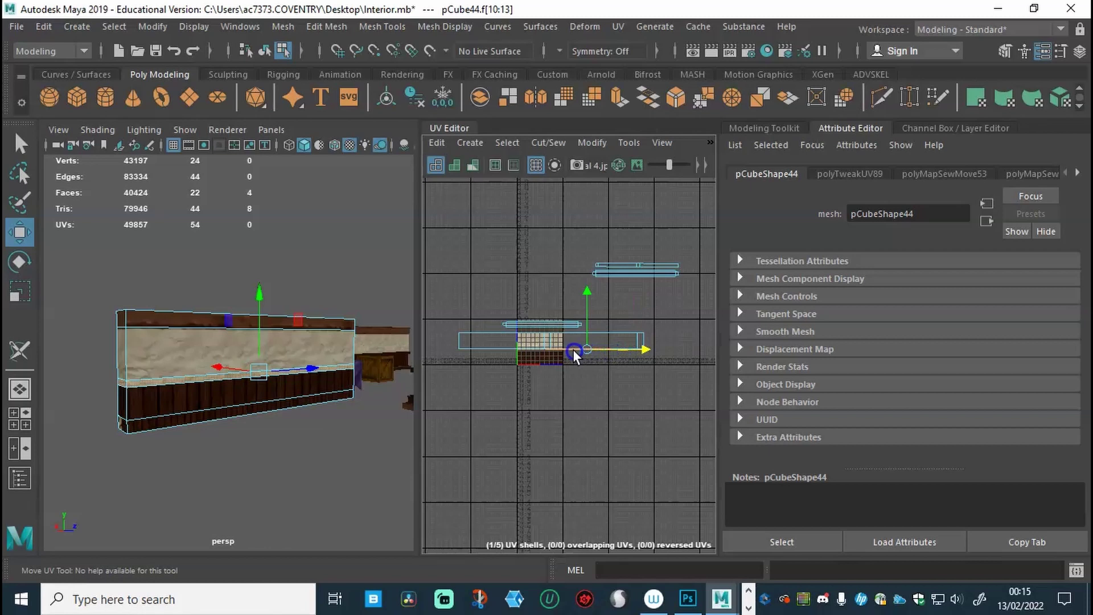
Zoom in on the plaster rows and scale the plaster UVs vertically to fill the plaster row
scroll(560, 373, up, 5)
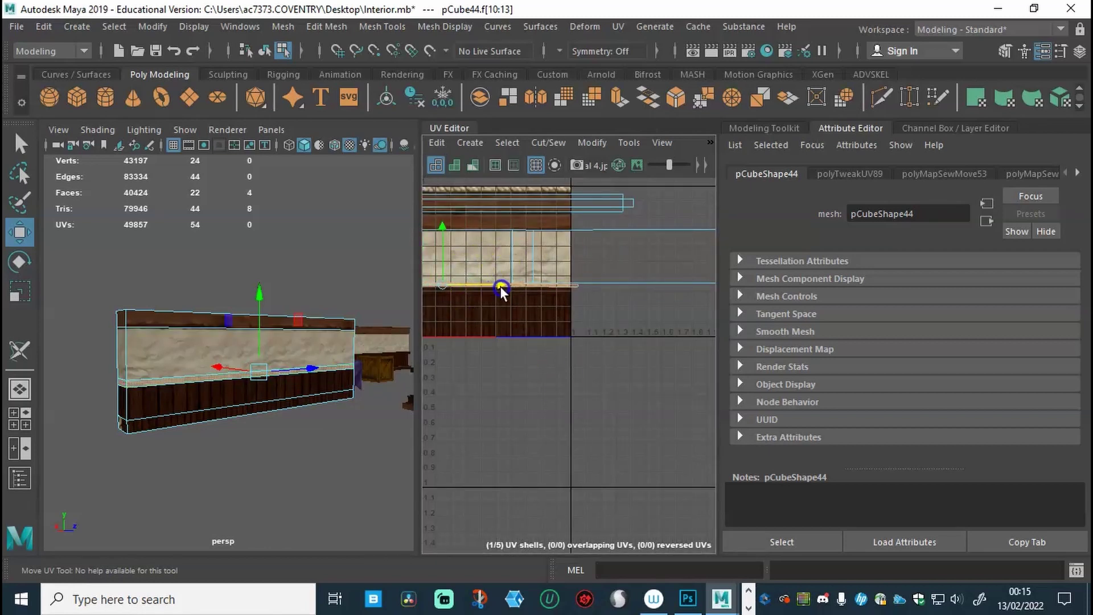
alt+middle_drag(541, 341, 521, 327)
alt+right_drag(521, 328, 670, 364)
alt+middle_drag(563, 287, 632, 317)
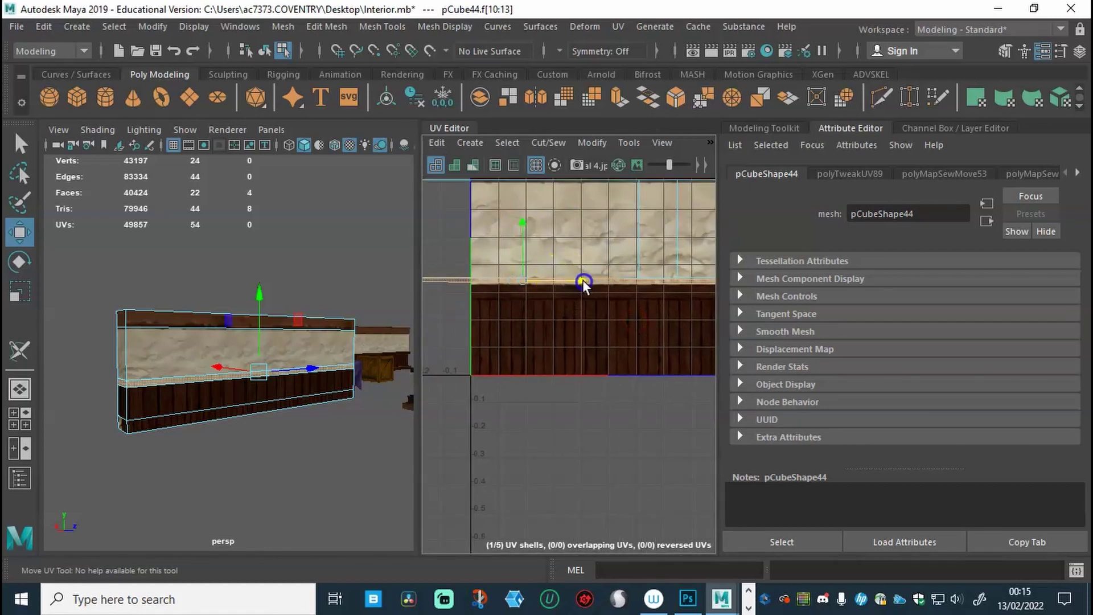
drag(542, 236, 546, 248)
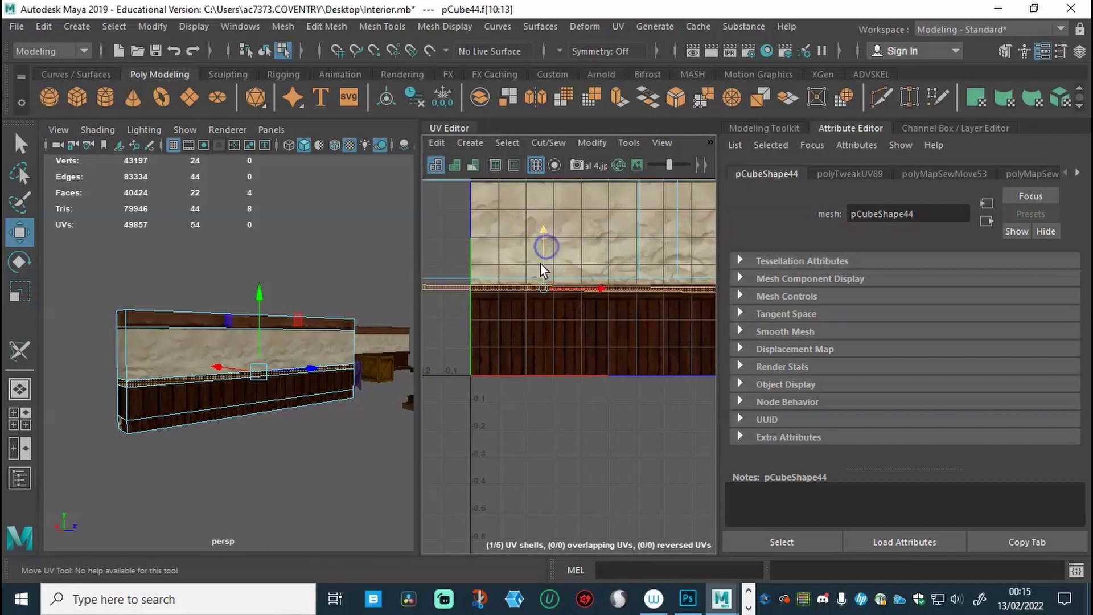
key(r)
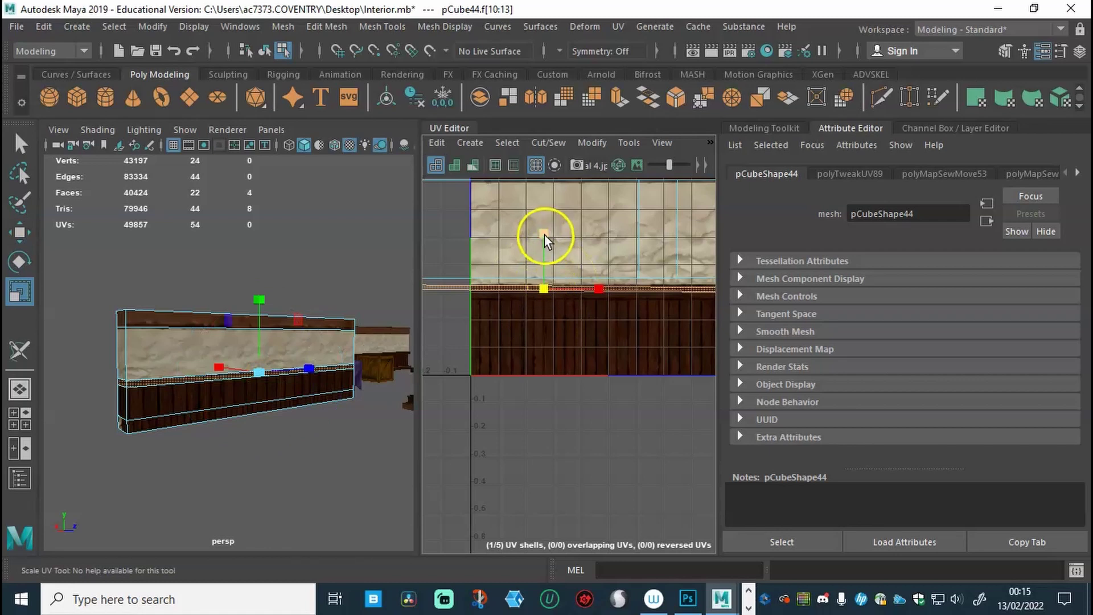
drag(546, 234, 565, 191)
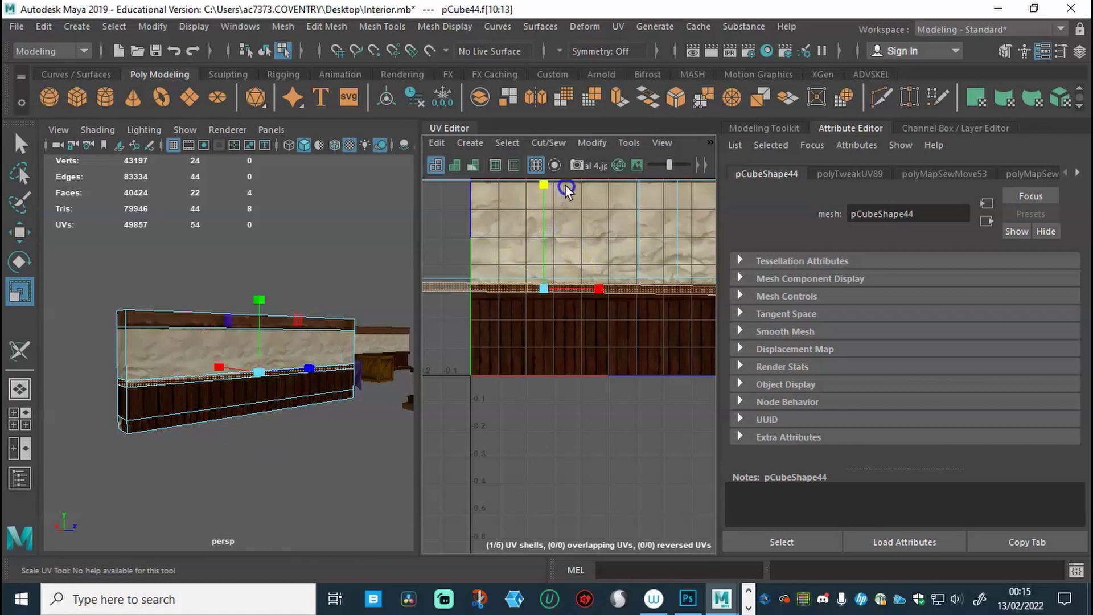
drag(576, 172, 578, 173)
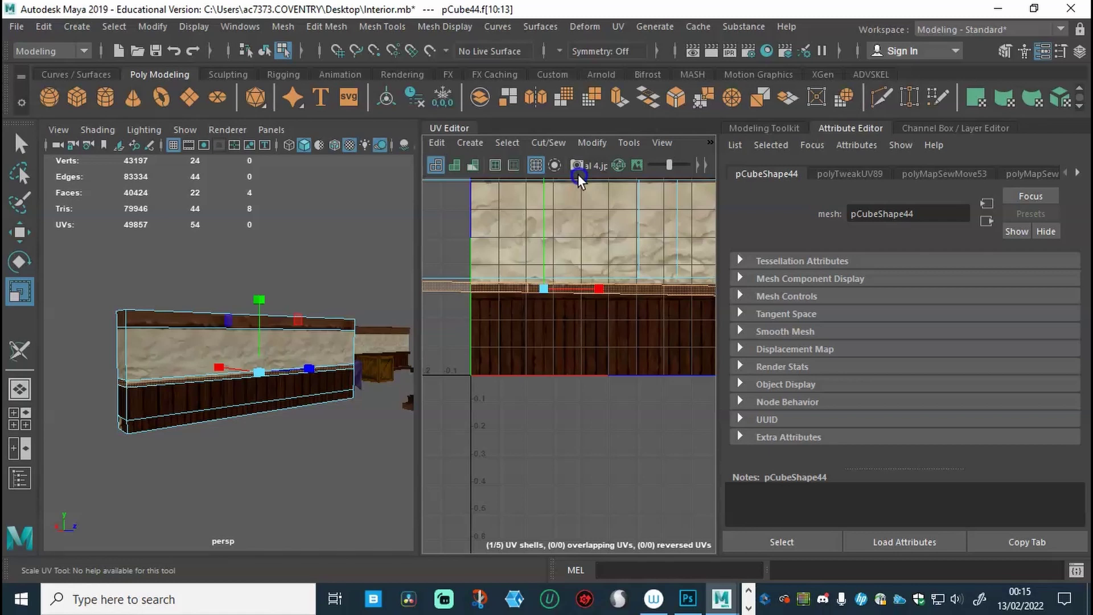
Select the thin strip's UVs and shift them slightly vertically
key(e)
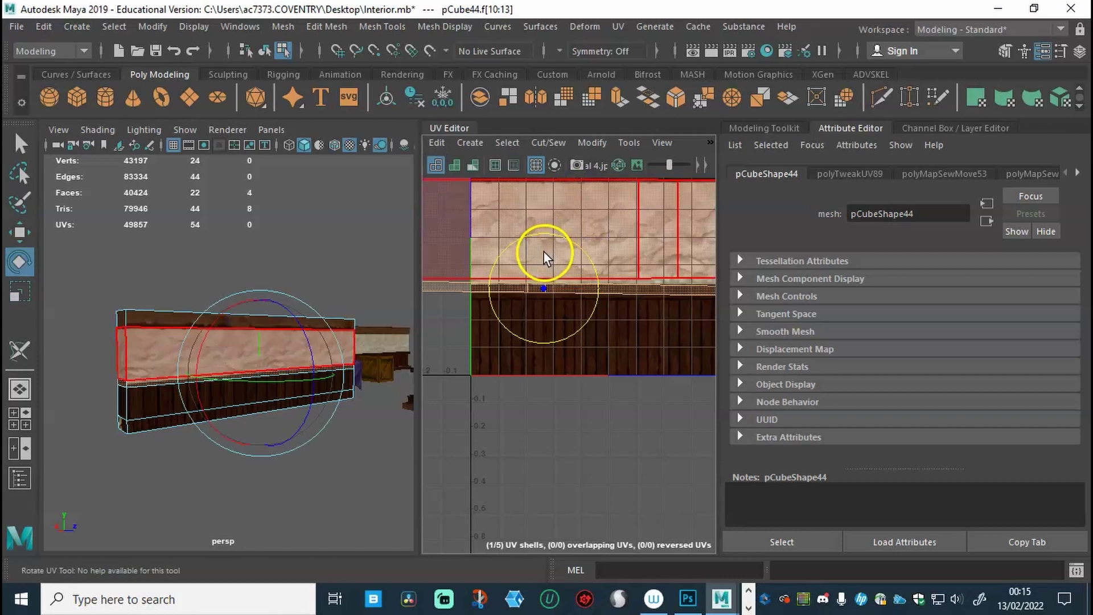
click(545, 264)
key(w)
drag(544, 242, 542, 248)
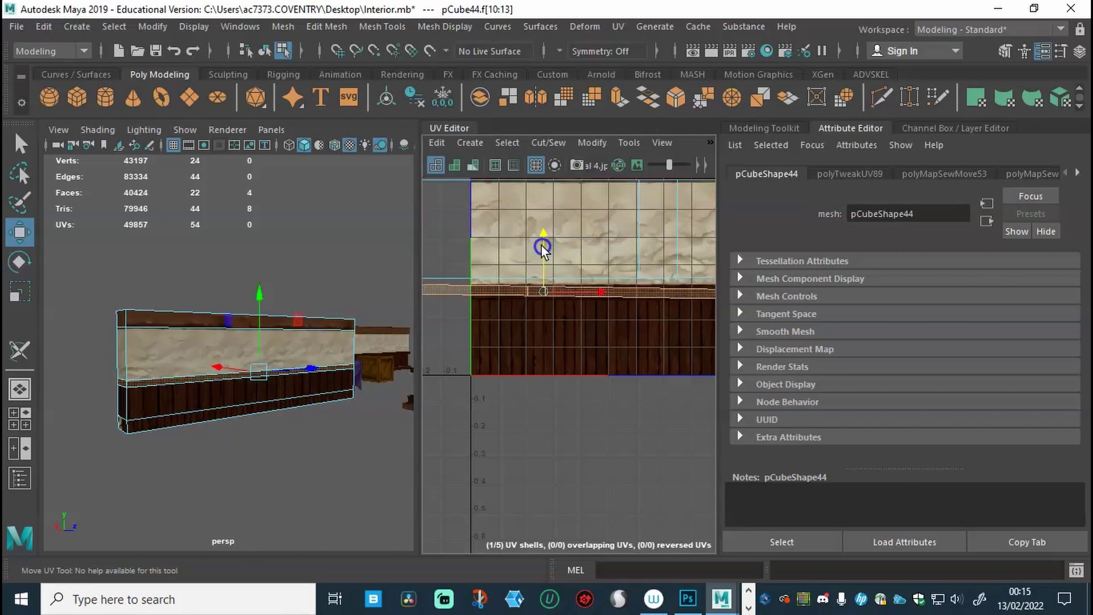
Orbit the 3D view around the wall corner and clear the face selection
alt+right_drag(244, 439, 370, 409)
alt+drag(370, 409, 307, 434)
alt+right_drag(241, 429, 272, 431)
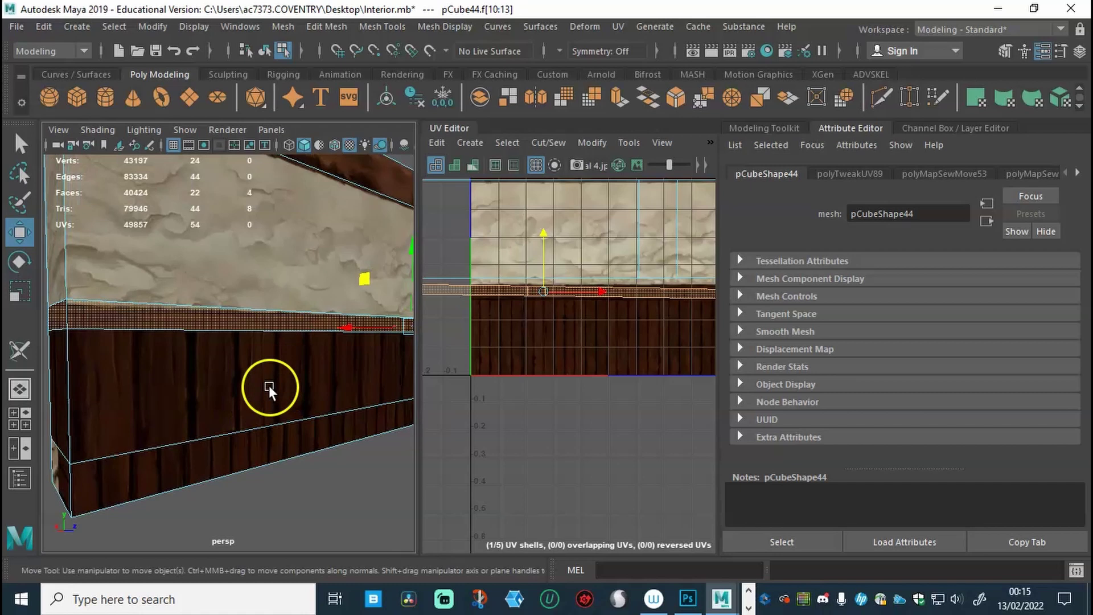
alt+drag(253, 379, 244, 377)
click(293, 488)
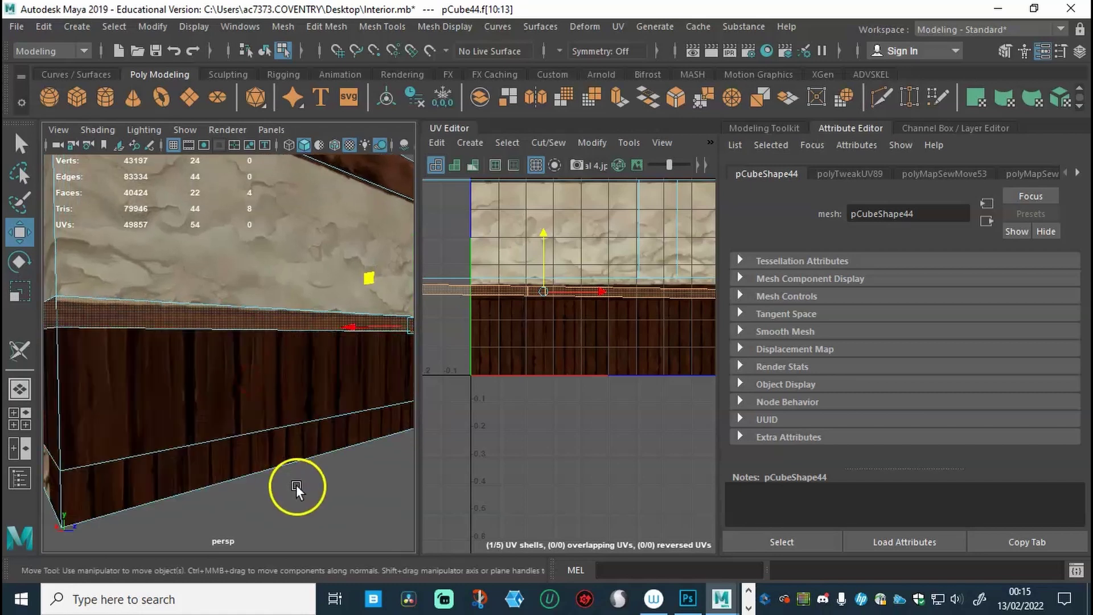
alt+right_drag(381, 407, 283, 415)
alt+drag(283, 415, 371, 376)
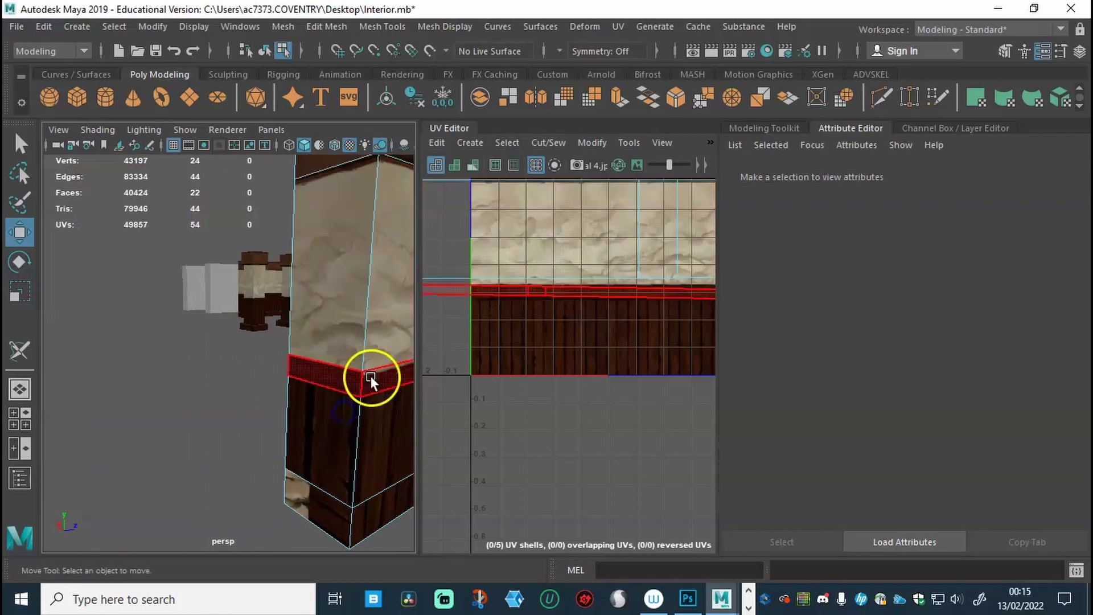
alt+middle_drag(370, 375, 336, 387)
Select the wood face and the thin strip above it, moving the strip's UVs below the texture
click(263, 339)
click(260, 368)
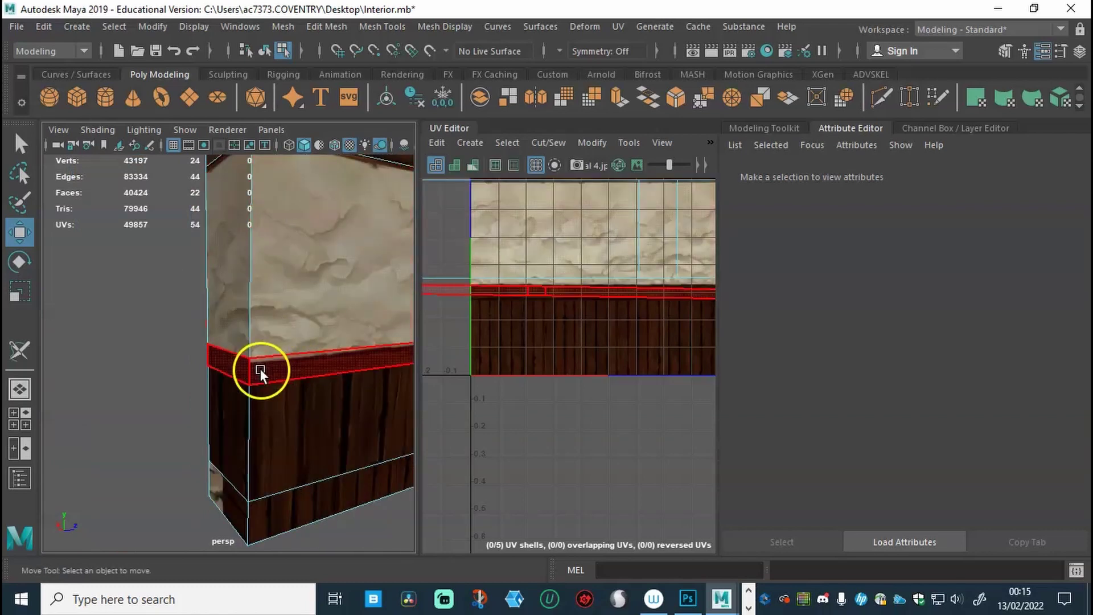
click(529, 327)
mouse_move(550, 318)
alt+right_down()
mouse_move(574, 322)
mouse_move(580, 336)
mouse_move(566, 331)
alt+right_up()
click(586, 314)
key(w)
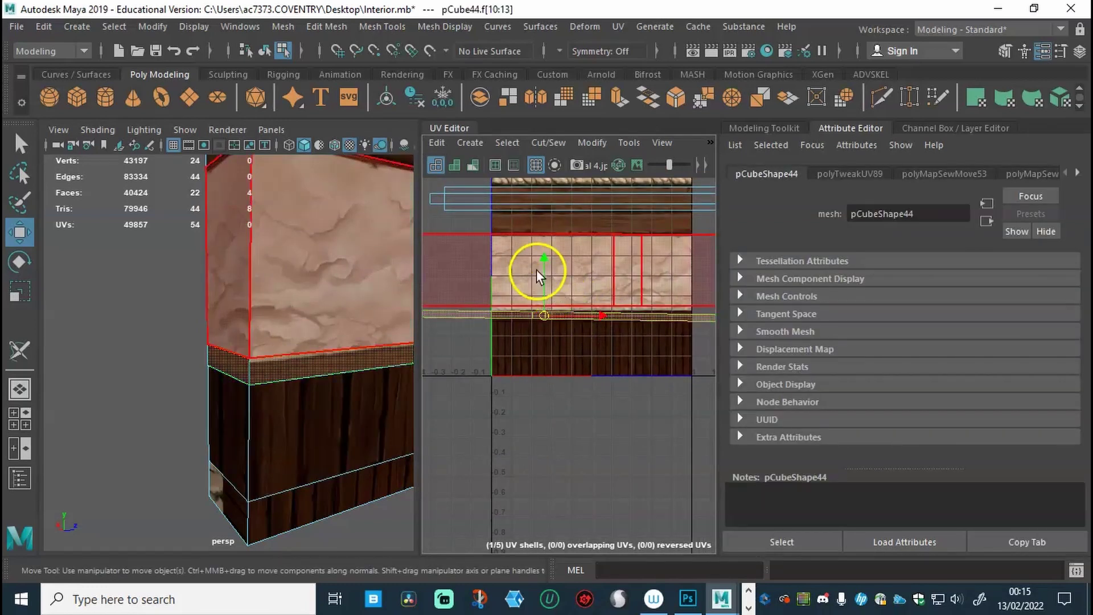
drag(541, 269, 542, 368)
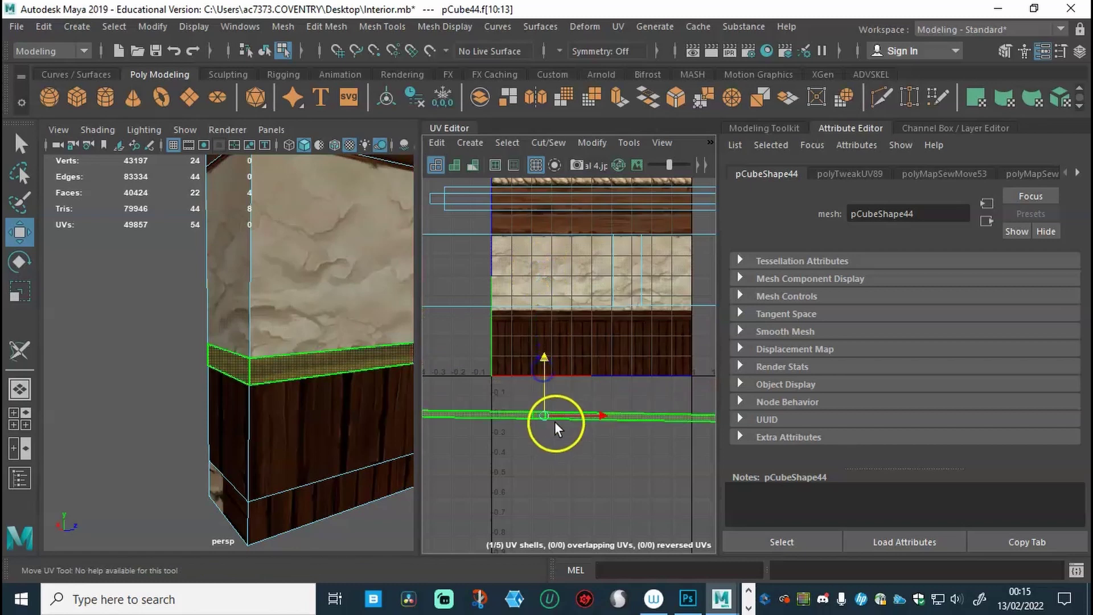
Move the bottom strip's UV shell up between the plaster and wood rows
scroll(557, 422, down, 3)
right_drag(555, 422, 621, 380)
drag(676, 410, 439, 430)
shift+right_drag(504, 289, 583, 224)
click(546, 404)
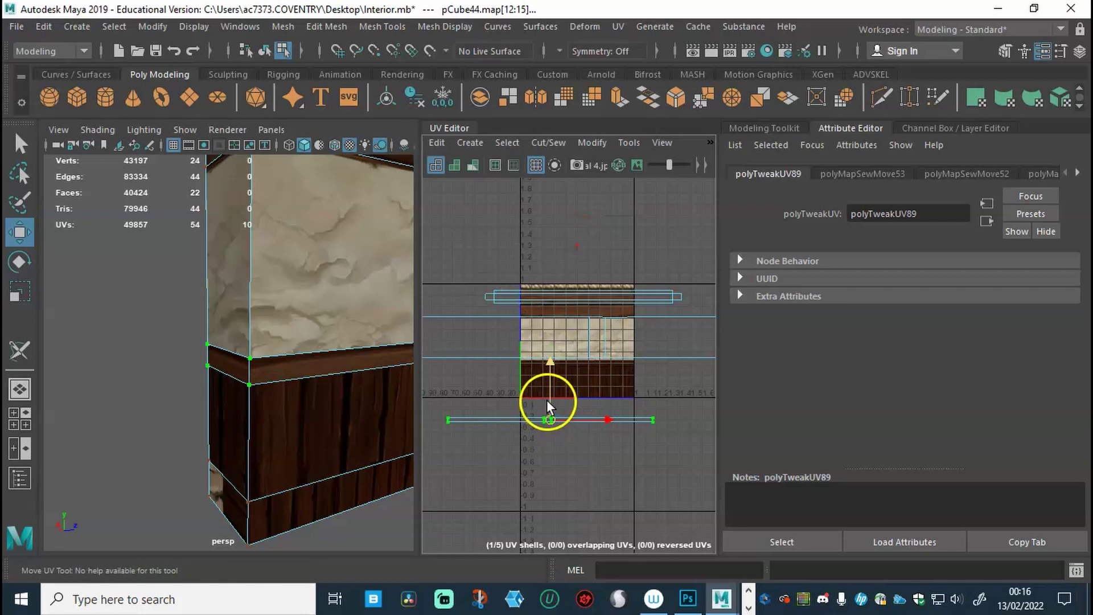
right_drag(549, 377, 481, 351)
click(550, 419)
drag(547, 393, 598, 366)
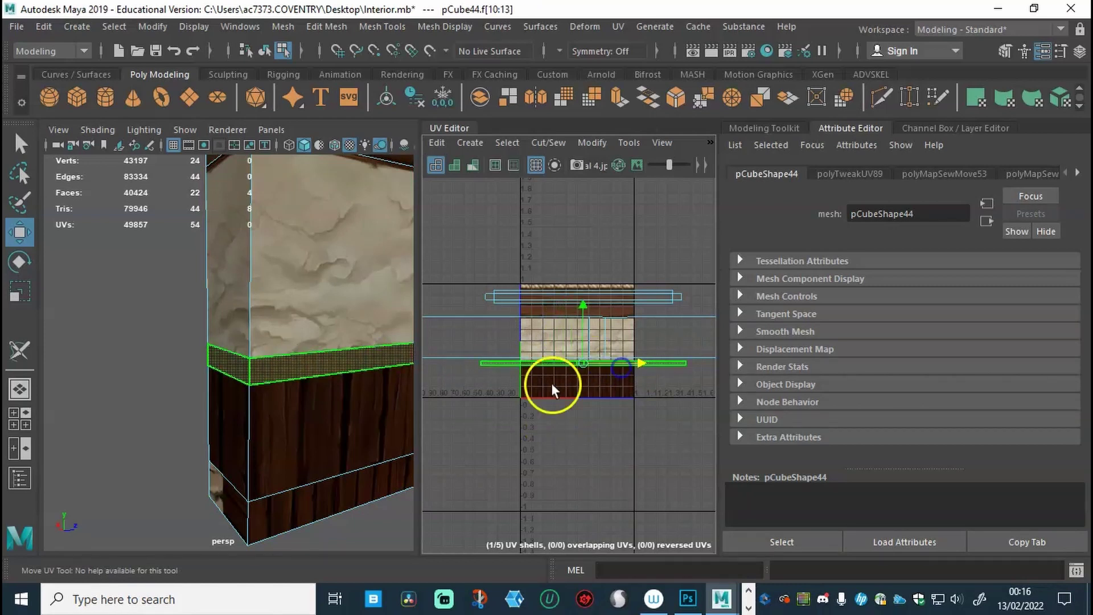
Return to object mode, select the wall mesh pCube44, and orbit closer
alt+right_drag(319, 446, 372, 430)
alt+drag(372, 430, 293, 439)
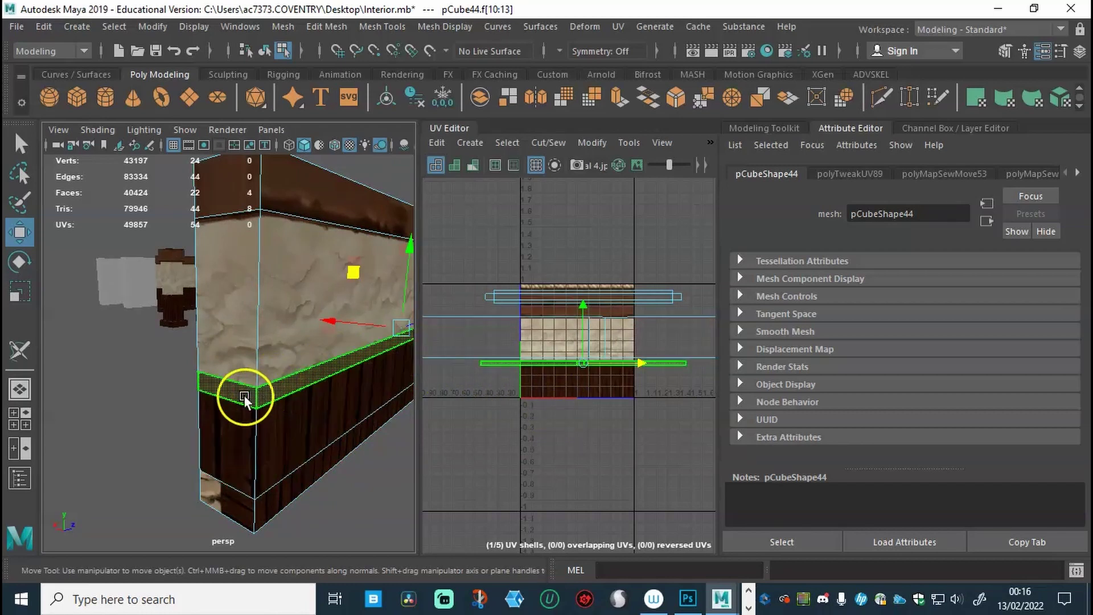
alt+drag(298, 415, 303, 404)
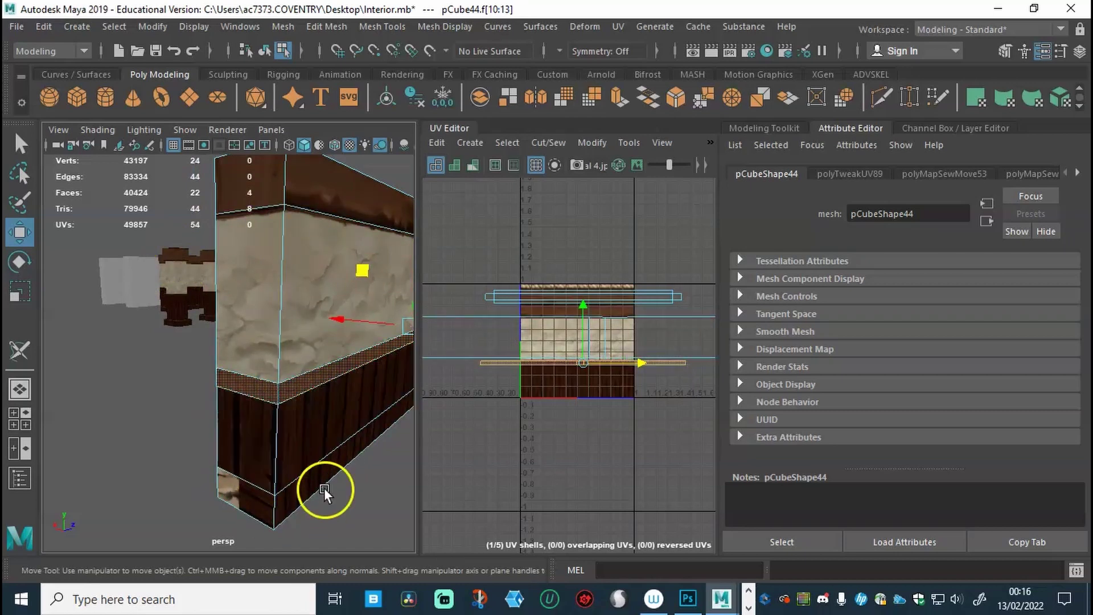
click(346, 496)
right_drag(274, 404, 327, 158)
click(367, 295)
click(369, 490)
alt+drag(296, 493, 303, 446)
alt+right_drag(302, 446, 329, 457)
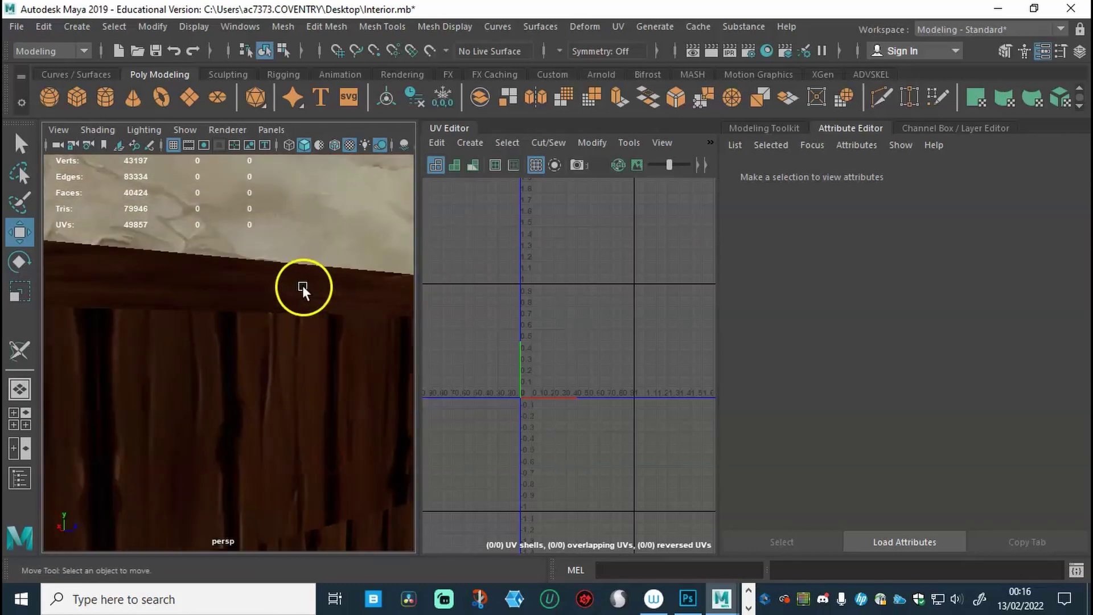
Select pCube44's wood UV shell and scale it wider along the wood row
alt+right_drag(334, 364, 267, 339)
click(269, 337)
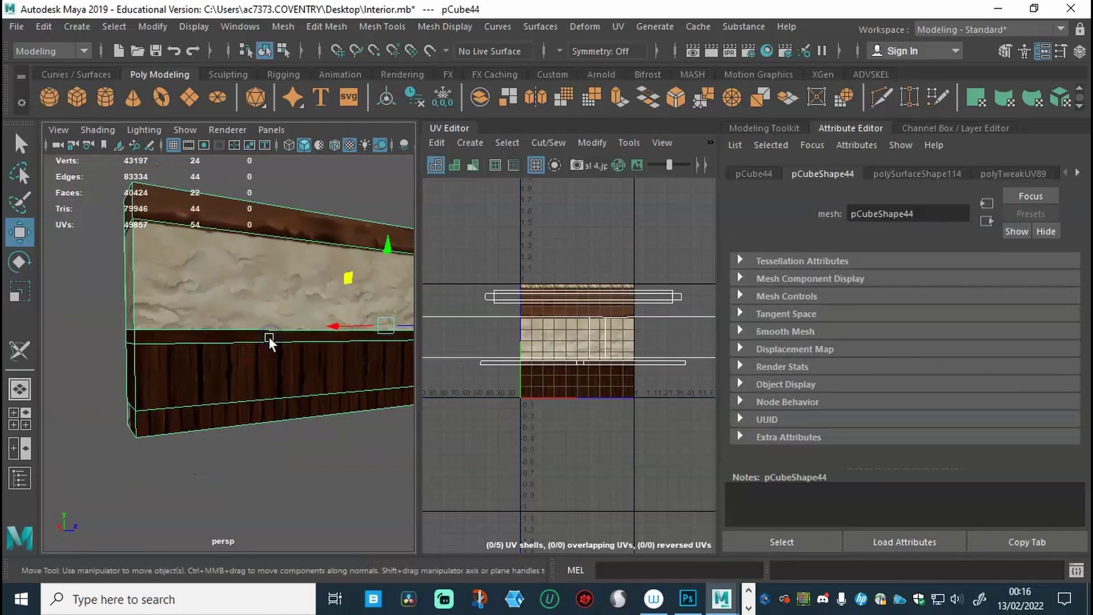
right_drag(568, 362, 512, 343)
click(586, 366)
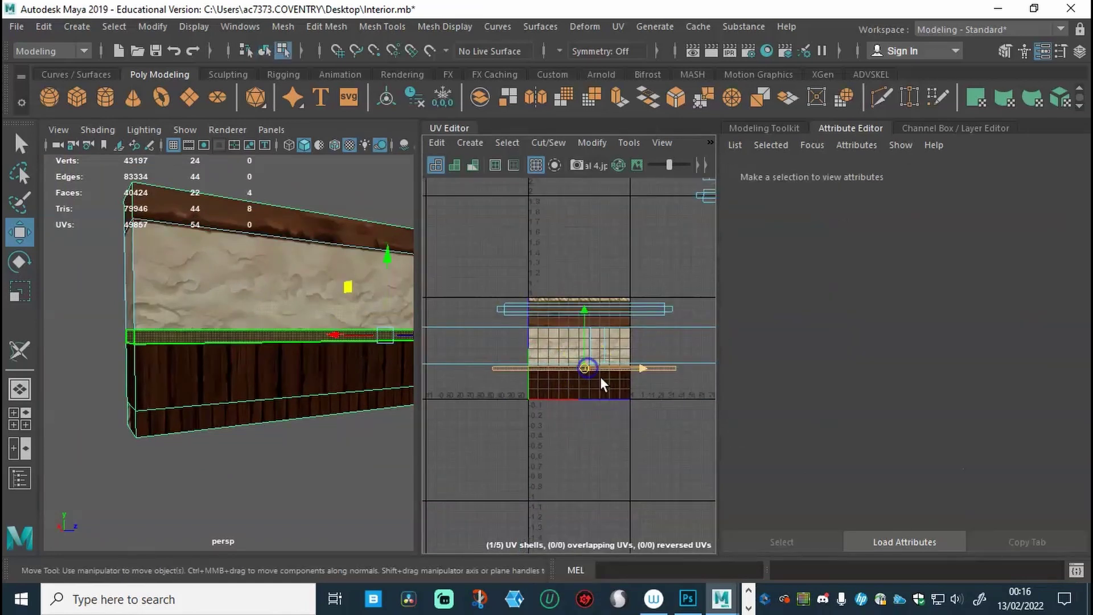
scroll(511, 401, down, 3)
key(r)
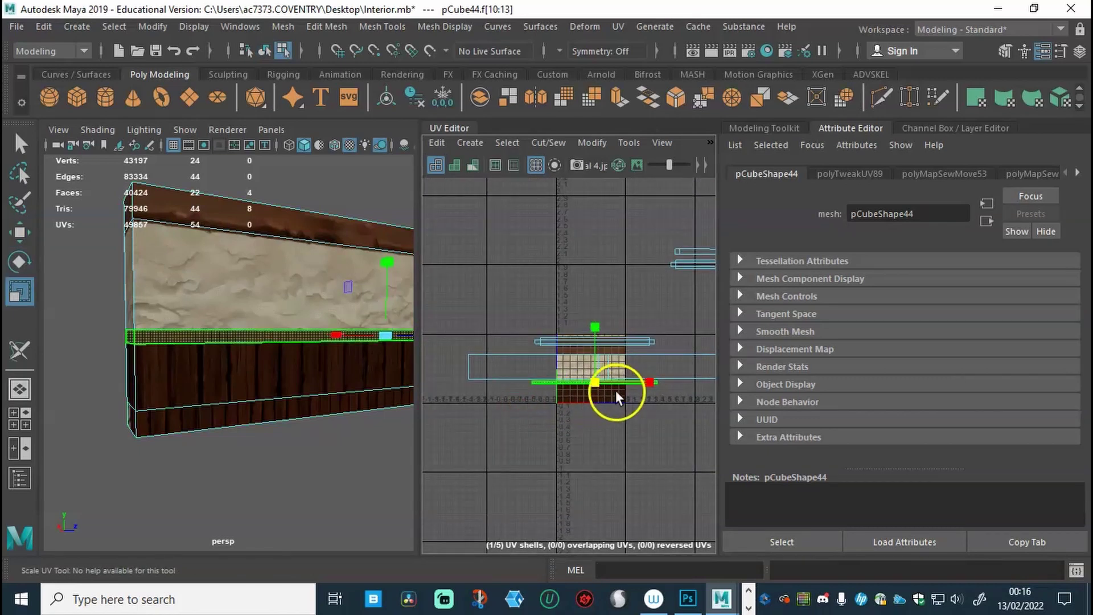
drag(649, 382, 674, 382)
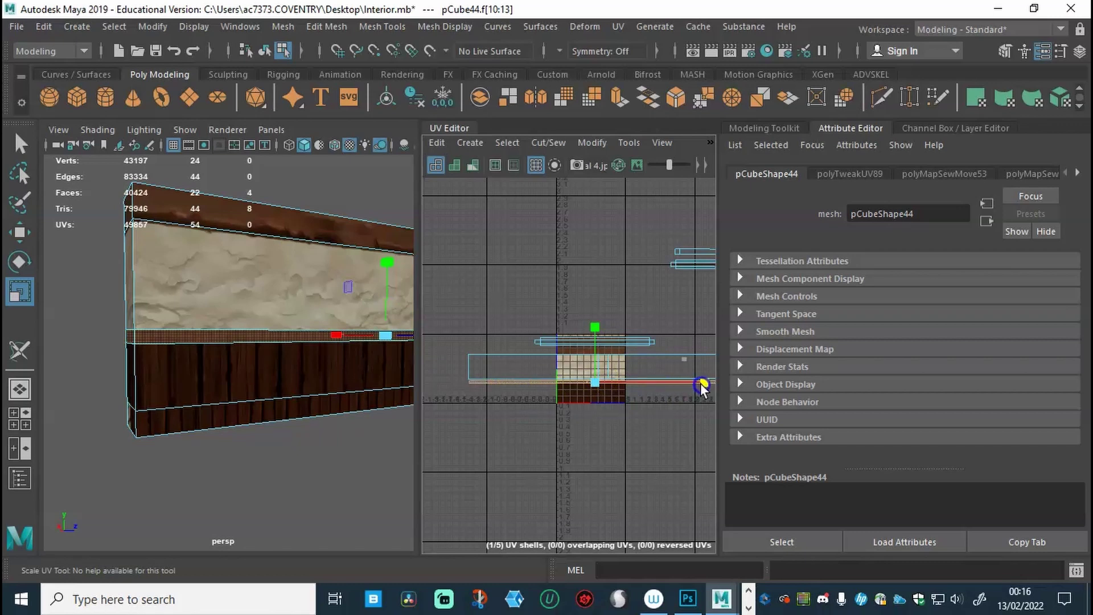
drag(701, 385, 664, 390)
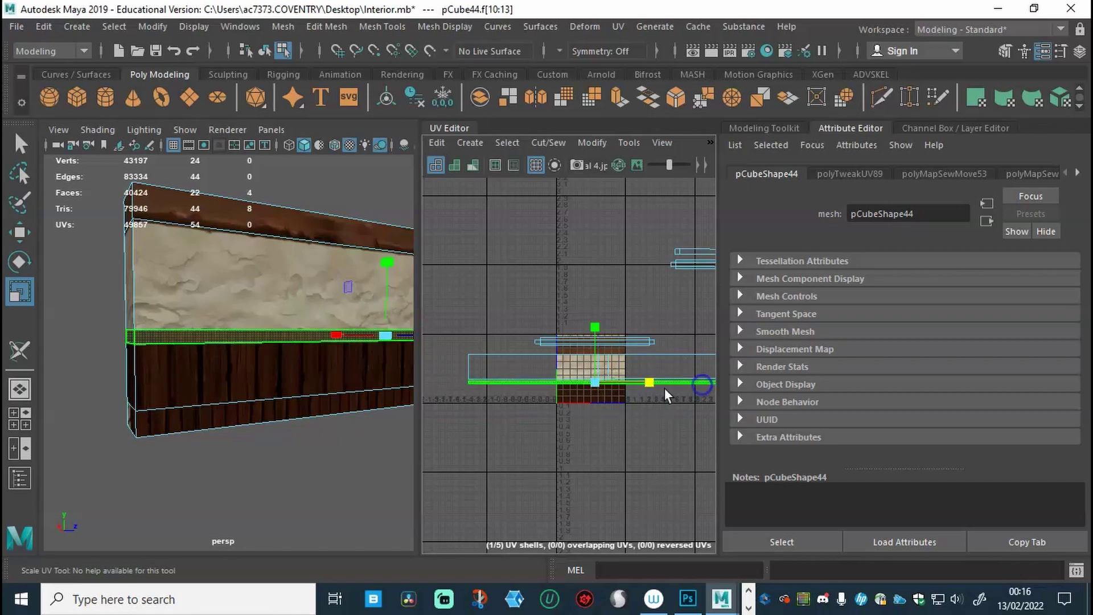
Return to object mode, orbit to show the whole wall, and reselect pCube44
click(390, 449)
right_drag(334, 347, 388, 150)
click(331, 408)
click(319, 458)
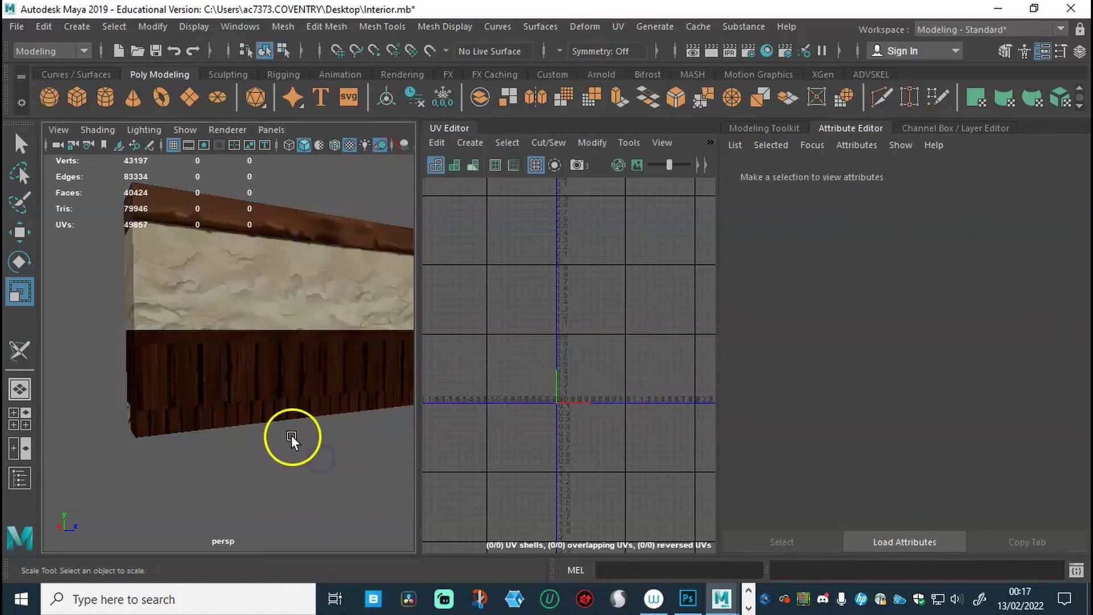
scroll(293, 436, up, 10)
alt+drag(322, 429, 293, 366)
alt+right_drag(346, 429, 185, 415)
alt+drag(186, 415, 291, 405)
alt+drag(288, 369, 262, 412)
click(276, 378)
right_drag(275, 380, 319, 133)
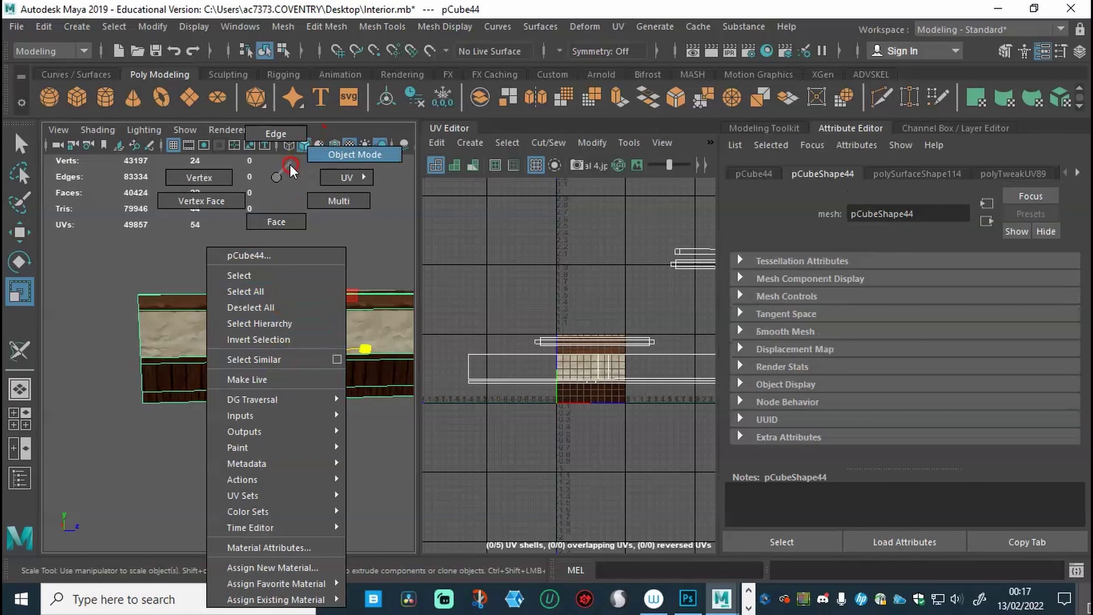
Select the wall's lower strip UV shell and move it down onto the texture
right_drag(290, 177, 327, 216)
click(292, 362)
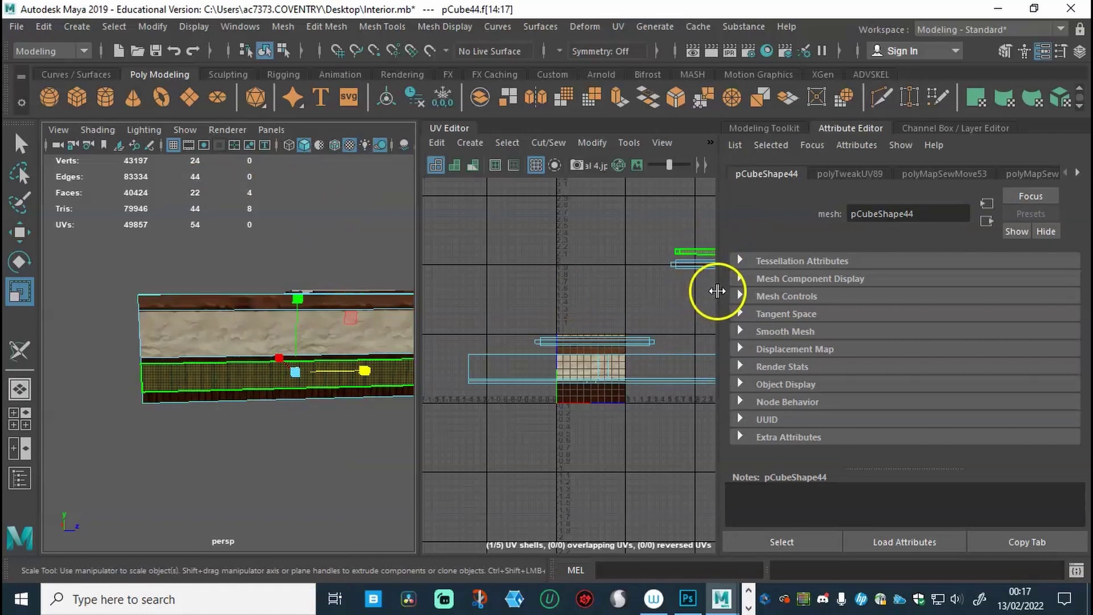
drag(852, 128, 989, 142)
click(763, 129)
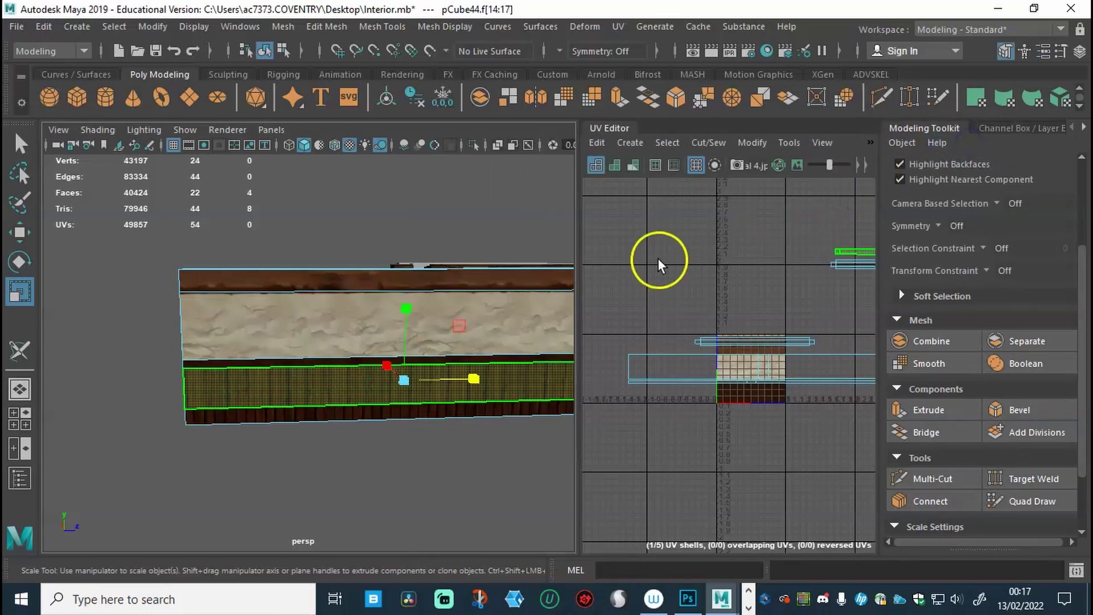
drag(581, 284, 589, 284)
alt+middle_drag(770, 289, 664, 290)
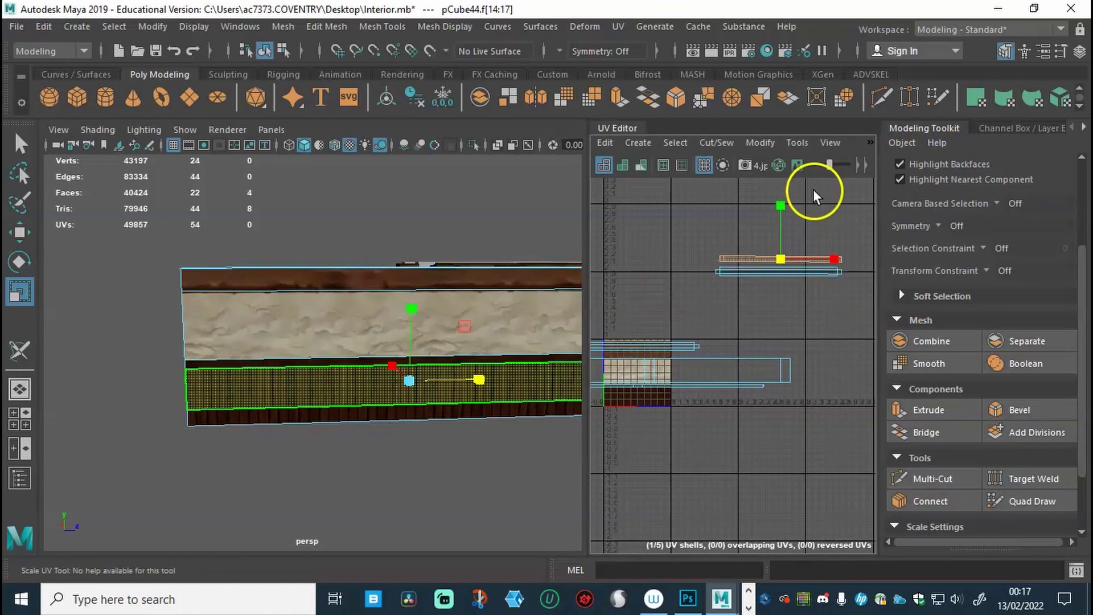
key(w)
drag(780, 206, 769, 340)
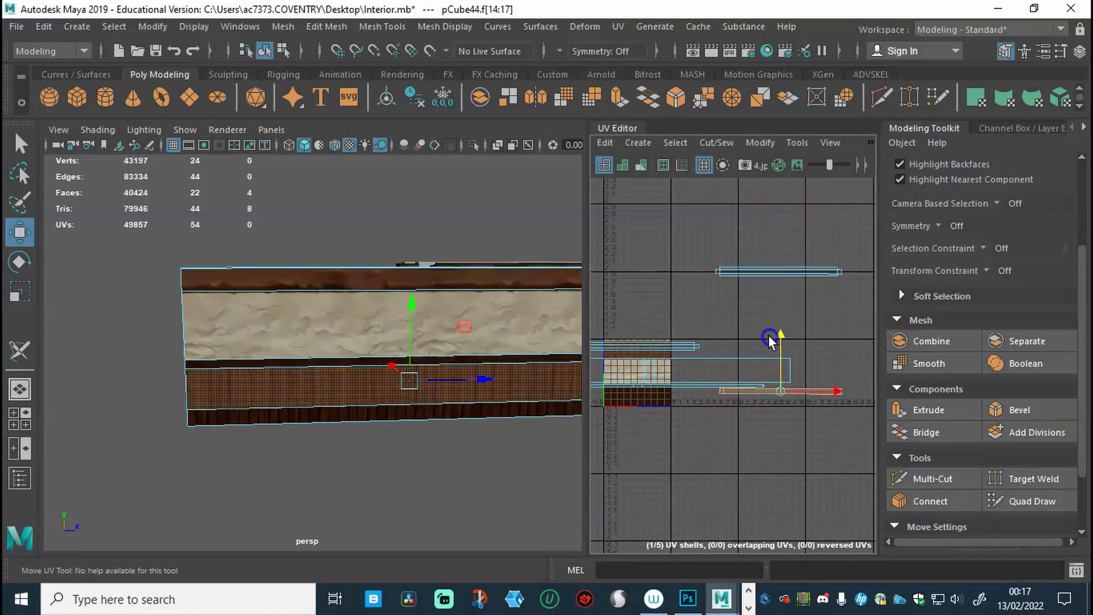
Slide the thin UV strip left over the texture and reposition it vertically
click(690, 376)
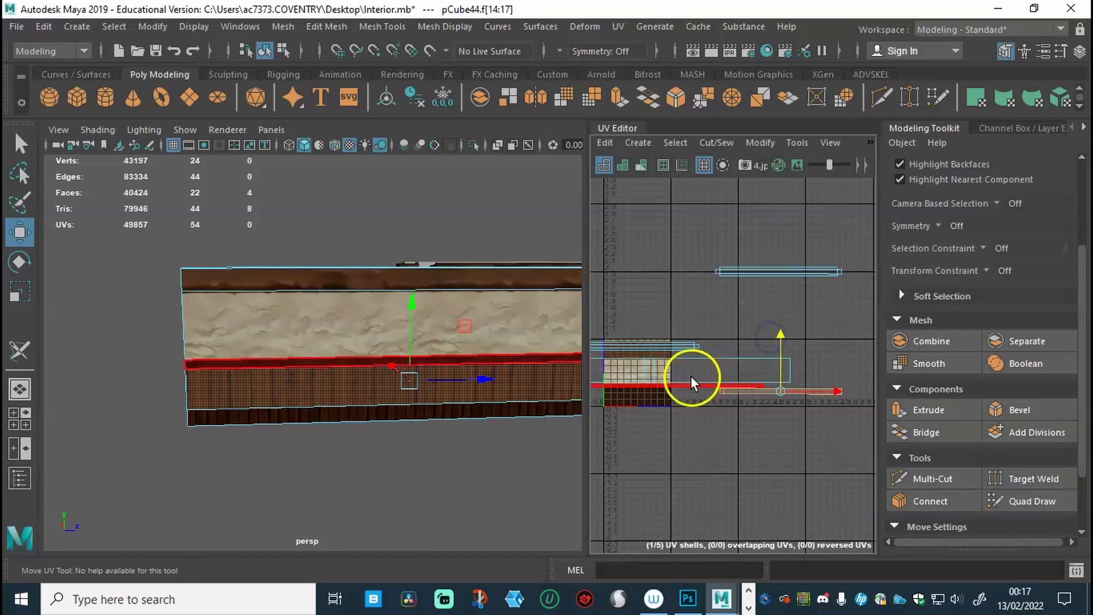
drag(811, 390, 668, 392)
alt+right_drag(675, 426, 726, 361)
click(726, 268)
drag(726, 268, 738, 143)
key(e)
key(r)
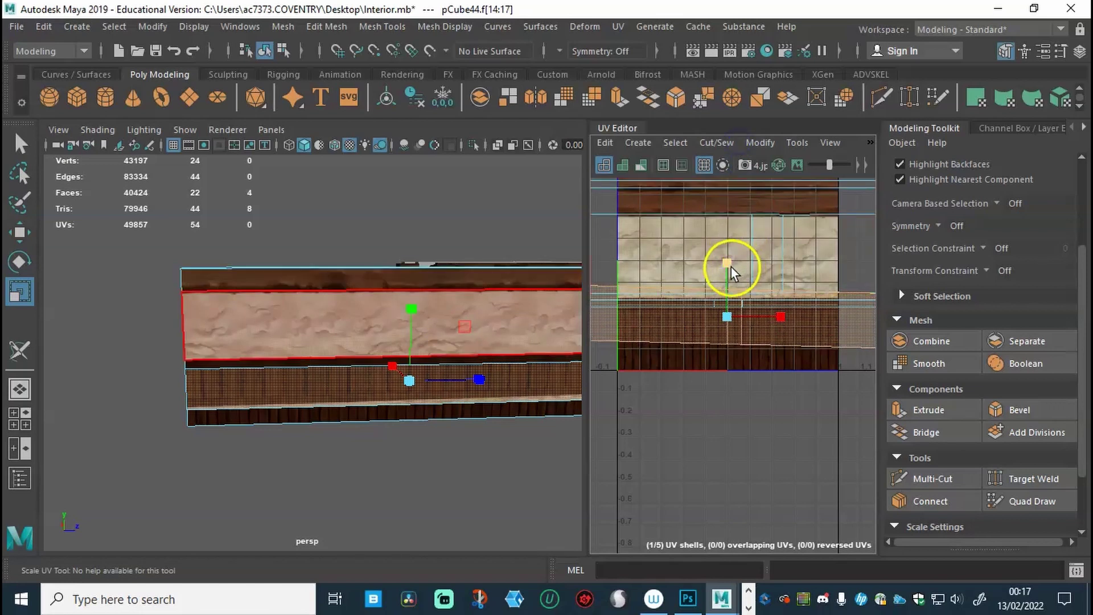
Box-select the lower strip's UVs and move them up onto the wood row
key(w)
drag(727, 287, 717, 393)
click(707, 435)
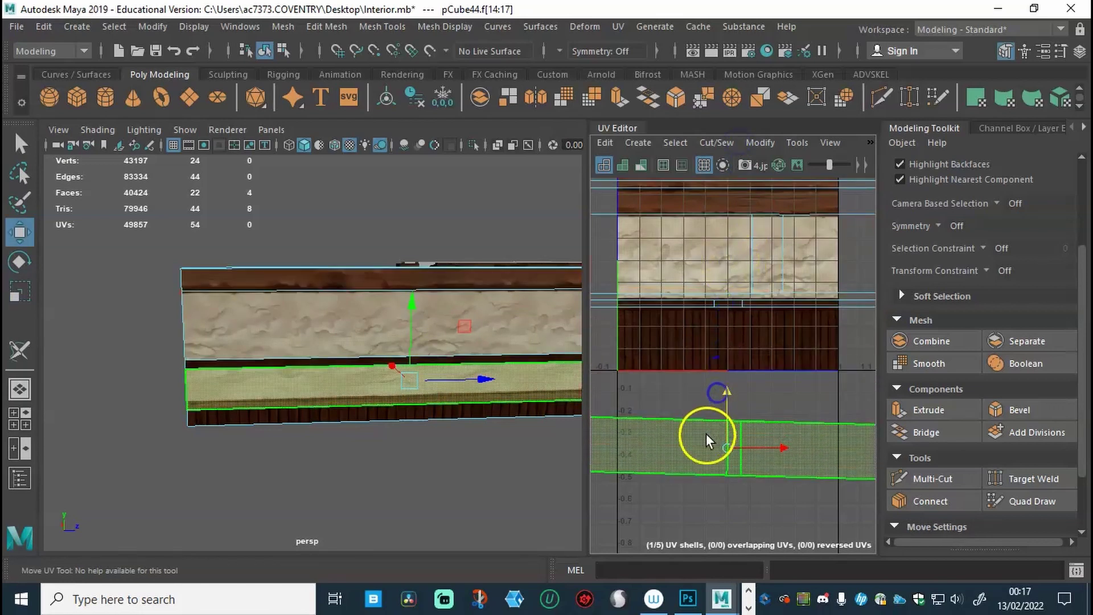
scroll(707, 434, down, 2)
alt+middle_drag(622, 434, 695, 380)
right_drag(694, 381, 750, 378)
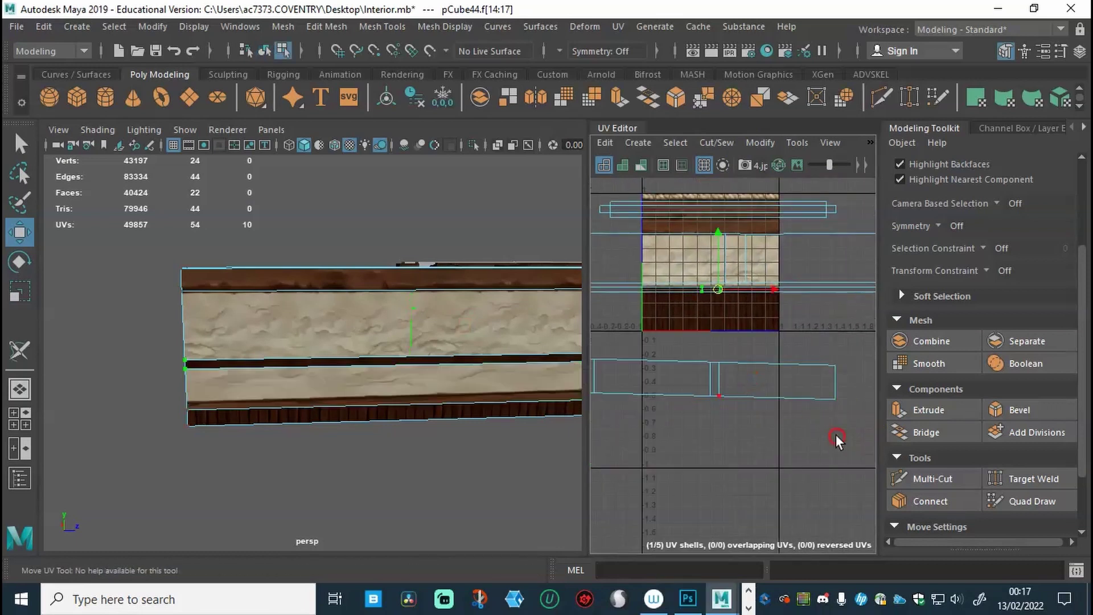
scroll(787, 409, down, 2)
drag(859, 371, 632, 393)
key(w)
right_drag(682, 390, 765, 215)
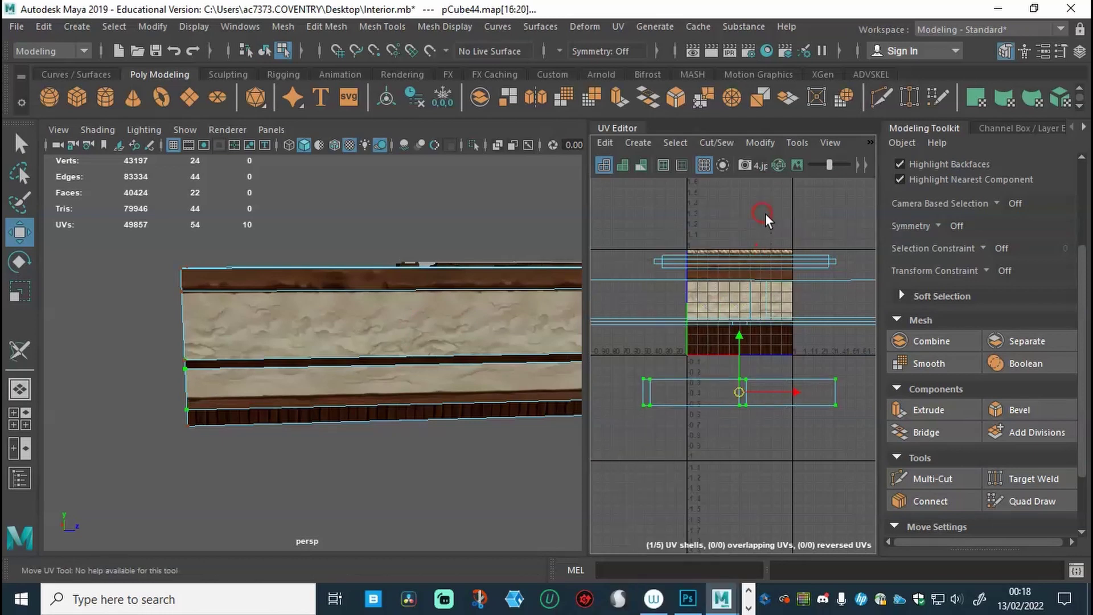
drag(743, 352, 743, 309)
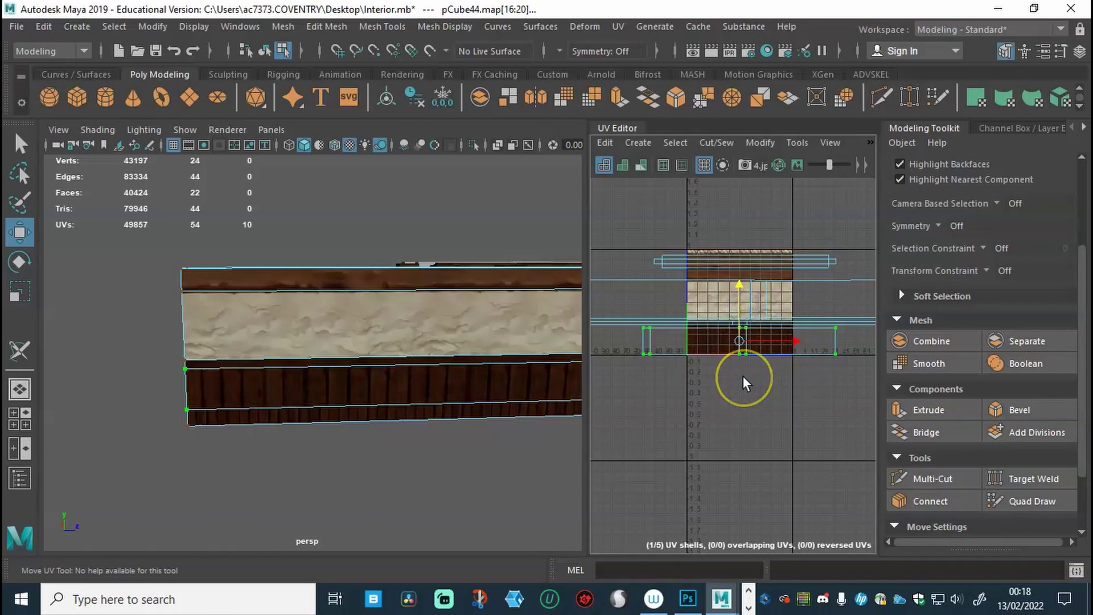
Fine-tune the lower UV shell's vertical position and stretch it slightly taller
key(r)
right_drag(752, 344, 677, 312)
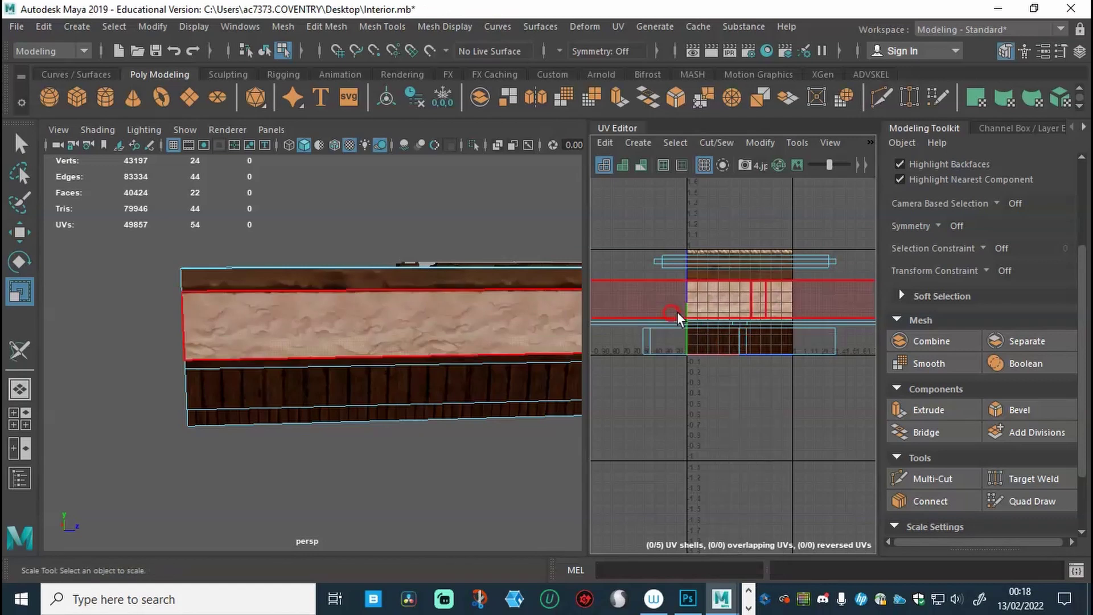
click(734, 340)
scroll(752, 371, up, 3)
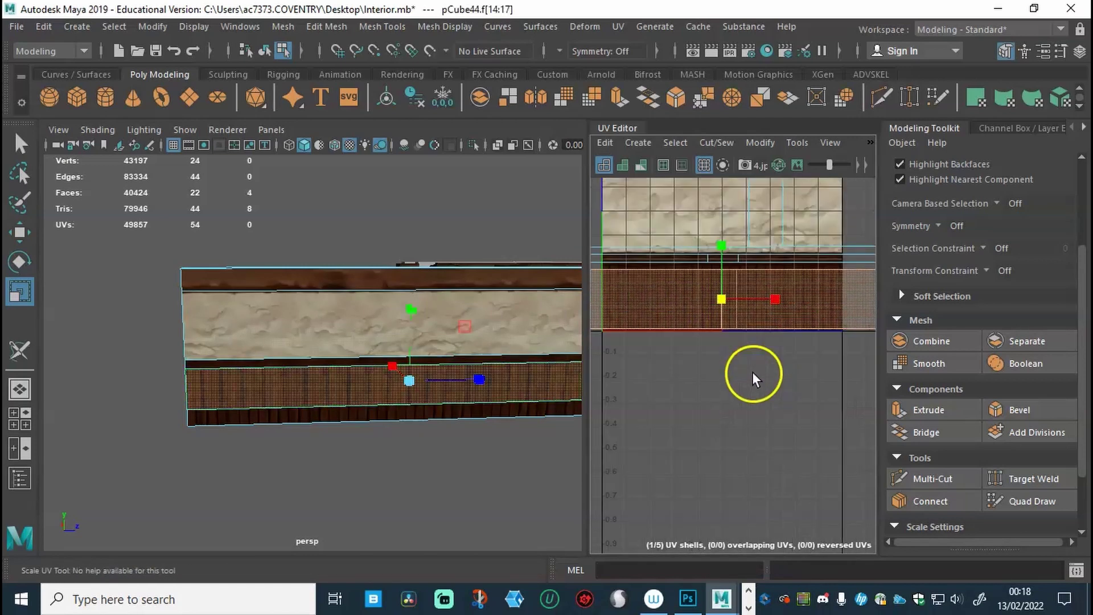
key(w)
drag(722, 254, 722, 250)
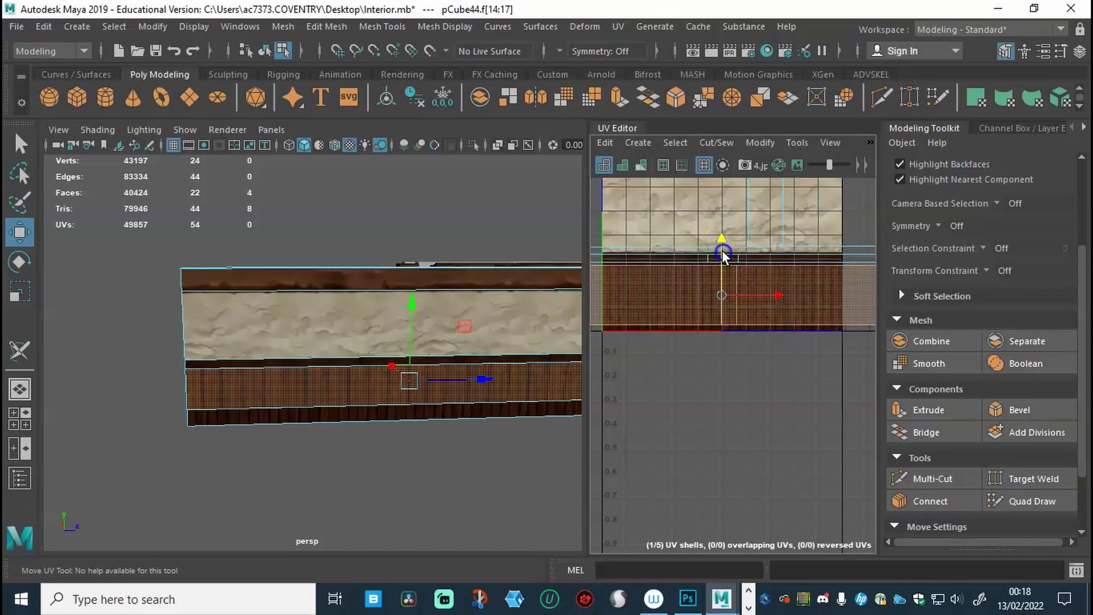
key(r)
mouse_move(723, 247)
mouse_down()
mouse_move(723, 237)
mouse_move(723, 247)
mouse_up()
key(w)
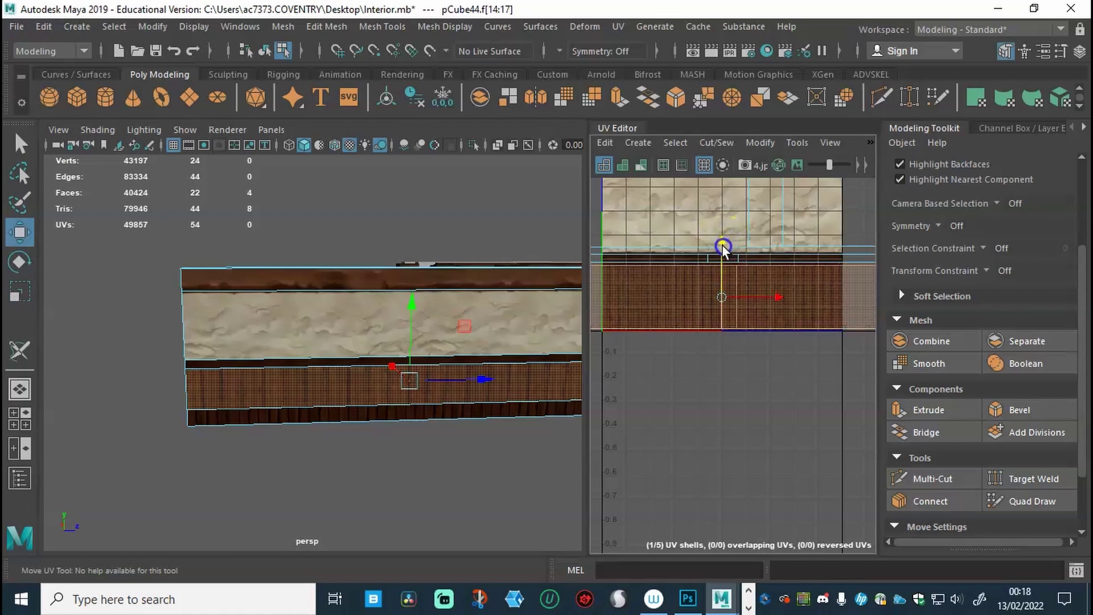
Return to object mode, deselect the wall, and orbit to view it at an angle
alt+drag(347, 435, 358, 435)
right_drag(370, 178, 443, 156)
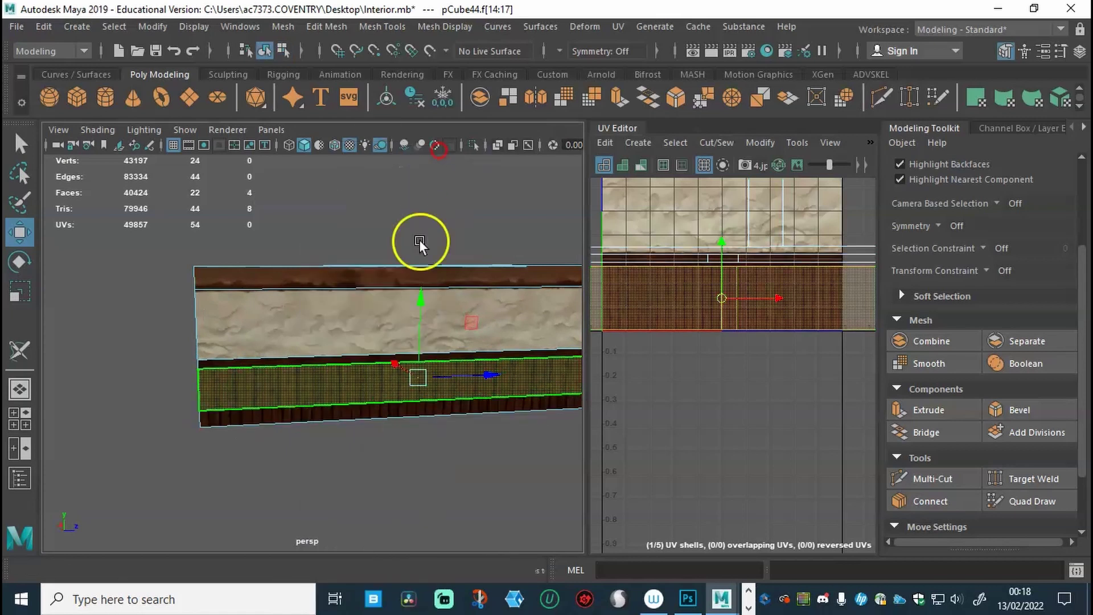
click(399, 445)
mouse_move(398, 443)
alt+right_down()
mouse_move(470, 449)
mouse_move(393, 453)
alt+right_up()
alt+drag(393, 454, 431, 368)
Select pCube44's lower band faces and frame their UV shell in the UV Editor
click(431, 368)
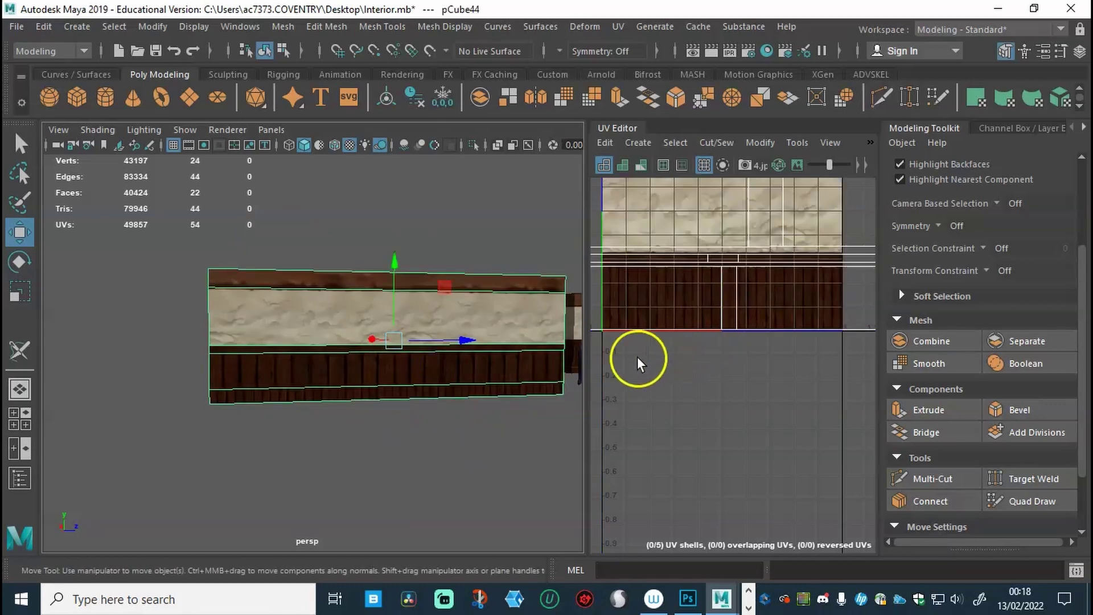
right_drag(508, 364, 555, 172)
click(487, 312)
click(431, 368)
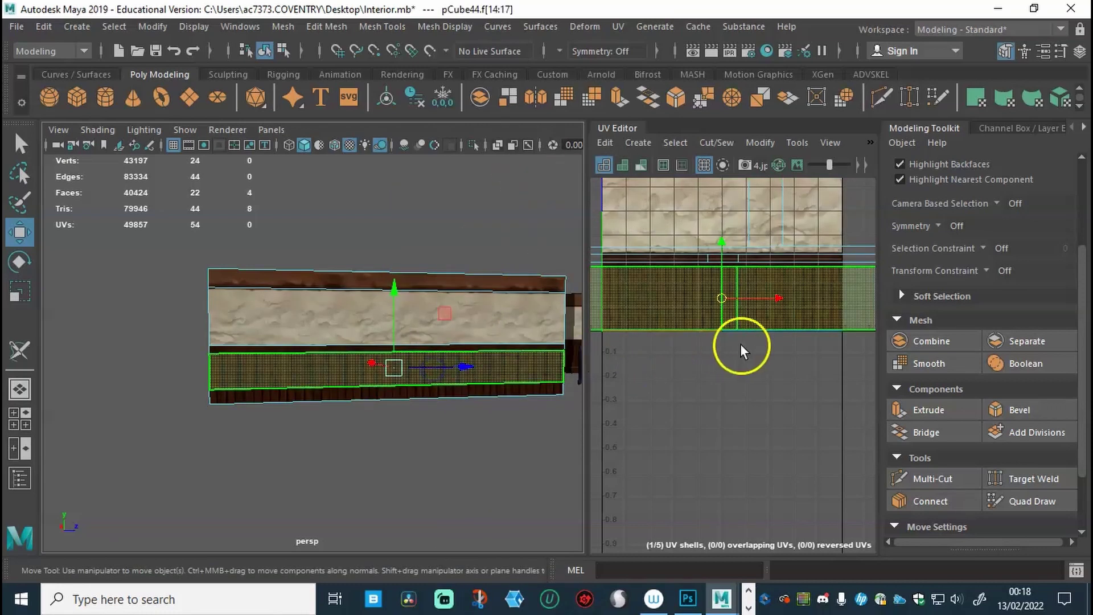
scroll(740, 344, down, 5)
alt+middle_drag(807, 364, 733, 366)
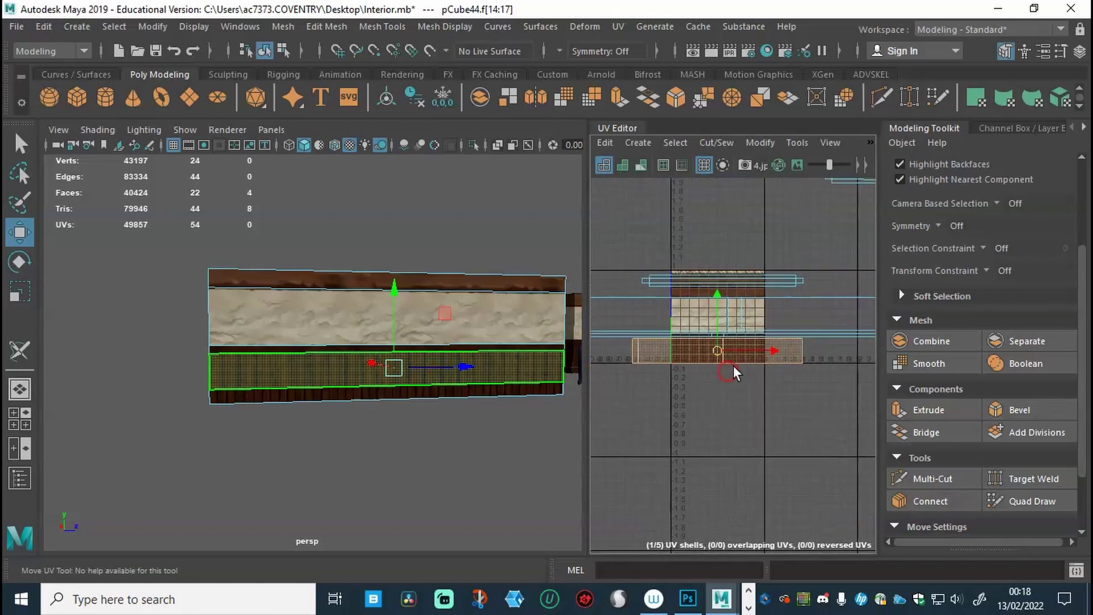
alt+right_drag(750, 372, 746, 395)
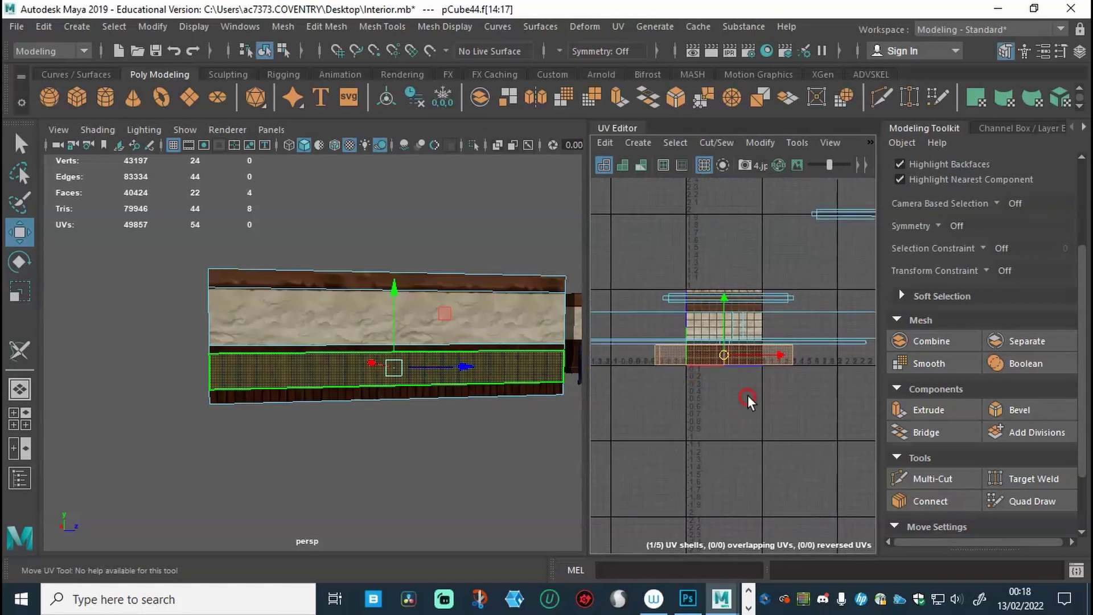
click(795, 387)
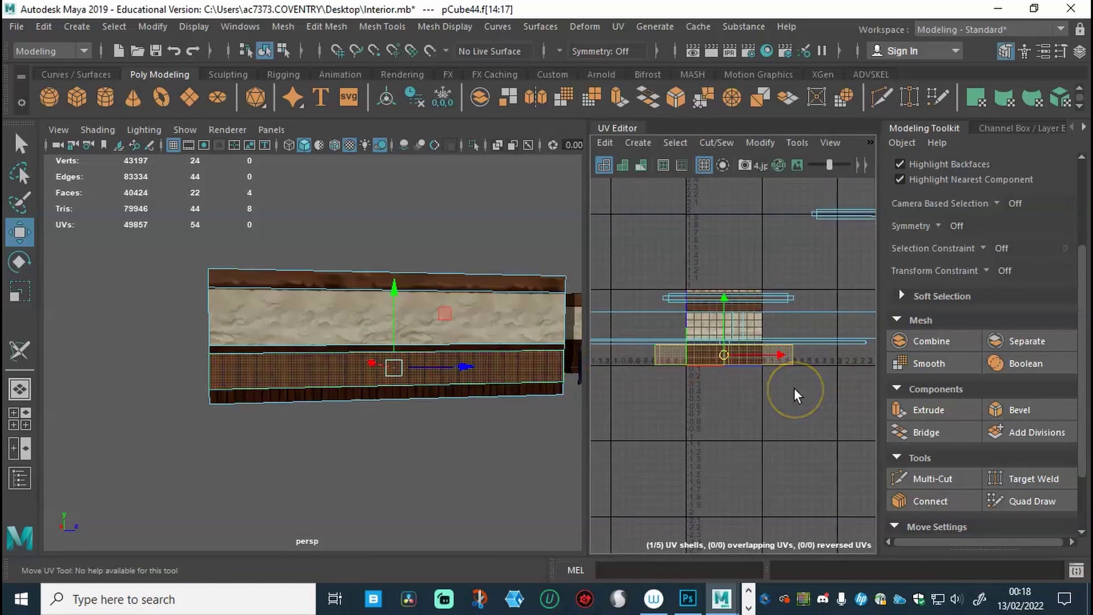
Scale the lower band's UV shell wider in U, then return to object mode and deselect
key(r)
click(784, 355)
drag(785, 356, 835, 357)
alt+middle_drag(746, 373, 775, 384)
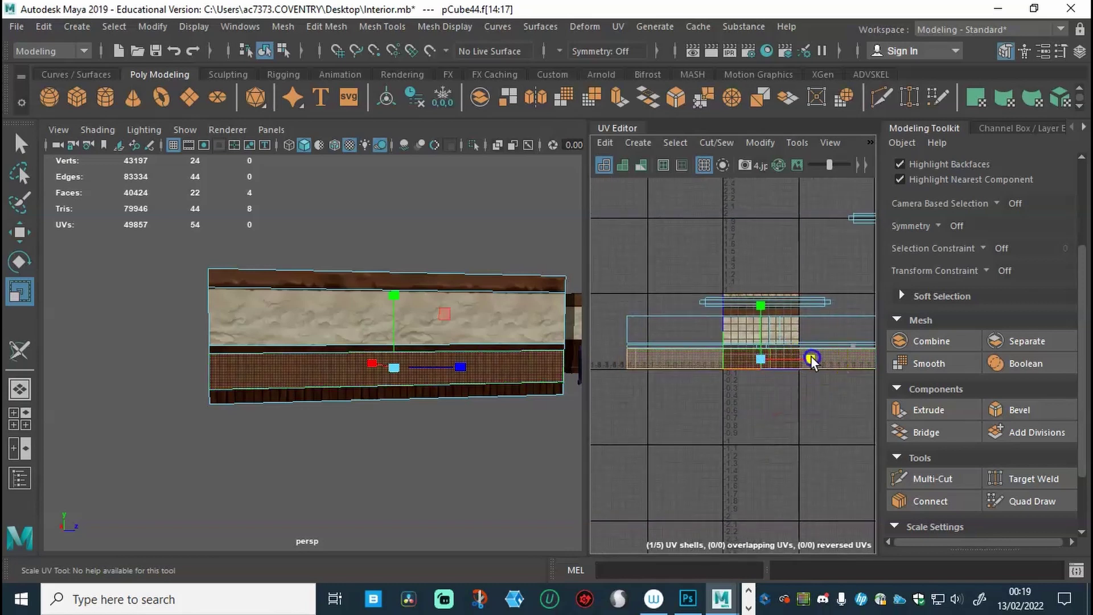
right_drag(383, 371, 462, 155)
click(425, 427)
alt+right_drag(426, 427, 529, 434)
alt+drag(529, 434, 301, 460)
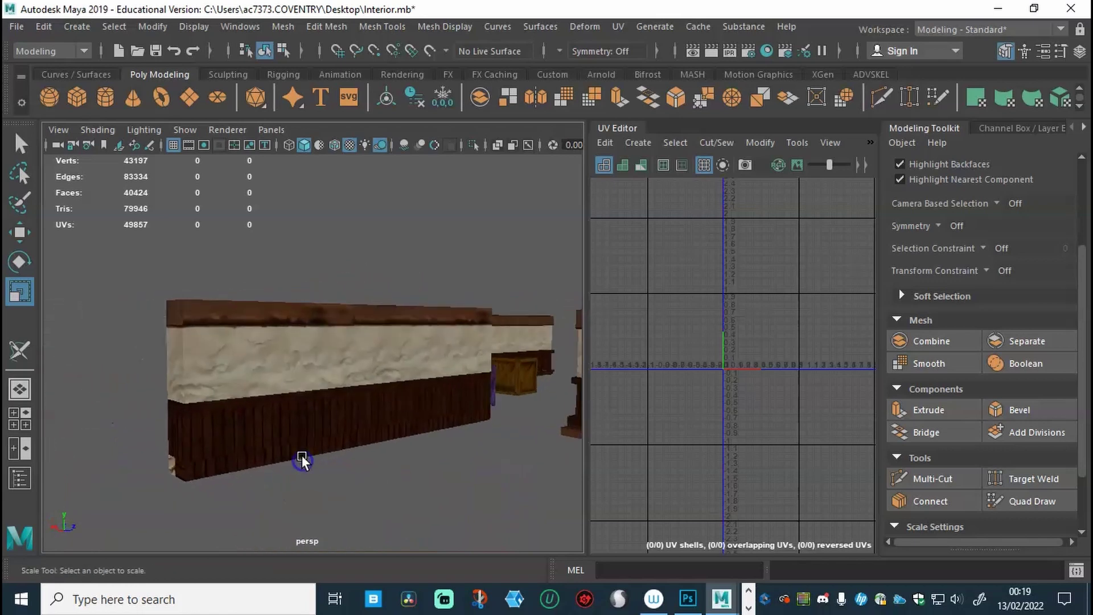
Switch pCube44 to UV Shell selection and move the thin top shell down onto the trim rows
click(285, 457)
right_drag(302, 454, 388, 220)
click(375, 371)
click(326, 454)
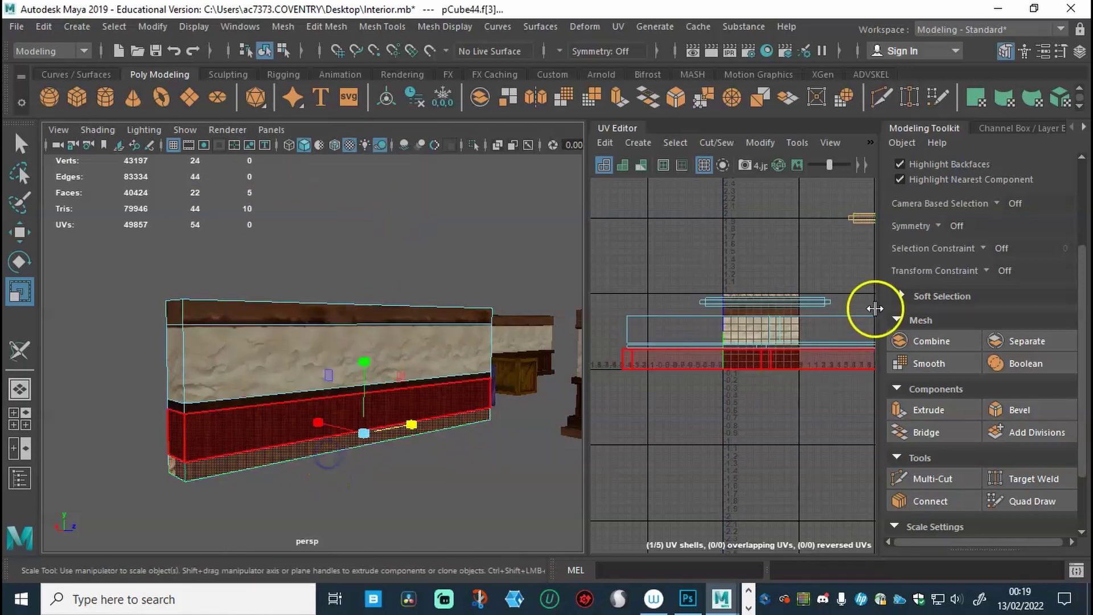
alt+middle_drag(777, 333, 633, 382)
click(790, 247)
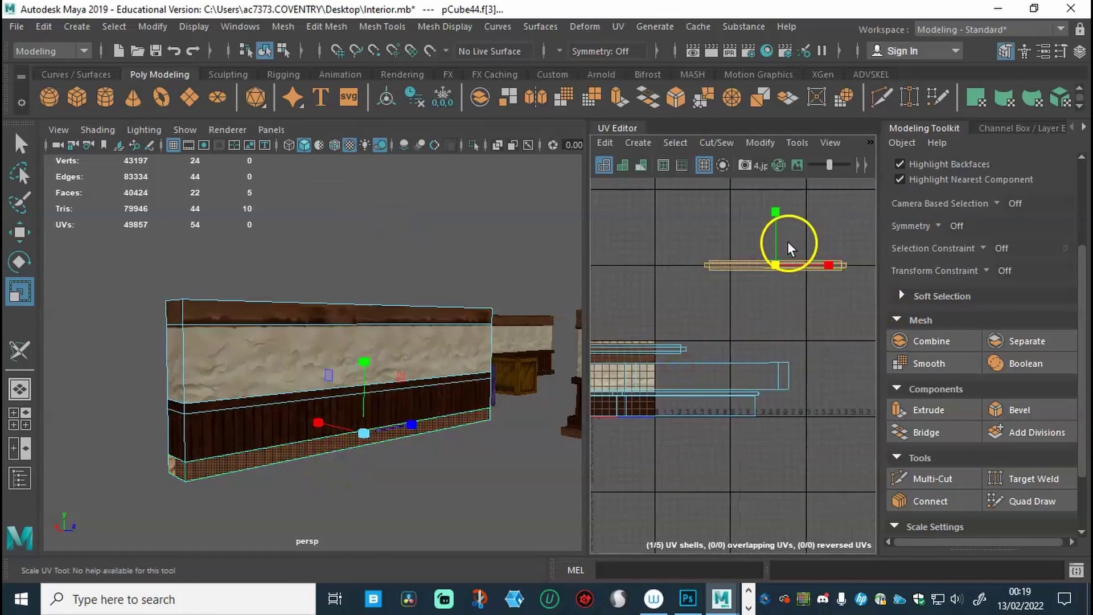
key(w)
drag(776, 221, 762, 343)
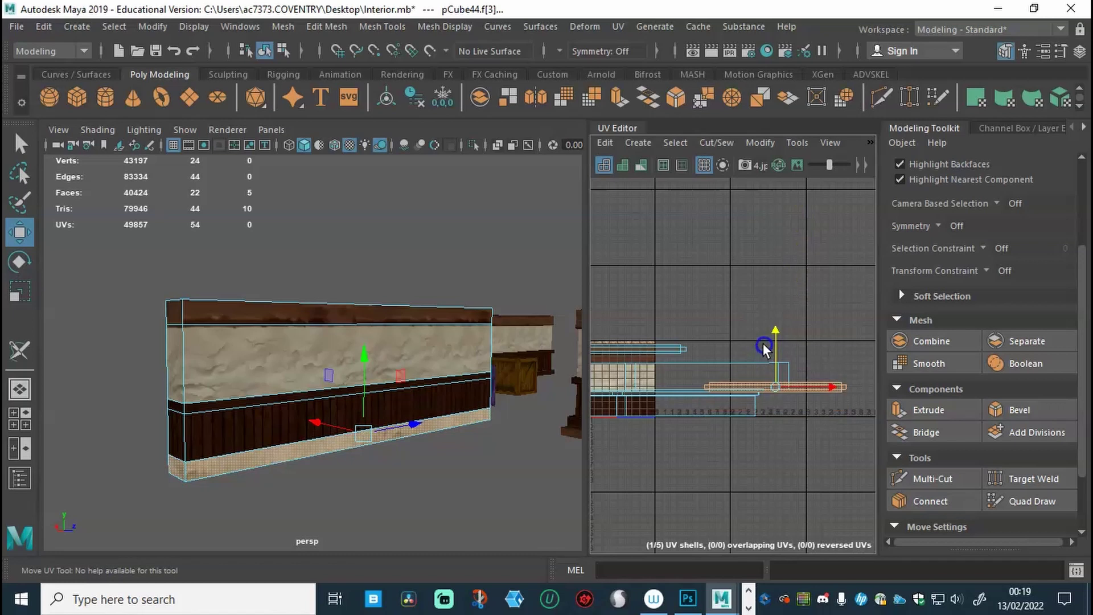
Slide the bottom strip's thin UV shell left so it lies over a trim row
click(649, 403)
alt+middle_drag(648, 403, 730, 387)
click(871, 360)
alt+middle_drag(861, 374, 682, 375)
click(858, 375)
Nudge the top thin shell upward until it sits squarely on the trim row
click(701, 354)
click(671, 336)
middle_drag(661, 340, 660, 312)
click(670, 376)
scroll(734, 369, up, 4)
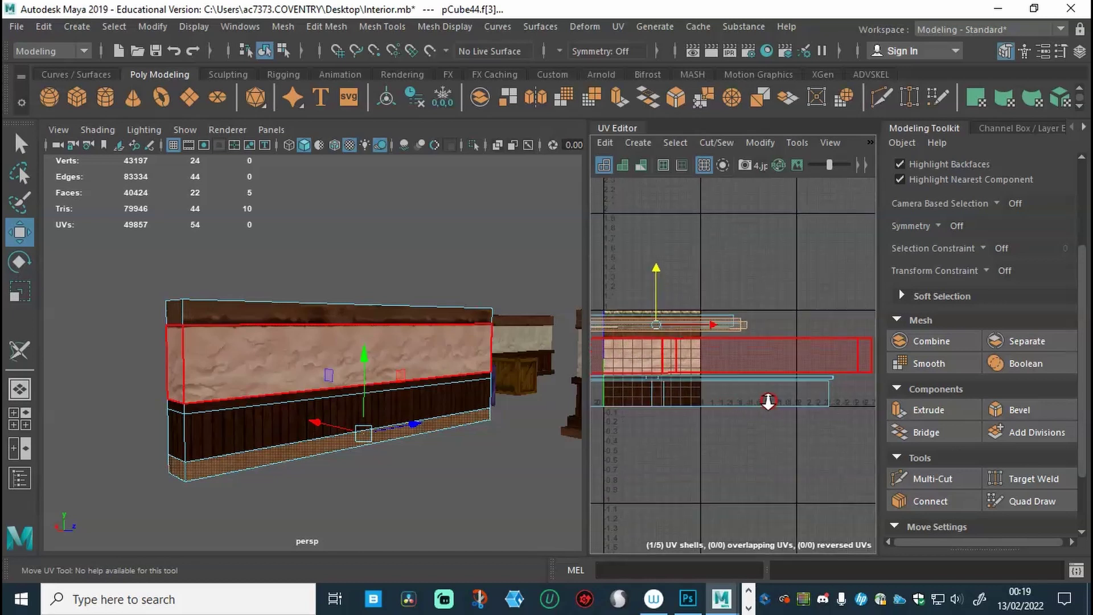
alt+middle_drag(784, 375, 796, 388)
click(695, 292)
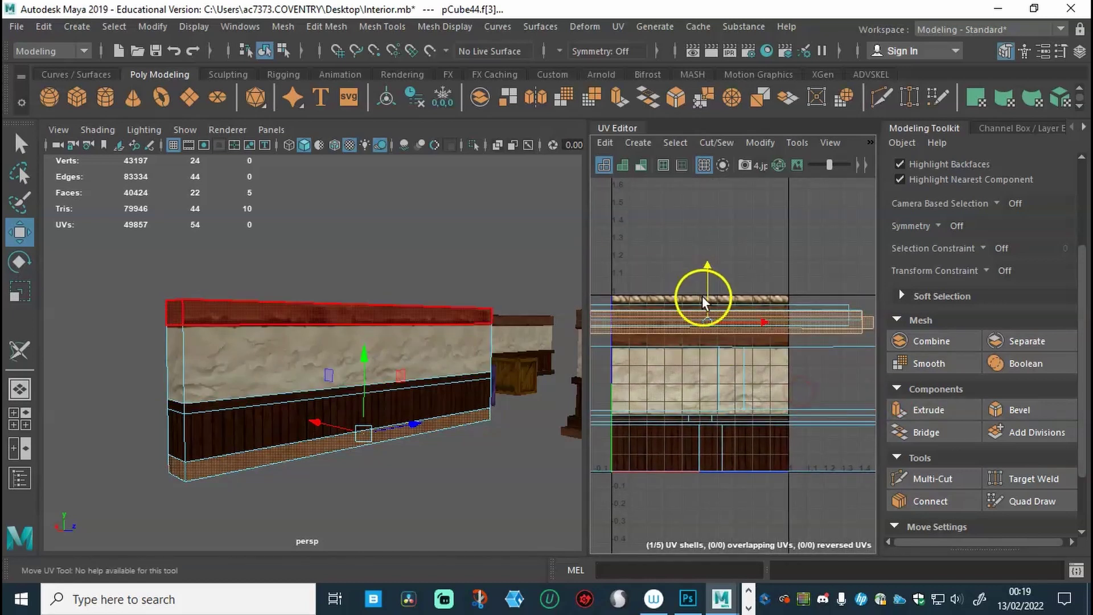
mouse_move(708, 301)
middle_down()
mouse_move(709, 274)
mouse_move(707, 295)
middle_up()
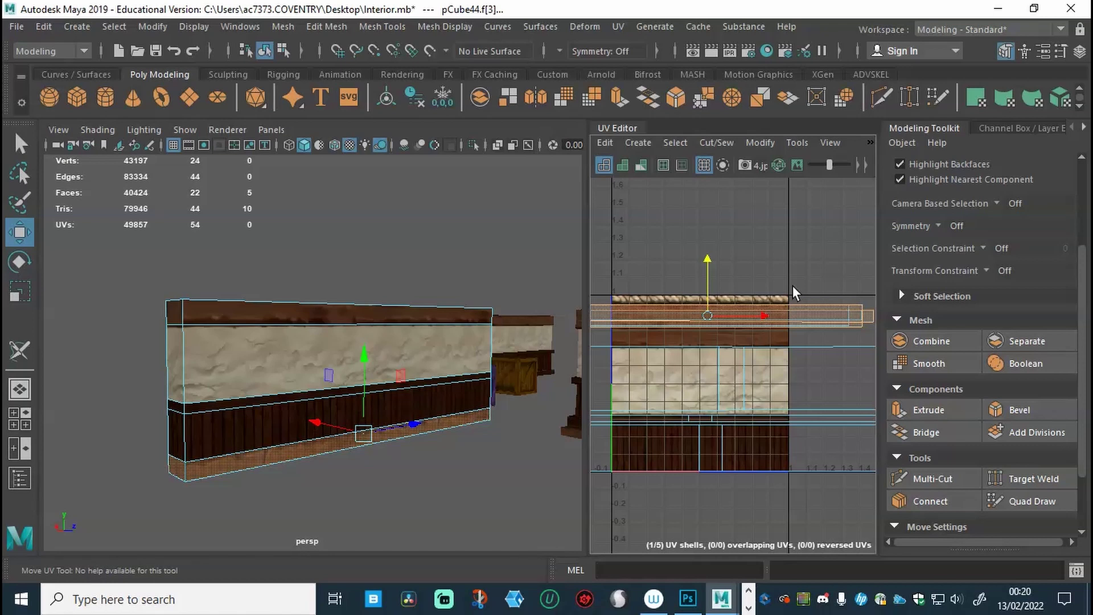
Slide the wall's plaster and wood UV strip onto its texture band and shrink it slightly
drag(708, 249, 713, 261)
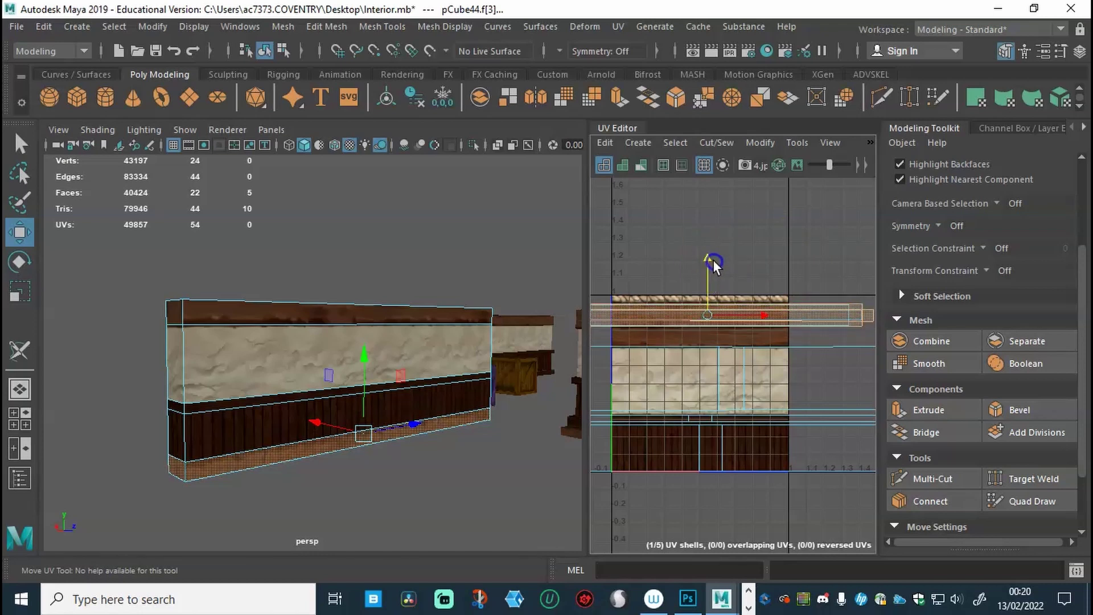
scroll(686, 343, up, 1)
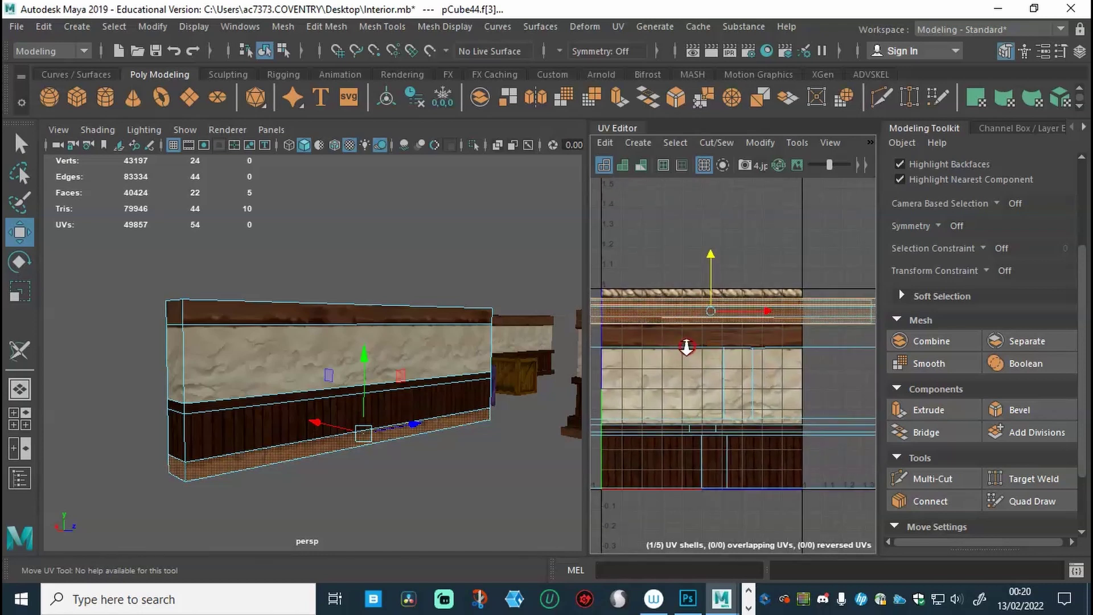
scroll(687, 346, down, 1)
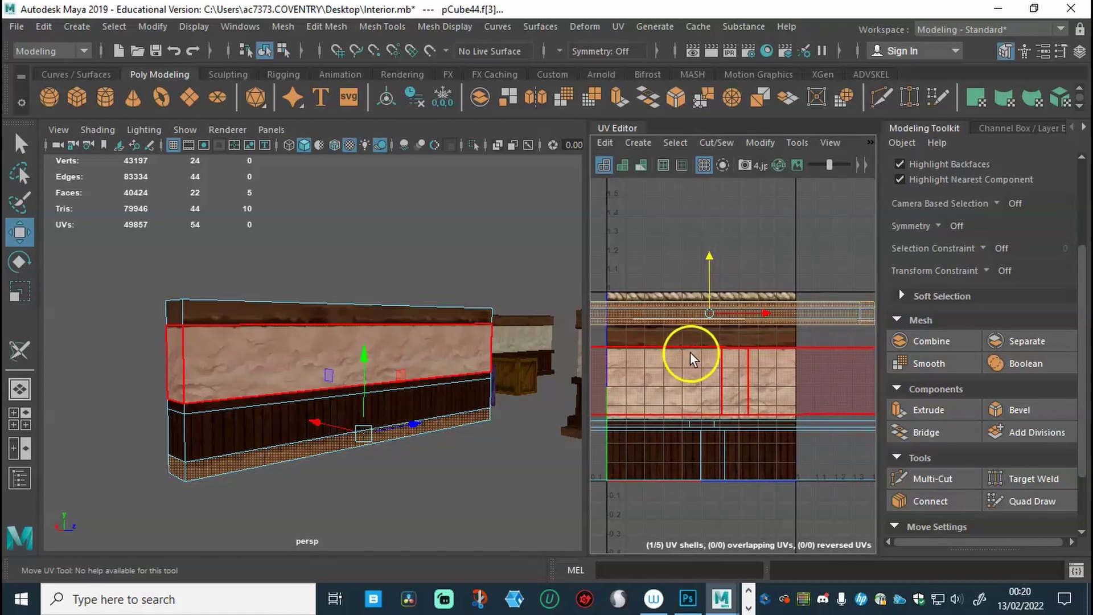
scroll(689, 344, up, 1)
mouse_move(714, 268)
mouse_down()
mouse_move(713, 249)
mouse_move(714, 262)
mouse_up()
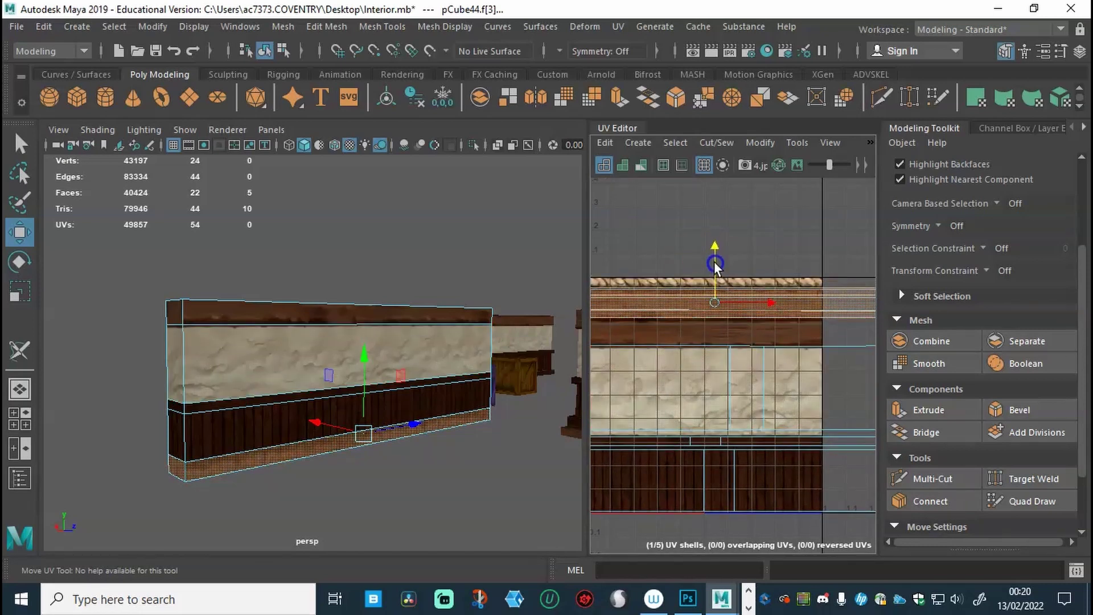
key(r)
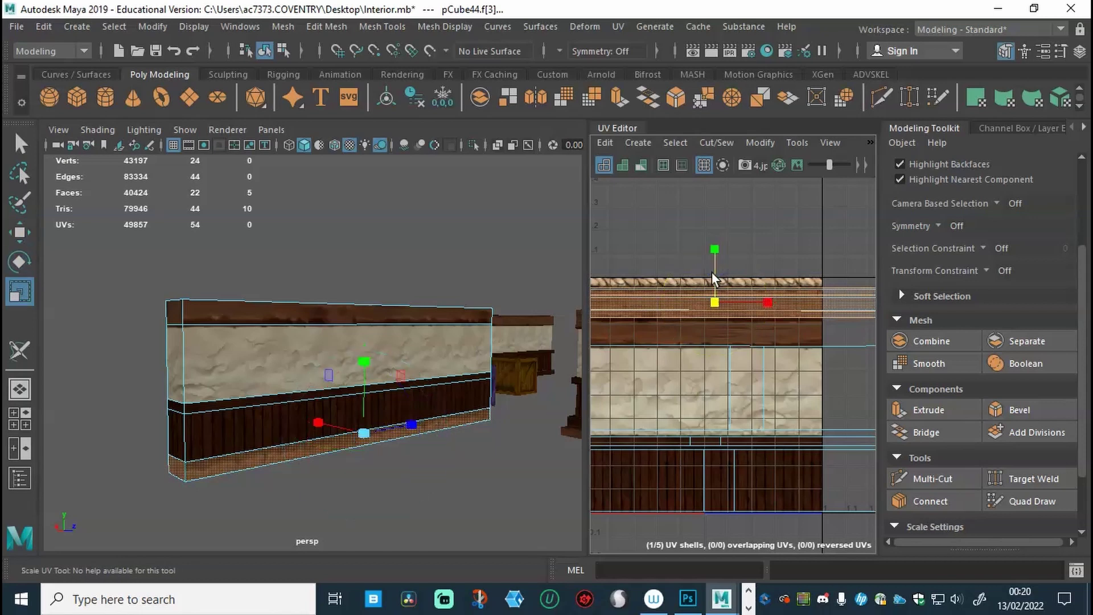
drag(711, 302, 707, 304)
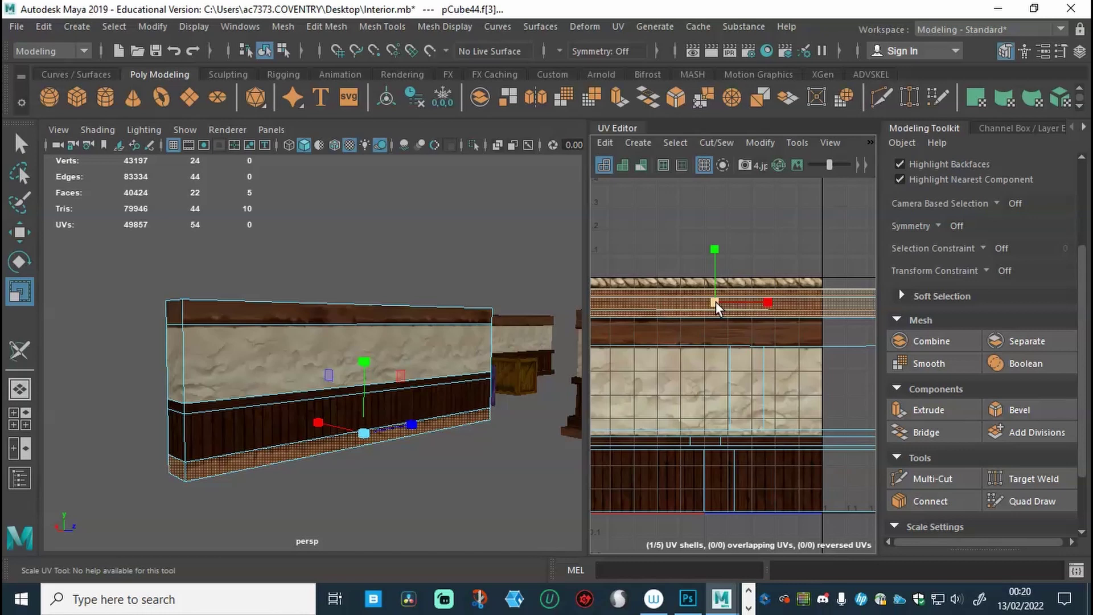
Lower the top trim strip's UVs, stretch them across the texture, then select the whole wall
click(738, 329)
click(750, 288)
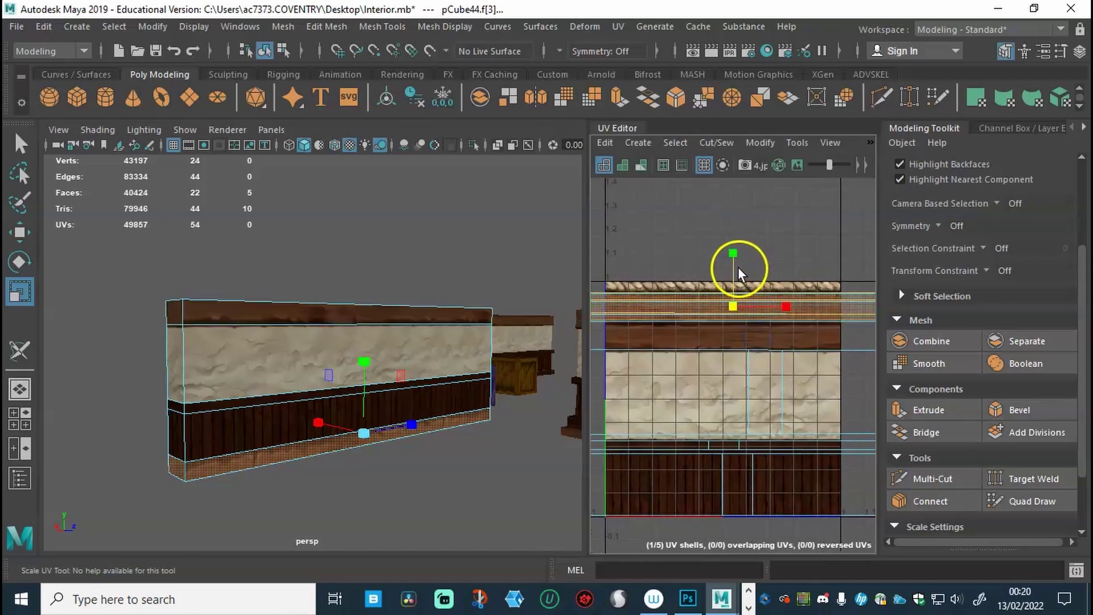
key(w)
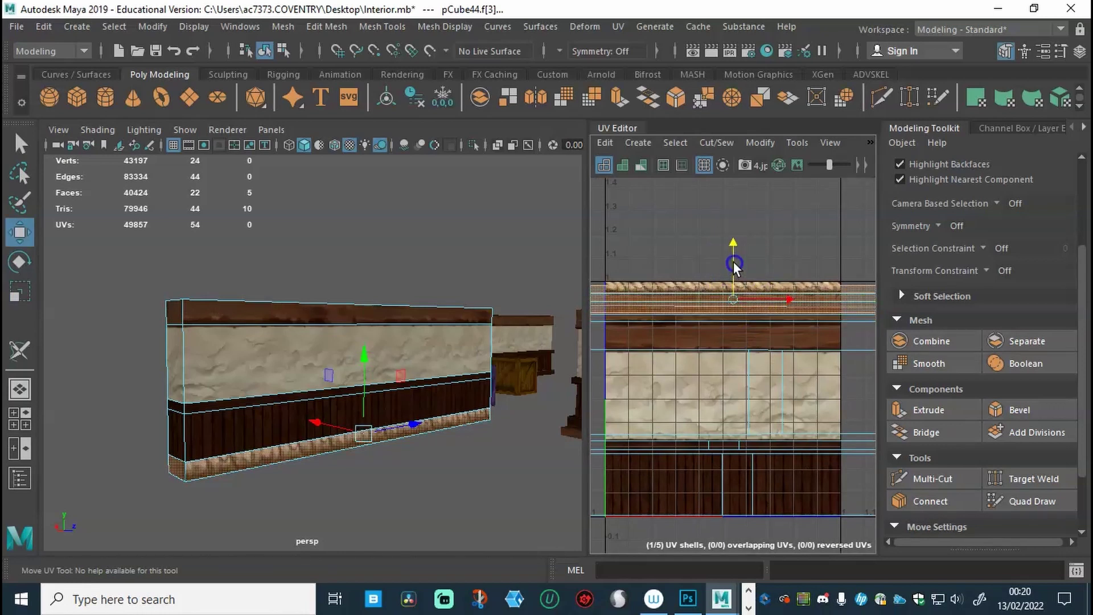
drag(734, 276, 734, 272)
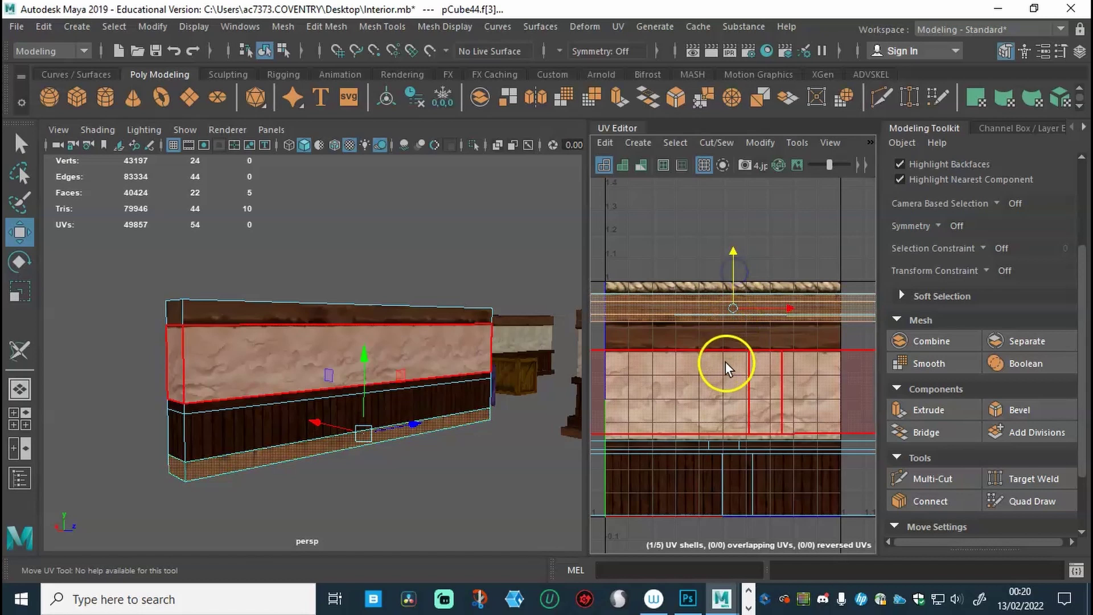
scroll(725, 364, down, 6)
scroll(745, 352, down, 3)
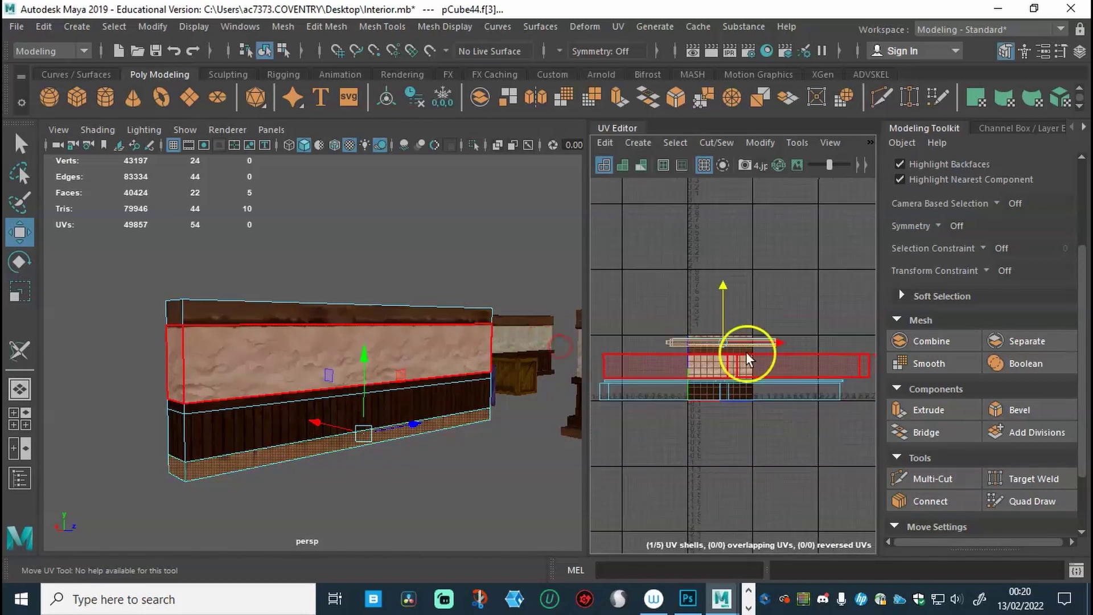
key(r)
drag(781, 340, 840, 344)
right_drag(391, 179, 497, 152)
Pick pCube44's bottom strip UV shell and stretch its UVs along U
click(393, 484)
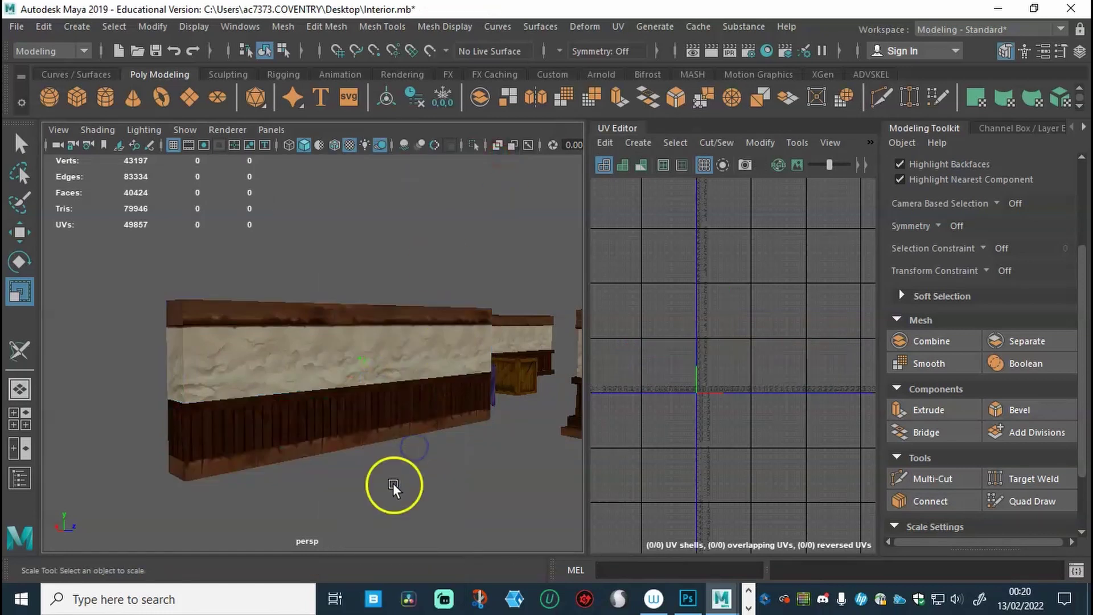
mouse_move(368, 495)
alt+mouse_down()
mouse_move(276, 481)
mouse_move(264, 459)
mouse_move(451, 478)
mouse_move(366, 486)
alt+mouse_up()
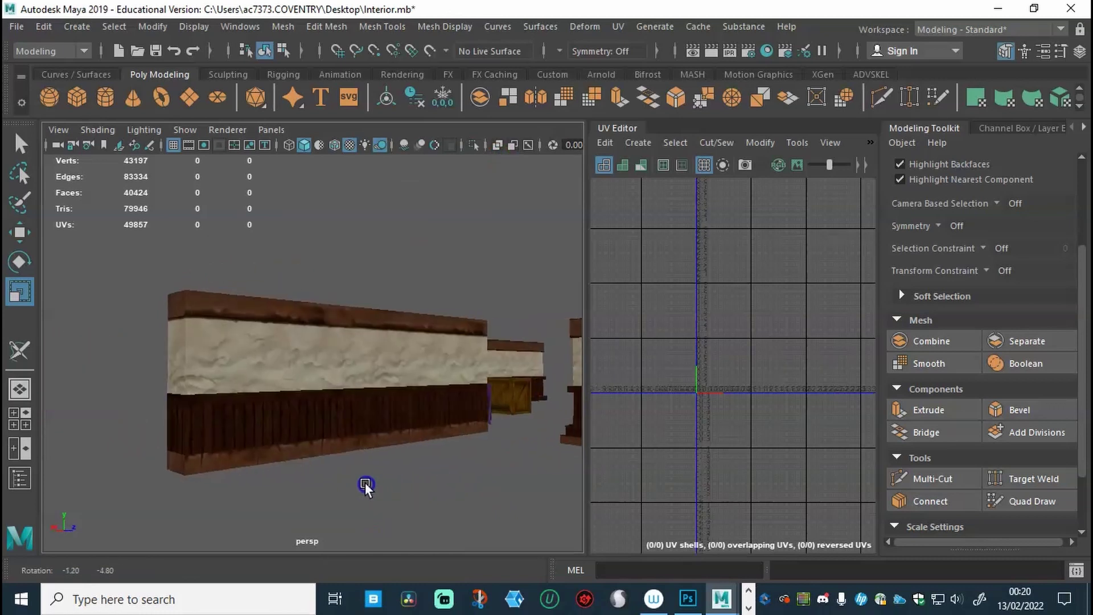
alt+right_drag(366, 485, 429, 481)
alt+drag(429, 481, 347, 476)
alt+right_drag(347, 476, 375, 455)
click(378, 400)
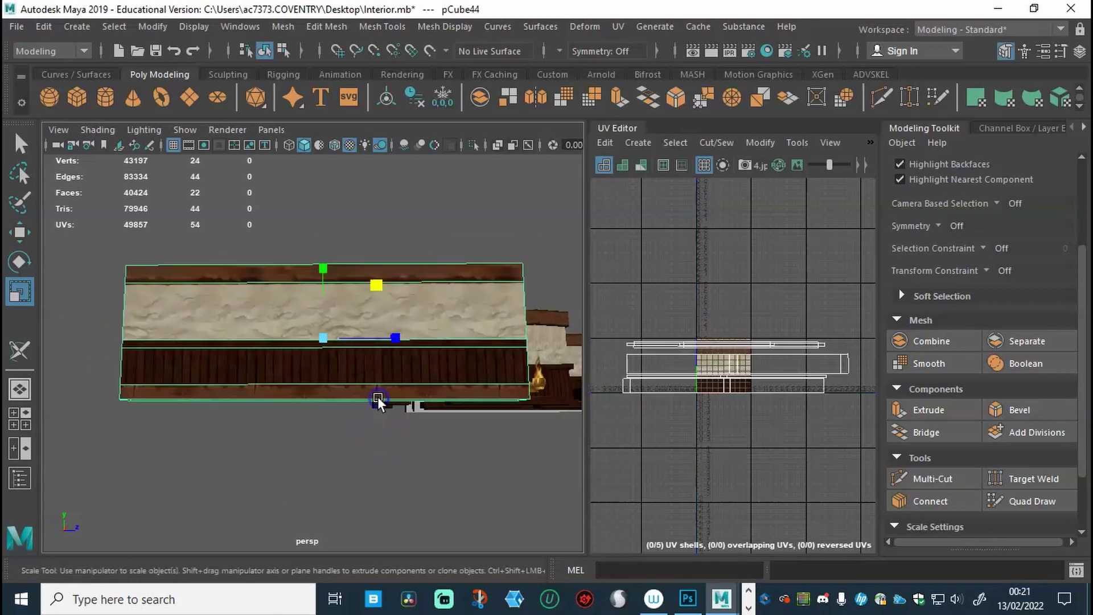
right_drag(499, 396, 558, 227)
click(453, 391)
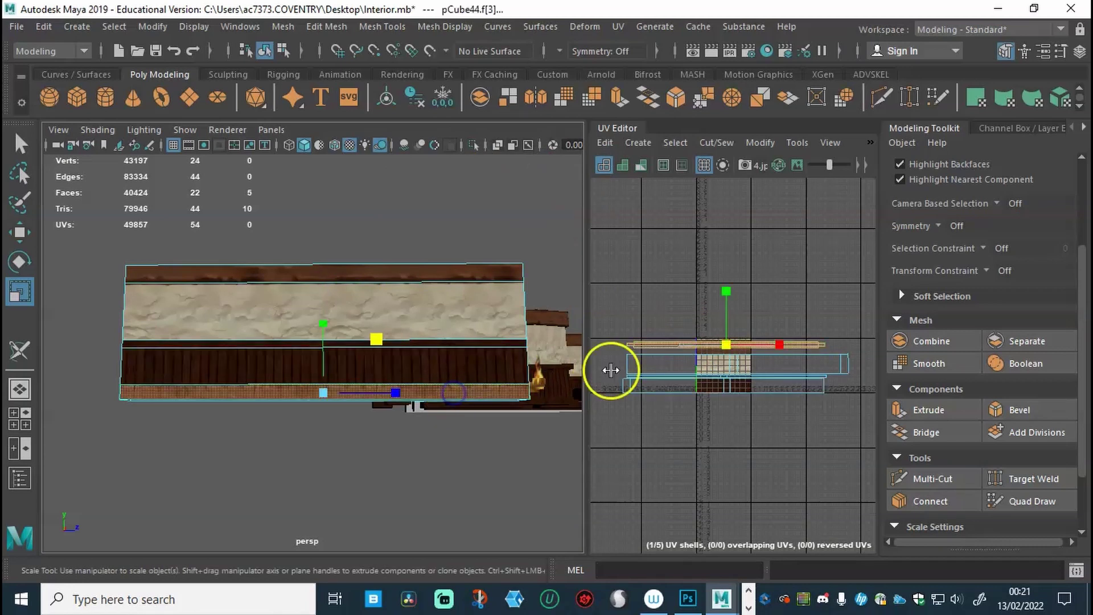
drag(777, 341, 752, 340)
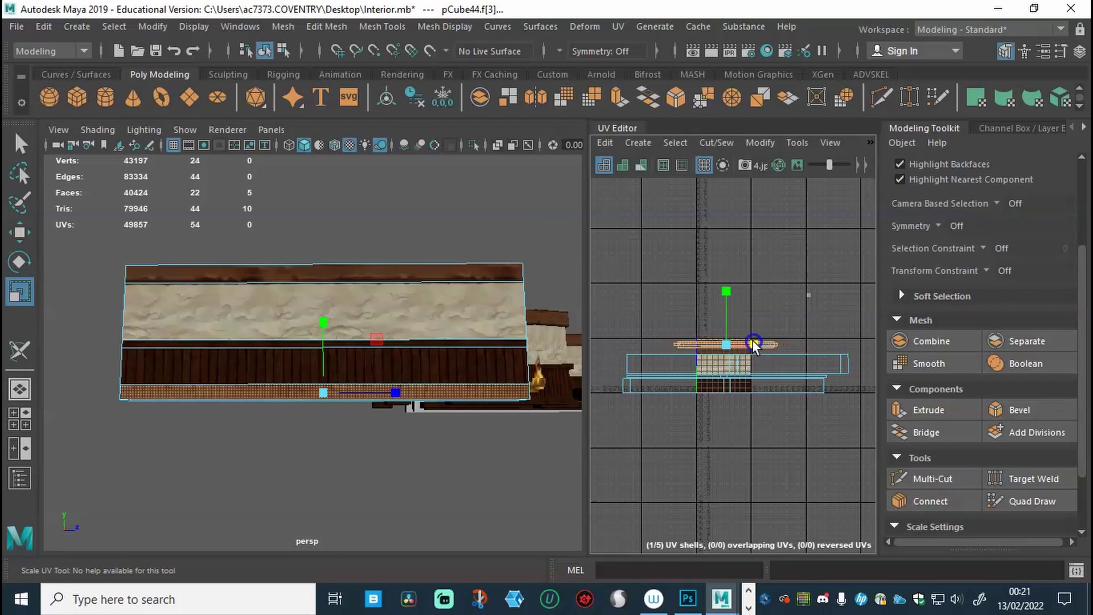
Reselect the bottom strip, shrink its UVs slightly along U, and review the wall front-on
click(409, 446)
alt+drag(324, 429, 353, 455)
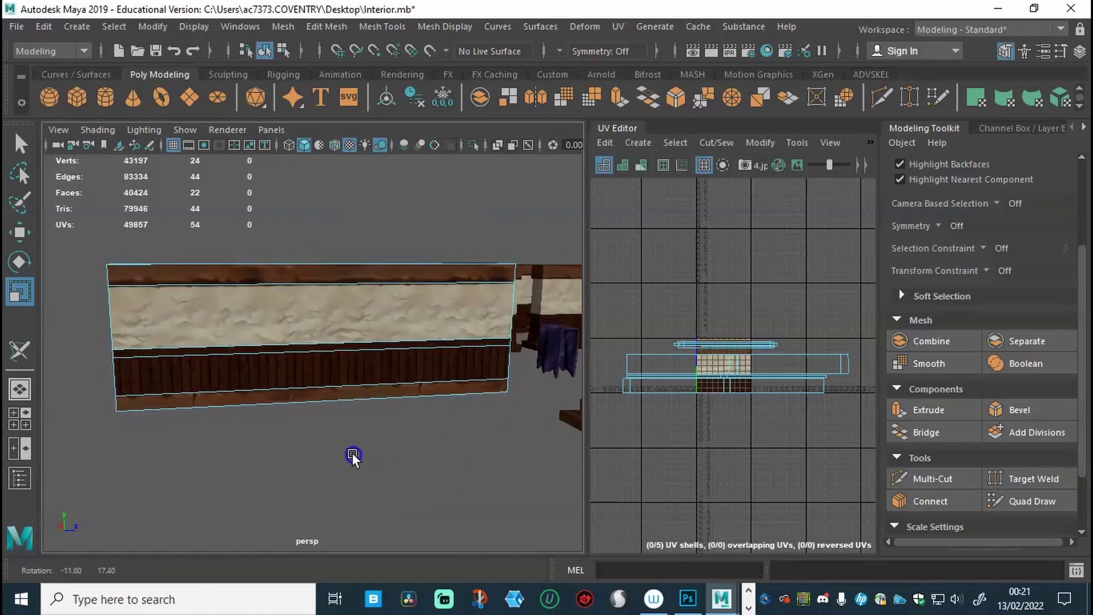
click(477, 386)
drag(779, 344, 765, 346)
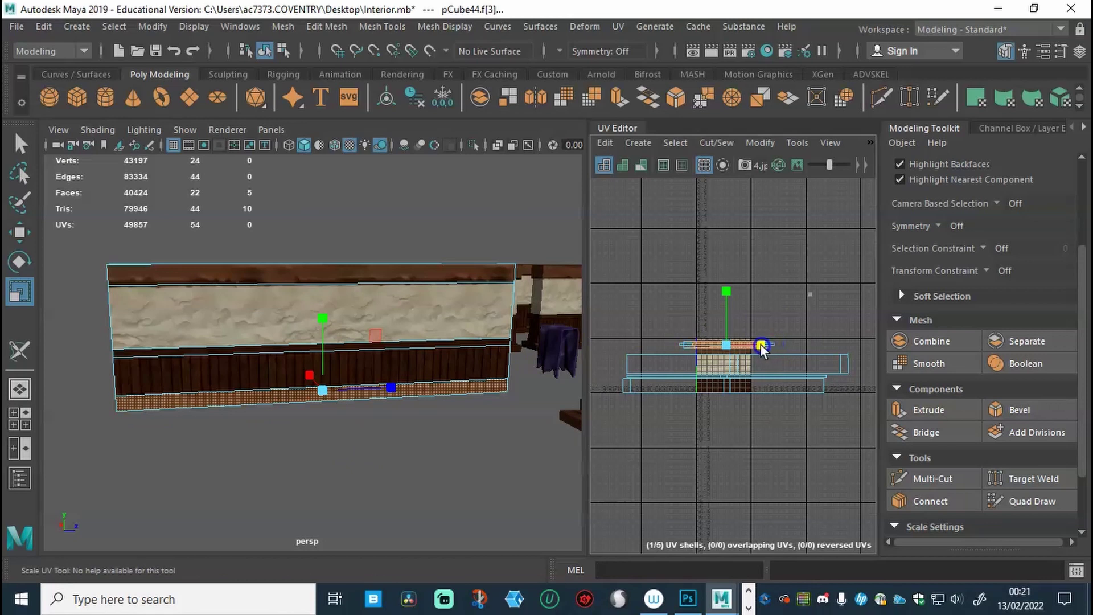
click(448, 442)
alt+drag(354, 451, 405, 461)
alt+right_drag(406, 461, 547, 452)
alt+drag(547, 453, 448, 425)
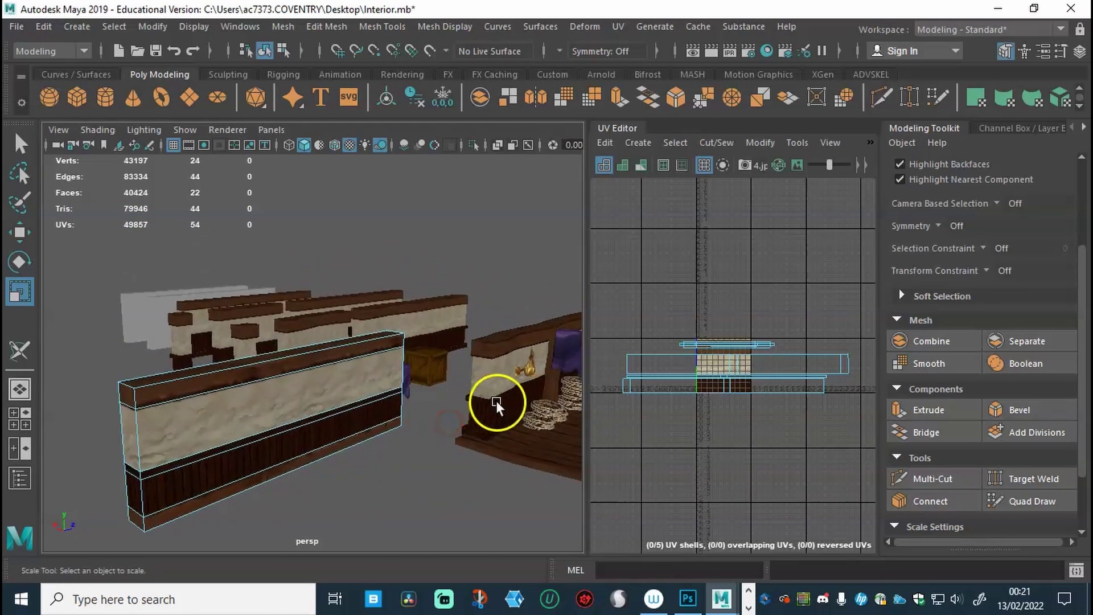
Shift-drag a clone of the front wall and move the copy up and left into place
alt+drag(283, 438, 356, 479)
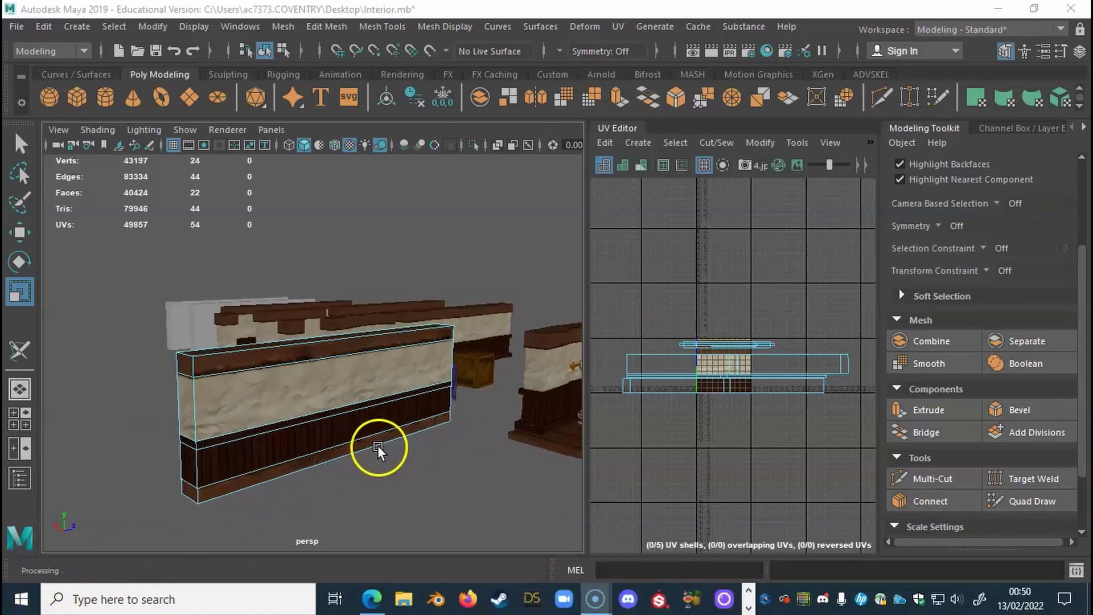
mouse_move(379, 449)
alt+mouse_down()
mouse_move(387, 447)
mouse_move(379, 453)
alt+mouse_up()
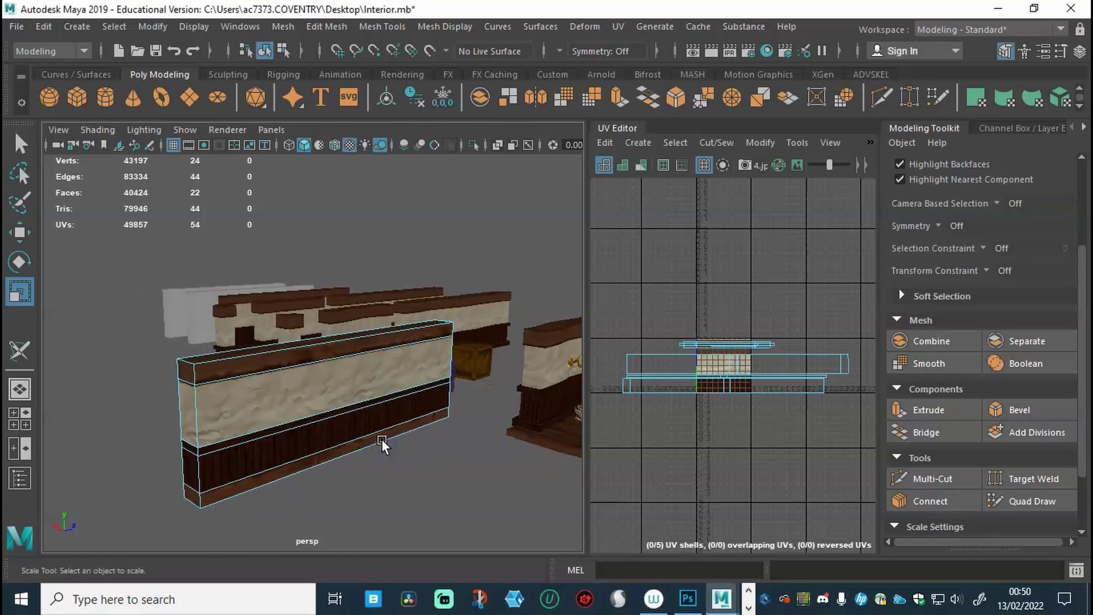
right_drag(375, 396, 421, 153)
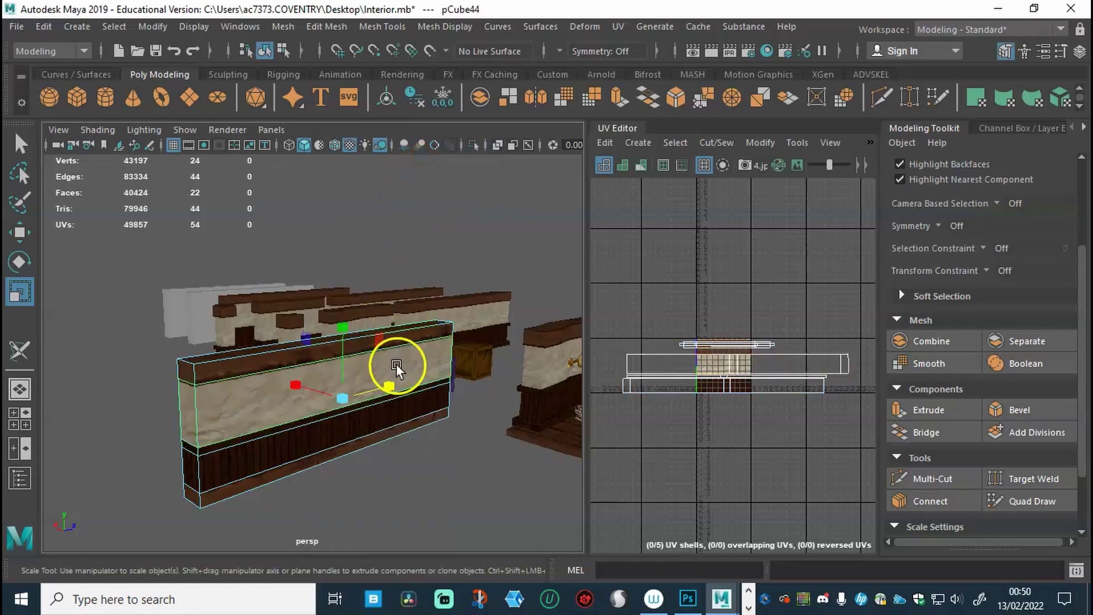
key(w)
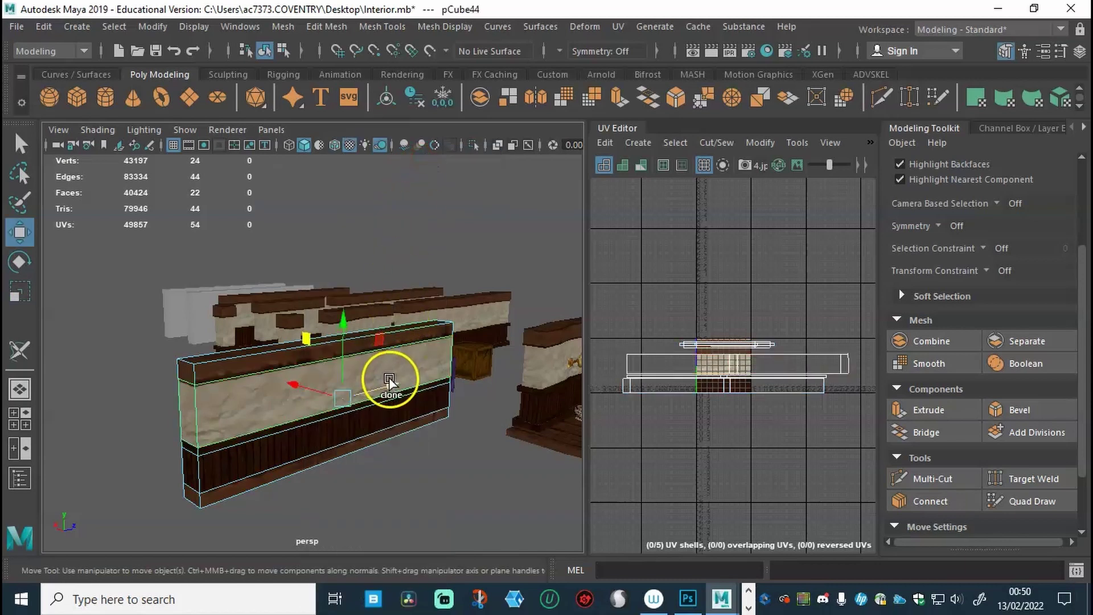
drag(388, 379, 182, 354)
alt+drag(270, 431, 300, 351)
drag(243, 307, 287, 356)
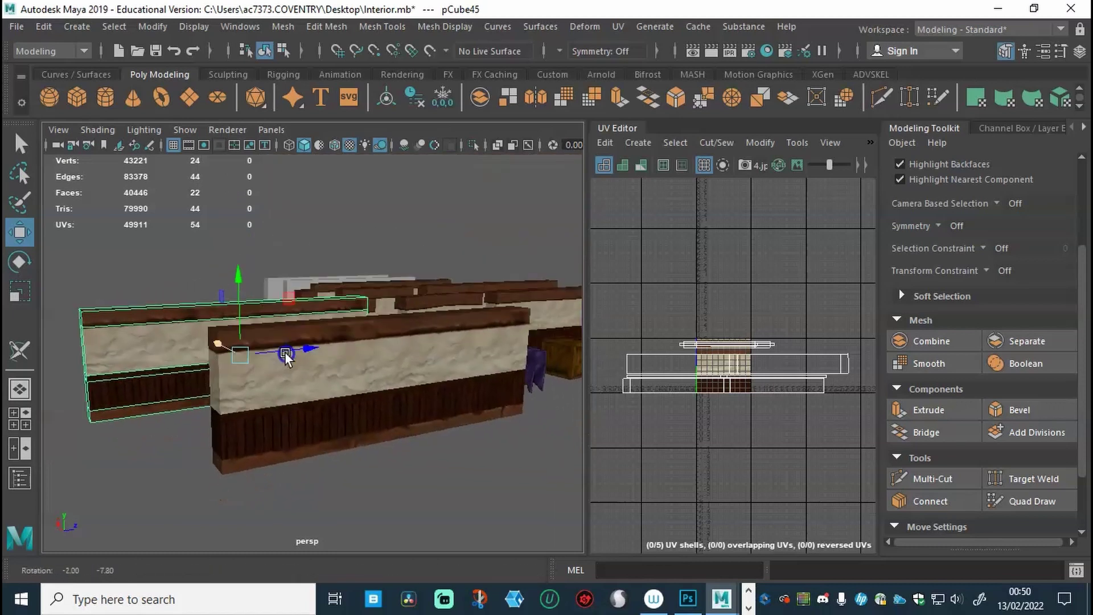
Select front wall pCube44 and inspect the textured wall sections from several angles
click(386, 390)
alt+drag(385, 390, 370, 409)
alt+right_drag(370, 409, 453, 406)
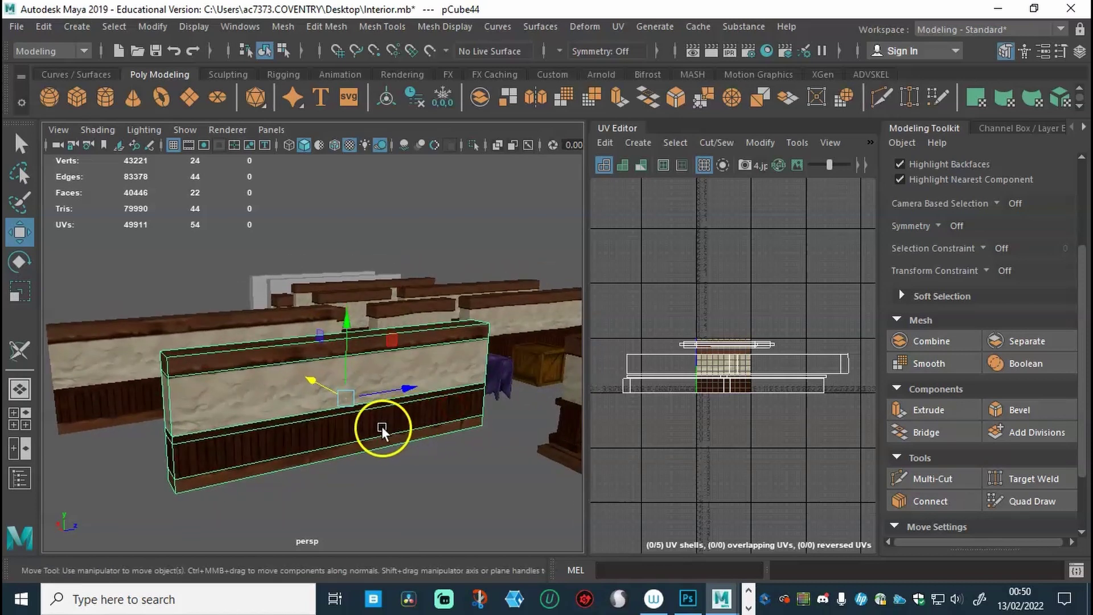
alt+drag(372, 431, 428, 425)
alt+right_drag(428, 425, 453, 421)
alt+drag(452, 421, 275, 429)
alt+right_drag(276, 429, 443, 404)
alt+drag(444, 404, 317, 297)
alt+right_drag(317, 297, 354, 463)
alt+drag(222, 238, 222, 238)
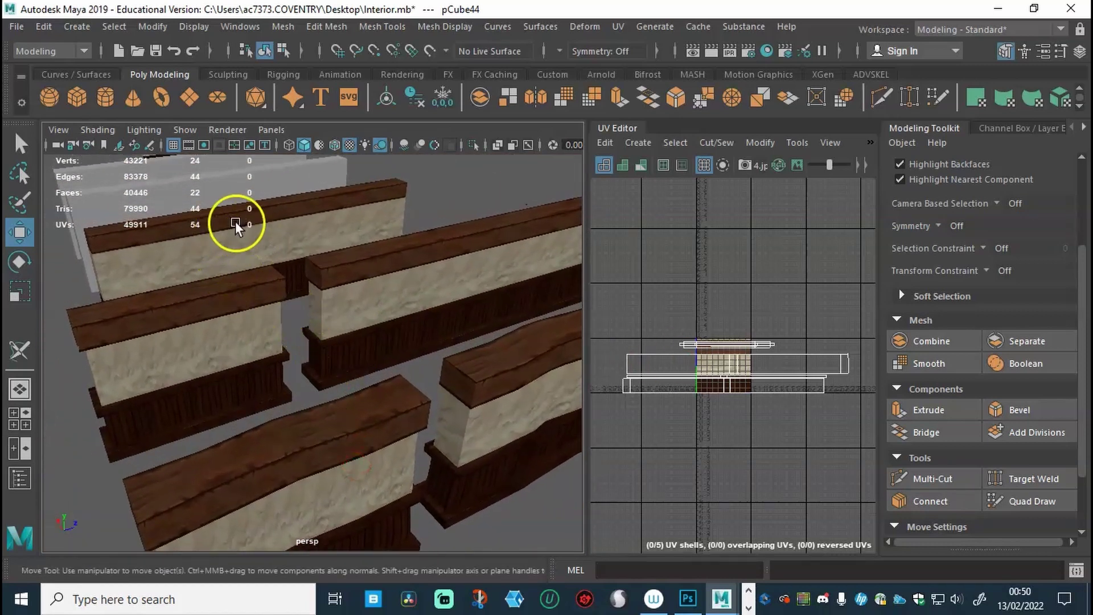
alt+drag(238, 351, 237, 330)
alt+right_drag(237, 329, 460, 381)
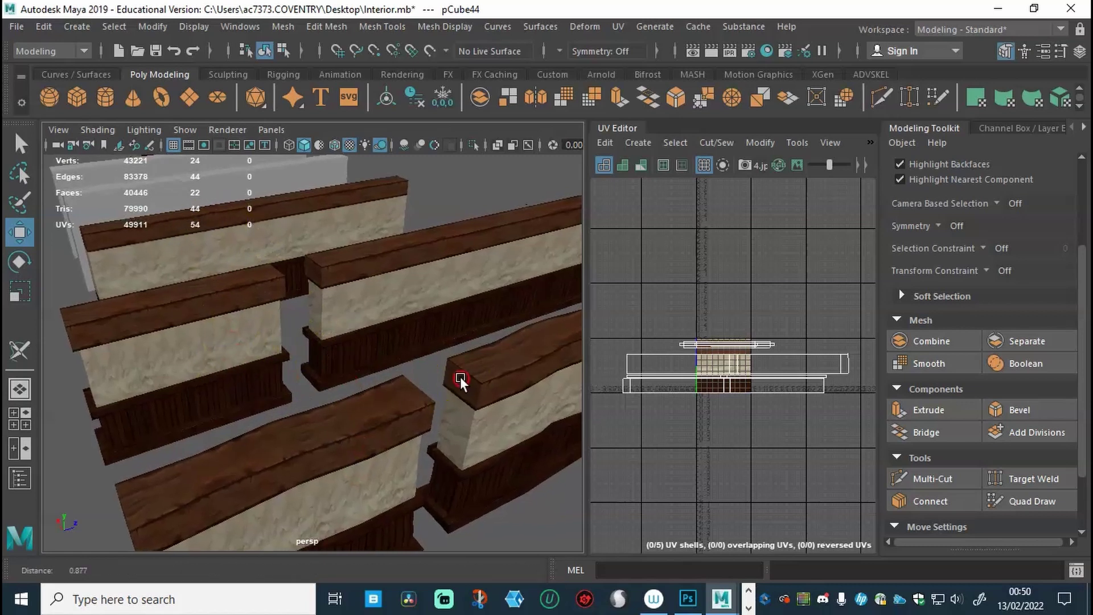
Frame wall section pCube26, then select the foreground wall pCube44
click(378, 324)
key(f)
alt+drag(333, 406, 369, 378)
alt+right_drag(370, 378, 371, 358)
alt+drag(371, 358, 338, 414)
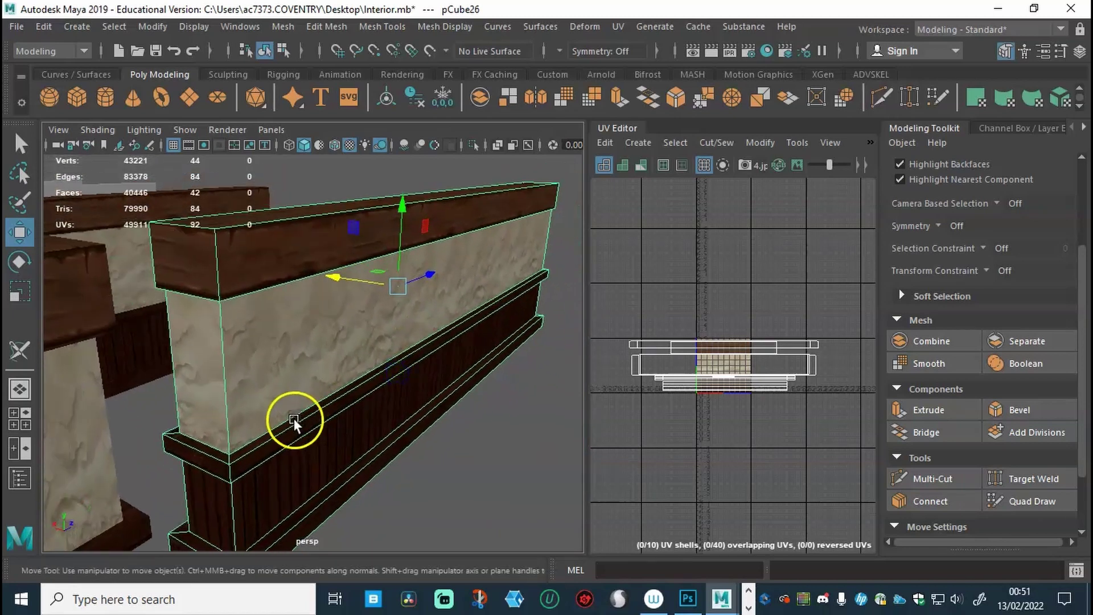
alt+drag(288, 470, 295, 446)
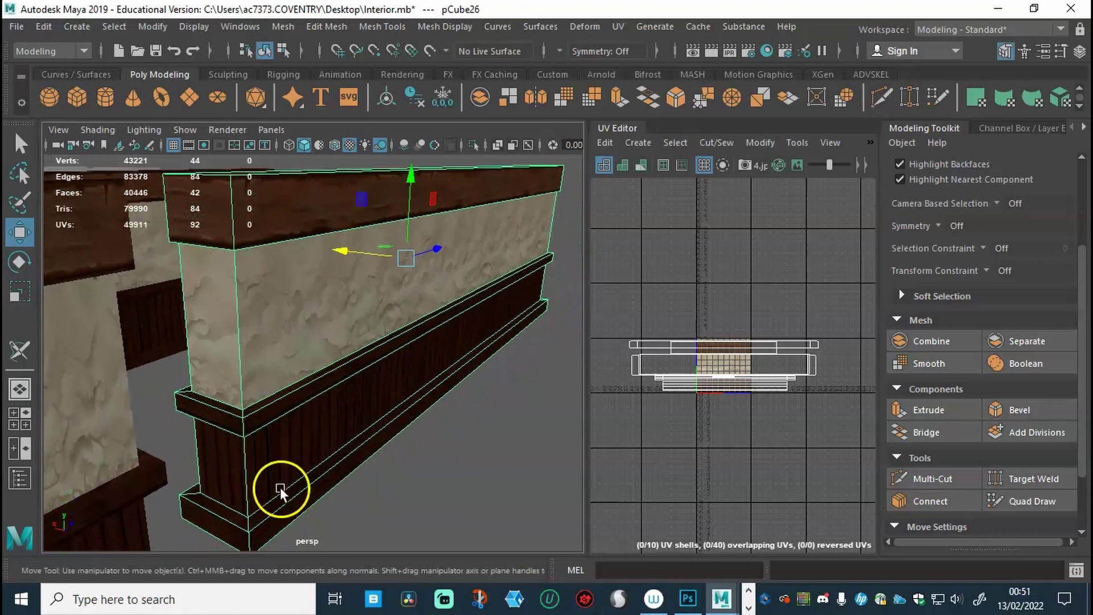
alt+right_drag(347, 478, 315, 473)
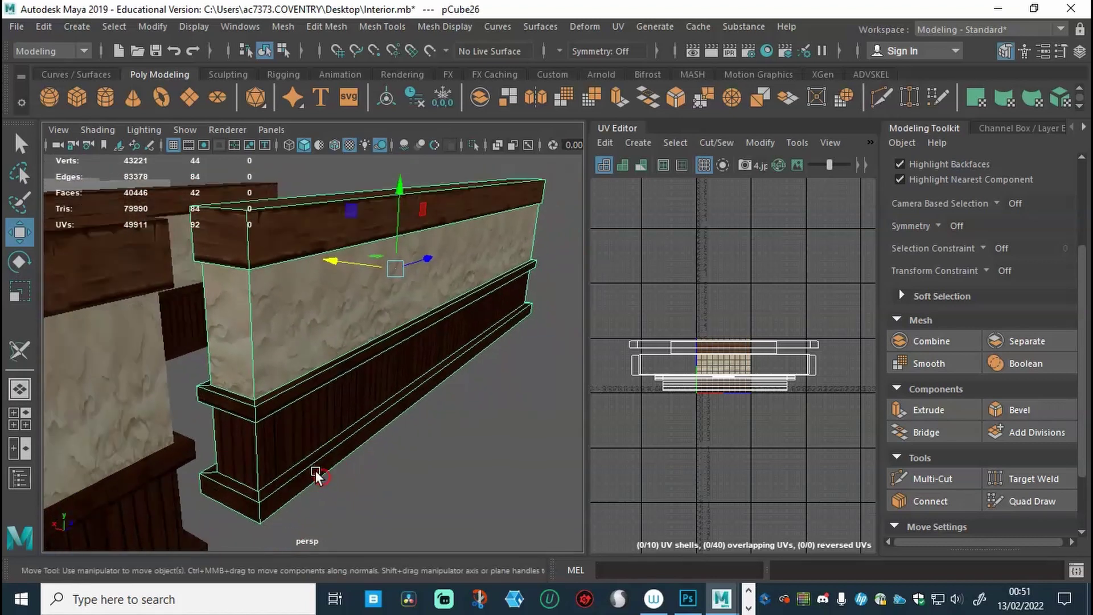
click(283, 449)
mouse_move(371, 466)
alt+right_down()
mouse_move(296, 445)
mouse_move(308, 460)
mouse_move(323, 418)
mouse_move(393, 463)
alt+right_up()
alt+drag(393, 464, 379, 444)
click(300, 415)
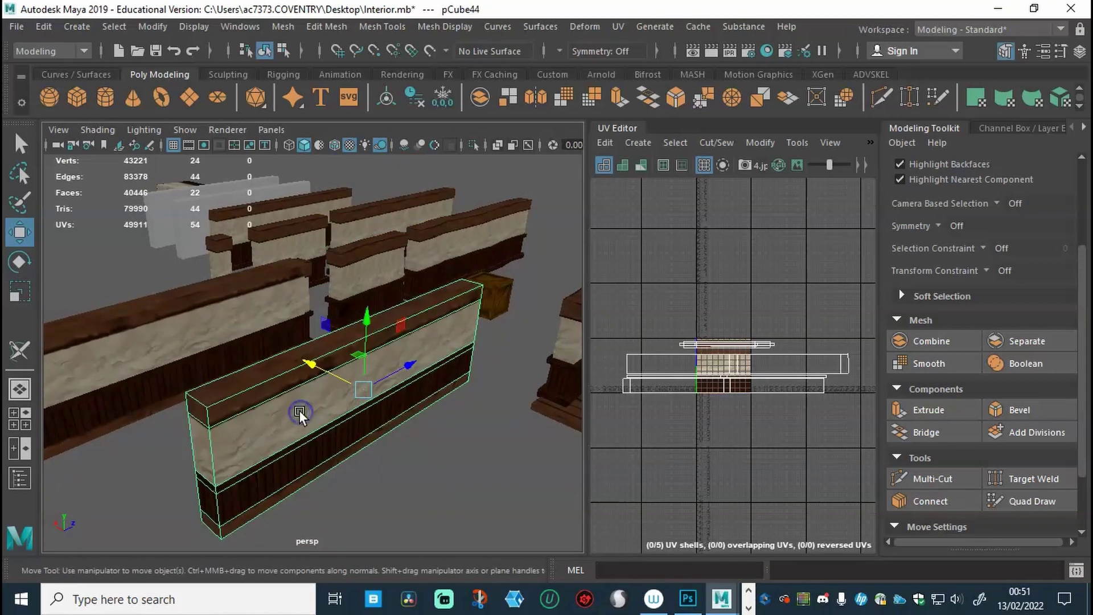
mouse_move(310, 367)
alt+middle_down()
mouse_move(281, 357)
mouse_move(317, 360)
alt+middle_up()
click(282, 370)
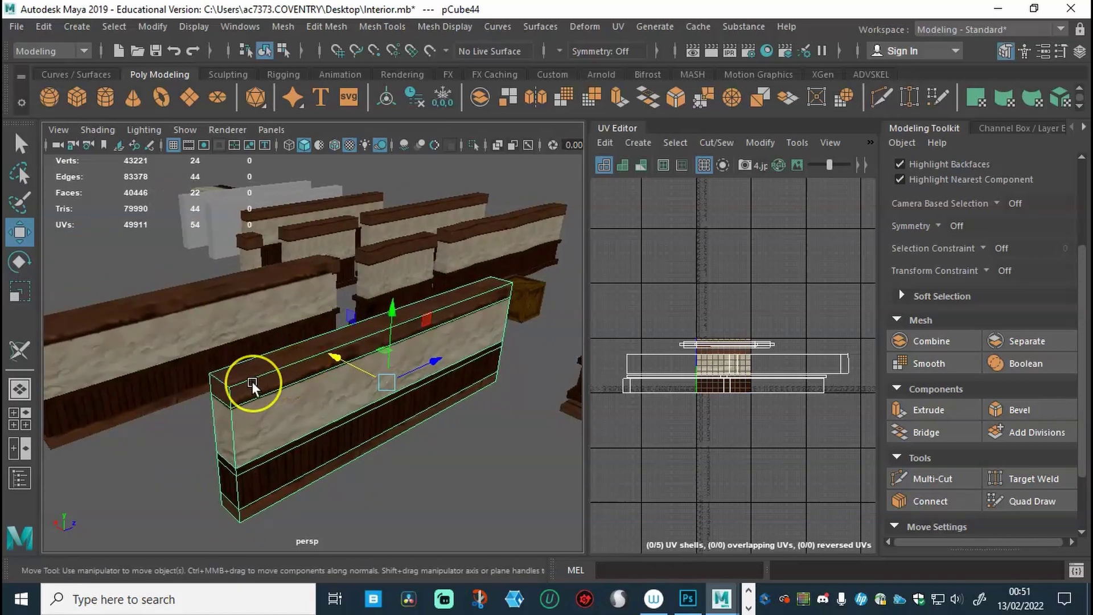
Select the bench's top, front, side and end faces and extrude them with Ctrl+E
right_drag(252, 382, 256, 224)
click(273, 366)
alt+drag(282, 371, 371, 350)
click(371, 373)
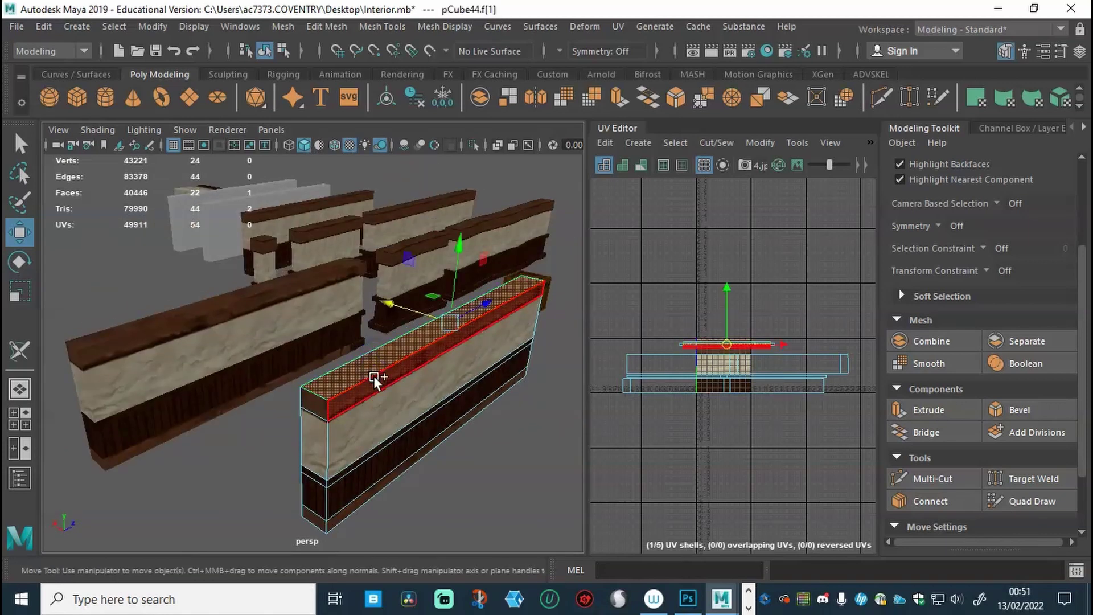
shift+click(423, 390)
alt+drag(422, 389, 257, 391)
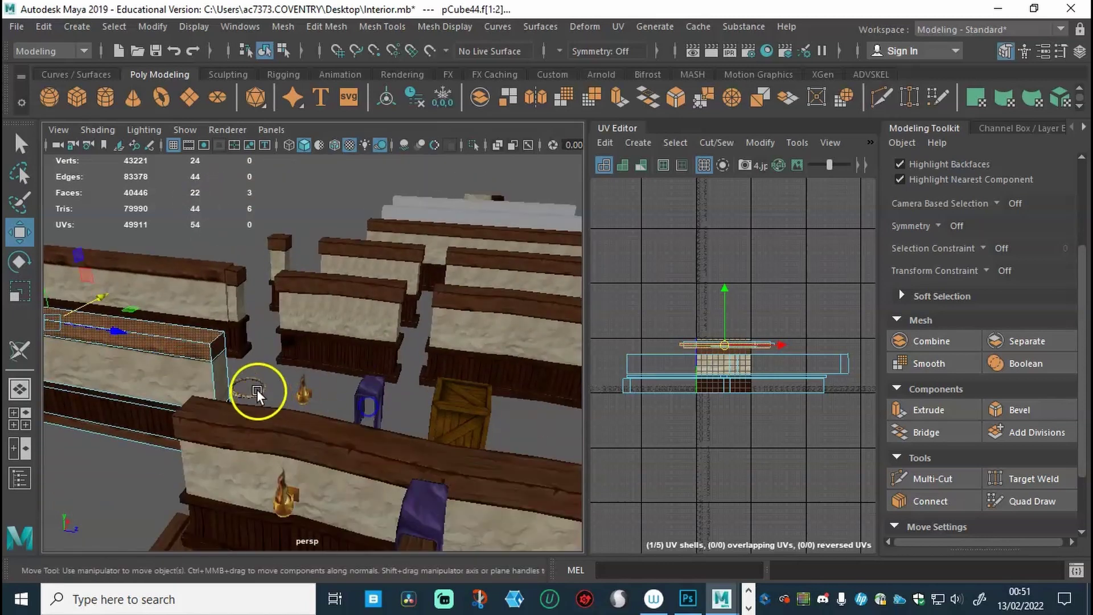
shift+click(205, 358)
alt+right_drag(203, 361, 340, 366)
alt+drag(339, 367, 477, 345)
shift+click(538, 413)
alt+drag(537, 413, 351, 384)
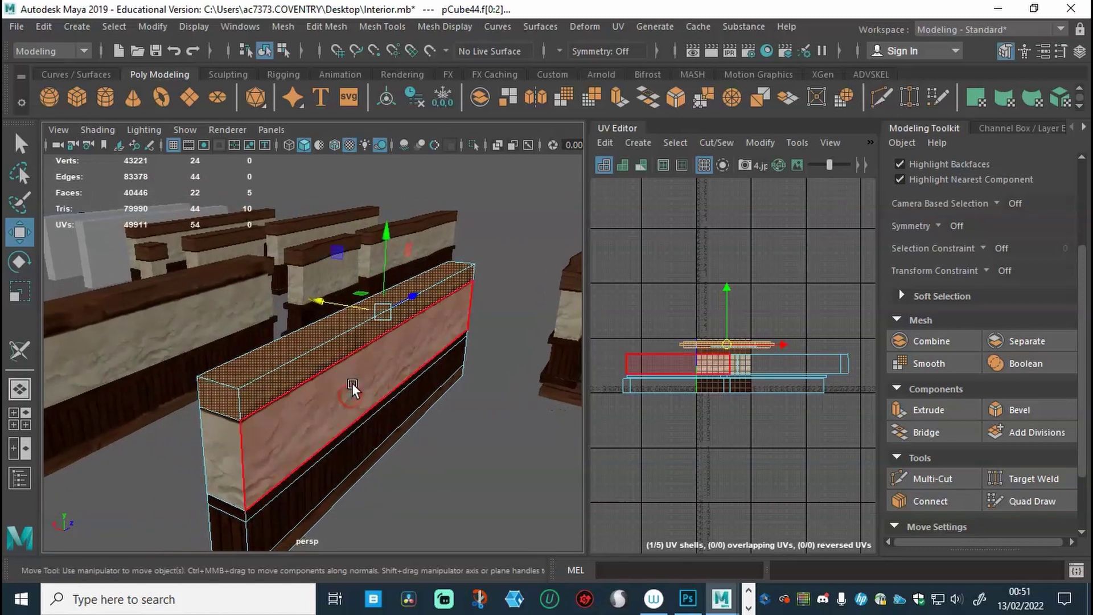
key(ctrl+e)
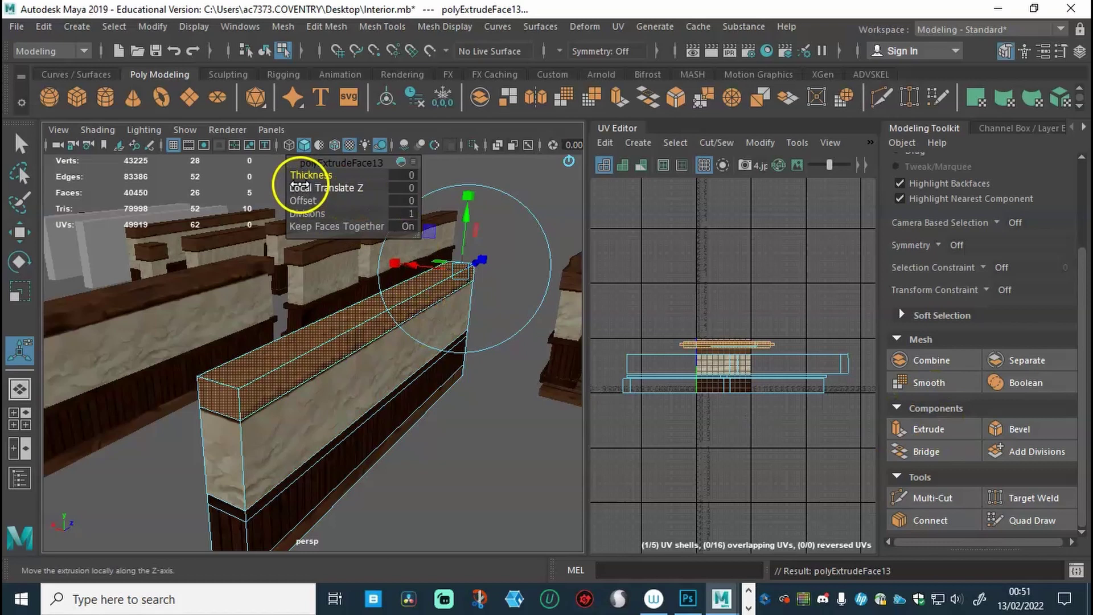
Test a 0.4 extrusion thickness, undo it, and push Local Translate Z out to 0.7
drag(297, 181, 312, 181)
alt+drag(288, 366, 287, 330)
key(ctrl+z)
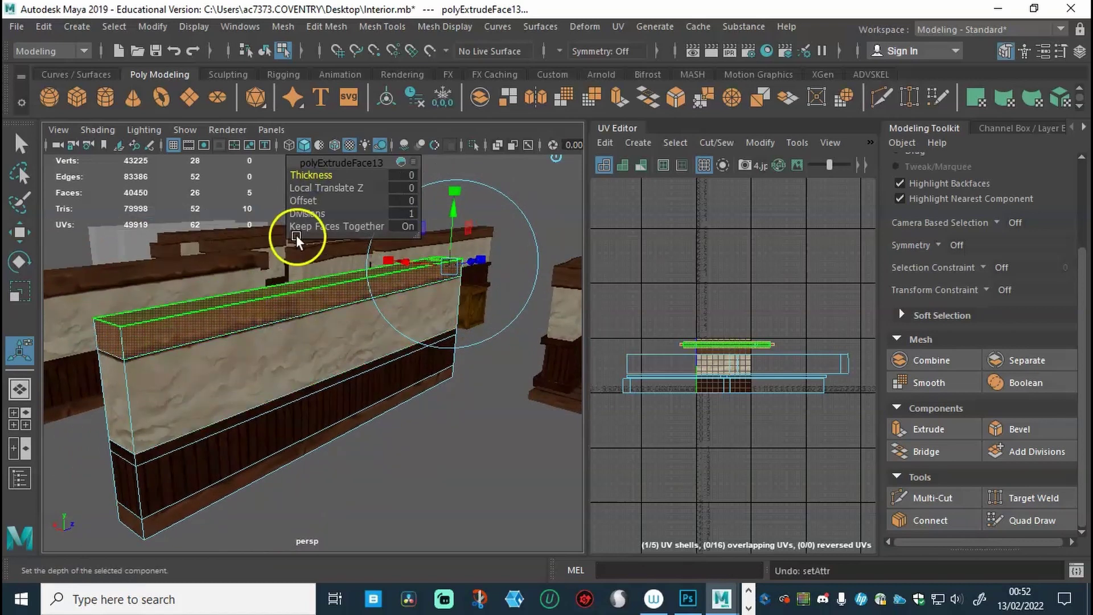
click(305, 192)
middle_drag(308, 192, 312, 193)
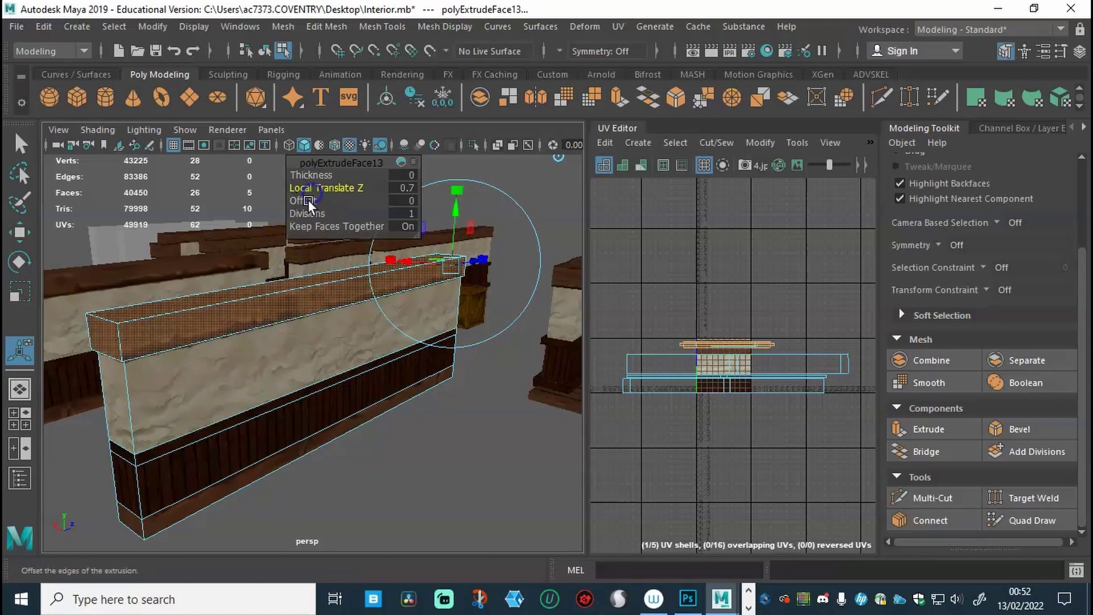
alt+drag(290, 317, 326, 289)
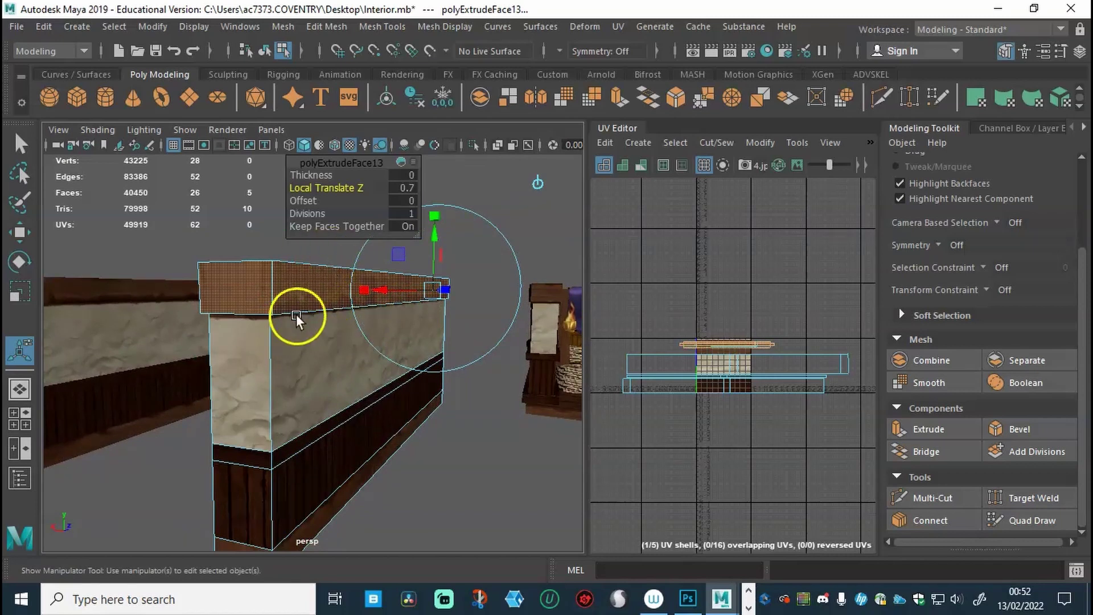
Settle the cap's Local Translate Z at about 1 after checking the overhang side-on
alt+right_drag(301, 320, 300, 322)
alt+drag(300, 322, 299, 327)
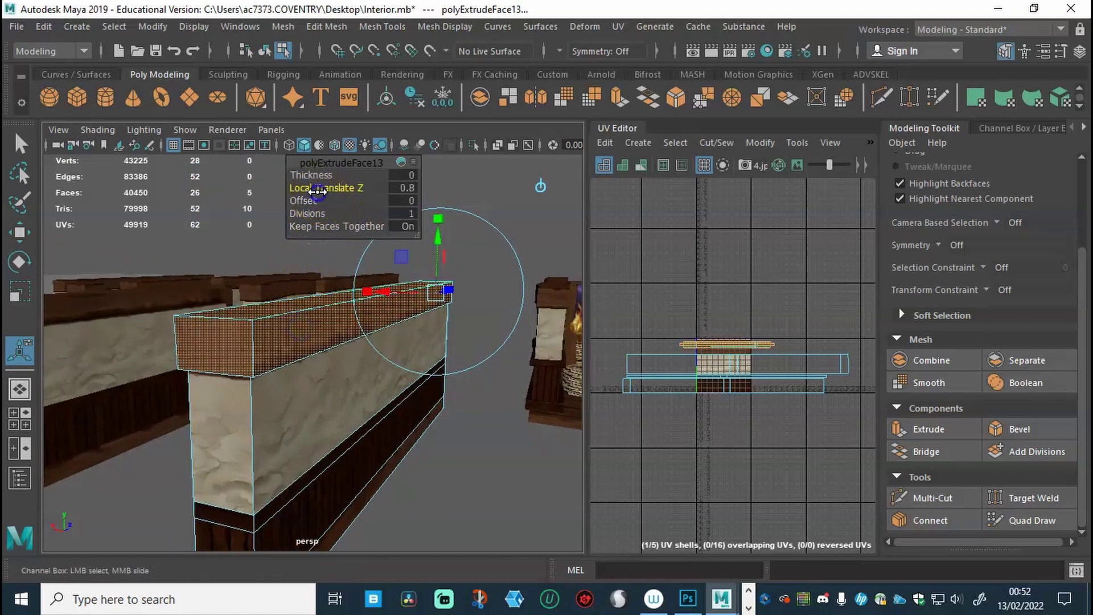
mouse_move(215, 366)
alt+mouse_down()
mouse_move(251, 356)
mouse_move(240, 347)
mouse_move(213, 356)
alt+mouse_up()
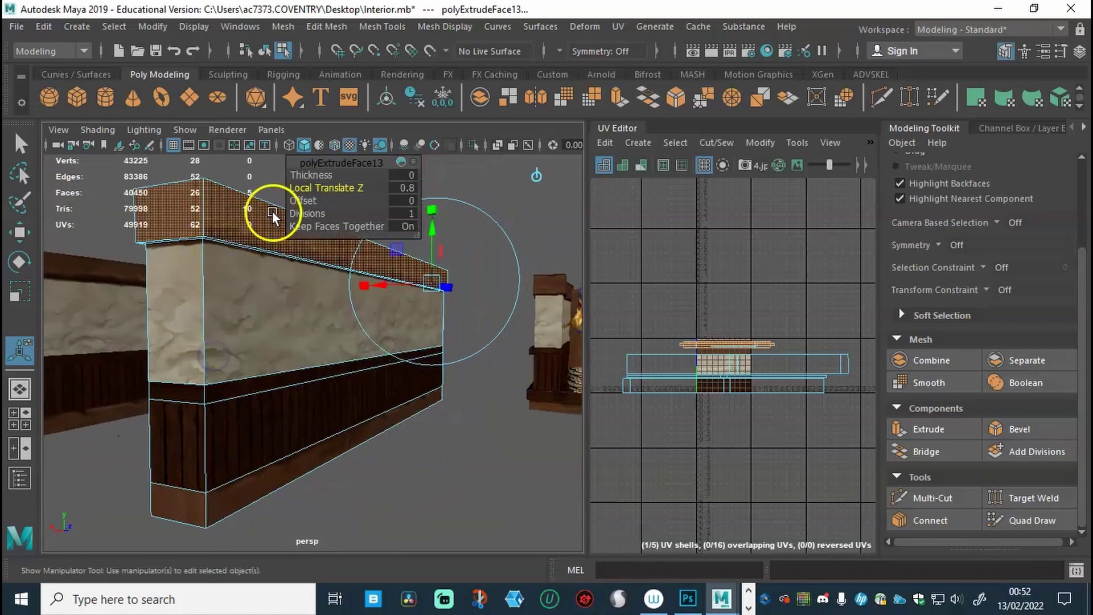
drag(306, 196, 227, 373)
alt+right_drag(263, 380, 273, 431)
right_drag(156, 440, 144, 235)
right_drag(214, 184, 156, 218)
Select the four thin strip faces running around the wall below the plaster
click(151, 439)
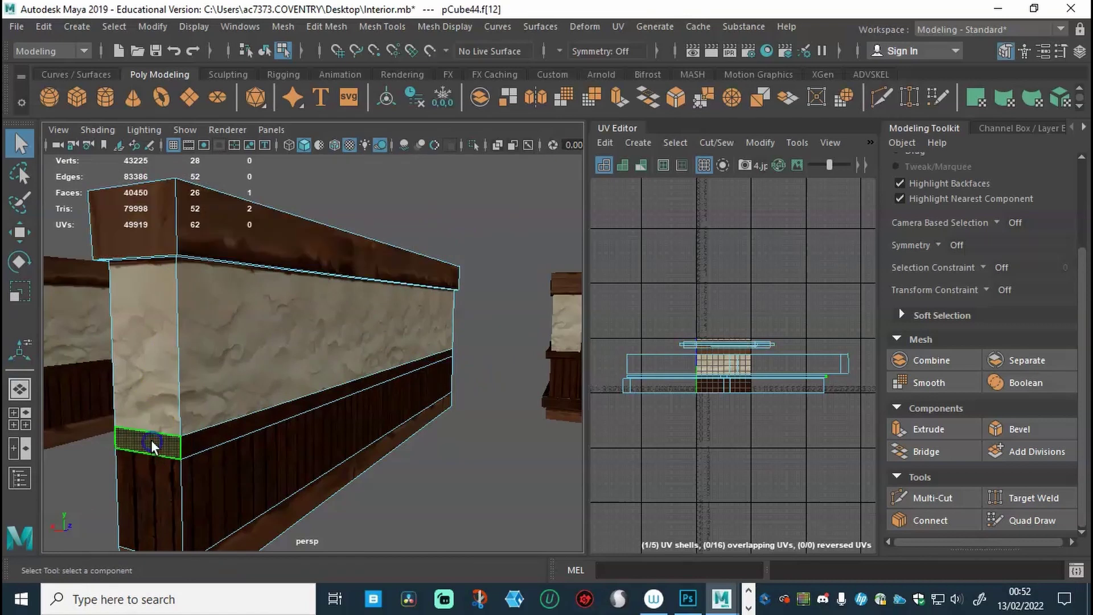
shift+click(235, 424)
shift+click(228, 452)
mouse_move(229, 452)
alt+mouse_down()
mouse_move(288, 452)
mouse_move(232, 453)
alt+mouse_up()
alt+middle_drag(231, 453, 275, 439)
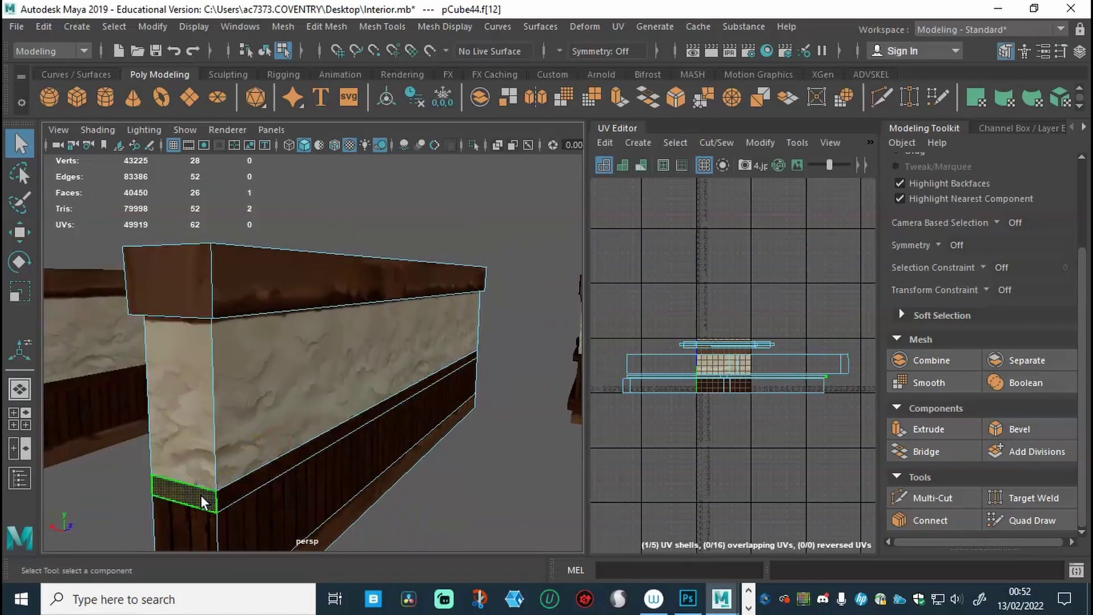
click(243, 491)
key(ctrl+z)
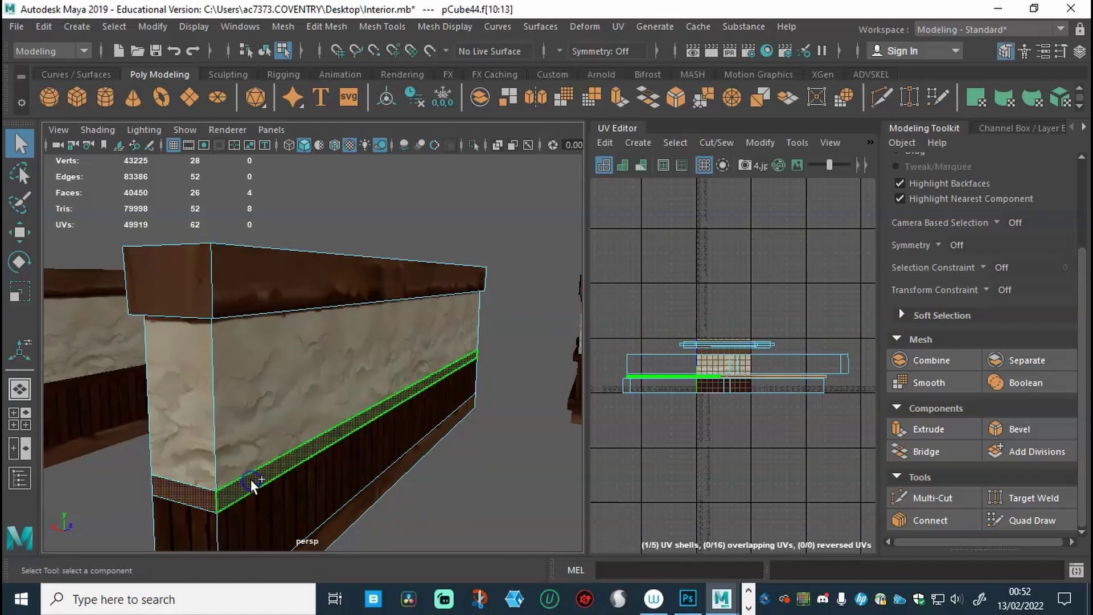
alt+drag(250, 497, 227, 480)
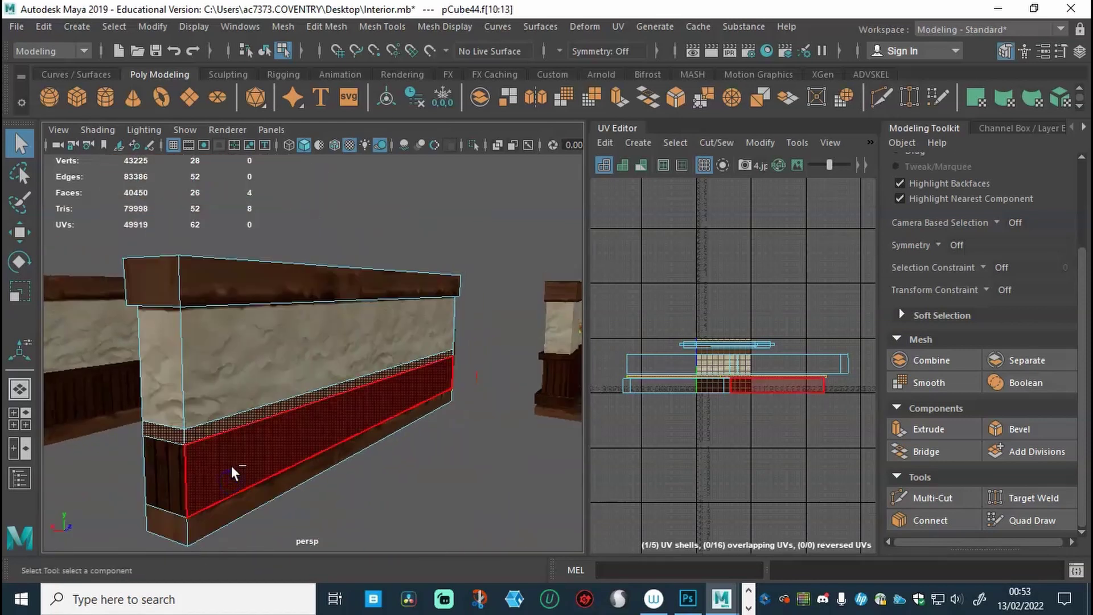
Extrude the strip faces with Local Translate Z at 1.1 to form the ledge
key(ctrl+e)
click(225, 466)
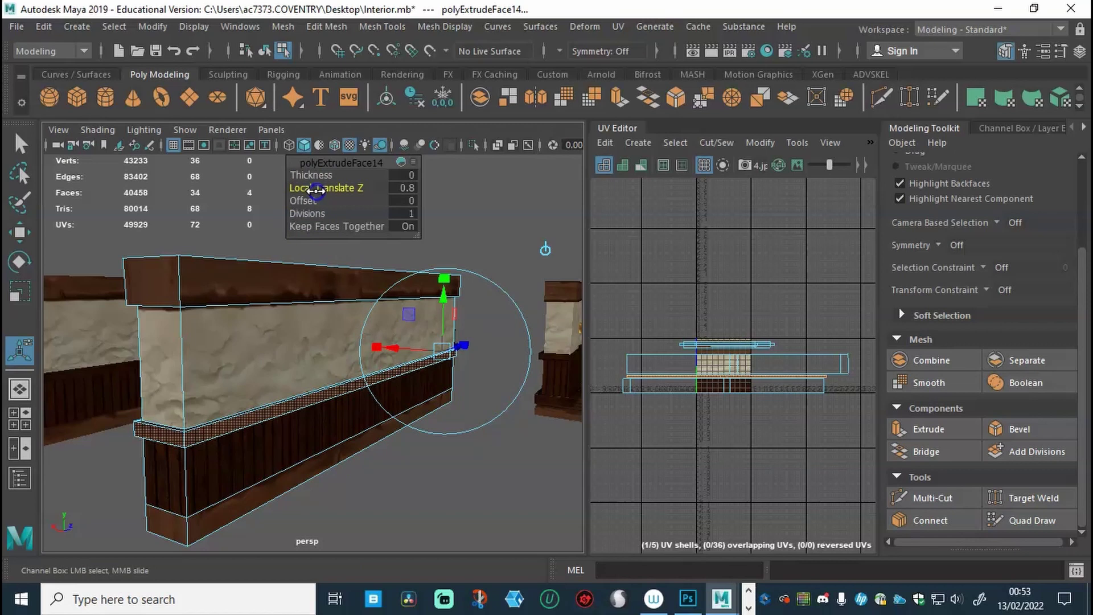
alt+drag(232, 288, 564, 434)
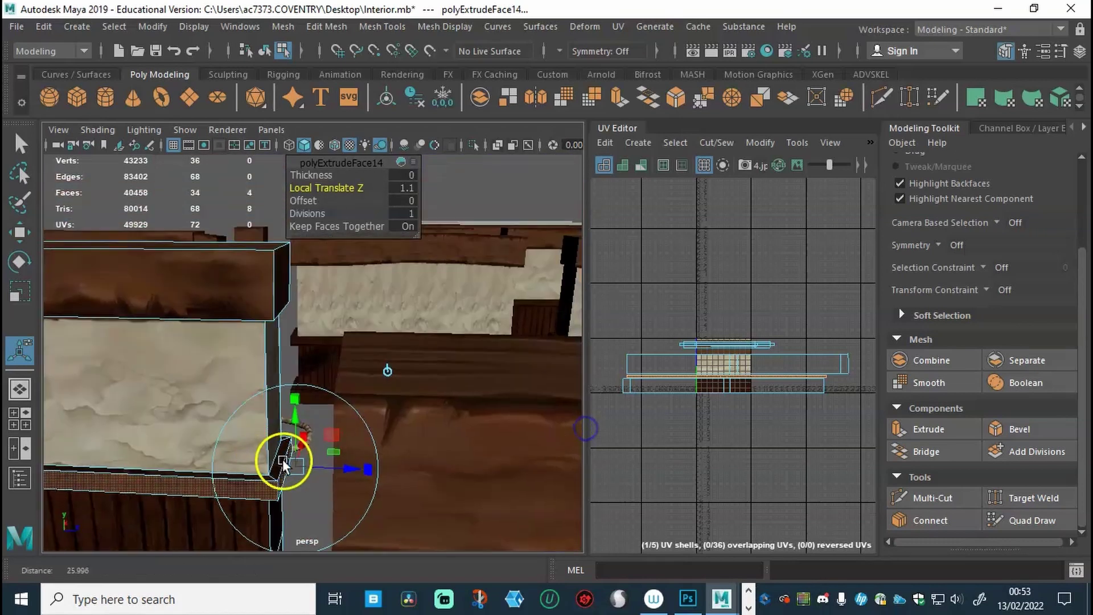
alt+drag(282, 458, 190, 447)
alt+middle_drag(190, 446, 474, 385)
alt+right_drag(474, 385, 327, 419)
mouse_move(327, 419)
alt+mouse_down()
mouse_move(347, 398)
mouse_move(317, 410)
alt+mouse_up()
alt+right_drag(317, 410, 393, 403)
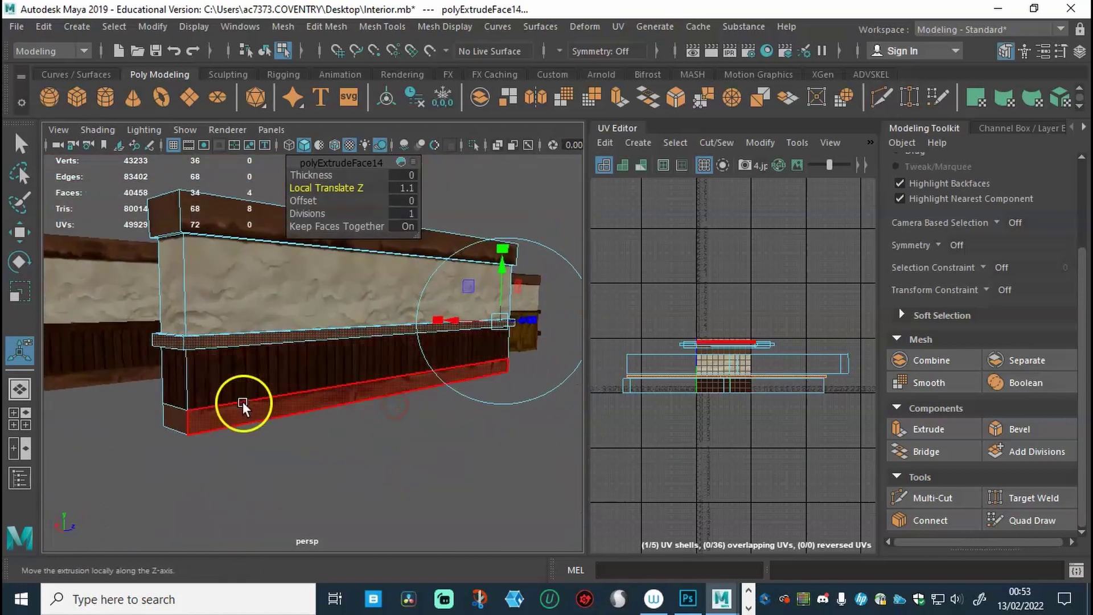
Select the wall's whole bottom strip face loop
click(183, 423)
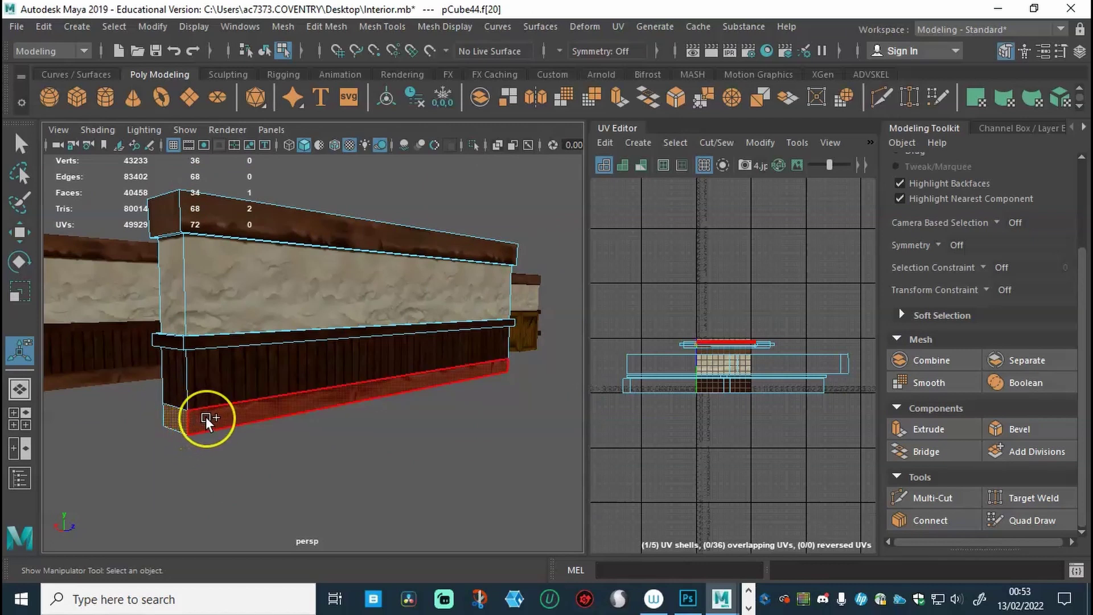
double_click(206, 416)
mouse_move(307, 452)
alt+mouse_down()
mouse_move(452, 446)
mouse_move(443, 427)
mouse_move(429, 441)
mouse_move(320, 457)
alt+mouse_up()
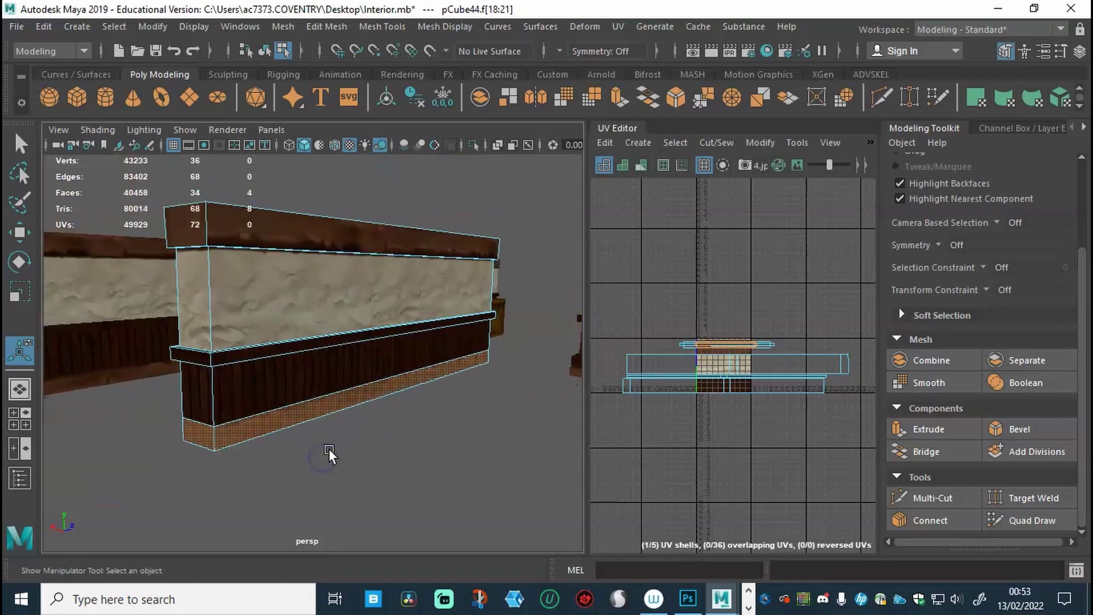
Extrude the bottom strip with Ctrl+E and push Local Translate Z out to 1.7
key(ctrl+e)
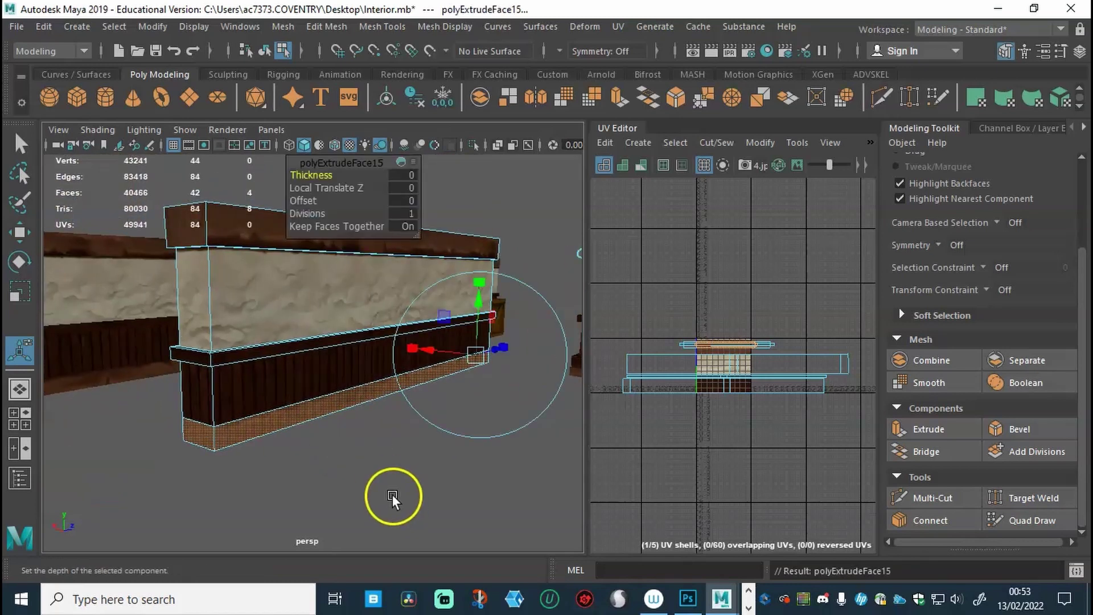
drag(307, 188, 319, 199)
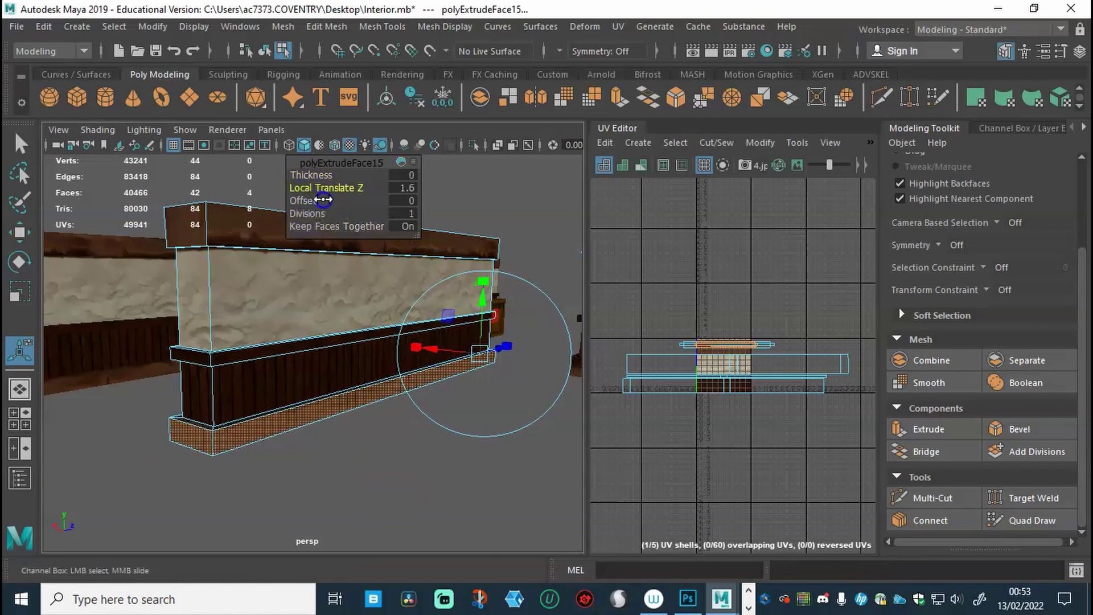
alt+drag(251, 397, 505, 476)
alt+right_drag(505, 476, 379, 481)
alt+drag(379, 481, 392, 460)
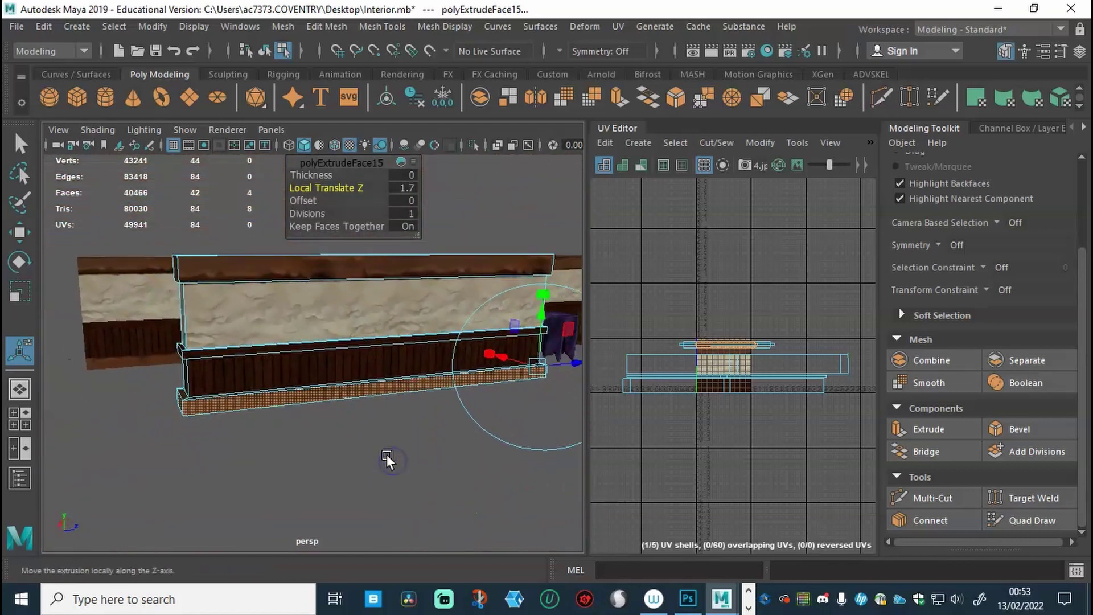
Clear the selection, check the bottom trim and wood panel faces, and review the bench rows
click(354, 445)
click(336, 408)
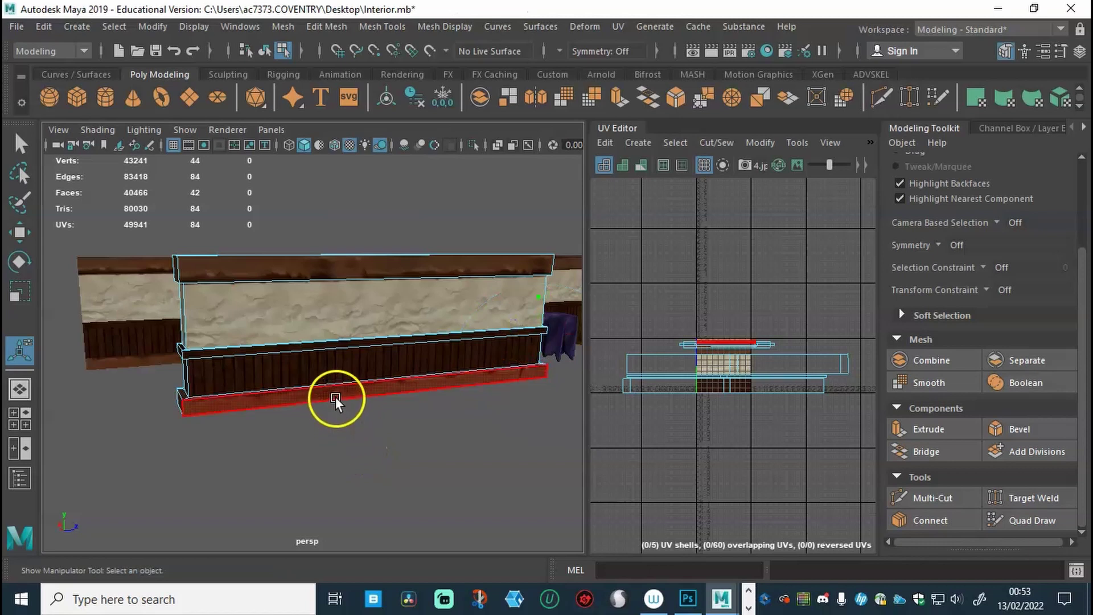
click(335, 373)
alt+drag(334, 370, 427, 438)
alt+right_drag(438, 440, 347, 345)
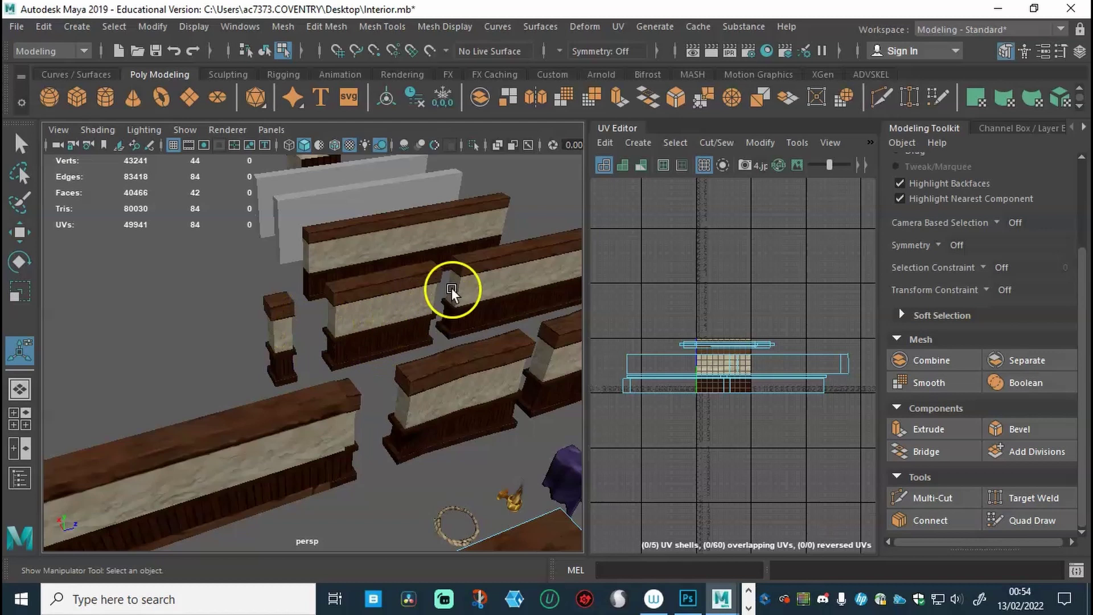
alt+middle_drag(429, 329, 500, 289)
alt+drag(313, 347, 367, 330)
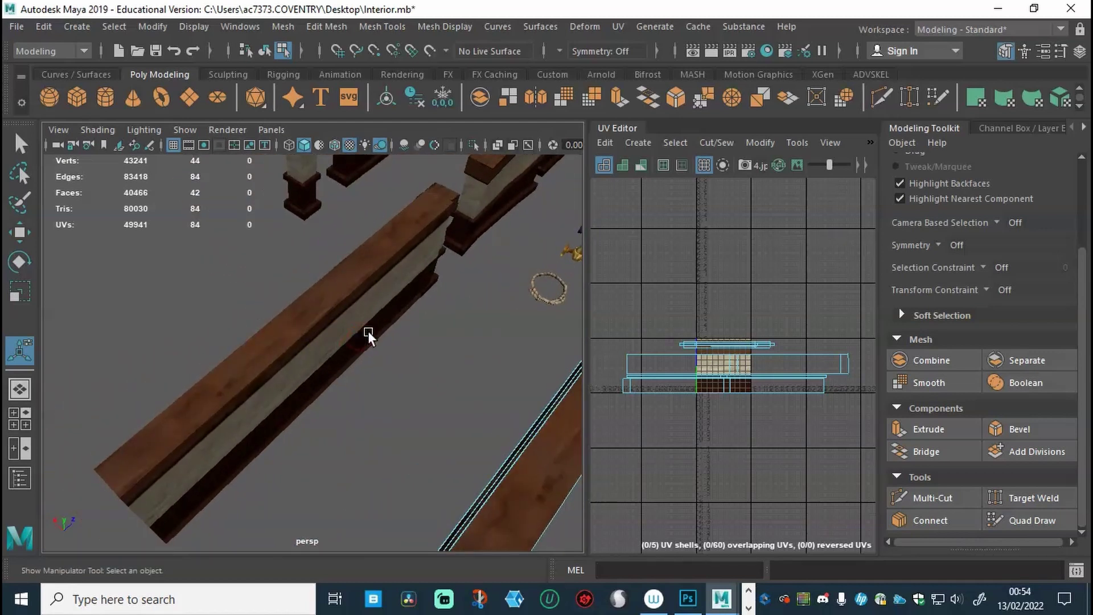
alt+drag(315, 358, 281, 329)
alt+middle_drag(281, 329, 46, 373)
alt+drag(46, 373, 421, 348)
alt+middle_drag(421, 348, 422, 383)
alt+drag(423, 383, 360, 340)
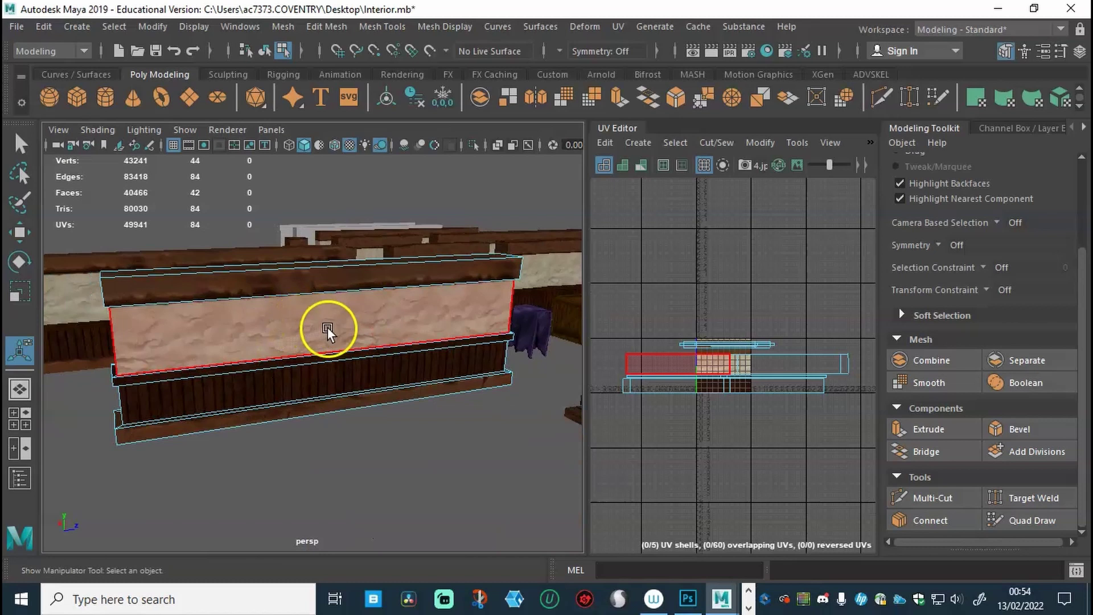
Duplicate the trimmed wall as pCube46 and slide it left along the bench row
scroll(319, 323, down, 5)
click(318, 350)
scroll(340, 342, up, 5)
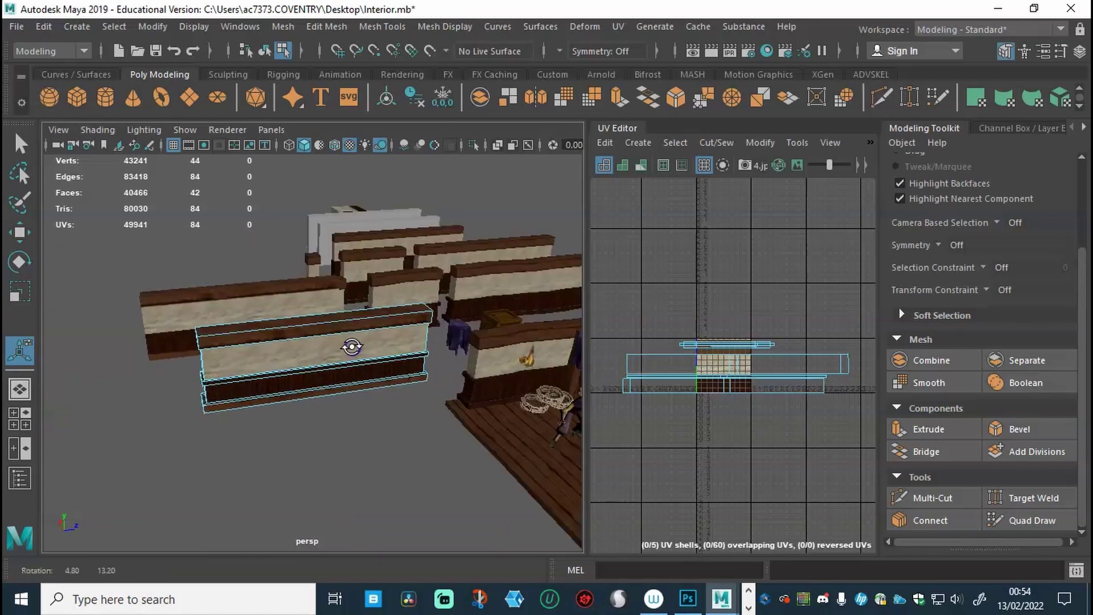
right_drag(346, 349, 436, 167)
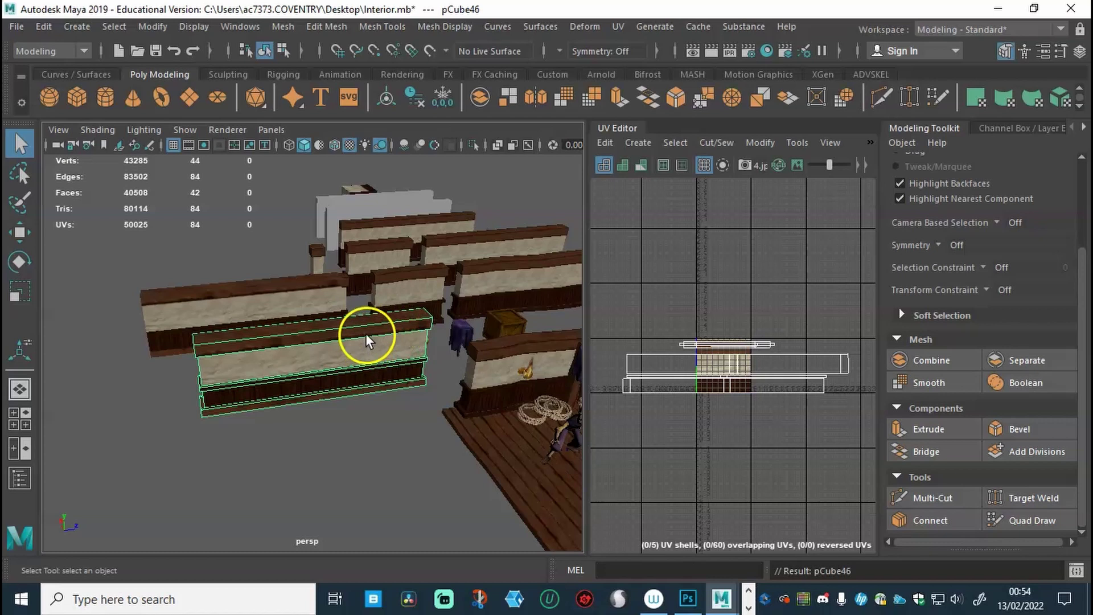
key(w)
drag(381, 351, 144, 369)
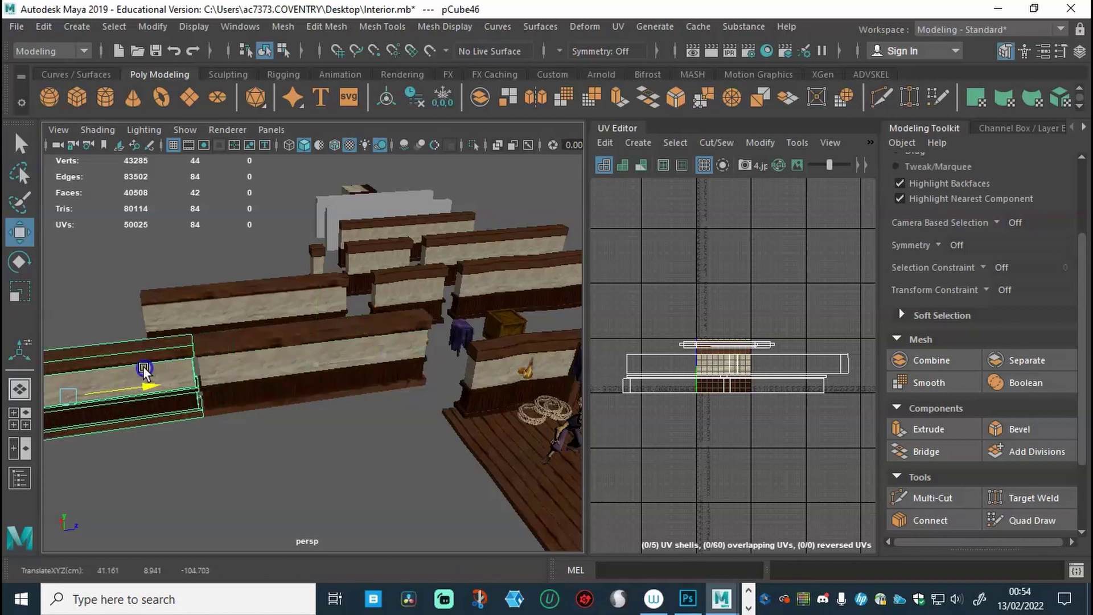
drag(70, 364, 118, 334)
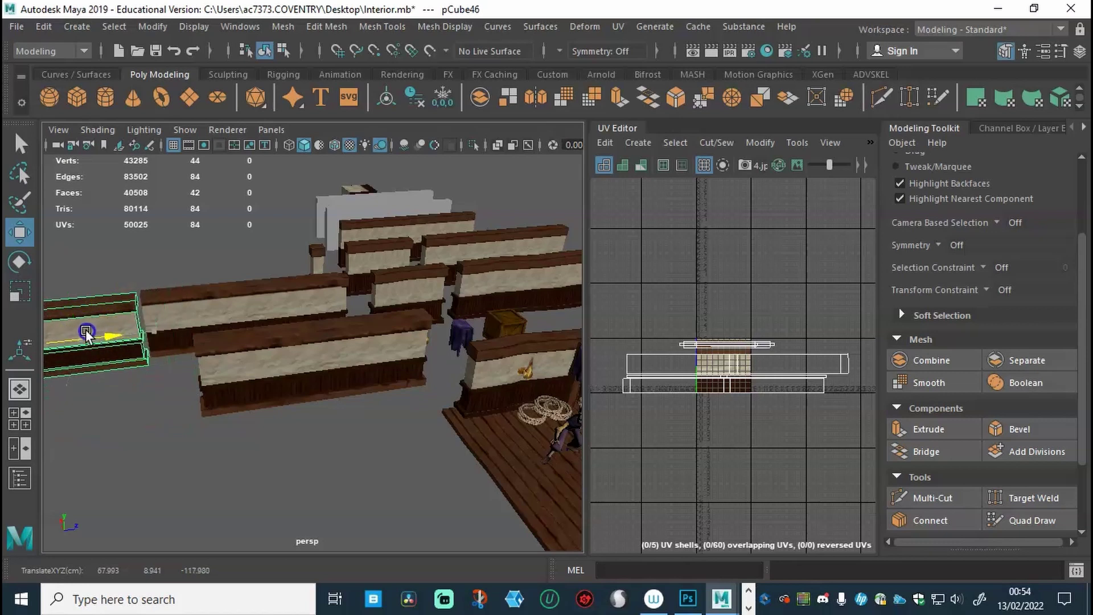
alt+drag(209, 402, 285, 397)
click(306, 361)
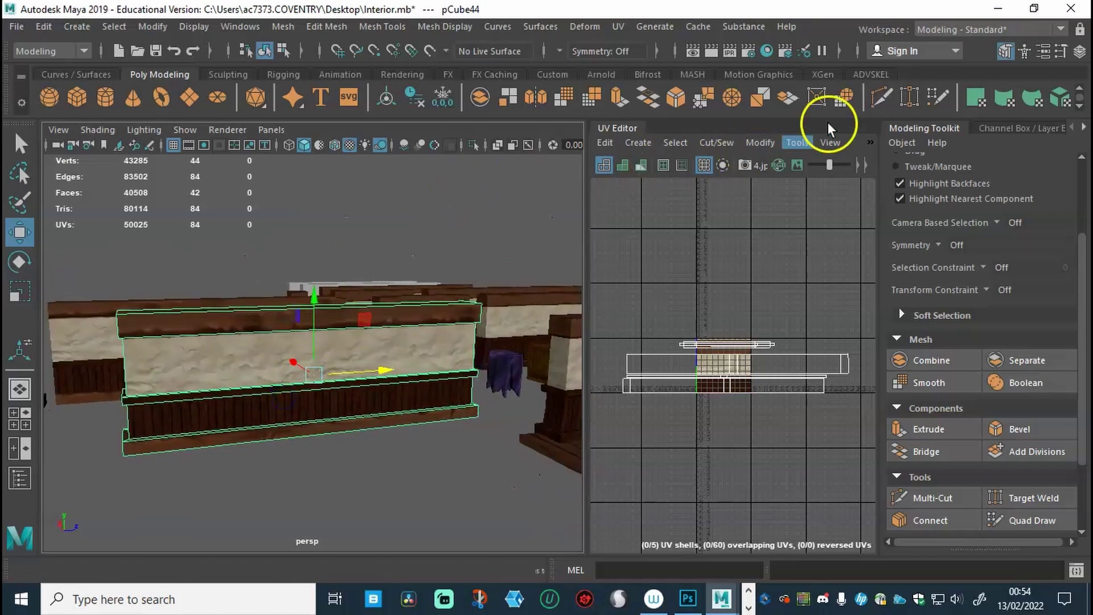
Insert seven evenly spaced vertical edge loops across the wall with Multi-Cut
click(881, 100)
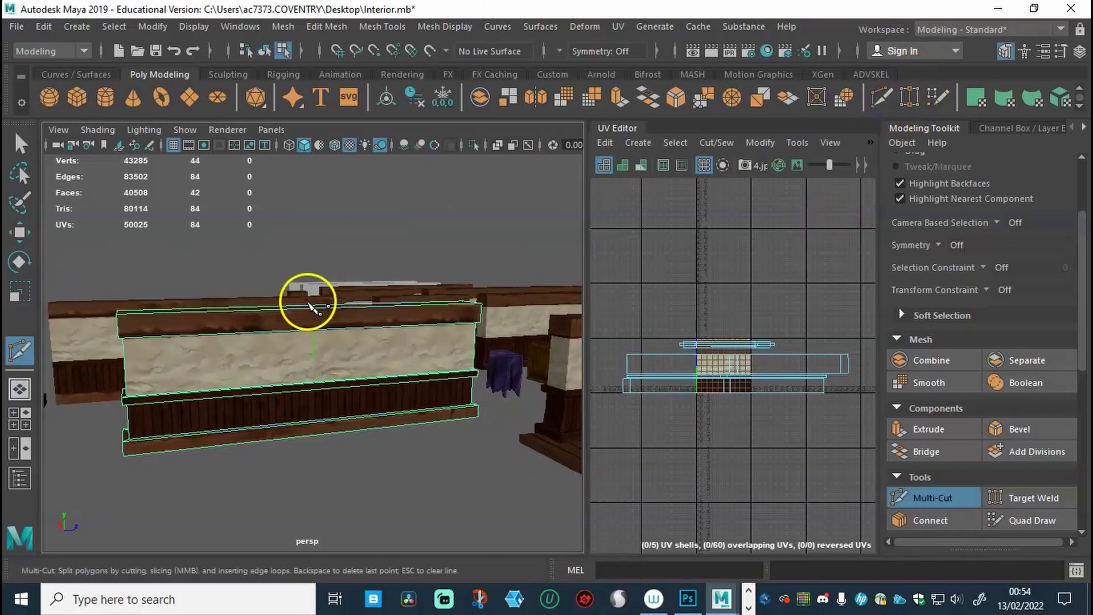
key(ctrl)
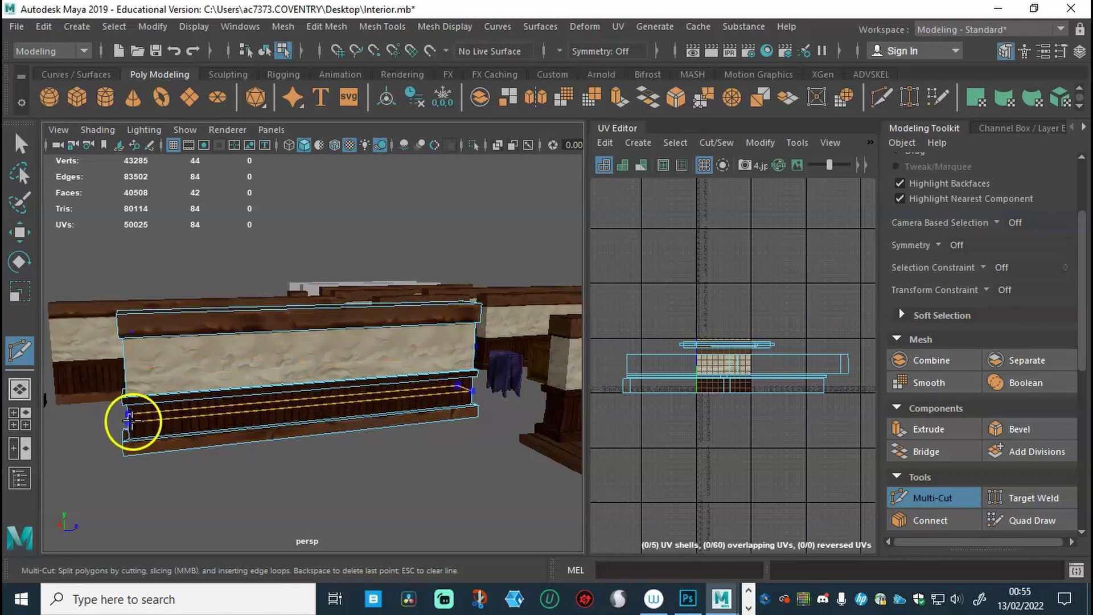
mouse_move(313, 420)
alt+mouse_down()
mouse_move(300, 430)
mouse_move(288, 407)
mouse_move(317, 434)
mouse_move(323, 401)
alt+mouse_up()
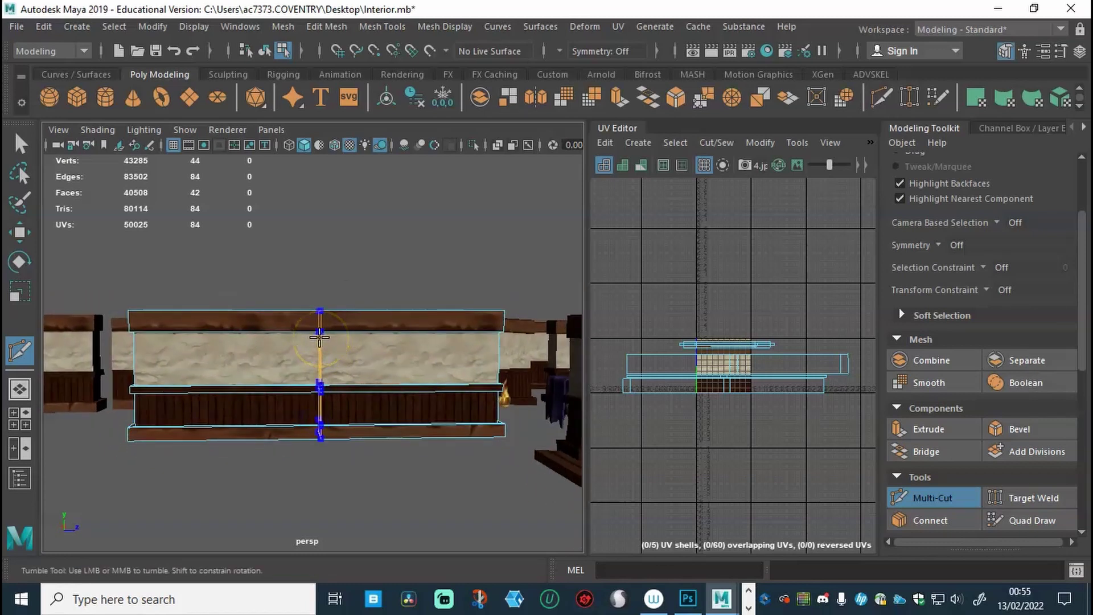
ctrl+click(320, 338)
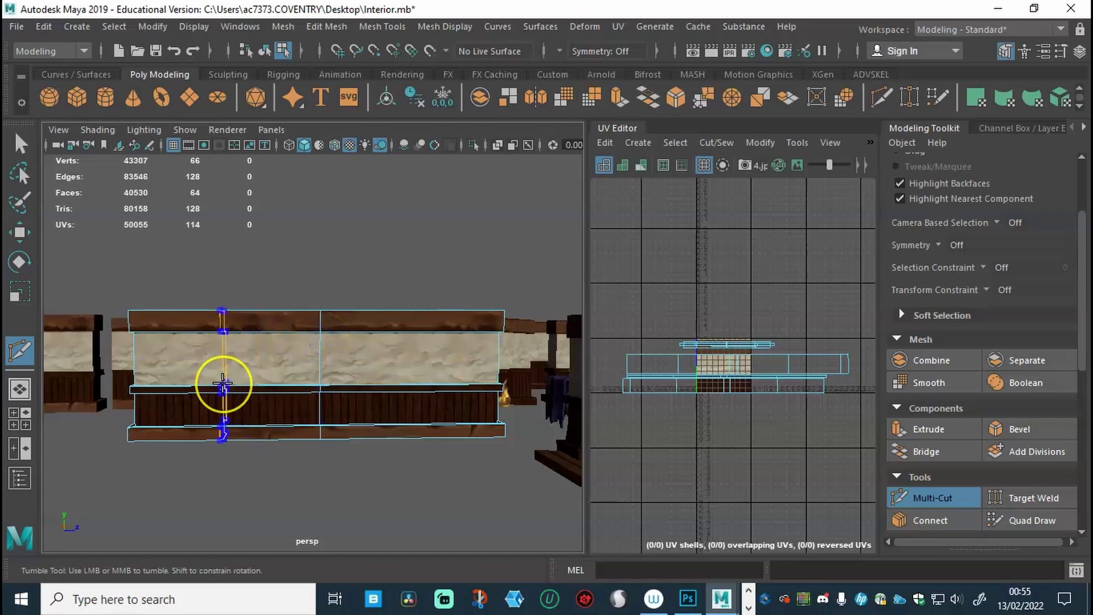
ctrl+click(222, 383)
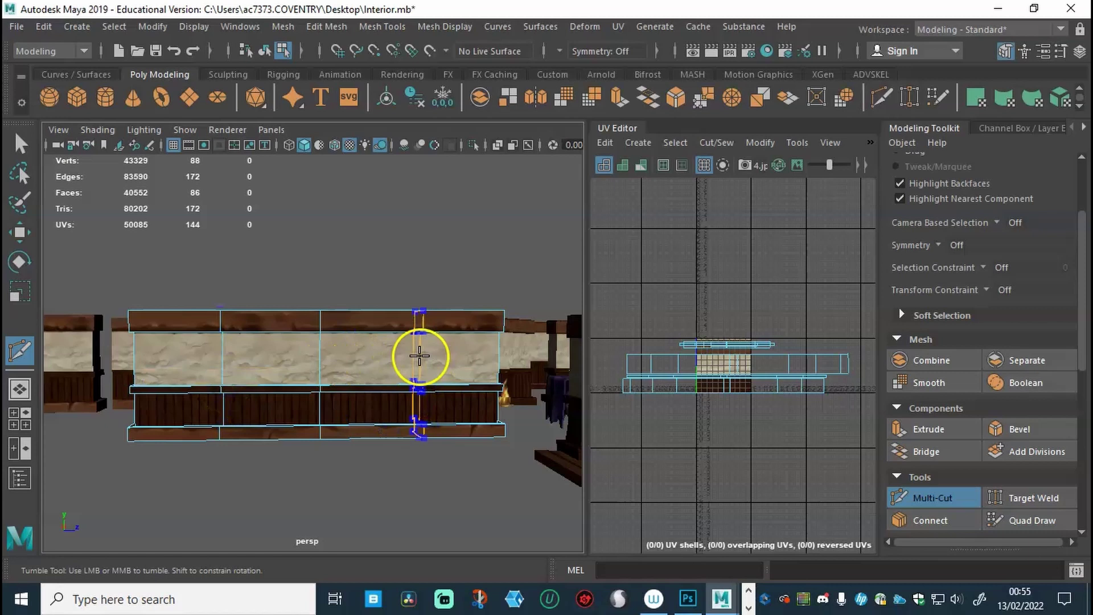
ctrl+click(419, 356)
ctrl+click(470, 359)
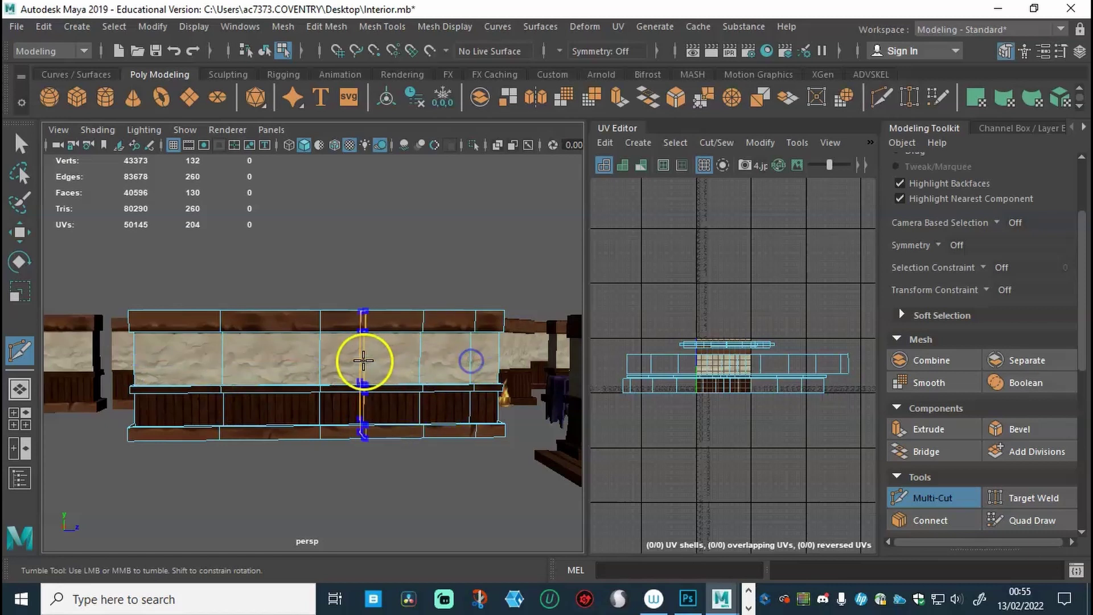
ctrl+click(371, 358)
ctrl+click(274, 357)
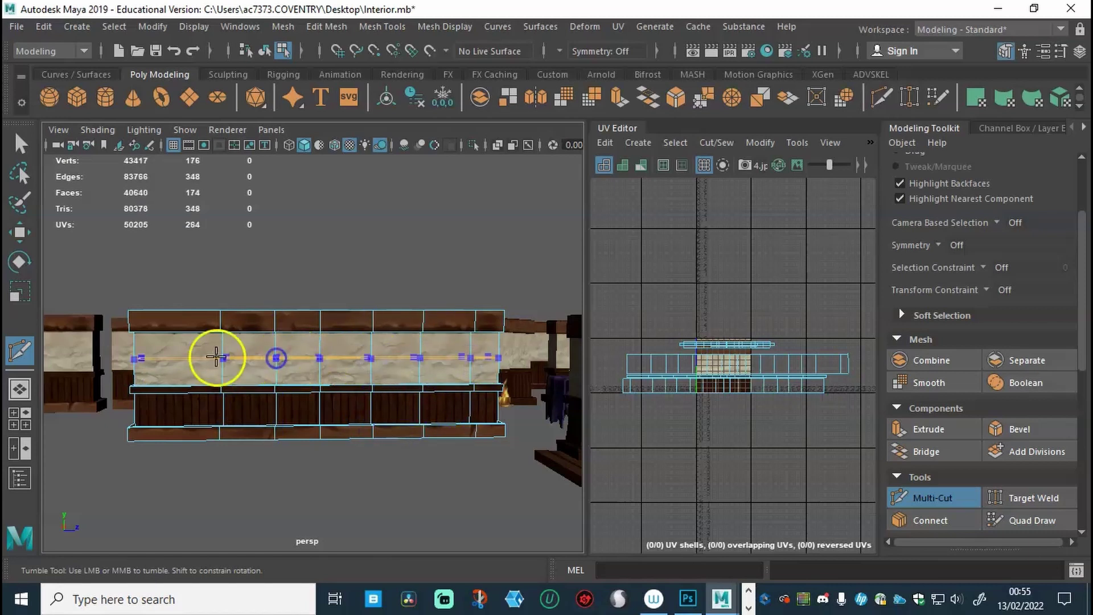
ctrl+click(172, 353)
Orbit around the wall to inspect the new edge-loop cuts
alt+drag(317, 373, 261, 374)
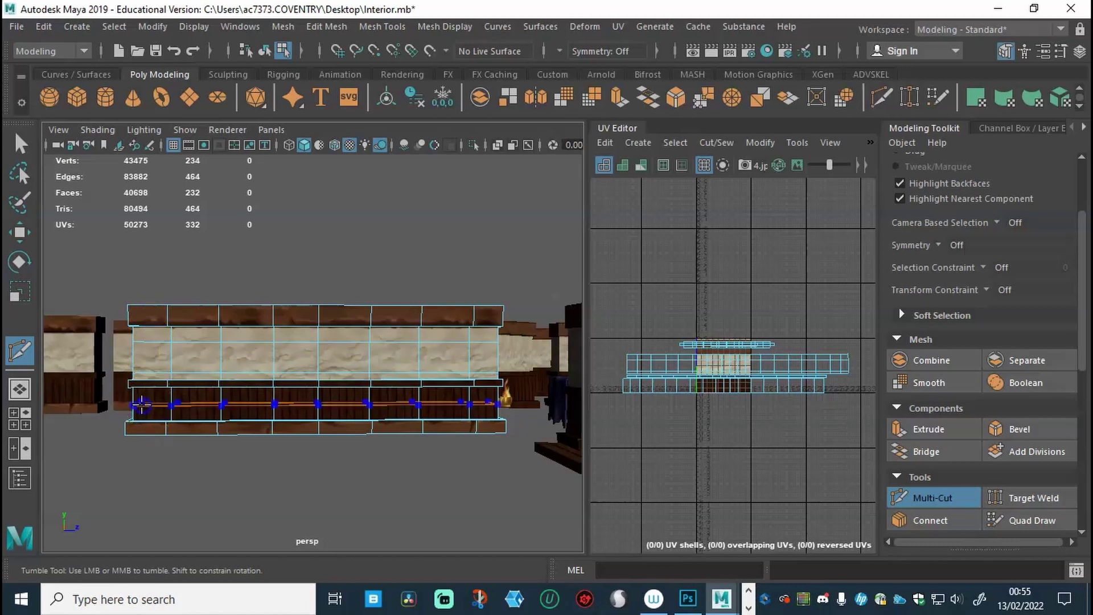
alt+drag(354, 422, 204, 429)
alt+right_drag(205, 429, 238, 418)
alt+drag(238, 417, 205, 398)
alt+right_drag(205, 399, 350, 380)
alt+drag(350, 379, 349, 428)
alt+drag(326, 431, 348, 384)
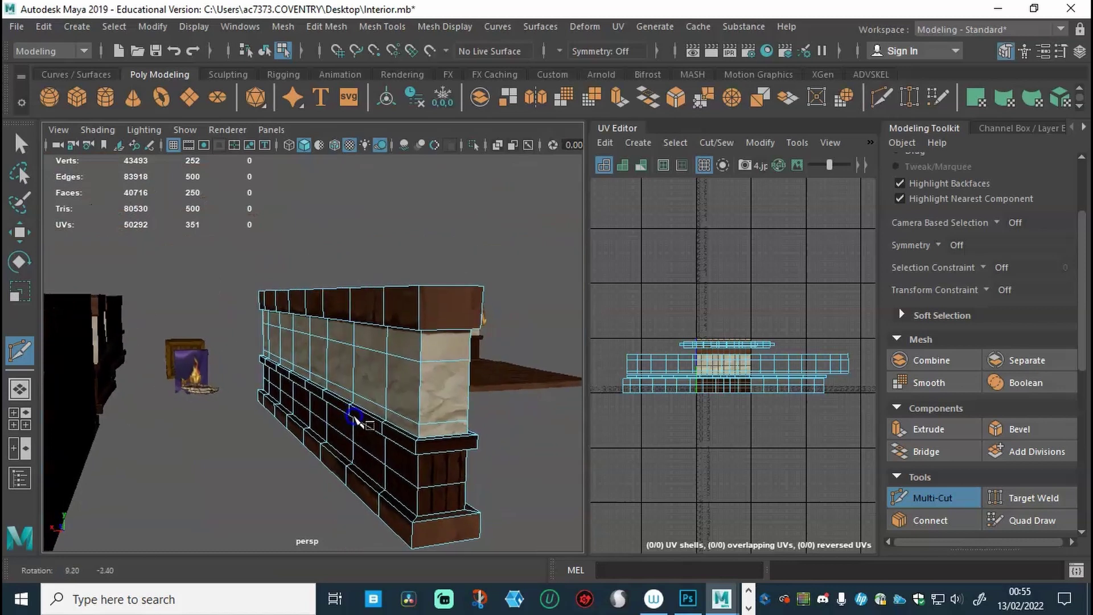
alt+drag(390, 421, 347, 415)
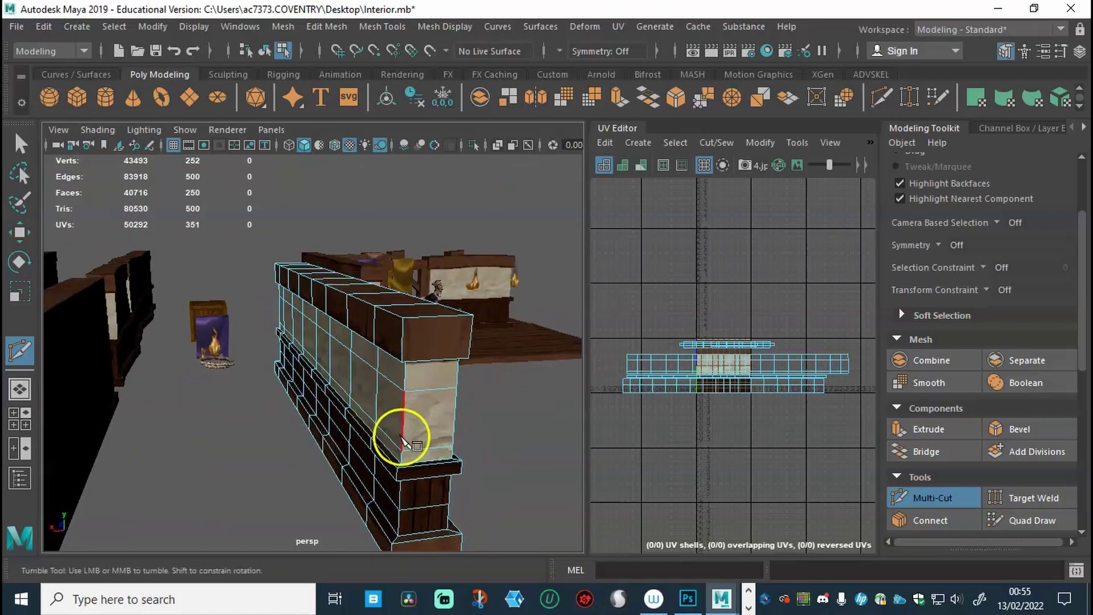
scroll(406, 440, up, 6)
scroll(451, 431, down, 6)
Switch the wall to vertex editing from the component marking menu
alt+drag(471, 459, 363, 468)
right_drag(365, 177, 363, 246)
right_drag(330, 195, 304, 174)
alt+drag(353, 361, 338, 417)
Turn on soft selection and set its falloff radius over the wall top
click(20, 143)
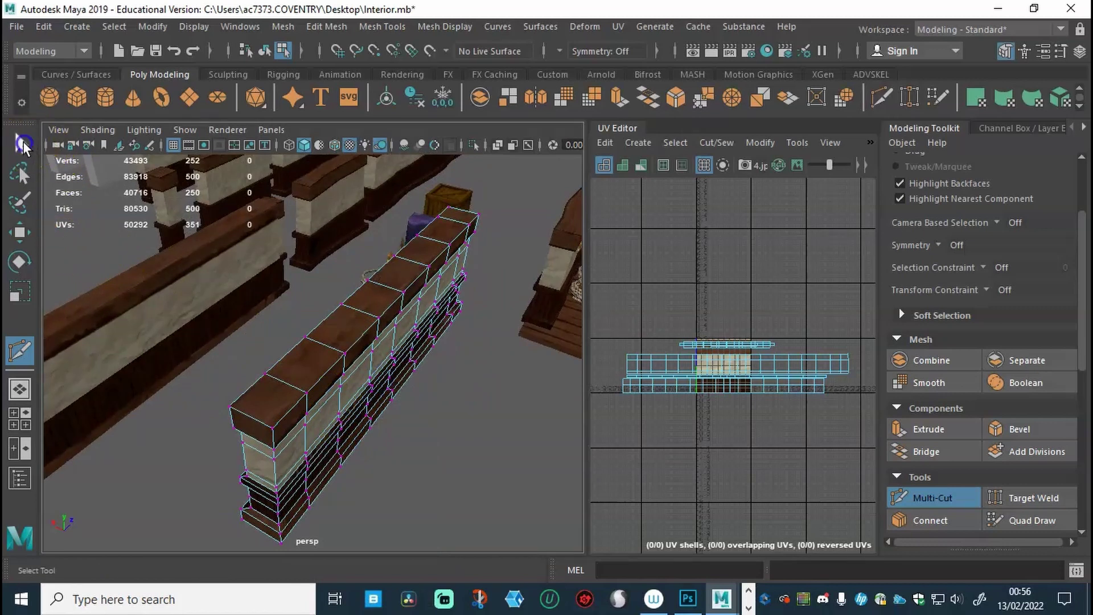
alt+drag(312, 424, 334, 386)
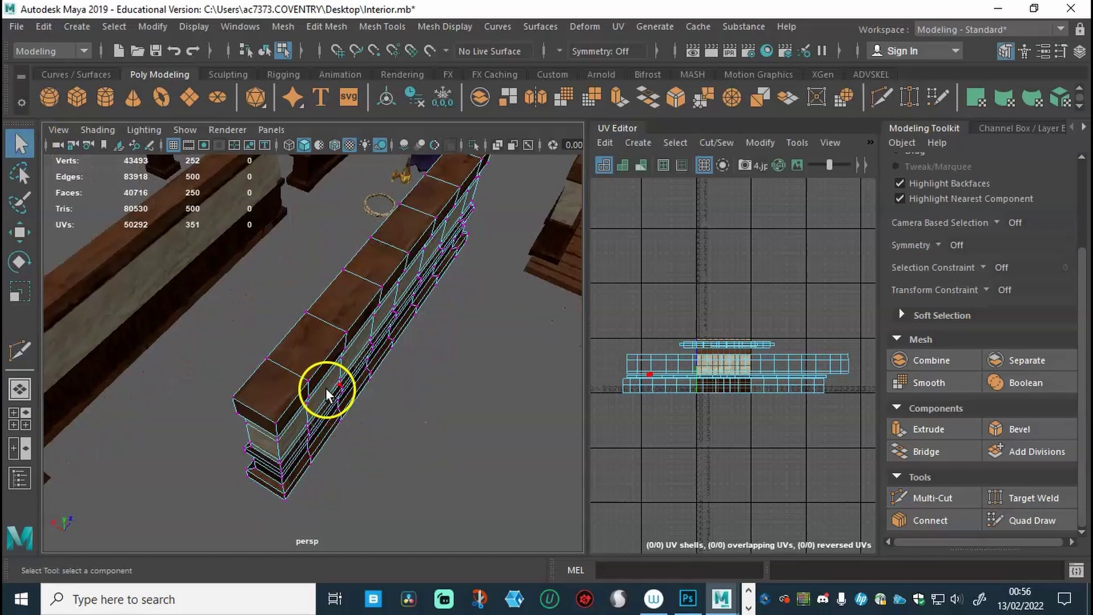
key(b)
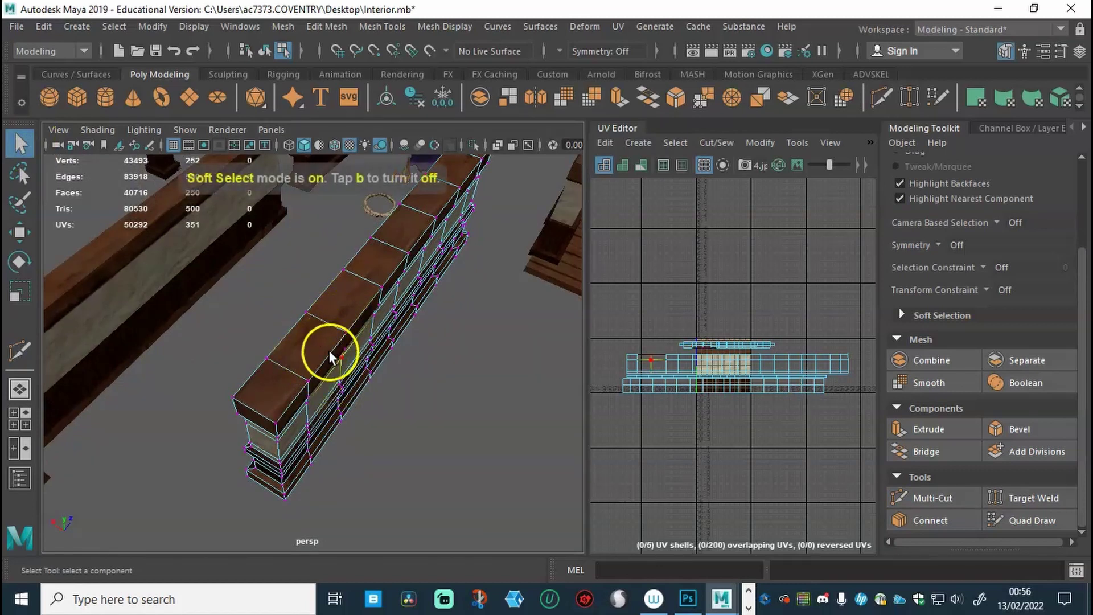
drag(329, 339, 361, 333)
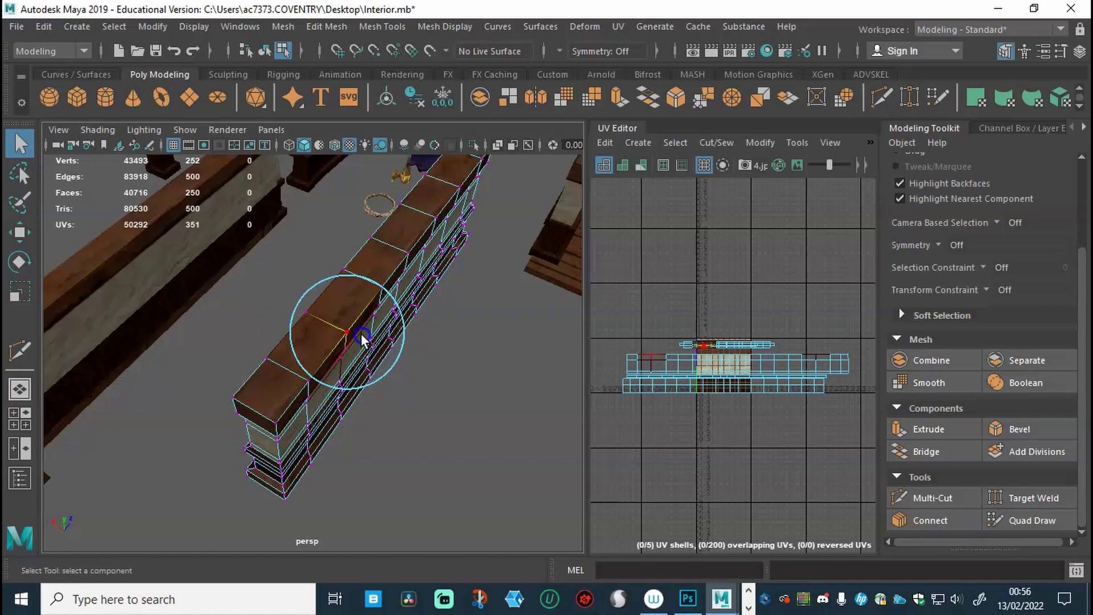
alt+drag(362, 415, 341, 365)
Nudge top-edge vertex pCube44.vtx[188] slightly along X to 38.389
click(307, 325)
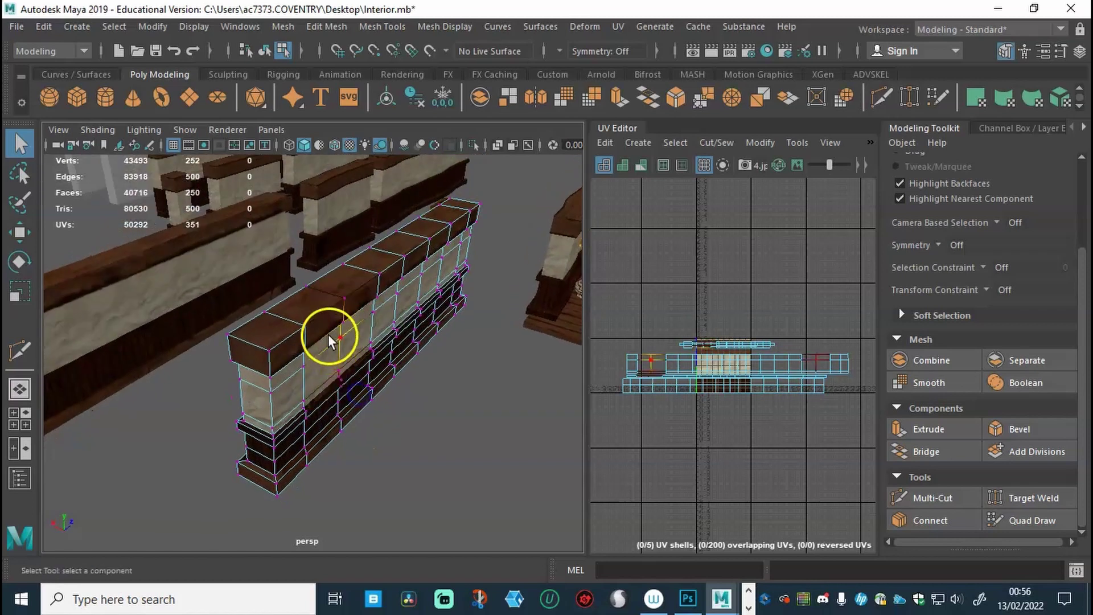
click(306, 325)
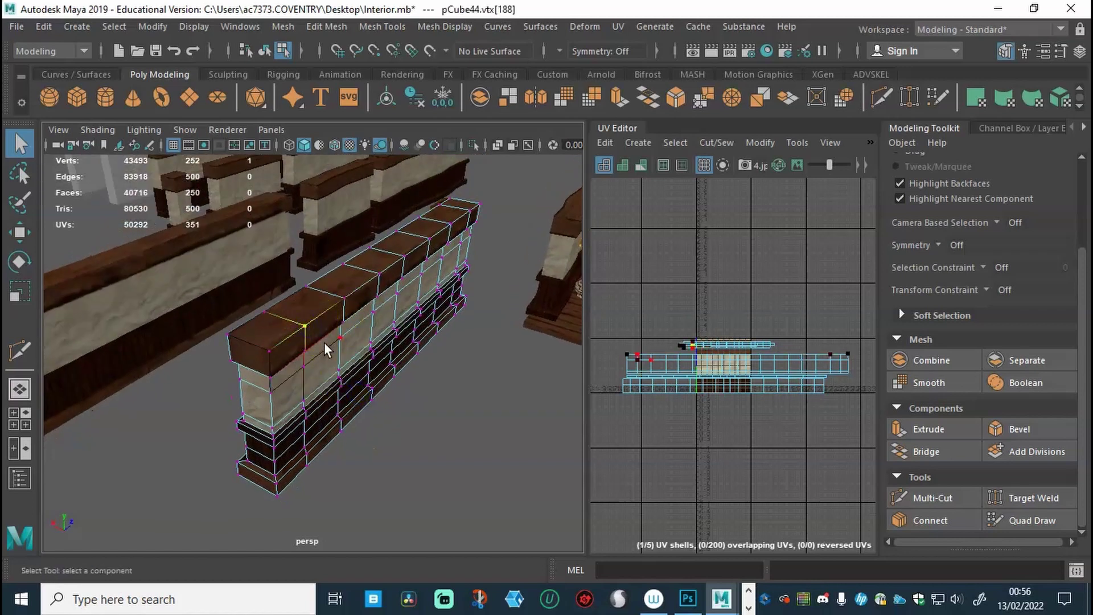
key(w)
click(275, 312)
mouse_move(275, 312)
mouse_down()
mouse_move(301, 294)
mouse_move(288, 317)
mouse_up()
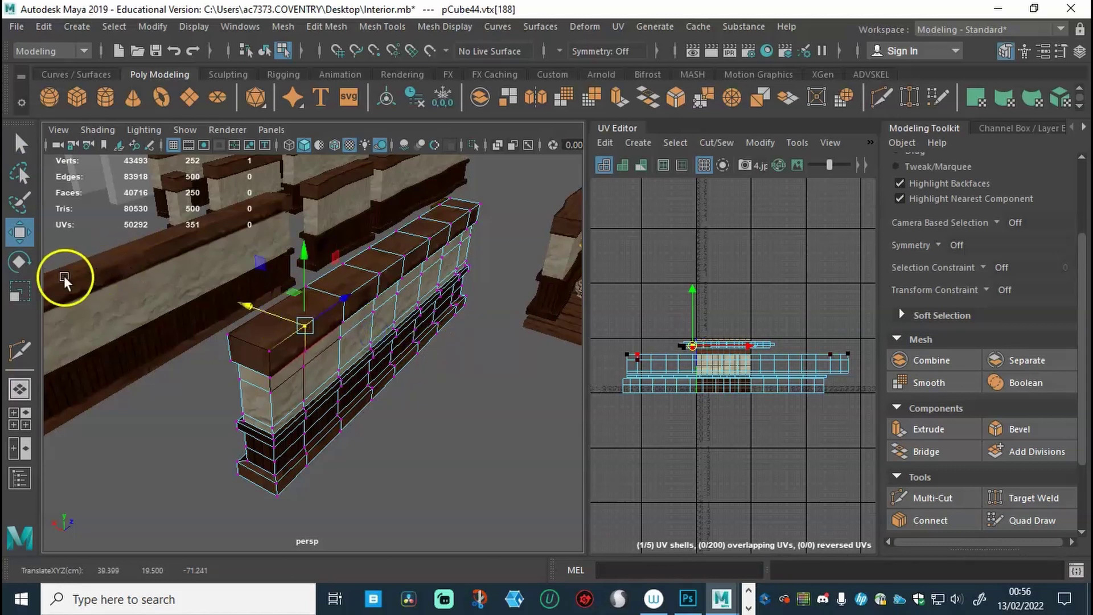
Open the Move Tool settings window and move it aside
click(20, 233)
double_click(21, 233)
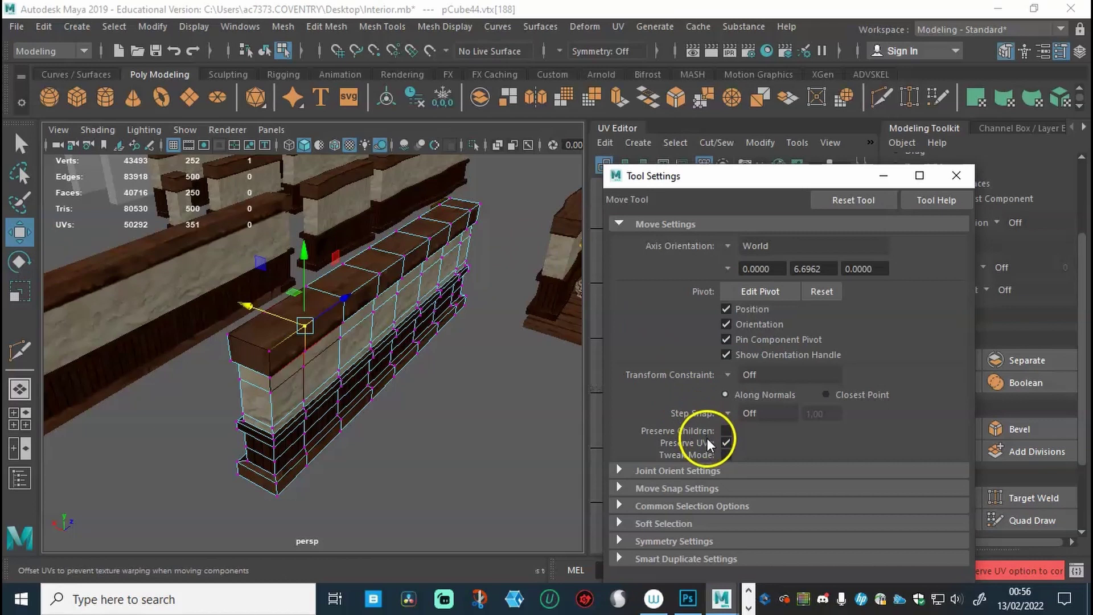
drag(695, 177, 716, 147)
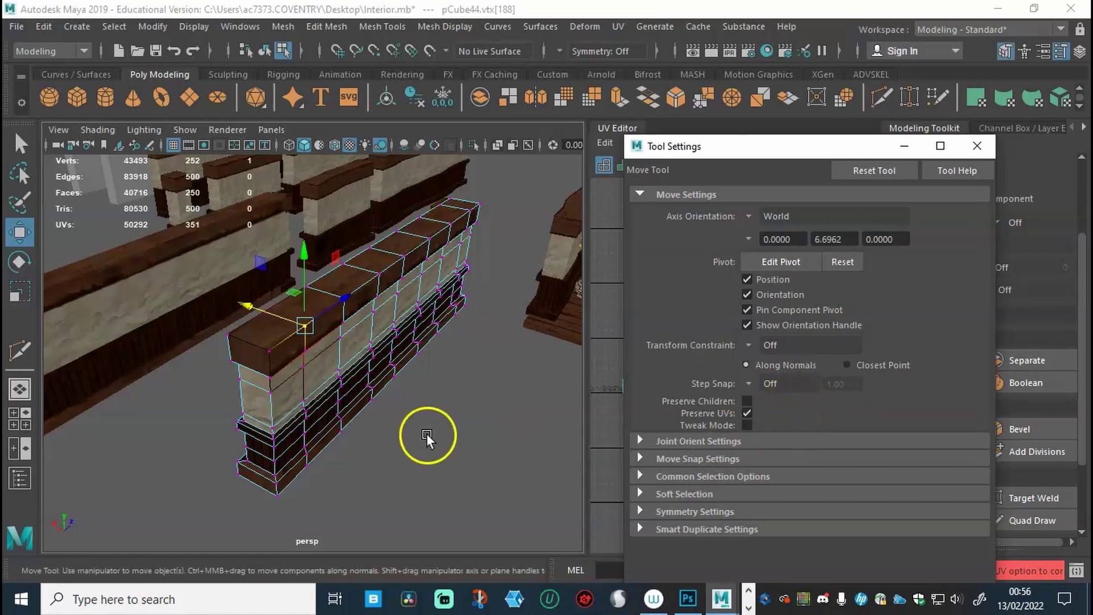
alt+drag(569, 450, 375, 385)
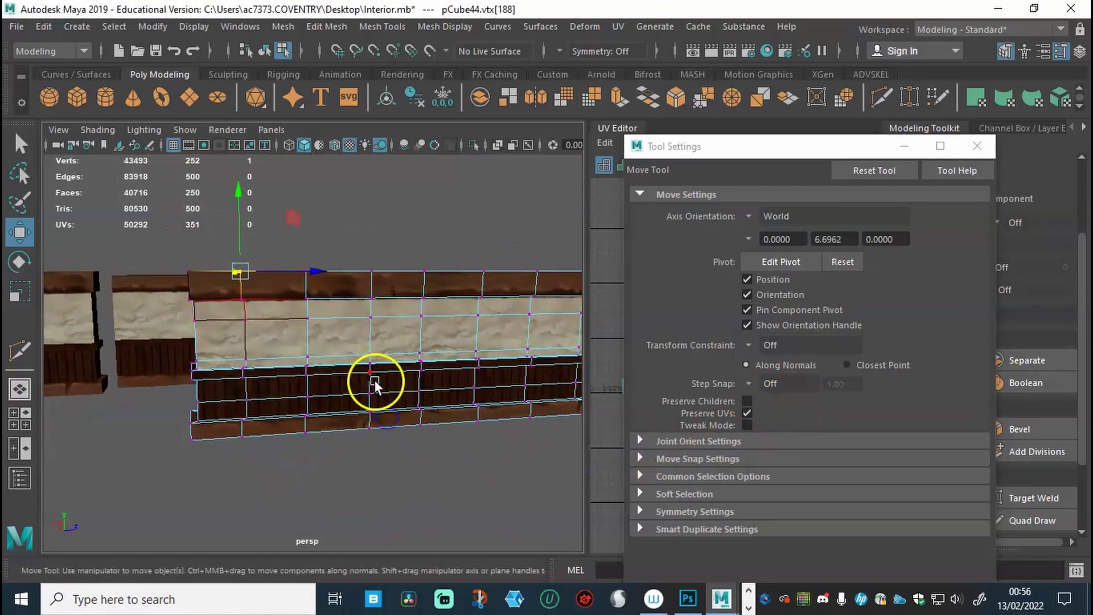
Select a vertical edge loop, turn off Preserve UVs, and slide the loop along X, undoing the last shift
click(21, 144)
right_drag(370, 347, 387, 137)
double_click(371, 336)
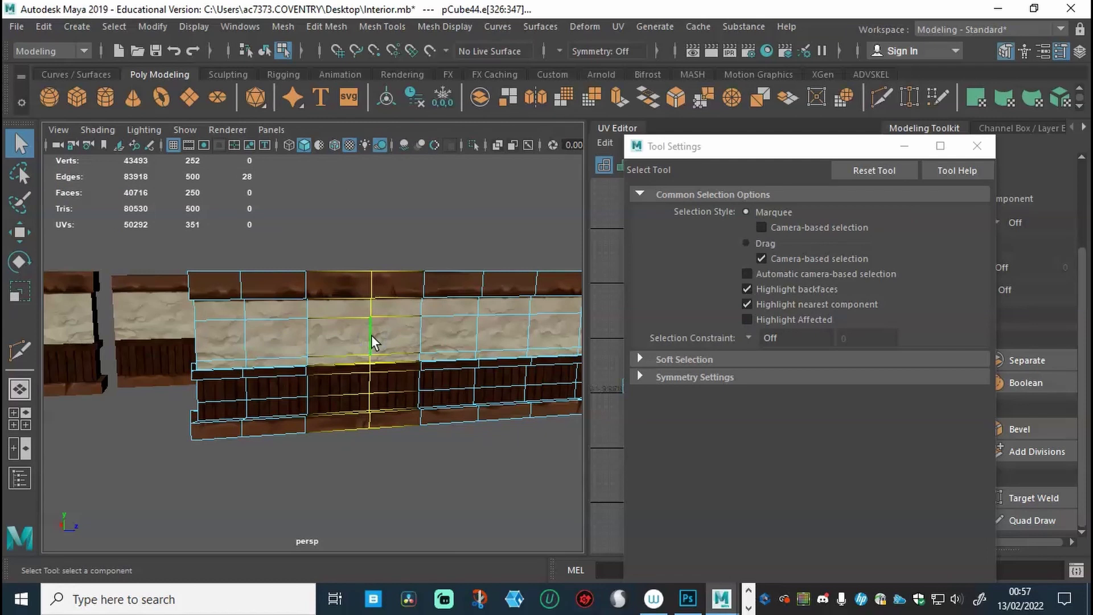
key(w)
mouse_move(422, 340)
mouse_down()
mouse_move(394, 344)
mouse_move(439, 345)
mouse_move(405, 349)
mouse_move(425, 348)
mouse_up()
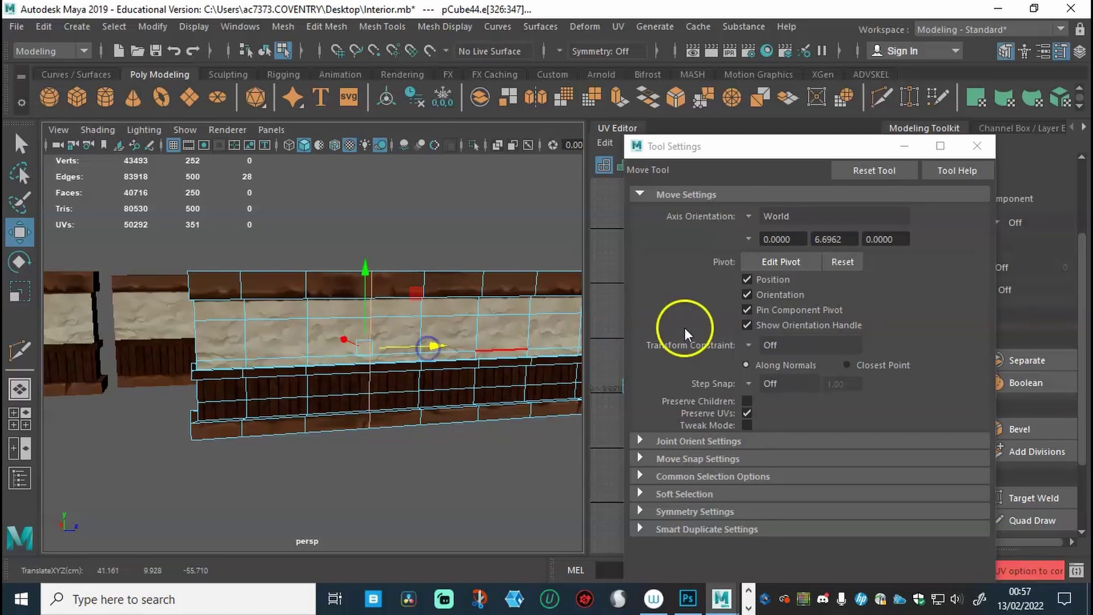
click(746, 413)
drag(424, 349, 408, 344)
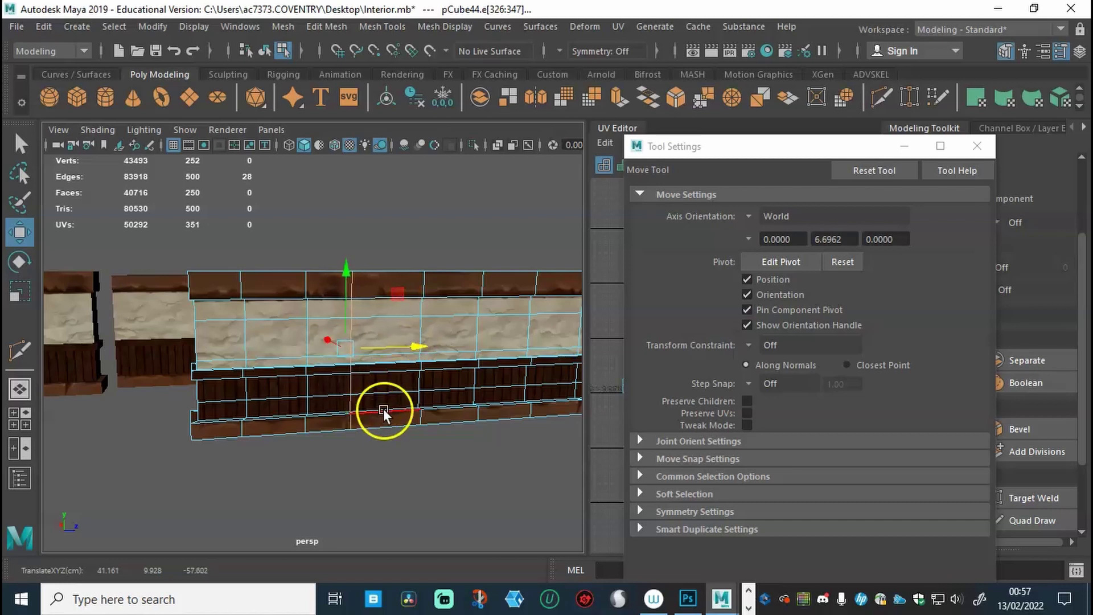
key(ctrl+z)
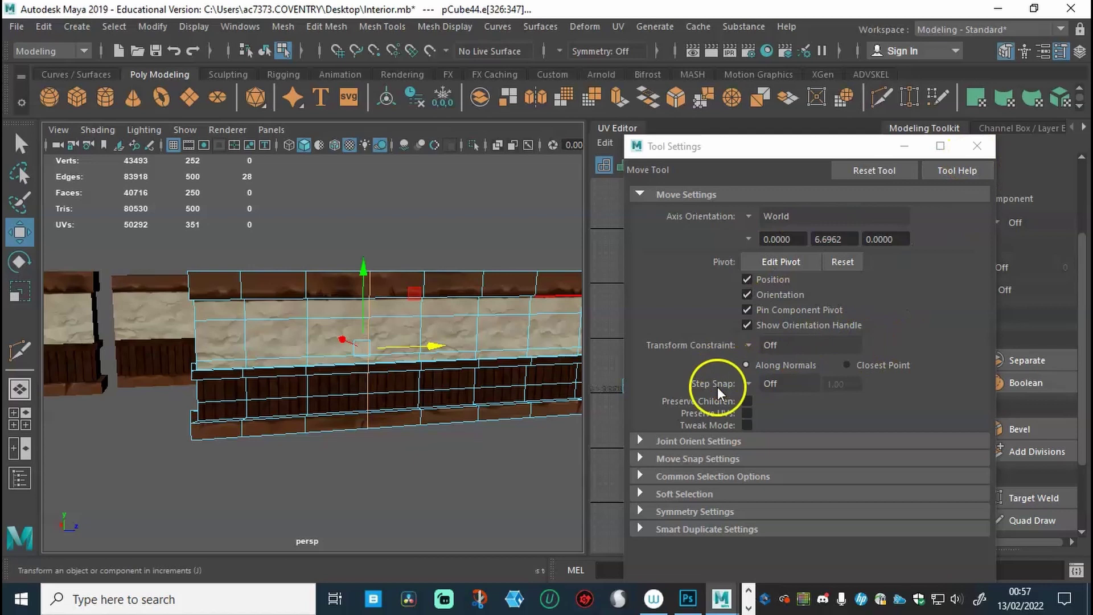
Close Tool Settings and return the wall to vertex editing
click(978, 146)
alt+drag(575, 341, 473, 347)
right_drag(473, 347, 346, 177)
mouse_move(401, 348)
alt+mouse_down()
mouse_move(421, 360)
mouse_move(401, 349)
alt+mouse_up()
With soft select on, nudge a top-plank vertex sideways along X
key(b)
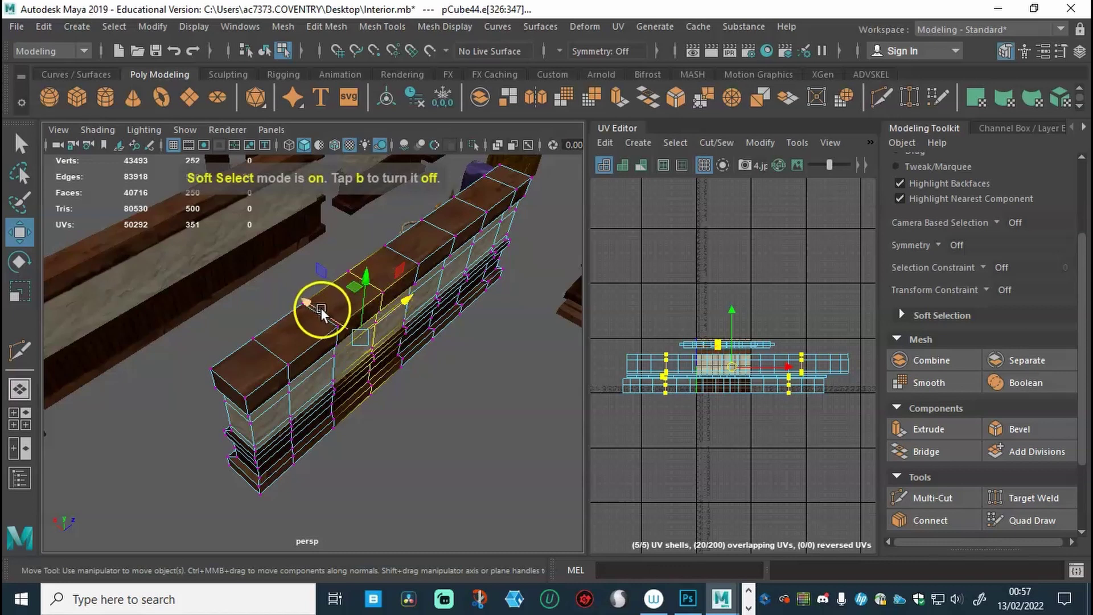
click(383, 292)
drag(347, 271, 342, 266)
alt+drag(430, 383, 506, 433)
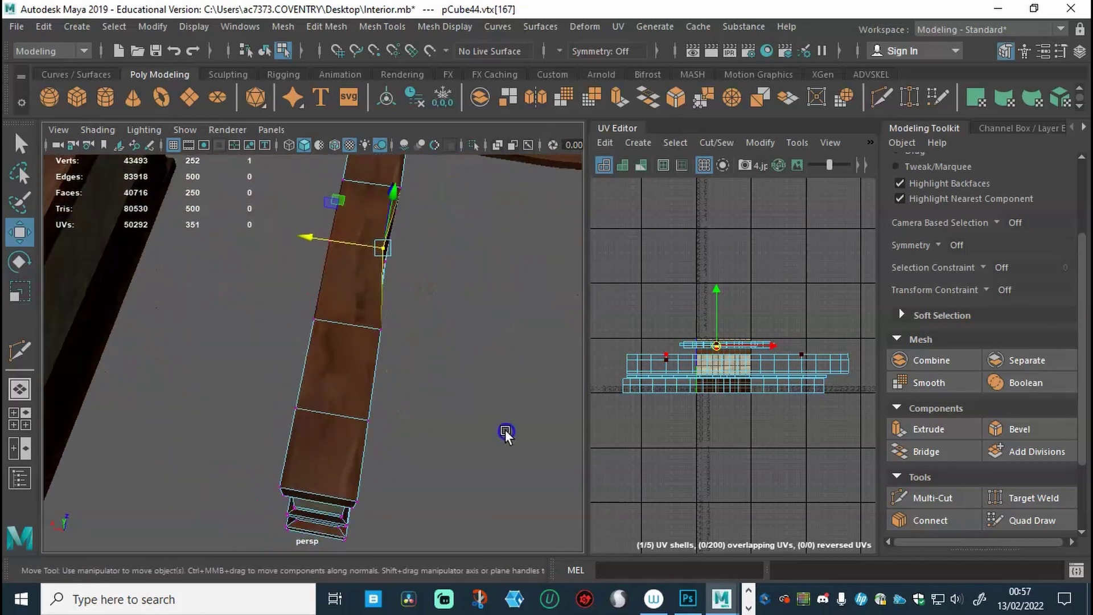
drag(344, 251, 293, 333)
Shift the plank's upper edge loops slightly right and left, then select its lower vertices
drag(308, 374, 377, 398)
drag(303, 387, 305, 384)
drag(405, 312, 367, 276)
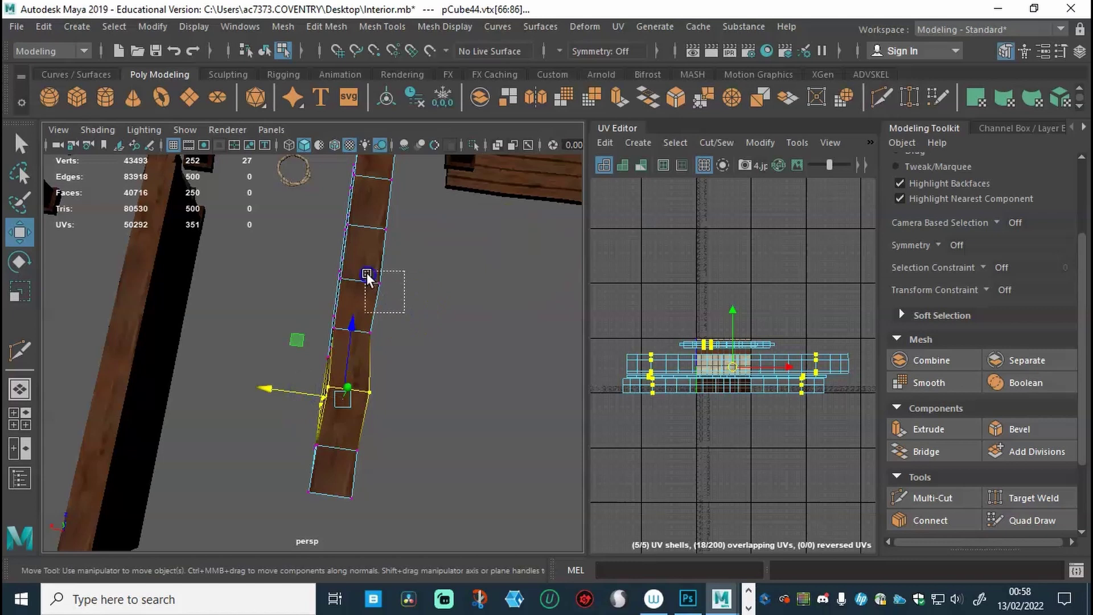
drag(335, 214, 326, 248)
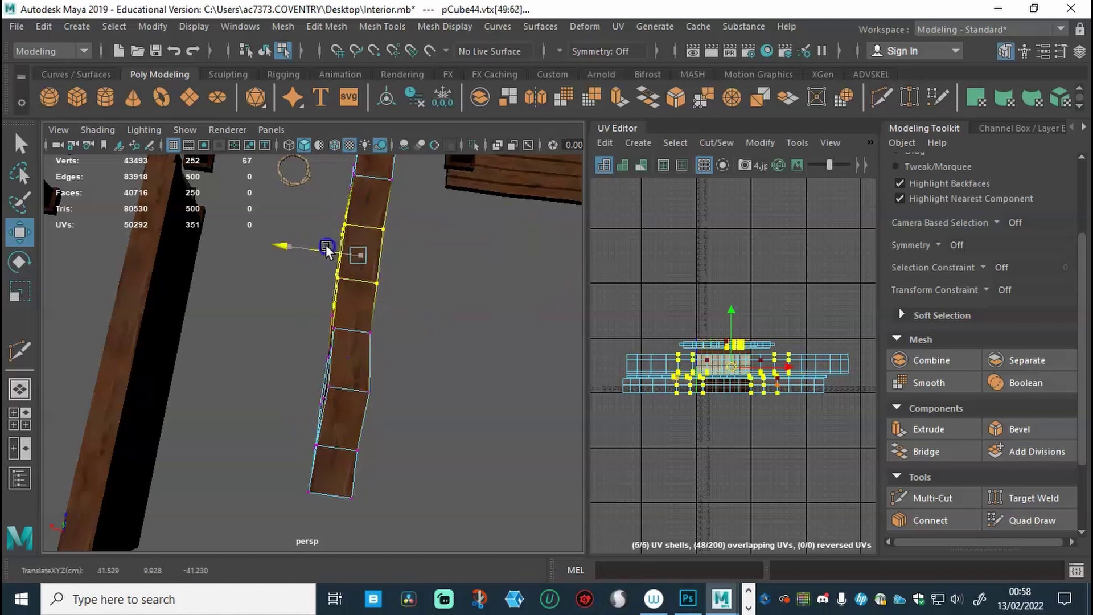
alt+drag(462, 333, 434, 500)
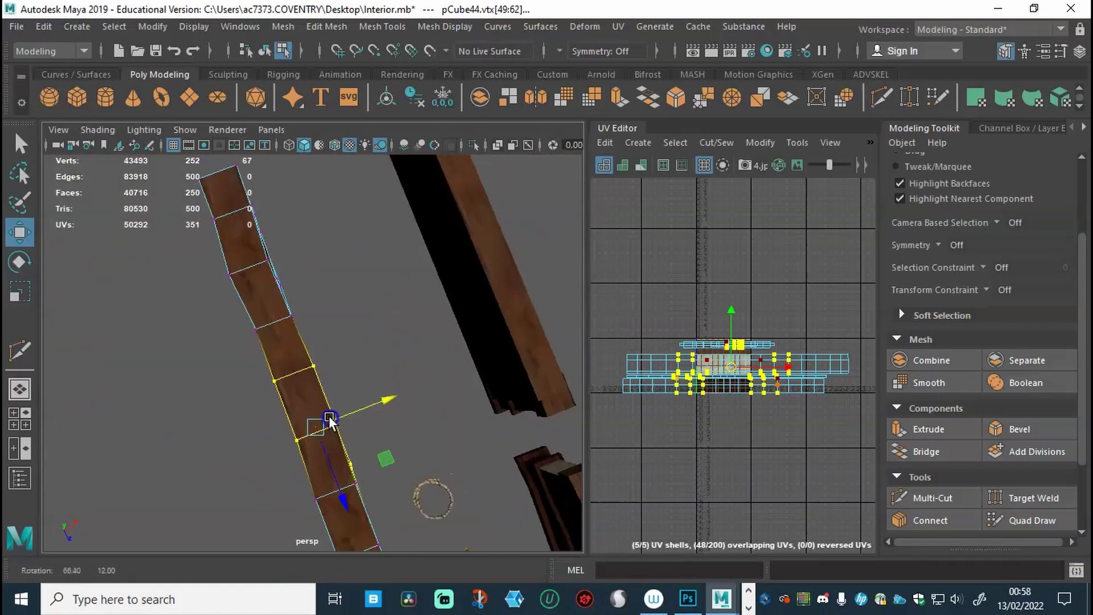
alt+drag(333, 383, 422, 432)
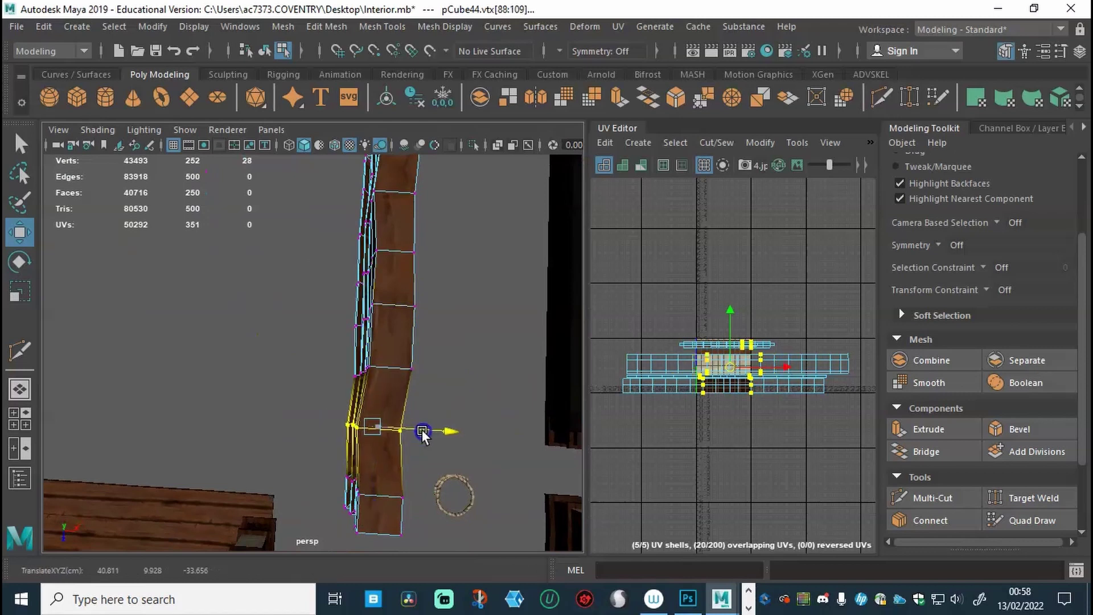
alt+drag(337, 517, 293, 415)
Undo the last nudge, then select and raise the plank's top-edge vertices along Y
click(249, 358)
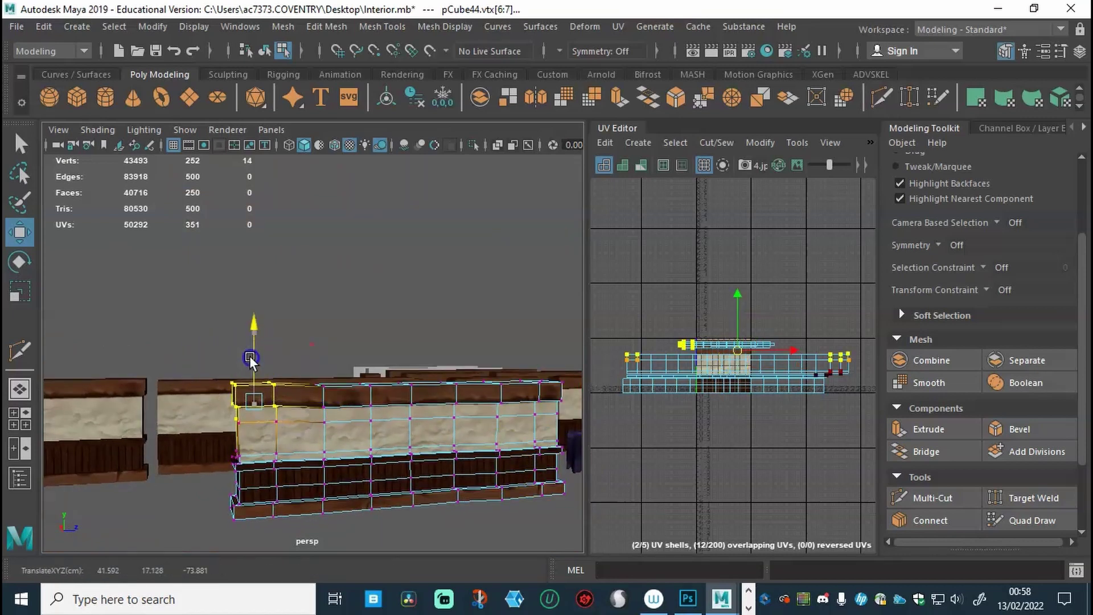
key(ctrl+z)
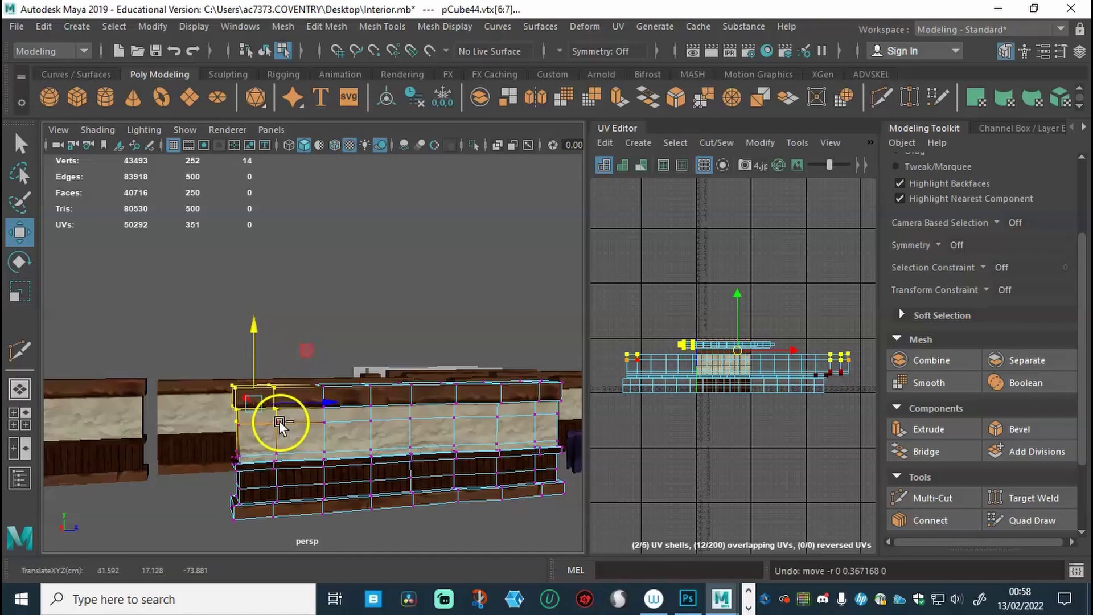
scroll(308, 453, up, 5)
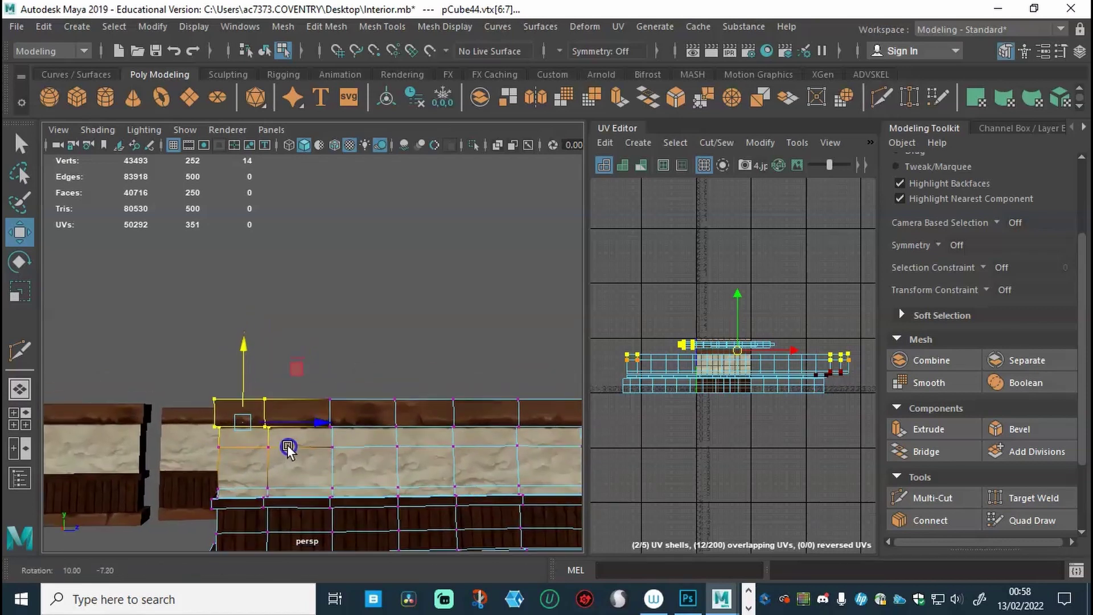
drag(192, 383, 226, 410)
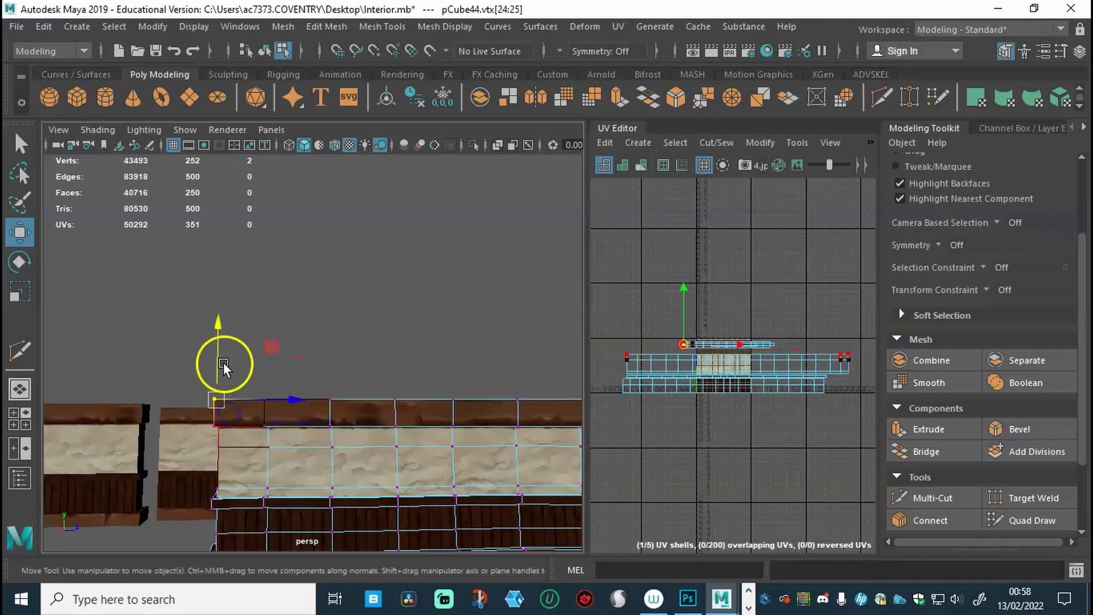
drag(218, 356, 218, 354)
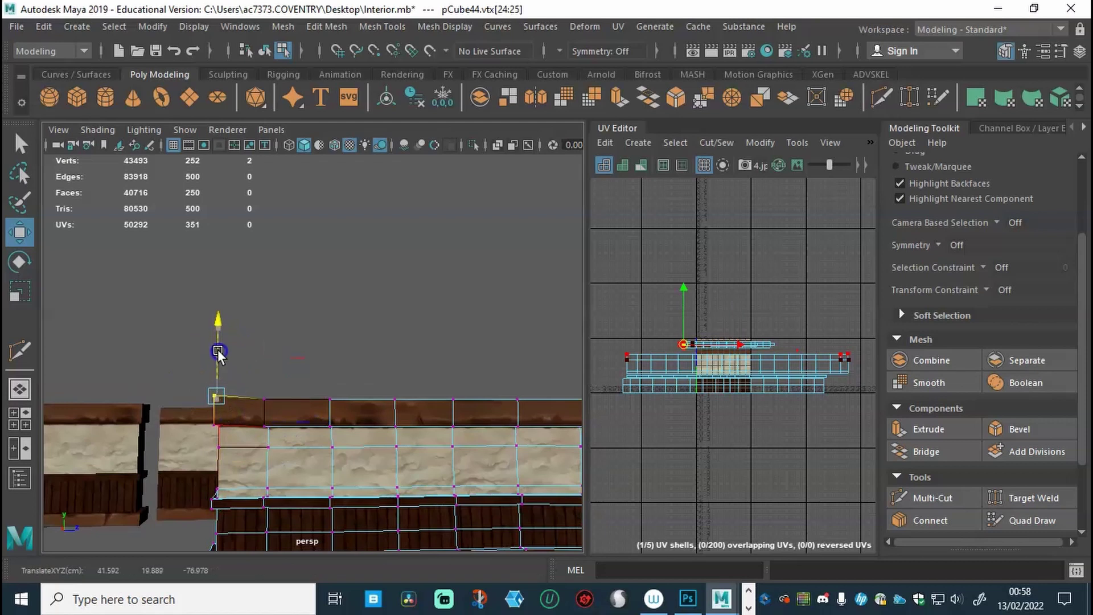
mouse_move(257, 440)
alt+mouse_down()
mouse_move(362, 402)
mouse_move(251, 442)
alt+mouse_up()
alt+drag(353, 441, 468, 397)
drag(414, 339, 276, 427)
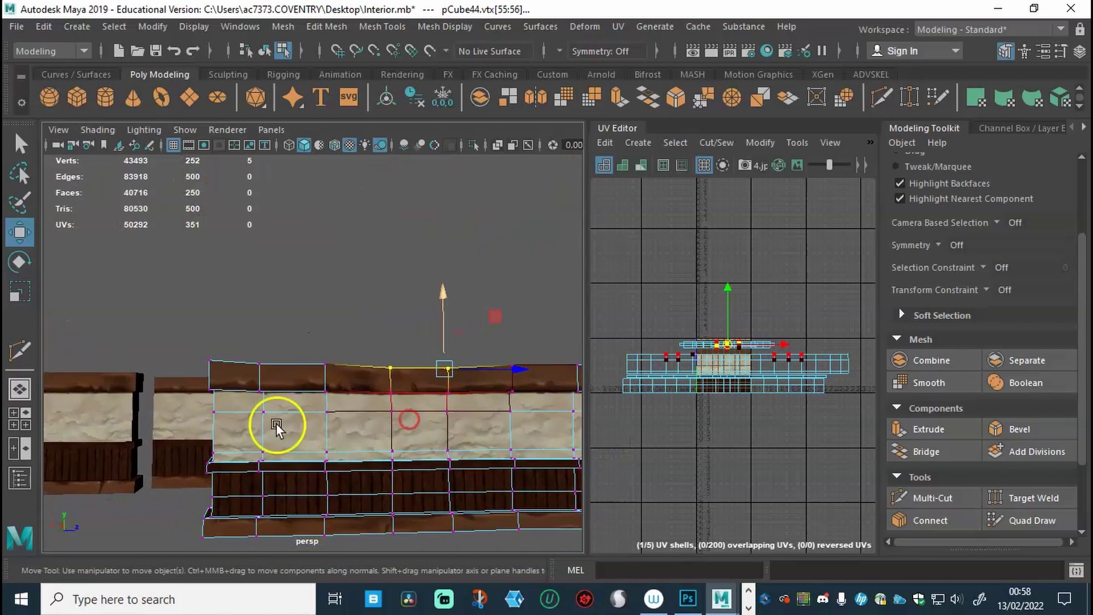
alt+drag(207, 421, 377, 418)
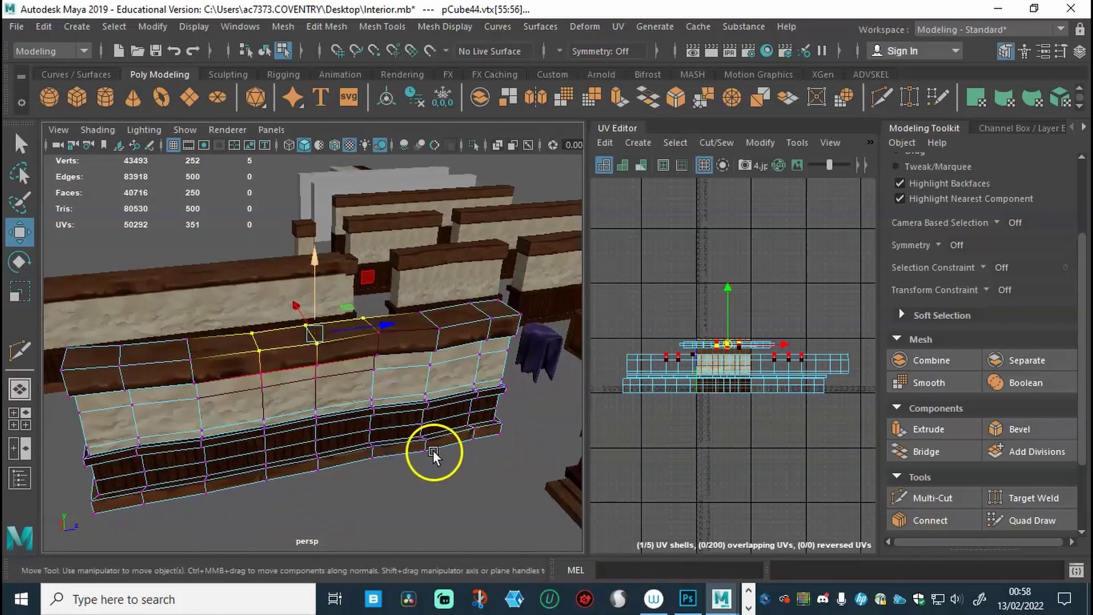
alt+drag(450, 445, 395, 447)
right_drag(354, 177, 405, 156)
Duplicate the wall and set the copy's Rotate Y to -90
click(295, 408)
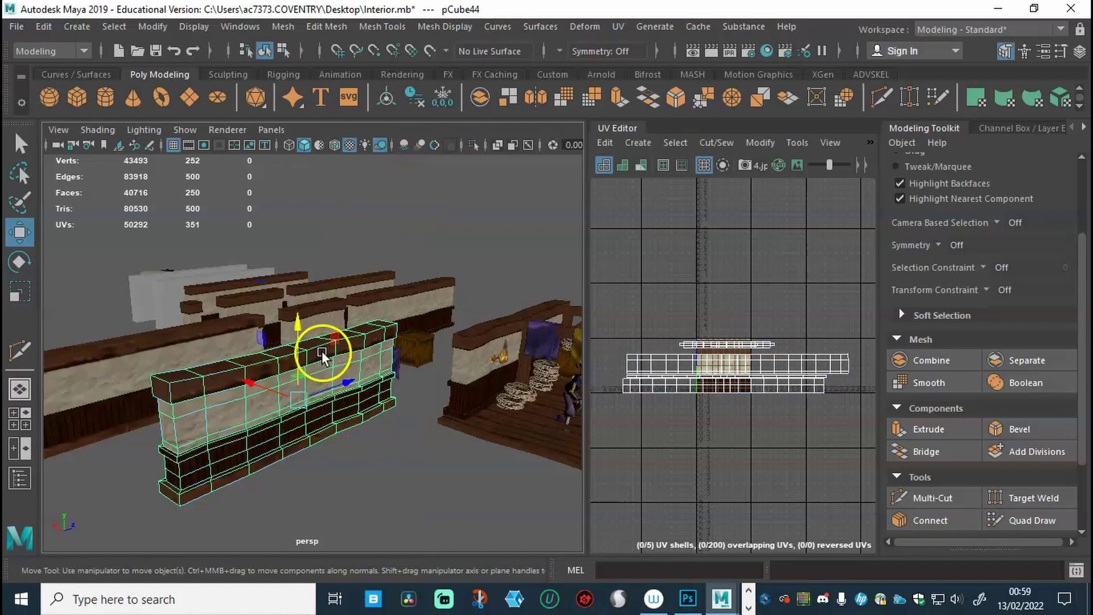
key(ctrl+d)
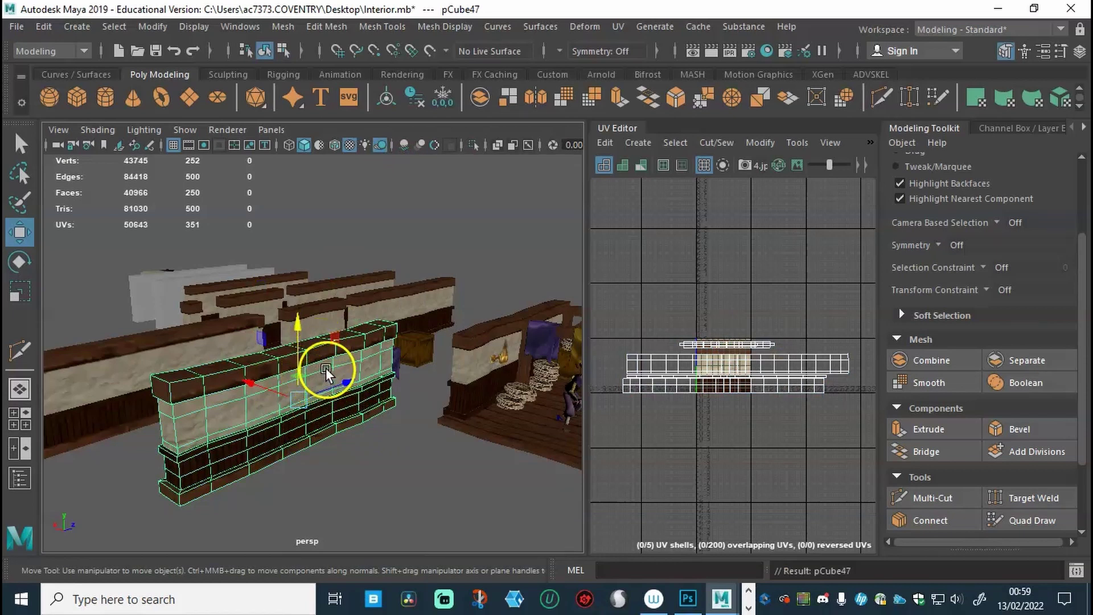
key(e)
drag(319, 424, 310, 426)
click(1009, 129)
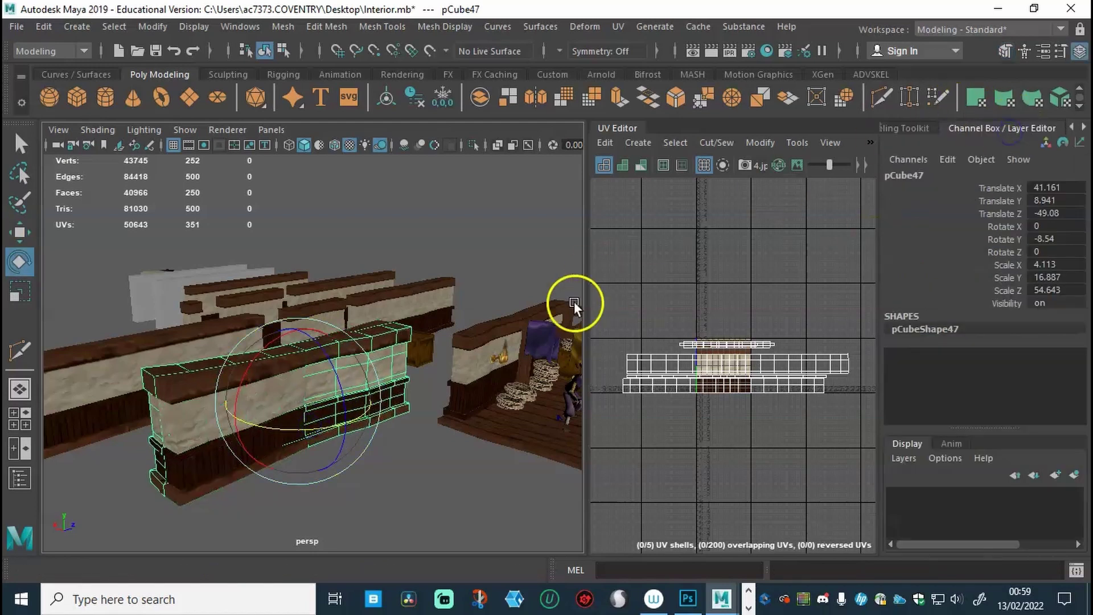
drag(292, 425, 290, 431)
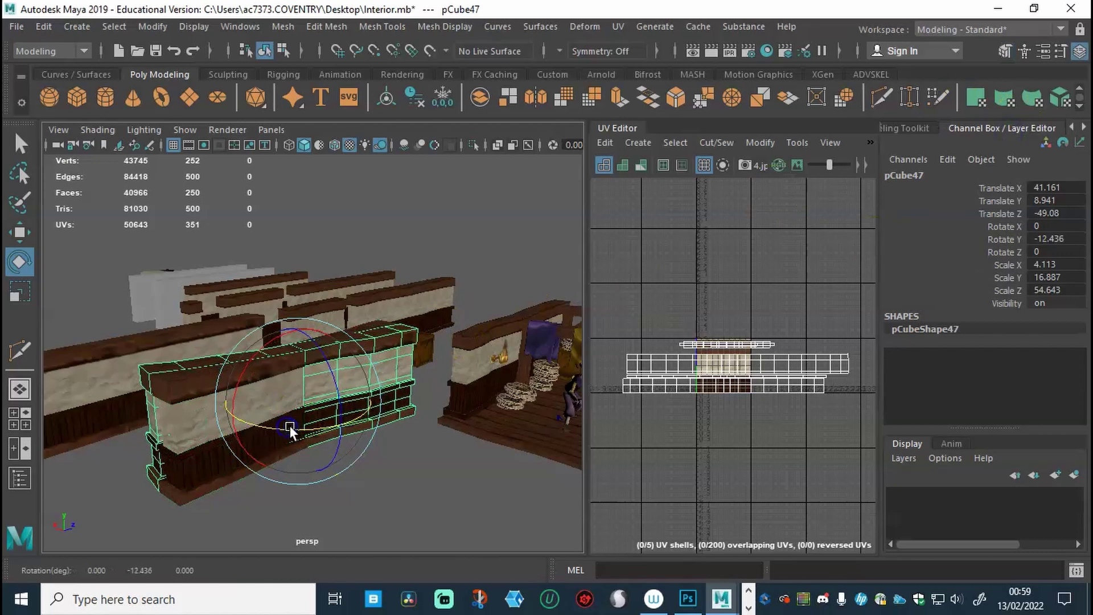
double_click(1049, 239)
text(-90)
key(Return)
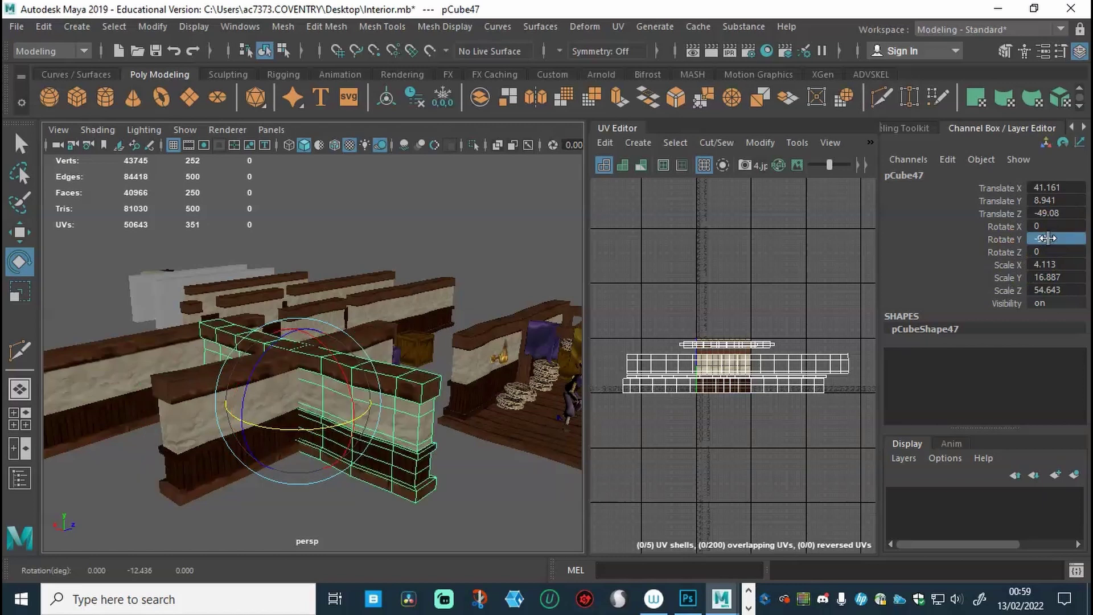
Move copy pCube47 along Z, X and Y into the corner at the original's height
key(w)
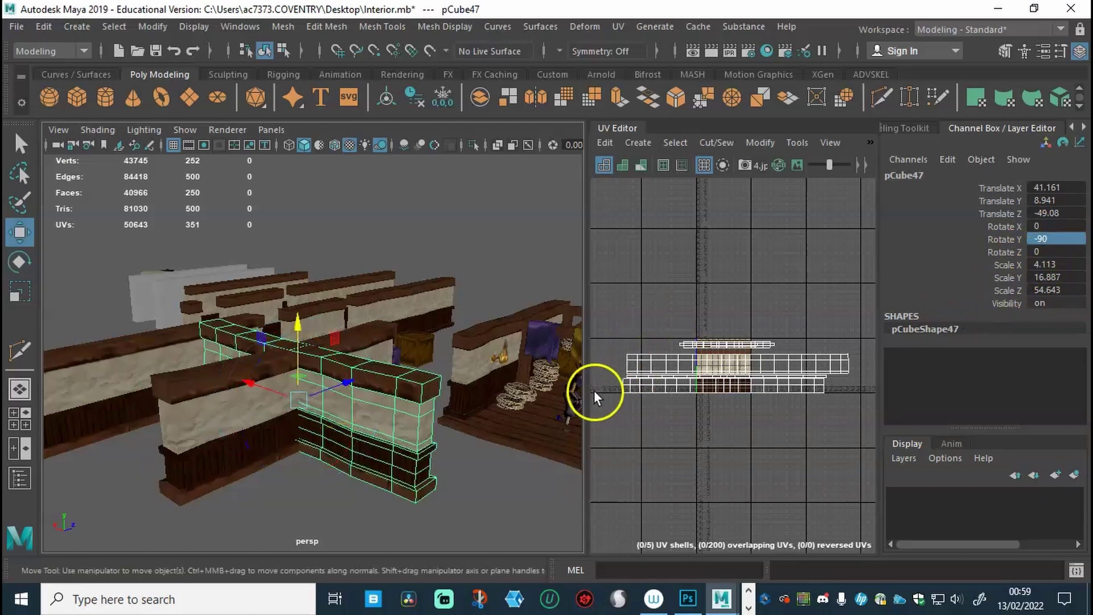
alt+drag(537, 394, 353, 471)
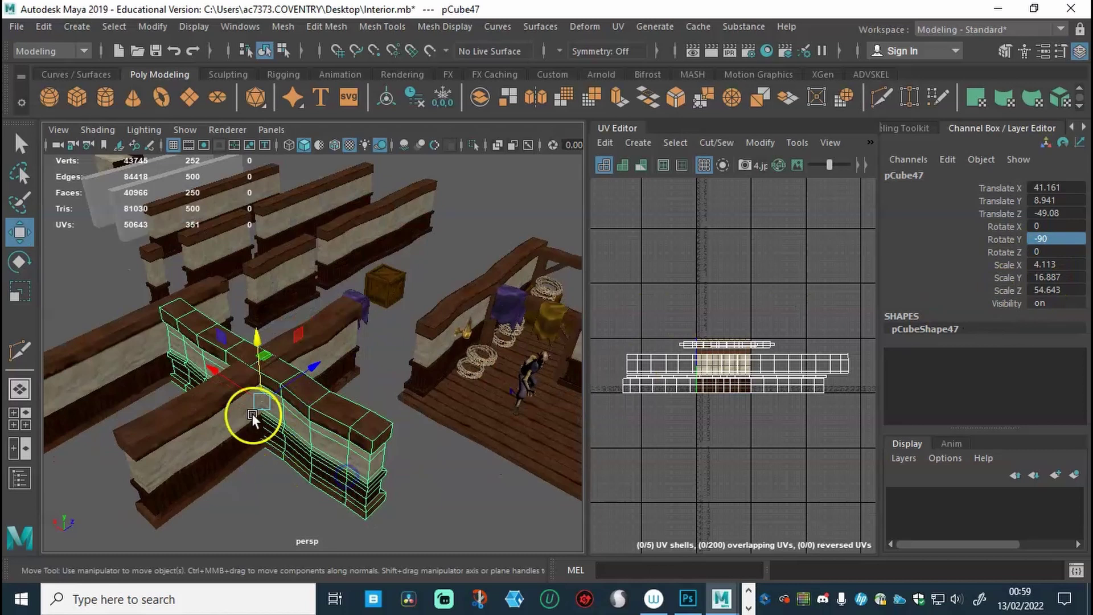
middle_drag(316, 368, 398, 324)
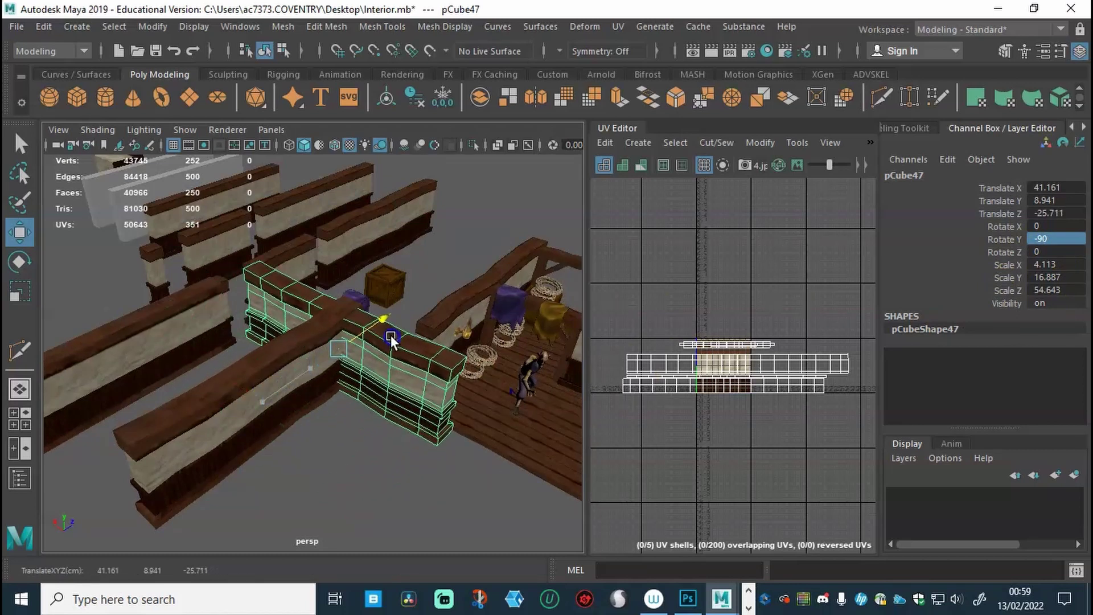
middle_drag(279, 284, 354, 394)
alt+drag(354, 394, 359, 387)
drag(449, 370, 451, 371)
mouse_move(402, 473)
alt+mouse_down()
mouse_move(366, 486)
mouse_move(480, 439)
mouse_move(400, 464)
mouse_move(419, 461)
alt+mouse_up()
drag(541, 366, 533, 368)
Orbit close to check the corner join, then deselect everything
mouse_move(308, 493)
alt+mouse_down()
mouse_move(414, 478)
mouse_move(380, 451)
mouse_move(422, 449)
mouse_move(349, 471)
alt+mouse_up()
click(387, 426)
alt+drag(429, 417, 371, 460)
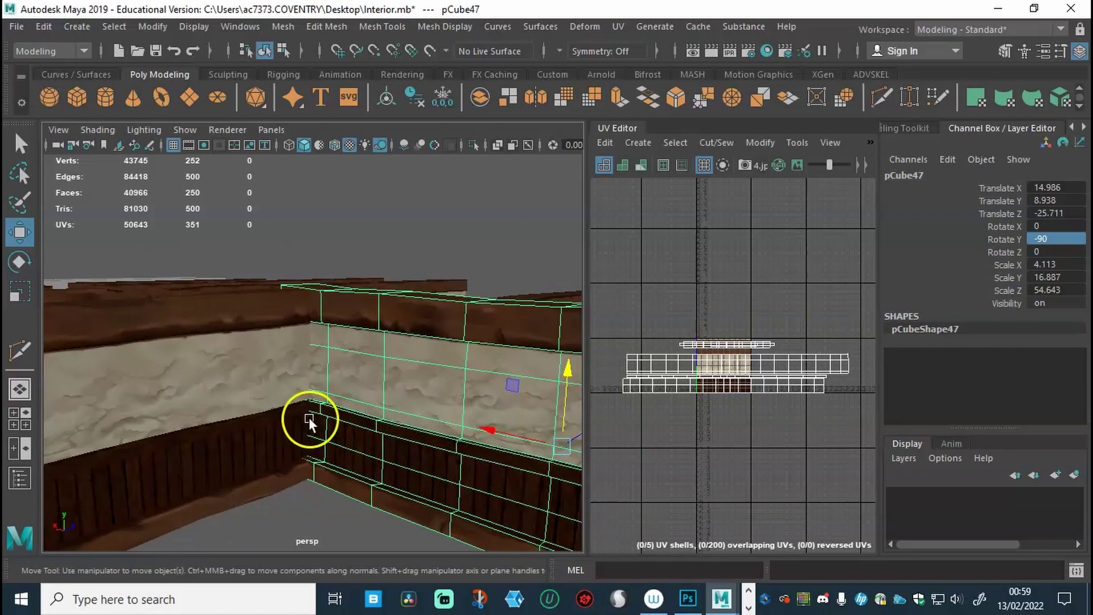
click(573, 368)
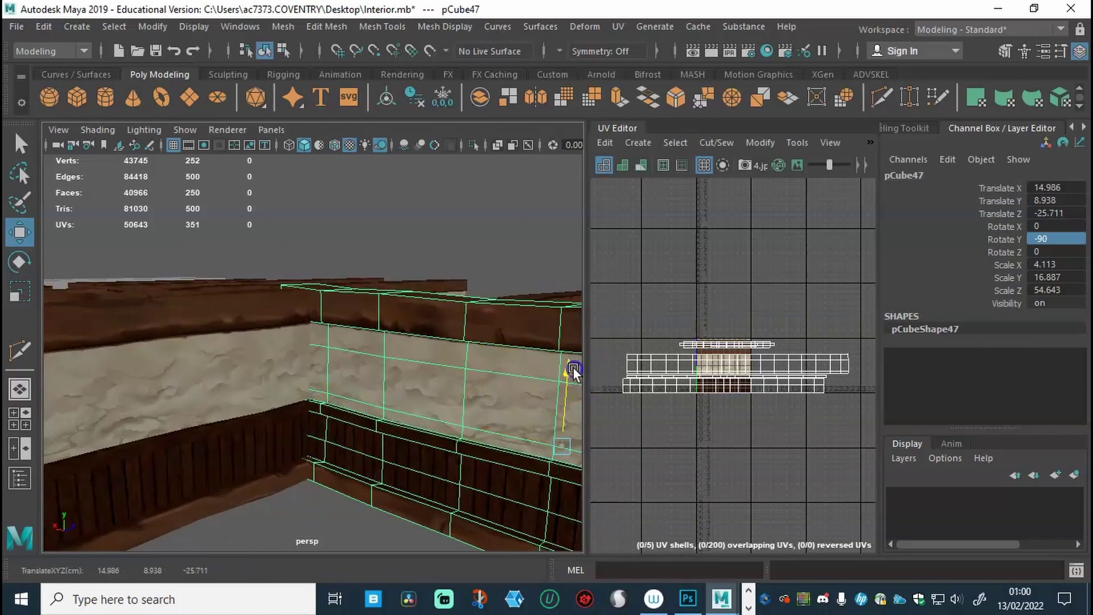
click(508, 248)
alt+drag(508, 248, 251, 421)
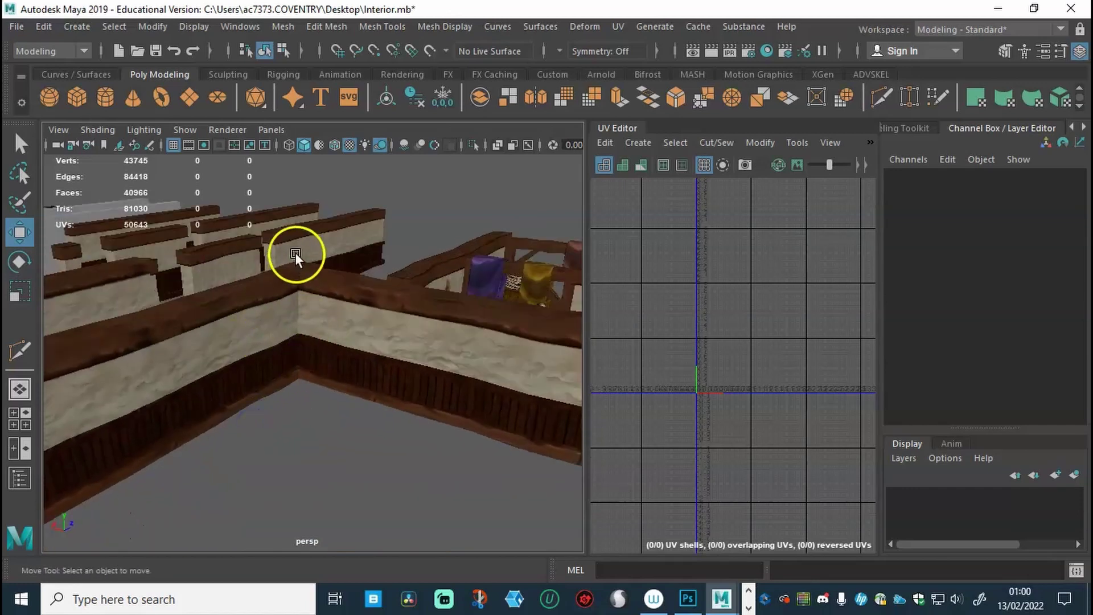
alt+drag(312, 357, 162, 398)
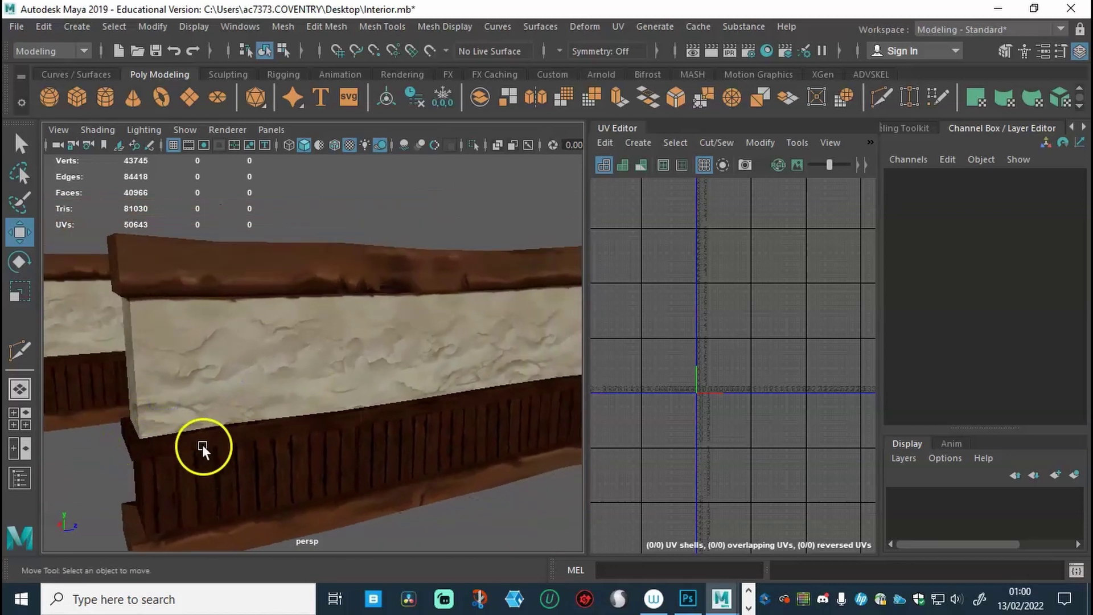
alt+drag(206, 511, 387, 449)
alt+right_drag(477, 379, 367, 361)
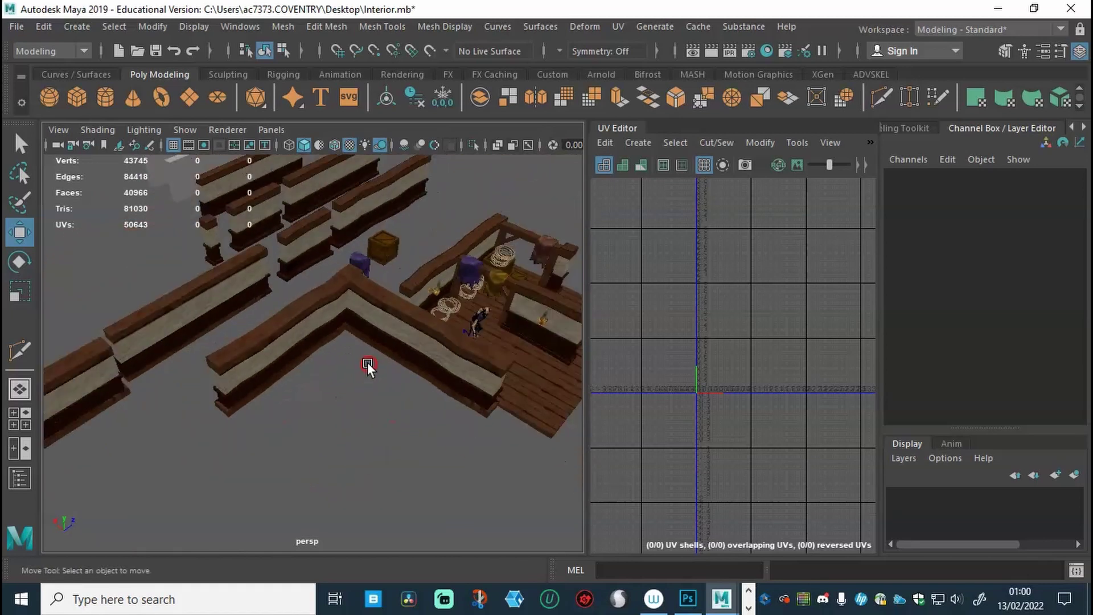
alt+drag(301, 384, 288, 349)
alt+right_drag(288, 349, 476, 244)
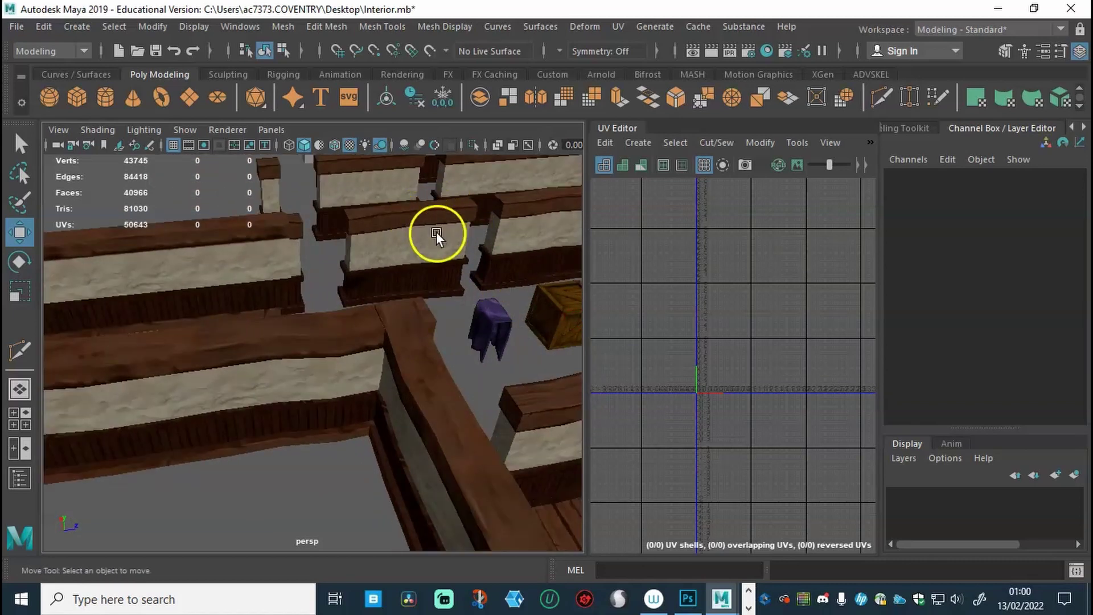
scroll(439, 263, down, 2)
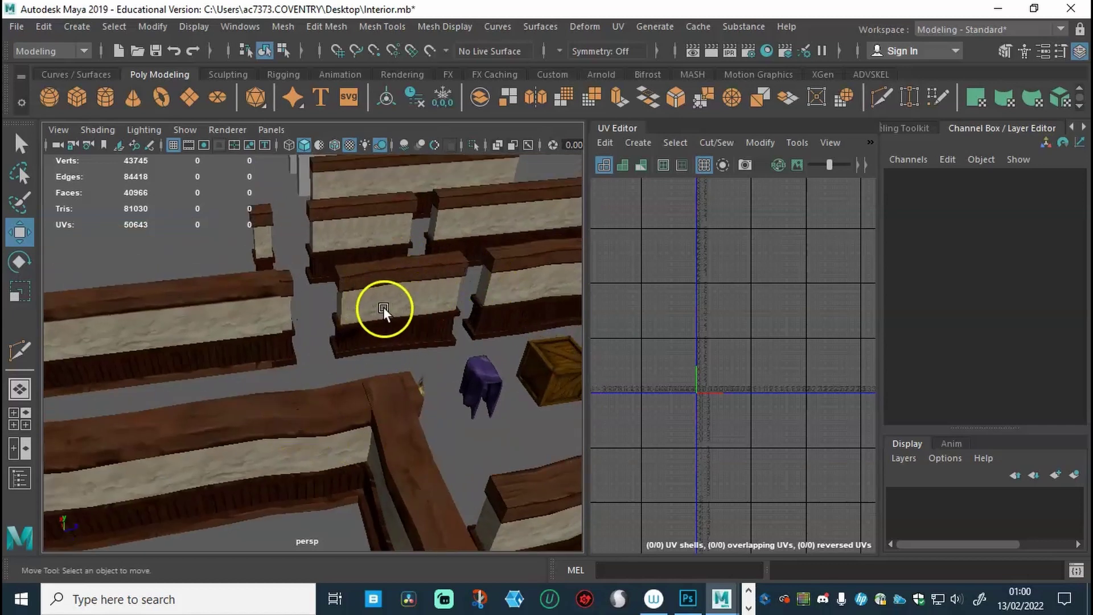
alt+right_drag(299, 435, 284, 364)
click(319, 352)
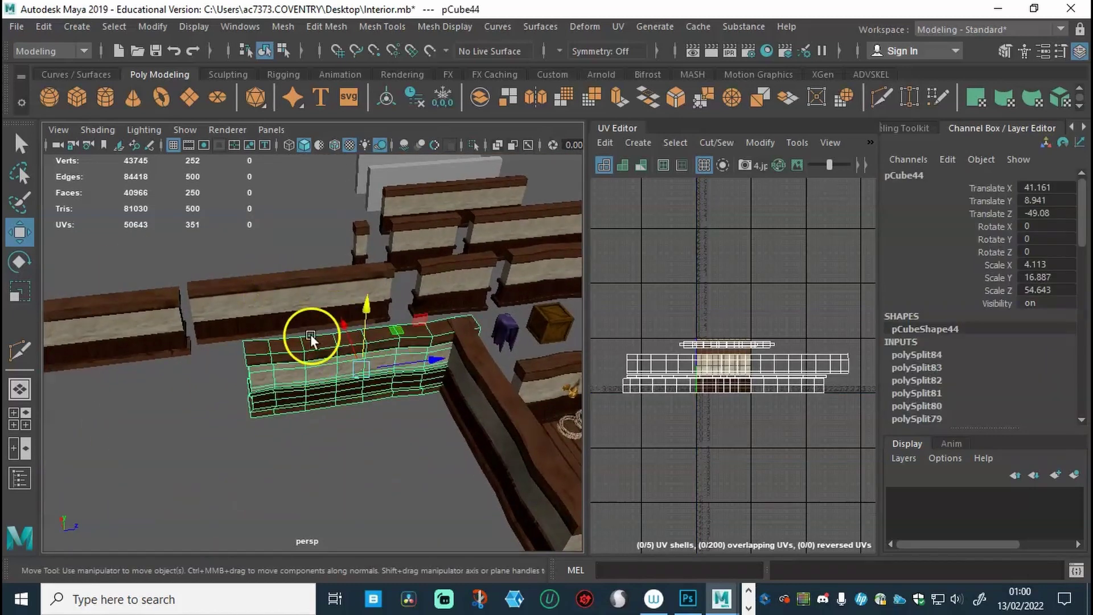
Duplicate the middle wall pCube44 and slide the copy along Z down the row
click(141, 321)
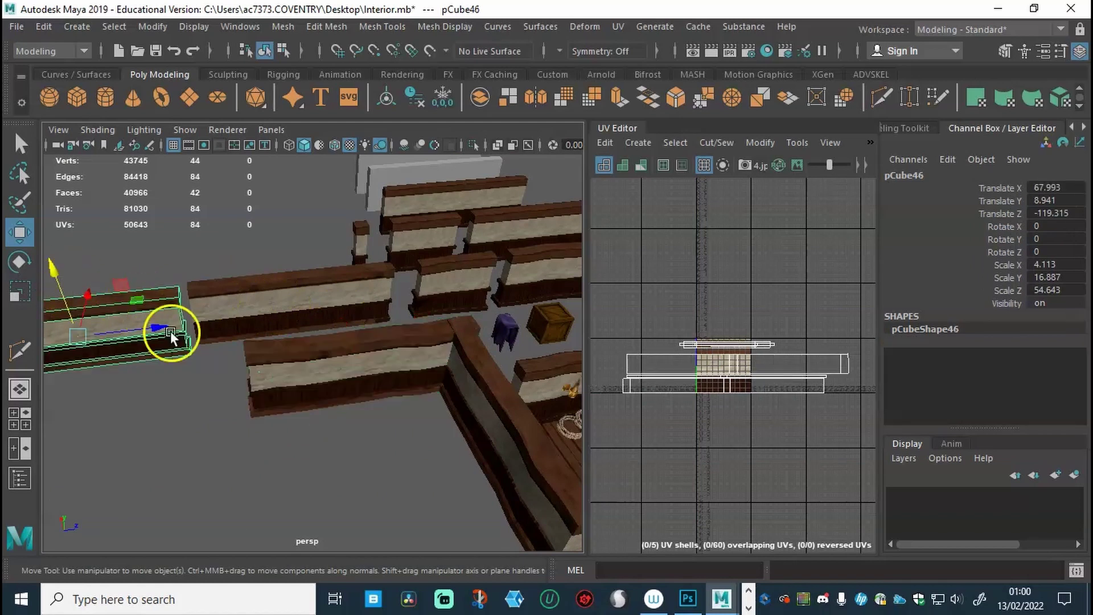
mouse_move(179, 395)
alt+mouse_down()
mouse_move(192, 374)
mouse_move(183, 389)
alt+mouse_up()
click(325, 362)
click(412, 382)
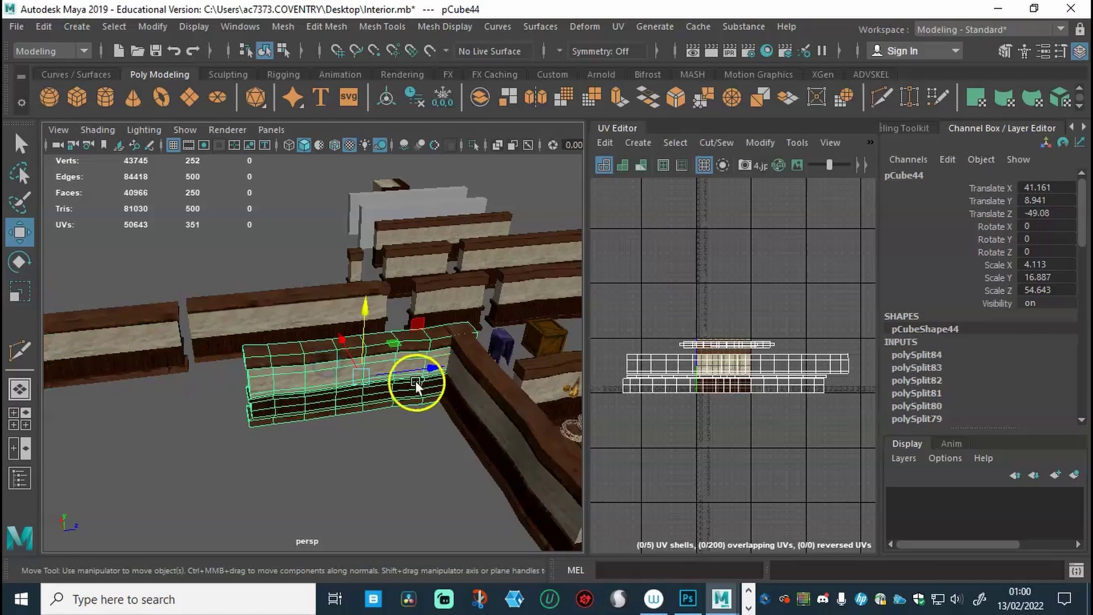
key(ctrl+d)
drag(413, 367, 387, 433)
alt+right_drag(387, 433, 435, 424)
Shorten the new wall pCube48 to Scale Z 31.352
key(r)
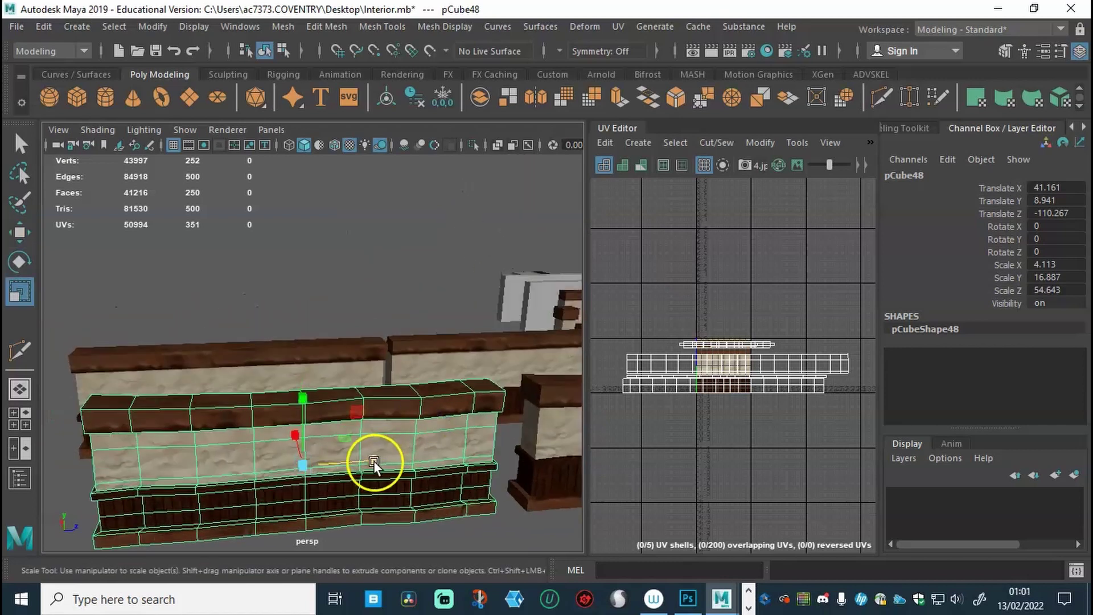
mouse_move(373, 460)
mouse_down()
mouse_move(345, 464)
mouse_move(366, 460)
mouse_up()
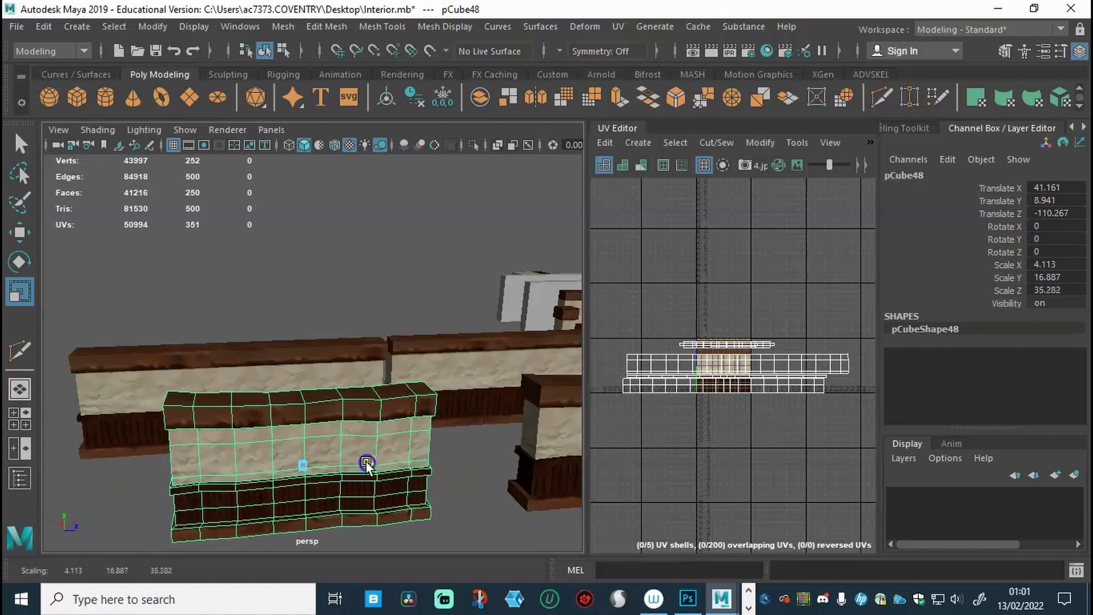
alt+drag(376, 508, 432, 477)
drag(370, 447, 262, 480)
click(387, 346)
Pull back over the room and frame the post pCube36
alt+right_drag(262, 479, 185, 346)
alt+drag(185, 346, 424, 428)
alt+middle_drag(425, 428, 291, 329)
click(551, 511)
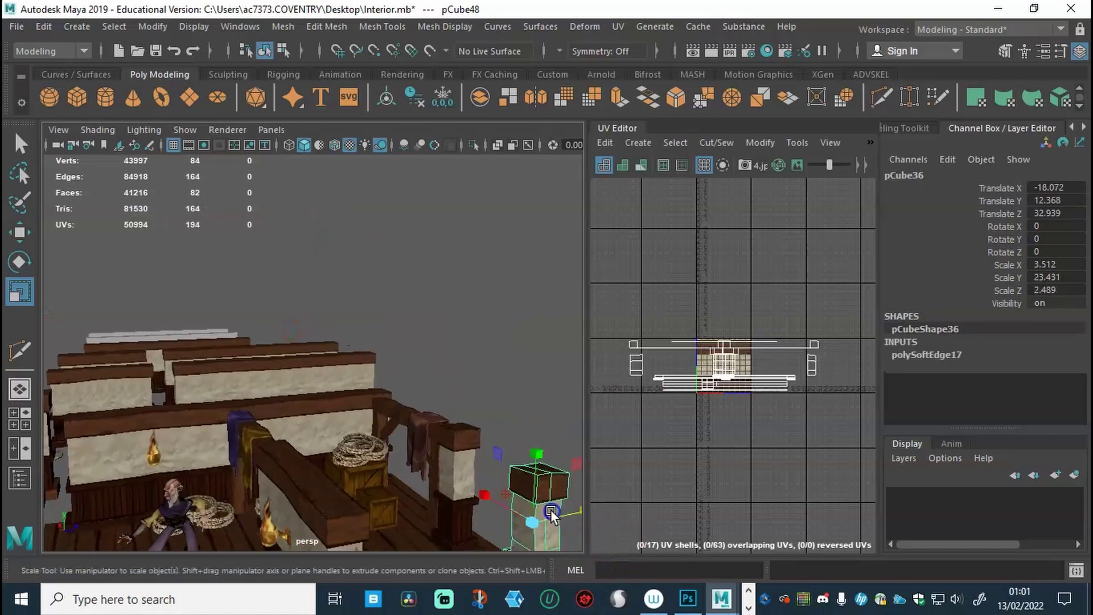
key(f)
Orbit around the post's wooden rails, then select the shortened wall pCube48
alt+drag(341, 491, 378, 469)
alt+right_drag(378, 469, 340, 461)
alt+drag(340, 461, 138, 435)
alt+right_drag(139, 435, 314, 432)
alt+drag(314, 432, 205, 500)
alt+right_drag(205, 500, 323, 437)
alt+drag(286, 482, 295, 459)
alt+right_drag(295, 459, 405, 398)
alt+drag(404, 398, 453, 461)
click(405, 444)
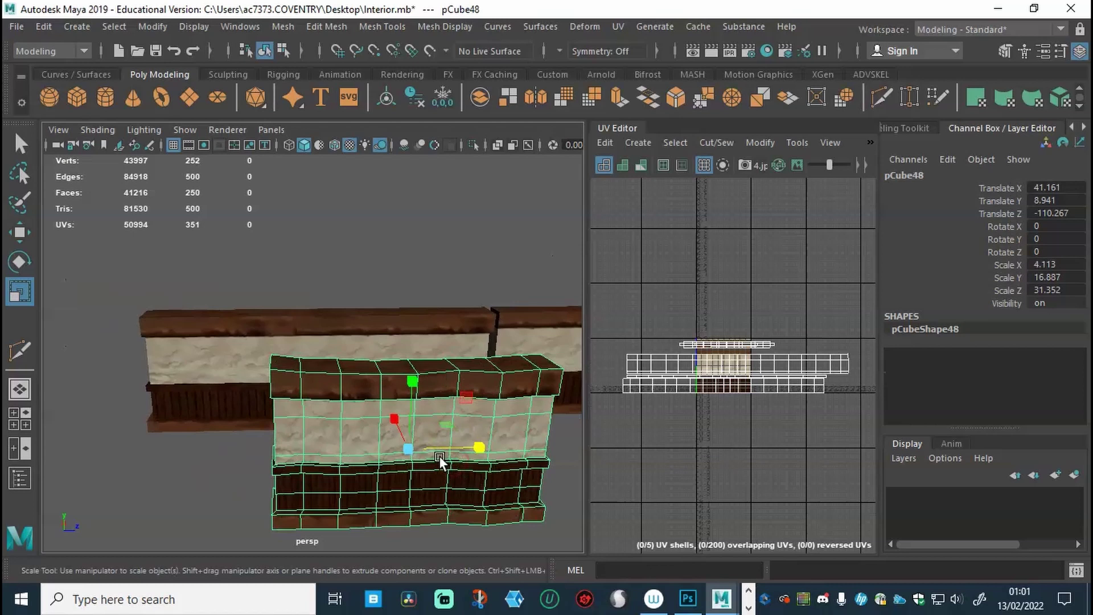
Duplicate pCube48 and slide the copy along Z to -145.419
key(ctrl+d)
key(w)
drag(436, 451, 330, 486)
alt+middle_drag(329, 485, 428, 455)
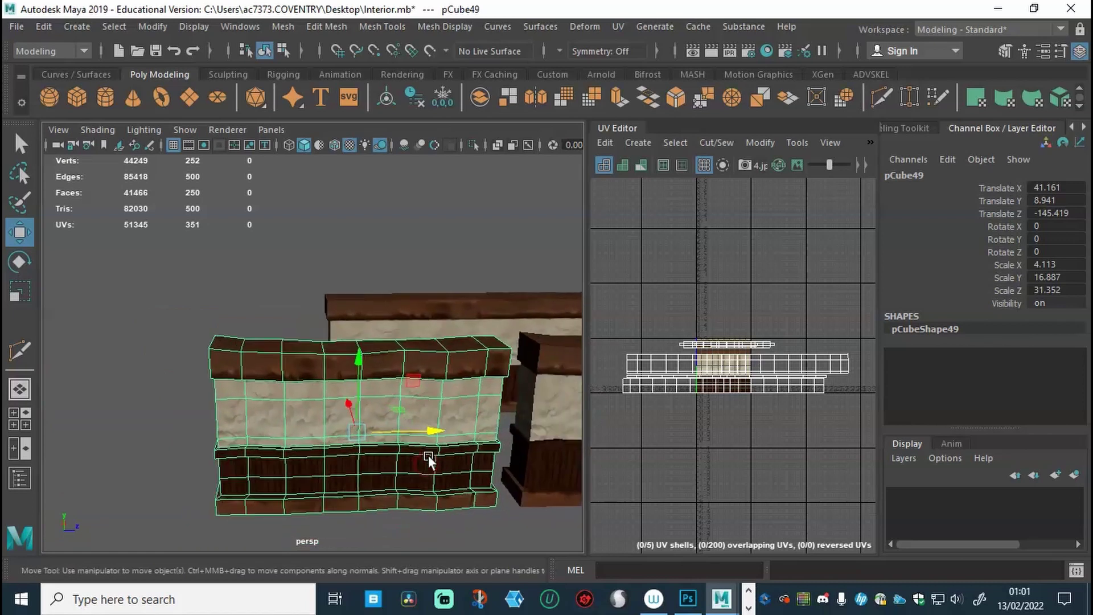
Shorten copy pCube49 to Scale Z 24.932, then select the wall pieces to review
key(r)
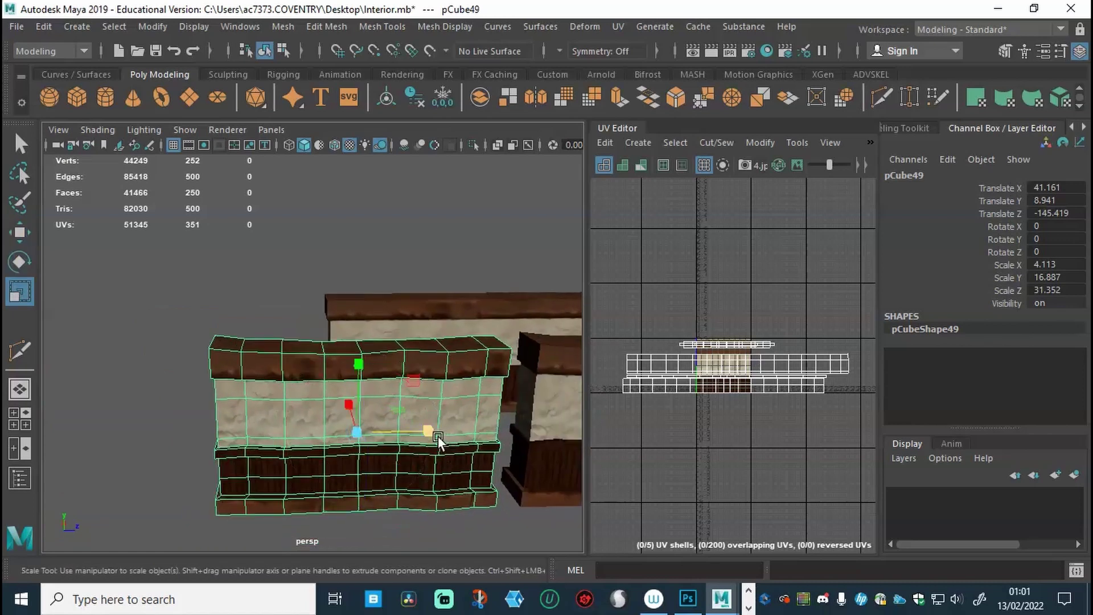
drag(438, 435, 458, 474)
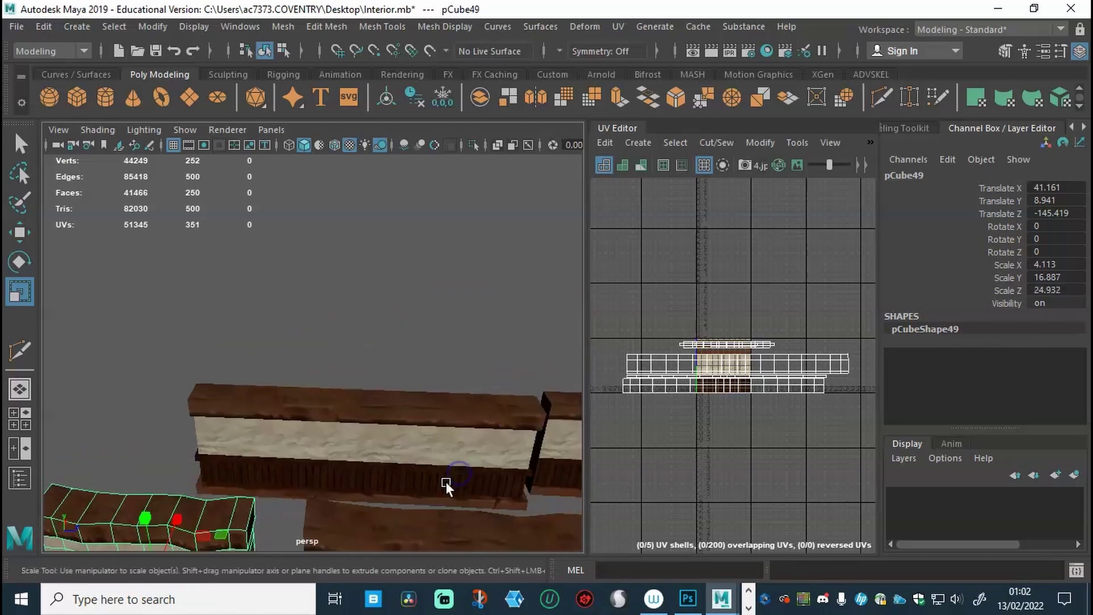
alt+drag(224, 528, 459, 480)
alt+drag(387, 477, 449, 470)
click(458, 480)
click(176, 445)
alt+drag(175, 445, 266, 466)
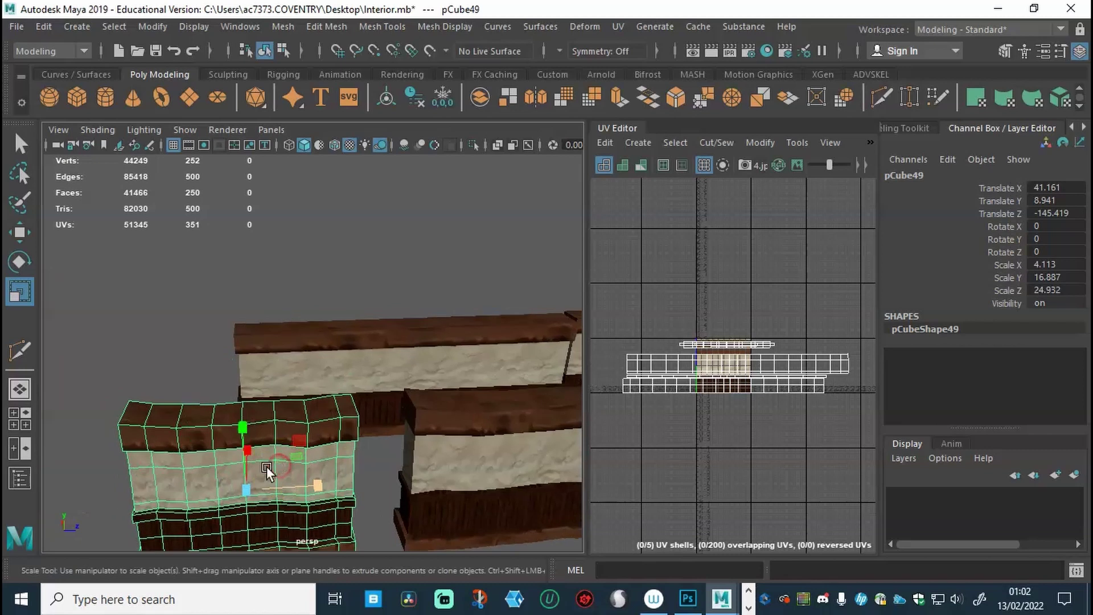
Delete the old left wall piece and duplicate pCube46, sliding the copy along Z to about -156.7
key(Delete)
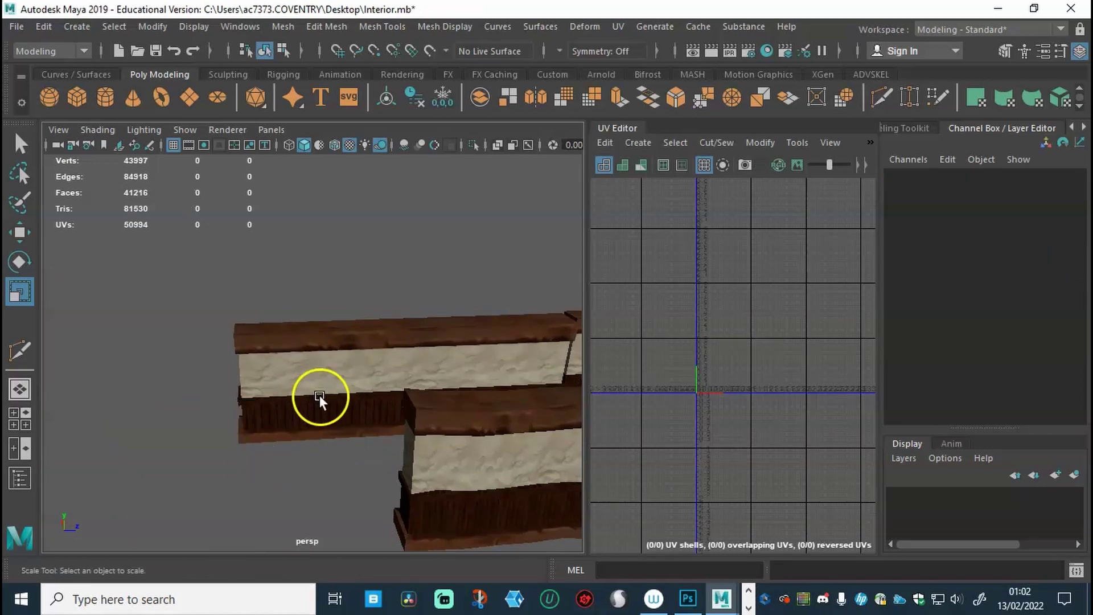
click(323, 395)
alt+drag(339, 435, 333, 430)
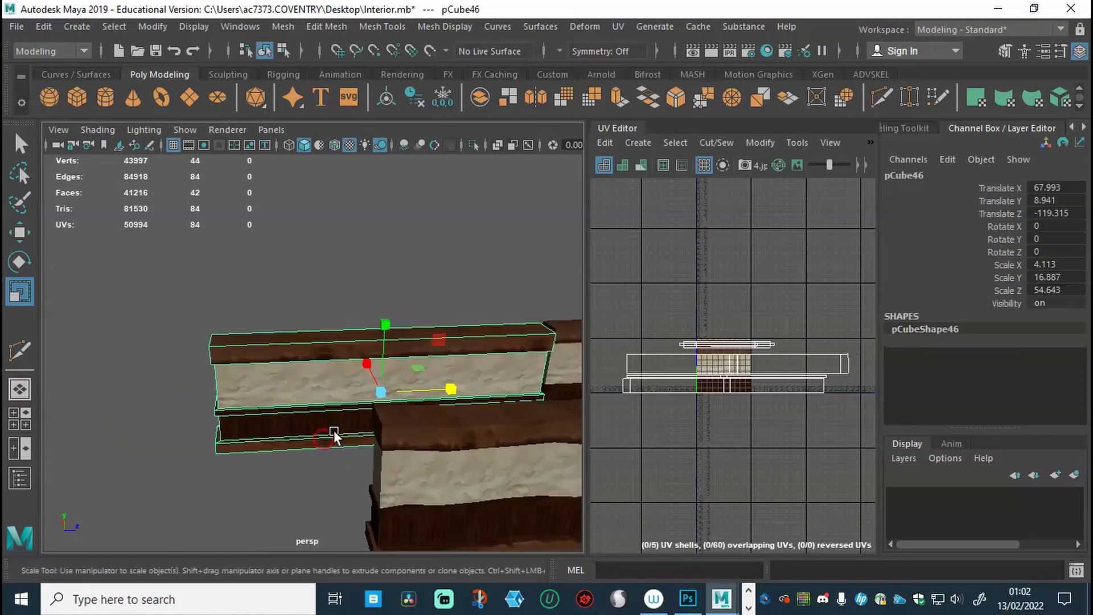
key(w)
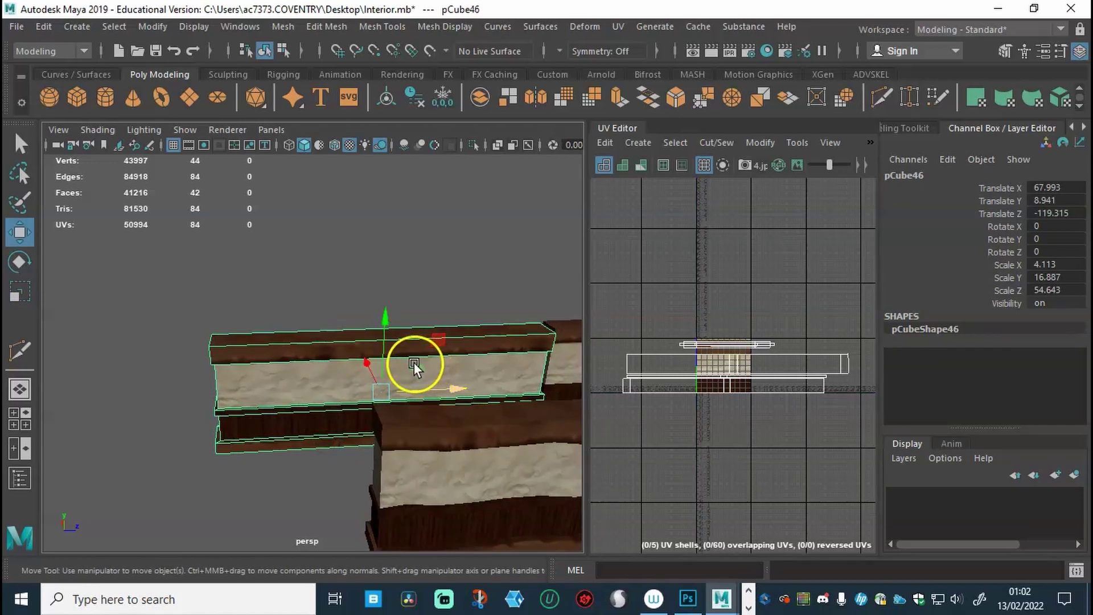
shift+drag(430, 377, 361, 456)
drag(200, 492, 196, 489)
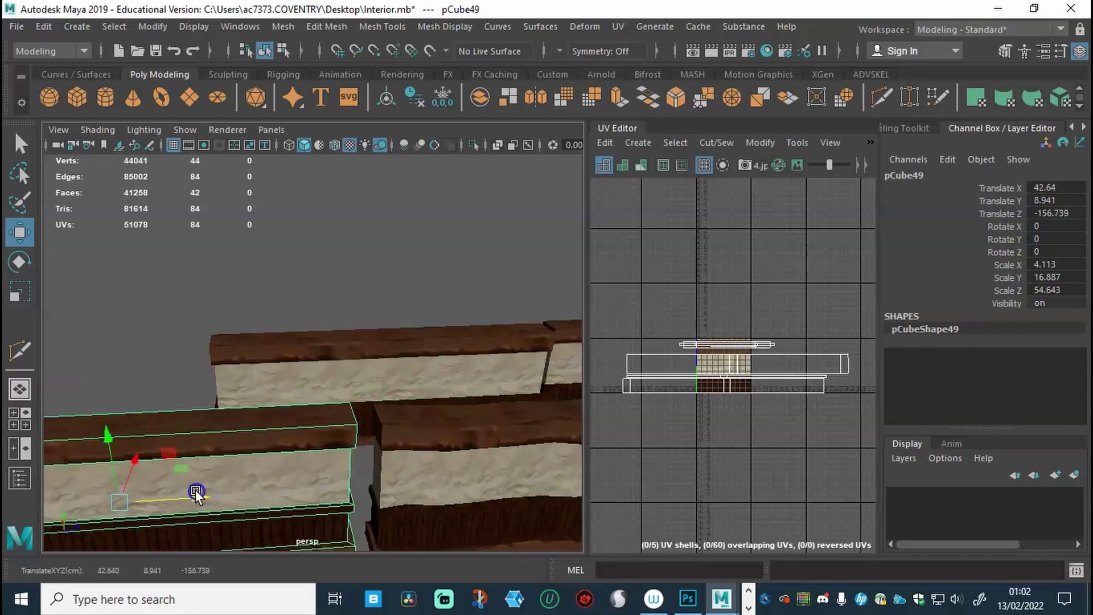
alt+drag(275, 490, 376, 450)
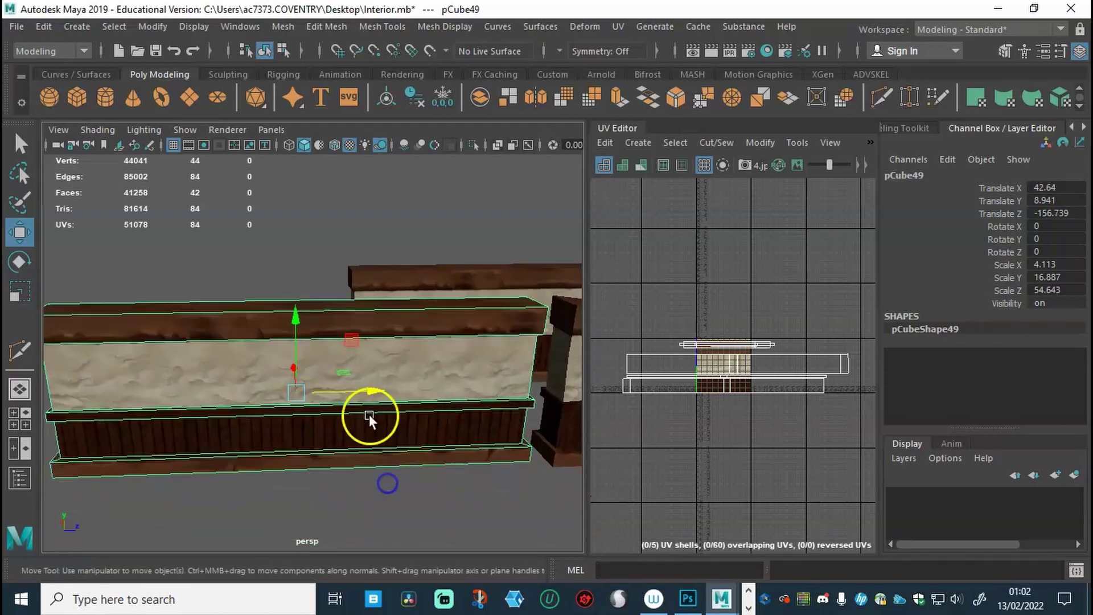
Scale the copy down along Z to about 5.09 so it forms a narrow post
key(e)
key(r)
drag(371, 392, 307, 399)
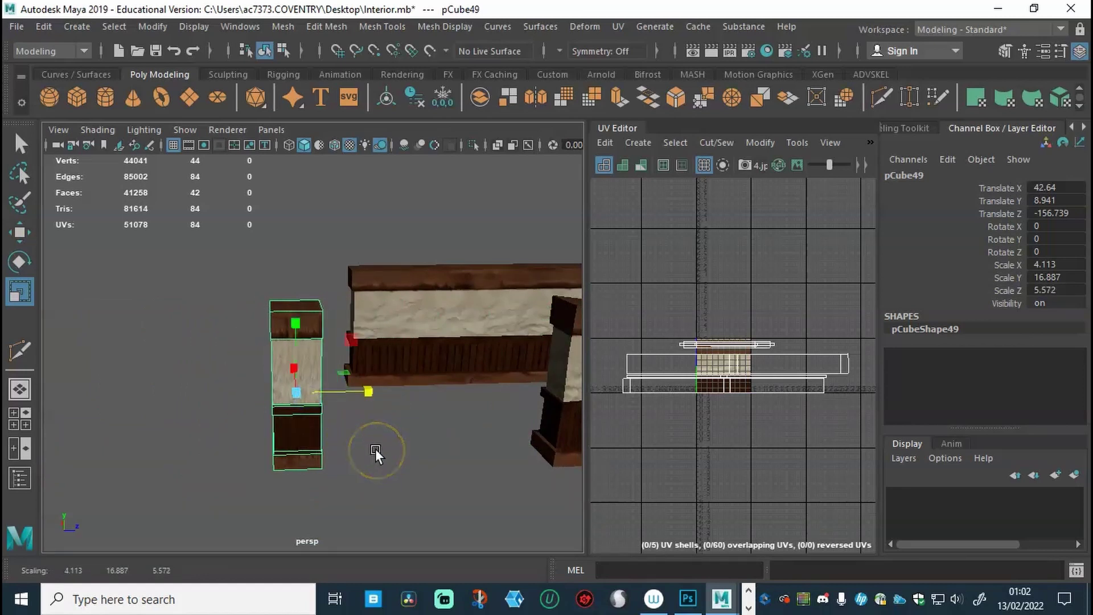
alt+drag(307, 480, 402, 462)
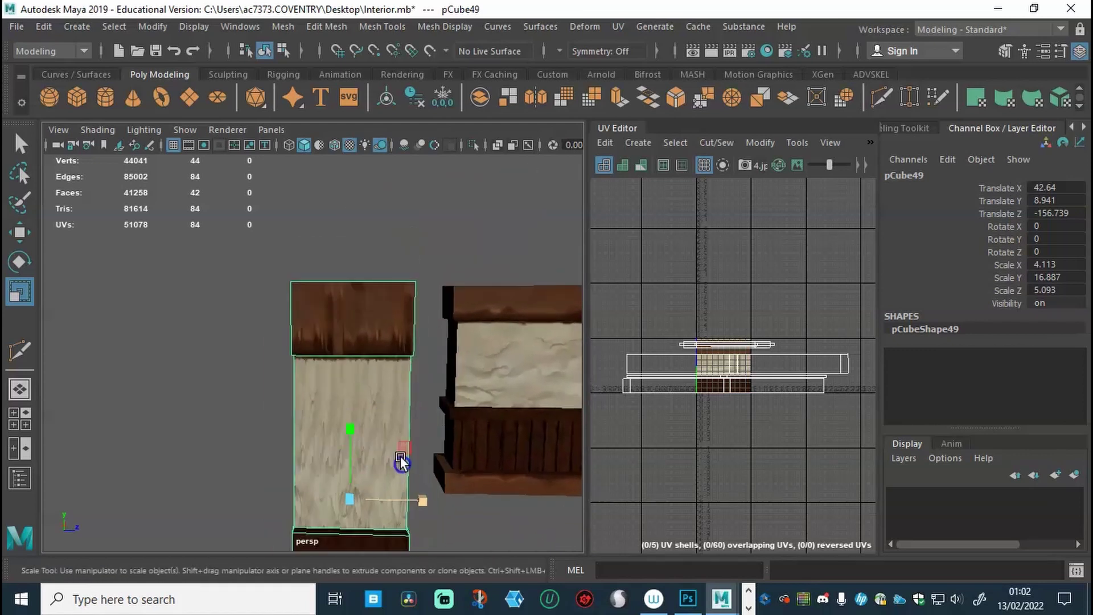
alt+drag(327, 452, 398, 384)
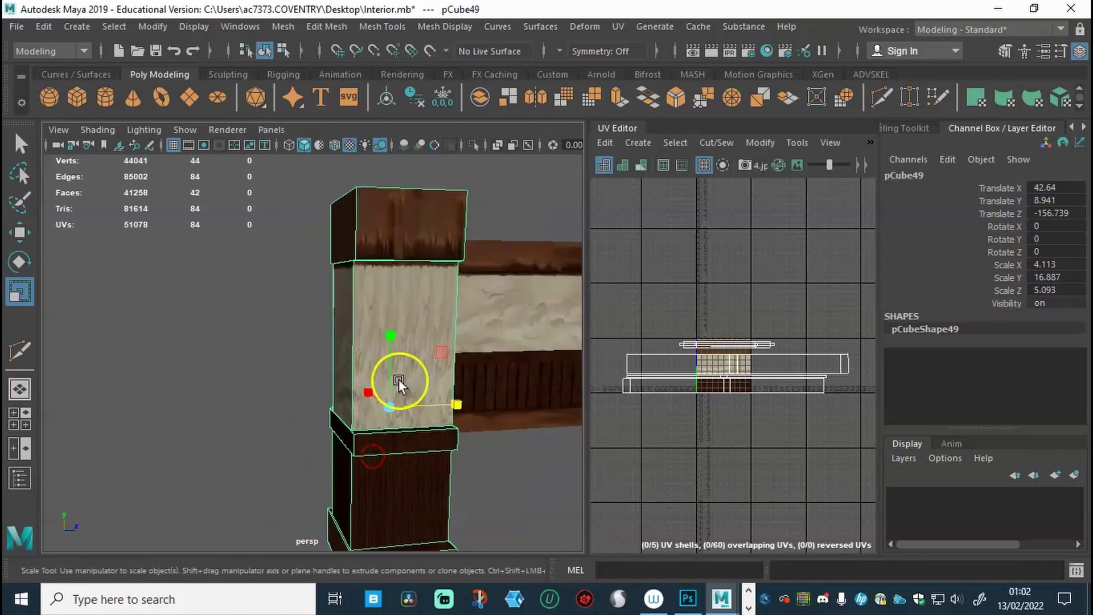
Switch the pillar to face mode and select its four plaster side faces
right_click(411, 327)
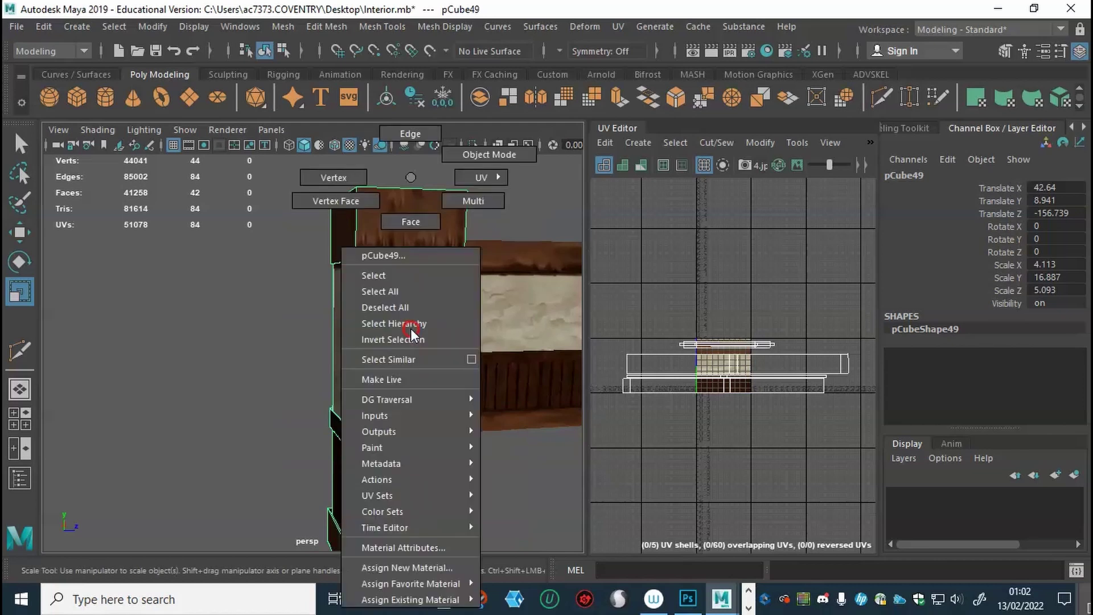
click(395, 216)
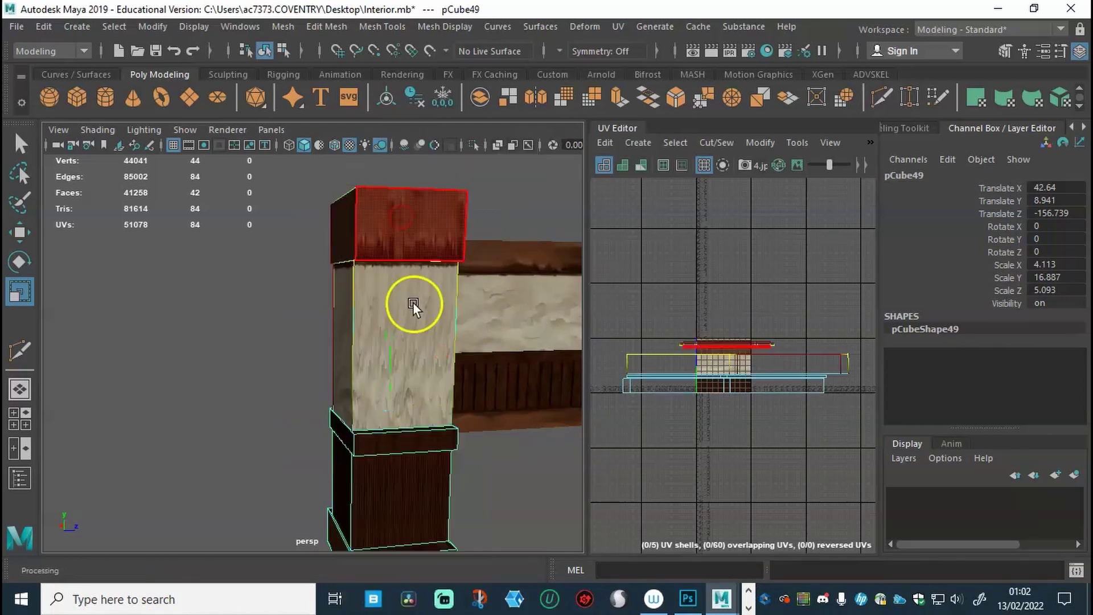
click(438, 384)
alt+drag(383, 397, 336, 405)
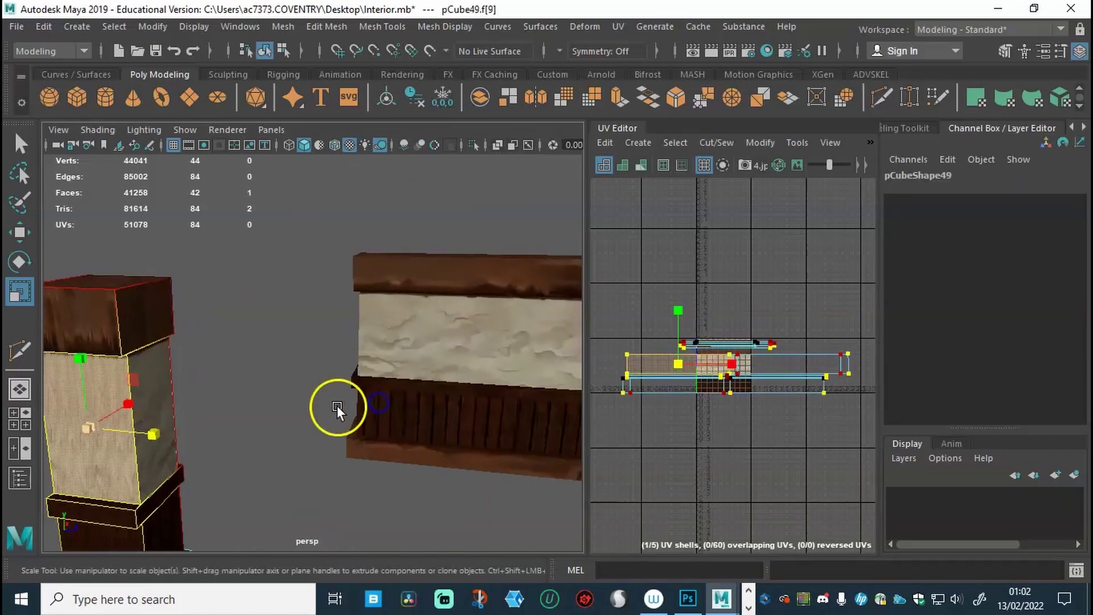
key(f)
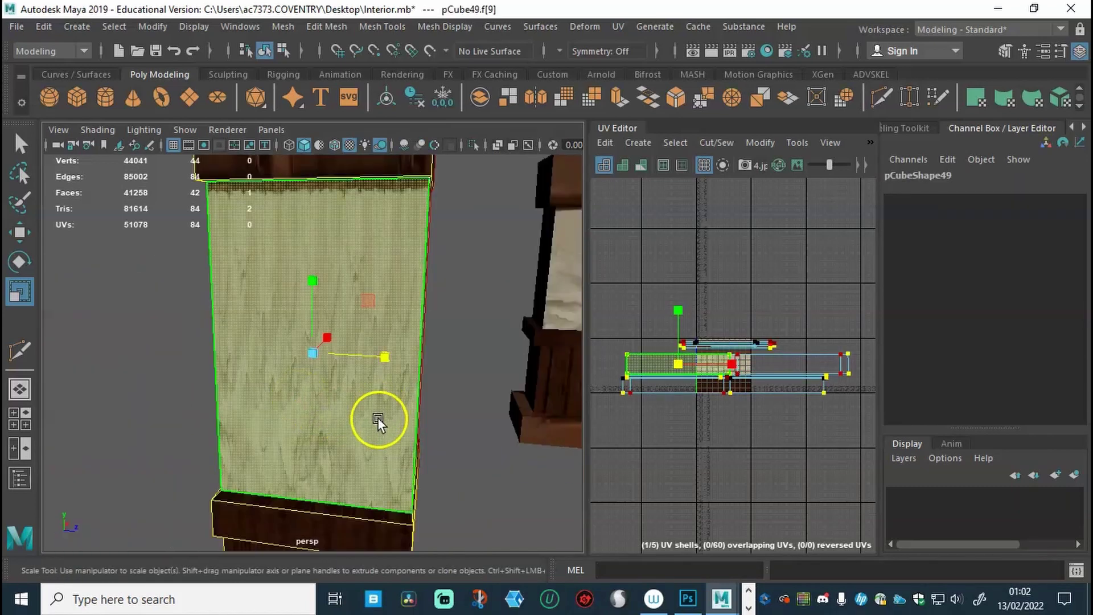
alt+drag(371, 414, 457, 375)
shift+click(418, 360)
shift+click(248, 394)
shift+click(378, 405)
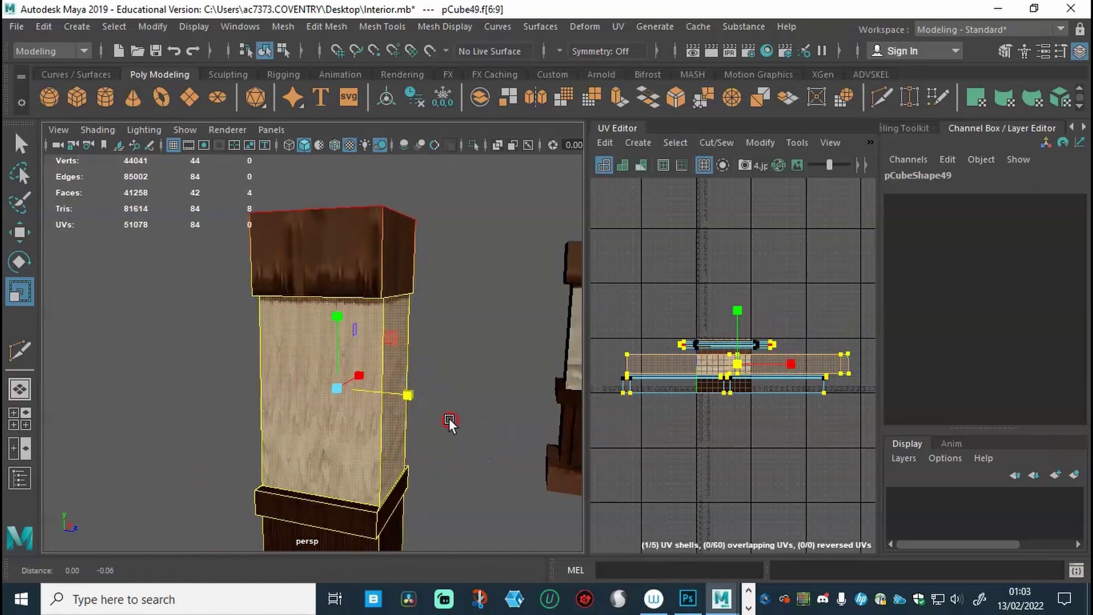
Reselect the front and side plaster faces and squeeze their UVs narrower horizontally
alt+drag(451, 422, 446, 431)
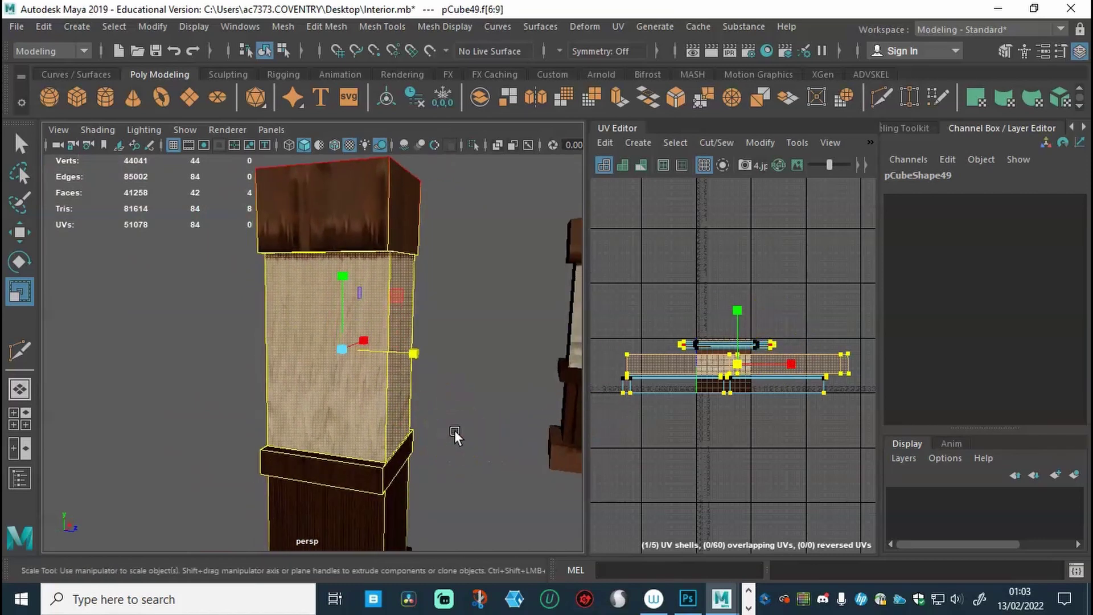
click(329, 407)
click(403, 406)
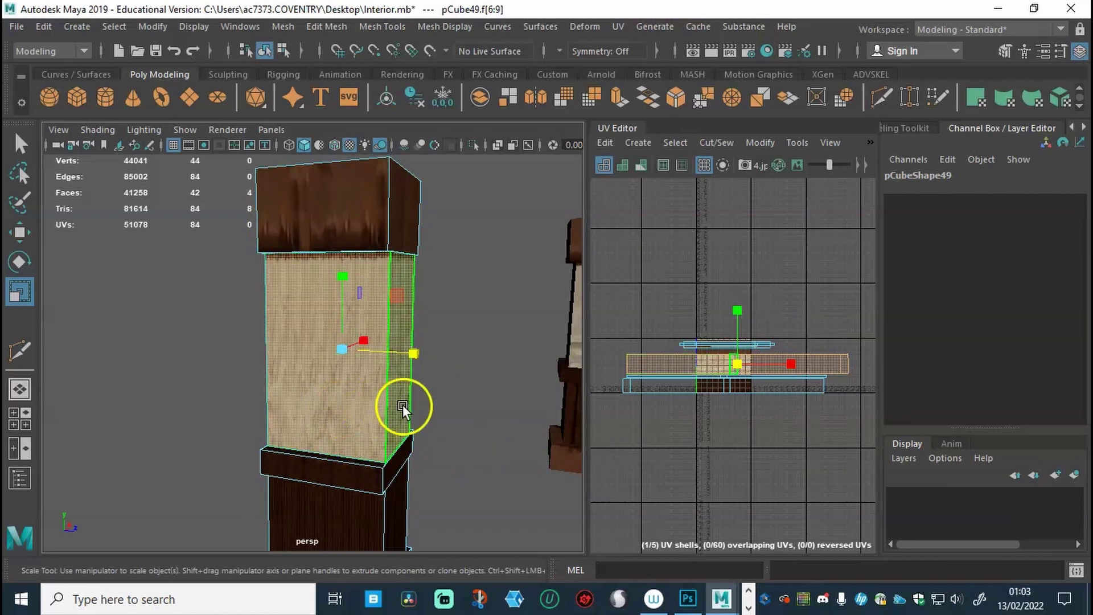
mouse_move(413, 419)
alt+mouse_down()
mouse_move(317, 415)
mouse_move(432, 414)
alt+mouse_up()
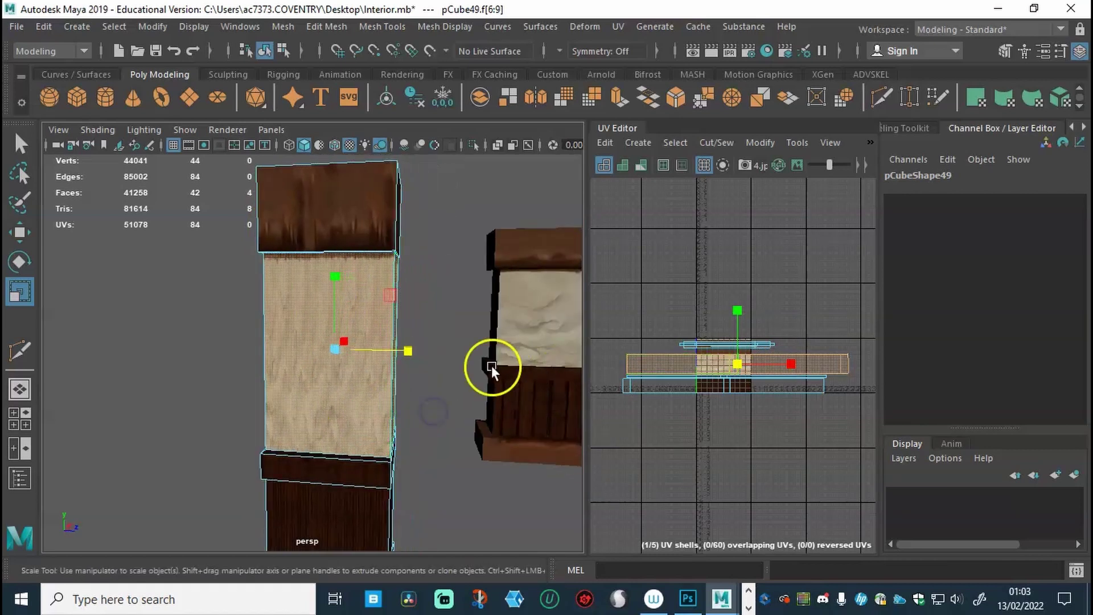
alt+drag(490, 366, 425, 376)
click(284, 354)
click(360, 353)
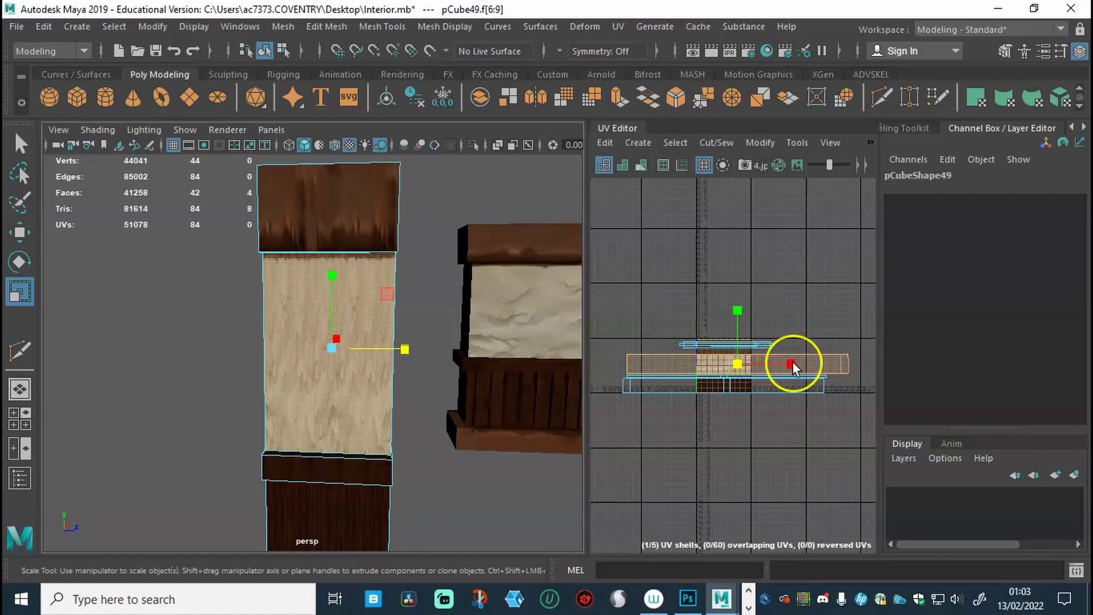
drag(792, 364, 755, 365)
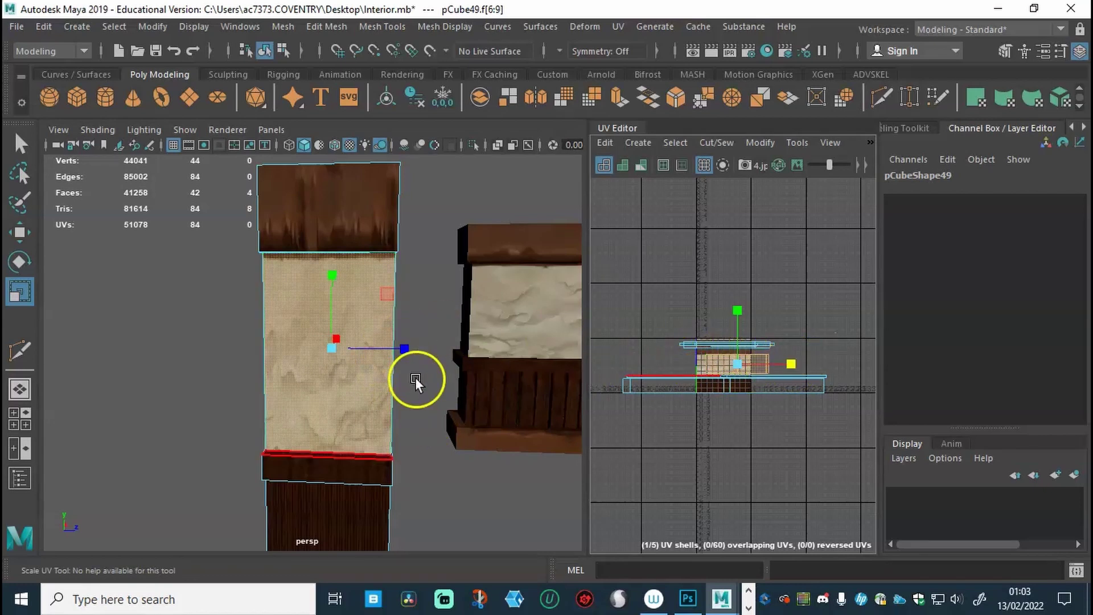
click(790, 363)
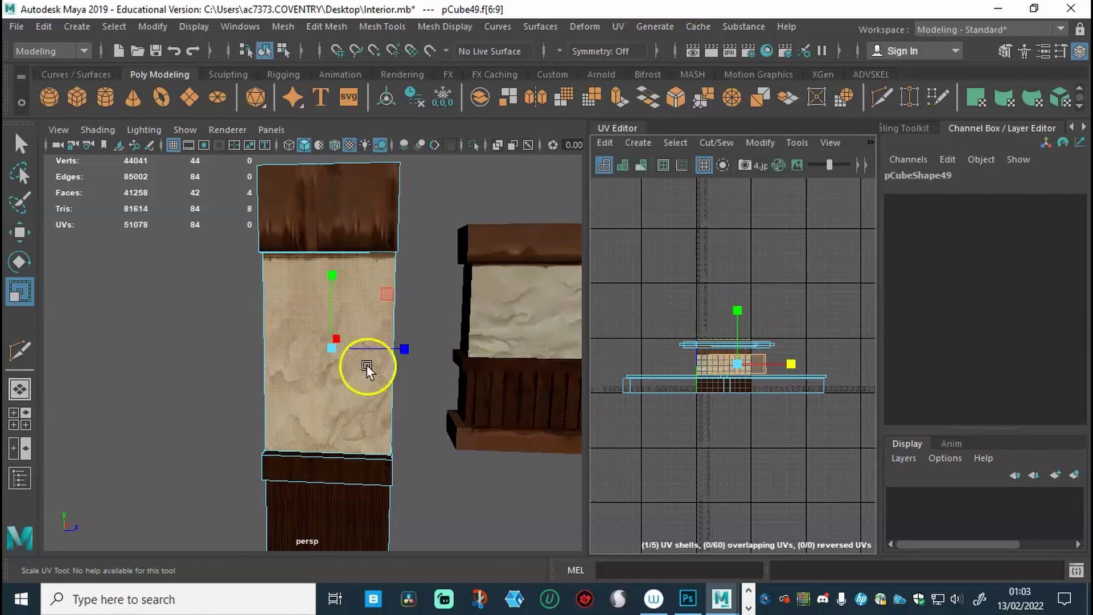
Narrow the front plaster face's UVs further, undoing an accidental face scale
click(461, 403)
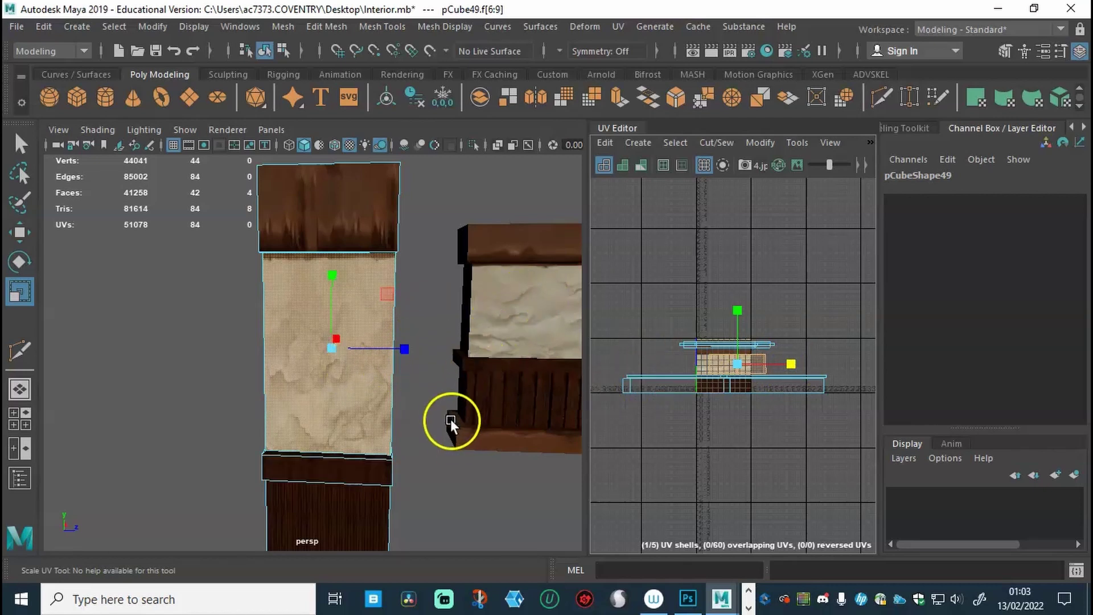
alt+drag(460, 431, 419, 429)
click(336, 422)
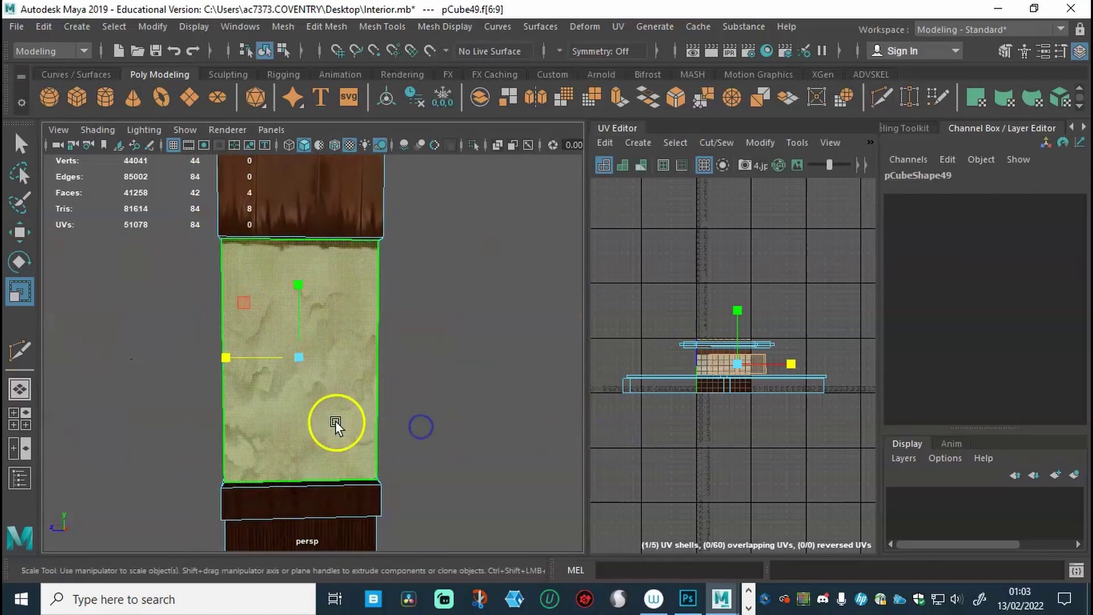
mouse_move(804, 363)
mouse_down()
mouse_move(794, 365)
mouse_move(803, 364)
mouse_up()
alt+drag(399, 405, 343, 372)
click(344, 372)
drag(405, 356, 430, 403)
key(ctrl+z)
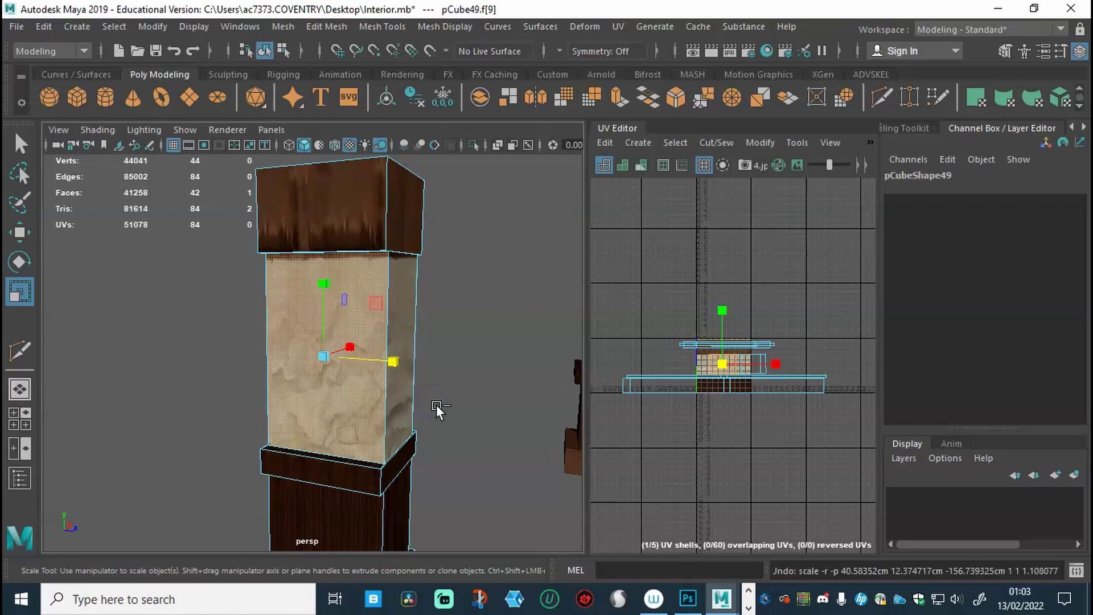
Select the pillar's side plaster face, then a face of its top wooden block
click(763, 369)
click(777, 364)
alt+drag(590, 398, 312, 434)
click(394, 402)
click(349, 307)
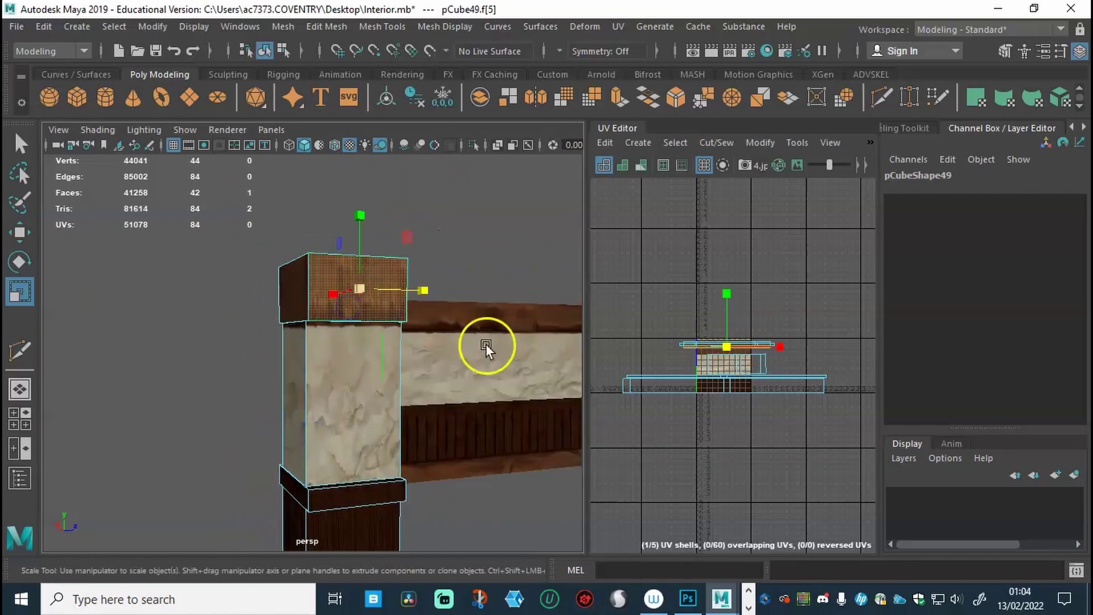
alt+drag(486, 347, 343, 371)
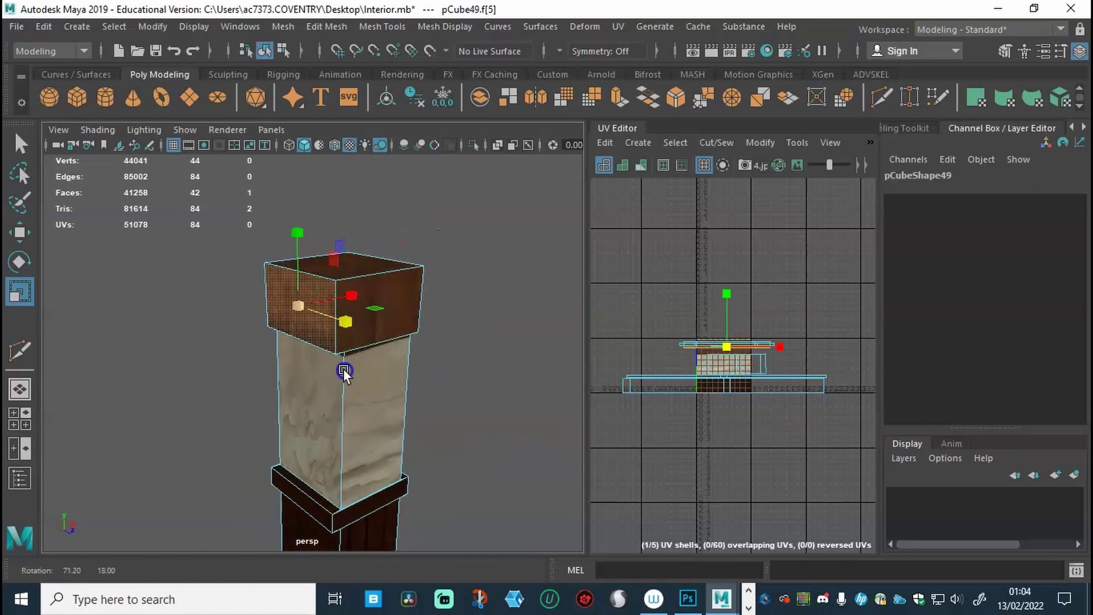
shift+click(387, 316)
alt+drag(336, 388, 372, 354)
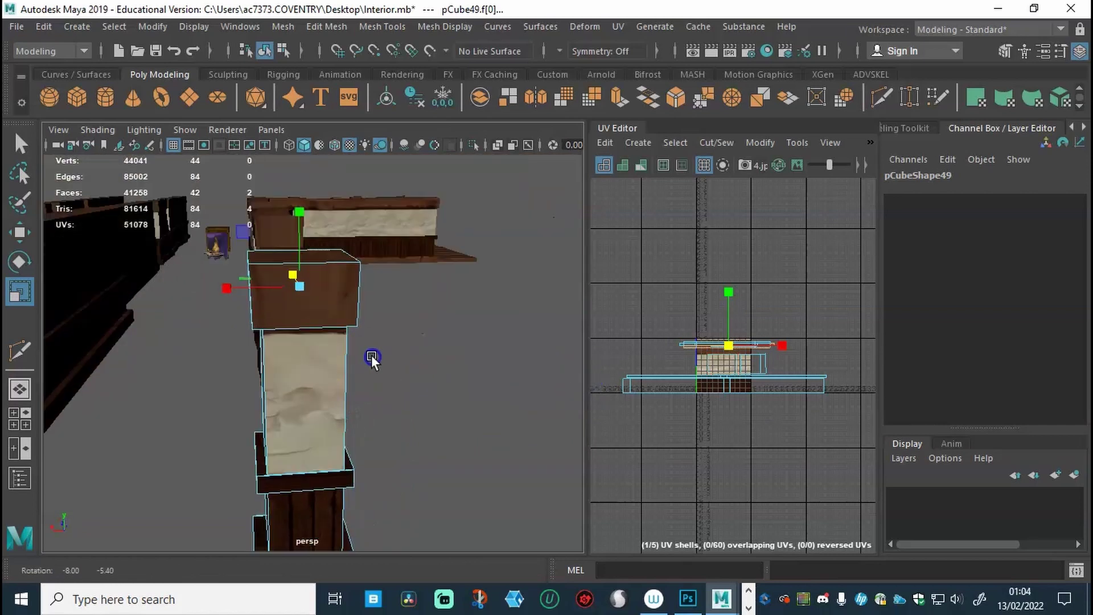
shift+click(337, 308)
alt+drag(343, 392, 431, 367)
shift+click(305, 319)
alt+drag(271, 383, 429, 390)
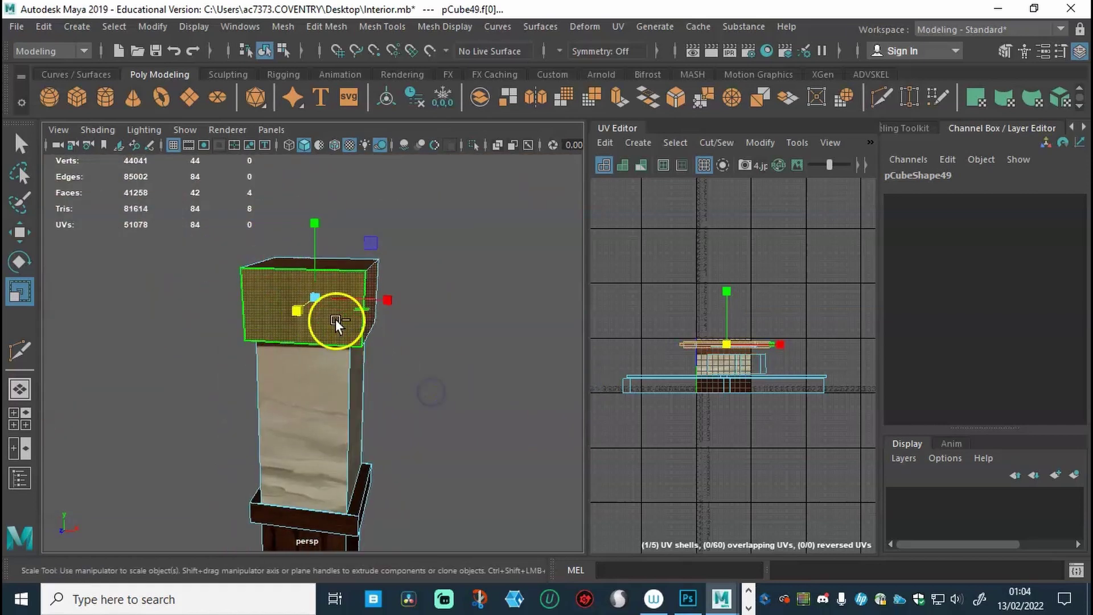
alt+drag(398, 342, 282, 323)
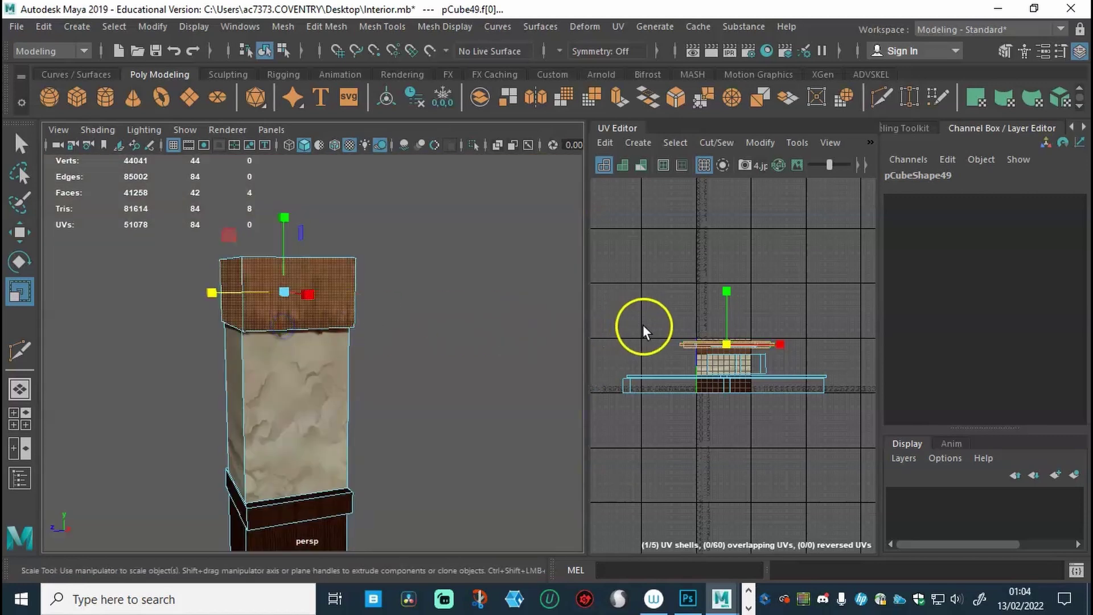
alt+drag(381, 315, 374, 334)
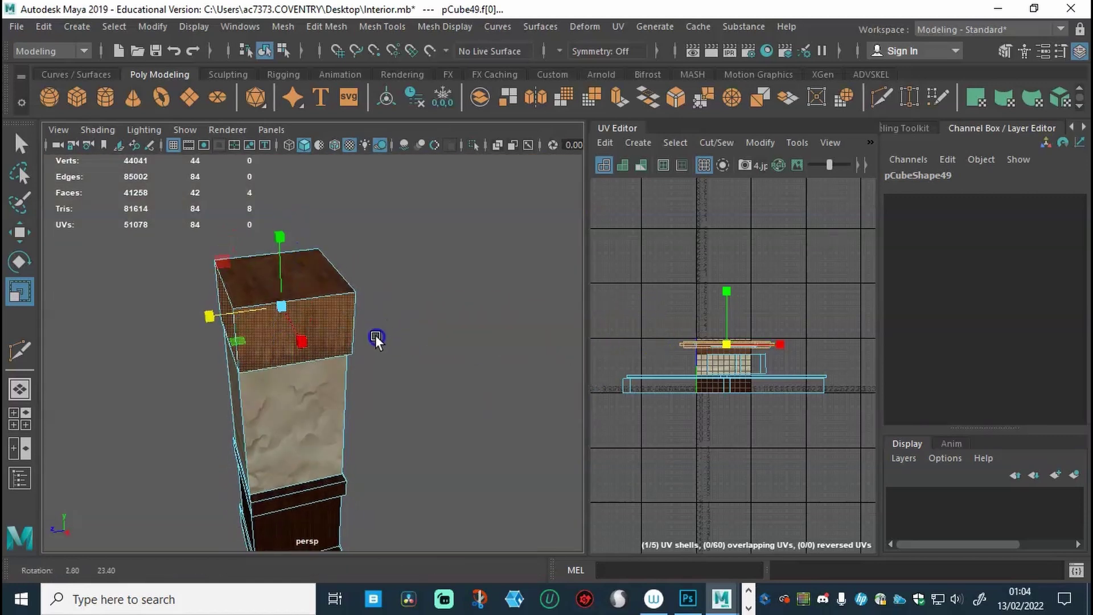
shift+click(328, 277)
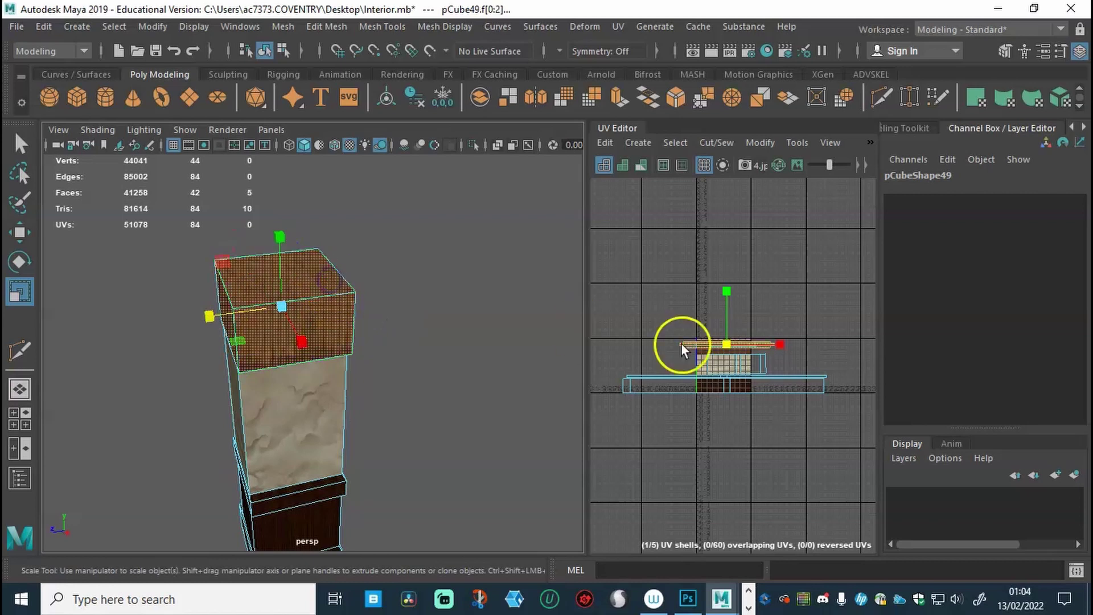
click(777, 343)
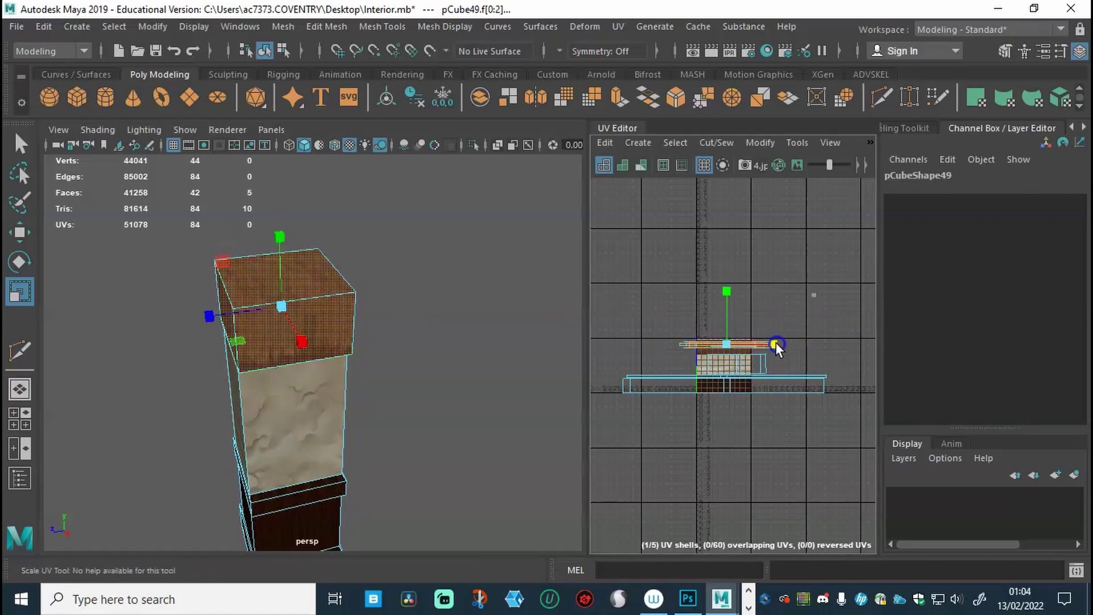
drag(771, 342, 743, 342)
click(343, 334)
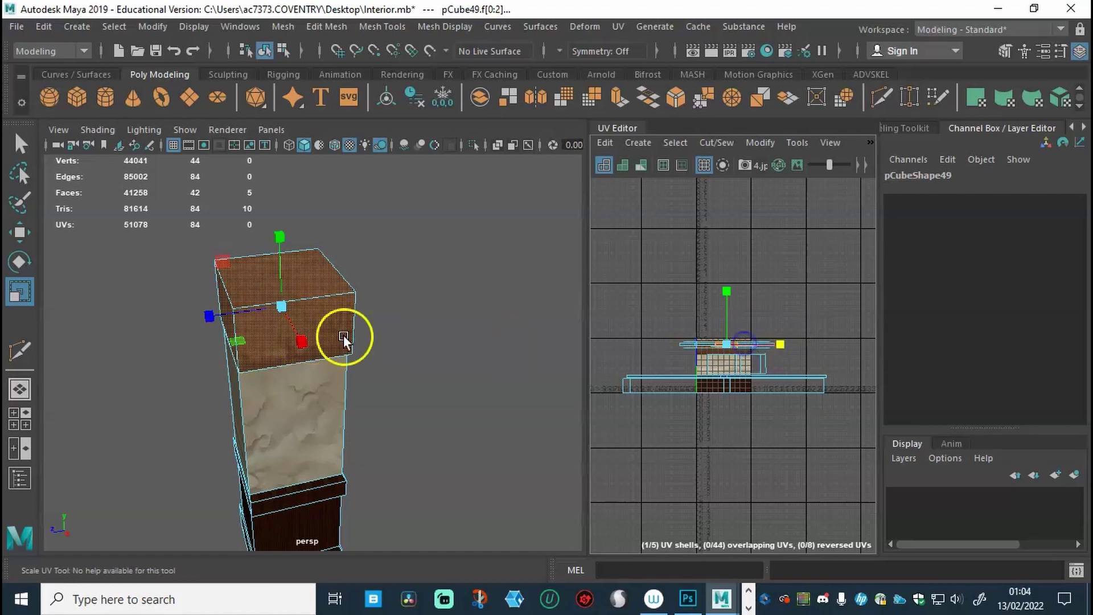
click(401, 322)
alt+drag(373, 390, 294, 305)
click(294, 305)
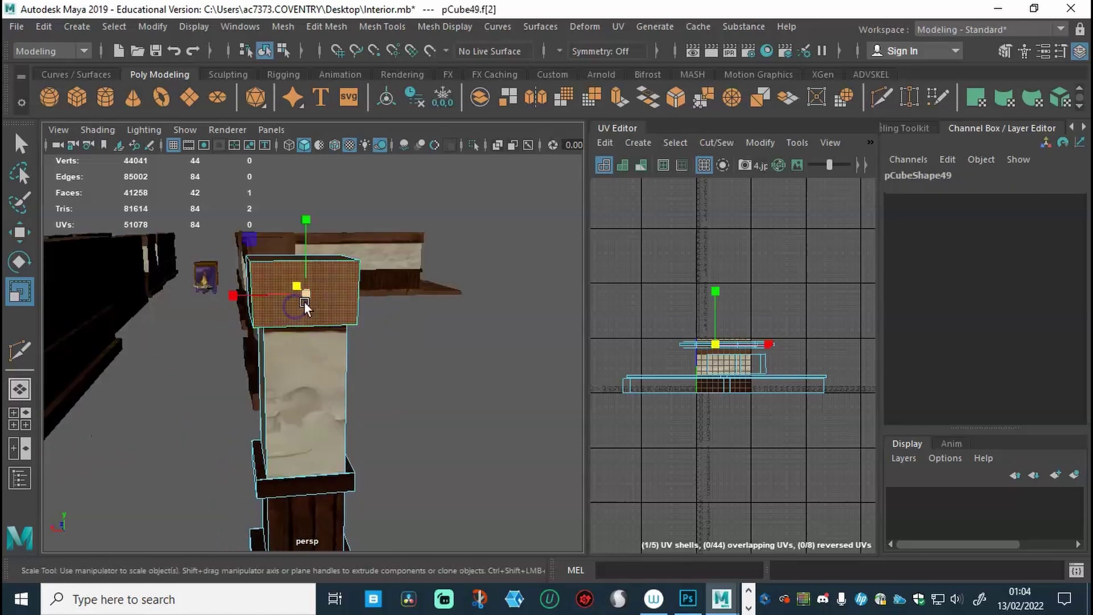
click(767, 343)
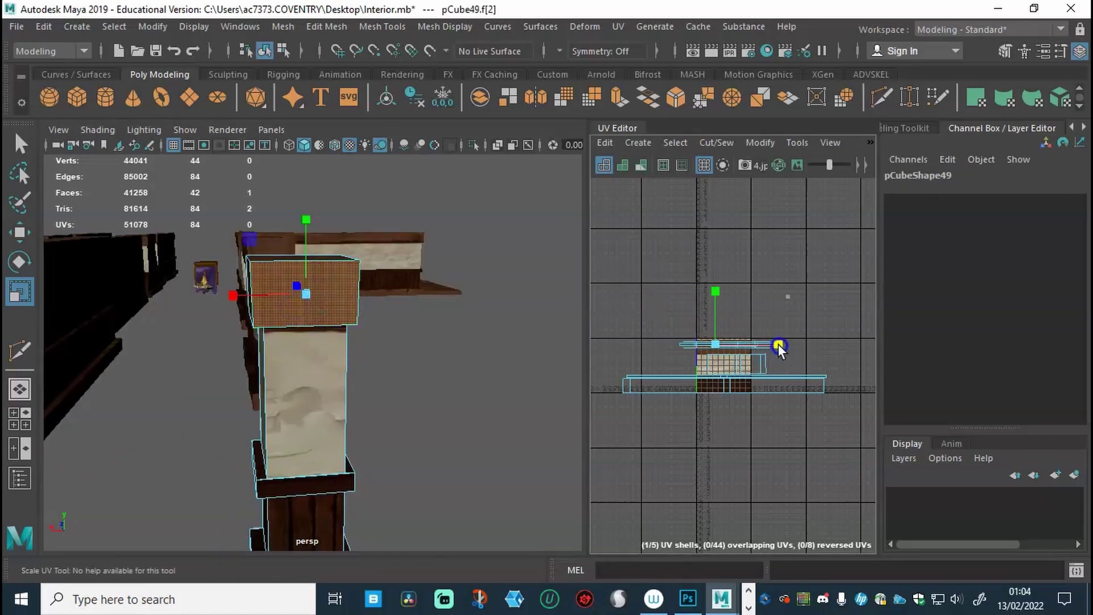
drag(791, 348, 841, 348)
click(592, 348)
click(391, 339)
alt+drag(392, 339, 581, 347)
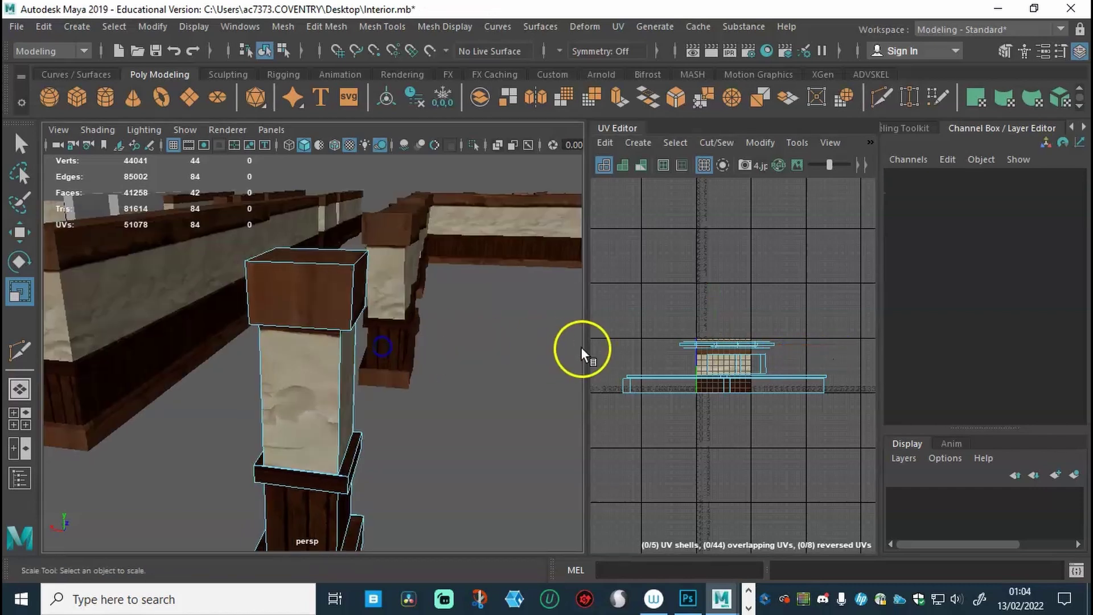
click(312, 302)
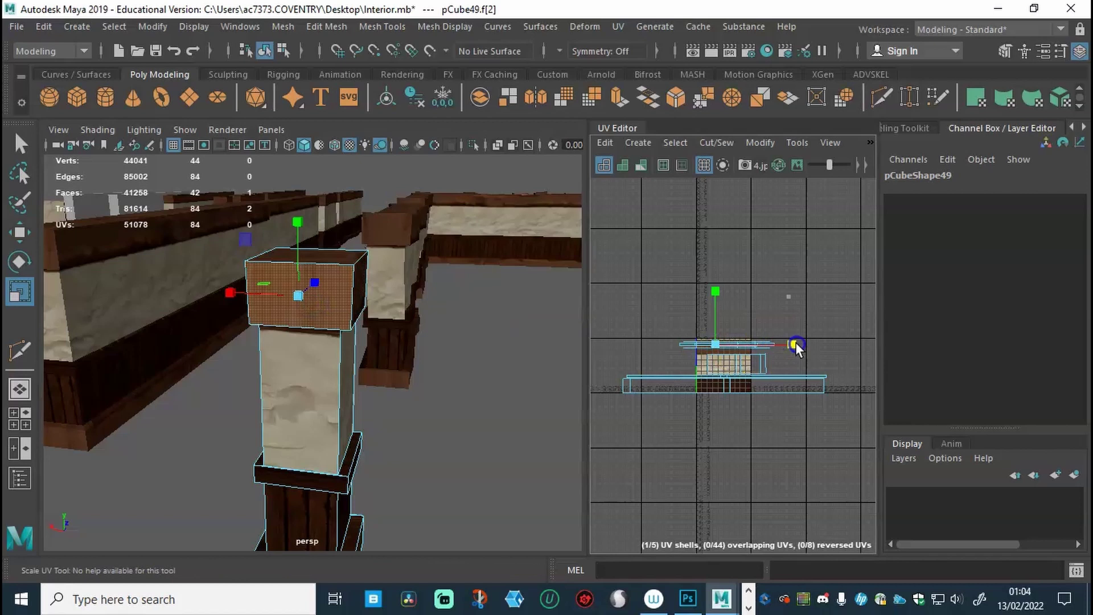
Widen the top cap face's UV shell along the texture's wood strip
key(f)
scroll(672, 344, down, 5)
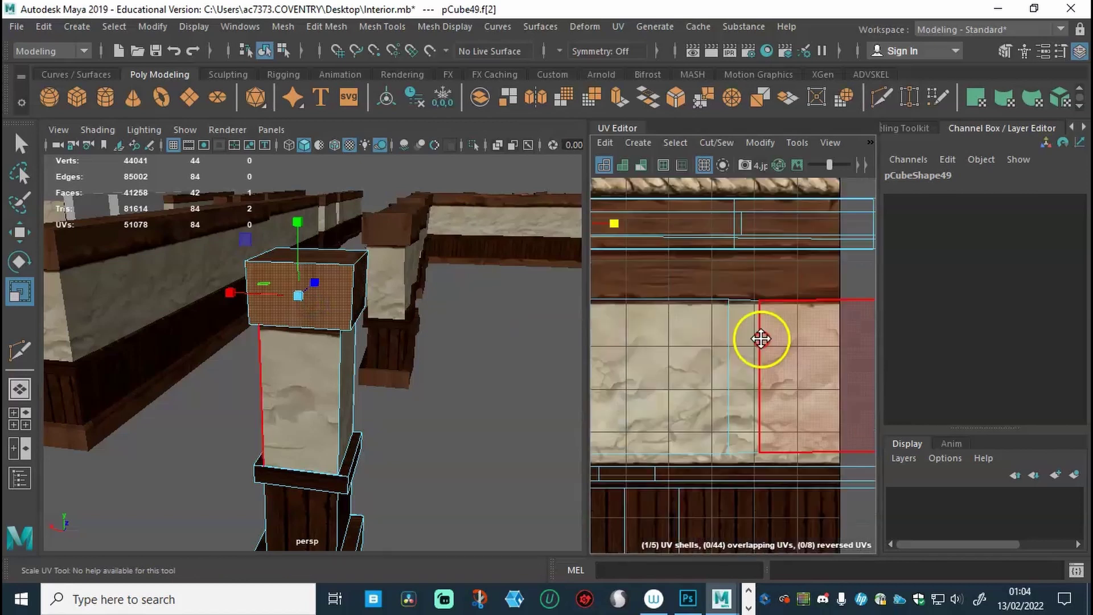
scroll(683, 352, down, 1)
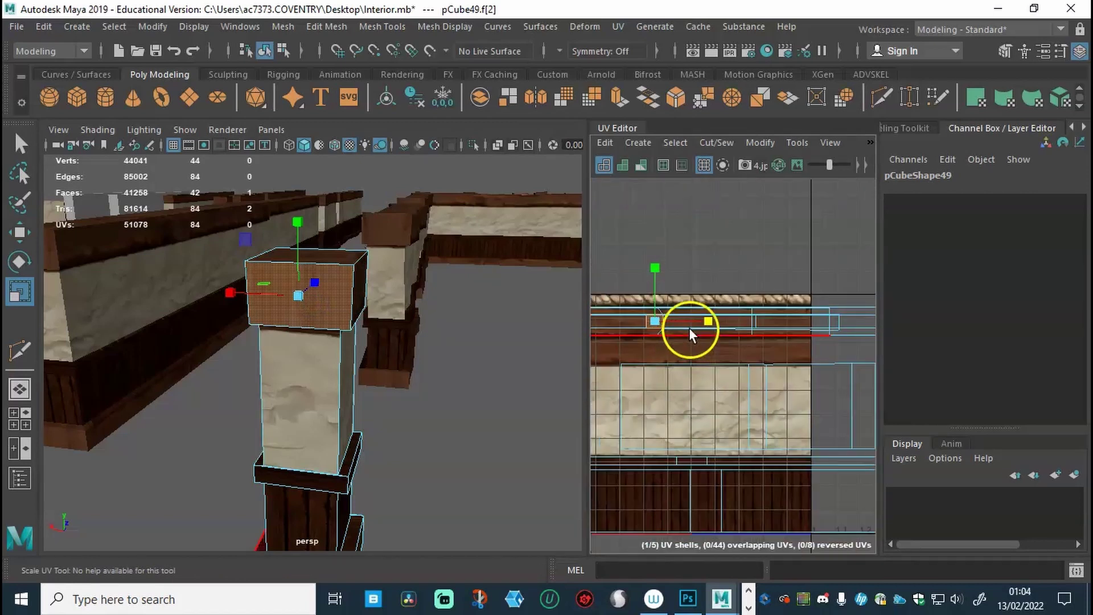
mouse_move(704, 319)
mouse_down()
mouse_move(726, 322)
mouse_move(675, 322)
mouse_move(696, 320)
mouse_up()
key(w)
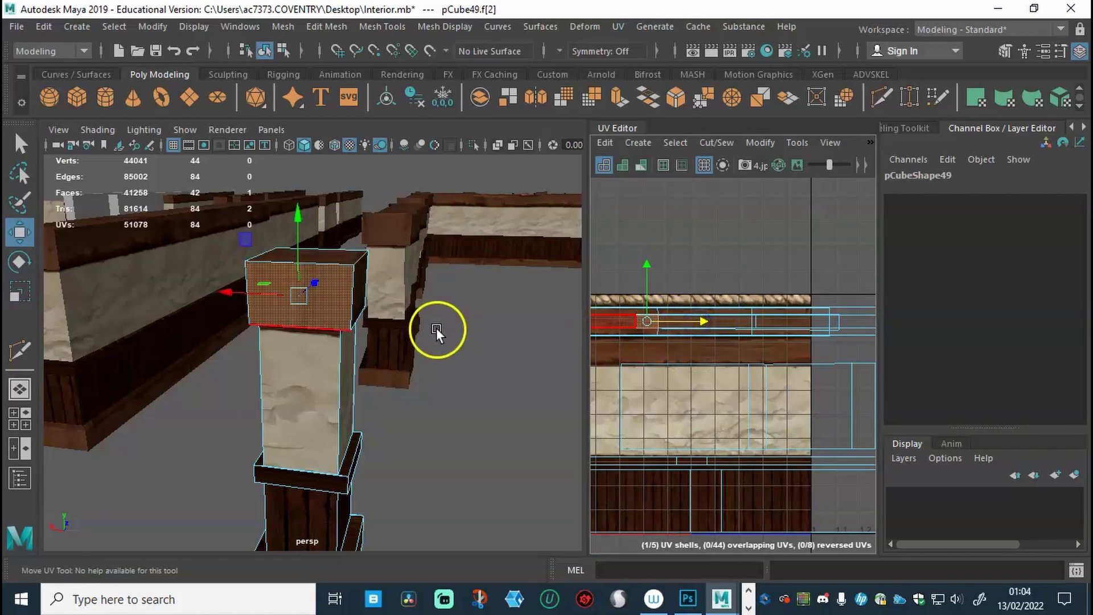
click(449, 334)
Select the pillar's base faces and narrow their UV strip slightly
alt+drag(446, 385, 340, 435)
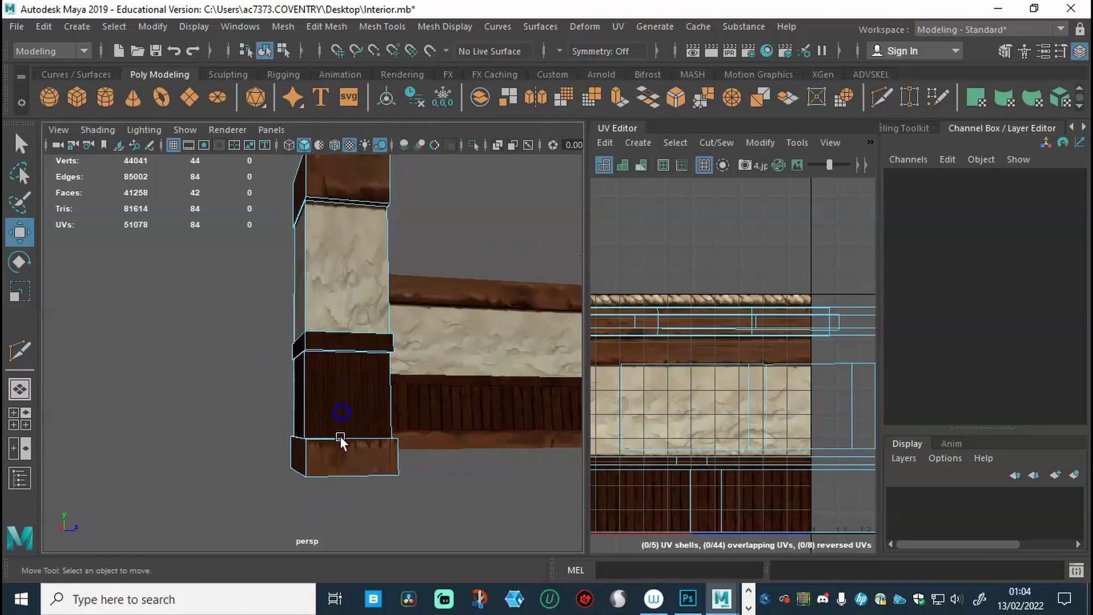
click(350, 459)
alt+drag(452, 461, 291, 477)
shift+click(375, 469)
alt+drag(448, 473, 198, 487)
shift+click(354, 480)
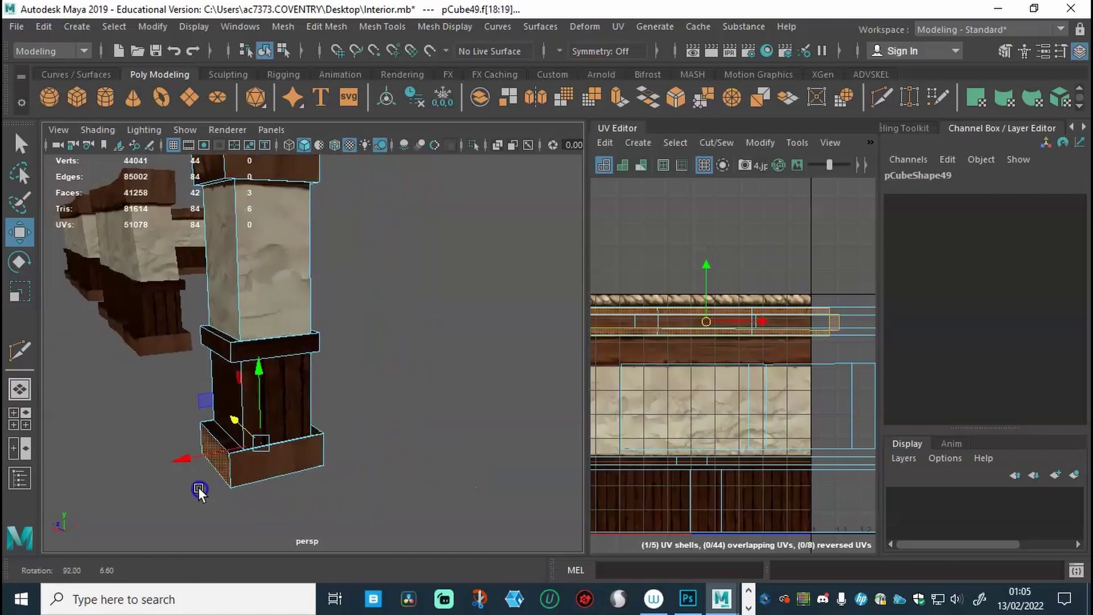
shift+drag(282, 463, 491, 440)
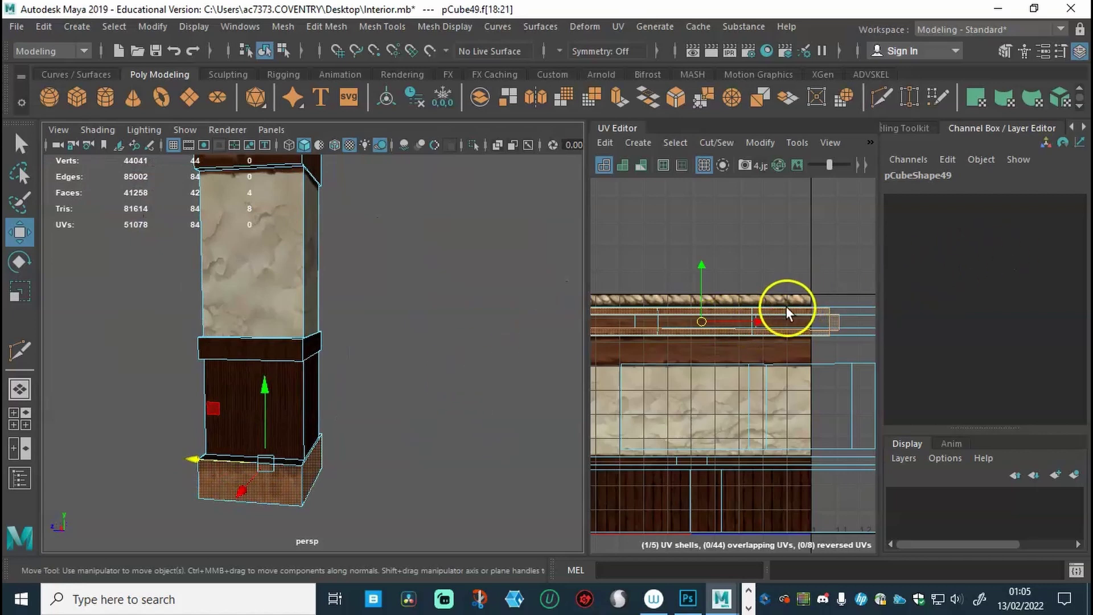
key(r)
drag(749, 317, 720, 322)
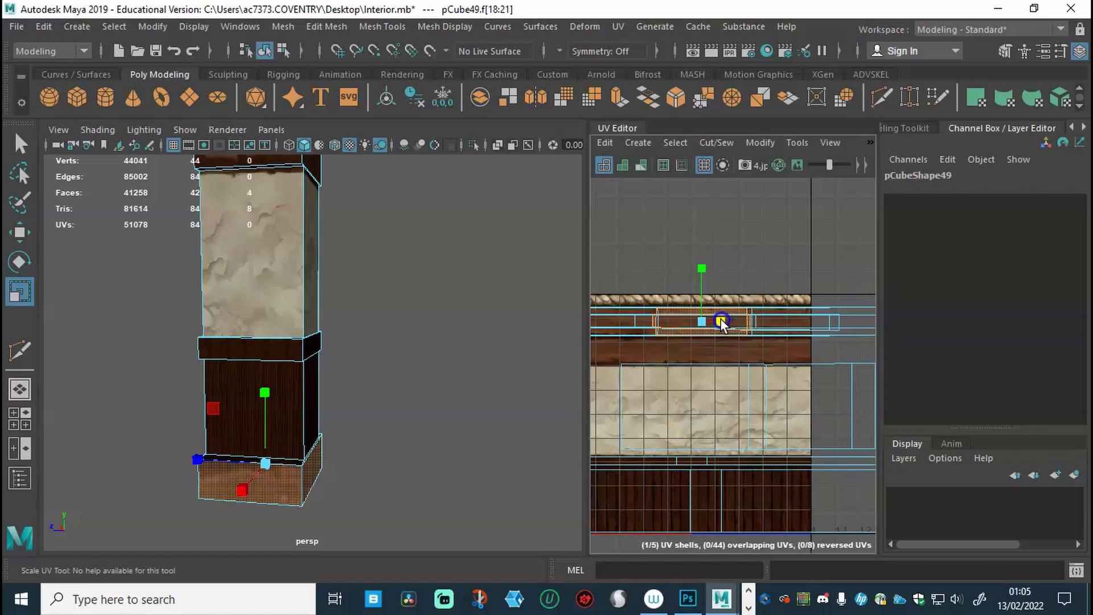
Select the base's front face and try stretching its UVs, then undo the stretch
click(428, 378)
alt+drag(338, 408, 416, 418)
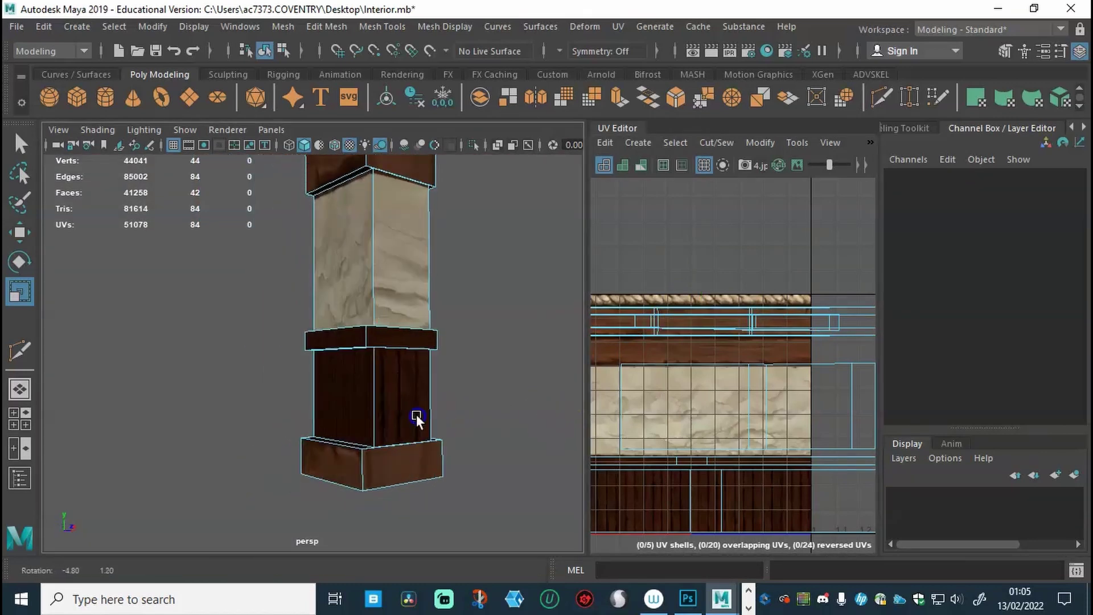
click(415, 457)
drag(804, 321, 793, 322)
scroll(792, 320, up, 3)
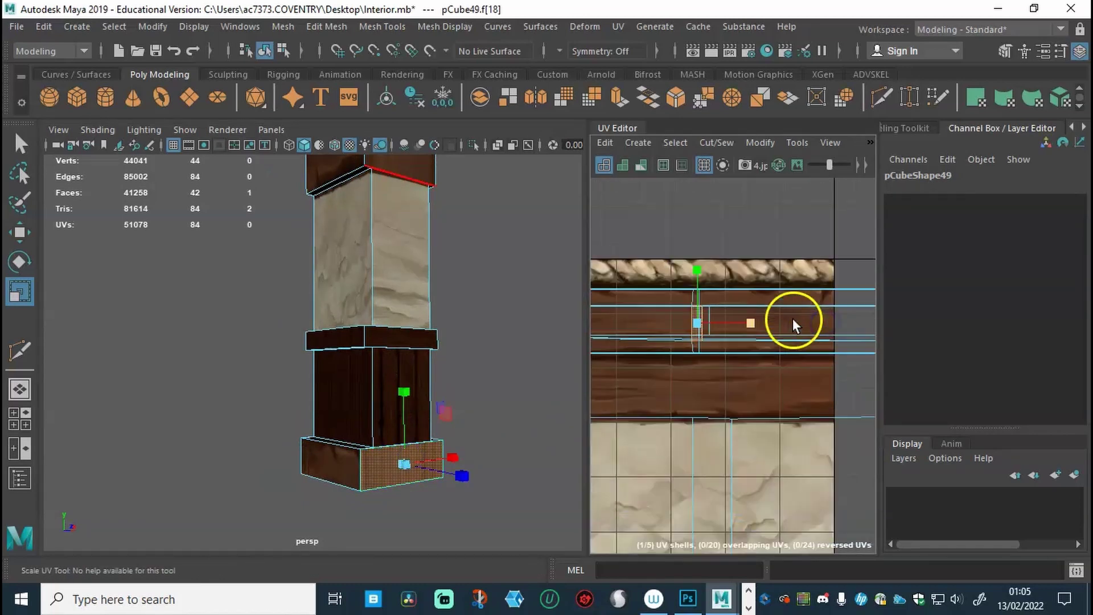
drag(750, 320, 681, 312)
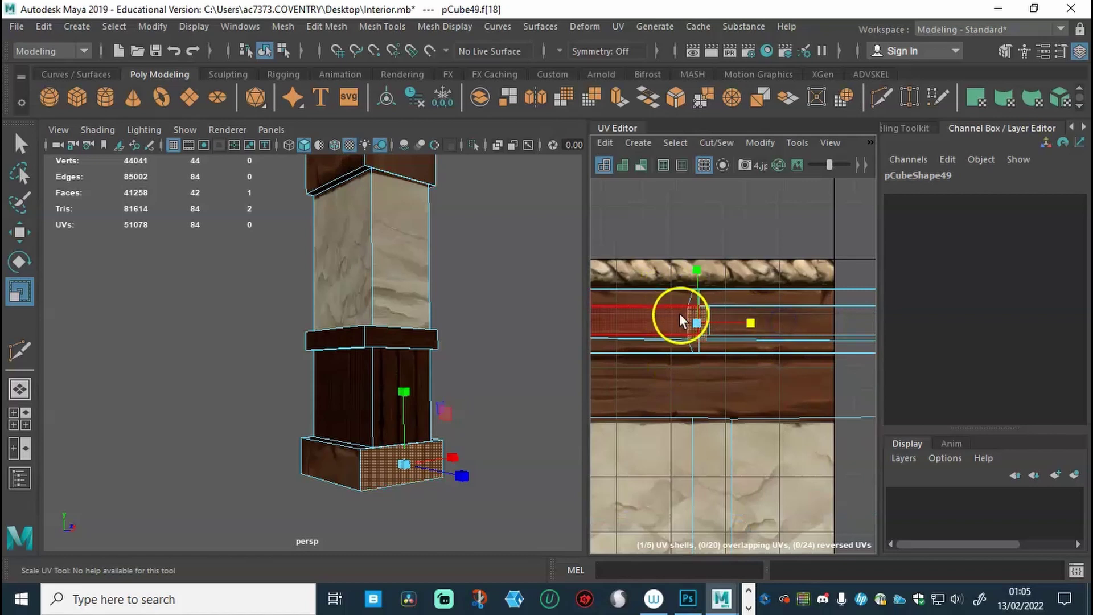
key(ctrl+z)
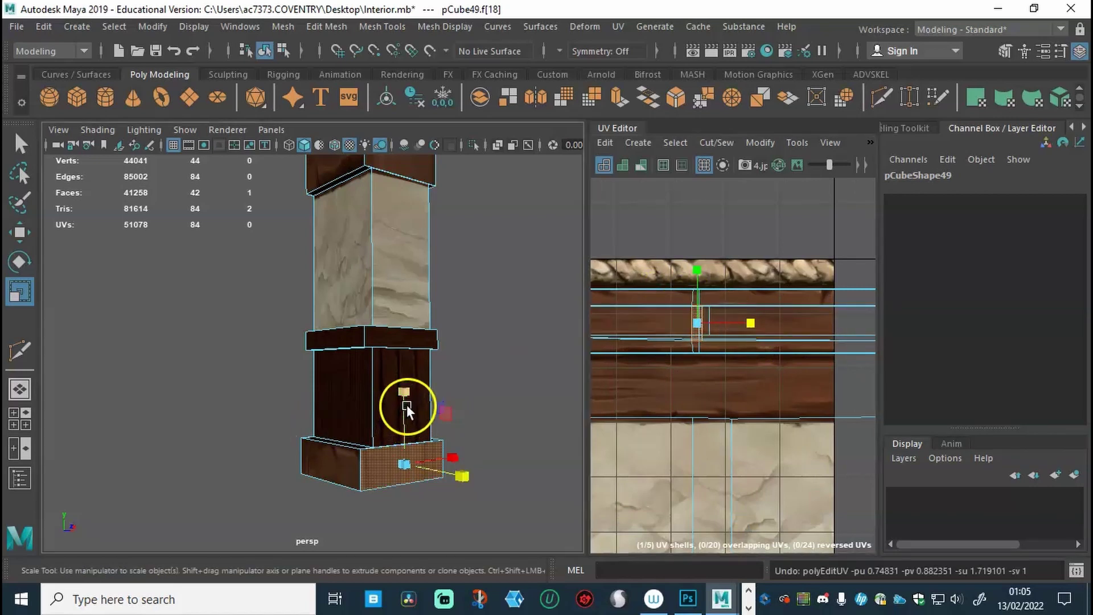
Reselect the base's bottom face and inspect the pillar's bottom block
alt+drag(493, 467, 463, 497)
click(453, 456)
click(398, 483)
scroll(441, 490, up, 4)
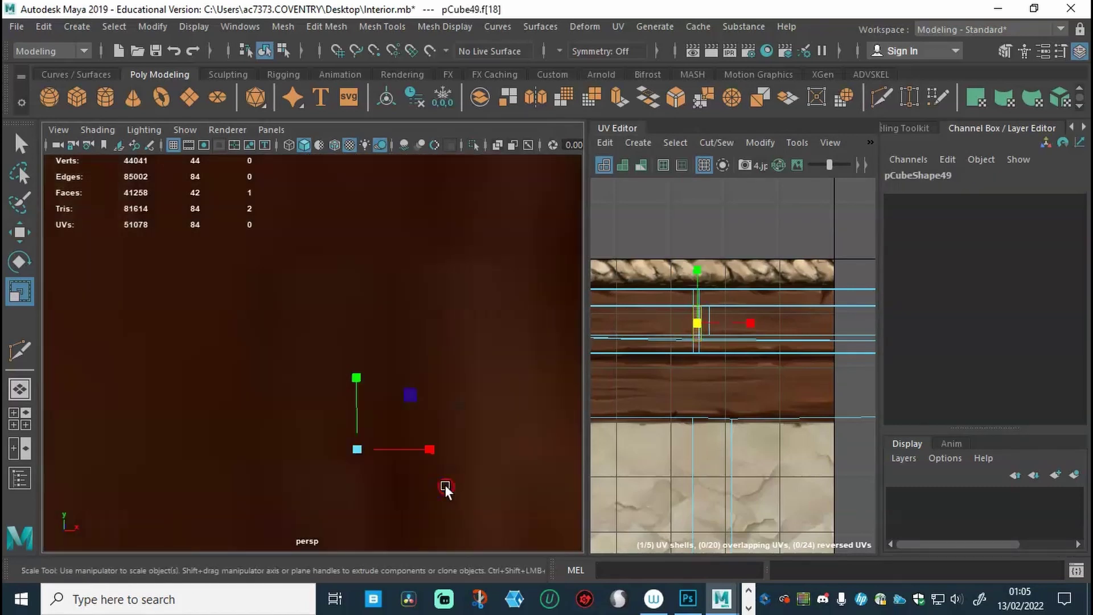
scroll(377, 468, down, 5)
scroll(371, 459, up, 3)
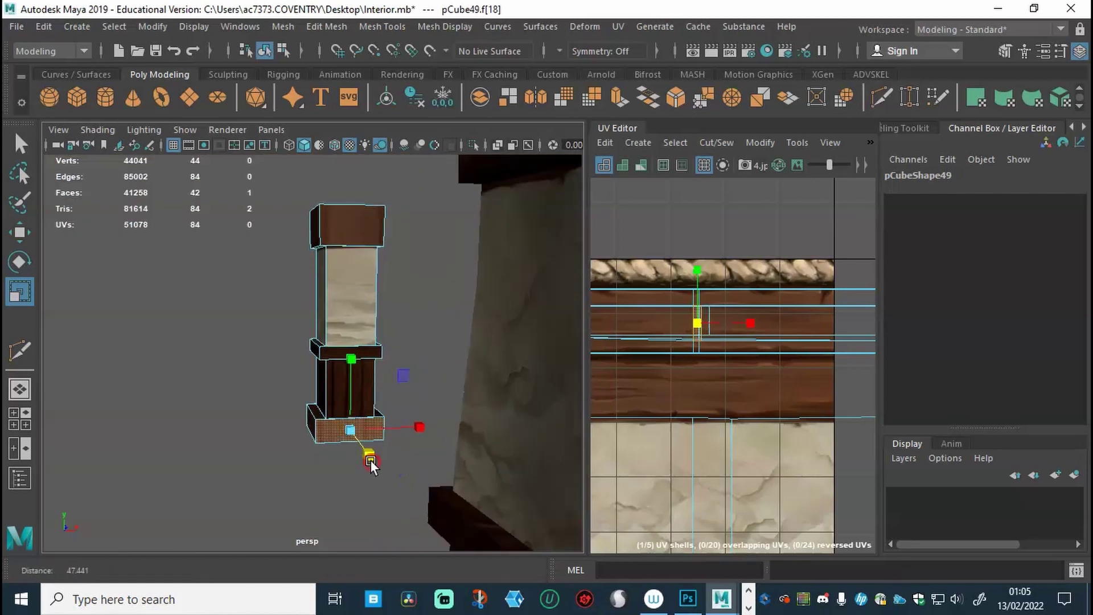
alt+drag(558, 449, 498, 448)
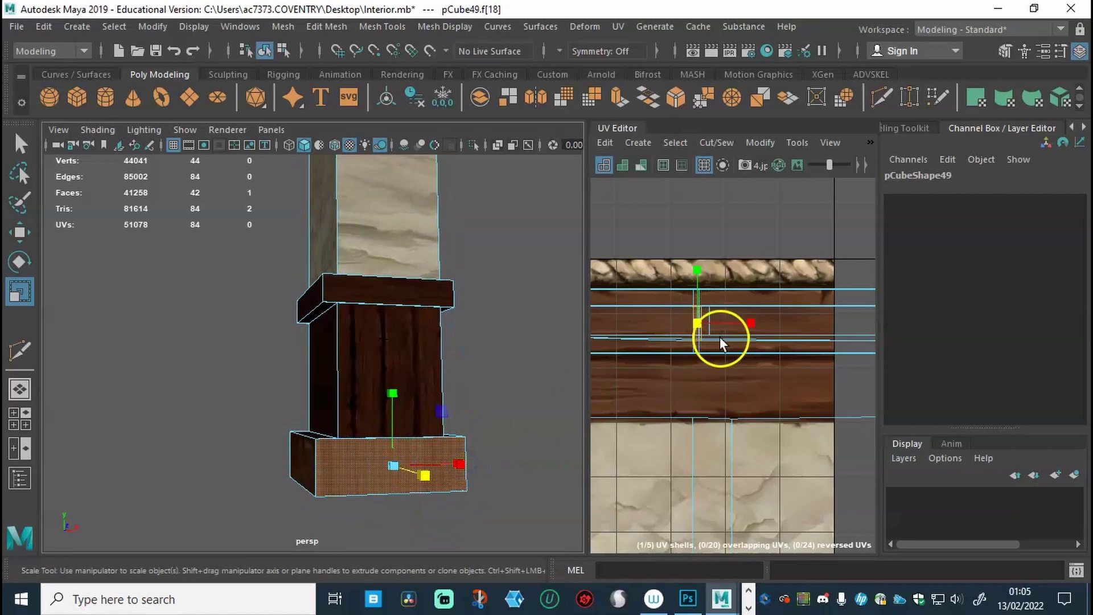
Reproject the base front face's UVs with Camera-Based projection
scroll(721, 337, down, 2)
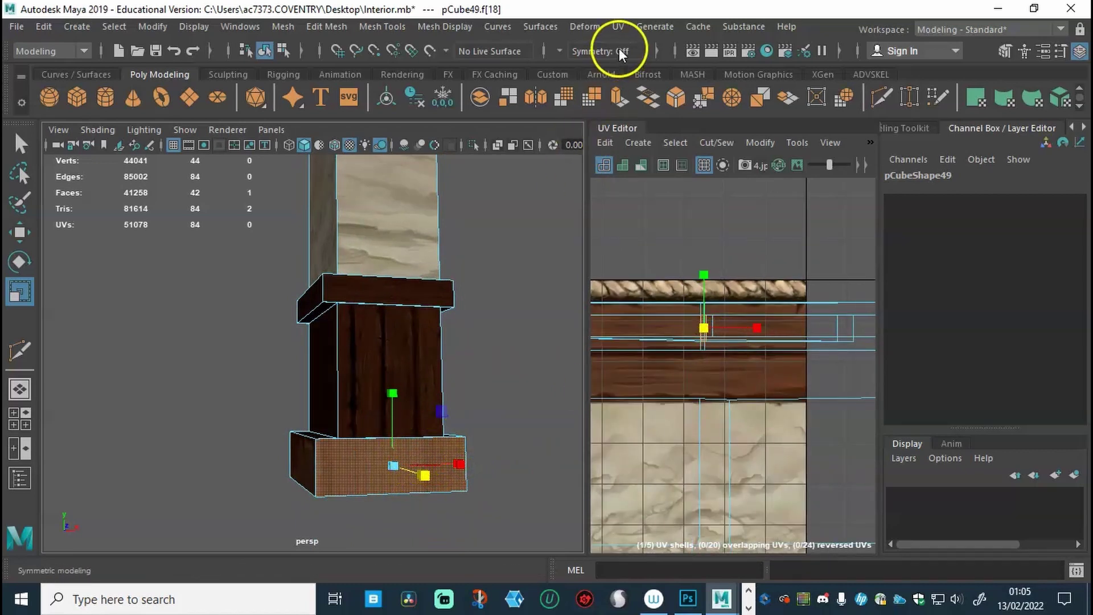
click(614, 26)
click(420, 451)
click(617, 27)
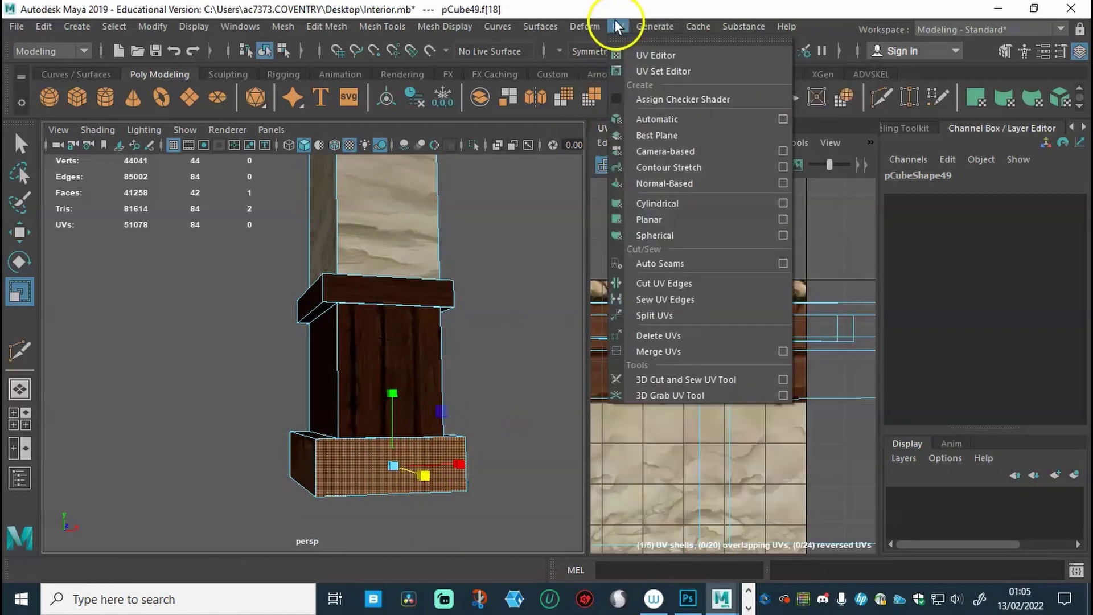
click(669, 151)
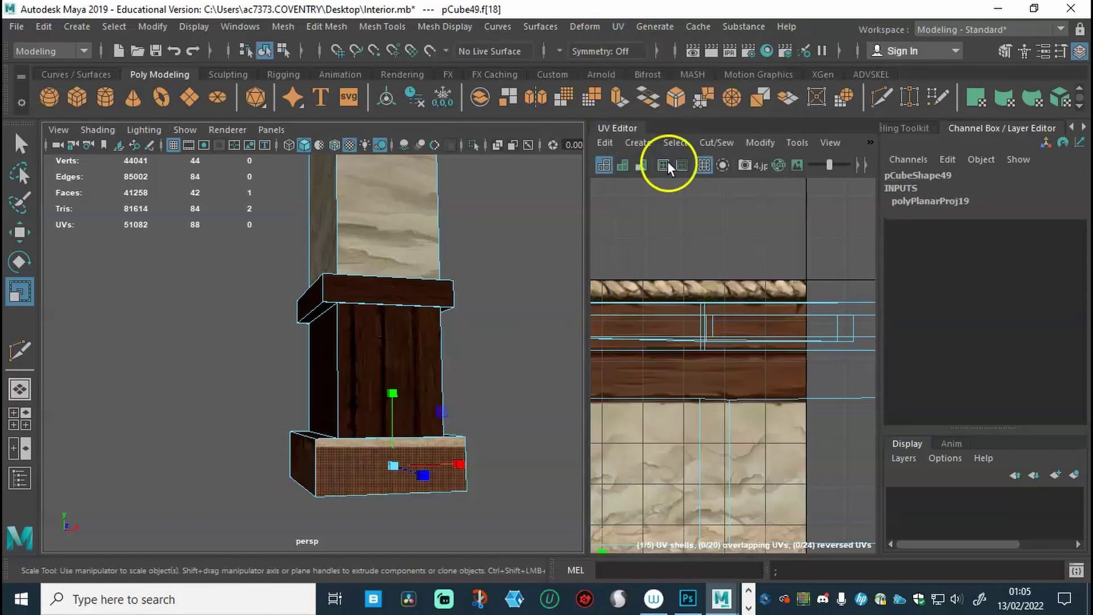
Switch to UV Shell mode and select the base's UV shell
right_drag(361, 475, 434, 227)
click(430, 412)
click(408, 459)
click(507, 439)
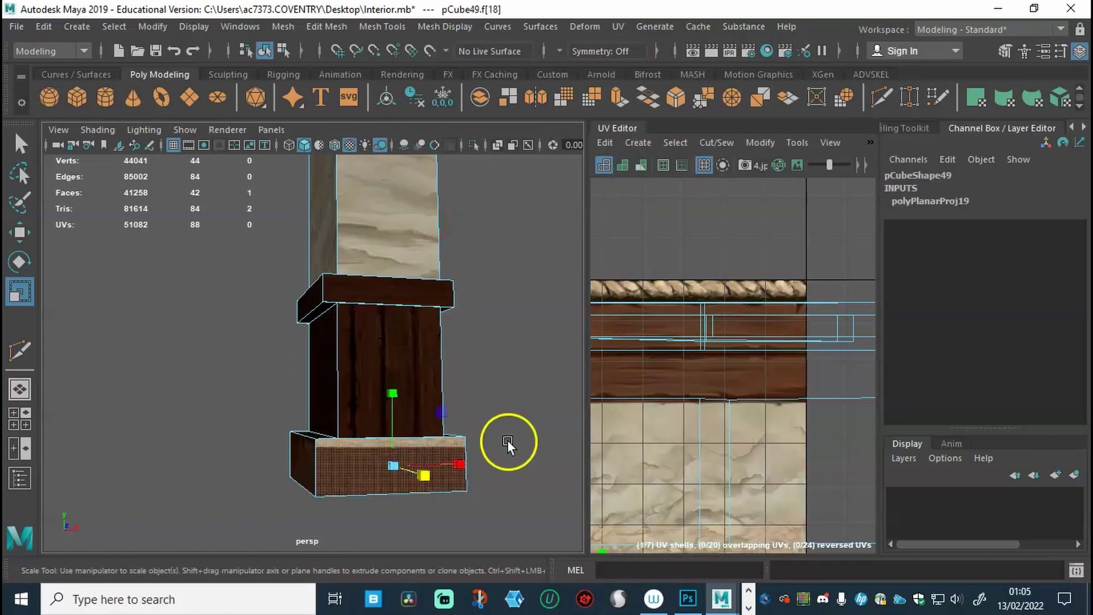
click(716, 395)
scroll(716, 398, down, 5)
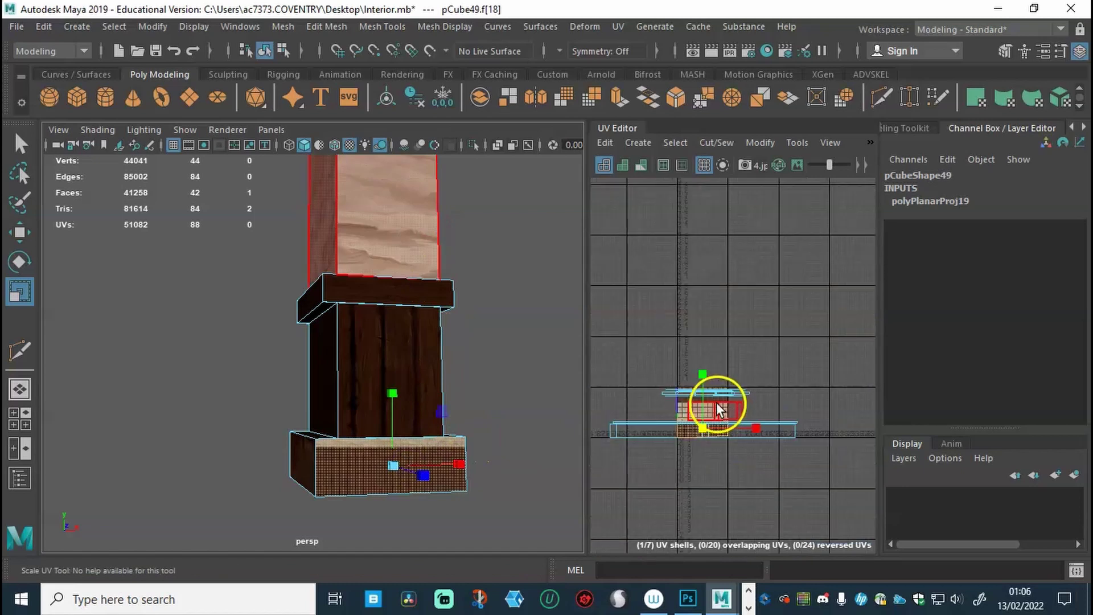
click(514, 452)
click(399, 465)
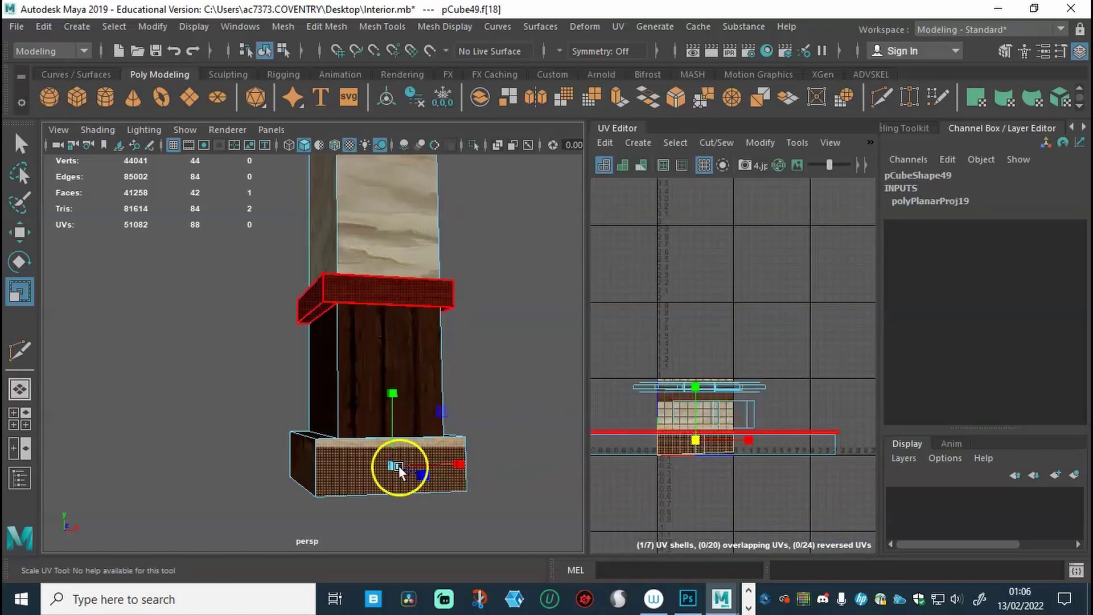
click(349, 475)
right_drag(350, 474, 419, 213)
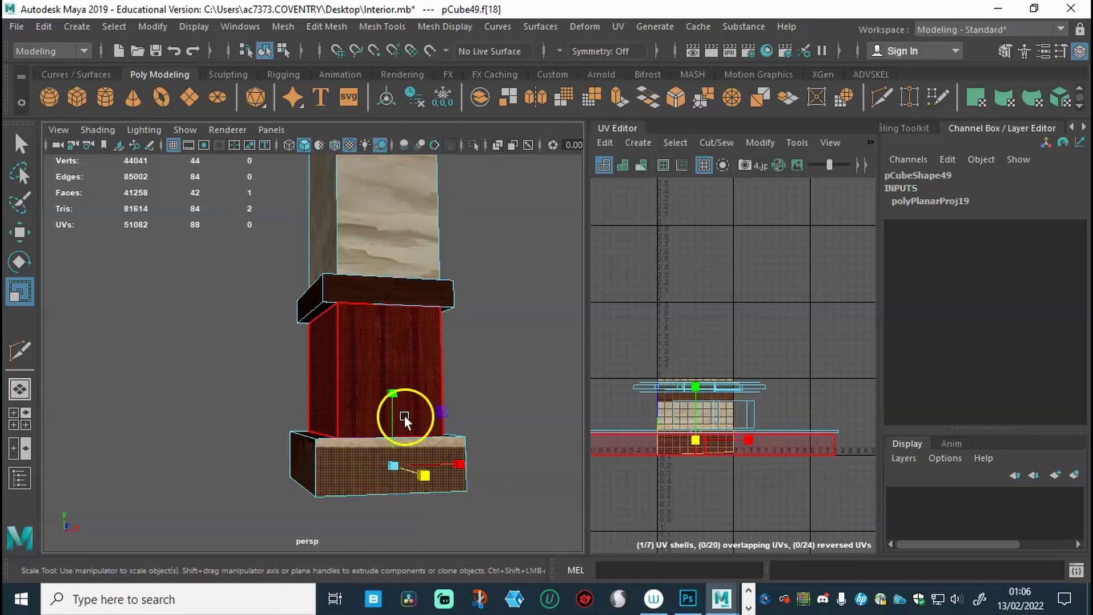
click(369, 464)
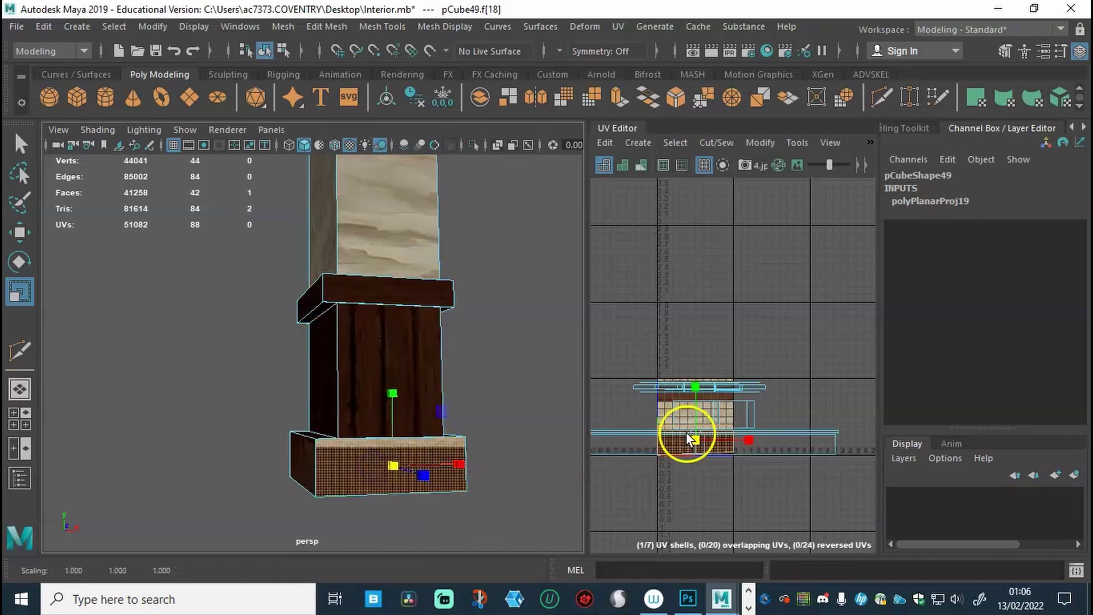
Shrink the base shell and move it up onto the texture's wood strip
drag(694, 441, 662, 443)
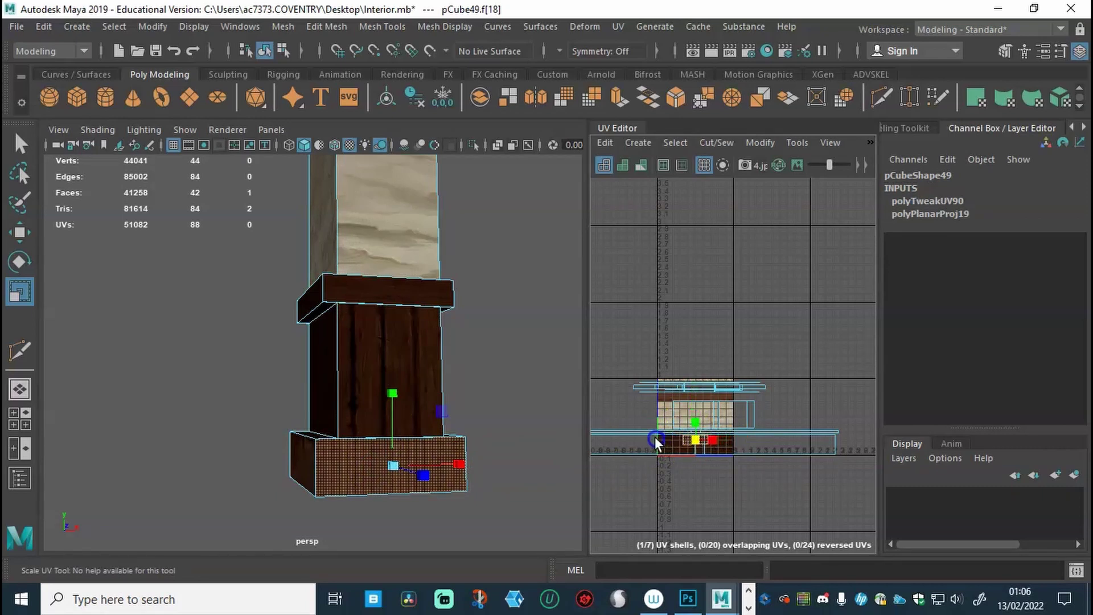
key(w)
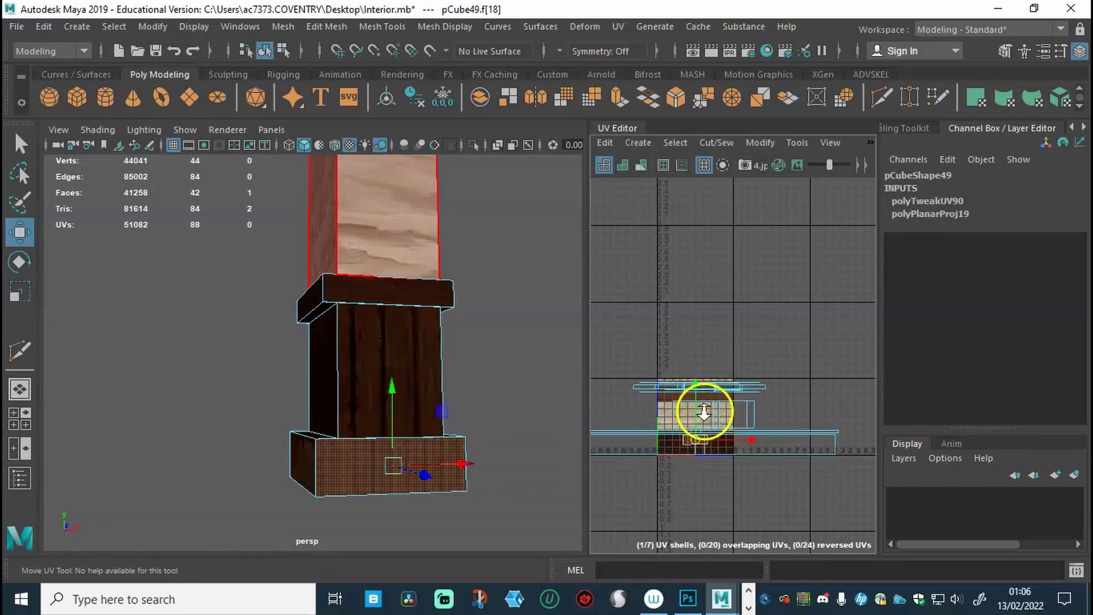
scroll(700, 410, up, 6)
scroll(704, 412, down, 2)
drag(680, 456, 681, 328)
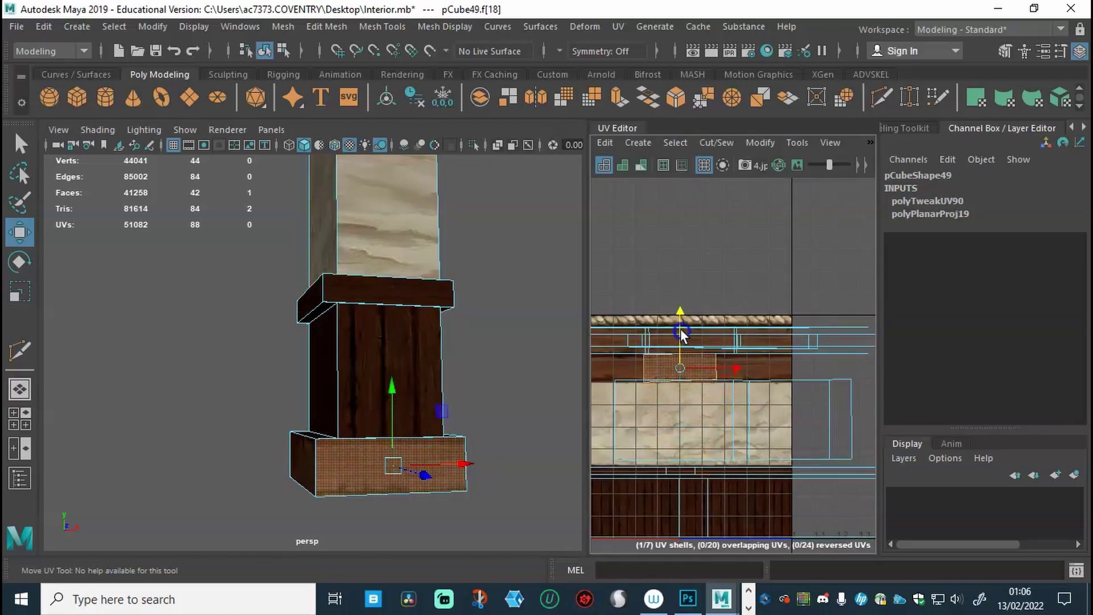
key(r)
drag(691, 377, 674, 364)
click(486, 424)
alt+drag(493, 449, 324, 466)
Shift a thin side face of the column, then undo the move
alt+right_drag(323, 466, 405, 465)
alt+drag(361, 467, 391, 443)
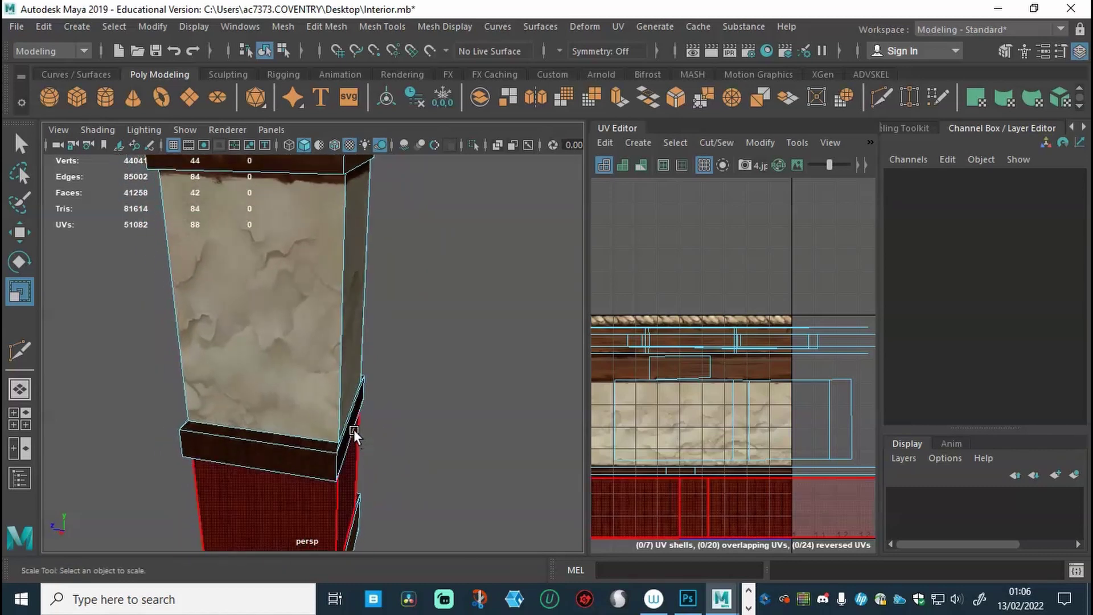
right_drag(352, 431, 339, 216)
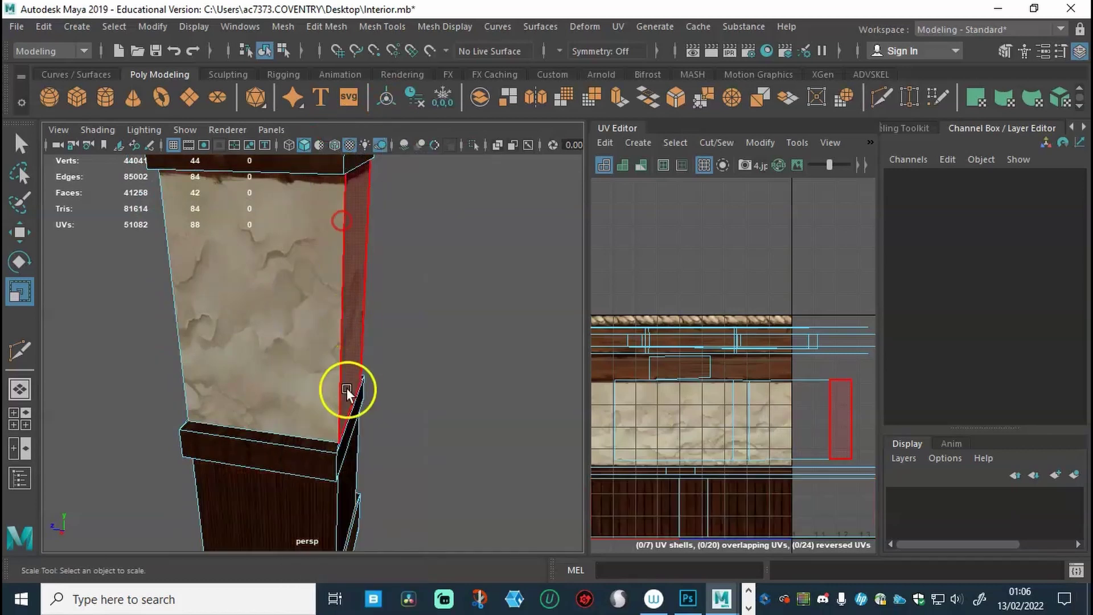
click(347, 442)
key(w)
drag(334, 418, 264, 416)
click(316, 425)
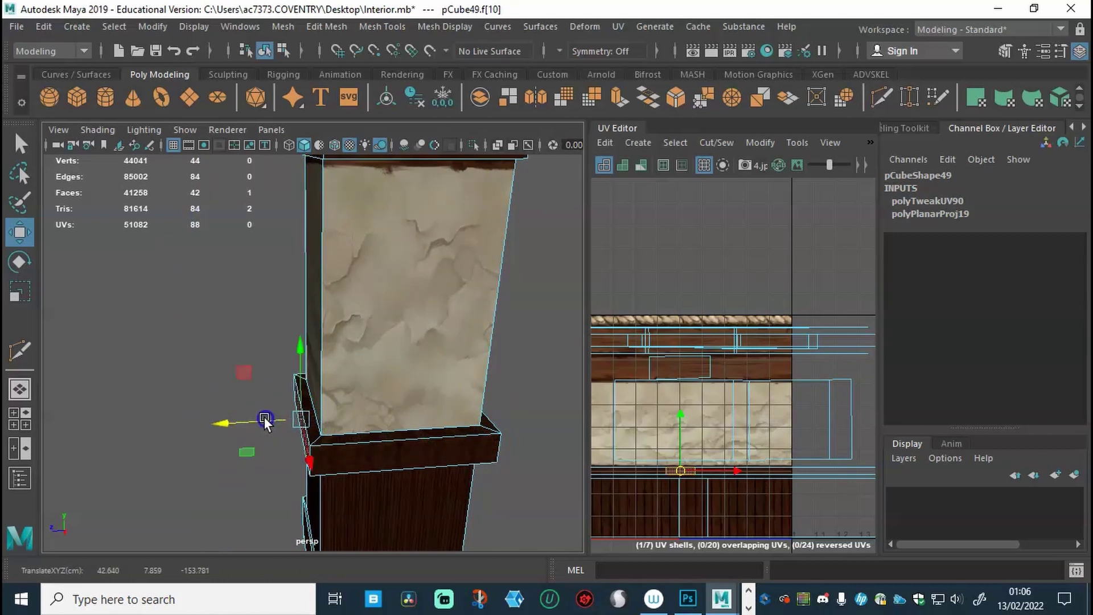
key(ctrl+z)
Select both end faces of the ledge and scale them wider
click(420, 423)
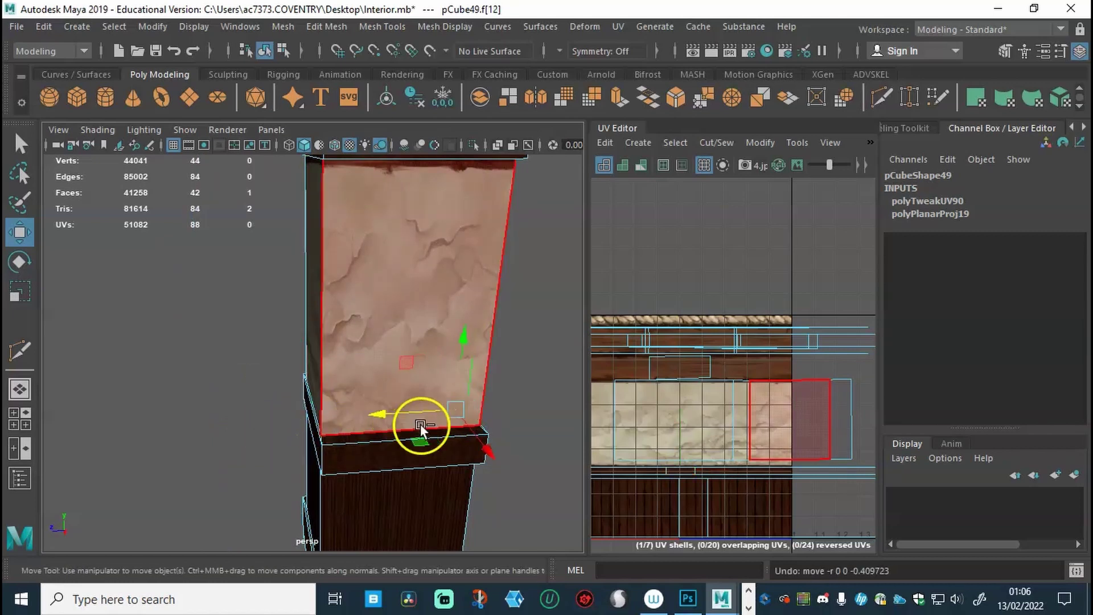
alt+drag(479, 483, 407, 486)
shift+click(336, 432)
key(r)
drag(298, 418, 285, 407)
Select the base's left and right side faces, then two side faces of the top block
alt+drag(306, 448, 378, 459)
scroll(339, 439, up, 5)
alt+right_drag(339, 438, 415, 444)
alt+drag(415, 444, 266, 449)
click(349, 446)
alt+drag(353, 447, 243, 455)
shift+click(271, 459)
alt+drag(330, 446, 272, 464)
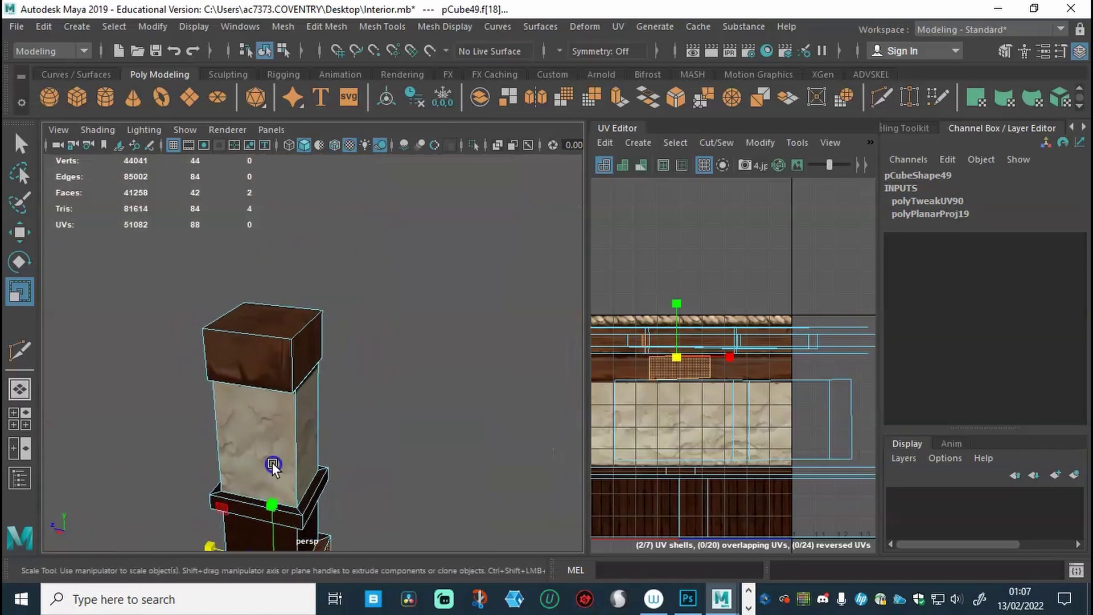
click(306, 353)
alt+drag(306, 356, 283, 393)
click(318, 380)
shift+click(340, 370)
alt+drag(350, 415, 404, 402)
Add horizontal edge loops across the stone and wood faces with Multi-Cut
click(881, 97)
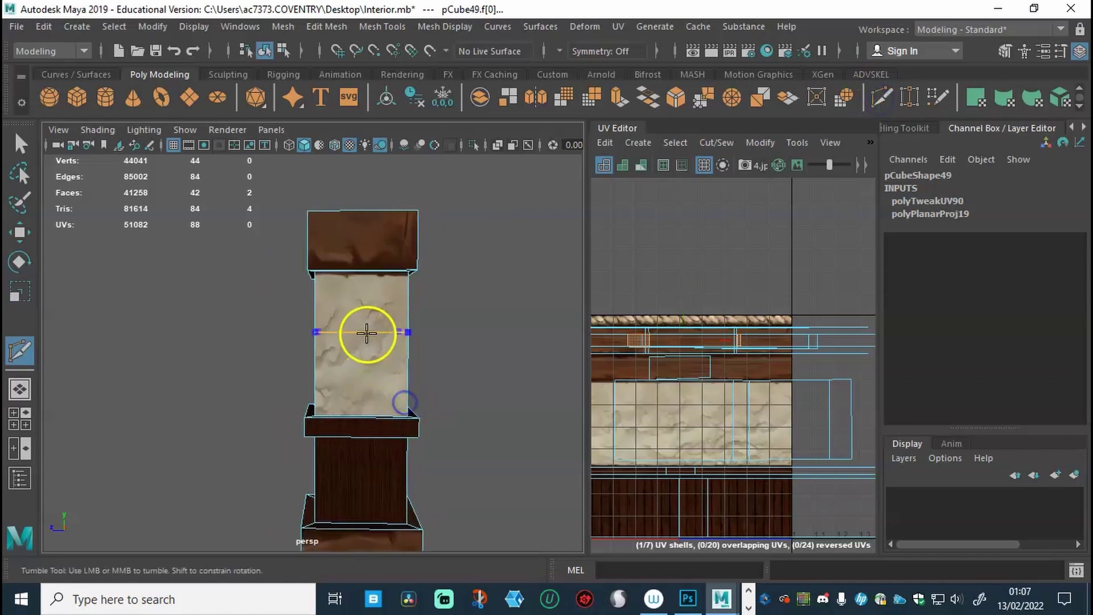
click(359, 341)
alt+middle_drag(434, 446, 434, 361)
click(351, 353)
alt+drag(402, 361, 366, 447)
alt+right_drag(505, 415, 344, 424)
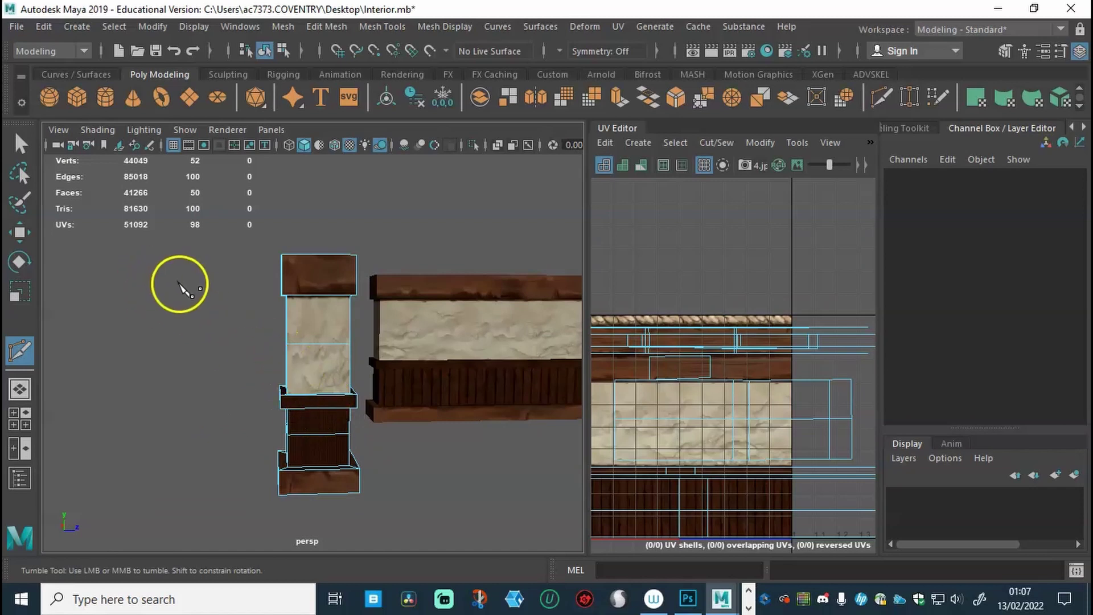
With Soft Select on, shift four selected pillar vertices sideways along X
click(21, 145)
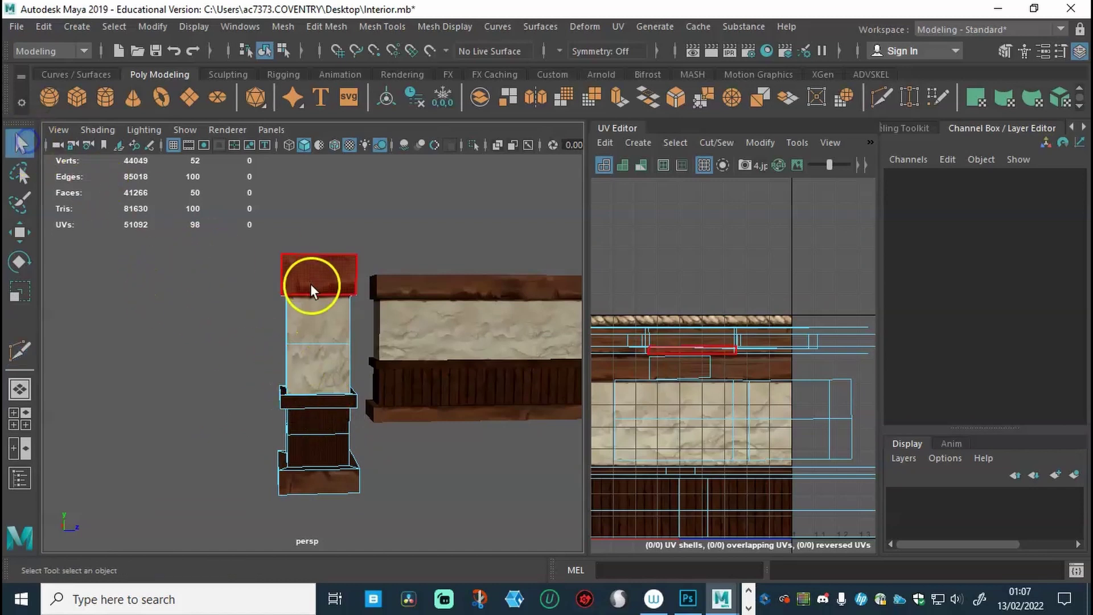
right_click(322, 292)
click(249, 177)
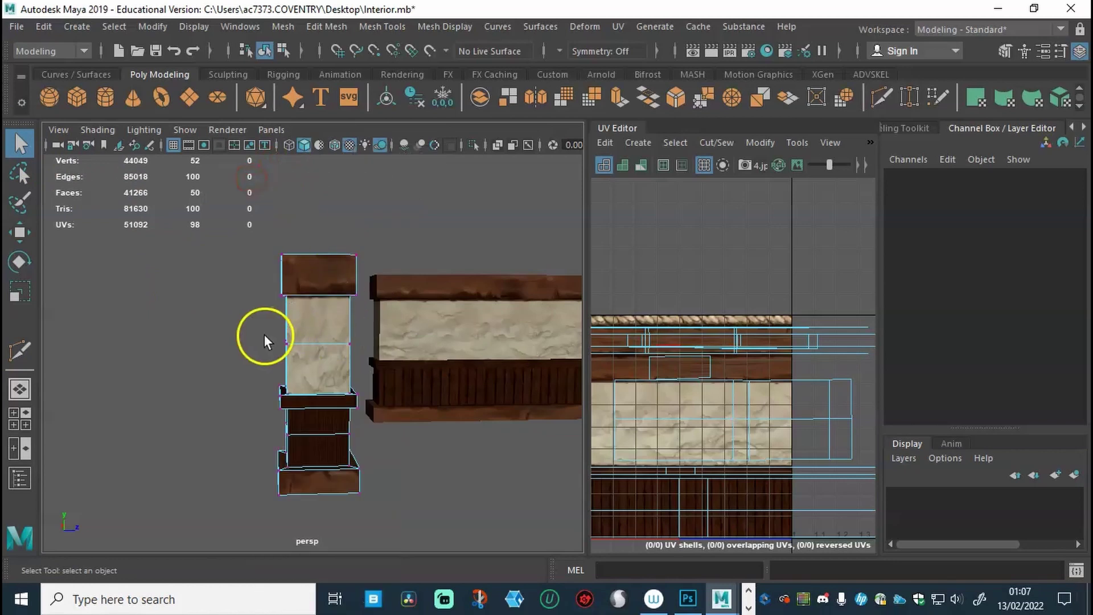
drag(369, 351, 388, 368)
key(b)
key(w)
alt+drag(356, 435, 291, 350)
Shift the wooden band's vertex loop slightly left with a soft falloff radius of about 2.45
drag(387, 365, 389, 363)
mouse_move(389, 364)
alt+mouse_down()
mouse_move(394, 380)
mouse_move(400, 353)
alt+mouse_up()
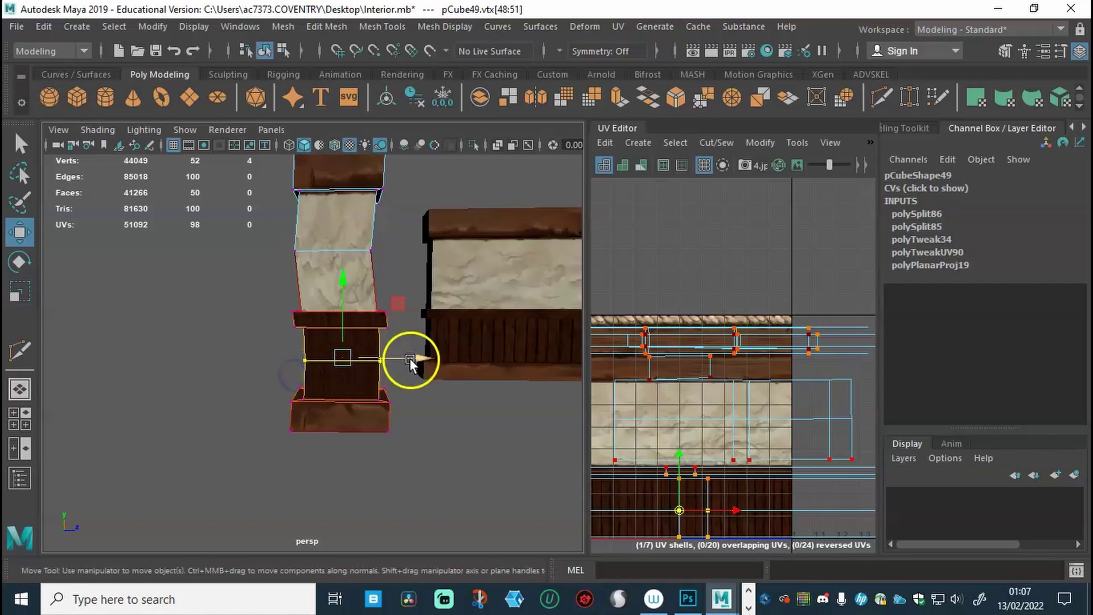
drag(362, 340, 312, 346)
drag(395, 355, 391, 355)
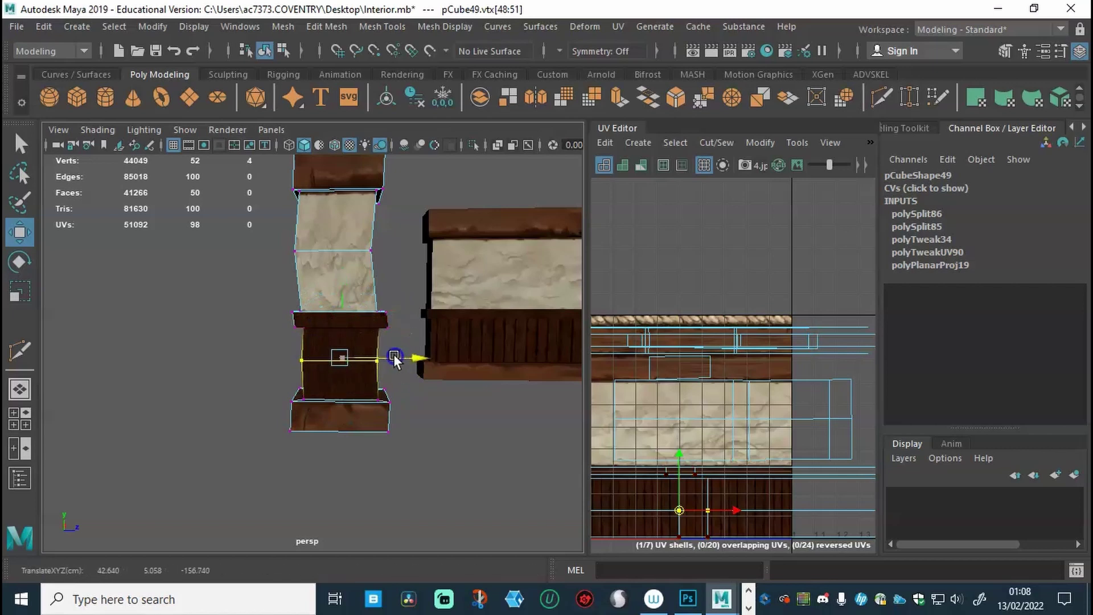
Orbit around the pillar and walls to review the crooked result from several angles
alt+drag(265, 333, 394, 292)
alt+drag(337, 424, 377, 391)
alt+drag(477, 394, 306, 424)
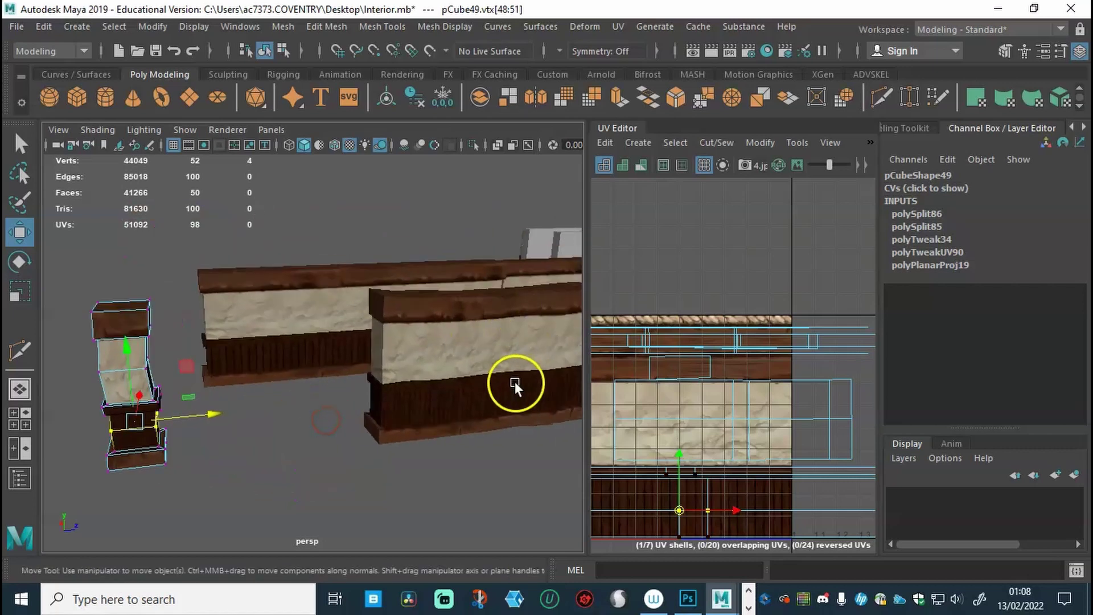
alt+drag(515, 387, 410, 317)
alt+drag(446, 402, 399, 408)
alt+right_drag(399, 408, 353, 380)
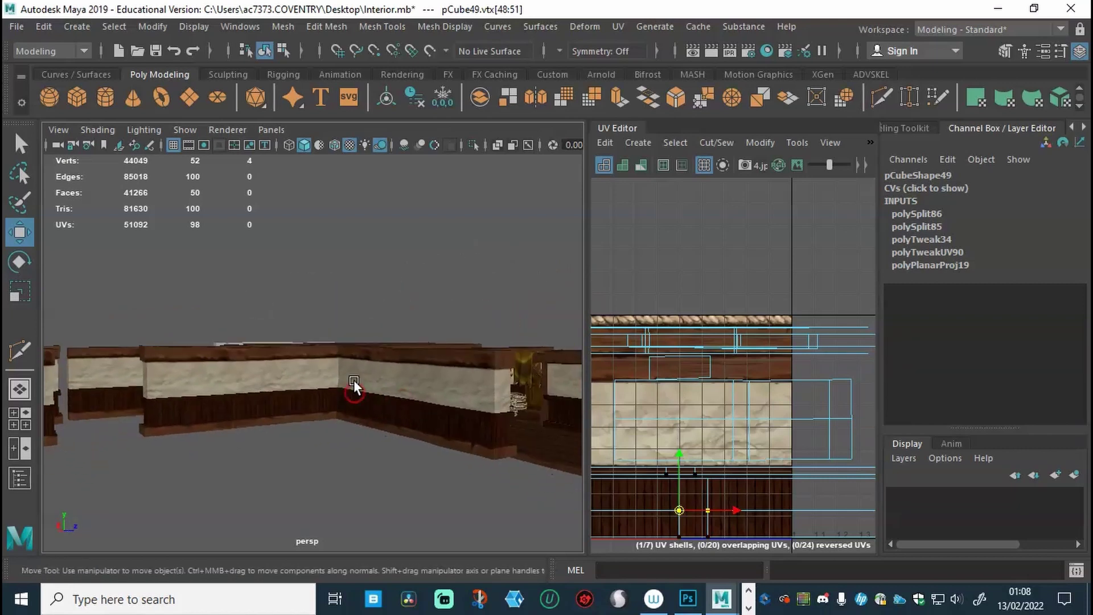
alt+drag(354, 380, 334, 425)
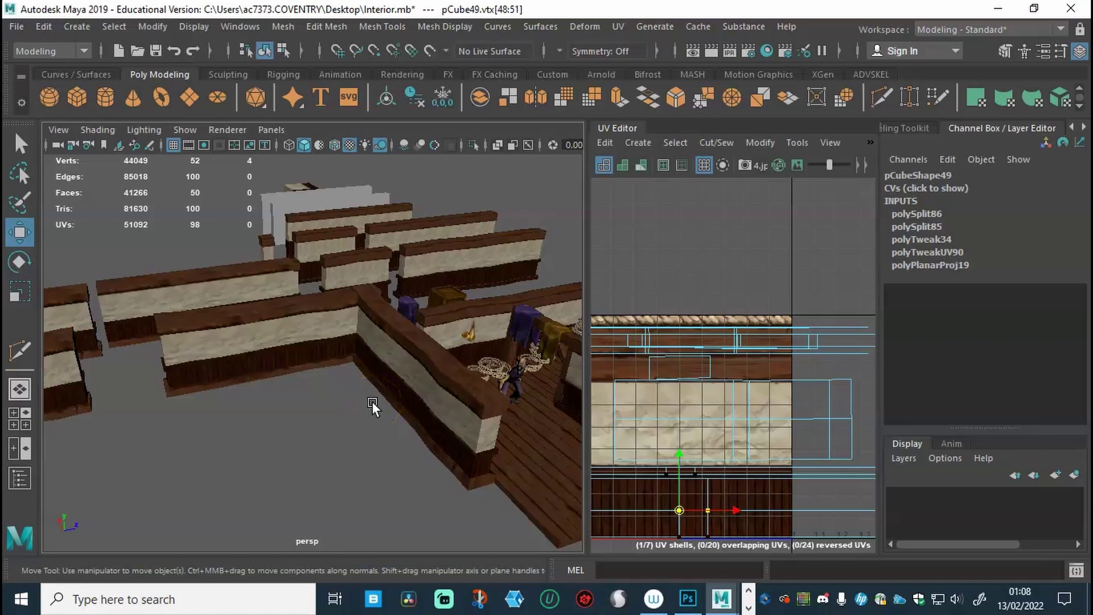
alt+drag(407, 377, 334, 370)
Inspect the crate and its UV layout up close, then select and orbit around the draped cloth
click(488, 456)
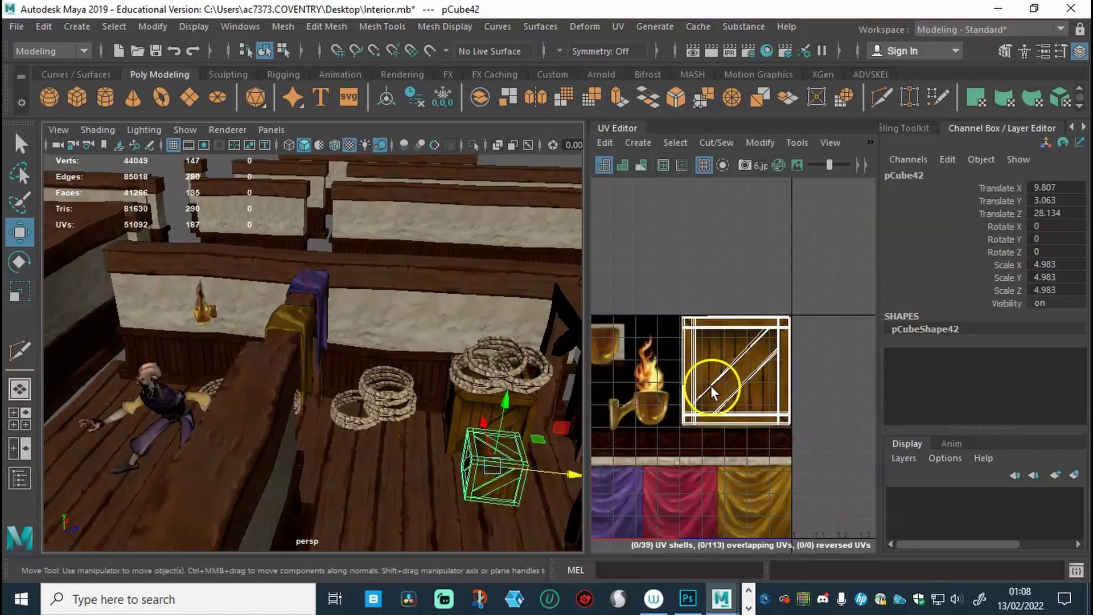
alt+middle_drag(781, 431, 829, 385)
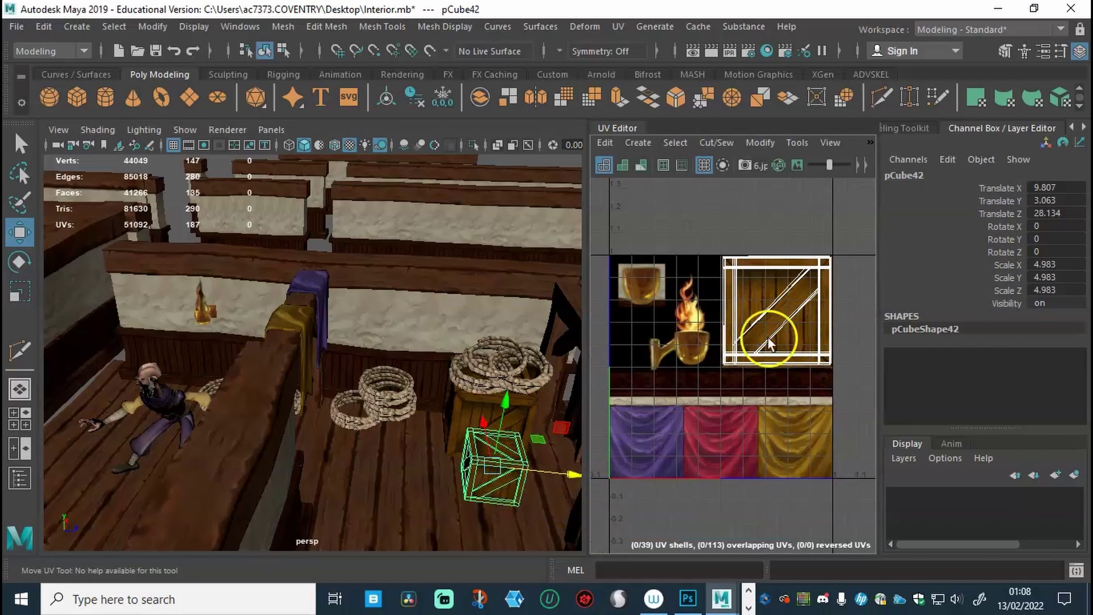
mouse_move(521, 496)
alt+mouse_down()
mouse_move(451, 463)
mouse_move(434, 420)
mouse_move(472, 397)
mouse_move(602, 408)
mouse_move(364, 387)
mouse_move(425, 442)
mouse_move(393, 386)
mouse_move(631, 368)
mouse_move(434, 407)
mouse_move(509, 380)
alt+mouse_up()
click(342, 340)
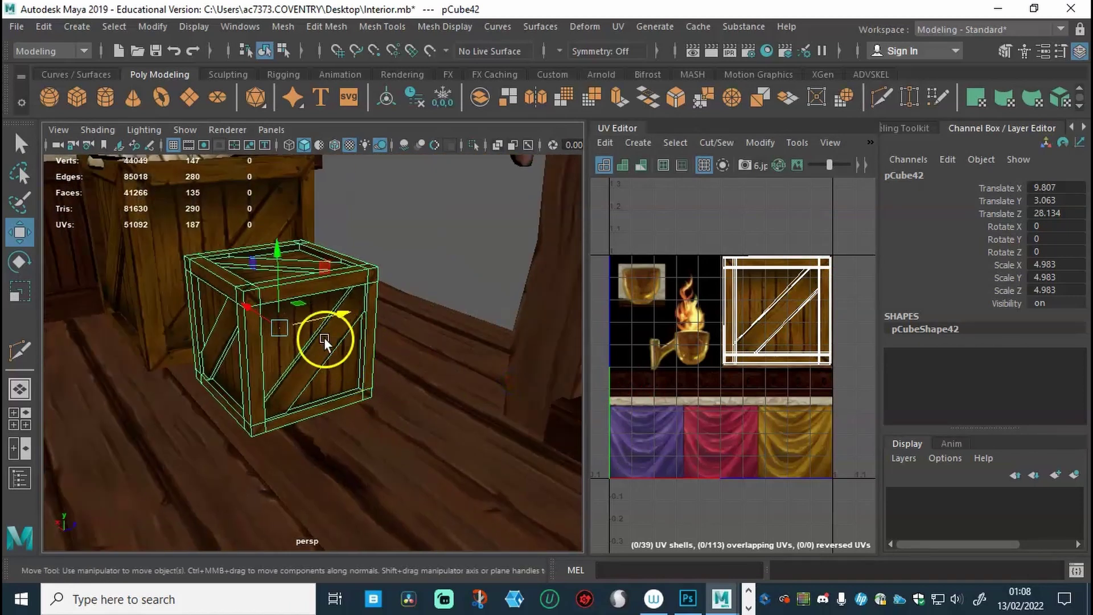
alt+drag(414, 372, 373, 434)
alt+drag(373, 346, 380, 301)
key(f)
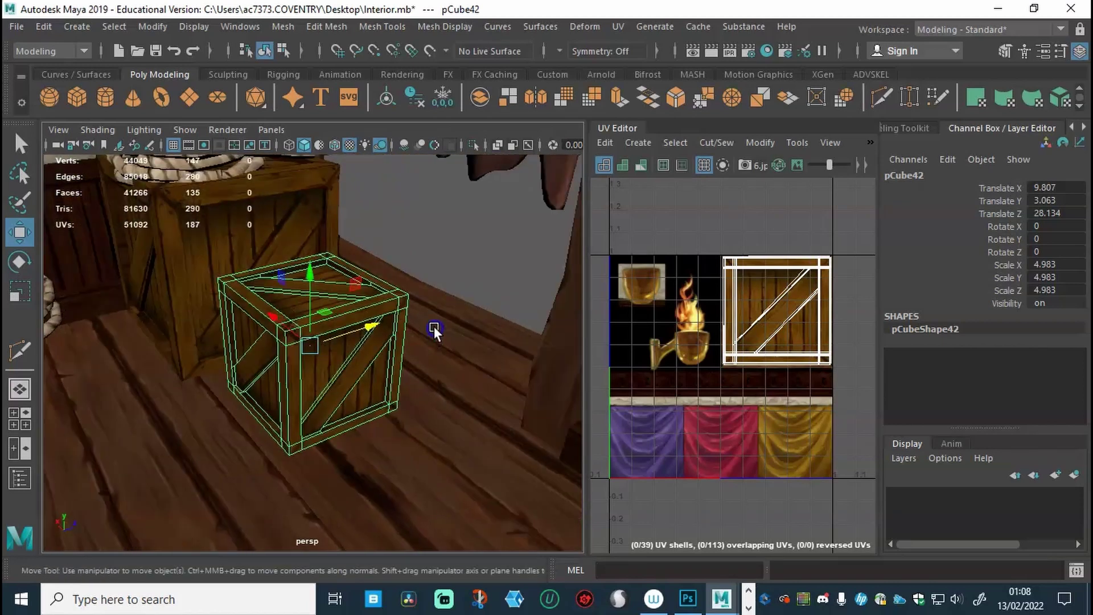
alt+drag(230, 238, 339, 291)
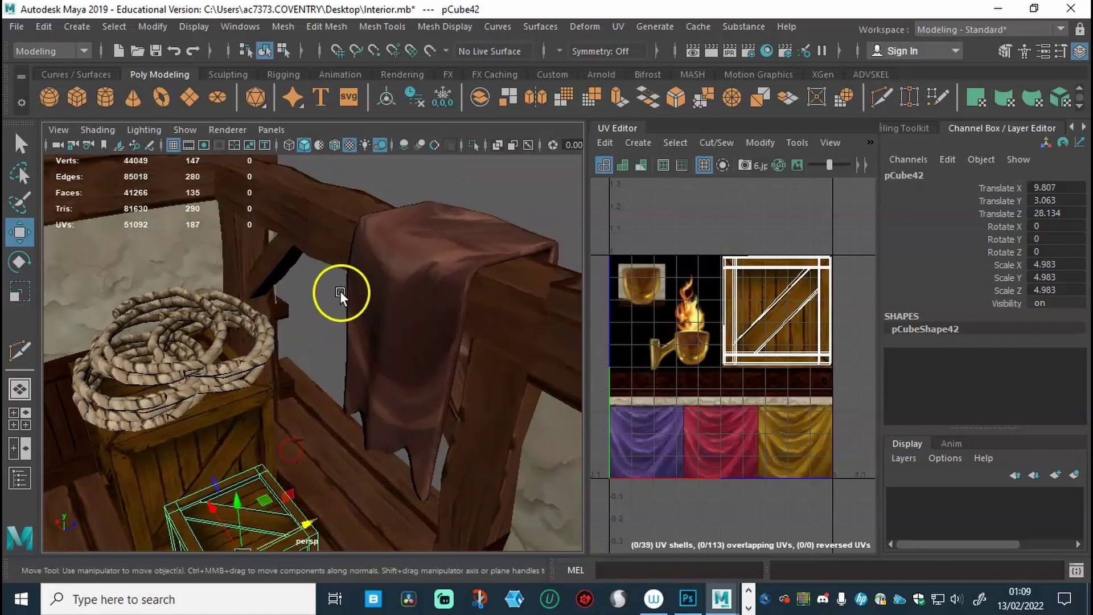
click(387, 305)
alt+drag(470, 377, 290, 419)
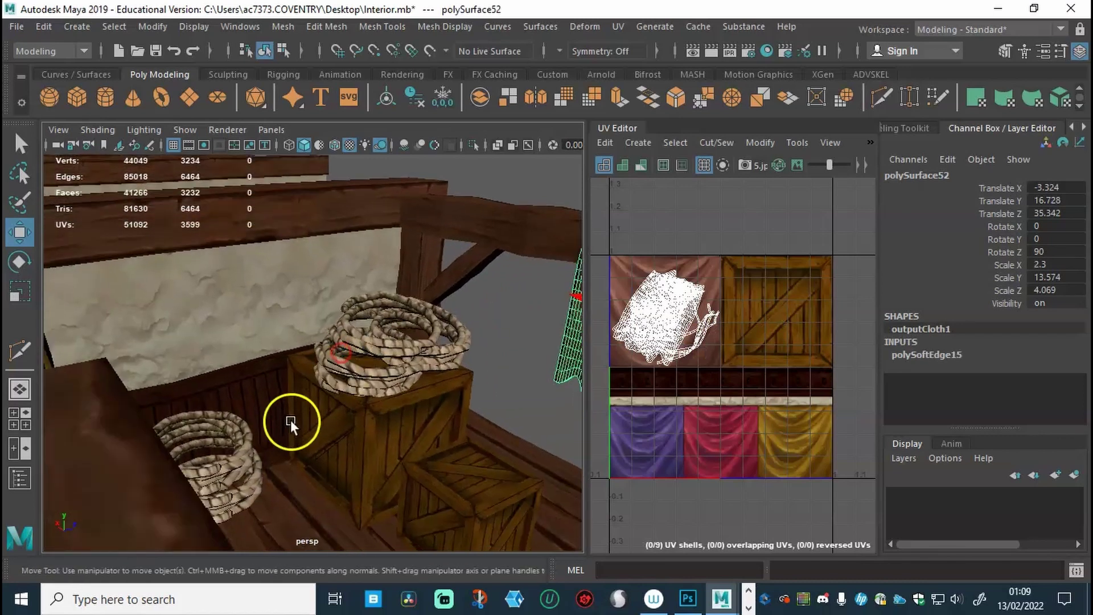
Select the left rope coil and orbit closely around the rope pile and lower ring
click(244, 455)
scroll(784, 325, up, 2)
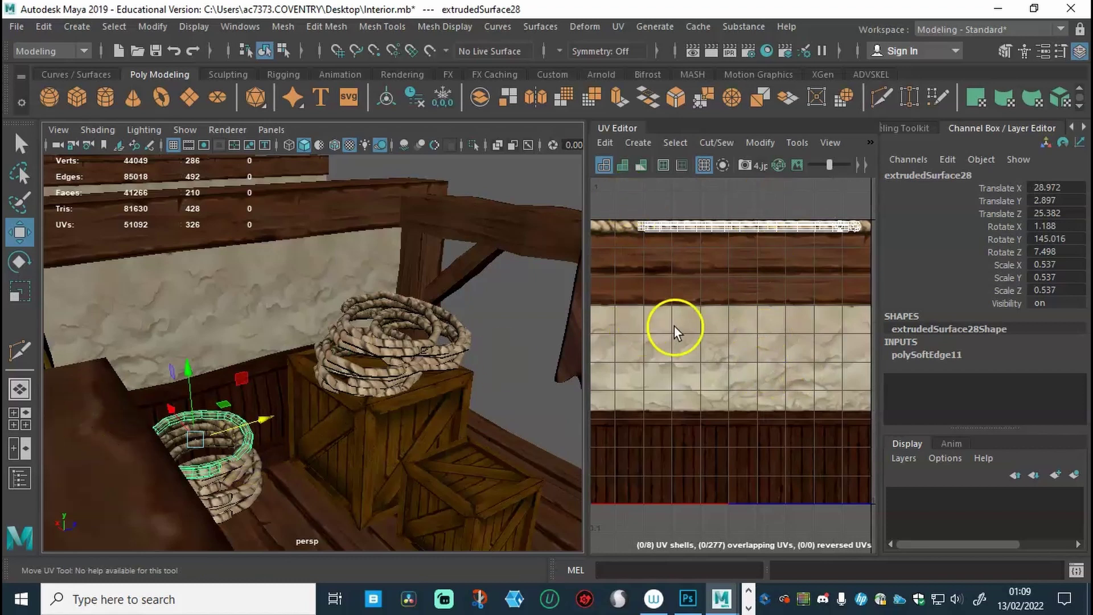
alt+drag(247, 503, 176, 469)
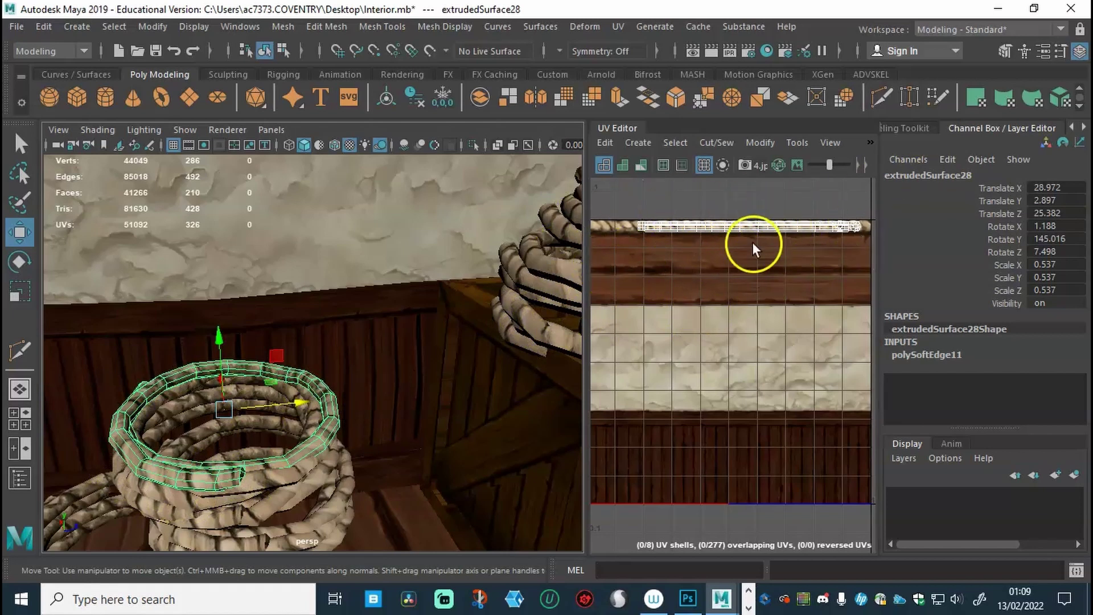
alt+drag(278, 474, 354, 372)
alt+right_drag(354, 371, 273, 398)
alt+drag(273, 398, 402, 503)
alt+drag(331, 426, 412, 400)
alt+right_drag(412, 400, 471, 398)
alt+right_drag(456, 446, 545, 441)
alt+drag(546, 440, 314, 419)
click(439, 441)
click(345, 289)
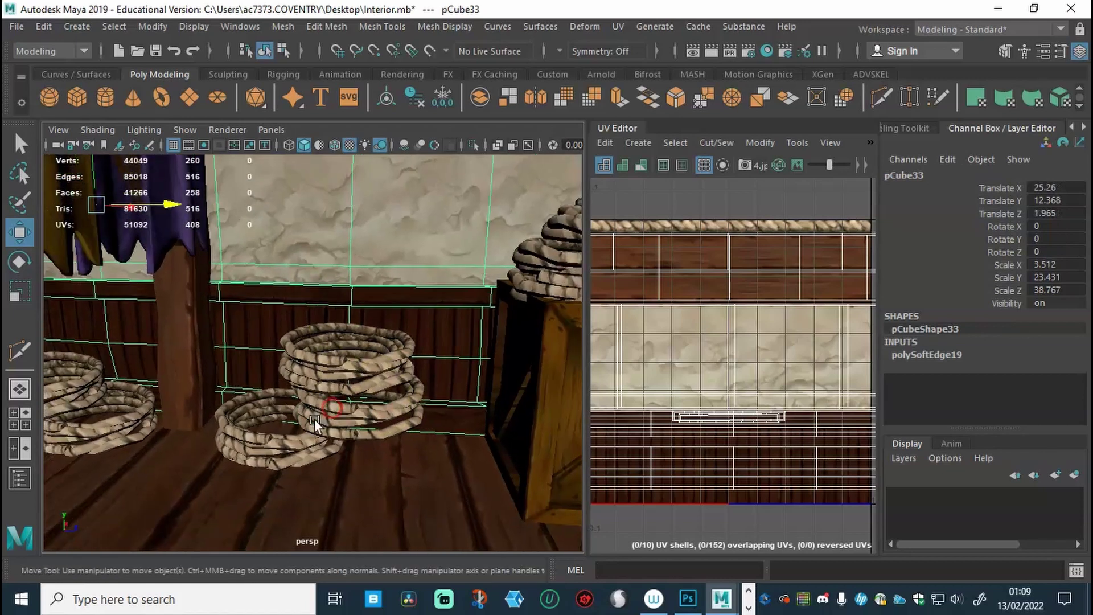
Apply Soften Edge to the top rope coil, extrudedSurface28
click(331, 360)
click(346, 360)
click(321, 362)
shift+right_click(323, 364)
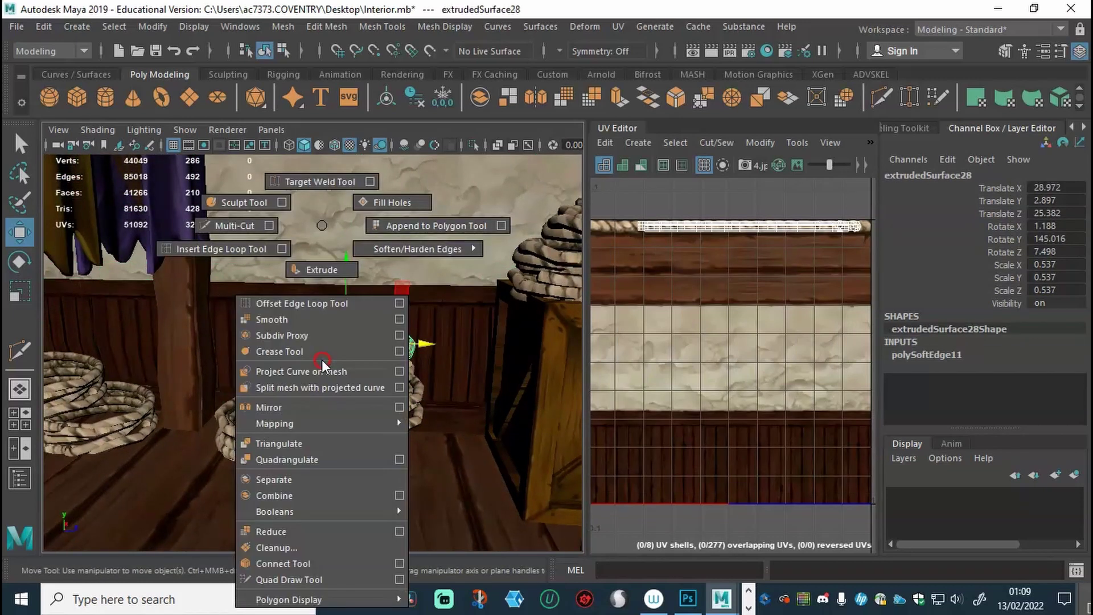
shift+right_drag(322, 360, 483, 255)
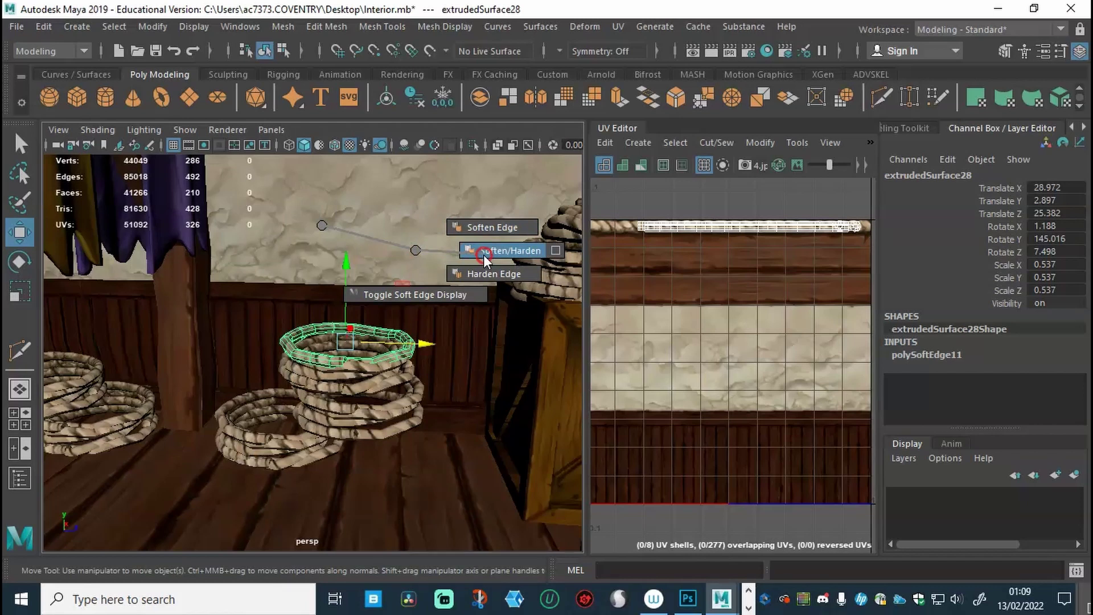
shift+right_drag(483, 254, 474, 226)
Select the wall piece behind the ropes and pull back to a wide room view
key(t)
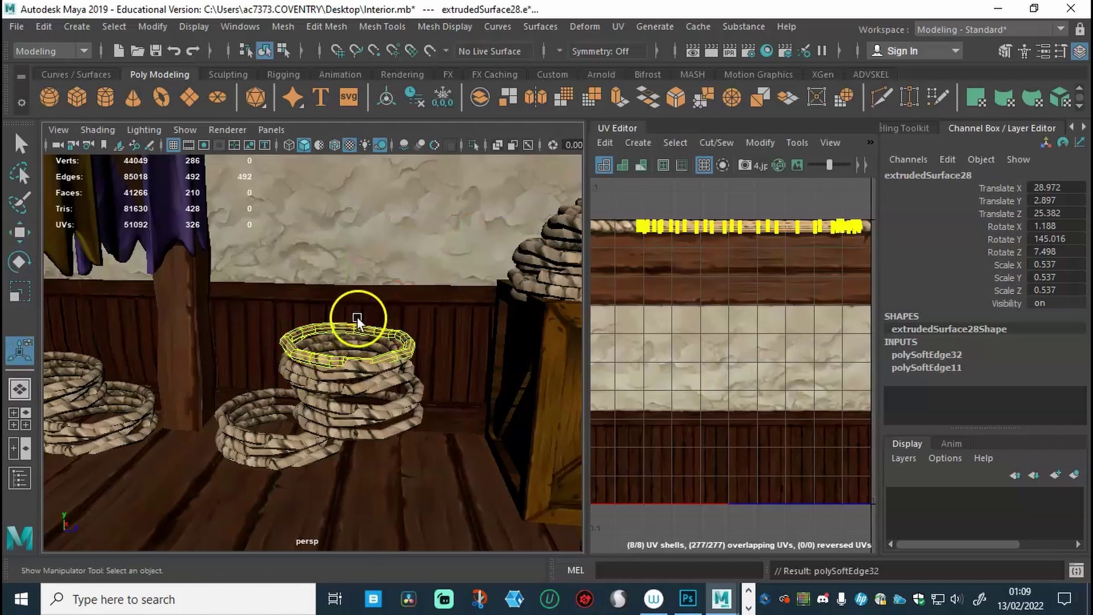
click(474, 396)
click(412, 397)
alt+drag(432, 428, 397, 400)
alt+right_drag(483, 306, 470, 322)
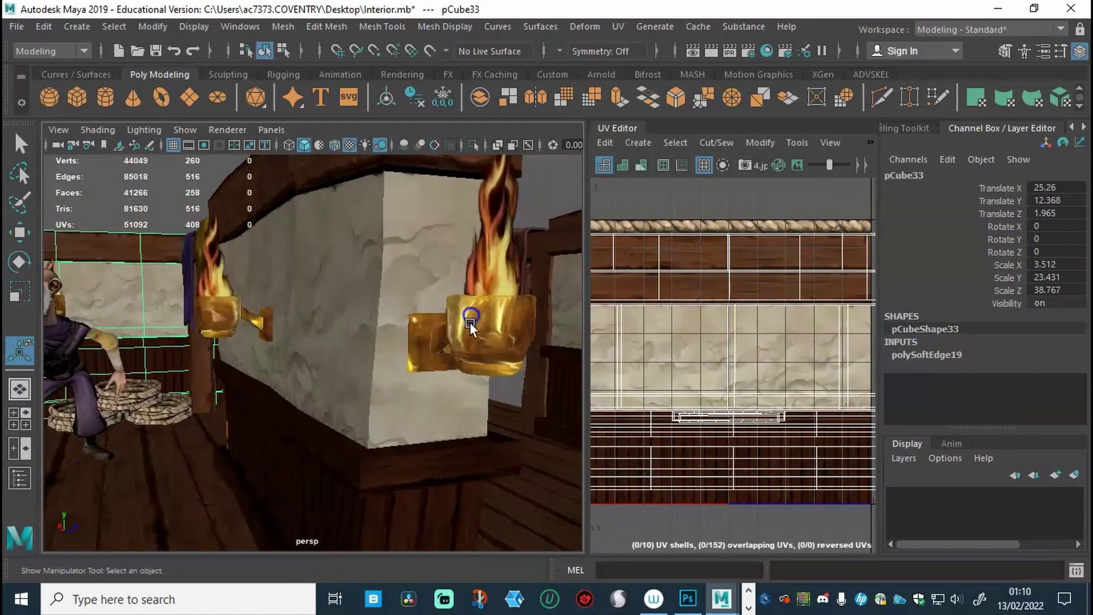
alt+drag(479, 275, 336, 435)
alt+drag(376, 480, 408, 396)
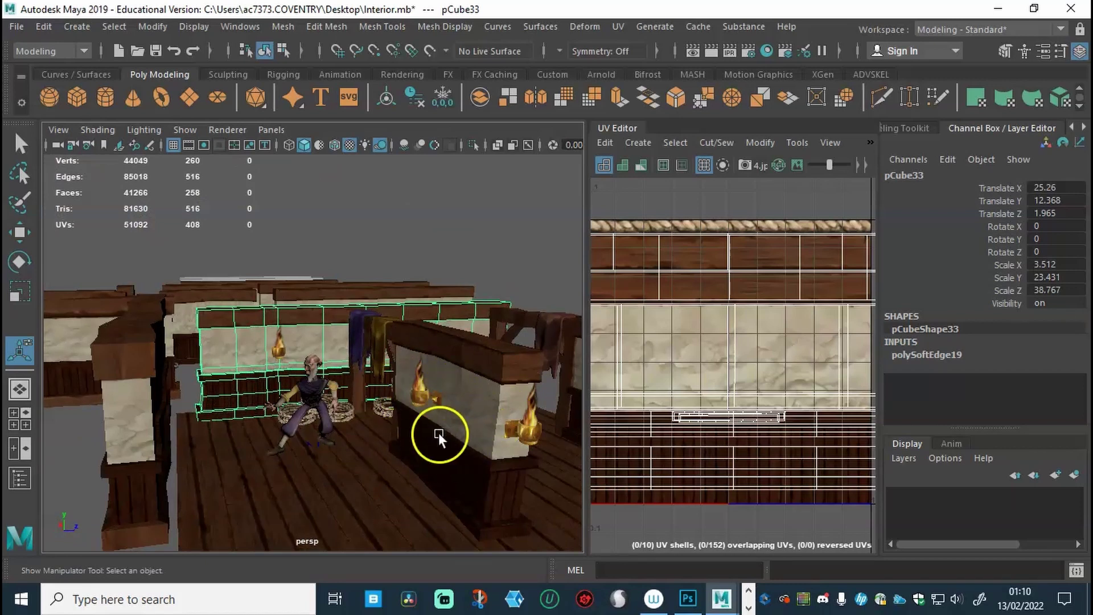
alt+drag(424, 401, 349, 390)
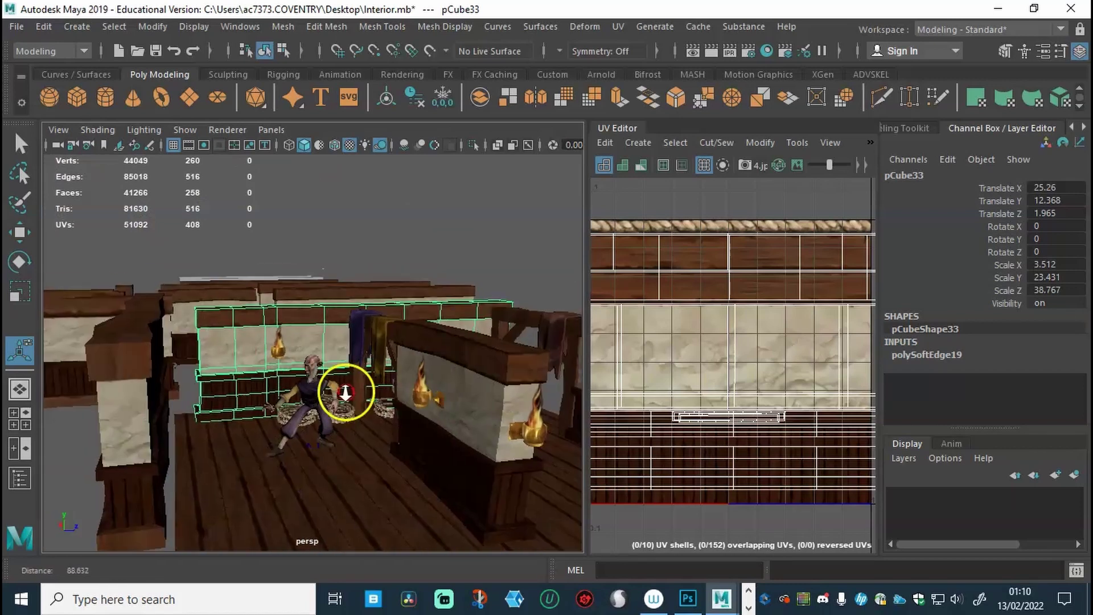
alt+middle_drag(349, 390, 448, 420)
scroll(366, 403, down, 2)
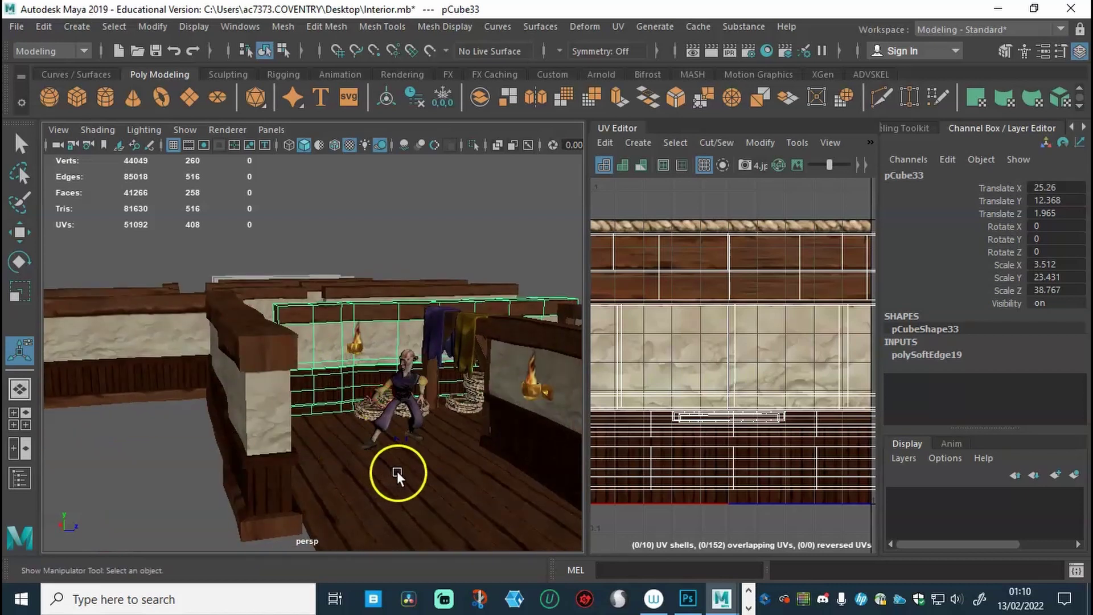
scroll(397, 470, down, 2)
alt+drag(416, 463, 324, 457)
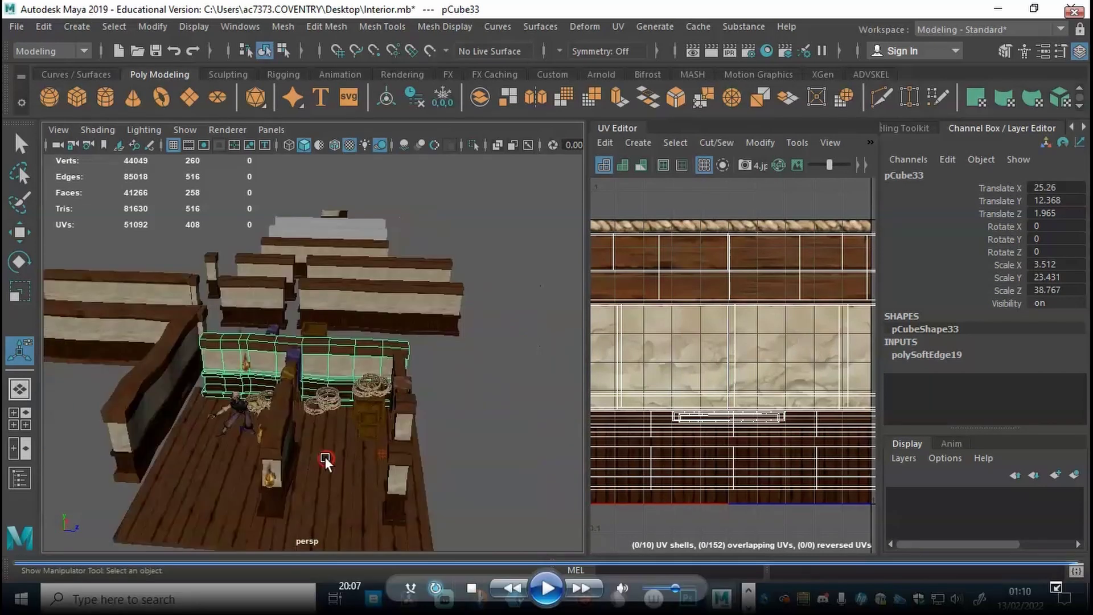